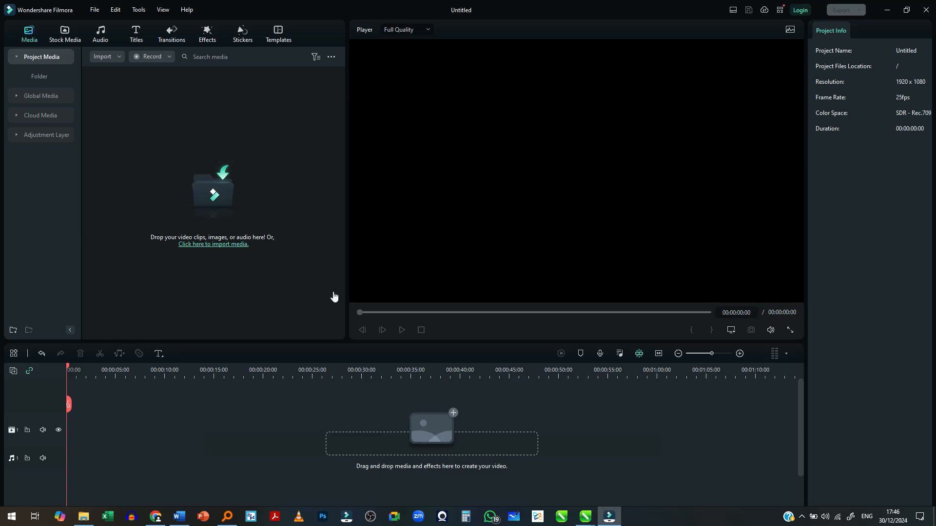
- Switch to the Corel Draw outline in Word and review its Zoom Tool, Layers and Drawing Tools topics
key("alt+Tab")
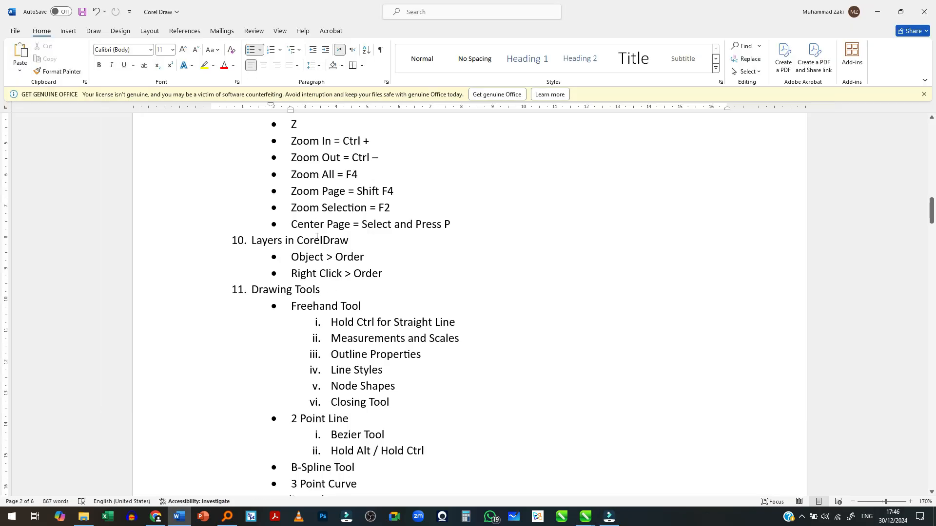
scroll(316, 231, "up", 1)
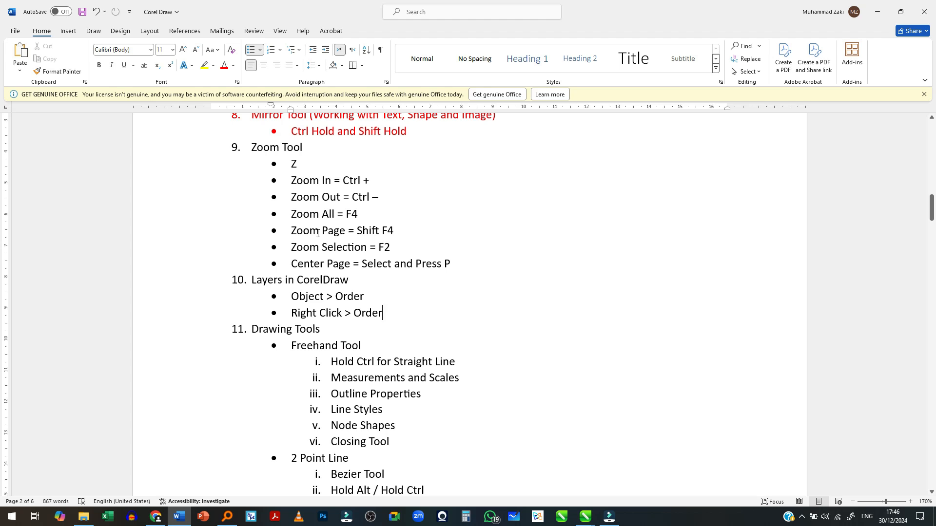
scroll(317, 235, "down", 1)
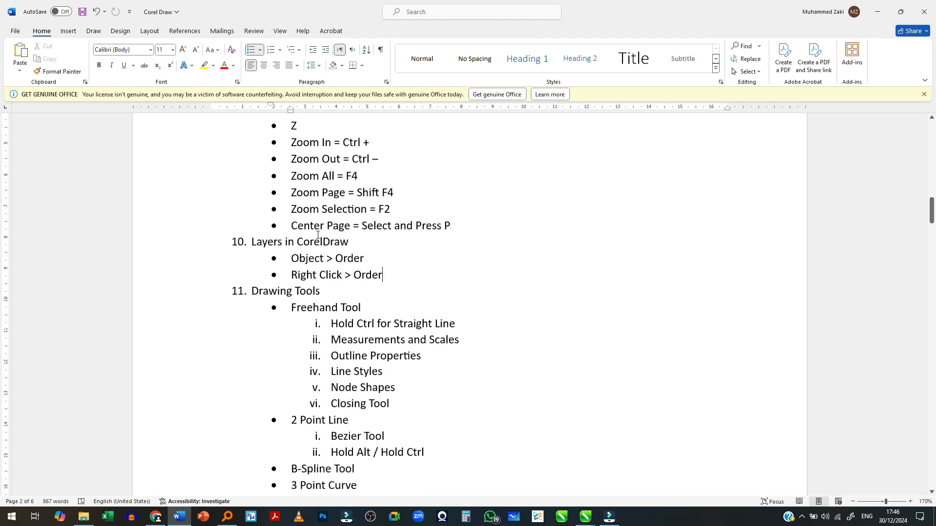
scroll(319, 243, "up", 1)
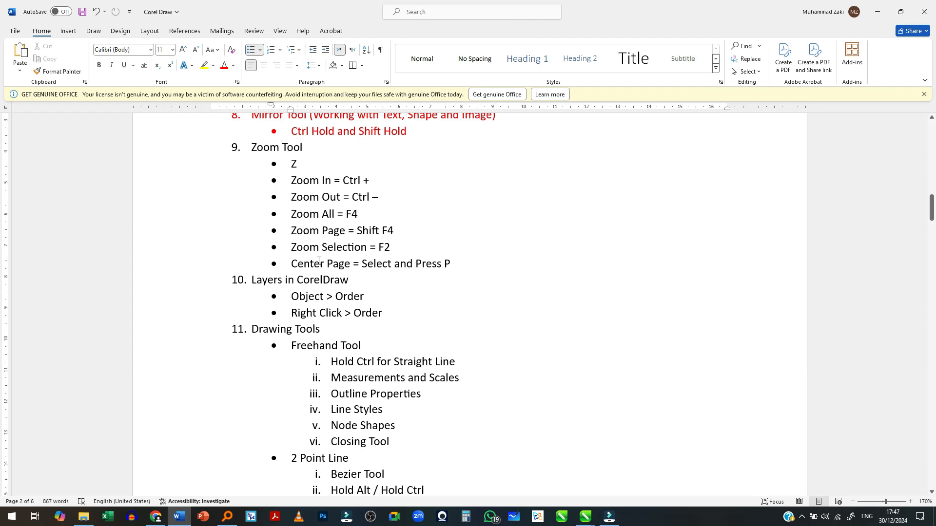
scroll(319, 262, "down", 3)
scroll(319, 262, "up", 1)
scroll(319, 262, "up", 1)
scroll(318, 262, "down", 3)
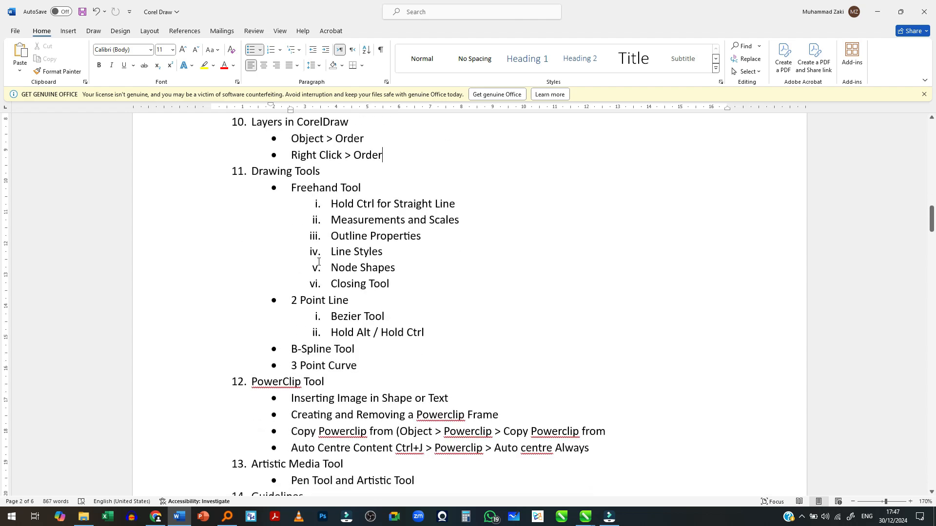
scroll(329, 409, "up", 3)
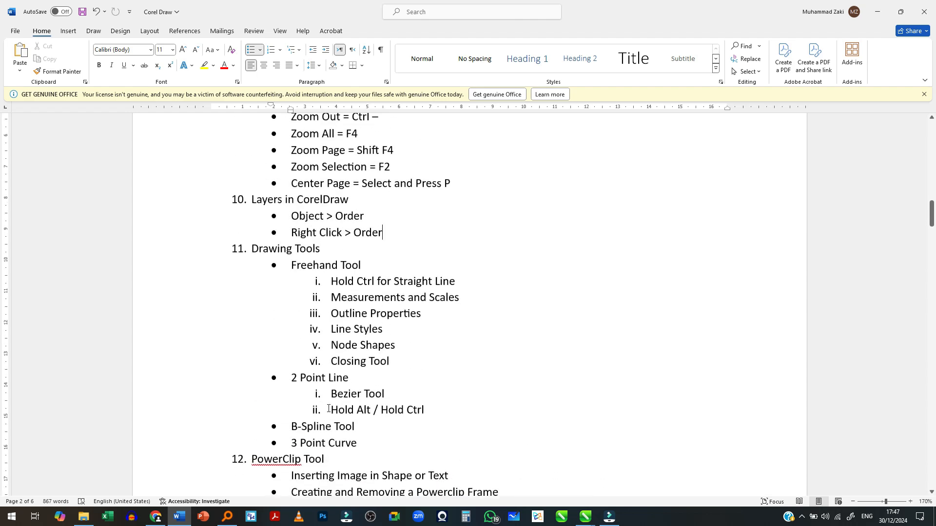
- Switch to CorelDRAW and draw a wide rectangle, about 6.85 by 1.96 inches, near the upper edge of page 5
key("alt+Tab")
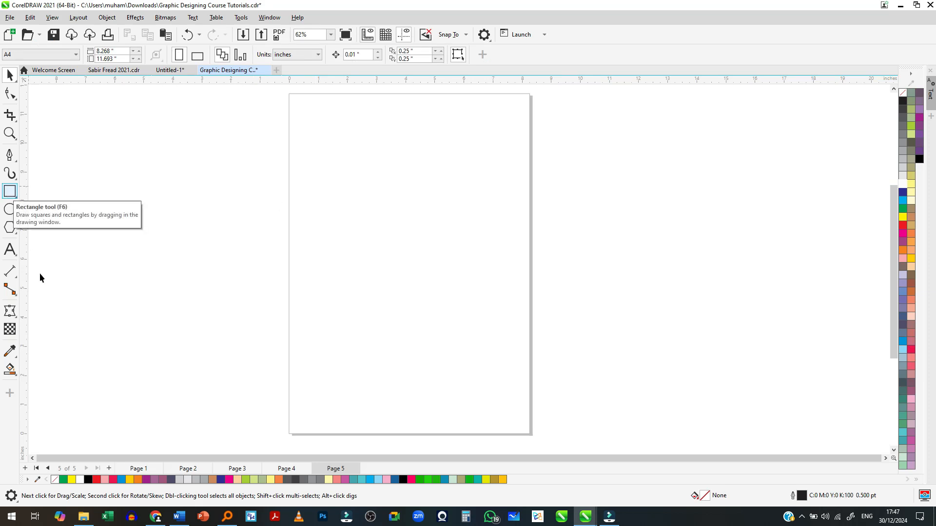
left_click(9, 191)
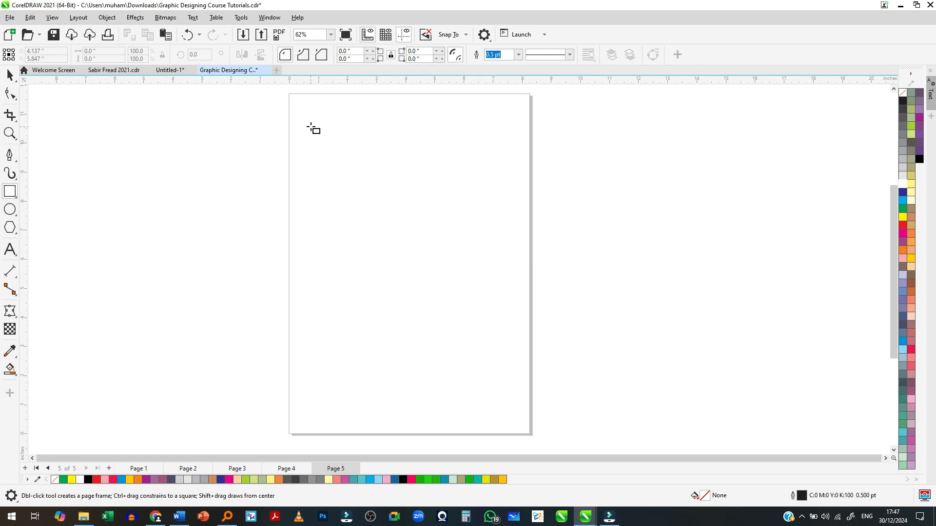
left_click_drag(309, 115, 501, 172)
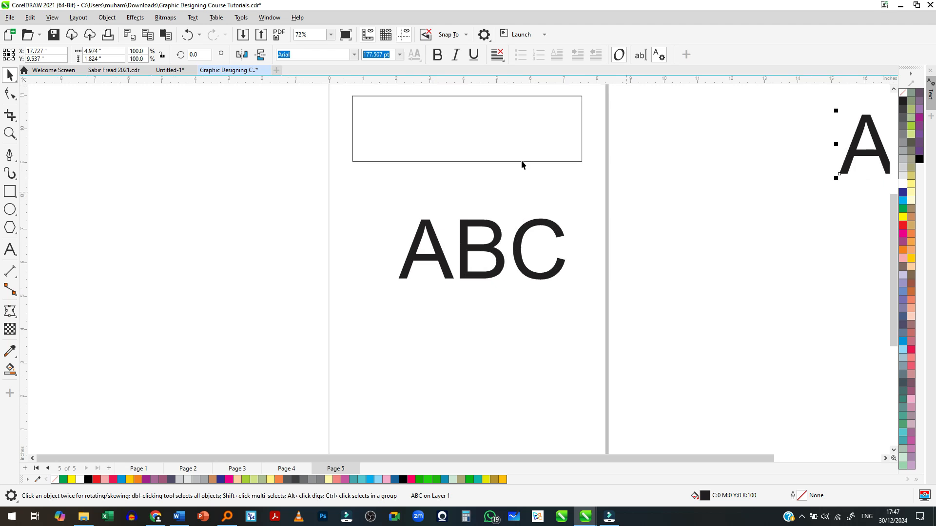
- Place a copy of the rectangle outside the page, beyond its lower-left corner, and deselect it
scroll(441, 132, "down", 3)
left_click(482, 157)
left_click_drag(482, 157, 131, 365)
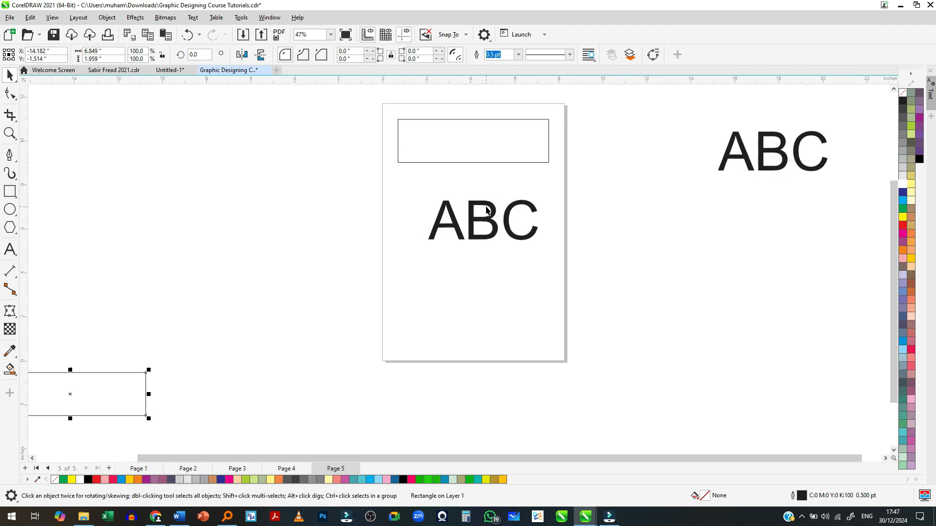
scroll(464, 147, "up", 1)
scroll(466, 150, "up", 1)
scroll(472, 144, "down", 1)
scroll(480, 154, "up", 1)
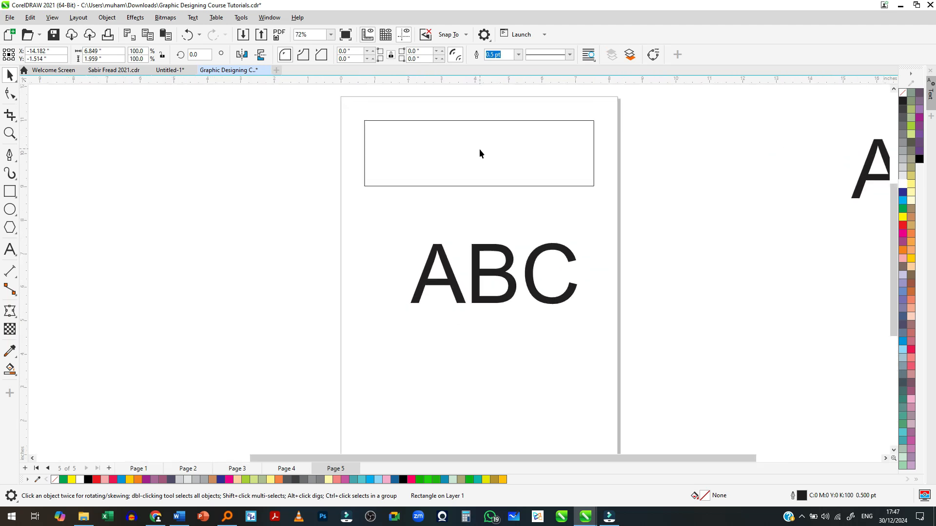
left_click(665, 260)
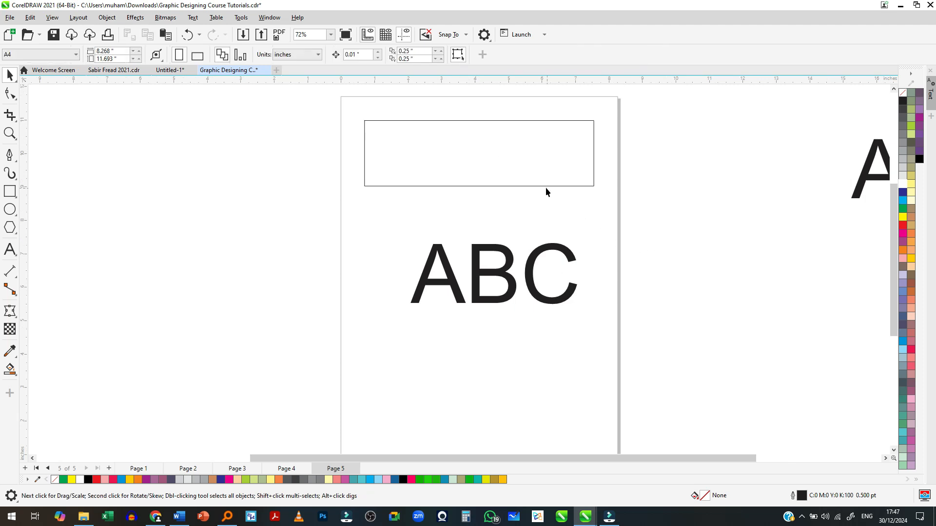
- Magnify the rectangle on the page with the Zoom tool and zoom back out until the whole rectangle fits
left_click(10, 133)
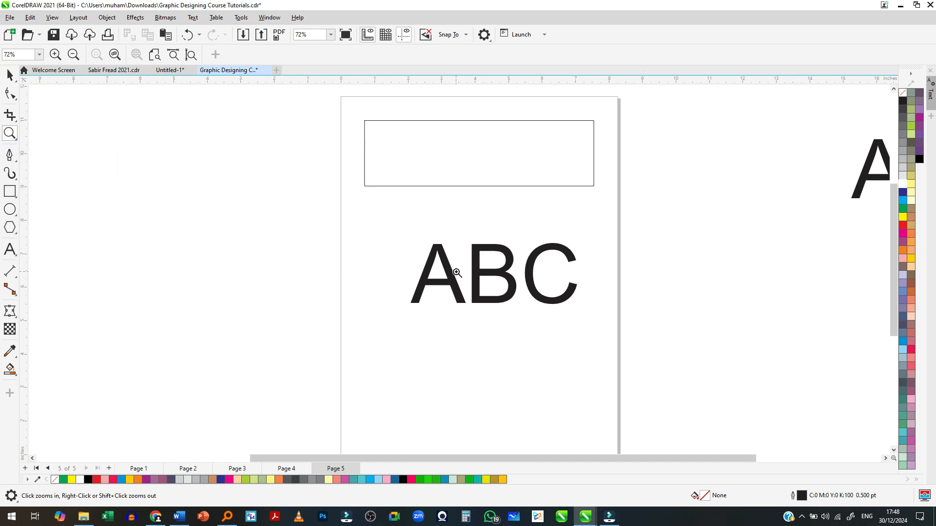
left_click(479, 166)
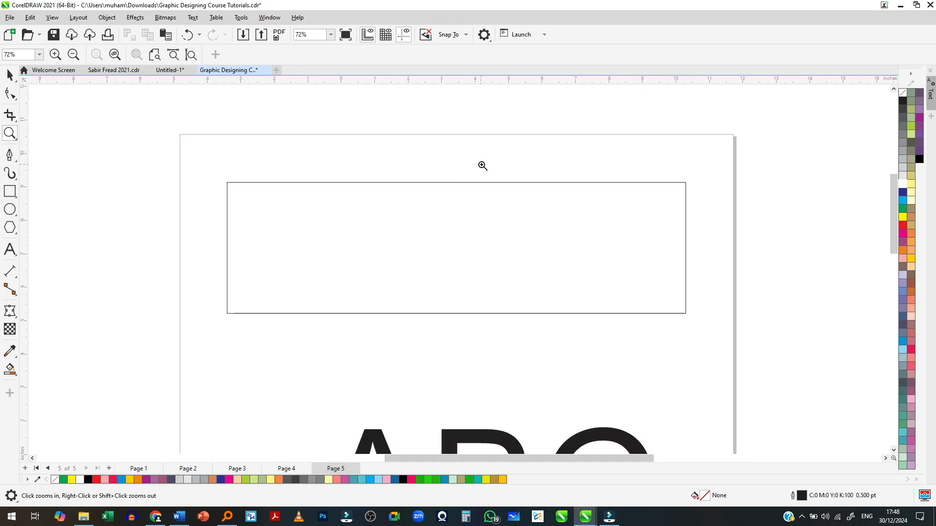
left_click(447, 247)
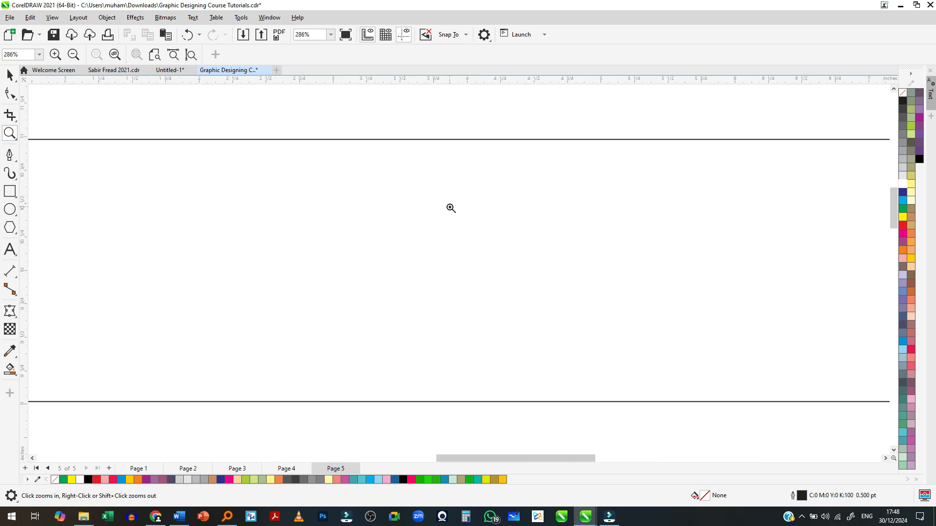
scroll(450, 207, "down", 2)
scroll(479, 102, "down", 4)
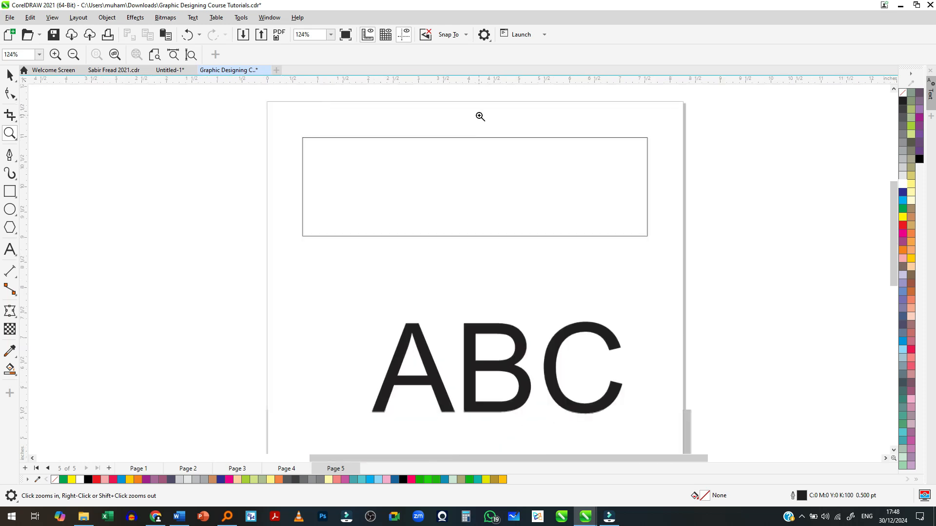
- Zoom in on the inner corner of the letter B to maximum magnification, checking its edges, and return to the whole ABC text
scroll(565, 328, "up", 2)
scroll(428, 288, "up", 2)
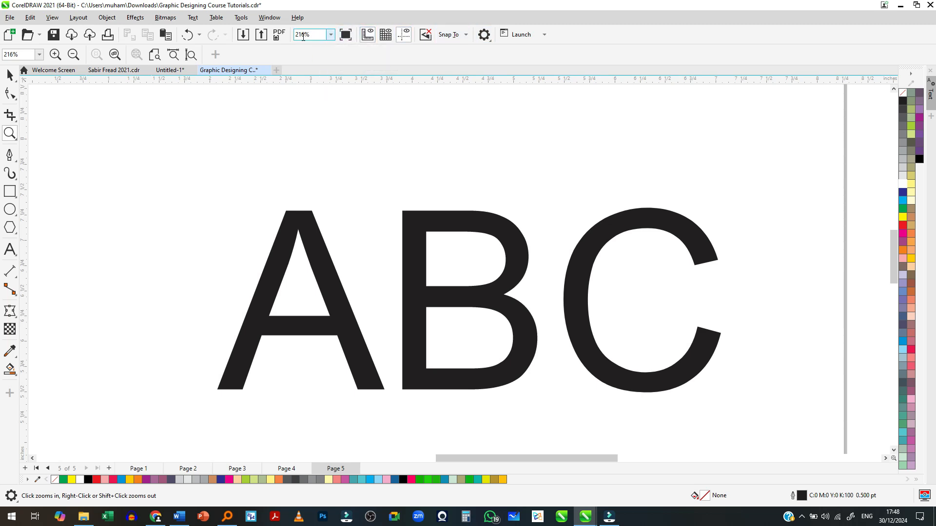
scroll(323, 146, "up", 1)
scroll(321, 205, "up", 1)
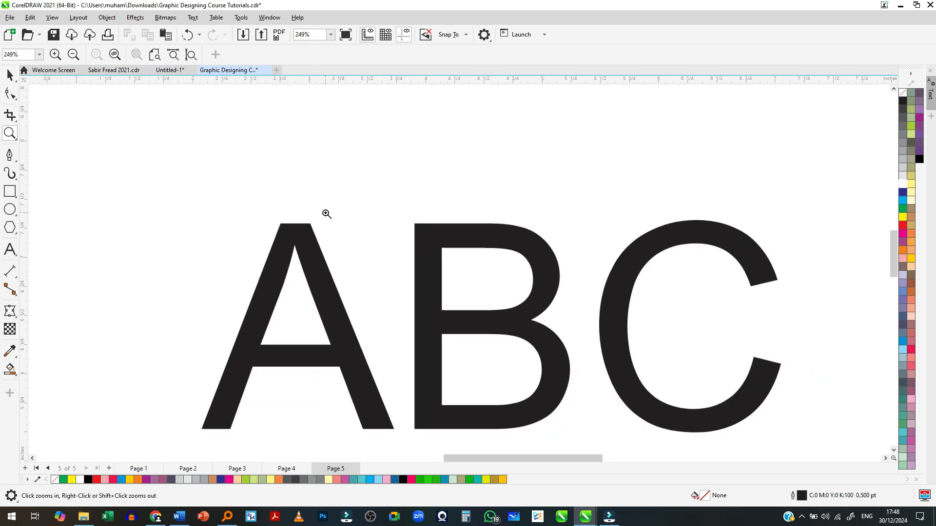
scroll(548, 351, "up", 2)
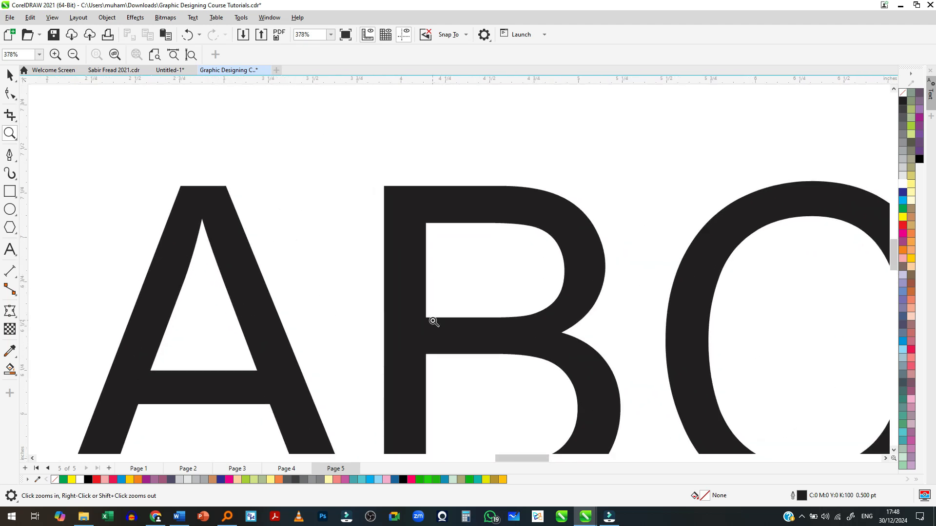
scroll(453, 287, "up", 2)
scroll(448, 253, "up", 2)
scroll(447, 253, "up", 6)
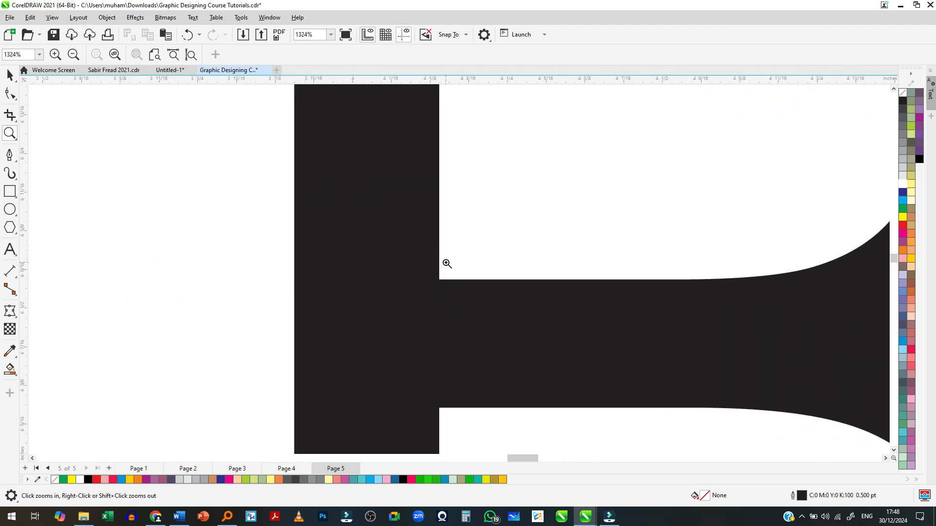
scroll(434, 278, "up", 8)
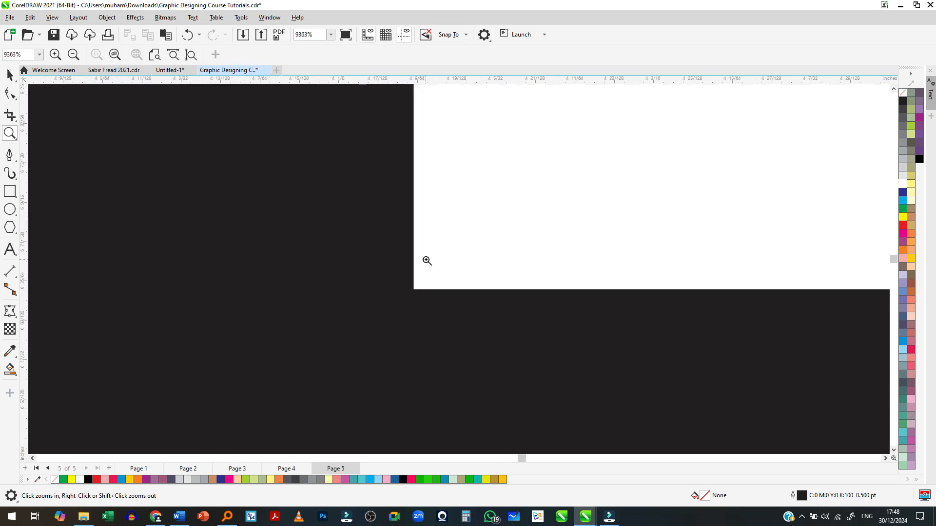
scroll(370, 272, "up", 4)
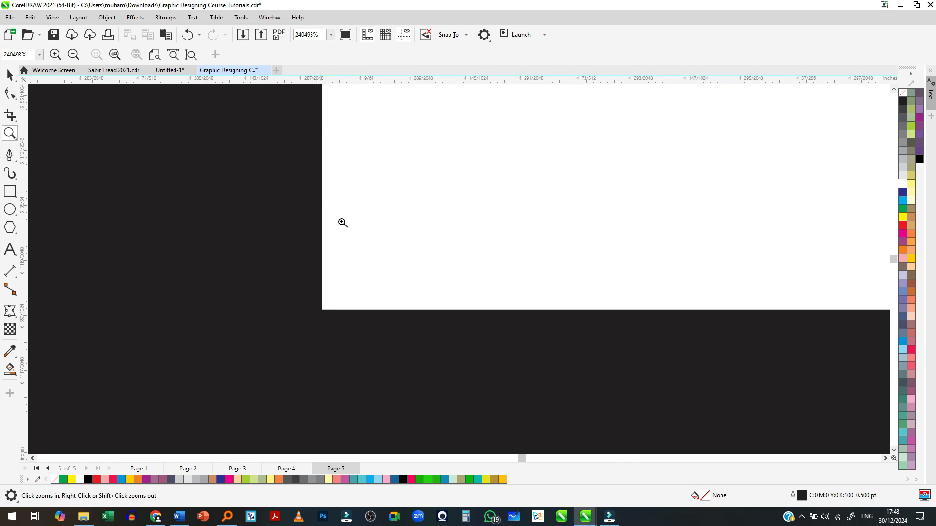
scroll(338, 239, "down", 1)
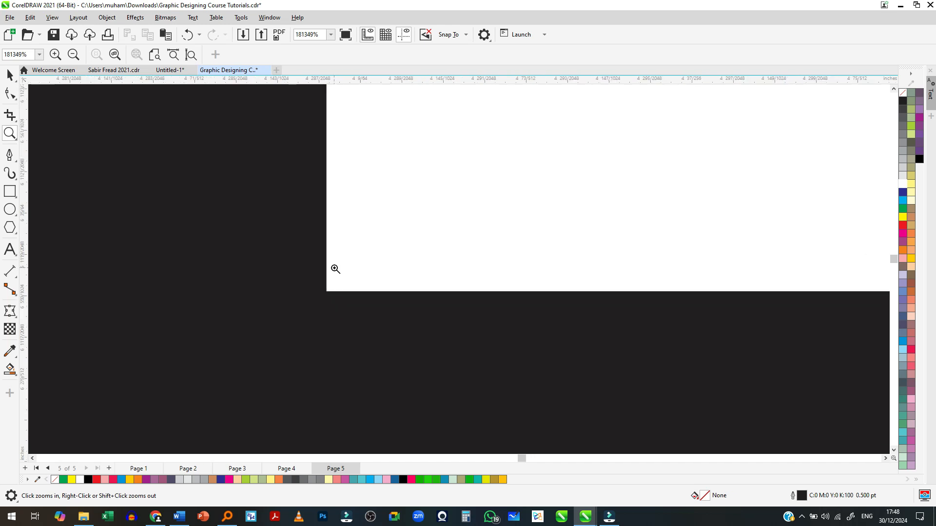
scroll(345, 299, "up", 1)
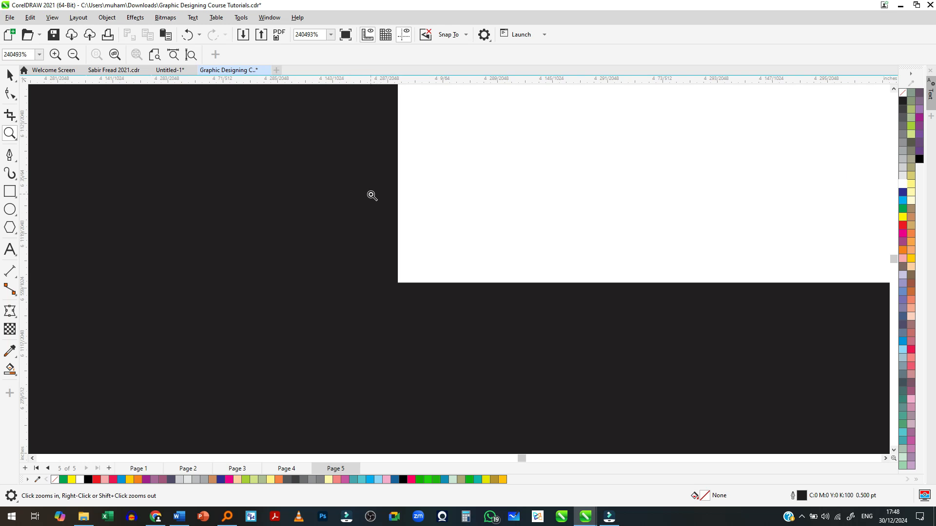
scroll(378, 234, "down", 7)
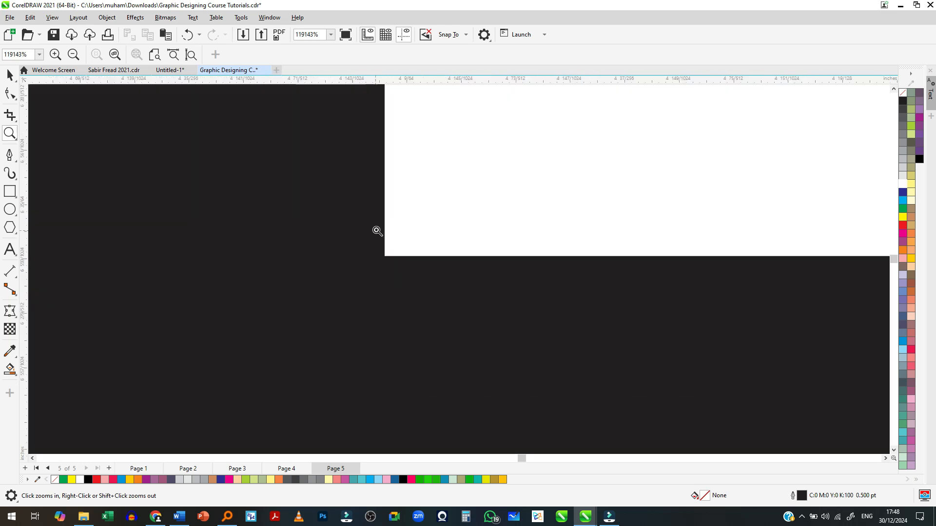
scroll(383, 250, "down", 10)
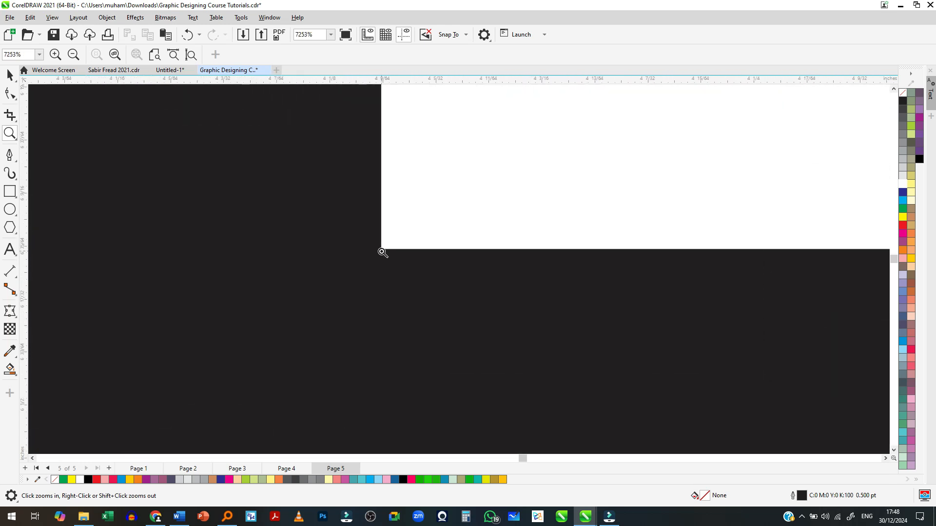
scroll(383, 252, "down", 6)
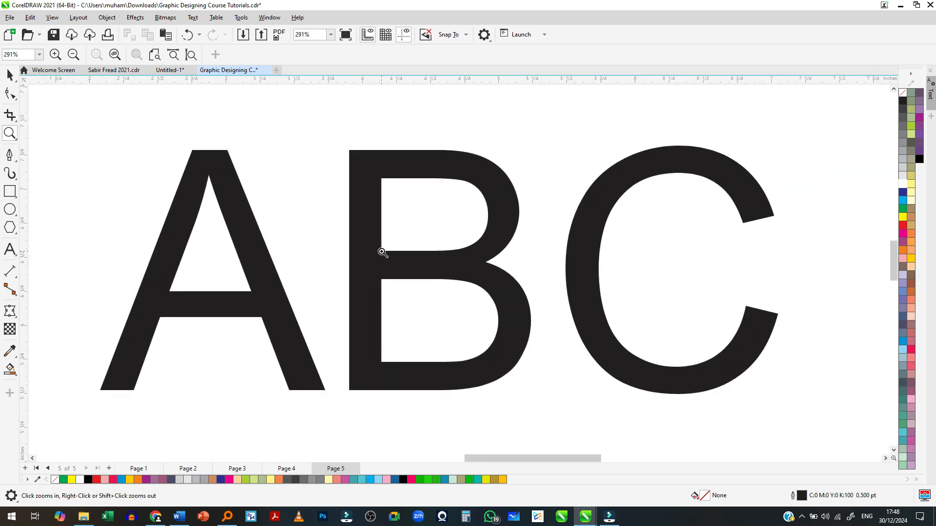
- Repeat the extreme close-up of the B's inner corner to examine edge sharpness, and zoom back out to all three letters
scroll(382, 252, "up", 7)
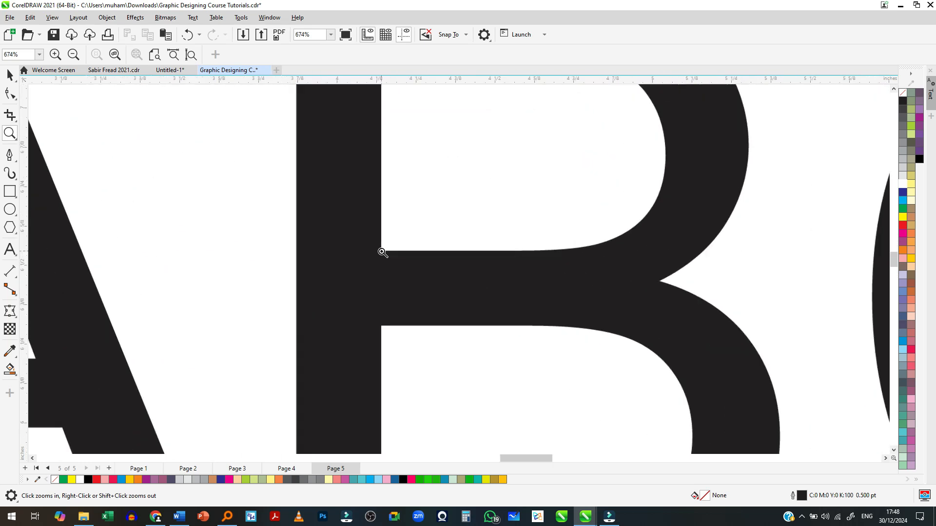
scroll(383, 252, "up", 10)
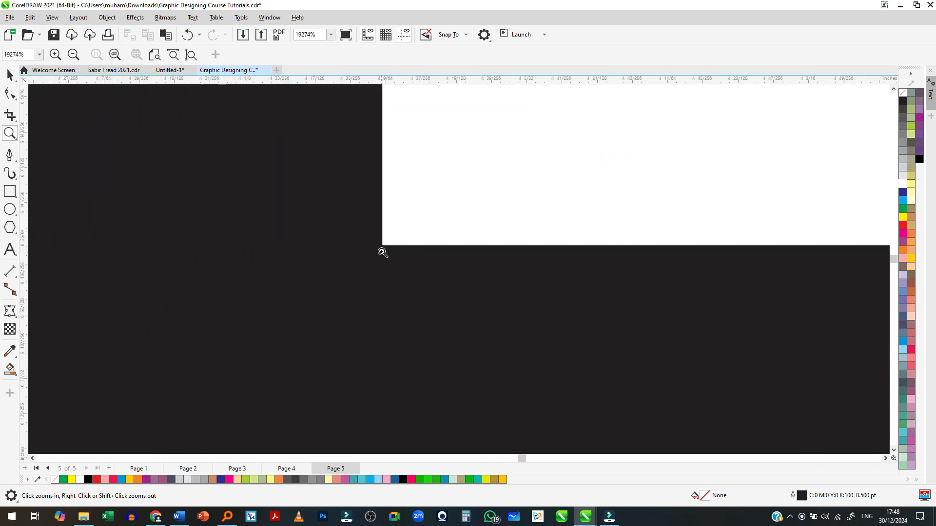
scroll(382, 252, "up", 3)
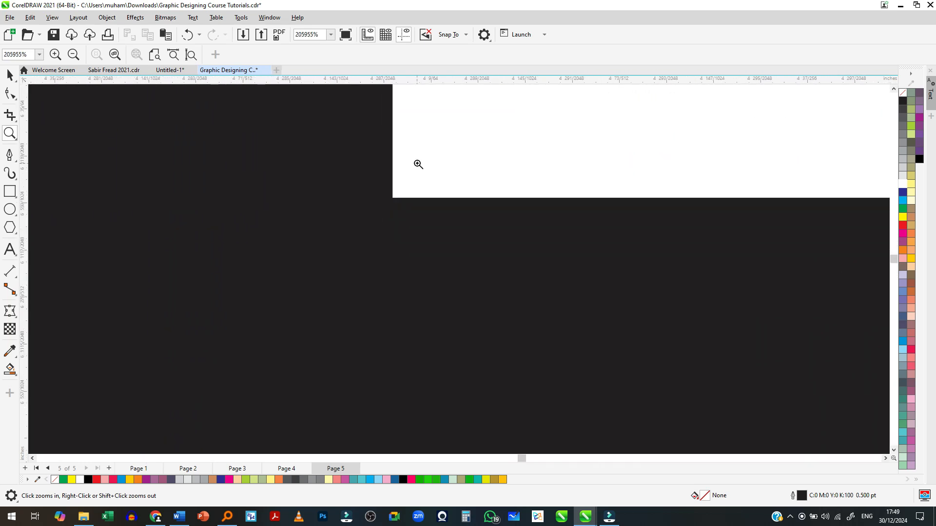
scroll(410, 184, "up", 4)
scroll(514, 333, "up", 2)
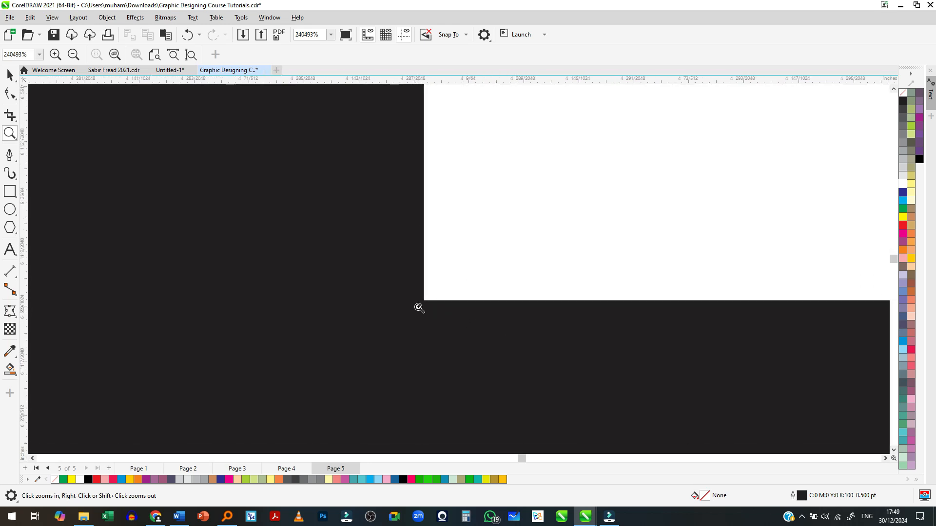
scroll(419, 308, "down", 10)
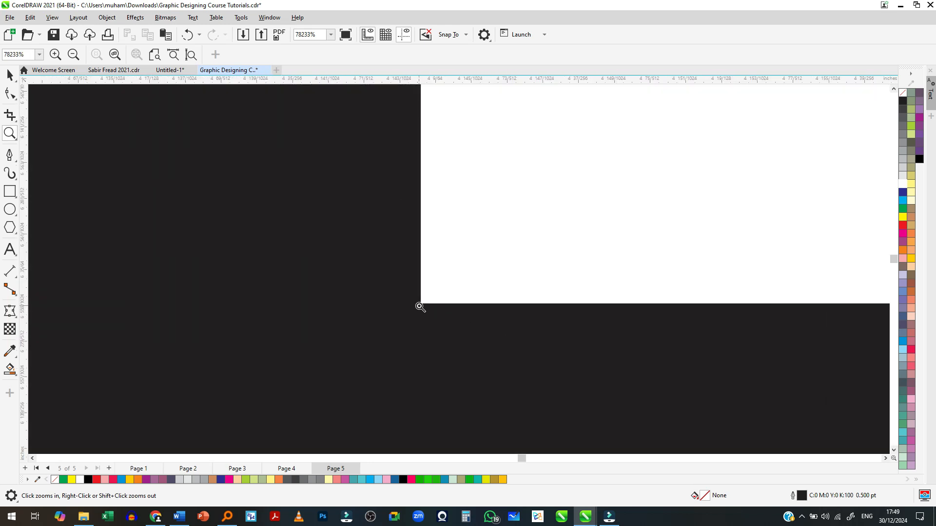
scroll(420, 308, "down", 8)
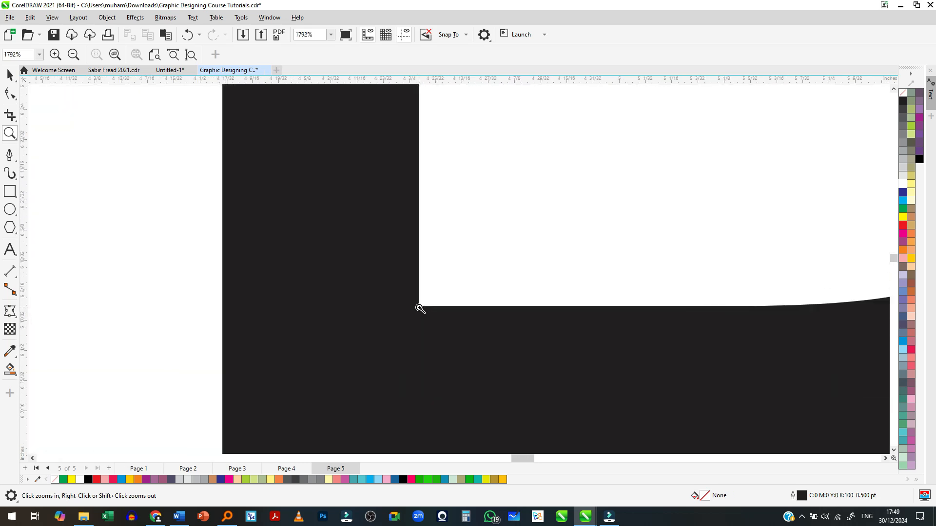
scroll(419, 310, "down", 4)
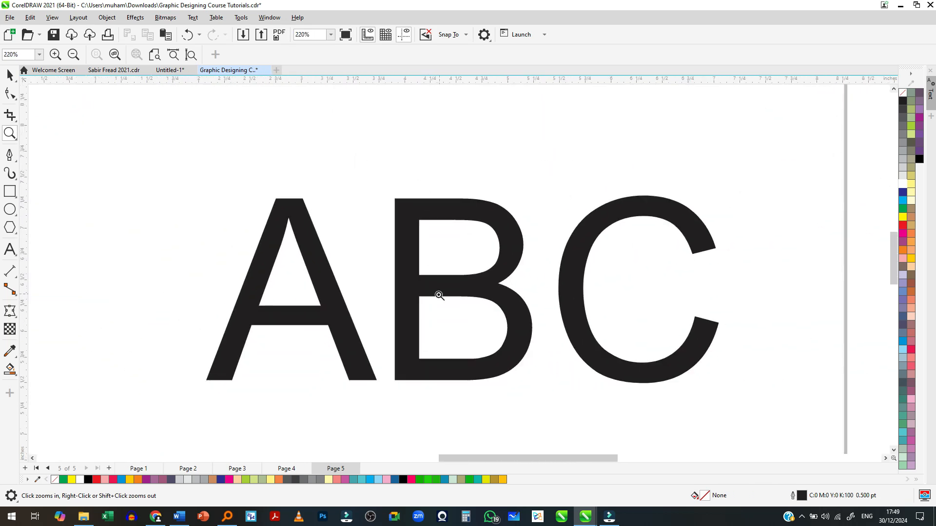
scroll(436, 294, "up", 2)
- Switch to the Downloads folder in File Explorer, show its files in detail view and sort them by size
key("alt+Tab")
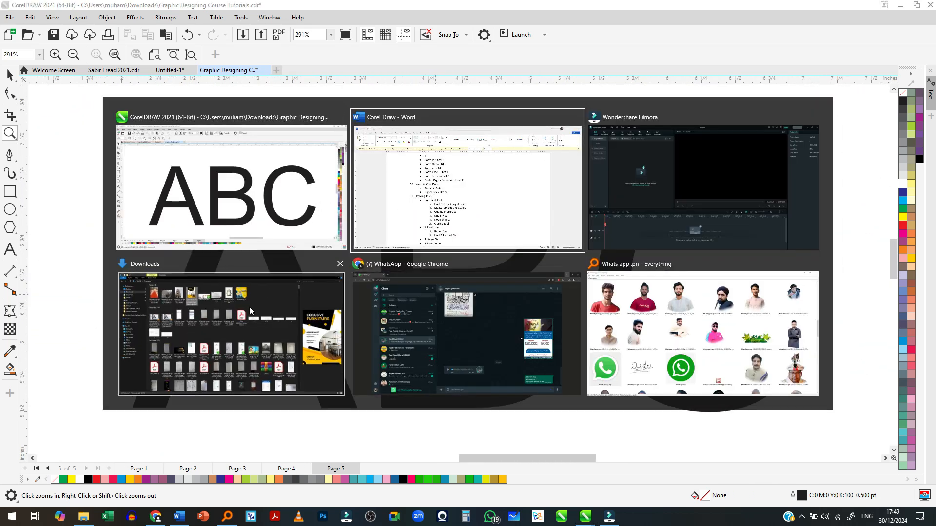
left_click(249, 306)
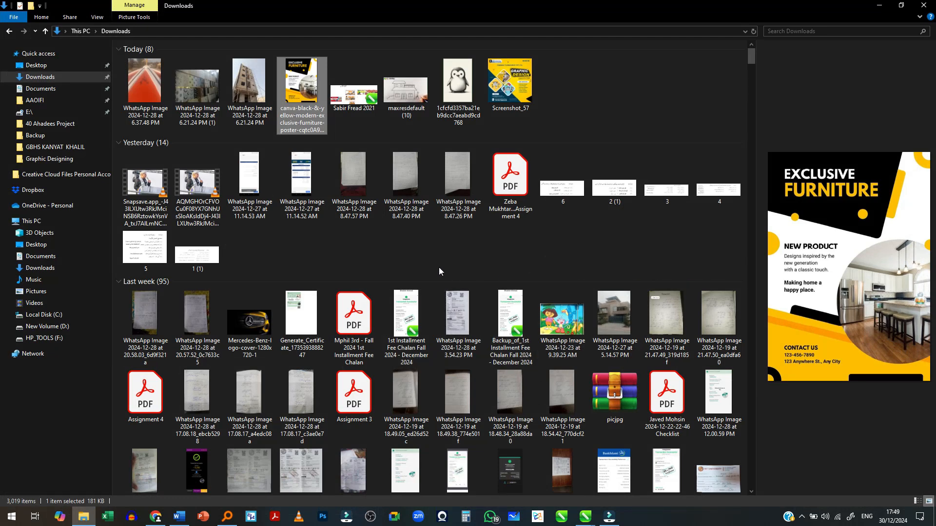
left_click(917, 502)
left_click(385, 46)
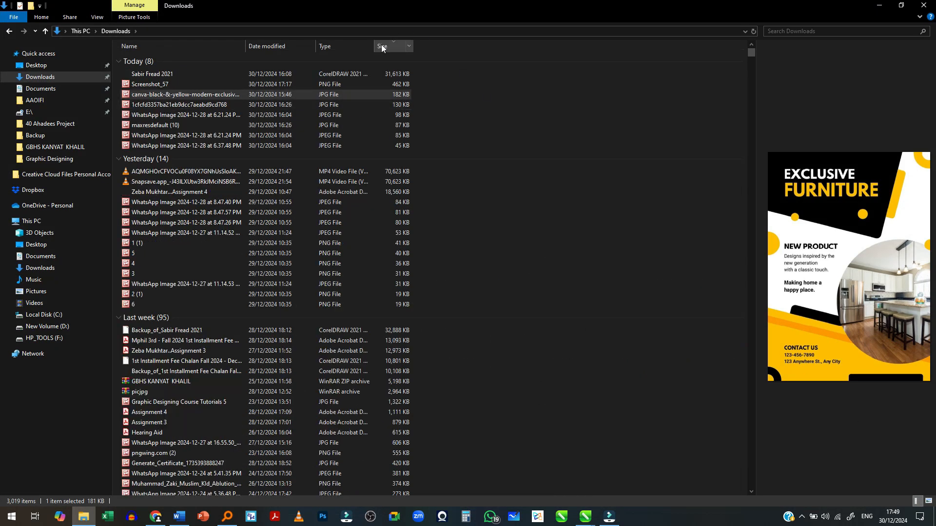
- Place the cartoon picture of the boy in a white cap from Downloads onto Page 5 of the CorelDRAW drawing
left_click(343, 86)
scroll(517, 280, "down", 3)
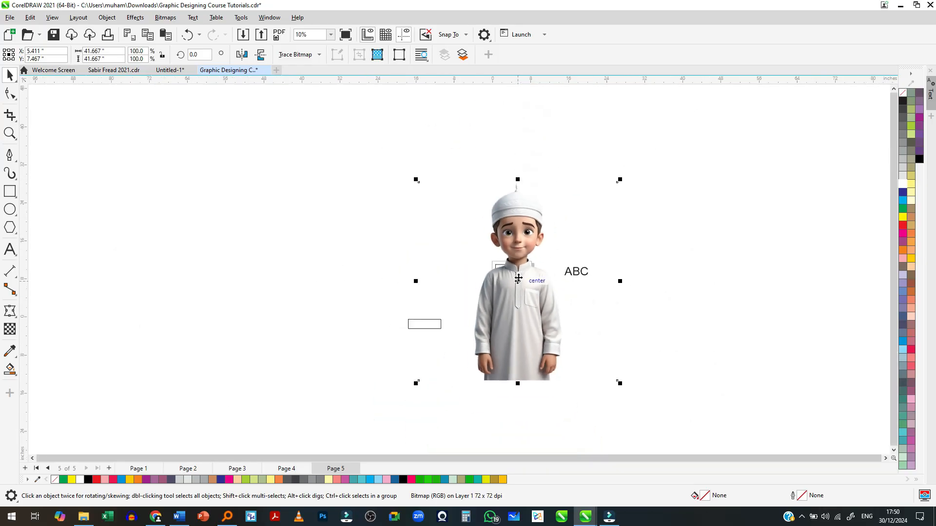
left_click_drag(517, 280, 498, 295)
scroll(500, 292, "up", 3)
scroll(513, 278, "up", 1)
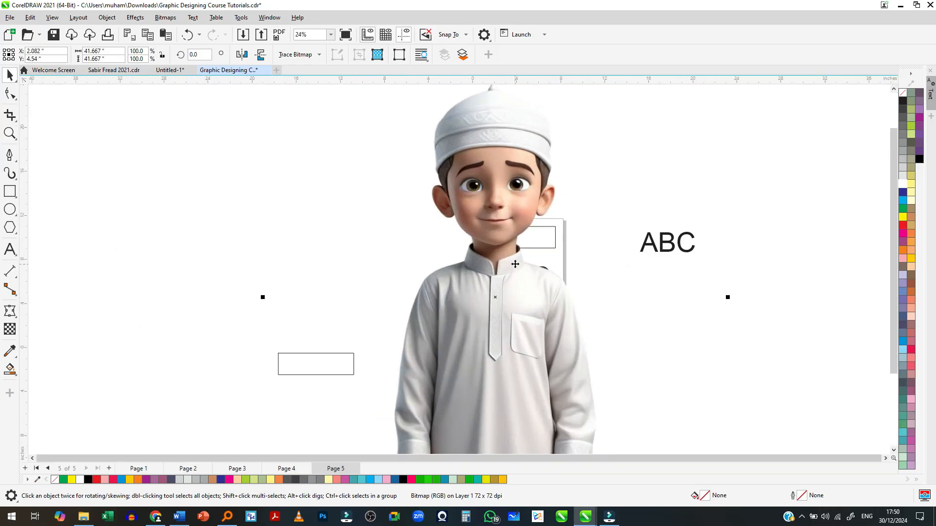
- Zoom in on the boy's brown eye beside his ear to examine the bitmap's edge quality
scroll(546, 188, "up", 3)
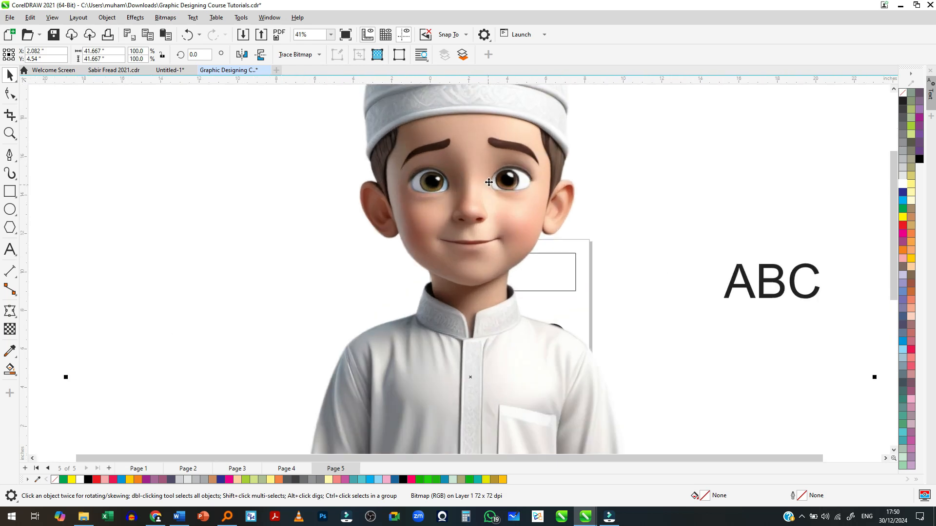
scroll(794, 178, "up", 1)
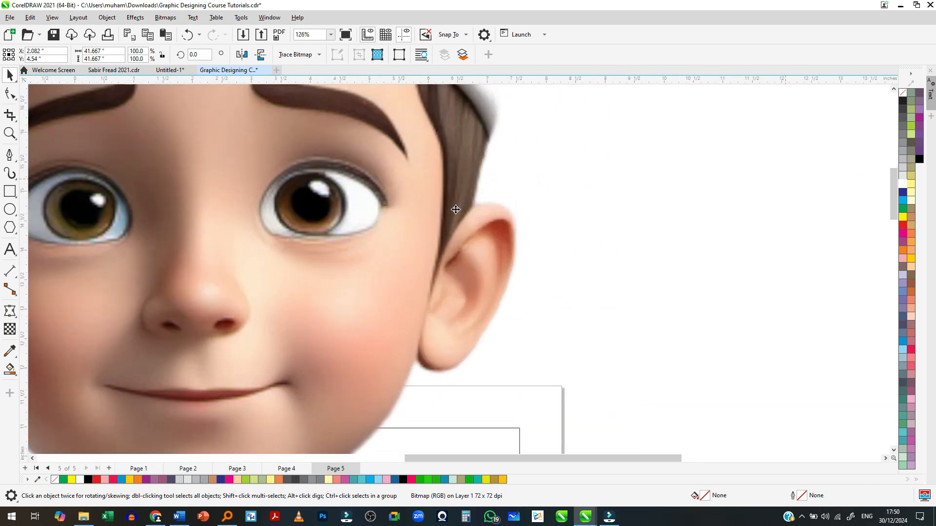
scroll(388, 204, "up", 2)
scroll(266, 181, "up", 1)
scroll(266, 182, "up", 1)
scroll(171, 141, "up", 1)
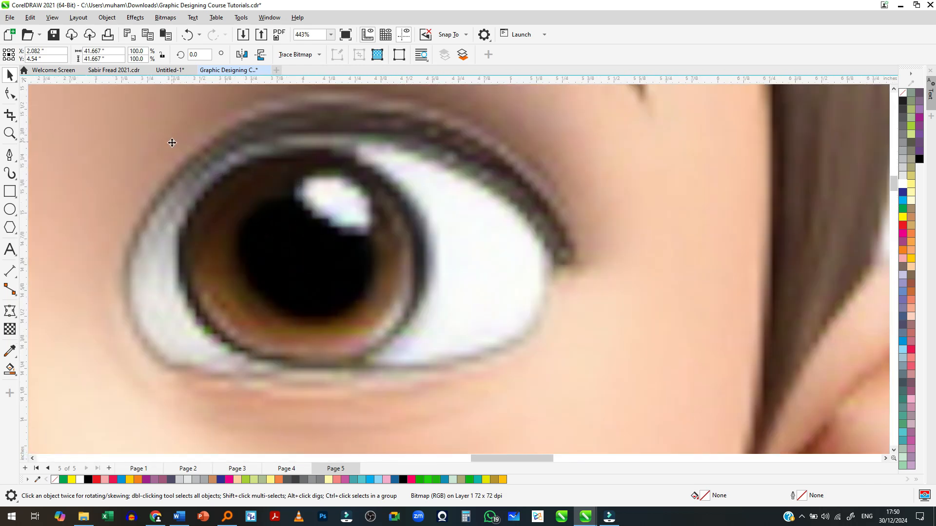
scroll(188, 163, "up", 1)
scroll(421, 250, "up", 1)
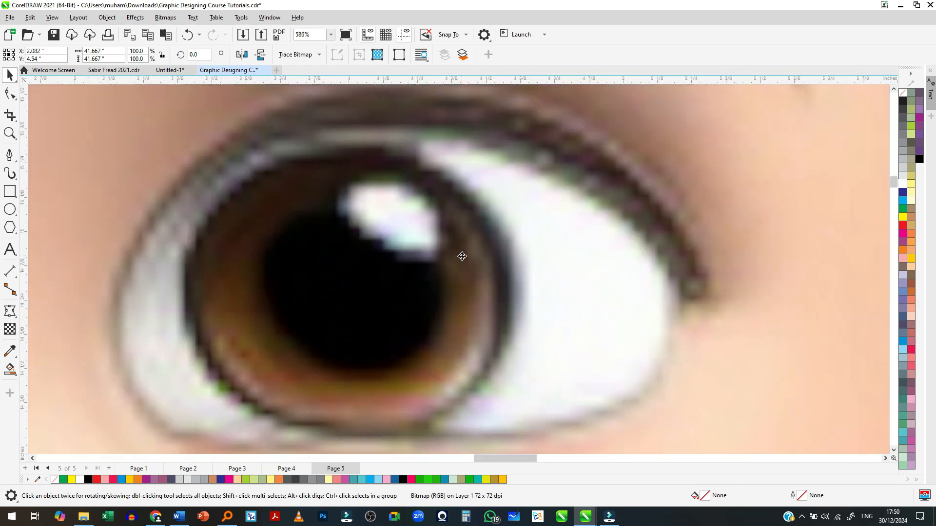
scroll(454, 229, "up", 1)
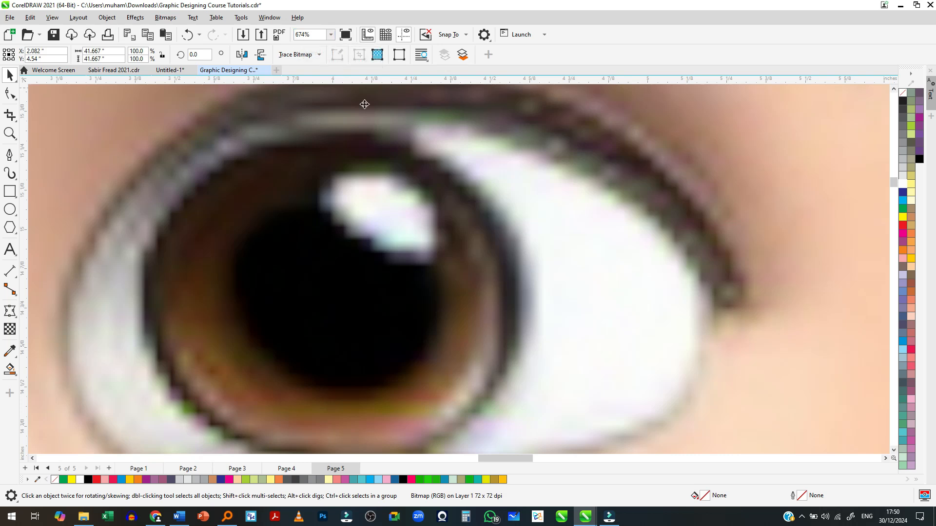
- Magnify the edge of the boy's iris to an extreme close-up to examine individual pixels, and return to the whole face
scroll(488, 192, "up", 10)
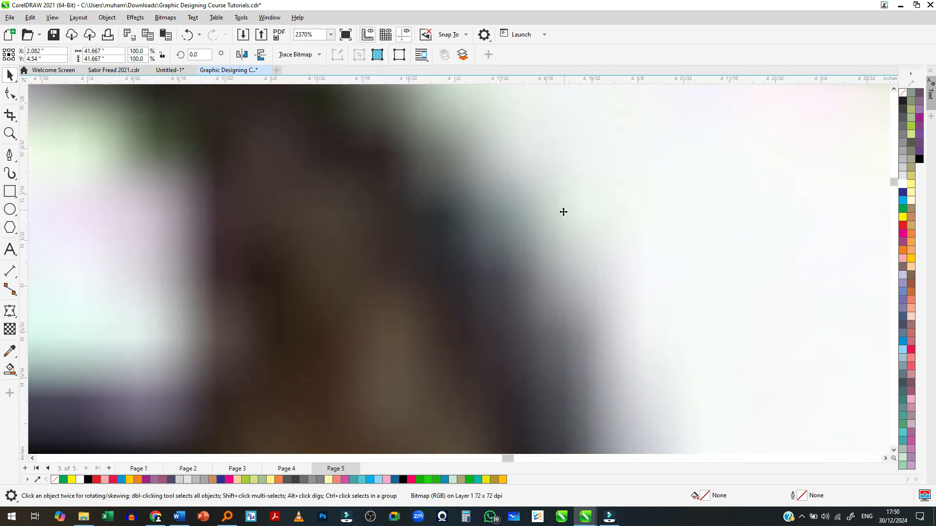
scroll(520, 237, "up", 8)
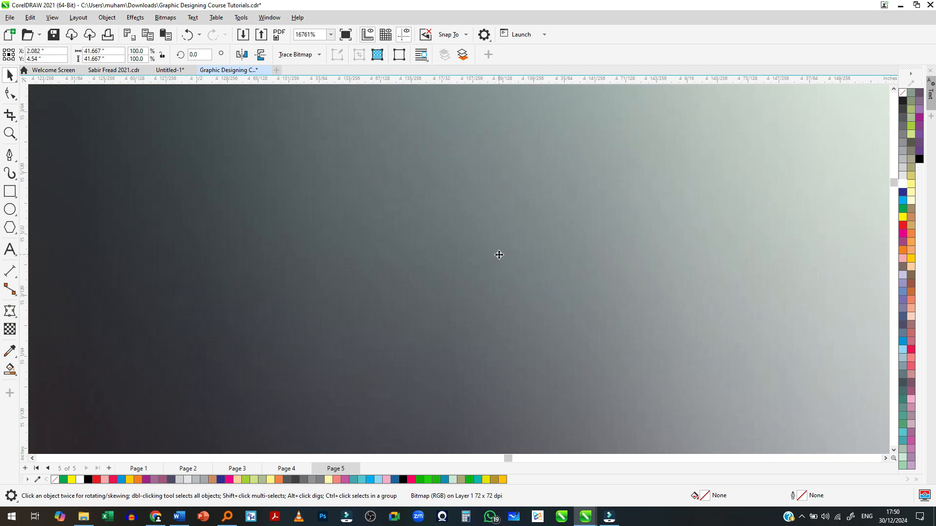
scroll(500, 254, "up", 10)
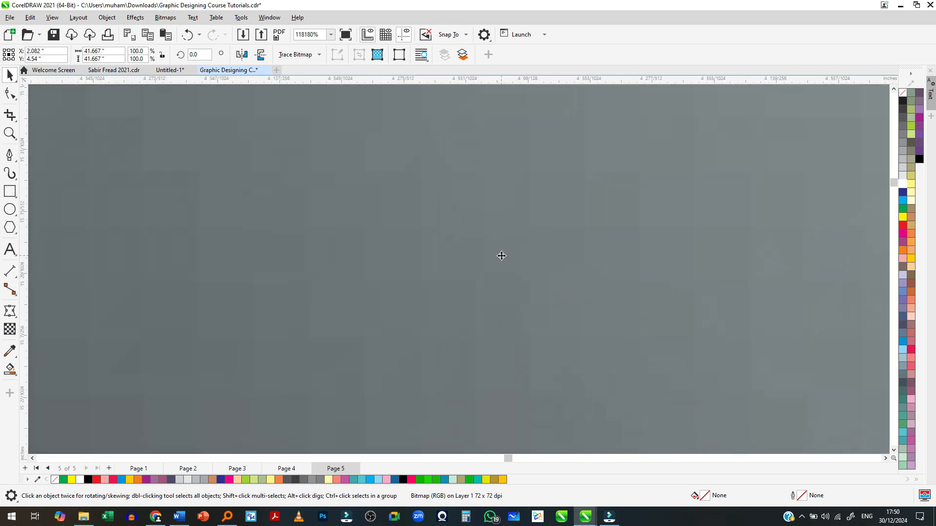
scroll(448, 191, "up", 1)
scroll(484, 272, "right", 1)
scroll(655, 231, "down", 2)
scroll(516, 238, "up", 2)
scroll(526, 237, "down", 2)
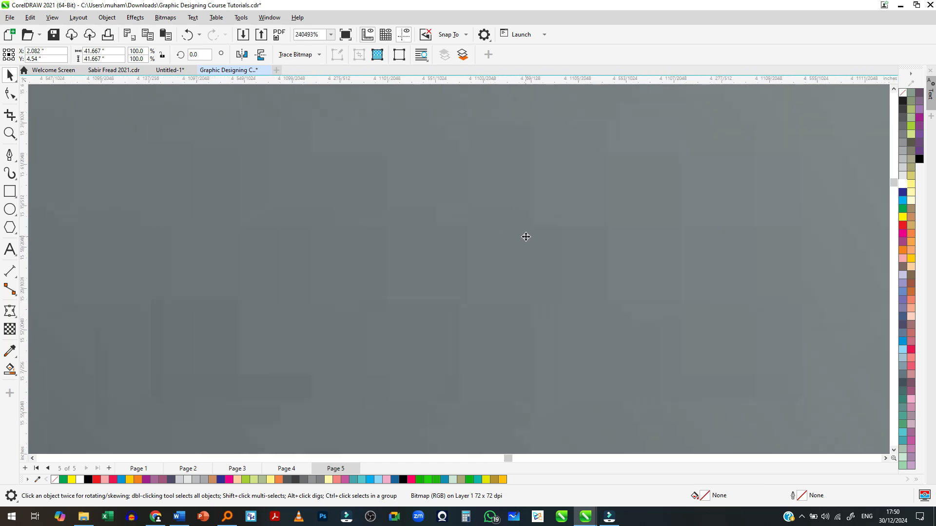
scroll(470, 250, "down", 10)
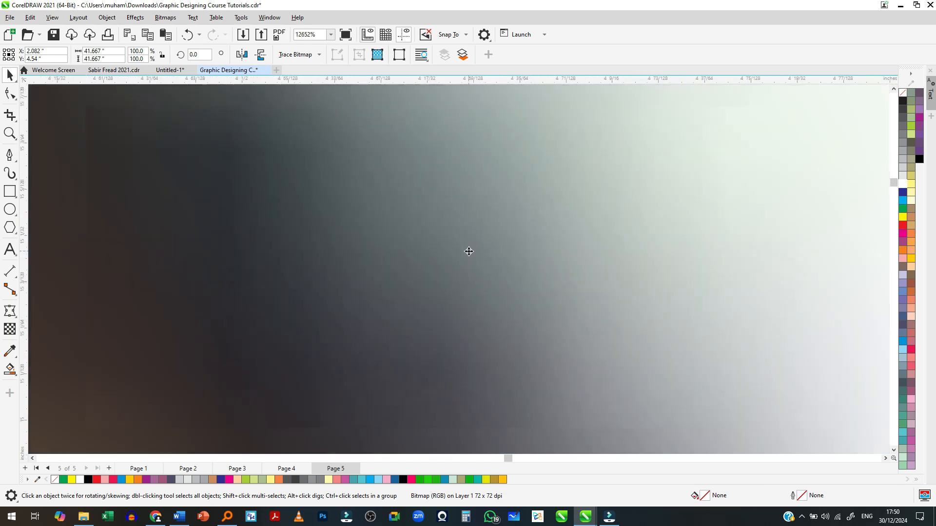
scroll(469, 252, "down", 12)
scroll(523, 216, "down", 8)
- Select the boy bitmap and delete it from the drawing
key("z")
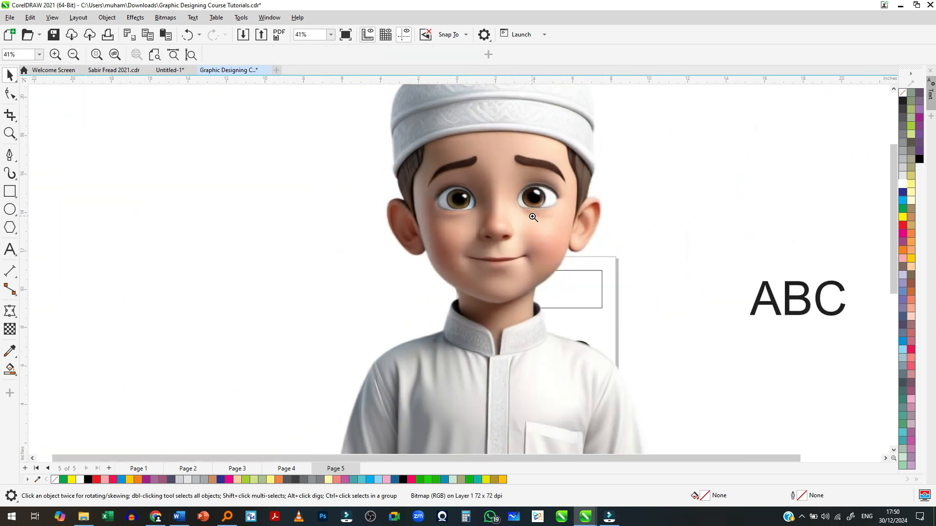
scroll(533, 217, "down", 2)
key("space")
left_click(527, 228)
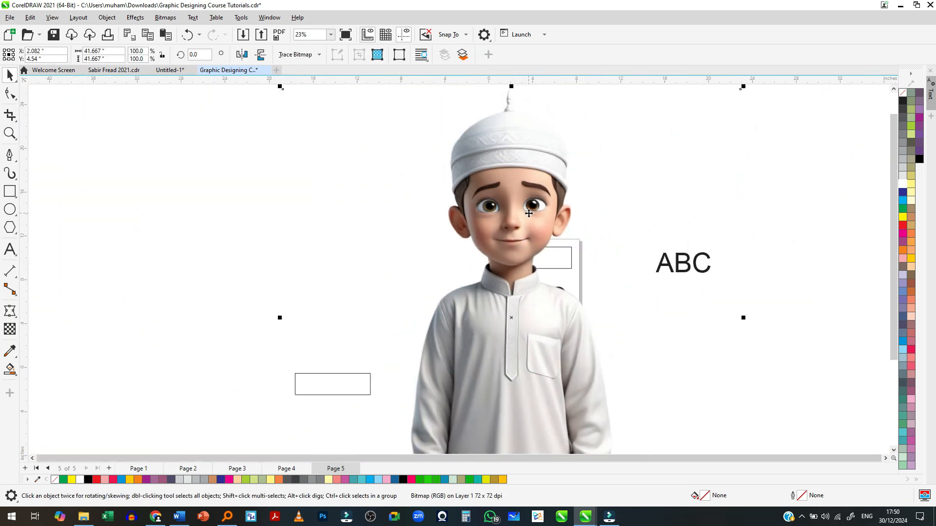
key("Delete")
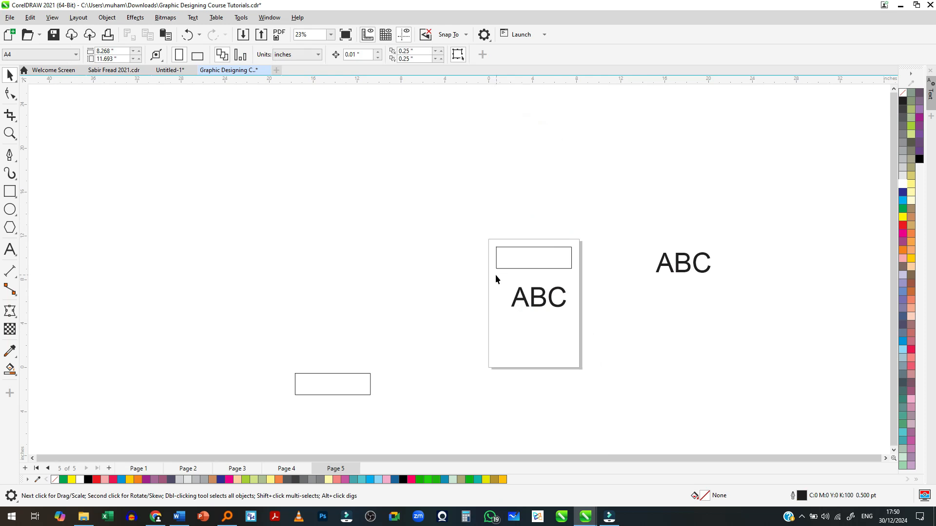
- Move the off-page rectangle copy up beside the page's left edge, centred at about X -5.98 in, Y 7.96 in
scroll(522, 296, "up", 4)
scroll(544, 298, "down", 2)
scroll(544, 297, "down", 3)
left_click_drag(420, 355, 489, 274)
scroll(558, 306, "up", 5)
scroll(543, 288, "up", 2)
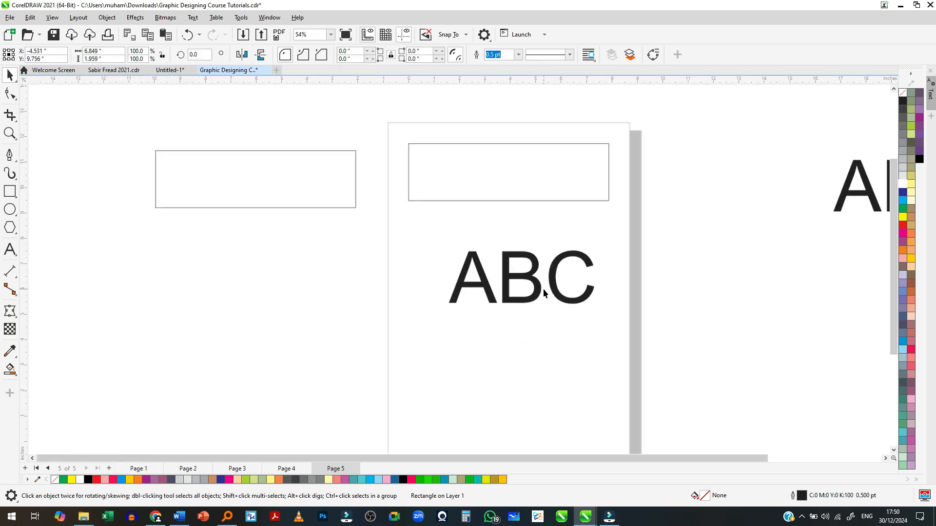
left_click_drag(262, 147, 279, 186)
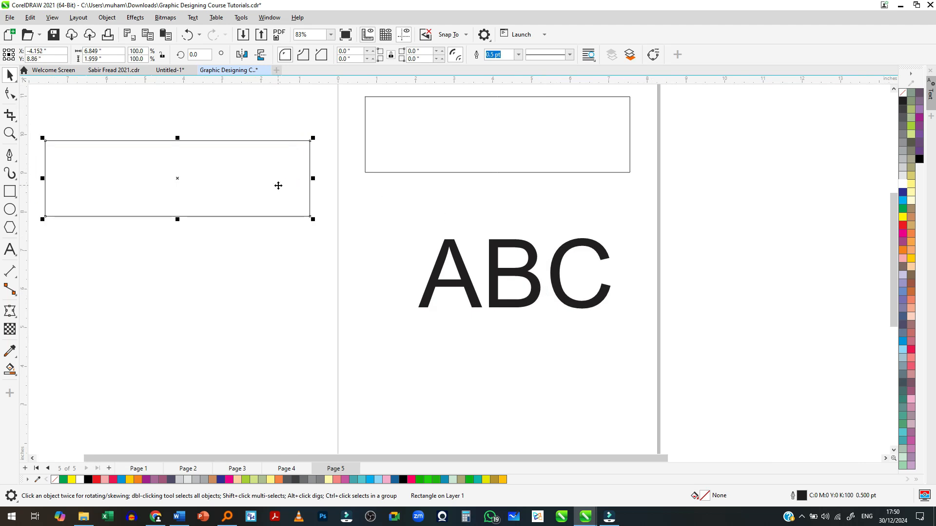
scroll(460, 201, "down", 6)
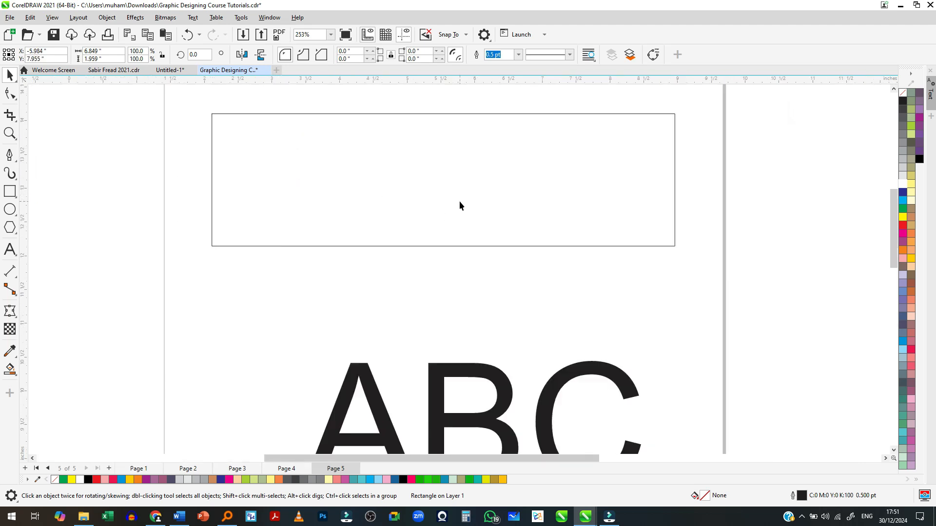
- Zoom in and out around the on-page letter B with the Zoom tool to compare magnification levels
scroll(463, 321, "up", 9)
scroll(463, 322, "up", 4)
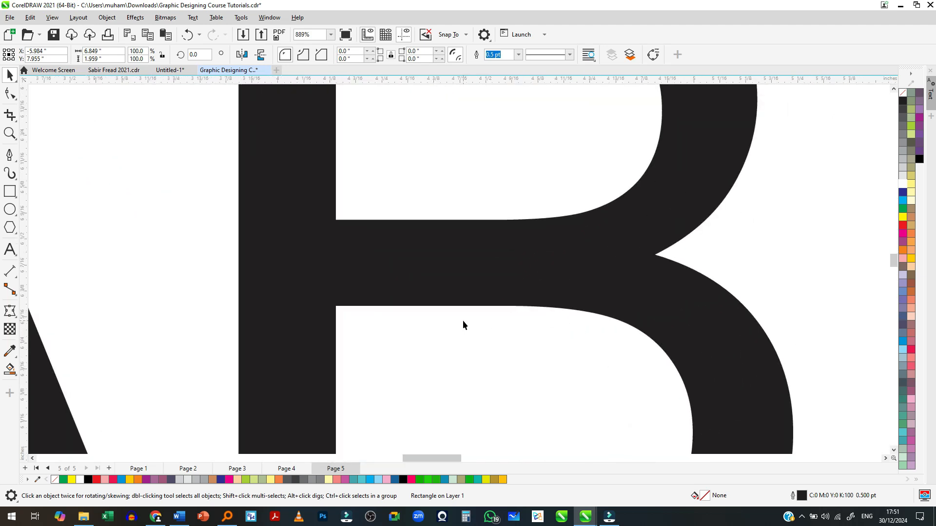
key("z")
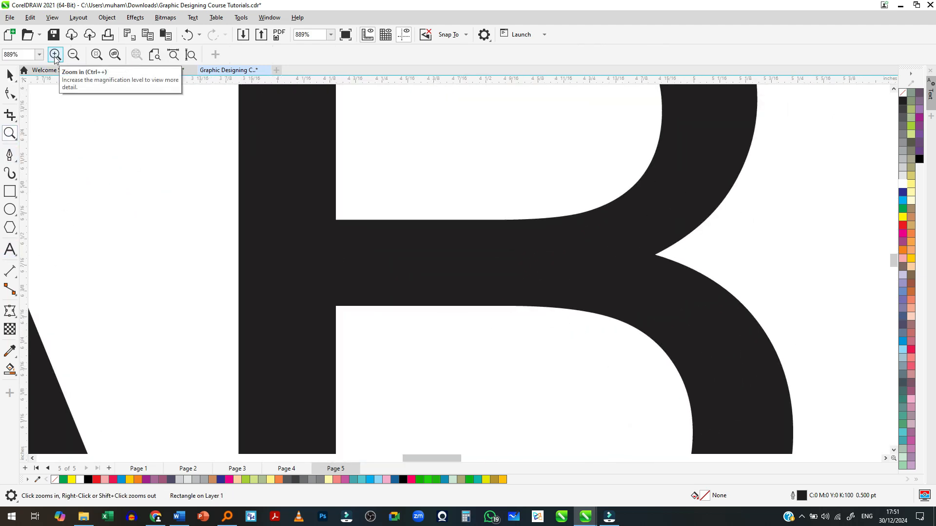
right_click(336, 195)
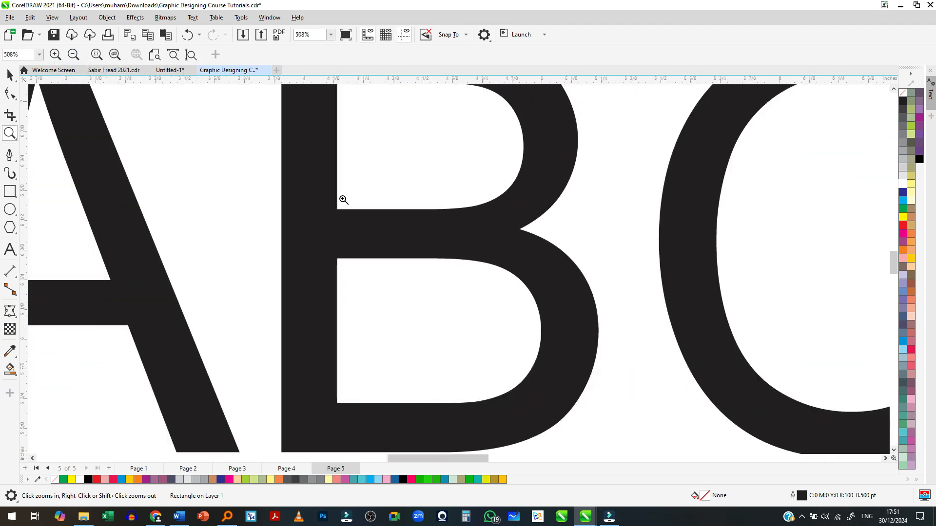
scroll(359, 211, "up", 2)
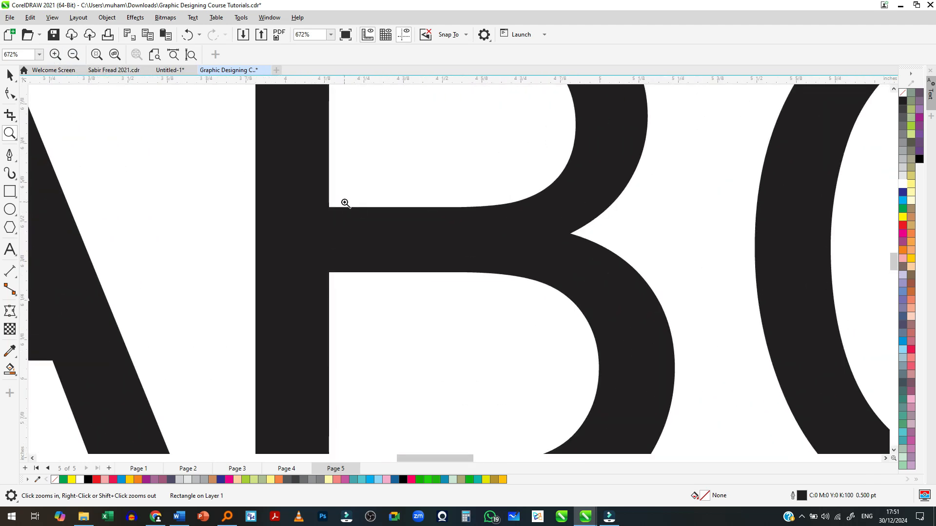
scroll(397, 229, "down", 3)
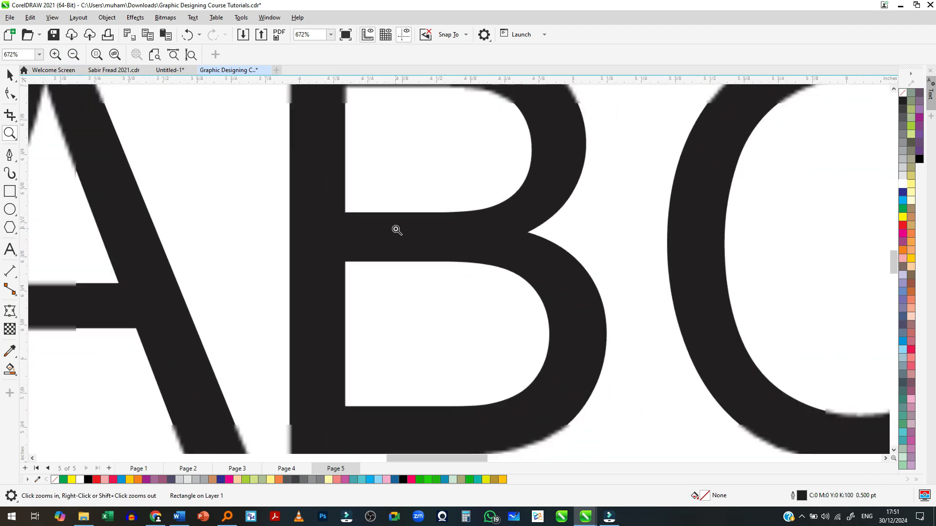
scroll(298, 220, "up", 1)
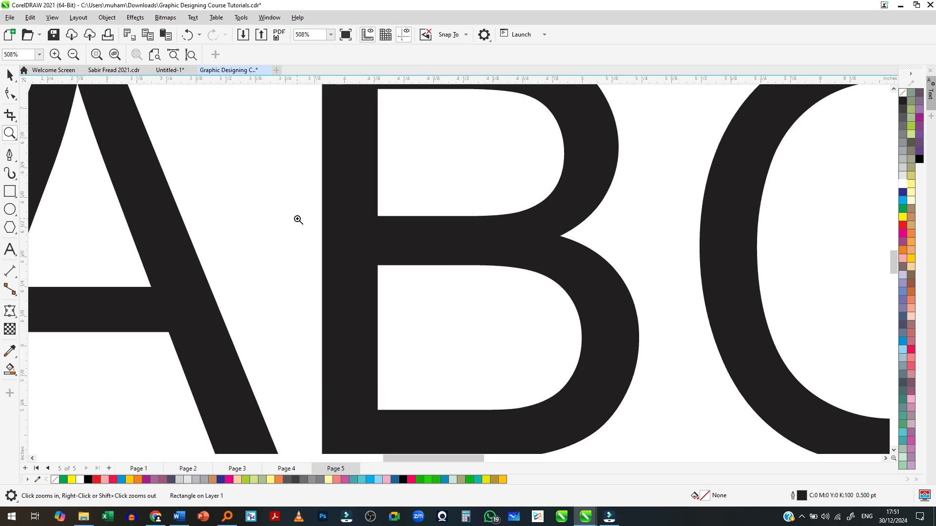
scroll(298, 219, "up", 3)
scroll(298, 220, "down", 2)
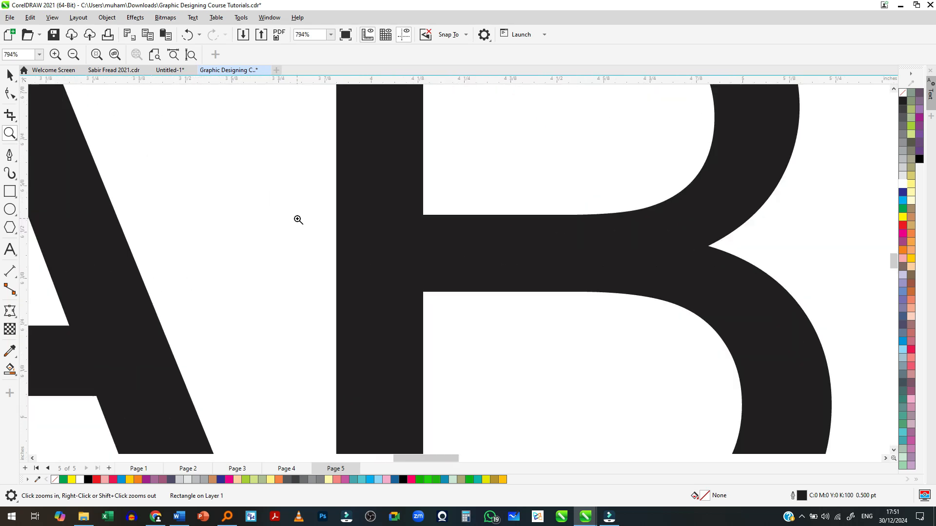
scroll(298, 220, "down", 8)
scroll(298, 220, "up", 1)
scroll(298, 220, "up", 10)
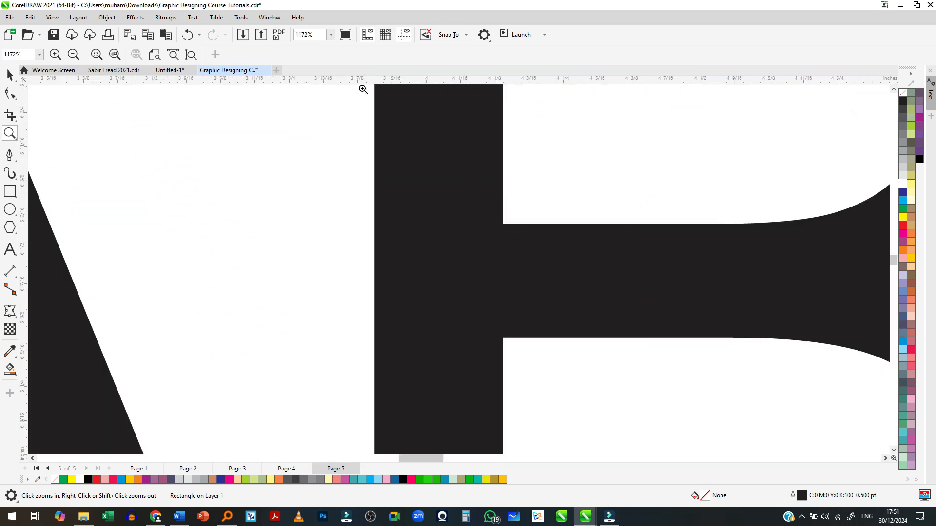
- Review the preset zoom levels, magnify the B's inner corner, and set the zoom level to To Page
left_click(331, 34)
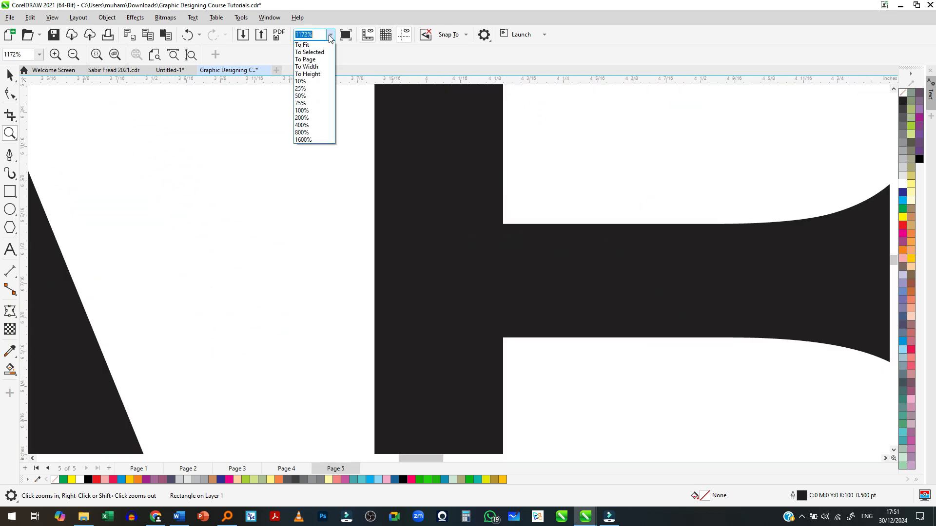
left_click(367, 60)
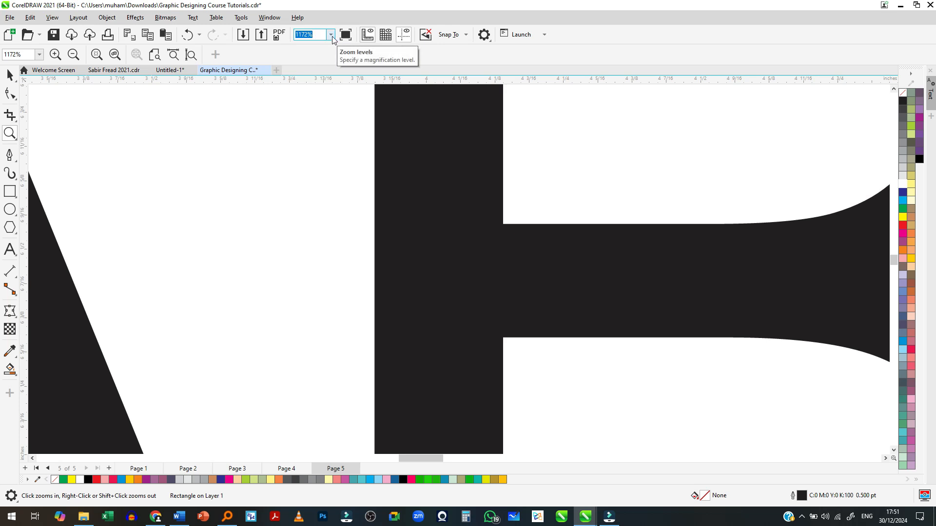
scroll(536, 205, "up", 5)
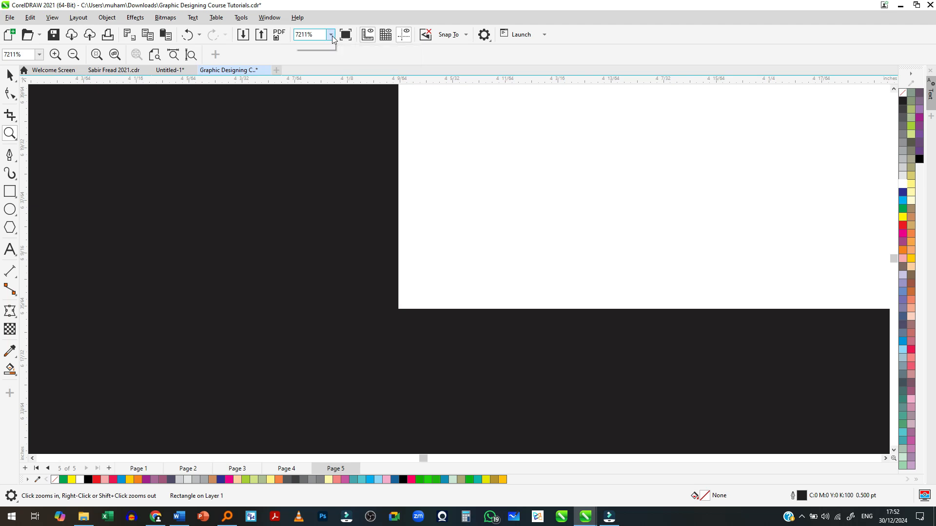
left_click(332, 36)
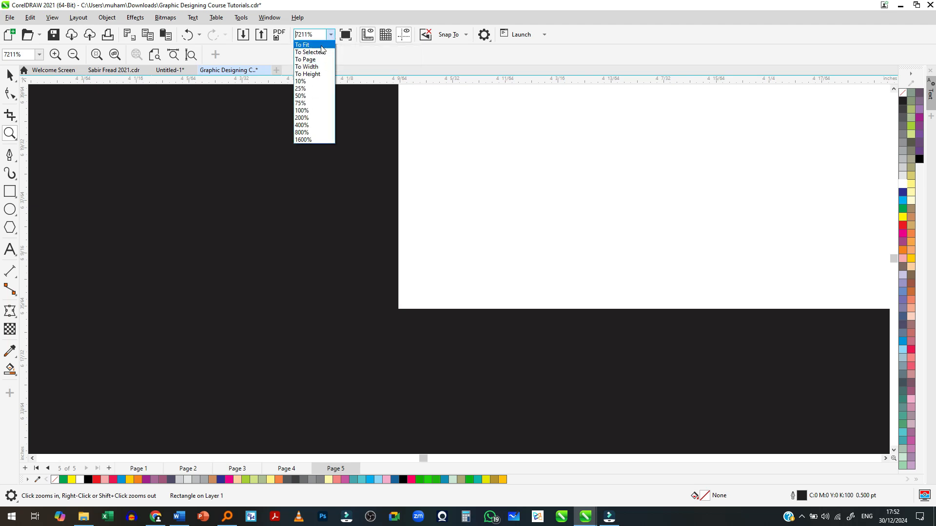
left_click(320, 60)
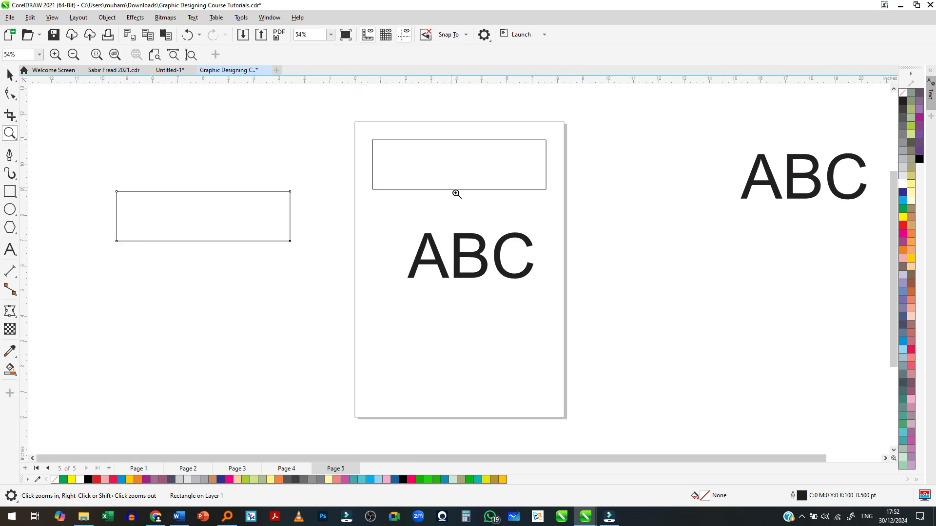
- Draw a huge circle about 421 in across, far larger than the page
scroll(386, 253, "down", 8)
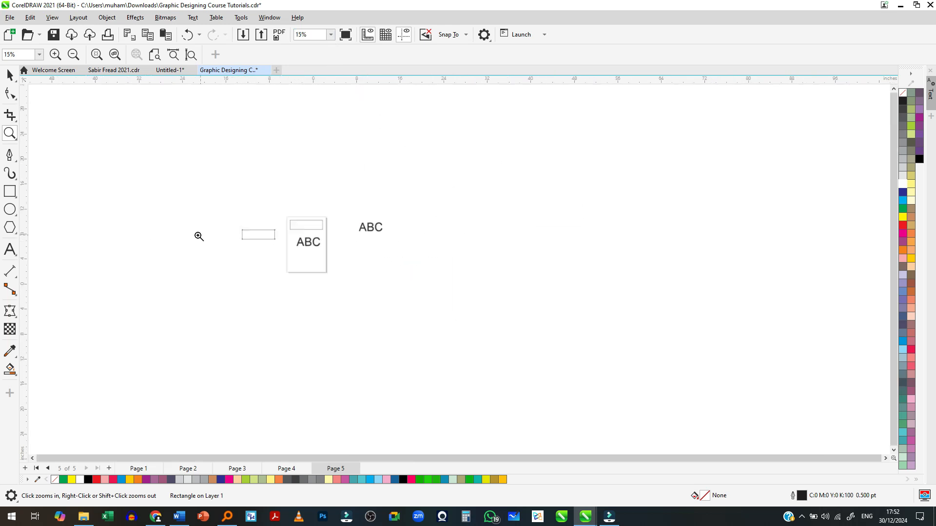
scroll(342, 271, "down", 1)
scroll(400, 272, "up", 1)
scroll(267, 264, "down", 2)
left_click(9, 209)
mouse_move(414, 249)
left_mouse_down()
mouse_move(541, 317)
mouse_move(664, 412)
left_mouse_up()
- Fill the huge circle white and move it to the right of the page, centred at about X 336 in, Y -2 in
key("space")
left_click_drag(593, 402, 465, 297)
left_click(903, 184)
scroll(243, 305, "down", 1)
left_click_drag(480, 309, 603, 302)
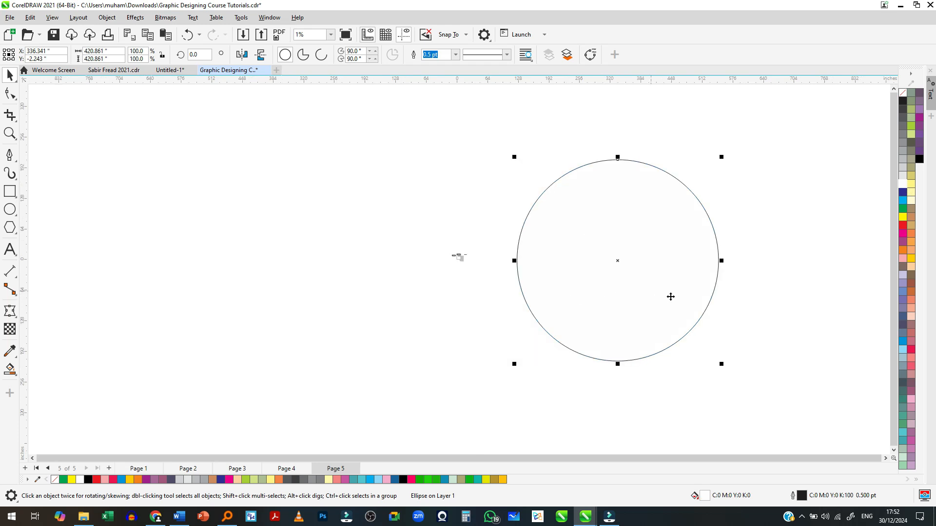
- Set the zoom level to To Page while the huge circle is selected, and zoom back out from the page
scroll(708, 271, "up", 1)
left_click(330, 35)
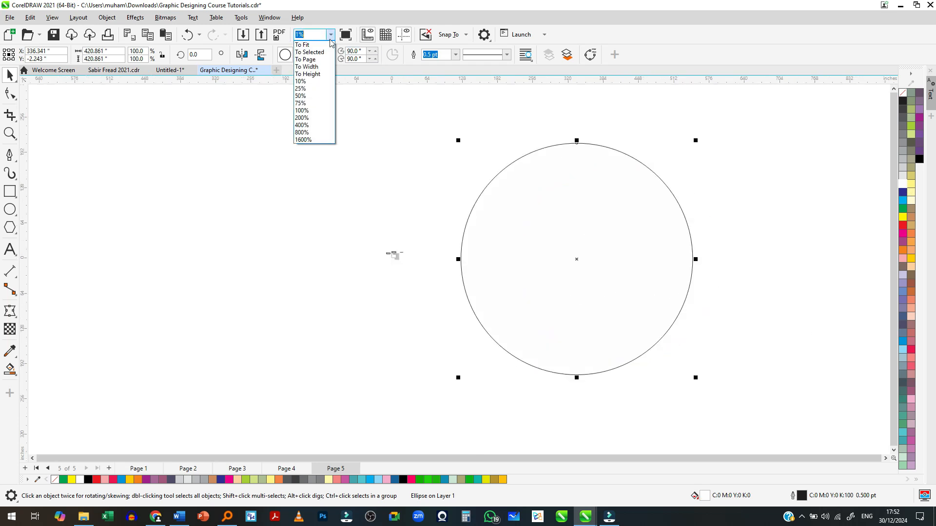
left_click(306, 58)
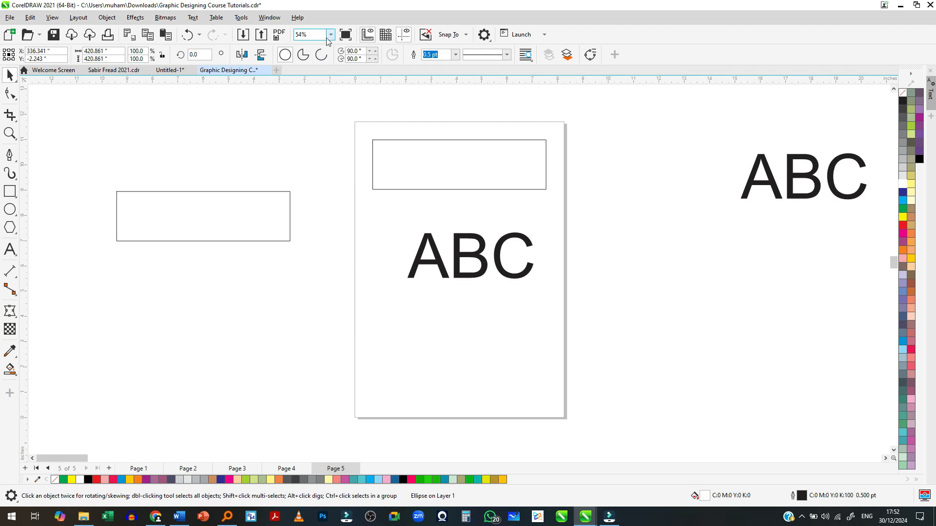
scroll(423, 324, "down", 3)
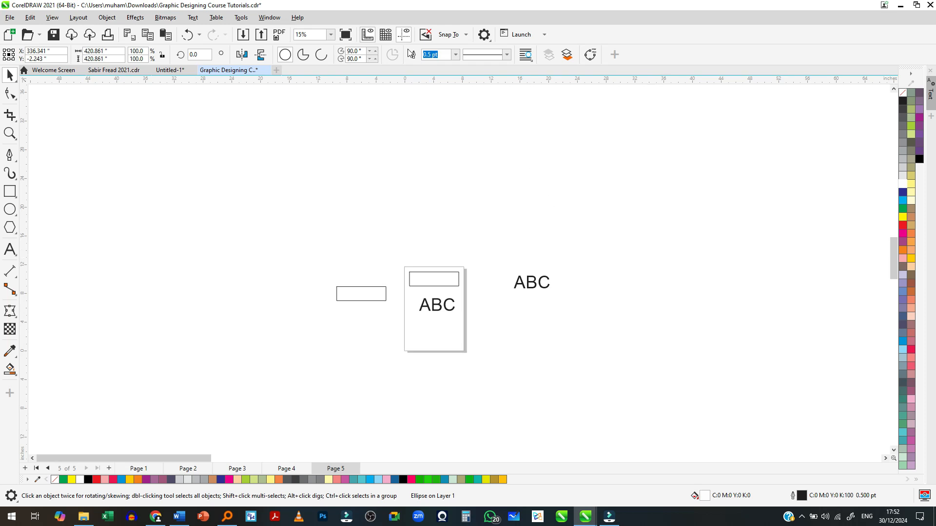
- Set the zoom level to To Selected to frame the huge circle, and clear the selection
left_click(330, 35)
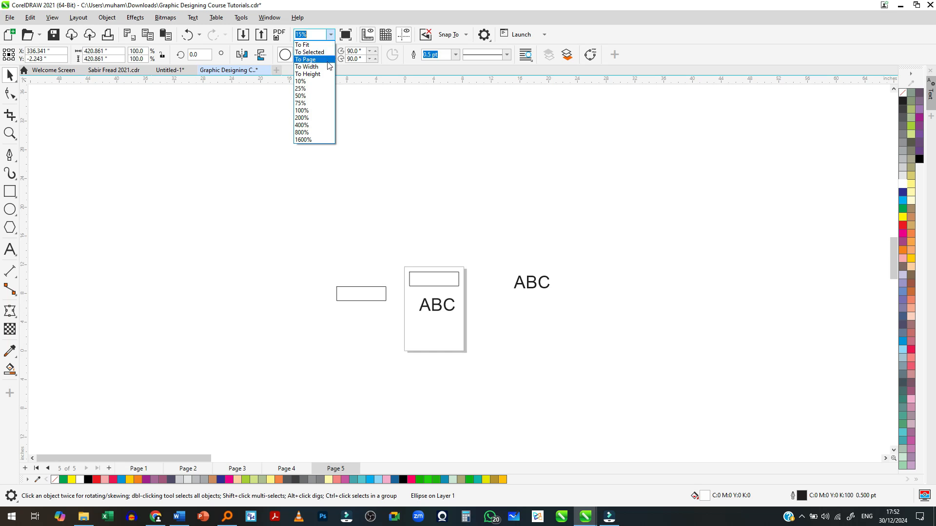
left_click(309, 52)
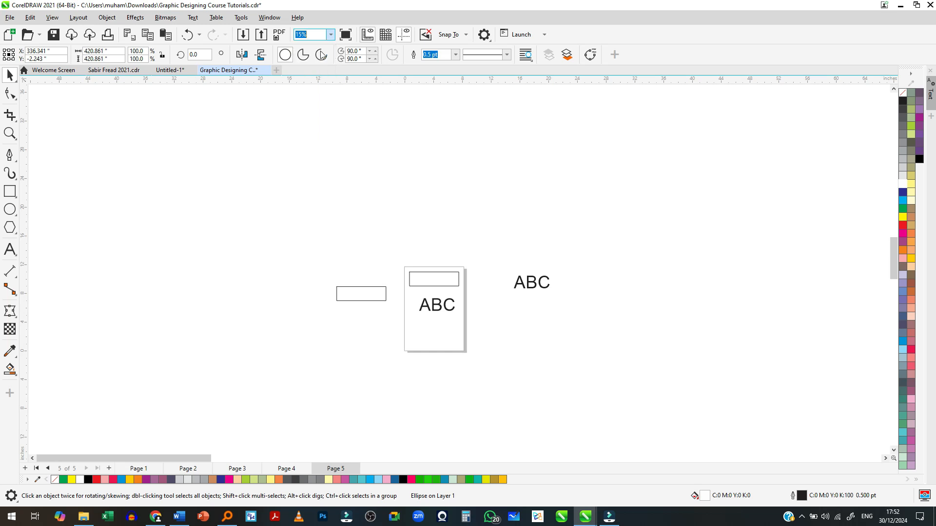
left_click(236, 170)
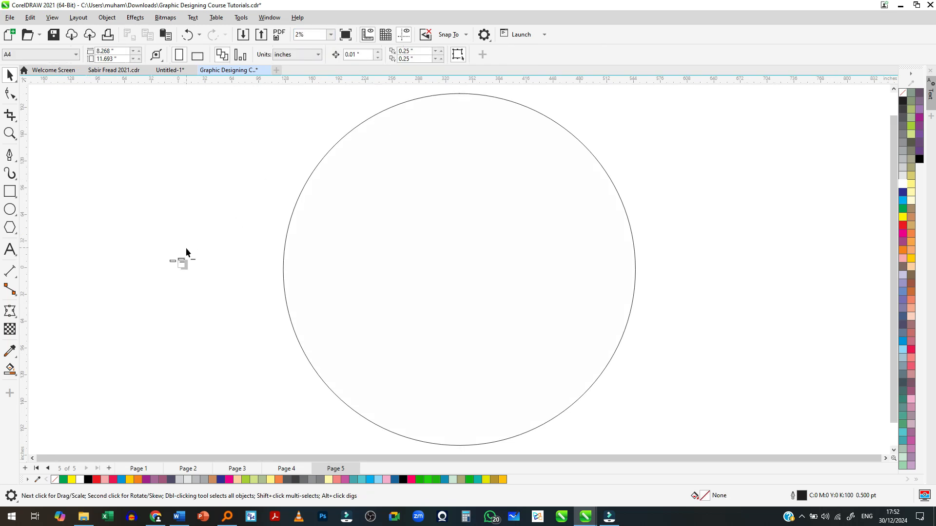
- Zoom in around the page with nothing selected, and set the zoom level to To Fit to show all objects
left_click(331, 35)
scroll(174, 238, "up", 2)
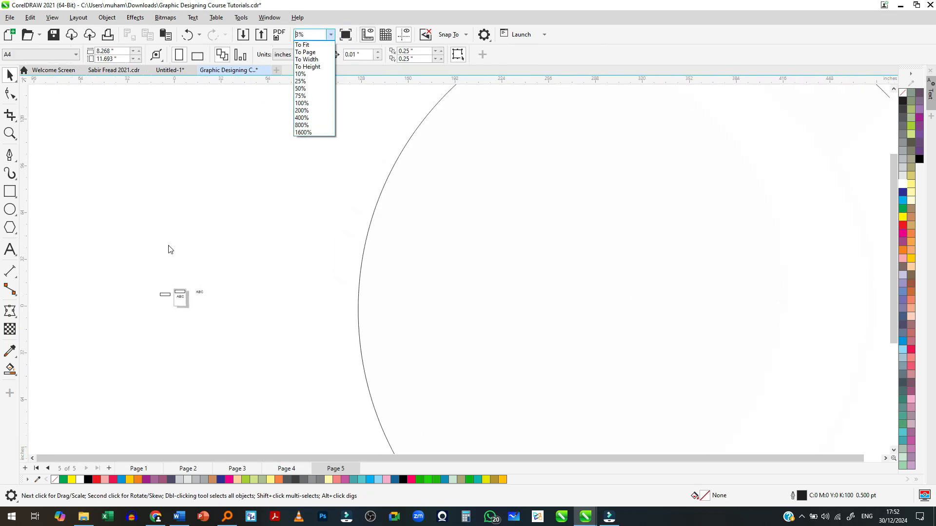
scroll(161, 312, "up", 3)
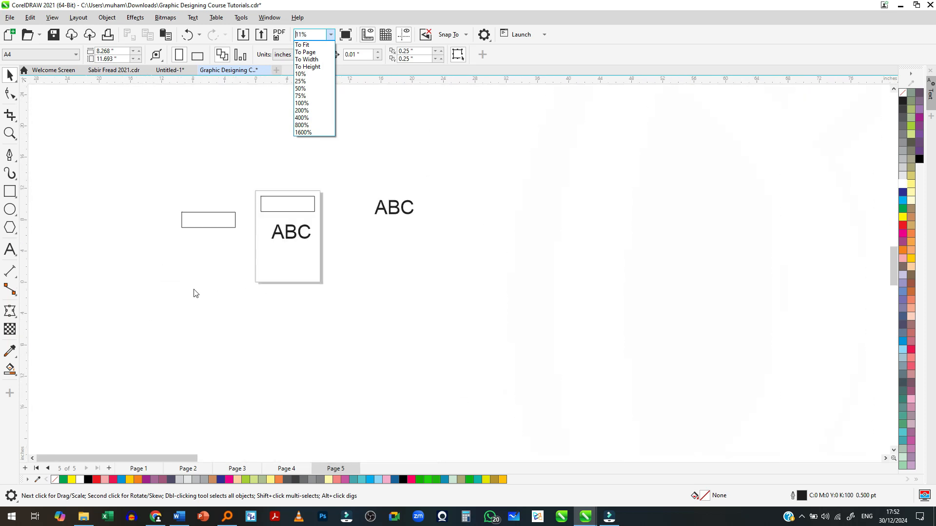
left_click(316, 45)
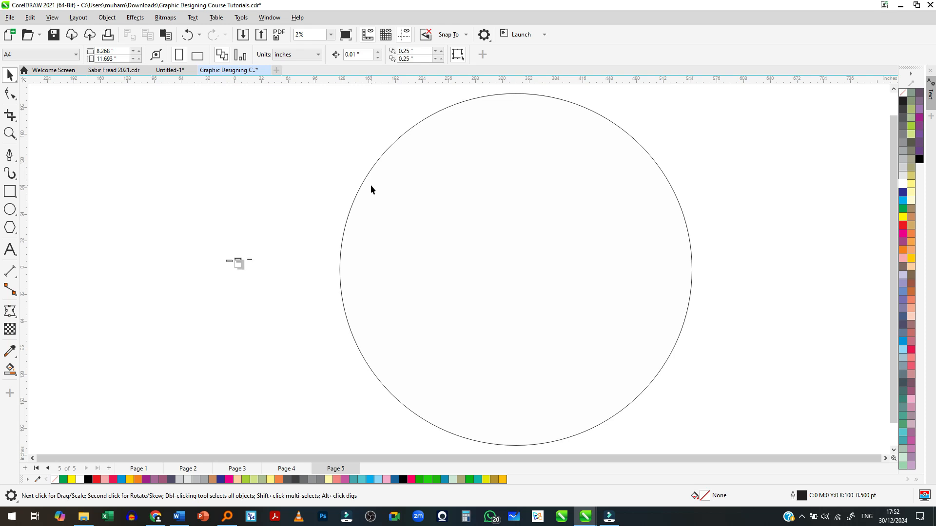
- Shrink the huge circle to about 25 in across and bring it near the page, centred at about X 36 in, Y 3 in
scroll(238, 271, "up", 1)
left_click(487, 274)
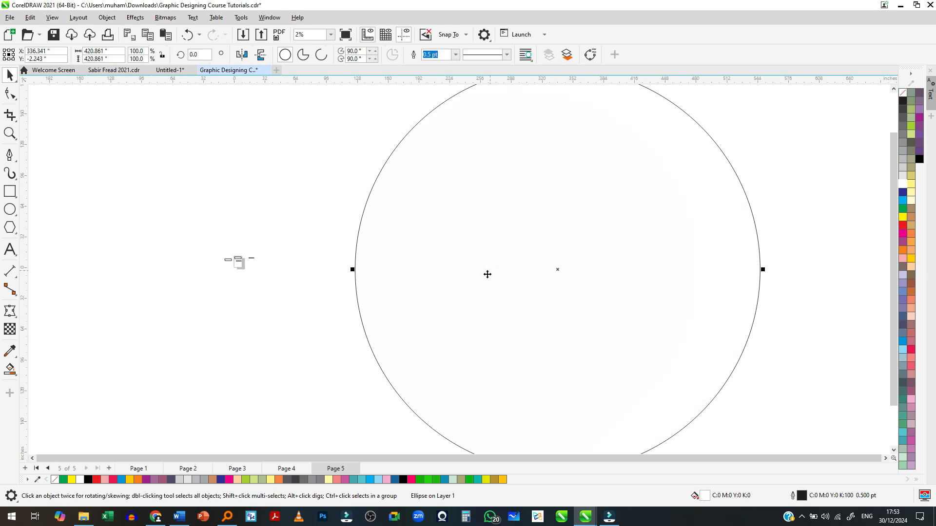
scroll(259, 291, "down", 2)
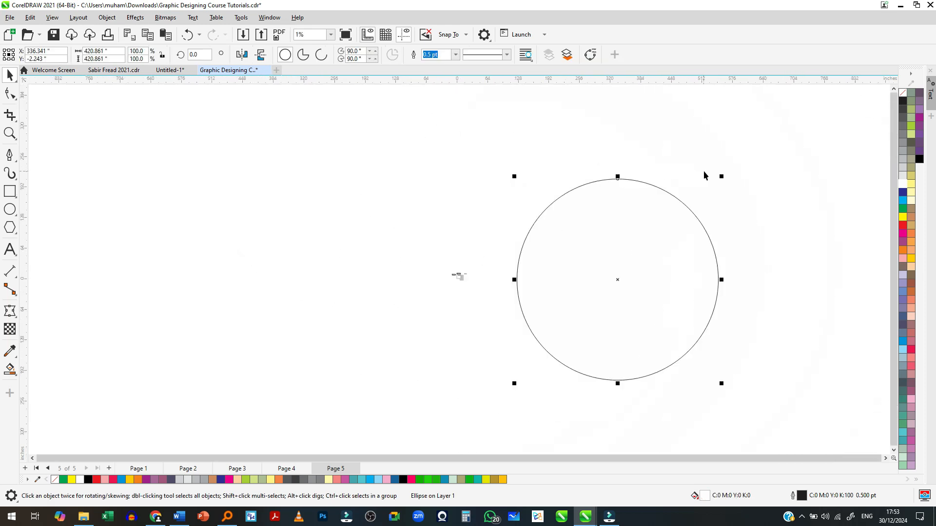
left_click_drag(722, 178, 490, 268)
scroll(682, 280, "up", 3)
scroll(532, 288, "down", 2)
scroll(350, 285, "up", 2)
scroll(286, 280, "up", 4)
left_click_drag(712, 105, 476, 336)
left_click_drag(428, 370, 405, 268)
scroll(316, 271, "up", 3)
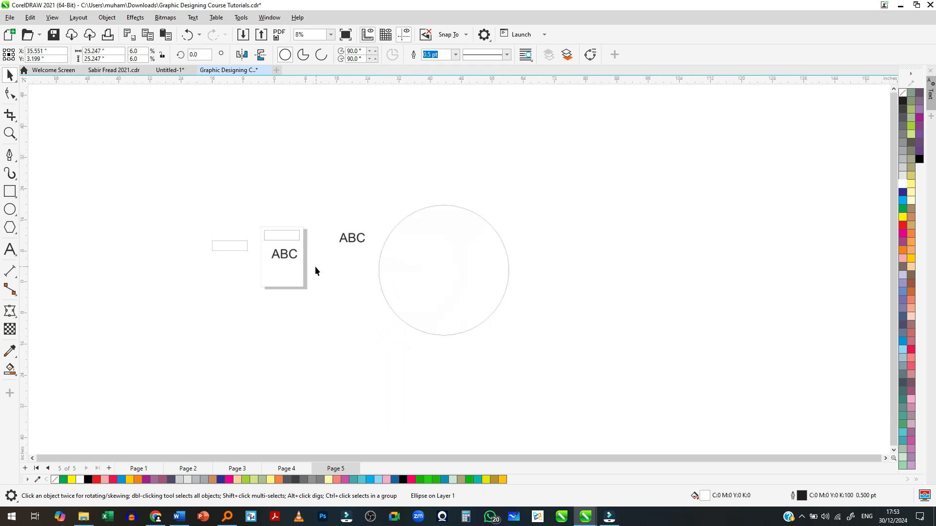
- Shrink the circle further, move it beneath the off-page ABC text, and deselect it
left_click_drag(574, 183, 464, 294)
left_click_drag(430, 327, 356, 283)
scroll(272, 271, "up", 2)
left_click(55, 262)
- Activate the Zoom tool and magnify and reduce the view of the shapes with its Zoom In and Zoom Out commands
key("z")
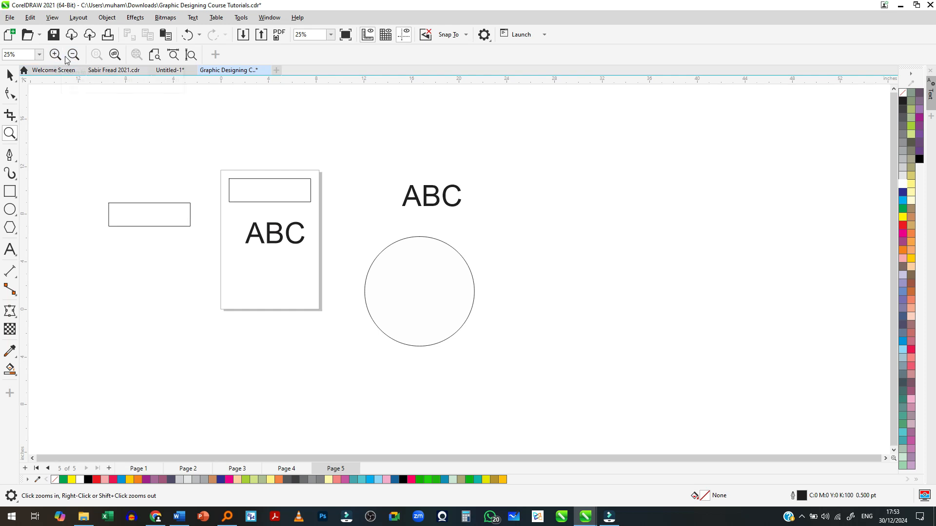
scroll(168, 217, "up", 2)
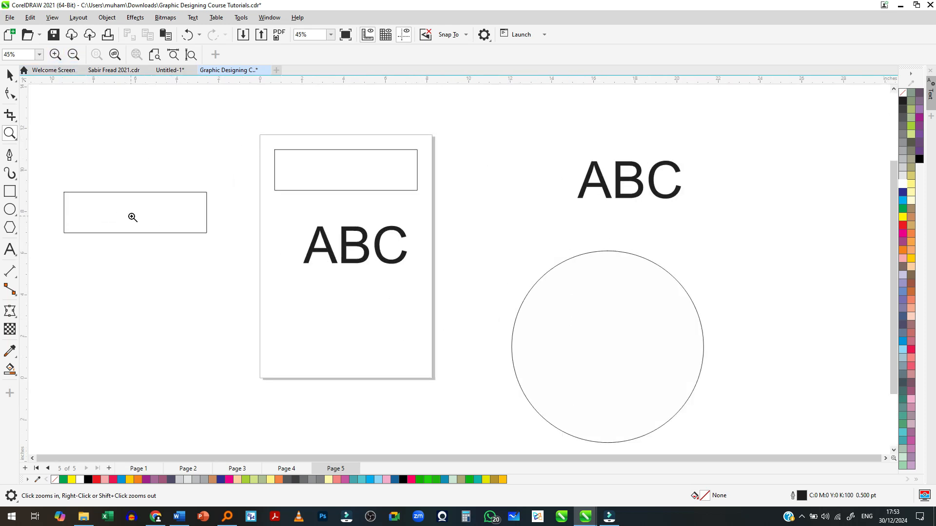
left_click(54, 55)
left_click(74, 54)
left_click(73, 55)
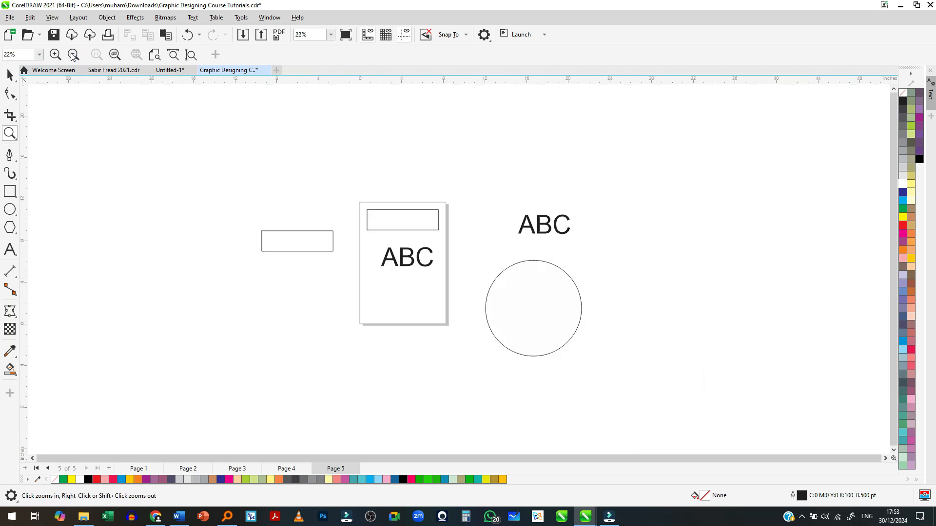
- Reduce the circle to about 4.9 in across, place it beside the page at about X 11 in, Y 5.1 in, and deselect it
scroll(400, 263, "up", 1)
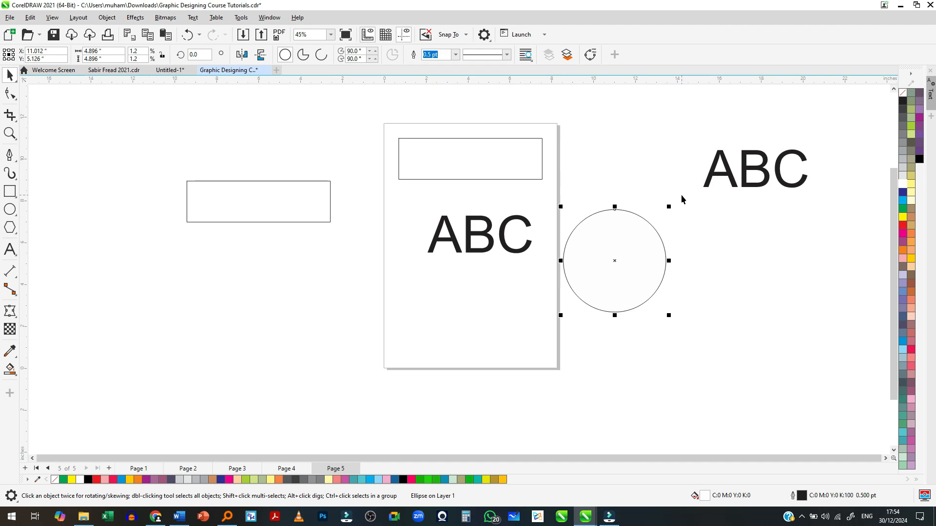
scroll(493, 194, "down", 3)
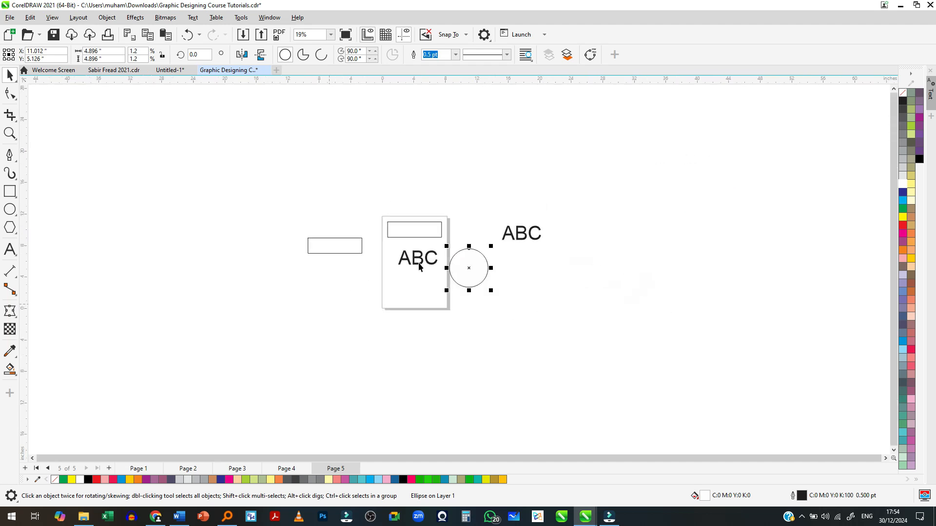
scroll(389, 274, "up", 1)
left_click(412, 276)
scroll(410, 276, "up", 3)
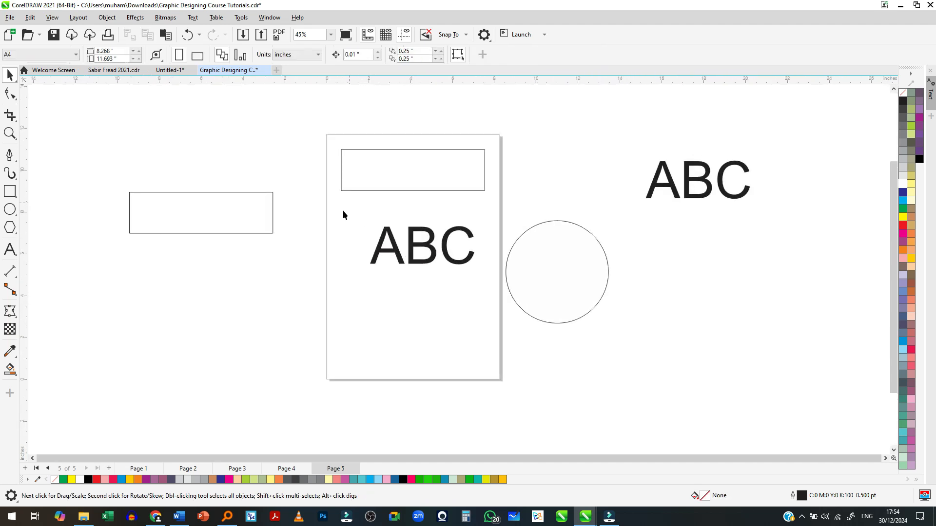
scroll(393, 252, "down", 1)
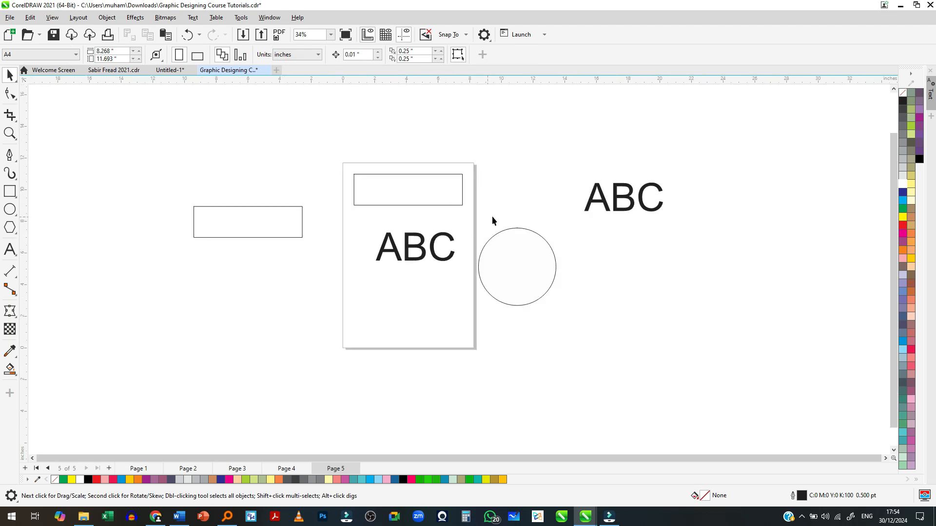
- Select and deselect the off-page ABC text, and zoom in and out around its letter B to compare magnifications
left_click(634, 187)
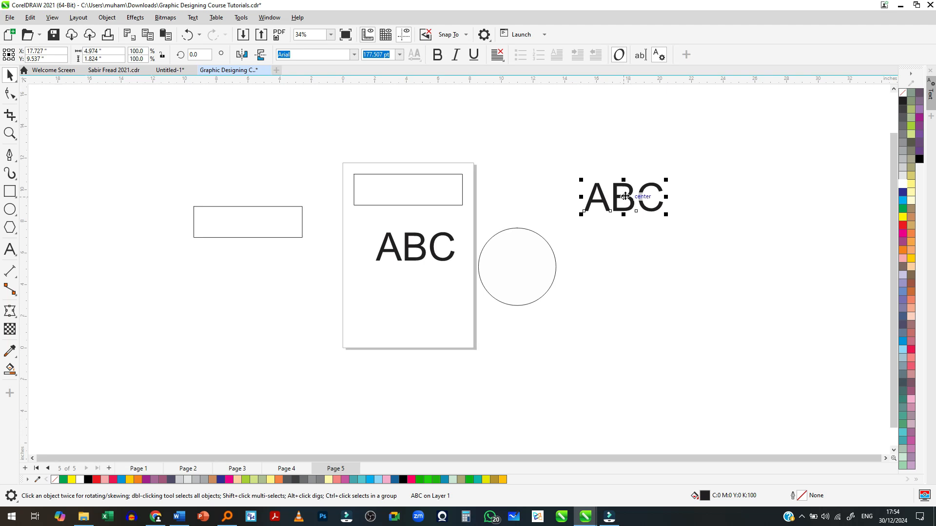
left_click(609, 225)
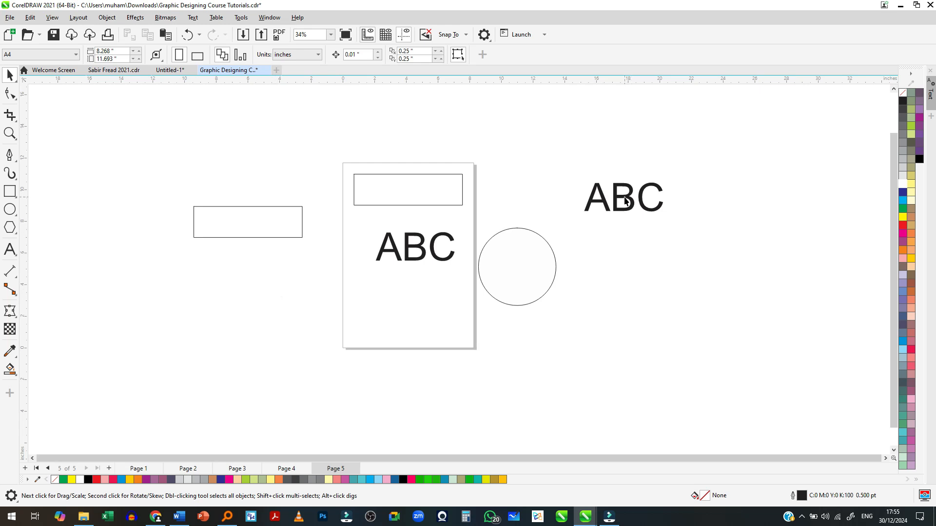
scroll(625, 201, "up", 6)
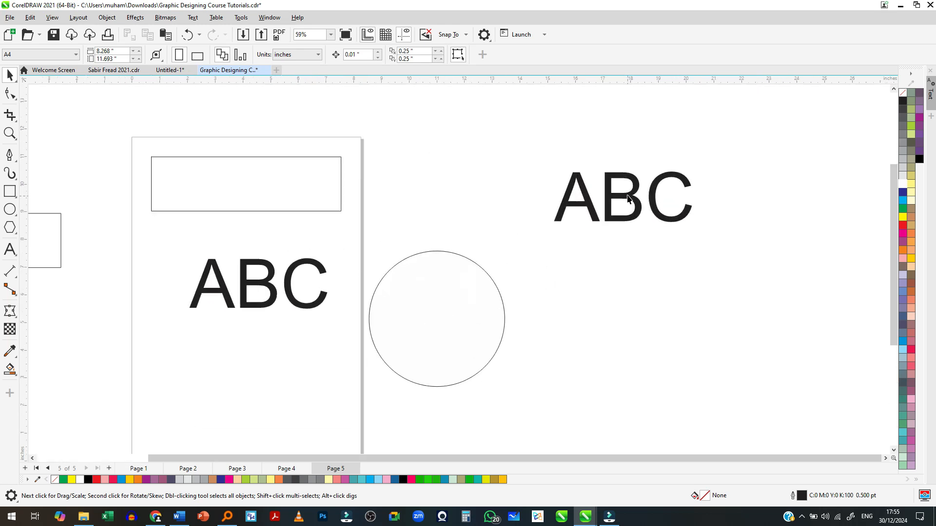
scroll(630, 197, "up", 5)
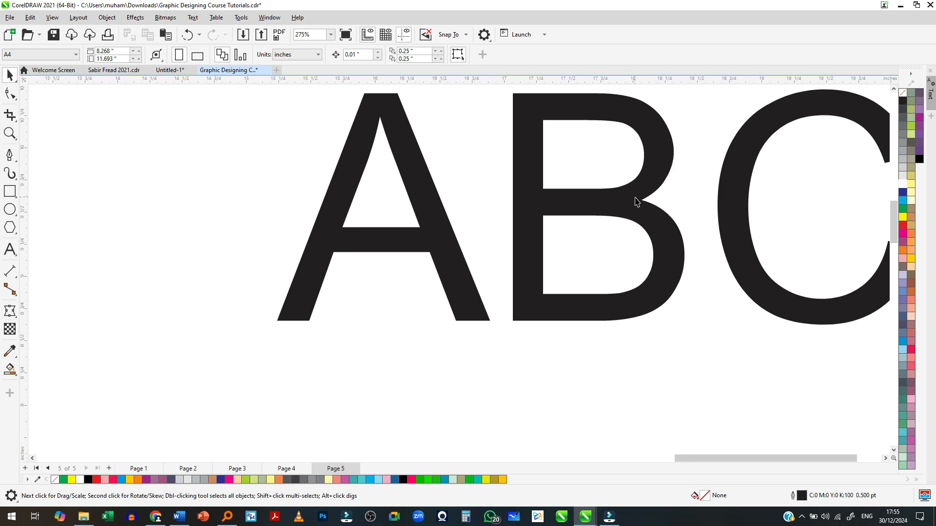
scroll(636, 200, "down", 3)
scroll(638, 202, "down", 5)
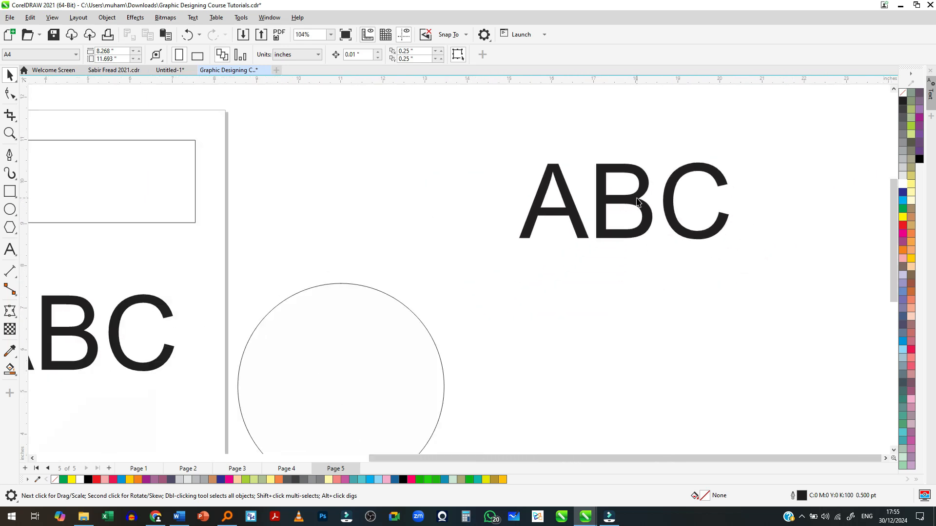
scroll(637, 202, "up", 8)
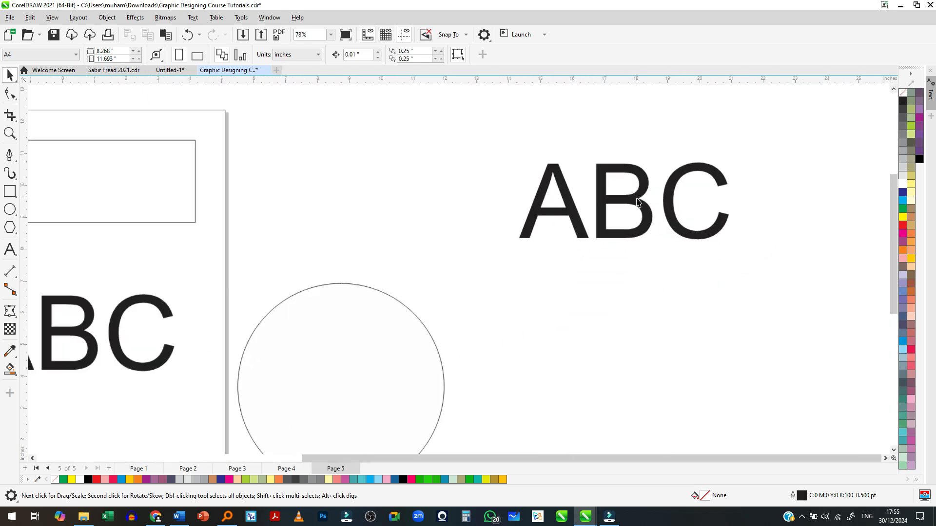
scroll(637, 202, "down", 7)
scroll(638, 202, "down", 1)
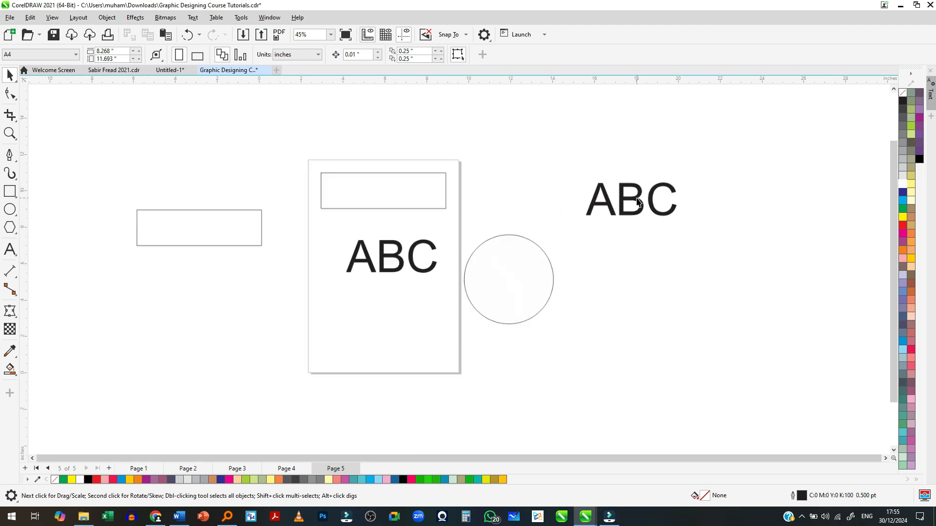
scroll(637, 202, "up", 3)
scroll(637, 202, "down", 5)
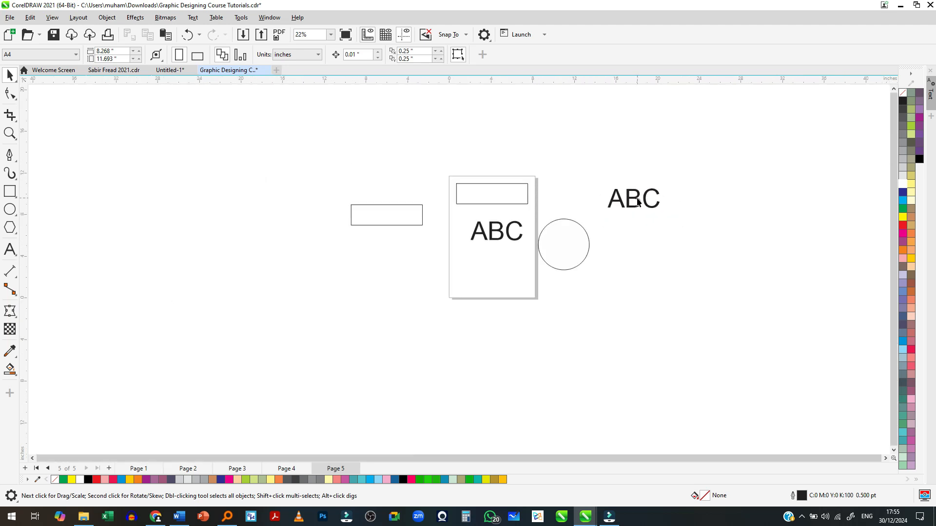
scroll(638, 202, "down", 2)
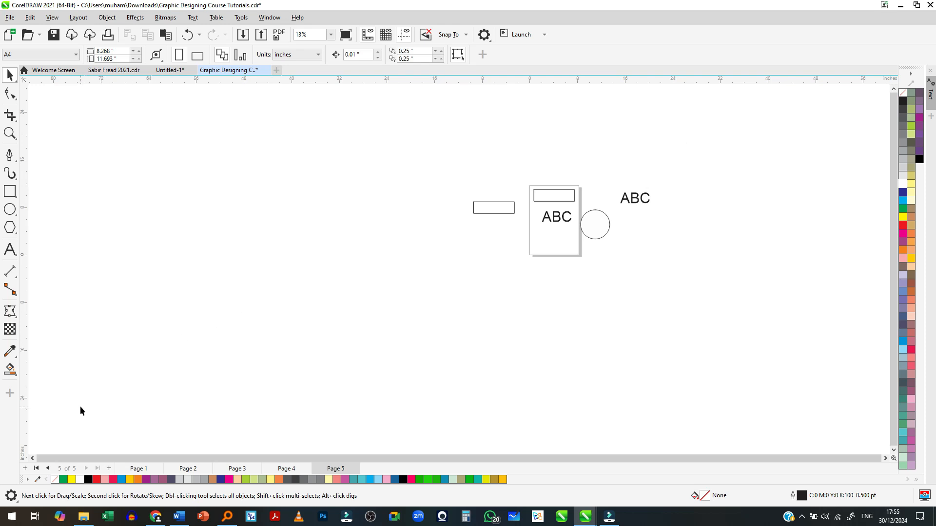
- Zoom in and out over an empty area and over the on-page ABC text to compare pointer-centred zooming
scroll(80, 406, "up", 4)
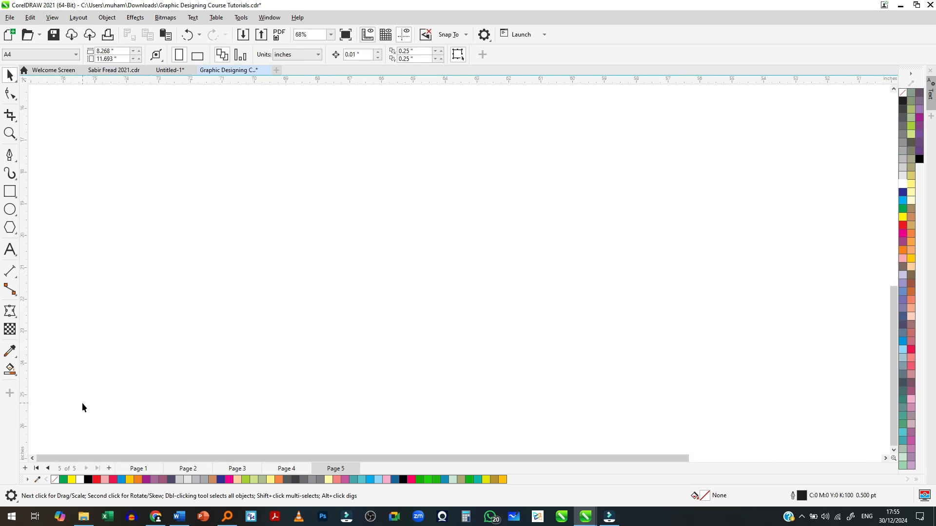
scroll(82, 402, "down", 5)
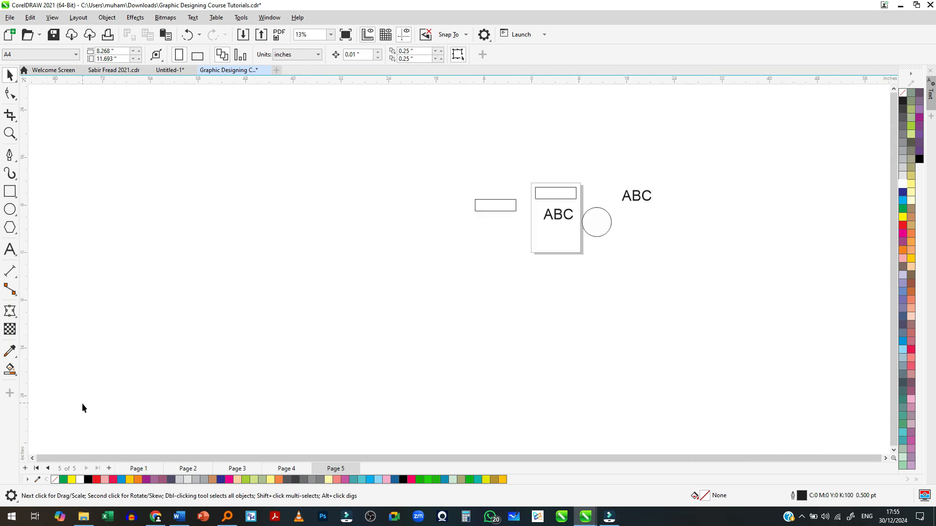
scroll(317, 303, "up", 1)
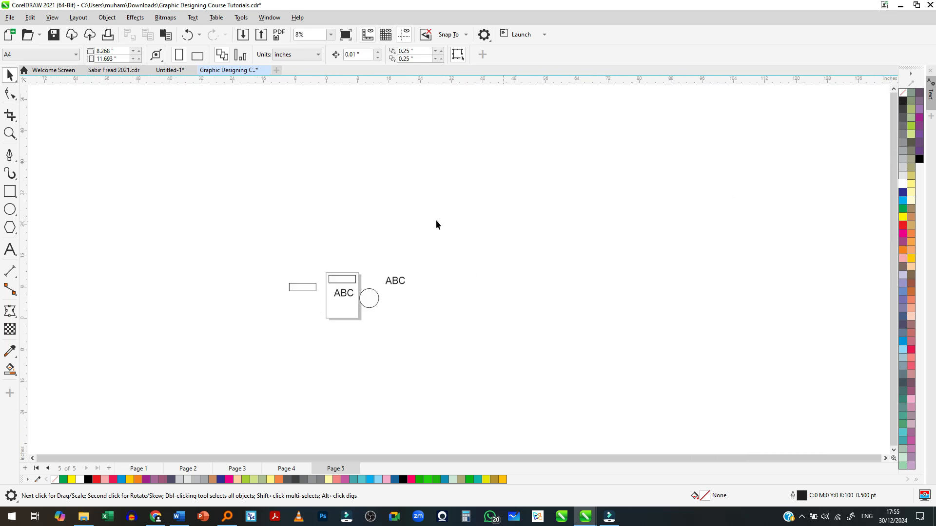
scroll(322, 299, "up", 3)
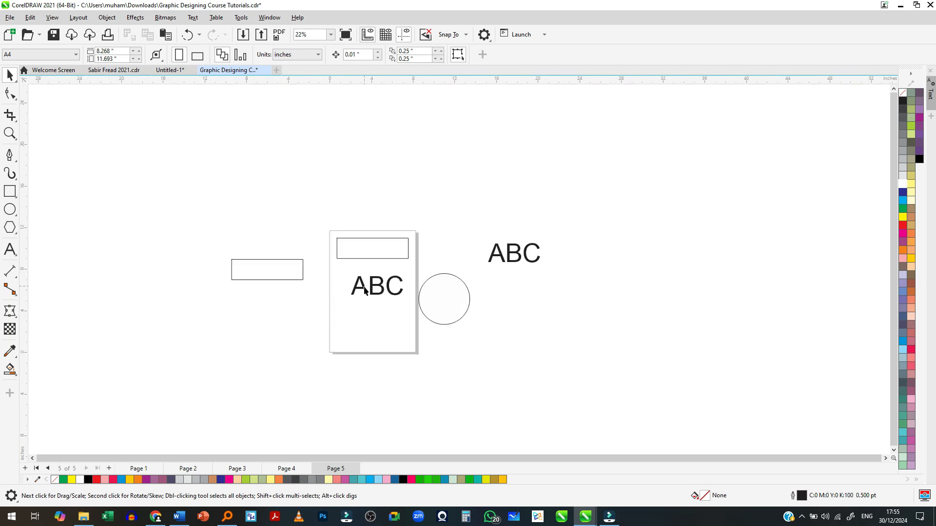
scroll(375, 291, "up", 6)
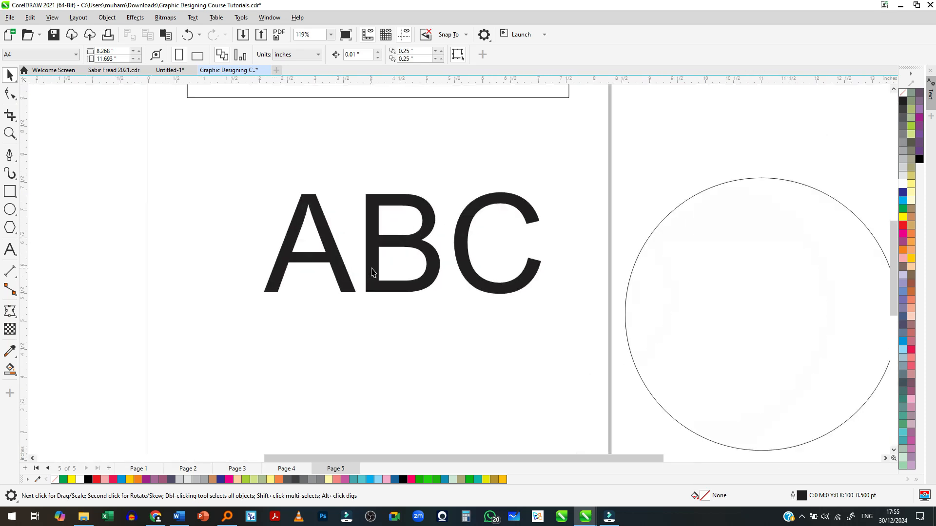
scroll(376, 271, "down", 5)
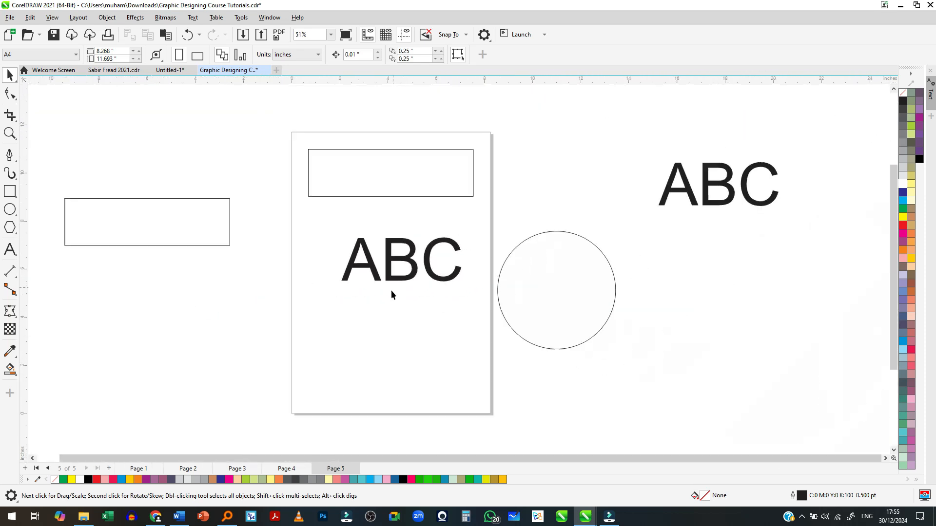
- Fill the rectangle on the page with red
scroll(382, 253, "up", 1)
scroll(383, 254, "down", 1)
left_click(389, 181)
left_click(903, 226)
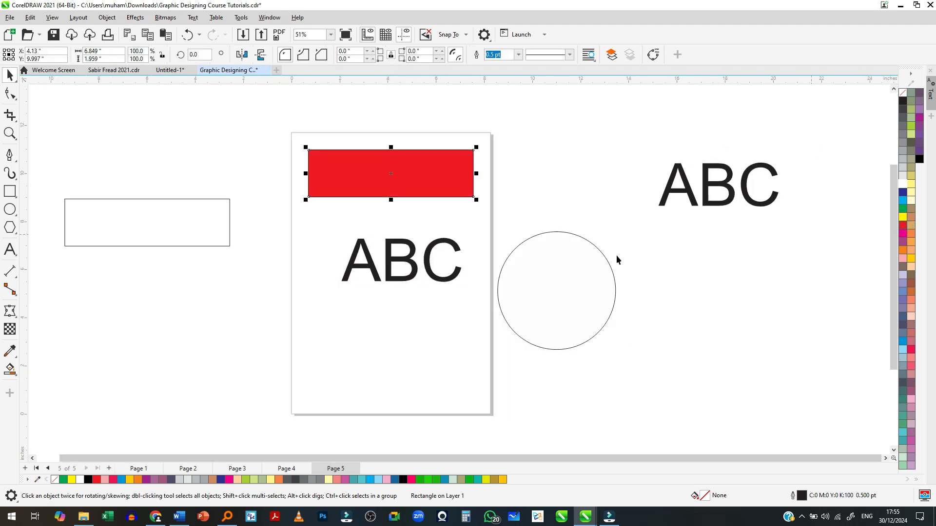
- Undo the rectangle's red fill and move the rectangle over the lower part of the circle beside the page
left_click(577, 314)
scroll(368, 200, "up", 1)
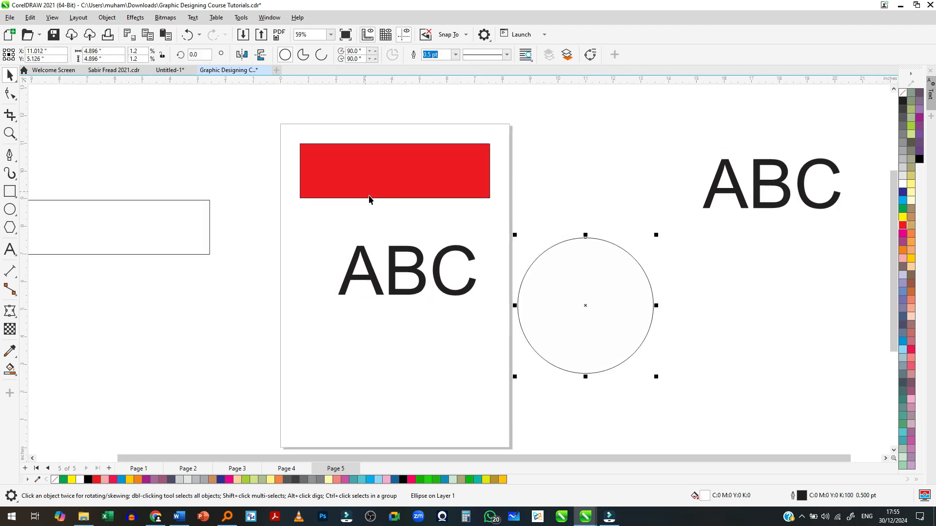
key("ctrl+z")
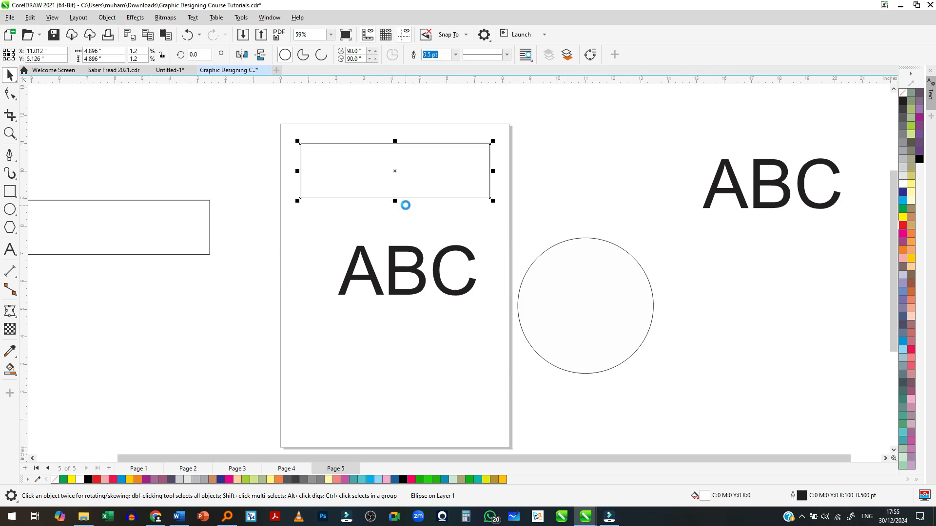
left_click_drag(399, 175, 553, 358)
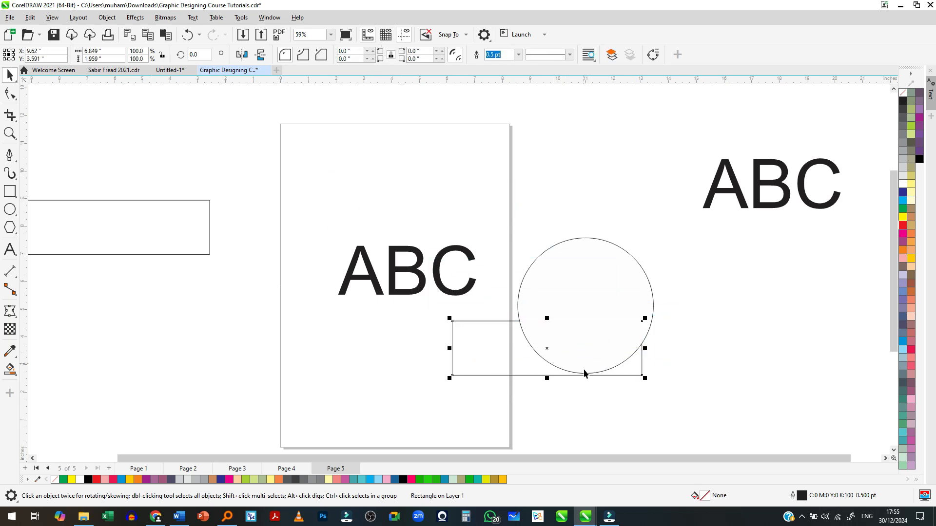
- Move the overlapping rectangle back onto the page below the ABC text, at about X 4.1 in, Y 3.2 in
scroll(566, 351, "up", 4)
left_click(566, 351)
left_click(579, 276)
scroll(578, 276, "down", 5)
left_click_drag(487, 316, 388, 322)
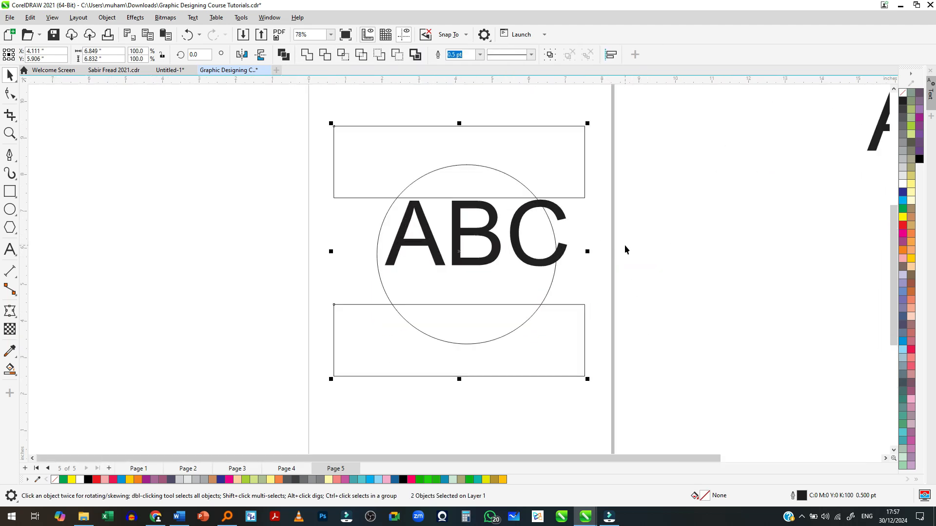
left_click(625, 246)
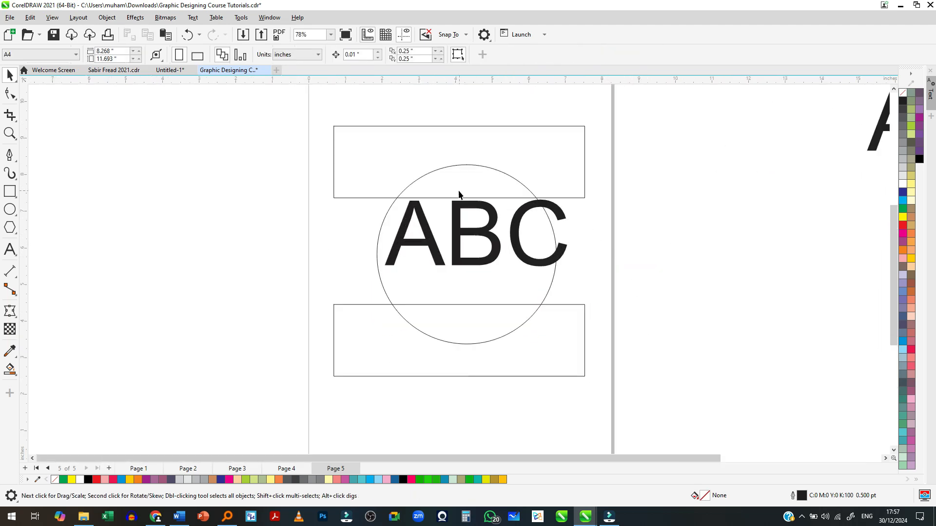
- Delete all text and shapes on and around Page 5
scroll(459, 192, "up", 1)
scroll(455, 192, "down", 2)
key("ctrl+a")
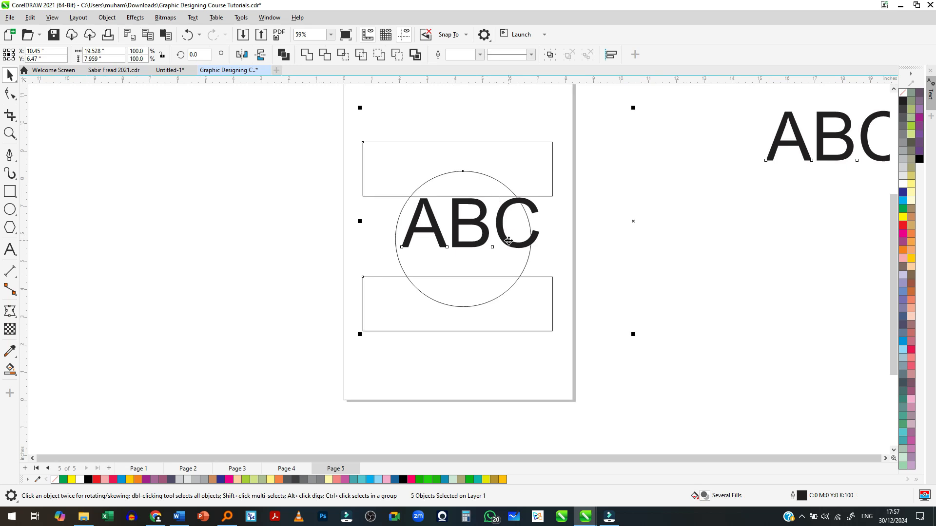
key("Delete")
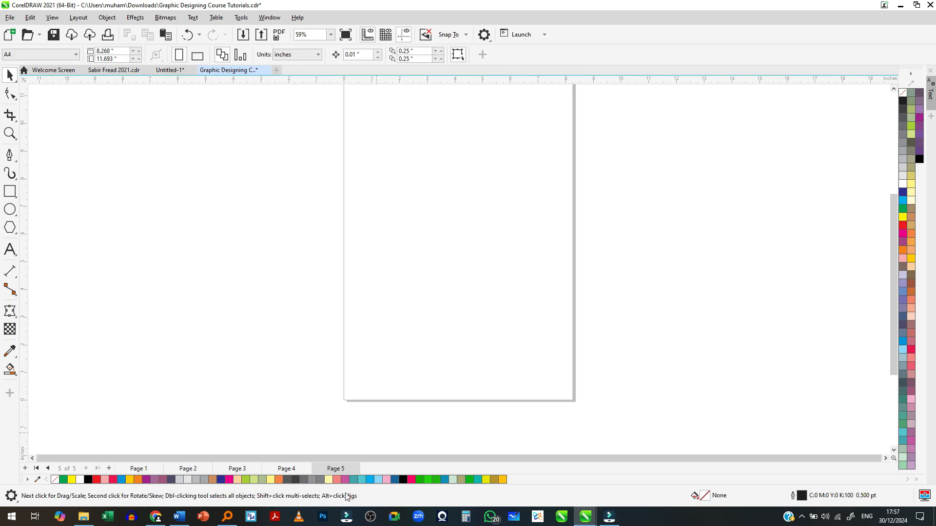
- Draw a circle about 4.9 in across in the upper half of the page and fill it with black
scroll(399, 404, "down", 1)
scroll(421, 391, "up", 2)
scroll(436, 180, "down", 1)
left_click(8, 213)
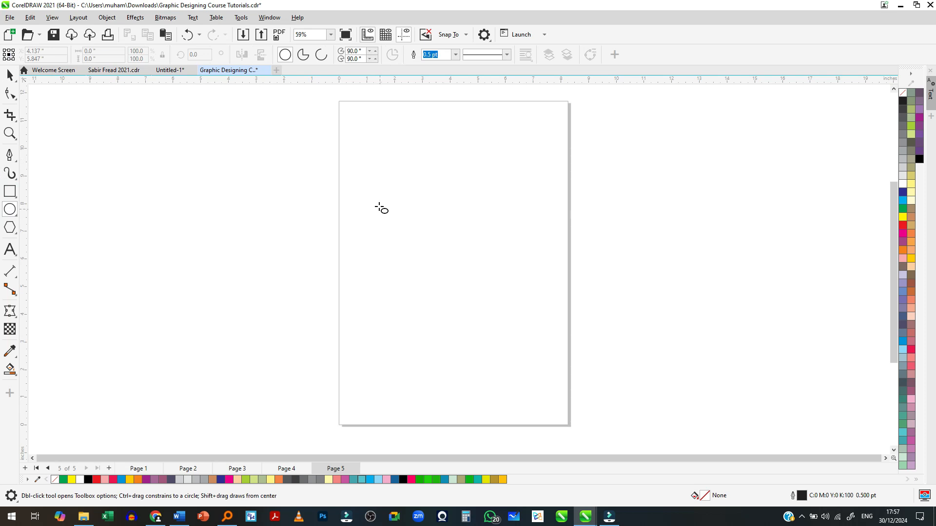
left_click_drag(378, 149, 514, 286)
key("space")
scroll(438, 204, "up", 1)
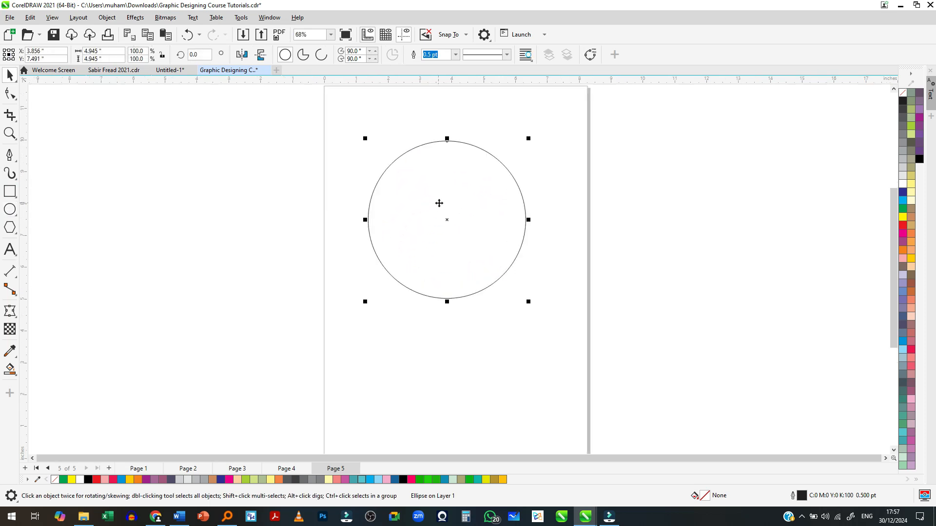
scroll(500, 215, "down", 2)
scroll(540, 219, "up", 1)
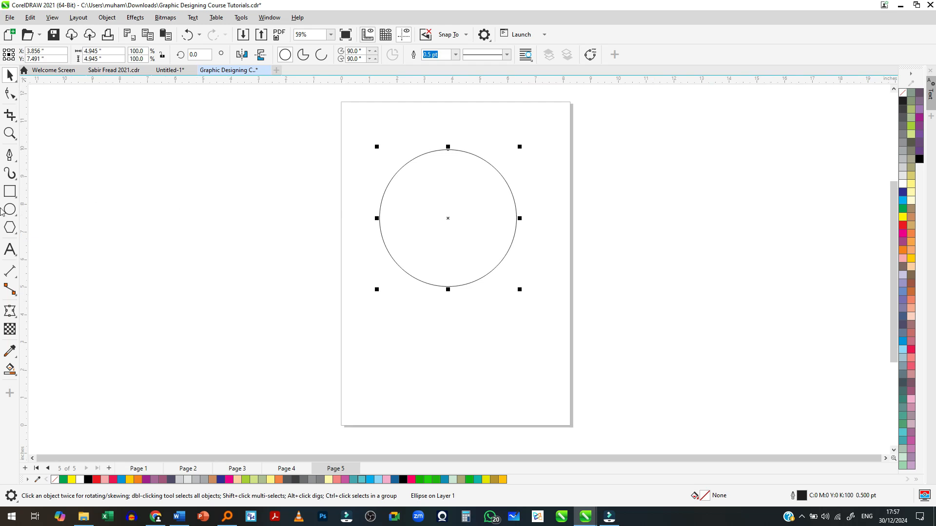
left_click(919, 159)
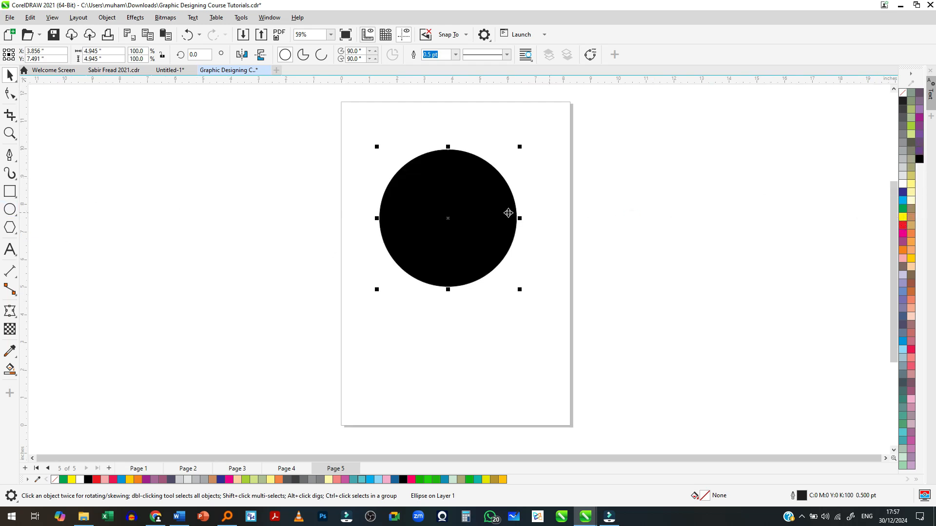
- Draw a circle about 3.9 in across beside the page and fill it with khaki (C0 M0 Y60 K20)
scroll(456, 201, "up", 2)
left_click(10, 209)
left_click(673, 173)
left_click_drag(666, 165, 831, 317)
key("space")
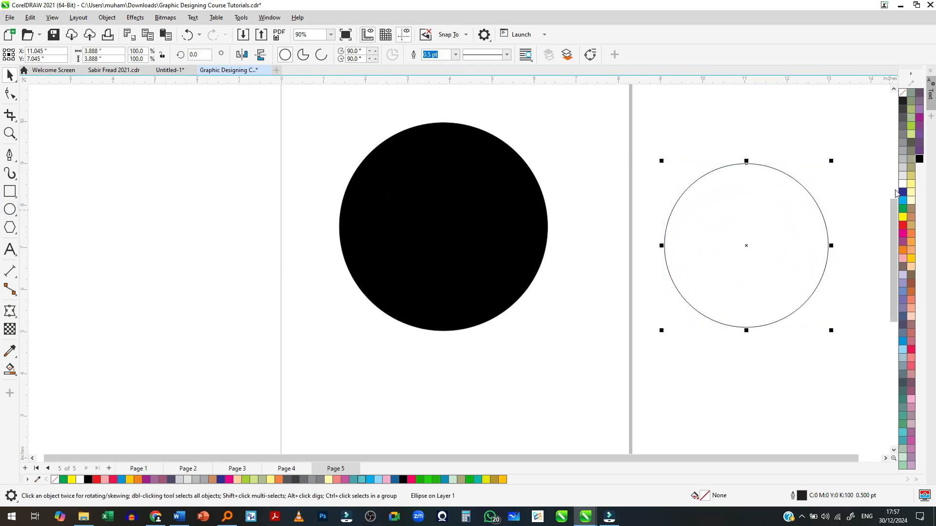
left_click(919, 152)
left_click_drag(719, 268, 715, 246)
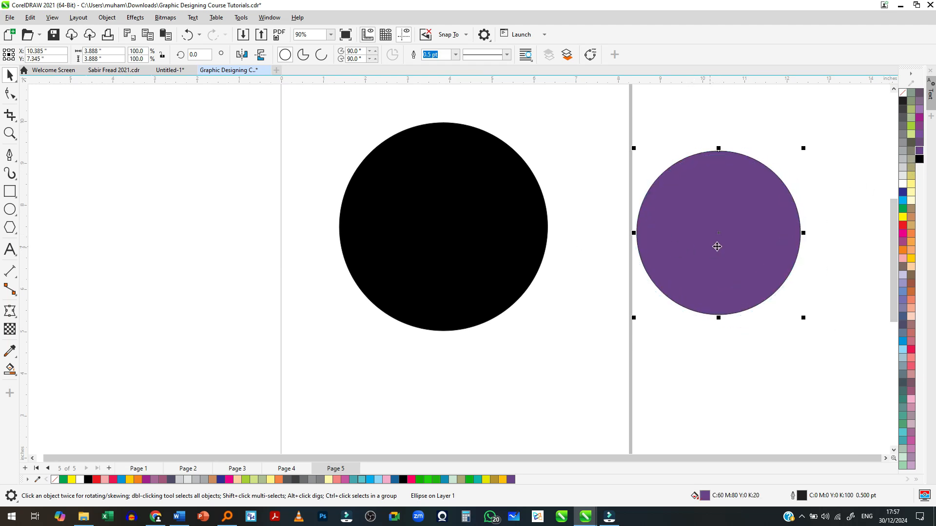
left_click(911, 176)
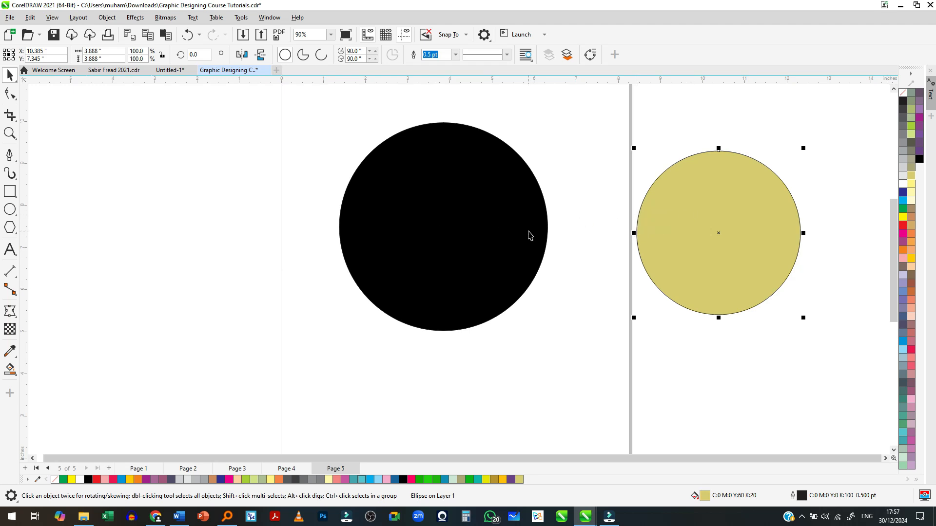
- Move the khaki circle onto the page so it overlaps the right part of the black circle
left_click(520, 229)
left_click(725, 216)
left_click_drag(721, 232, 528, 227)
left_click(475, 401)
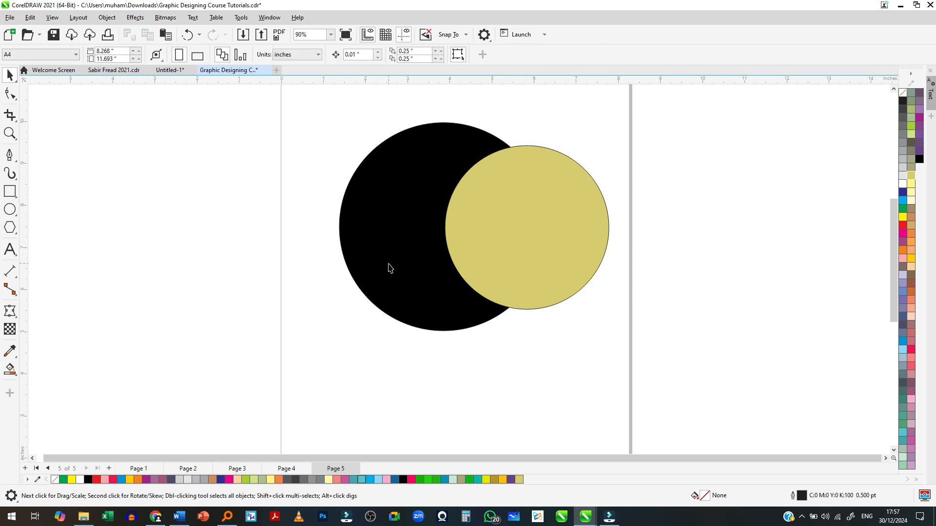
scroll(388, 261, "down", 1)
scroll(380, 218, "up", 1)
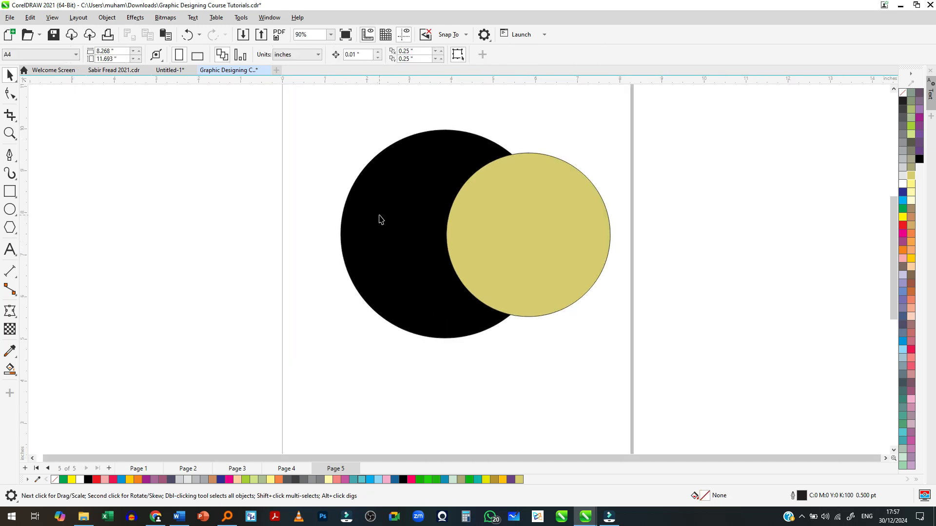
- Draw a circle about 2.6 in across beside the page and fill it with yellow (C0 M0 Y100 K0)
left_click(10, 210)
left_click_drag(694, 179, 803, 282)
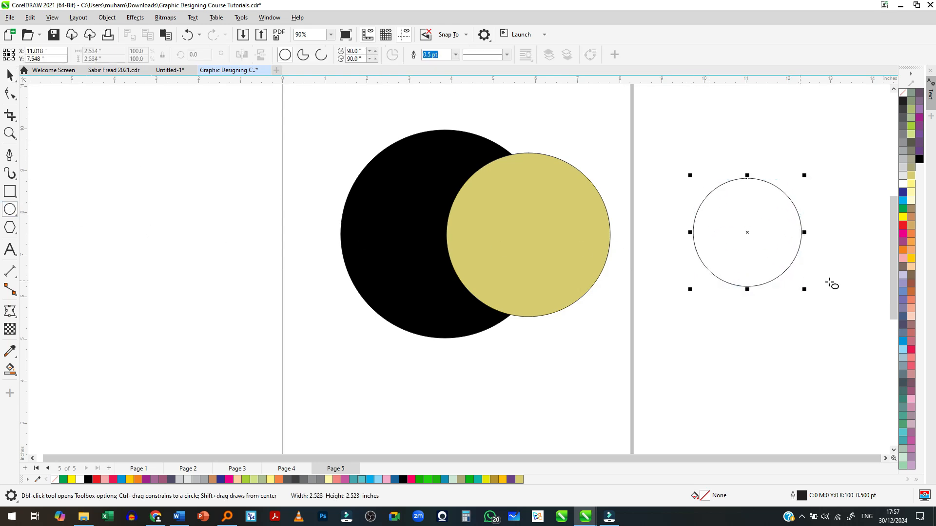
key("space")
left_click(911, 191)
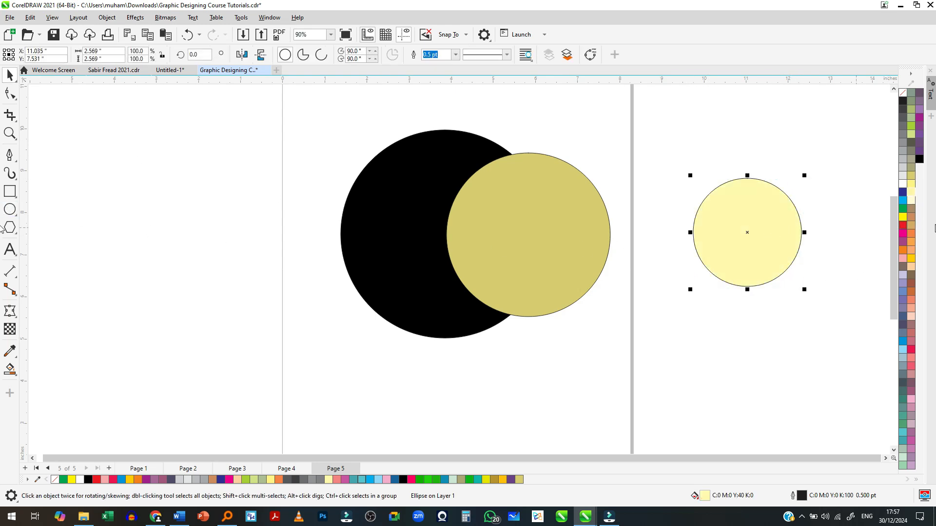
left_click(903, 218)
- Move the yellow circle so it overlaps the right part of the khaki circle, at about X 7.4 in, Y 7.6 in
left_click_drag(760, 239, 616, 241)
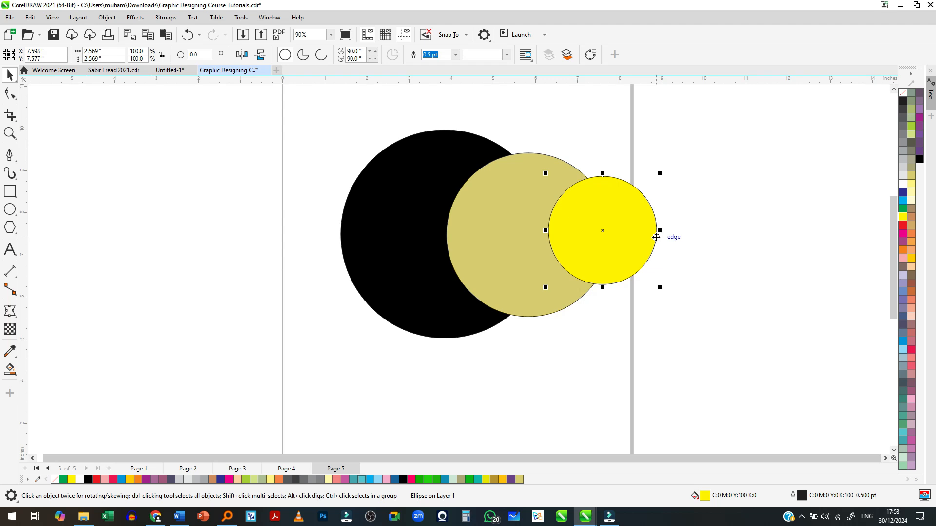
left_click_drag(639, 218, 363, 263)
left_click_drag(356, 228, 588, 234)
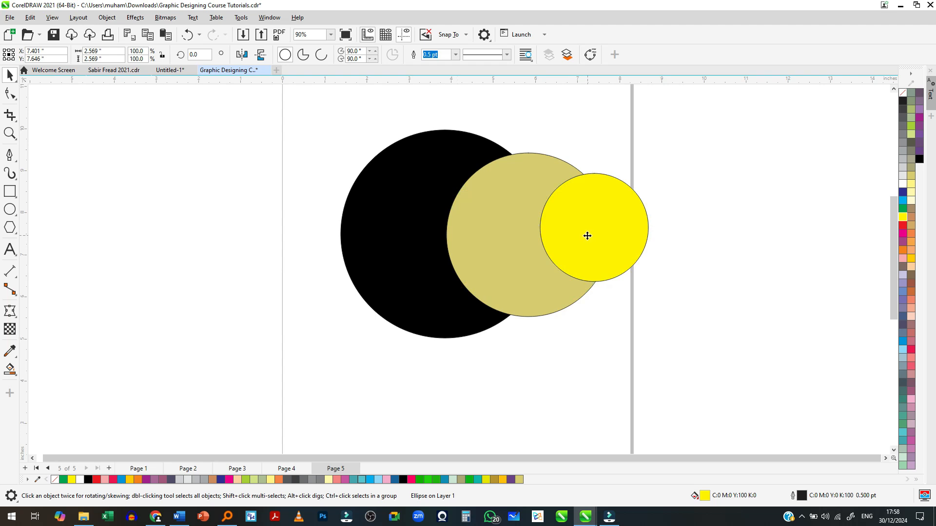
- Shift the khaki circle further over the black one, move the yellow circle closer over the khaki one, and clear the selection
left_click(478, 239)
left_click_drag(477, 239, 433, 239)
left_click_drag(599, 237, 520, 254)
scroll(510, 260, "down", 1)
scroll(497, 271, "up", 1)
scroll(487, 278, "down", 1)
scroll(487, 278, "up", 1)
scroll(477, 280, "down", 1)
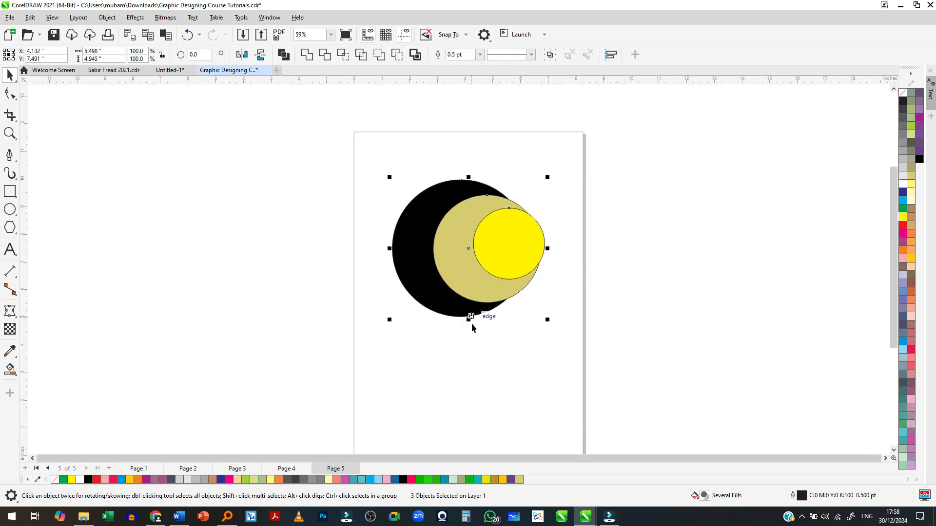
left_click(138, 254)
- Draw a circle about 6.2 in across beside the other circles, at about X 10.3 in, Y 7.4 in, and fill it with red
left_click(9, 210)
mouse_move(574, 175)
left_mouse_down()
mouse_move(736, 326)
mouse_move(749, 350)
left_mouse_up()
key("space")
left_click_drag(635, 292, 617, 274)
scroll(539, 274, "up", 3)
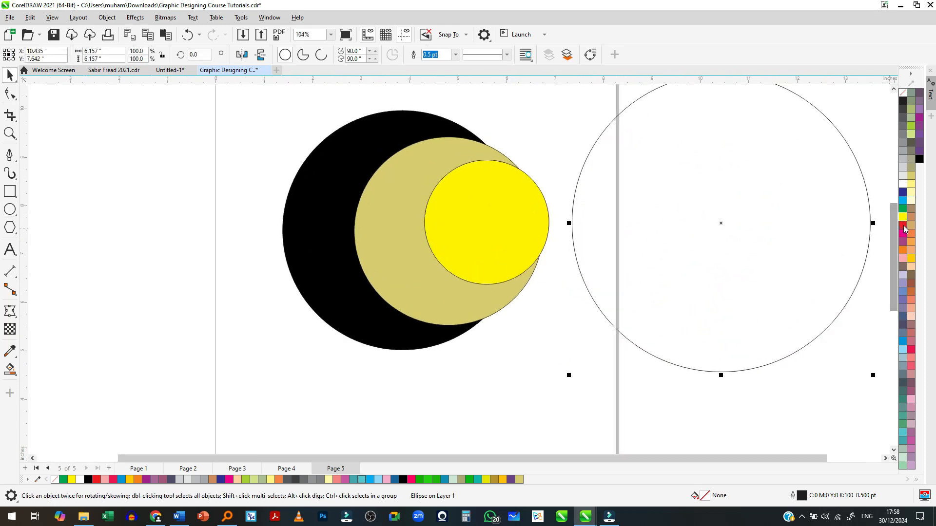
left_click(904, 226)
scroll(628, 272, "down", 2)
left_click_drag(675, 277, 668, 293)
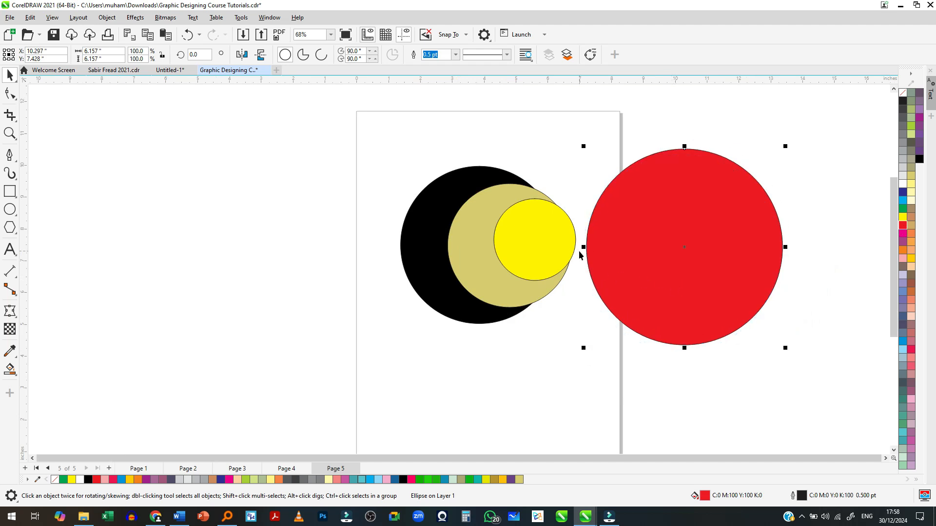
- Move the red circle over the three stacked circles, at about X 4.1 in, Y 7.4 in
left_click_drag(739, 273, 542, 276)
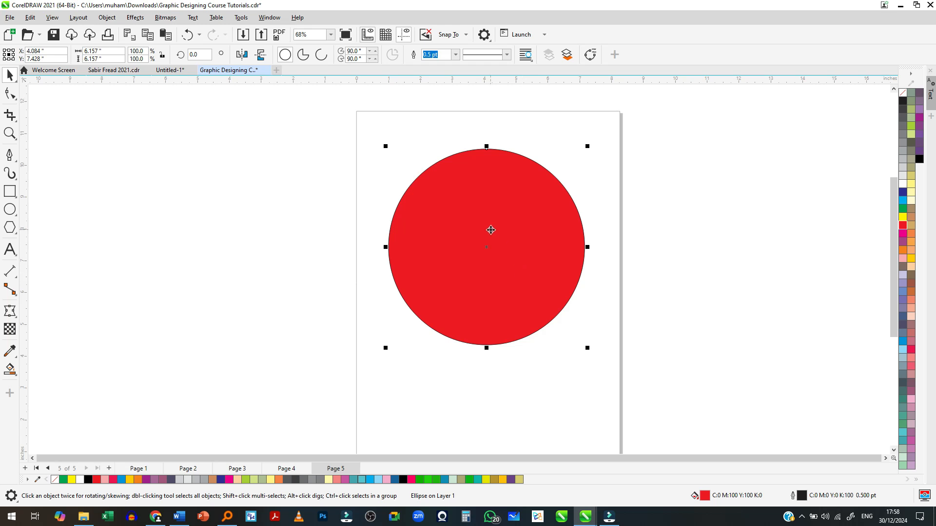
scroll(488, 229, "up", 1)
scroll(457, 214, "up", 2)
scroll(459, 220, "down", 1)
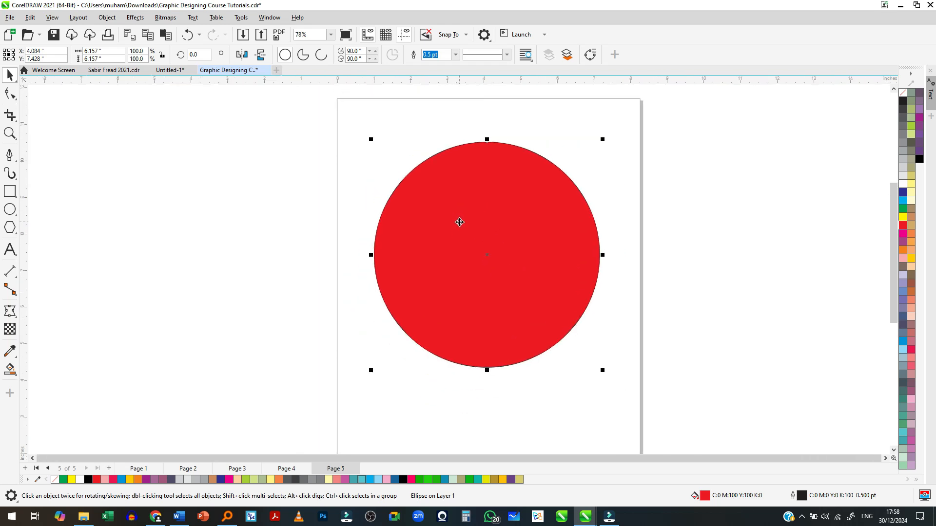
scroll(481, 233, "up", 1)
left_click(730, 248)
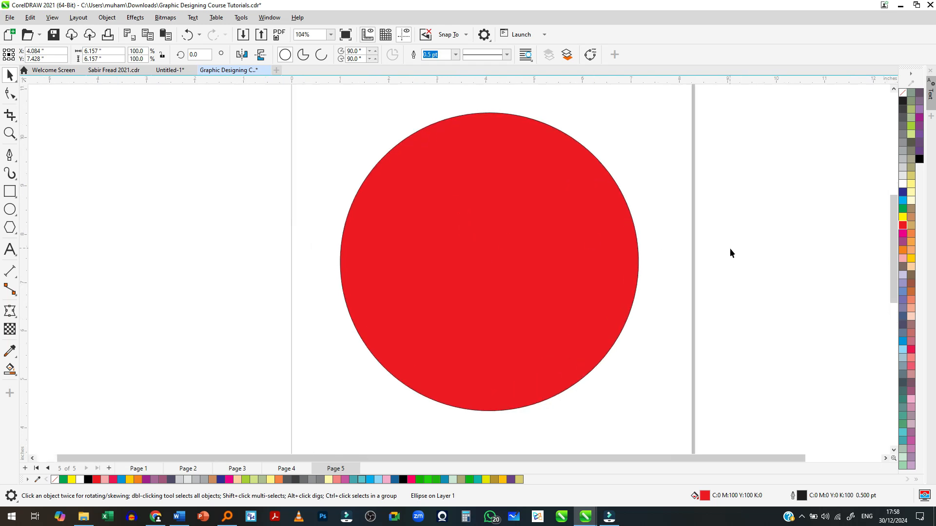
- Send the red circle back one level behind the yellow circle and deselect it
right_click(518, 223)
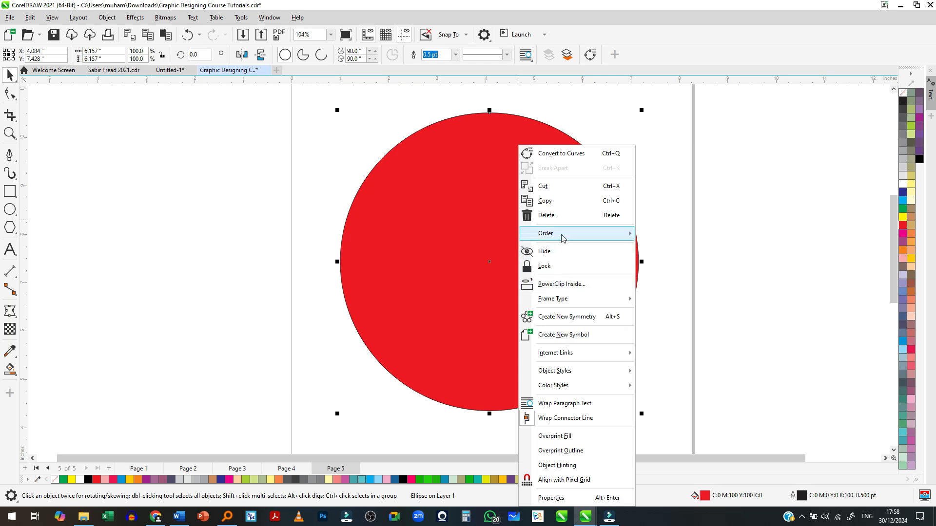
mouse_move(563, 237)
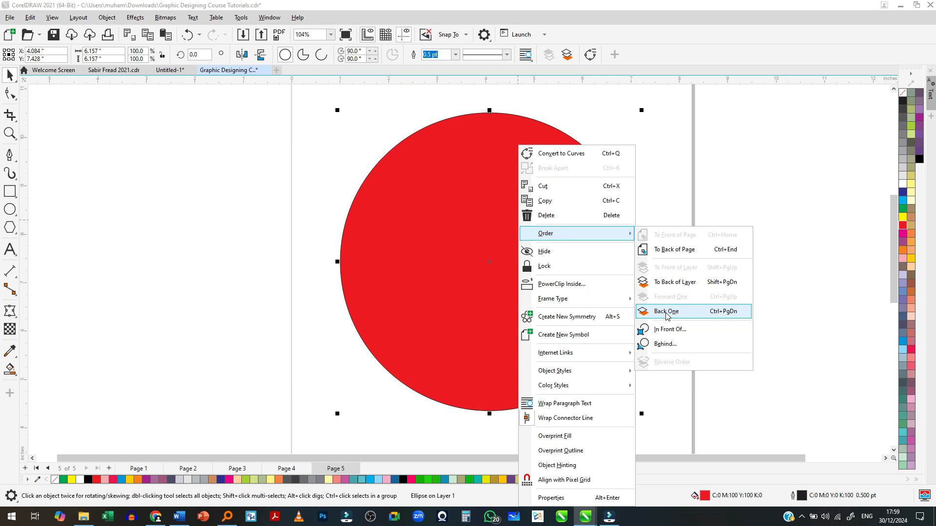
left_click(667, 314)
left_click(723, 317)
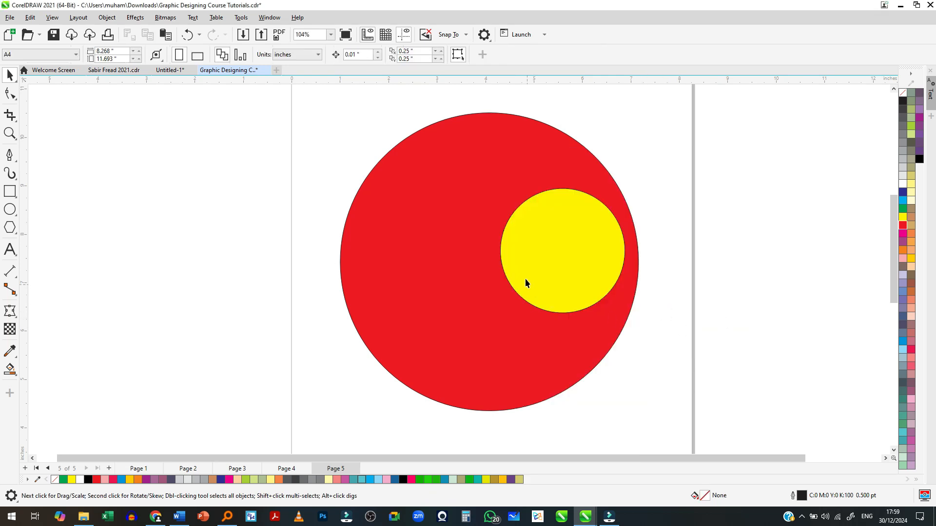
- Select the red circle and send it back one more level, behind the khaki circle
left_click(434, 312)
right_click(434, 311)
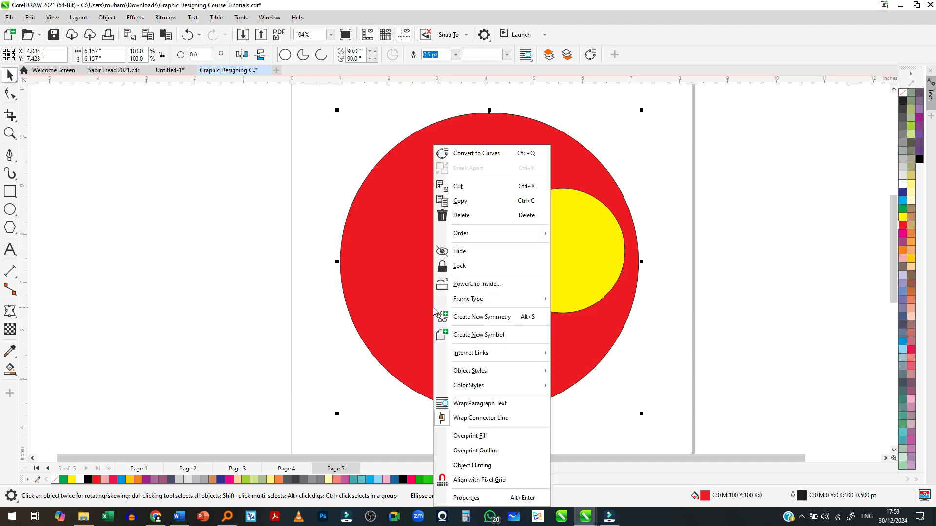
mouse_move(494, 235)
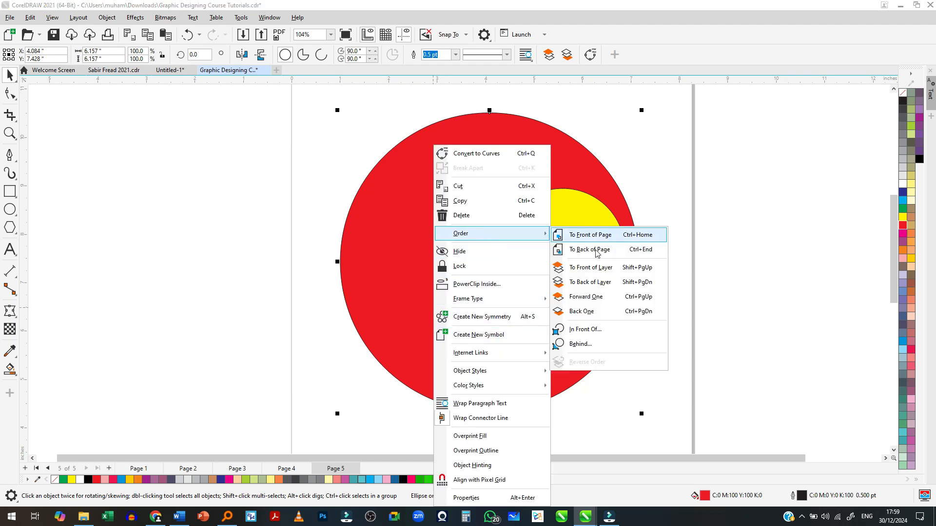
left_click(609, 313)
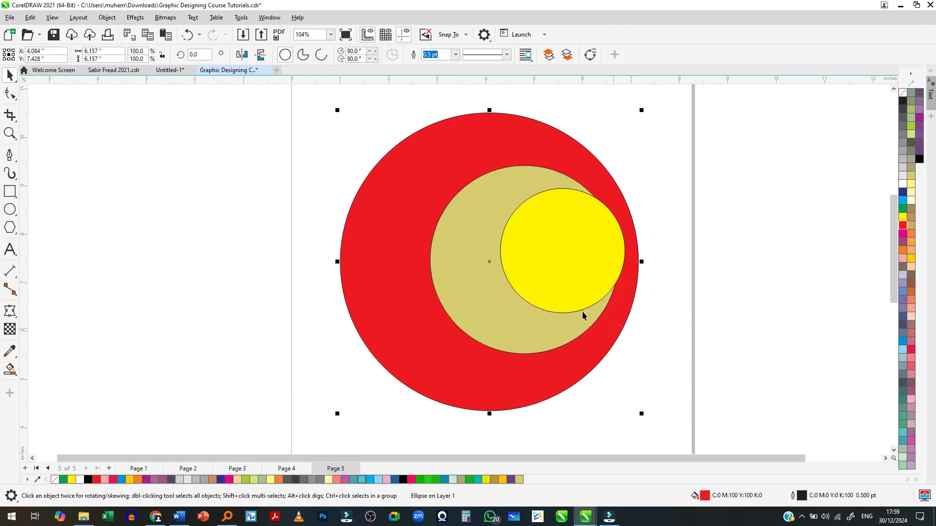
- Send the red circle back one level again, behind the black circle
right_click(404, 218)
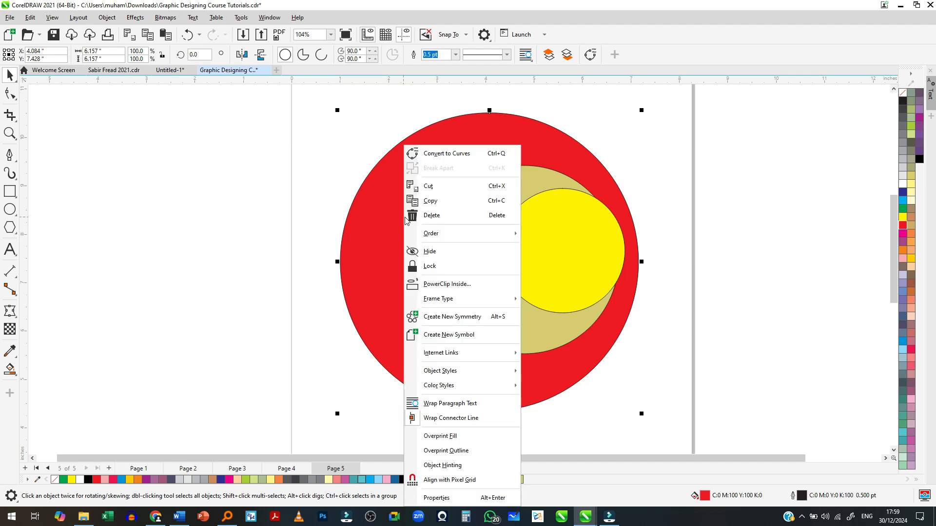
left_click(672, 317)
right_click(393, 234)
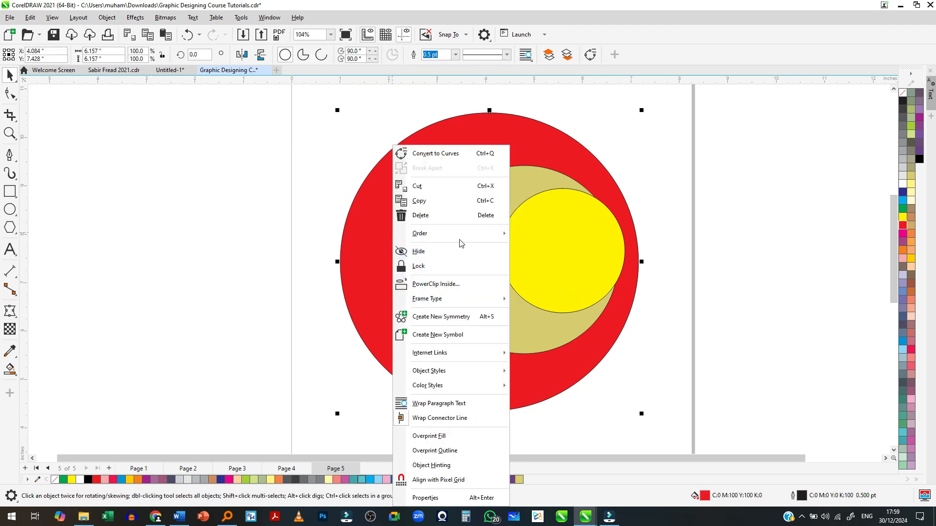
mouse_move(460, 235)
left_click(552, 315)
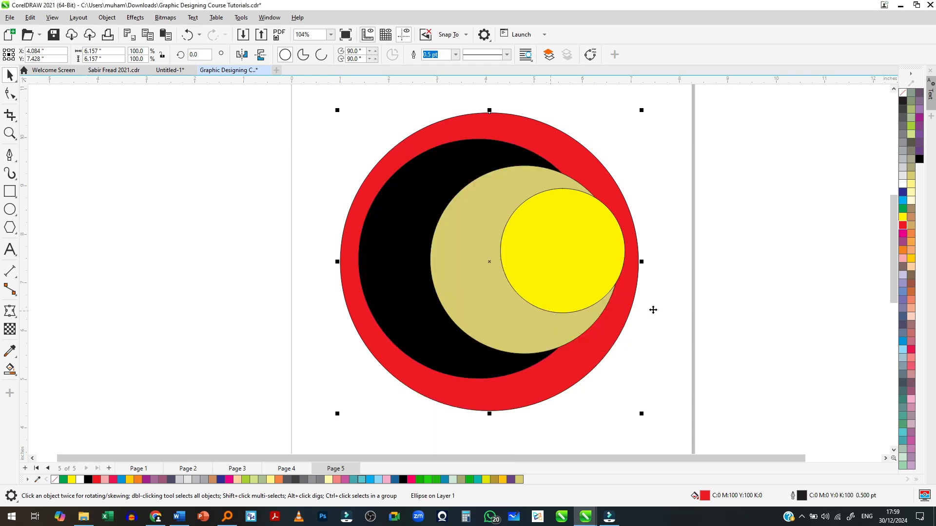
- Bring the red circle forward one level at a time, from behind the black circle to the front of the stack, and deselect it
left_click(654, 309)
left_click(505, 142)
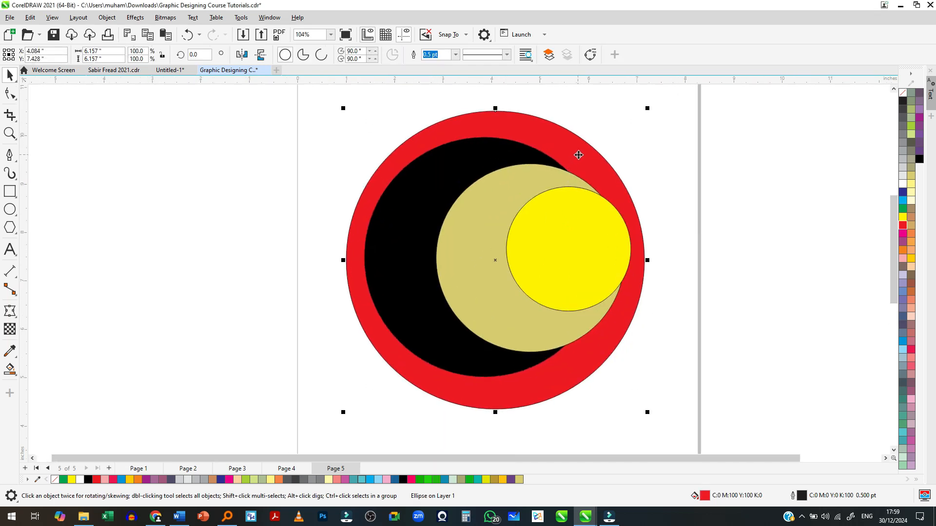
key("ctrl+Page_Up")
key("ctrl+Page_Up")
key("ctrl+Page_Up")
left_click(791, 253)
- Send the red circle to the back of the page with the Order command and deselect it
left_click(535, 242)
right_click(534, 242)
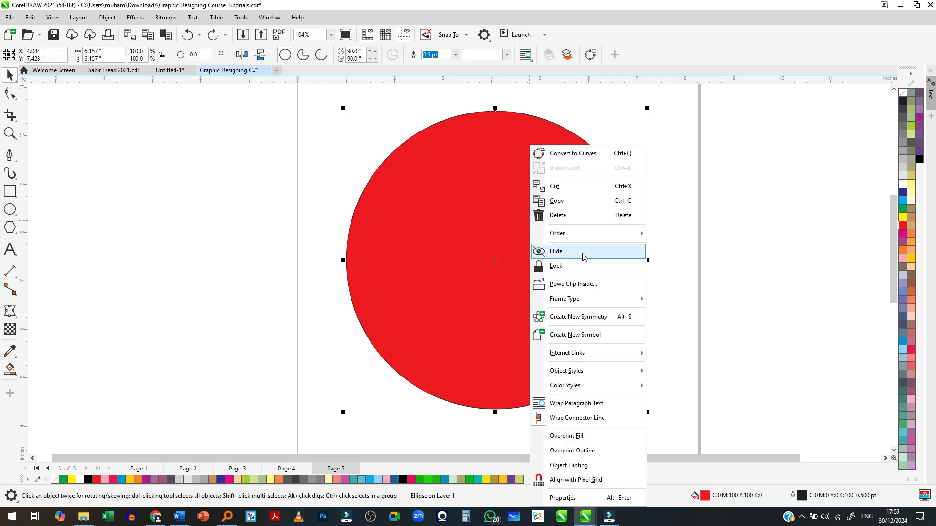
mouse_move(594, 234)
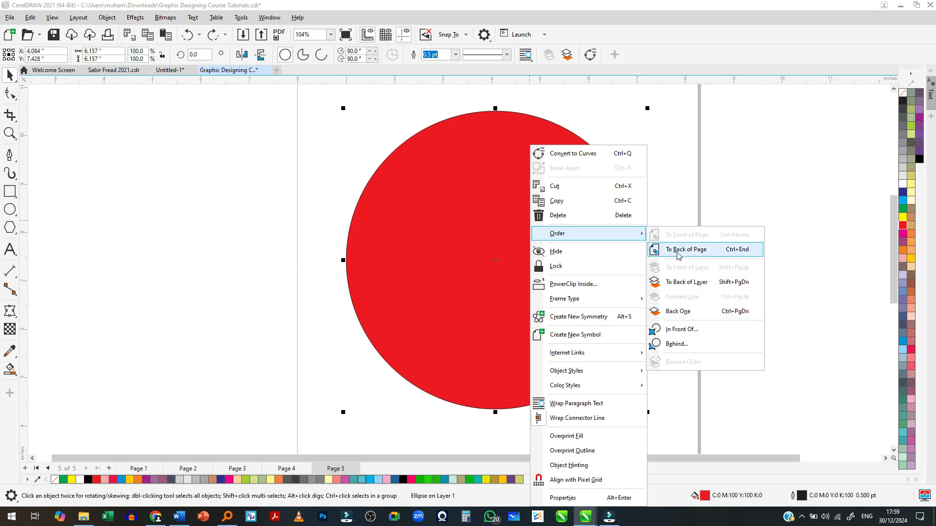
left_click(696, 251)
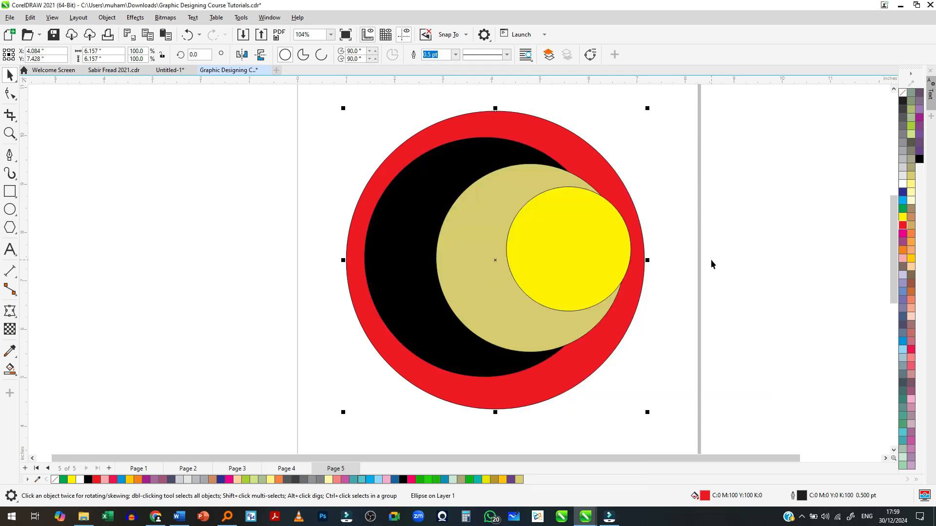
left_click(711, 260)
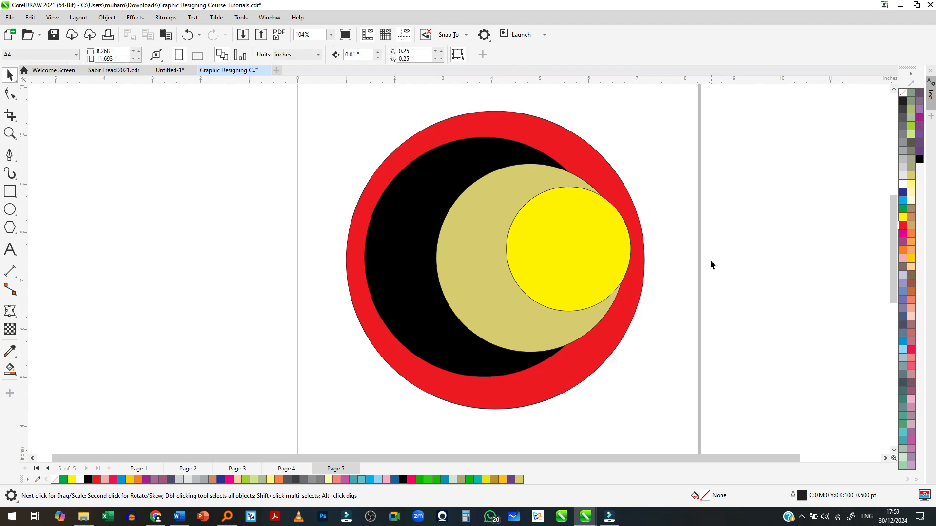
- Bring the red circle forward one level twice with Forward One, past the black and khaki circles
left_click(500, 123)
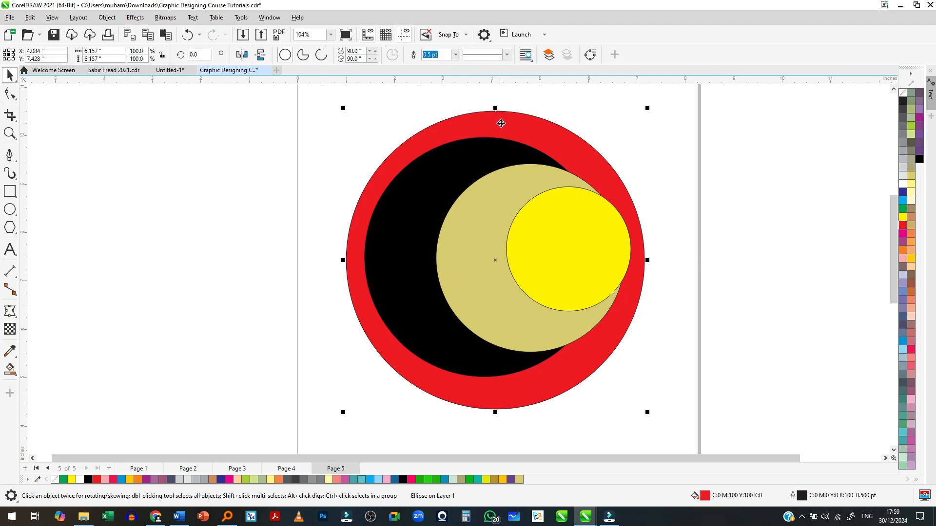
right_click(536, 129)
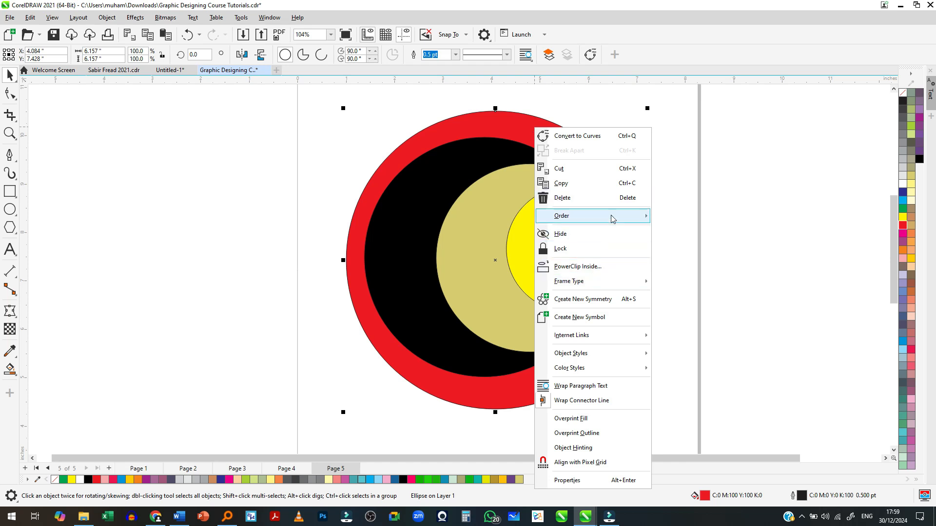
mouse_move(610, 216)
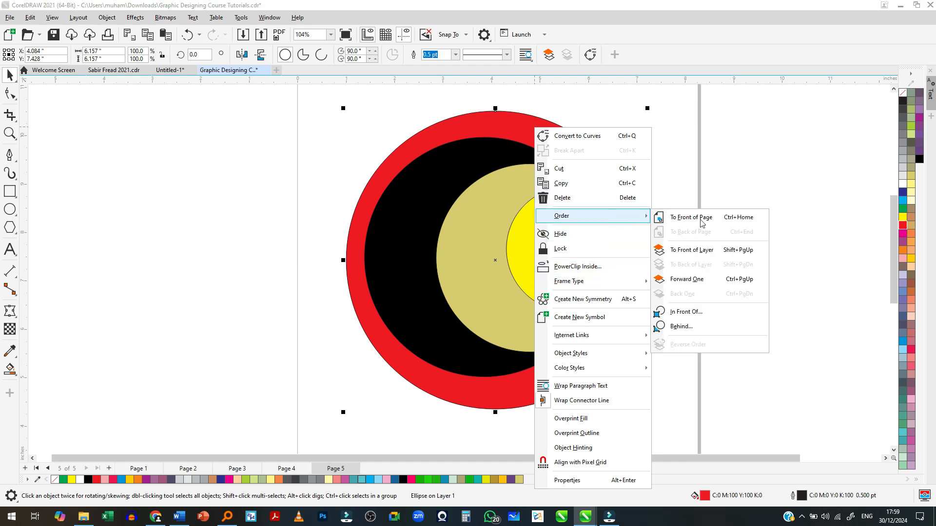
left_click(706, 280)
right_click(517, 135)
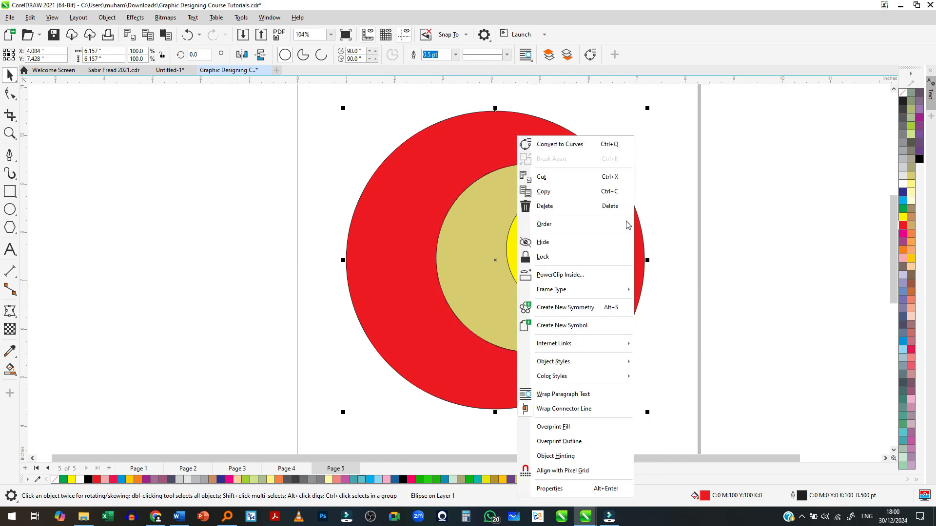
mouse_move(607, 224)
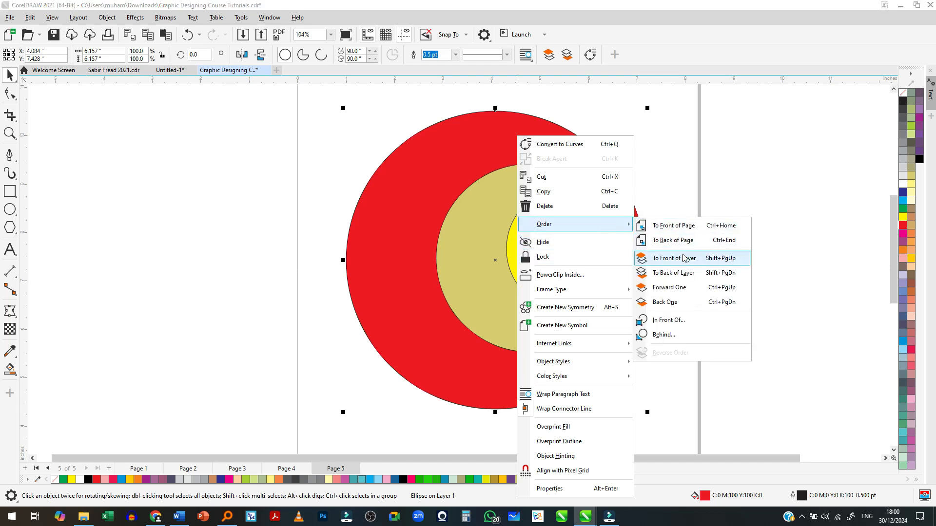
left_click(691, 292)
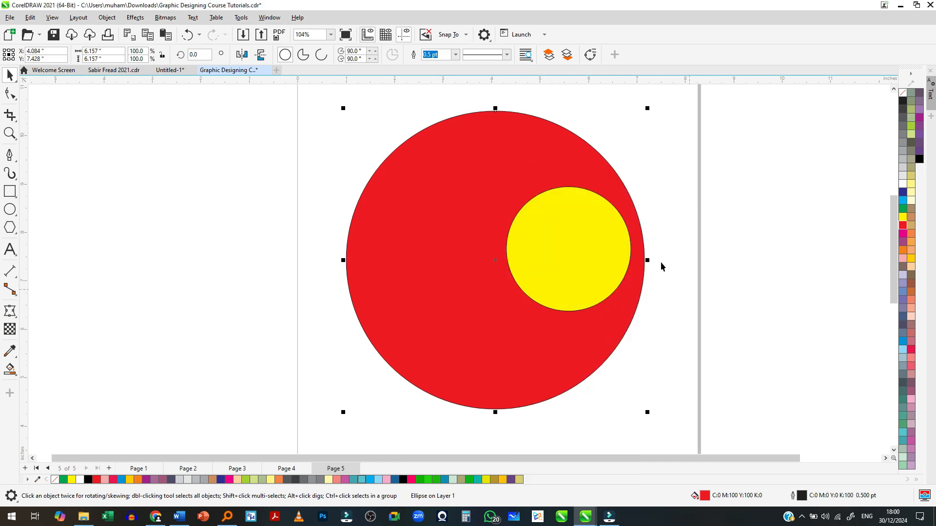
- Send the red circle to the back of the page, behind the other three circles
right_click(510, 163)
mouse_move(595, 235)
left_click(731, 253)
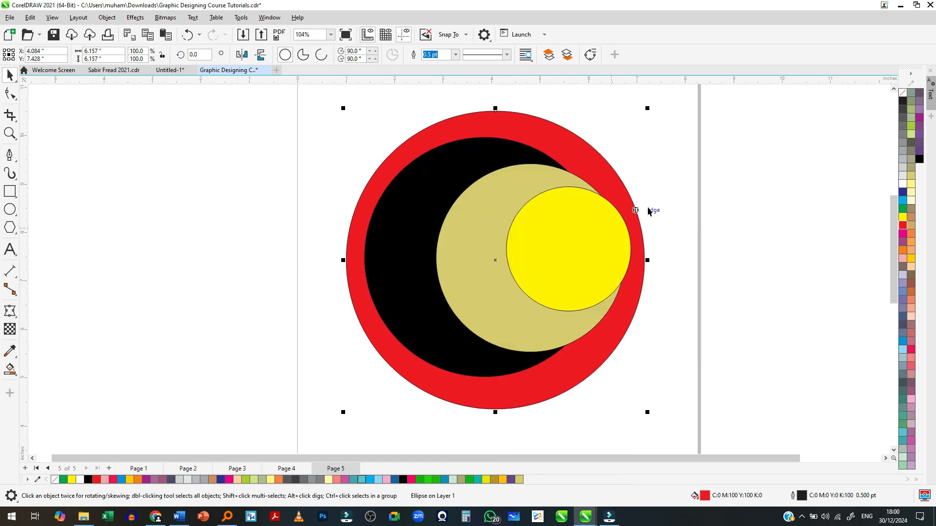
- Bring the red circle to the front of the layer with the Order command and deselect it
right_click(529, 128)
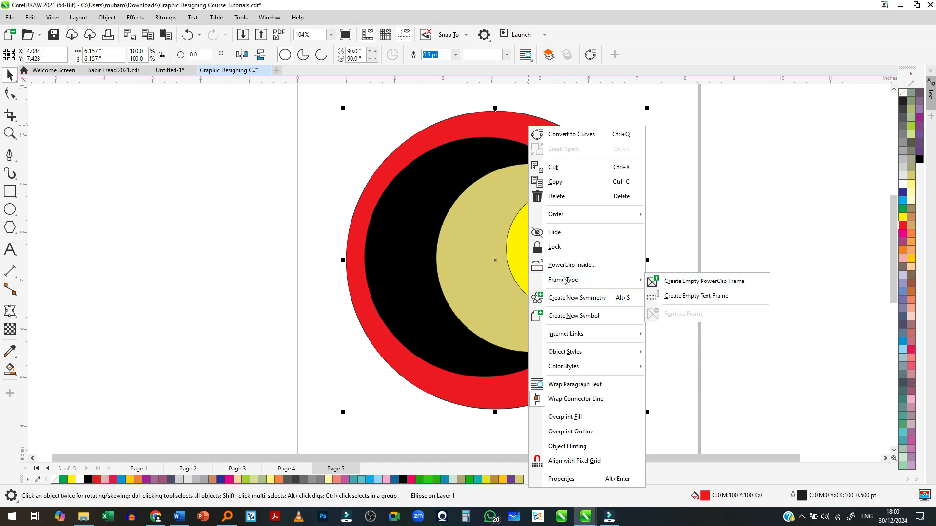
mouse_move(576, 219)
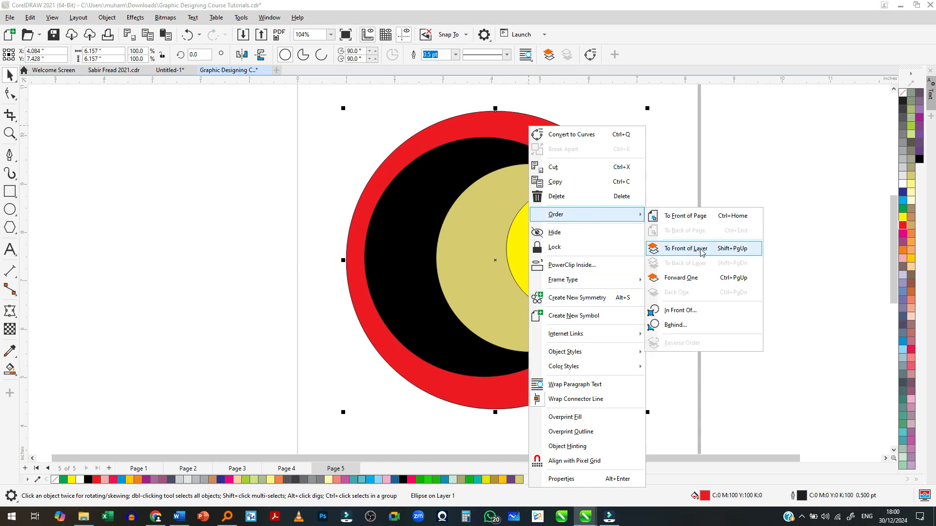
left_click(685, 248)
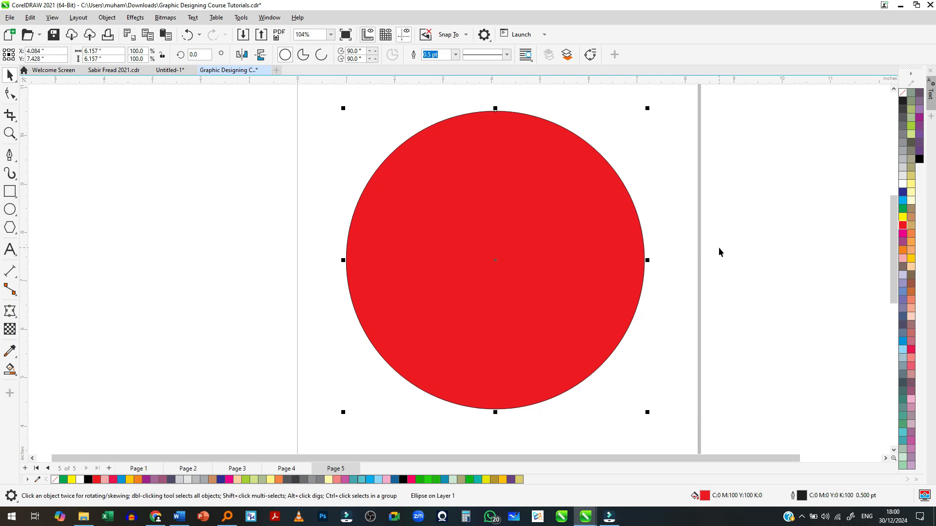
scroll(578, 240, "down", 2)
left_click(688, 248)
- Select the red circle, send it to the back of the layer, and return it to the front of the layer
scroll(525, 258, "up", 2)
left_click(526, 257)
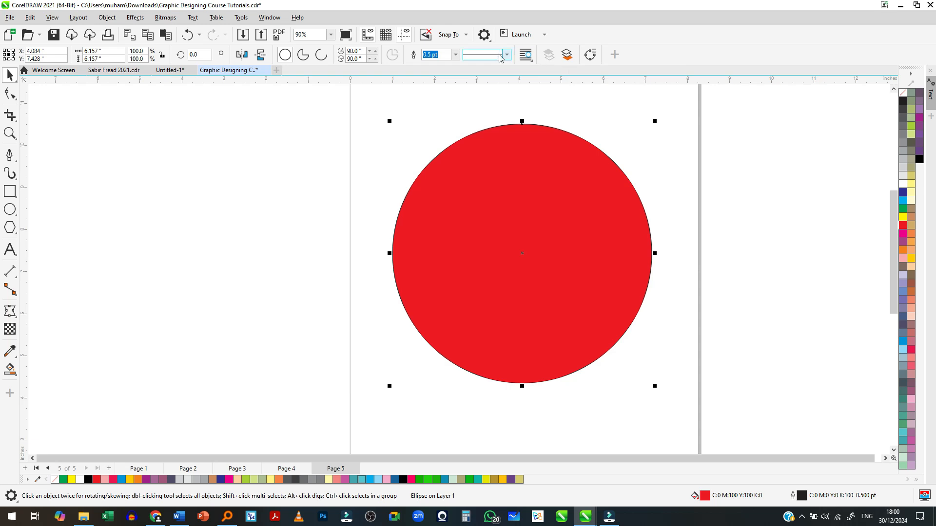
left_click(567, 55)
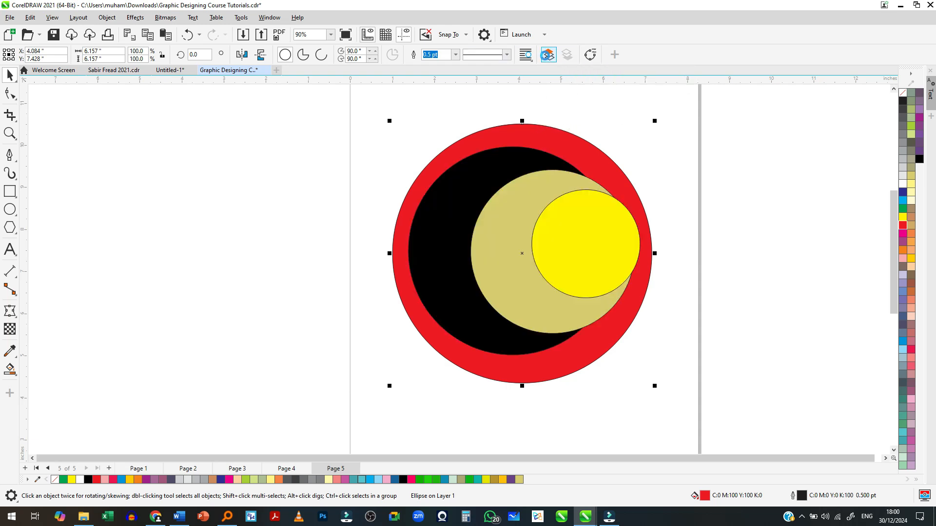
left_click(548, 56)
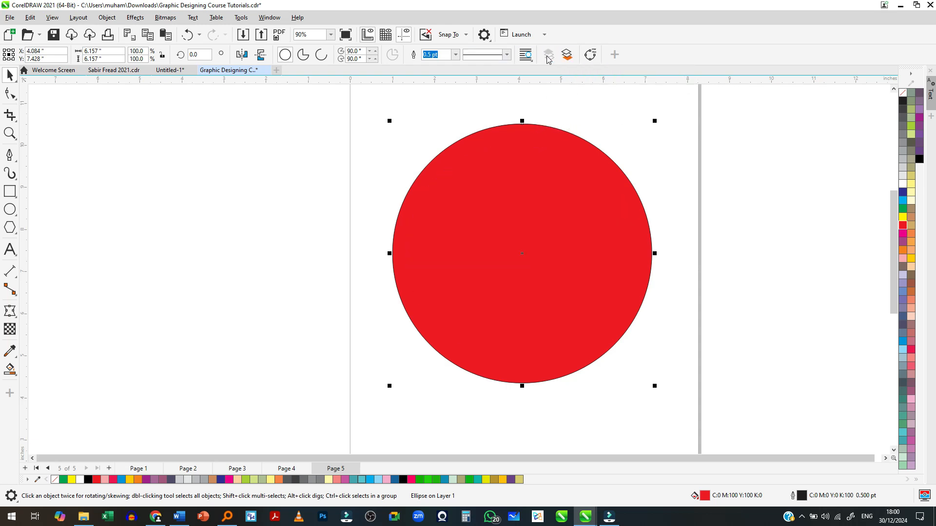
- Reselect the red circle and send it back one level at a time until it is behind the black circle
scroll(544, 202, "up", 1)
left_click(542, 199)
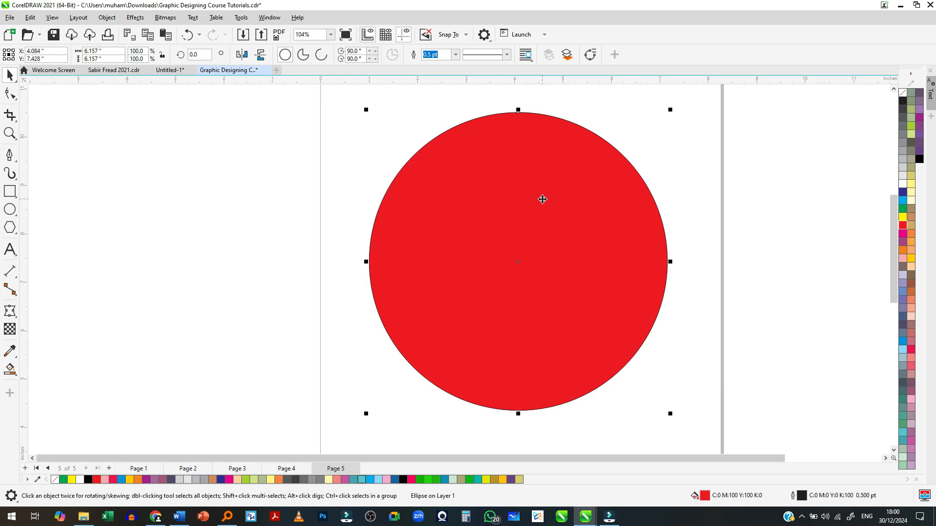
key("ctrl+Page_Down")
key("ctrl+Page_Down")
key("ctrl+Page_Down")
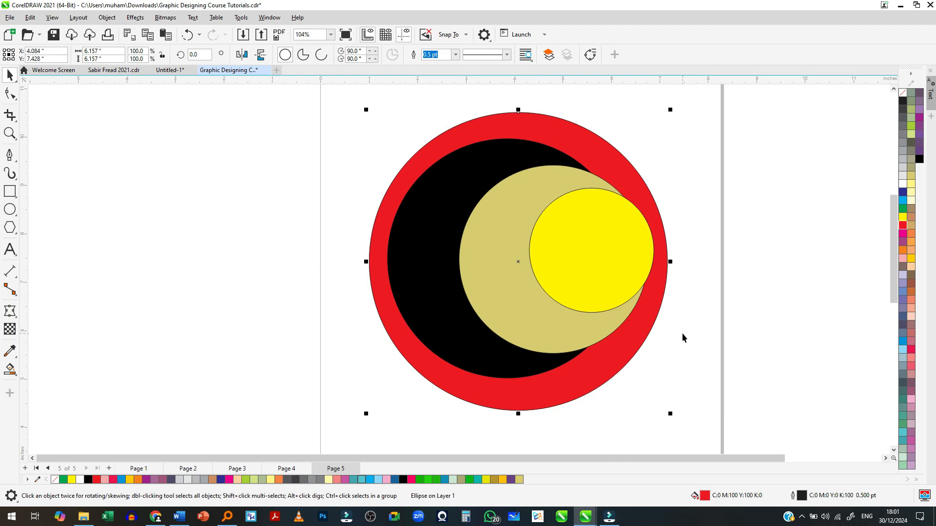
- Alternate the red circle between the front and the back of the stack, ending at the front
key("ctrl+z")
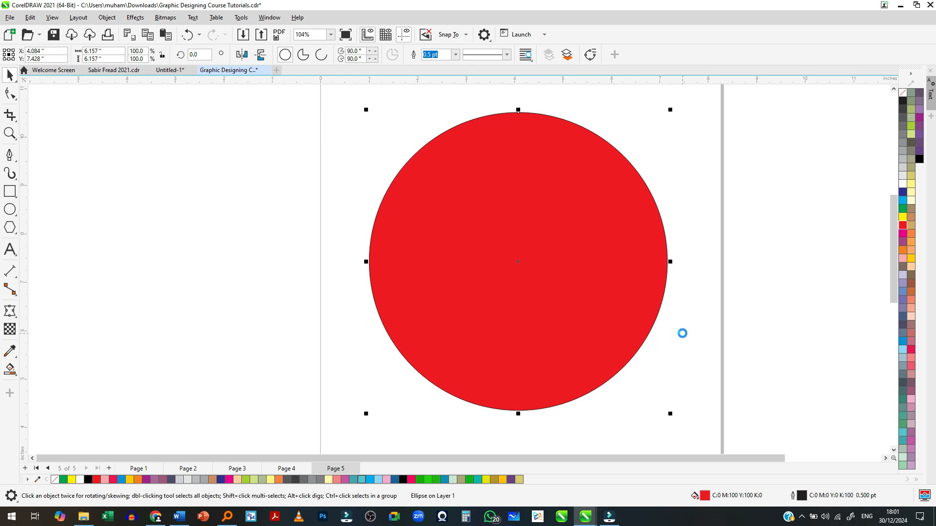
key("ctrl+Page_Down")
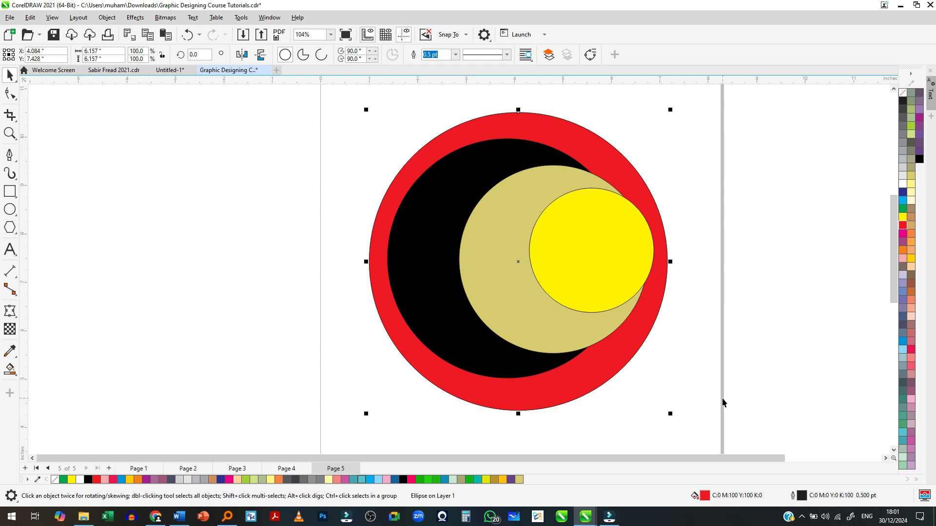
key("shift+Page_Up")
- Send the red circle back one level three times, past the yellow, khaki and black circles
key("ctrl+Page_Down")
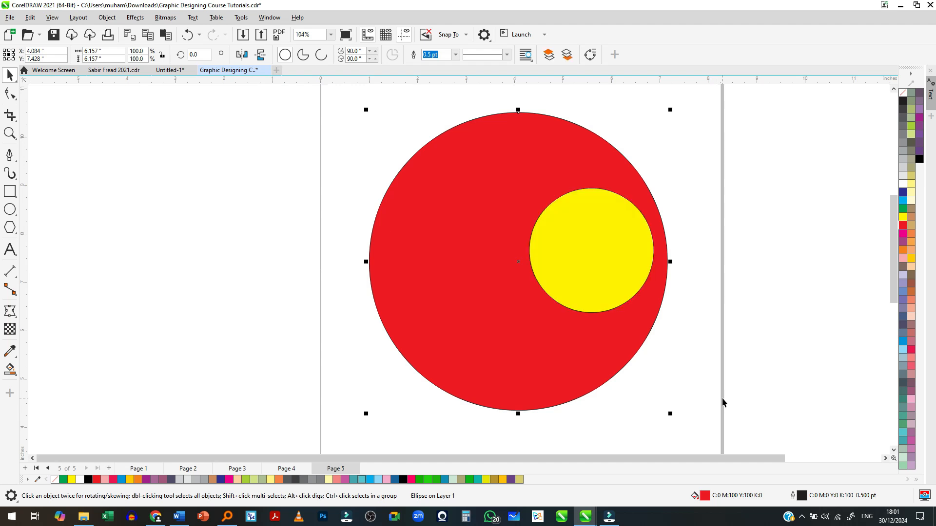
key("ctrl+Page_Down")
key("ctrl+Page_Down")
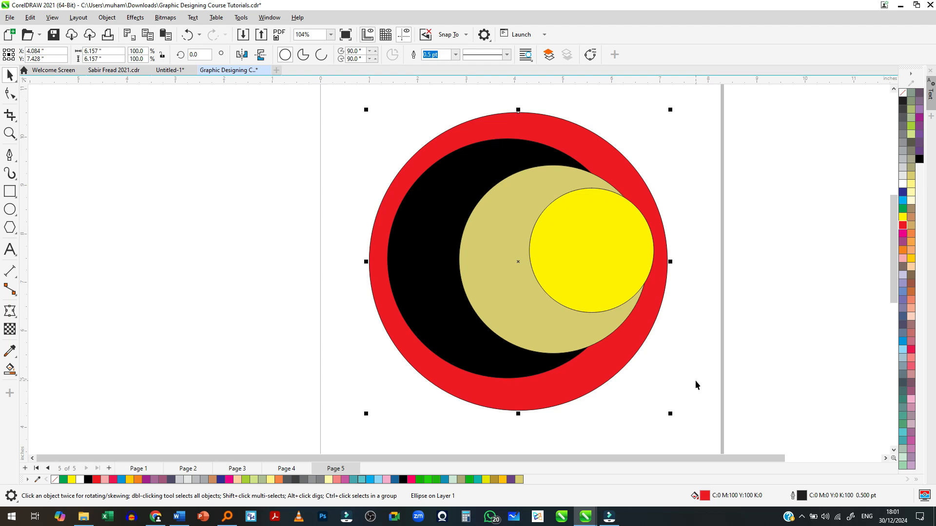
- Bring the red circle to the front of the layer, send it to the back, and bring it to the front again
key("shift+Page_Up")
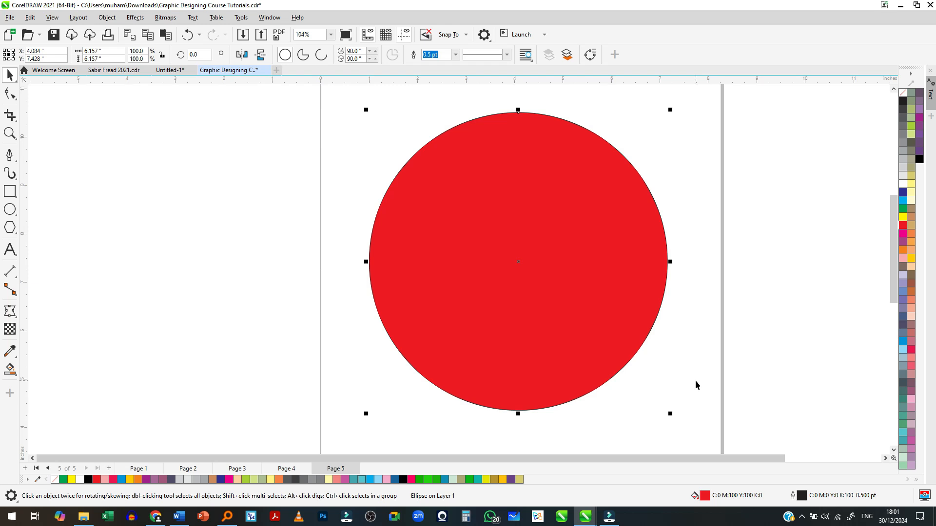
key("shift+Page_Down")
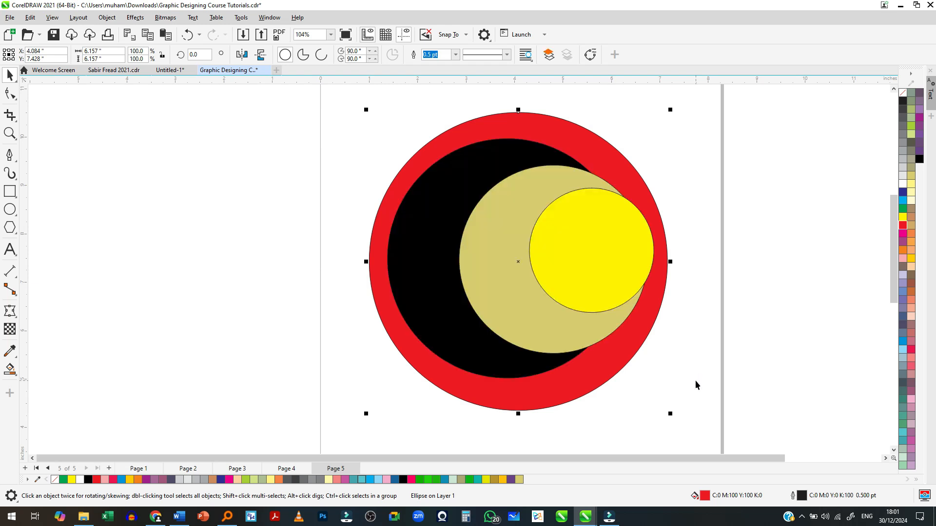
key("shift+Page_Up")
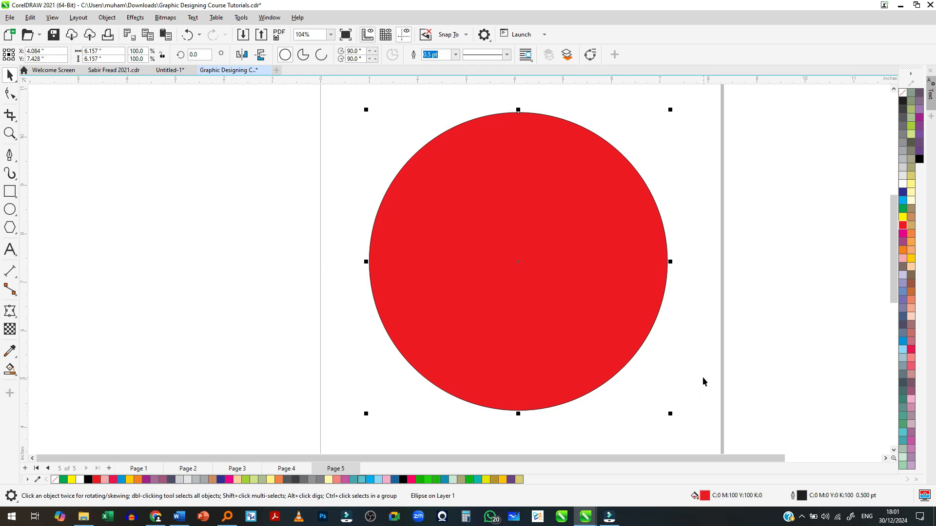
- Select all four circles and move them off the page to its left side, at about X -3.9 in, Y 7.4 in
scroll(505, 299, "down", 1)
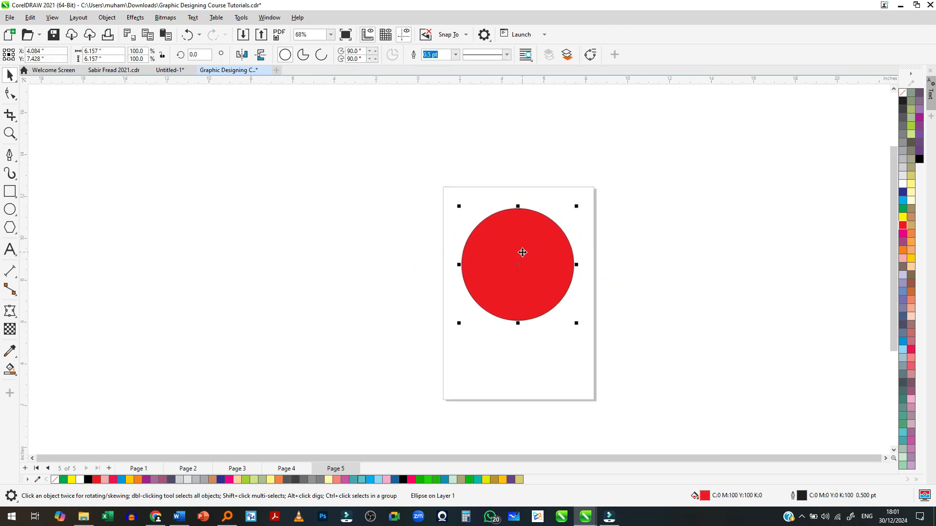
key("ctrl+a")
left_click_drag(522, 253, 400, 273)
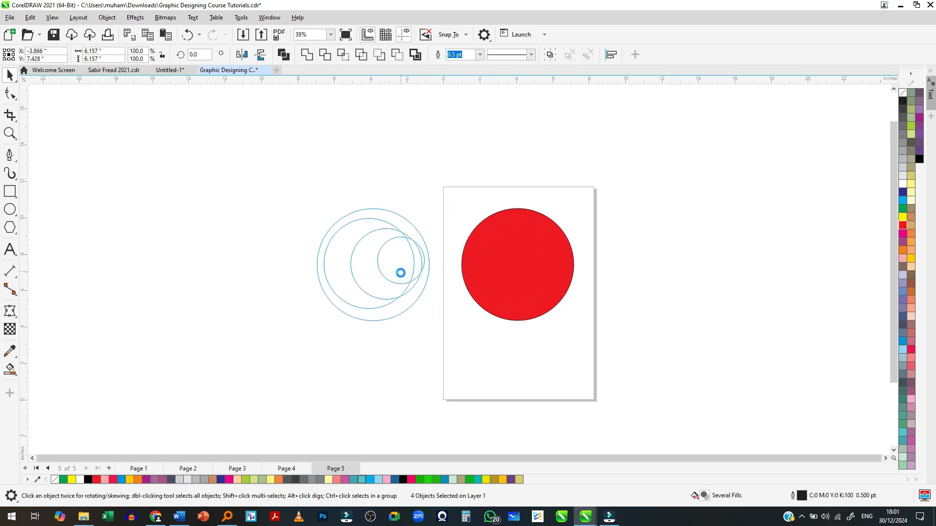
- Select only the red circle beside the page, send it to the back of the layer, and deselect it
scroll(423, 303, "up", 1)
left_click(307, 343)
left_click(324, 279)
key("shift+Page_Down")
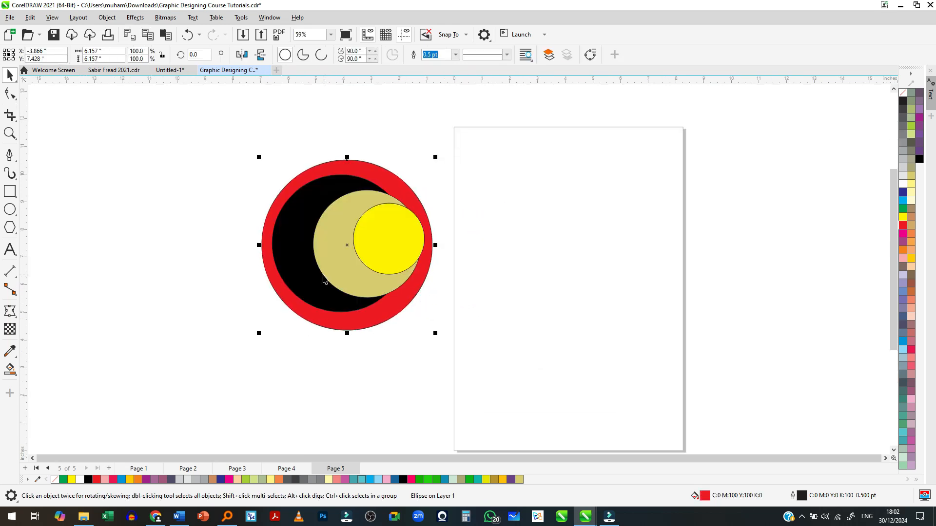
left_click(173, 291)
- Delete all four circles beside the page and undo the deletion
scroll(499, 252, "down", 1)
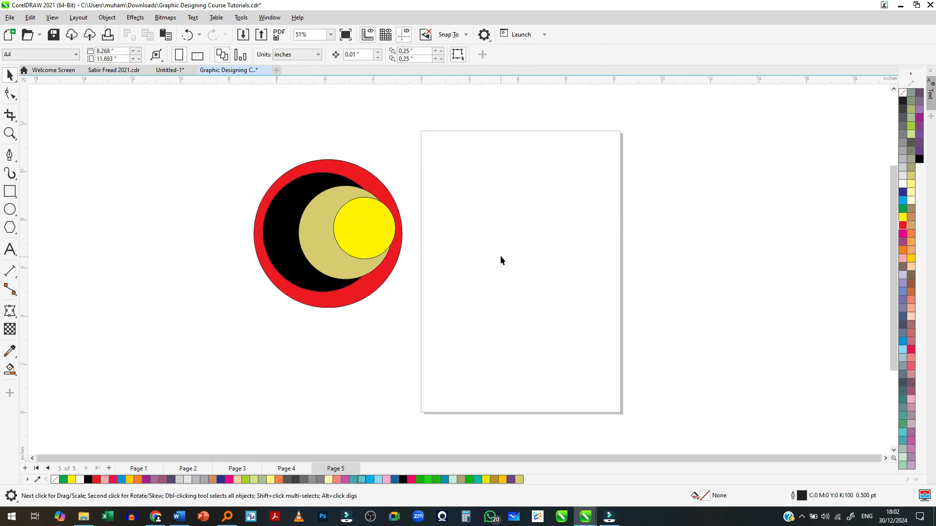
scroll(500, 255, "up", 1)
scroll(456, 238, "down", 1)
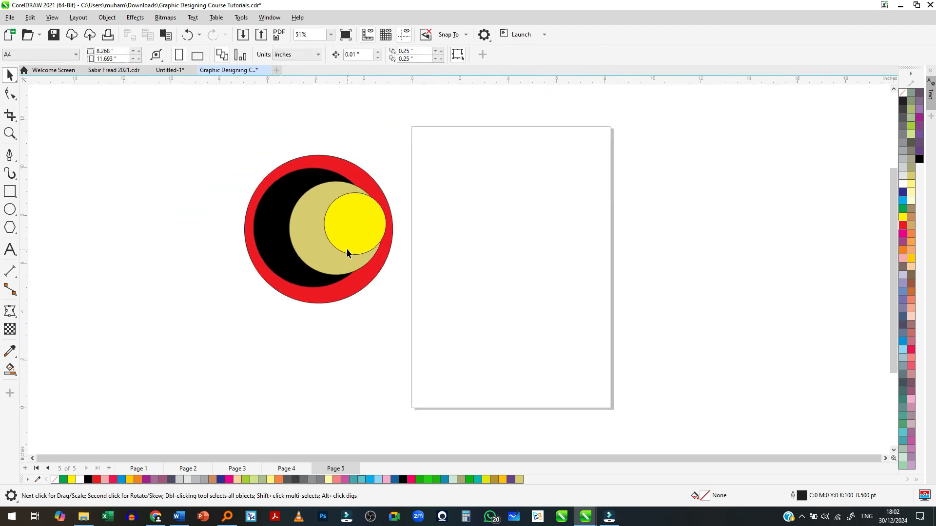
scroll(346, 249, "down", 1)
scroll(351, 275, "up", 1)
key("ctrl+a")
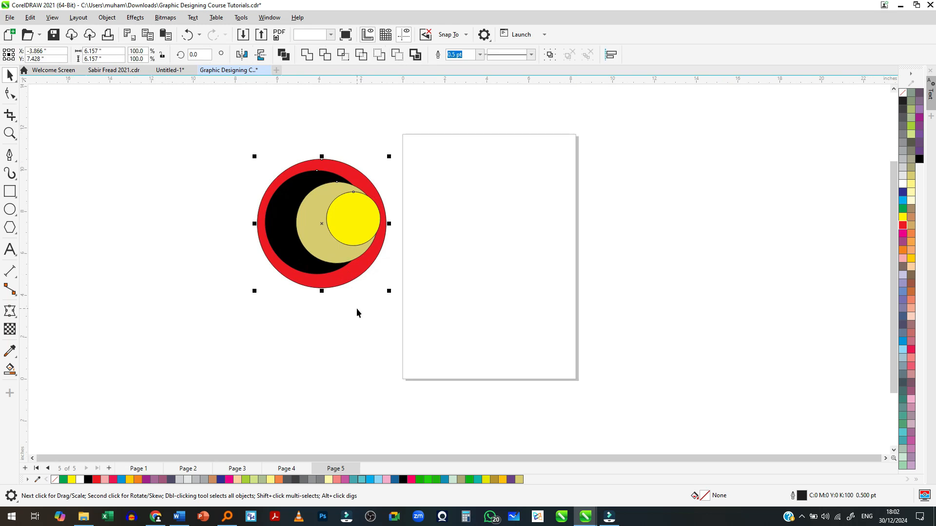
key("Delete")
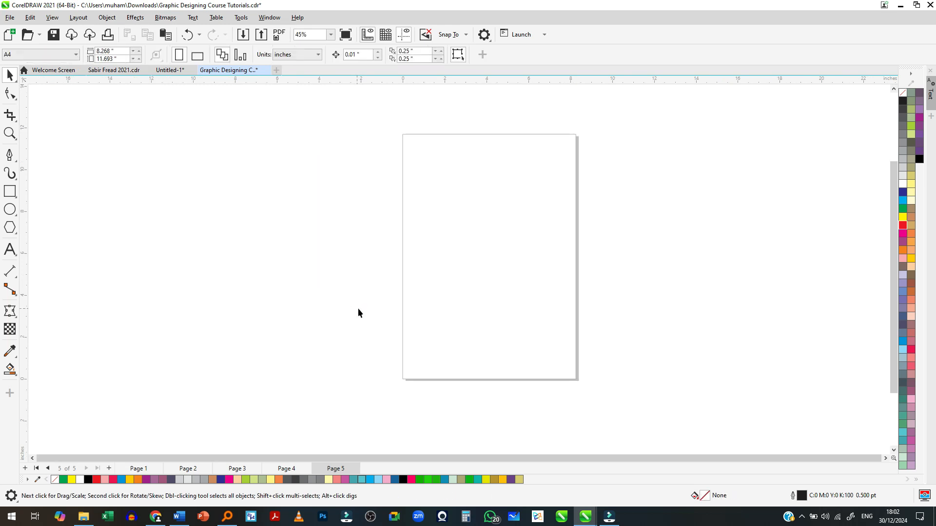
key("ctrl+z")
left_click(390, 306)
scroll(372, 273, "down", 1)
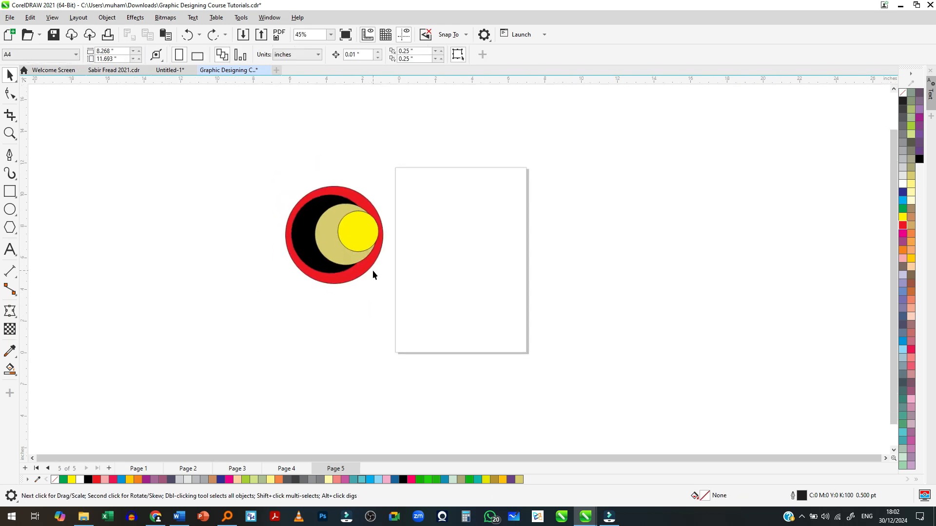
- Move the yellow circle right to about X -0.23 in, and try deleting it together with the tan circle
scroll(374, 273, "up", 1)
left_click_drag(360, 222, 383, 233)
scroll(326, 229, "up", 2)
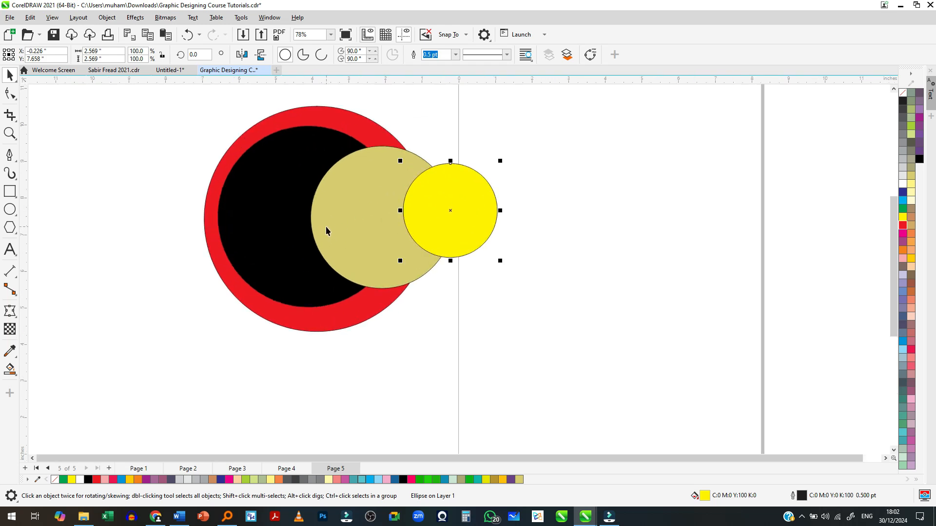
left_click(475, 133)
left_click_drag(550, 132, 299, 311)
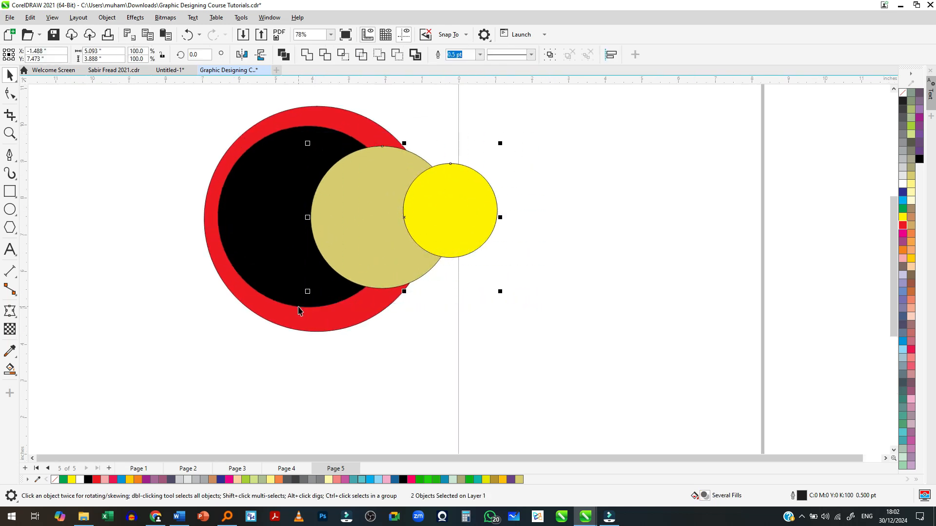
key("Delete")
key("ctrl+z")
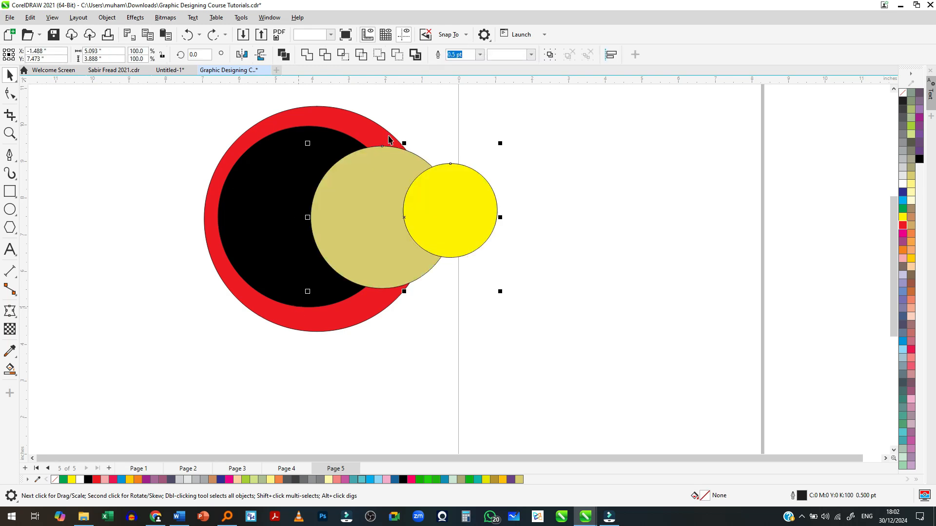
- Delete the black, tan and yellow circles together, and undo back through the deletion and the yellow circle's move
left_click_drag(540, 105, 175, 327)
key("Delete")
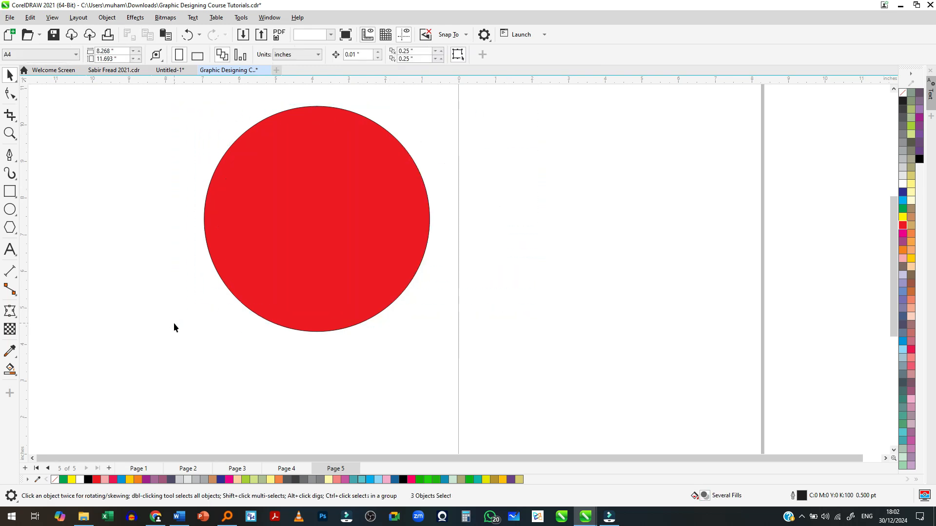
key("ctrl+z")
key("ctrl+z")
key("ctrl+z")
key("ctrl+z")
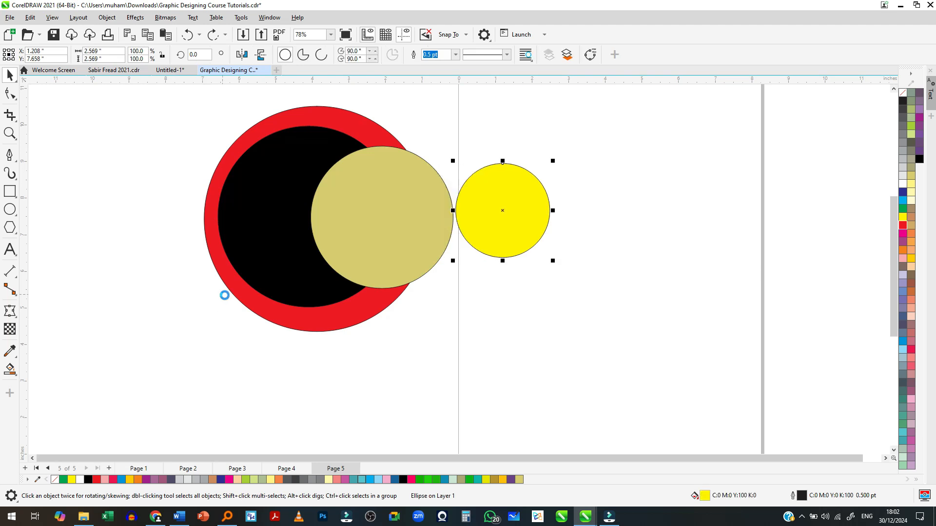
- Align all four circles to a common vertical centre axis and undo the alignment
scroll(235, 300, "down", 2)
left_click_drag(198, 161, 385, 354)
key("c")
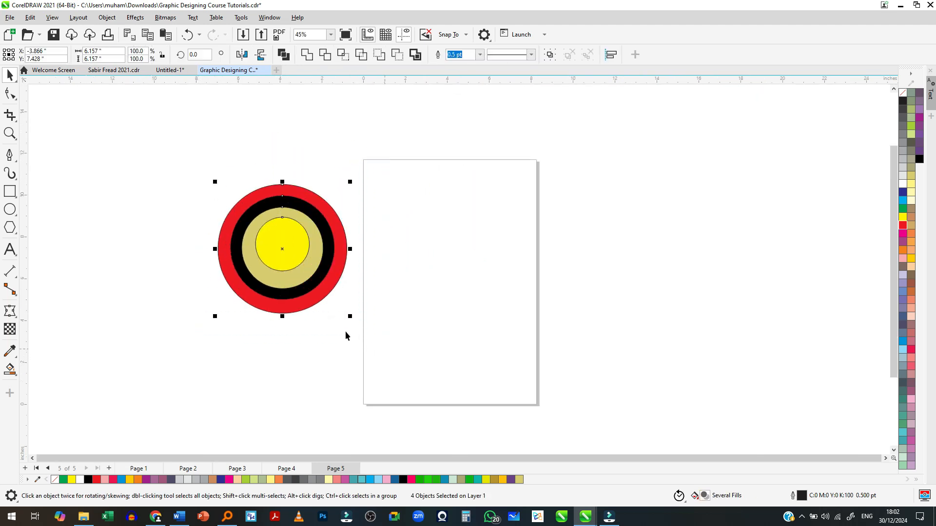
key("ctrl+z")
scroll(205, 254, "up", 3)
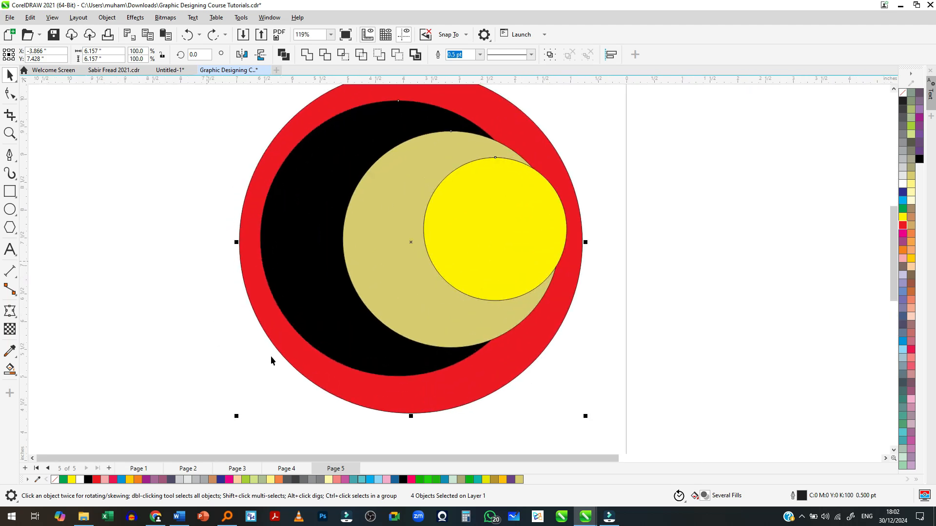
- Align the centres of all four circles both horizontally and vertically so they are concentric, and deselect them
scroll(380, 318, "down", 1)
scroll(380, 318, "down", 1)
left_click_drag(552, 178, 239, 433)
key("c")
key("e")
left_click(252, 398)
scroll(340, 387, "up", 2)
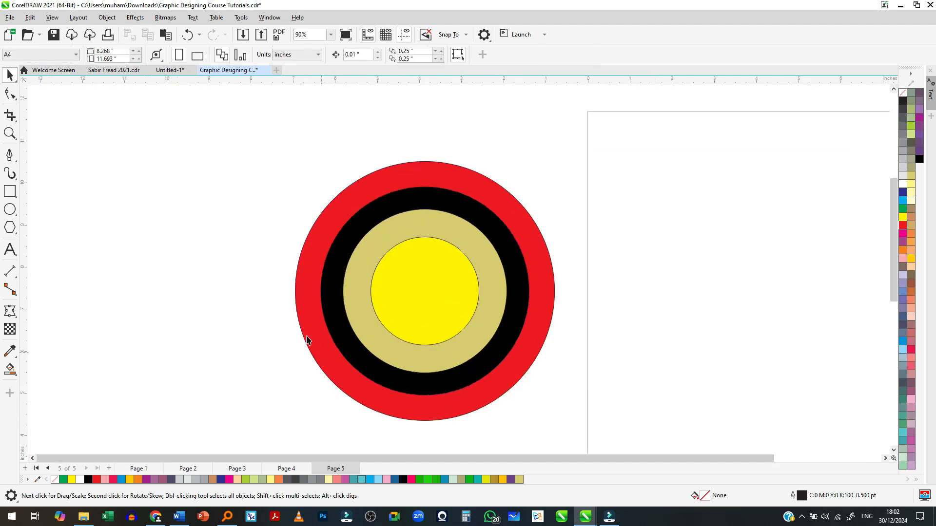
scroll(454, 338, "up", 1)
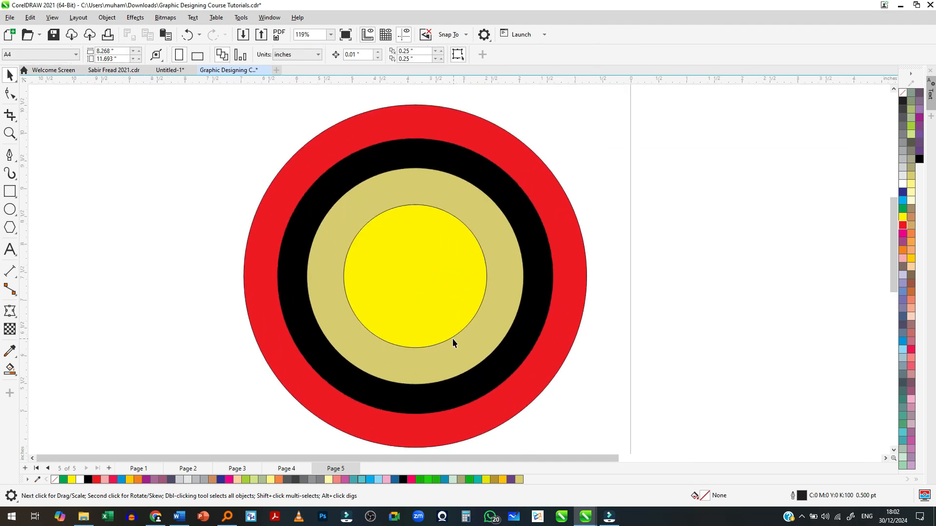
- Fill the outermost circle with dark greyish purple and the second circle with slate blue (C:40 M:20 Y:0 K:40)
left_click(381, 154)
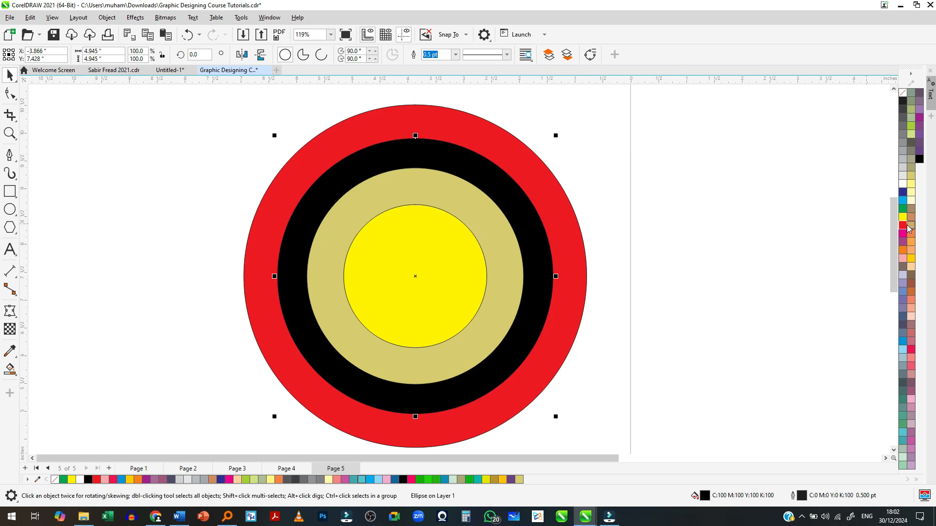
left_click(606, 257)
left_click(579, 247)
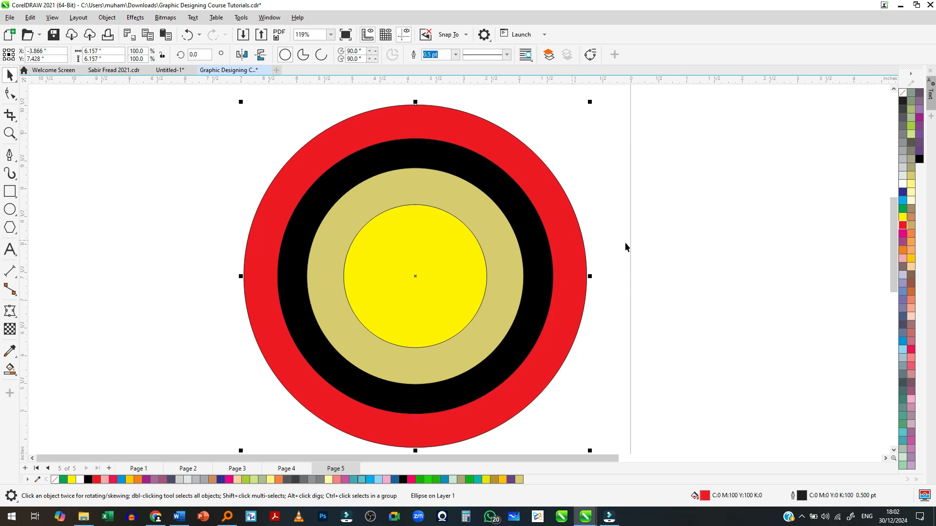
left_click(902, 325)
left_click(542, 258)
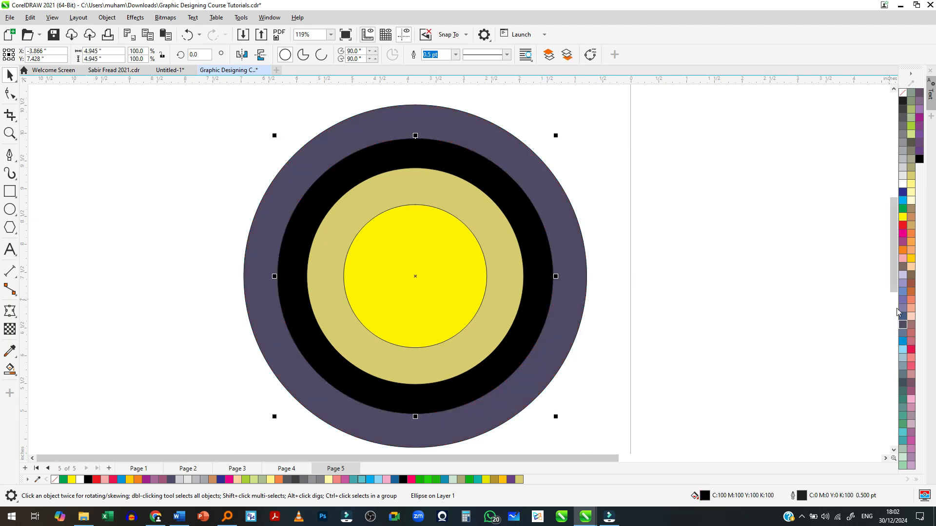
left_click(902, 333)
- Fill the third circle with bright blue and the innermost circle with light blue (C:40 M:0 Y:0 K:0)
left_click(509, 277)
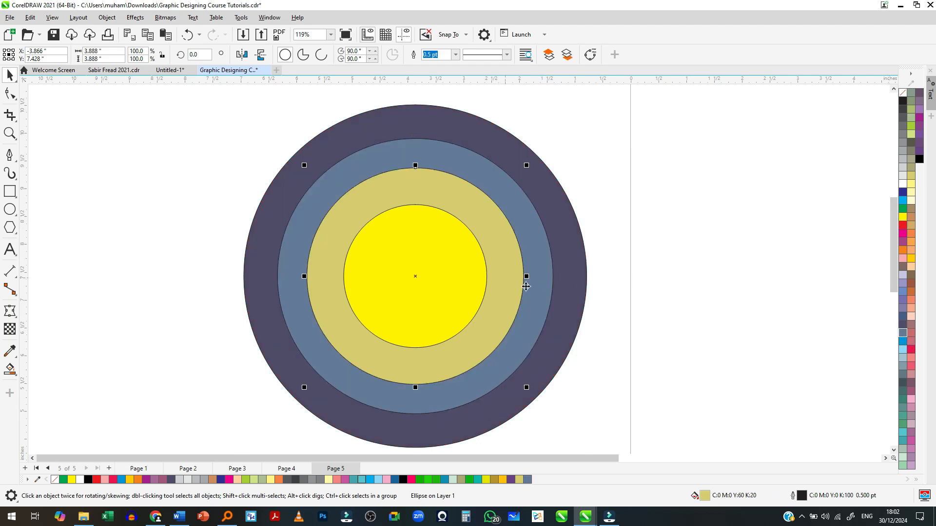
left_click(904, 343)
left_click(429, 277)
left_click(904, 349)
- Remove the outlines from all four circles and deselect them
scroll(782, 309, "down", 2)
scroll(583, 323, "up", 1)
scroll(552, 219, "down", 1)
key("ctrl+a")
scroll(595, 259, "down", 1)
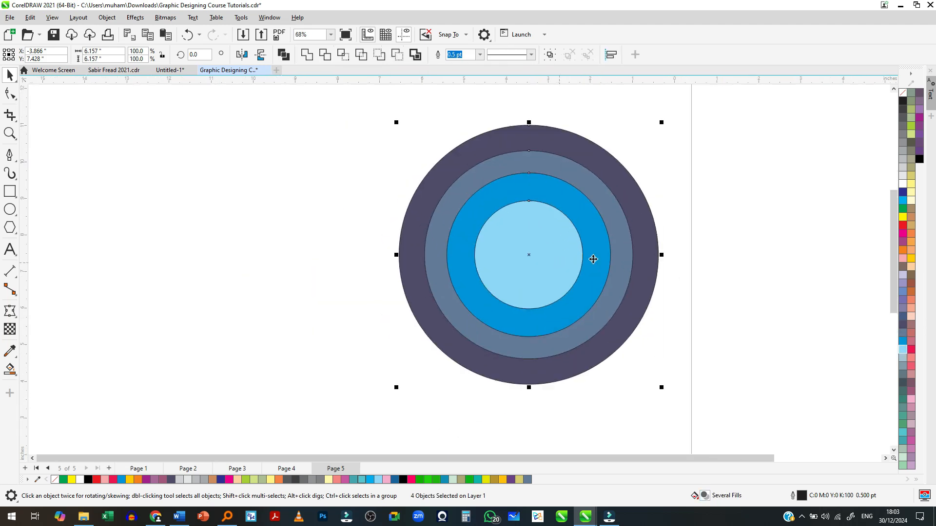
right_click(903, 93)
left_click(905, 99)
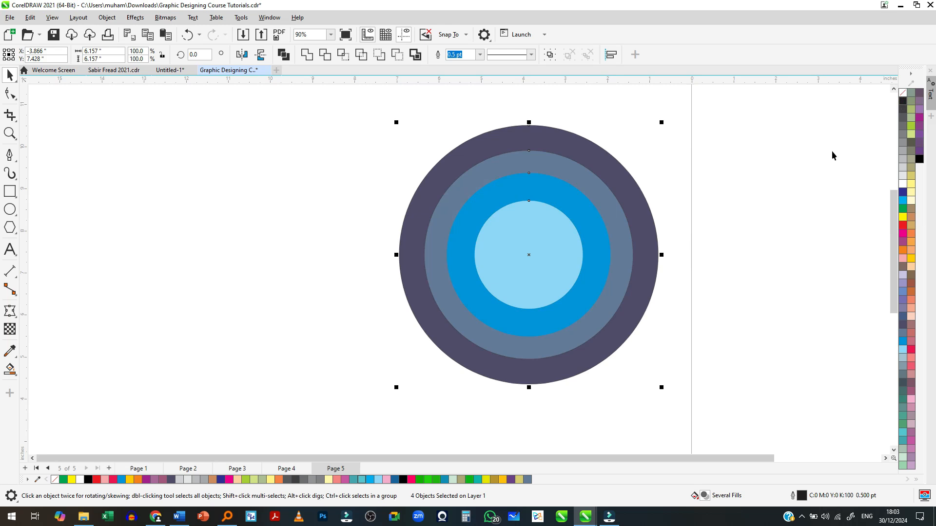
left_click(804, 161)
- Examine the outline-free concentric circles at several zoom levels, with the slate blue ring selected
scroll(561, 228, "up", 2)
scroll(551, 225, "up", 2)
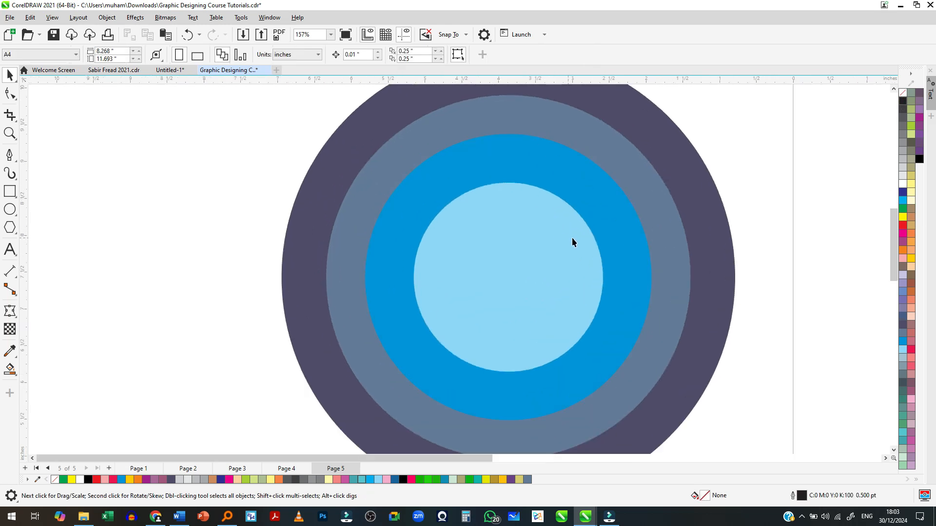
scroll(500, 235, "down", 4)
scroll(629, 263, "up", 1)
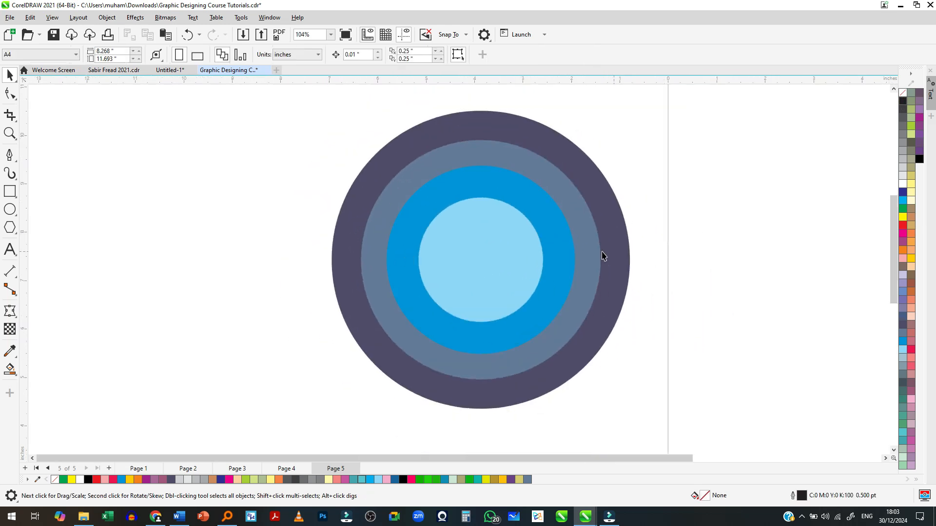
scroll(537, 254, "up", 1)
scroll(529, 215, "down", 1)
left_click(534, 176)
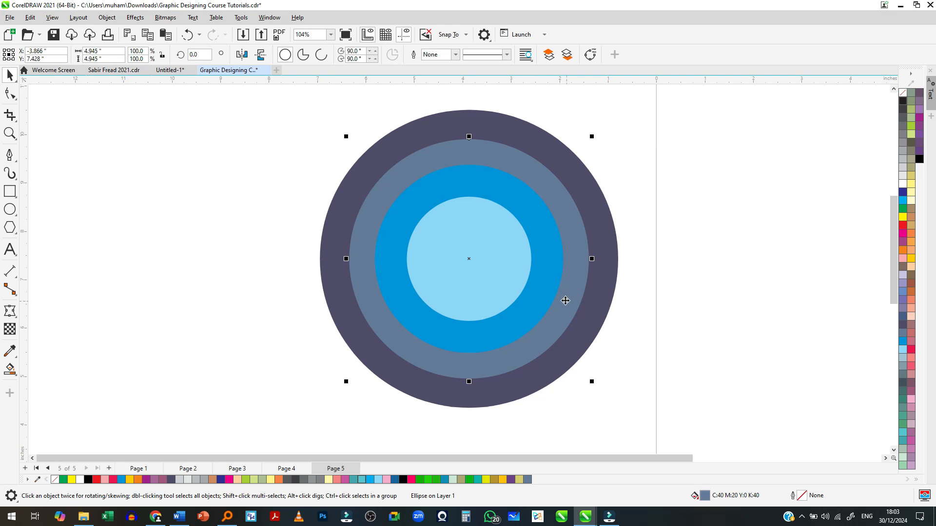
scroll(339, 268, "down", 3)
scroll(307, 267, "down", 3)
scroll(454, 255, "up", 4)
scroll(349, 241, "down", 2)
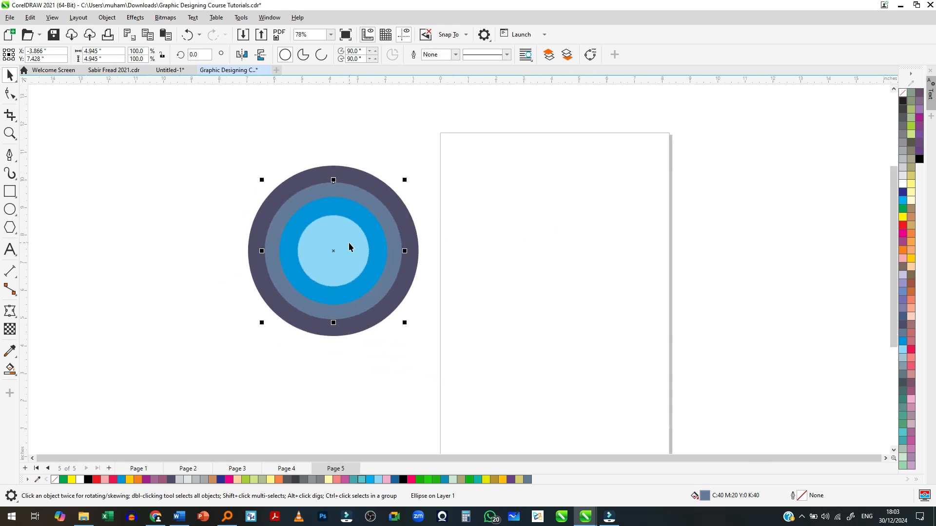
- Scale all four circles down together to about 5.19 in wide, and deselect them
key("ctrl+a")
scroll(303, 245, "up", 3)
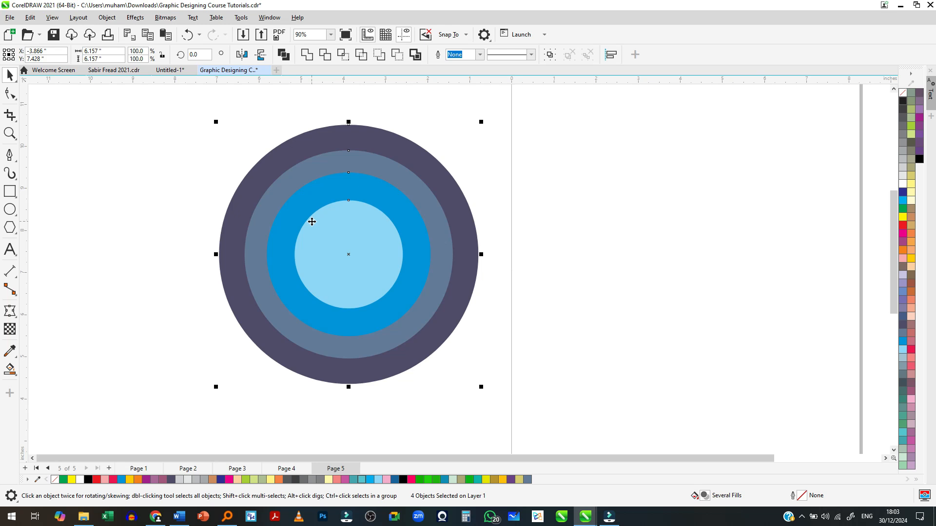
left_click_drag(481, 122, 441, 162)
left_click(523, 229)
- Move the innermost light blue circle out of the ungrouped set twice, undoing each move
scroll(311, 224, "down", 4)
left_click_drag(317, 257, 471, 254)
key("ctrl+z")
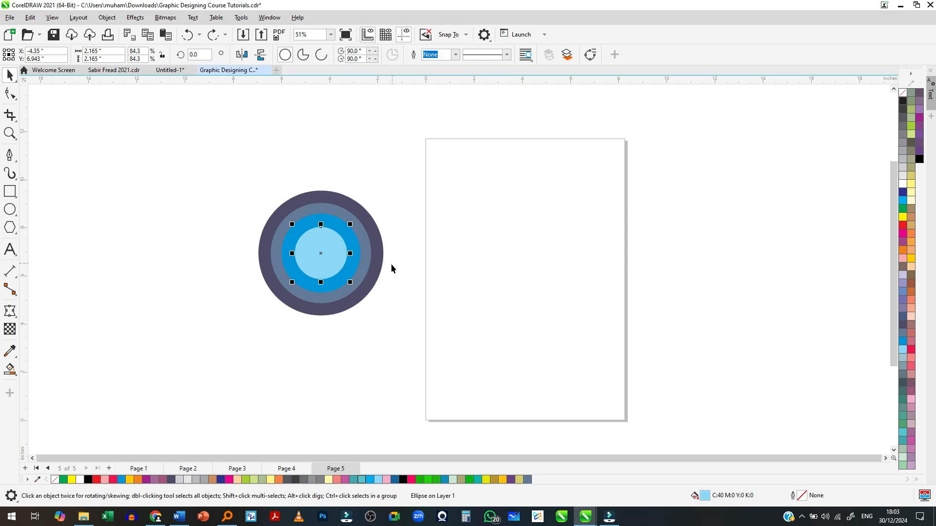
left_click(297, 183)
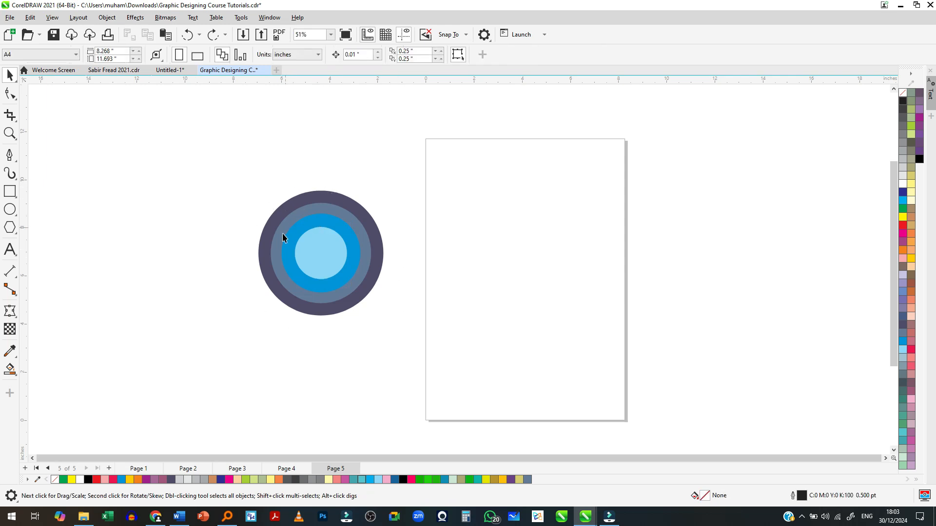
scroll(289, 255, "up", 1)
scroll(289, 254, "up", 3)
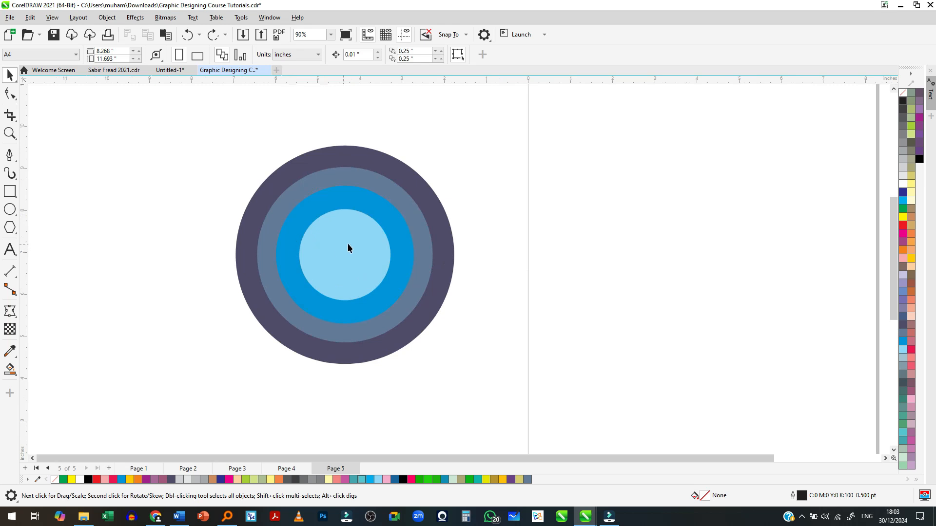
left_click_drag(340, 251, 638, 243)
key("ctrl+z")
- Group the four concentric circles into one object and deselect it
left_click_drag(189, 118, 489, 395)
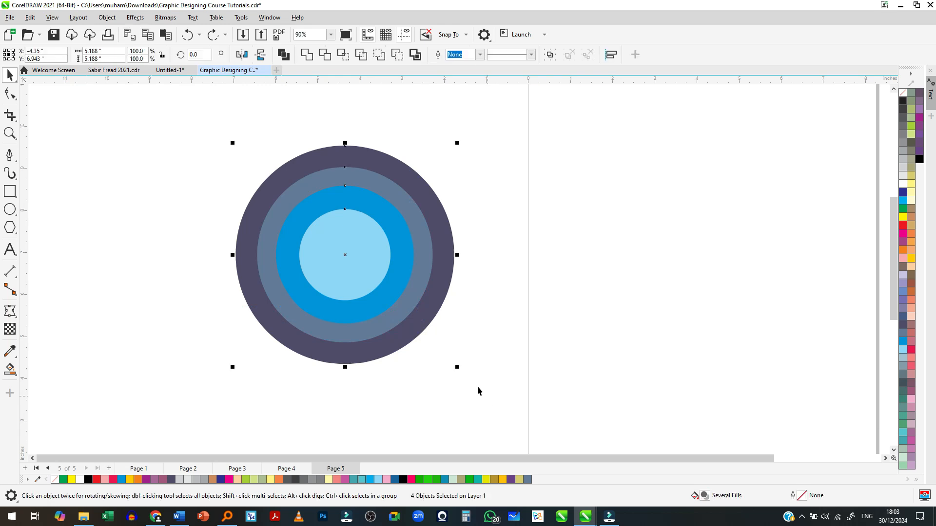
right_click(355, 244)
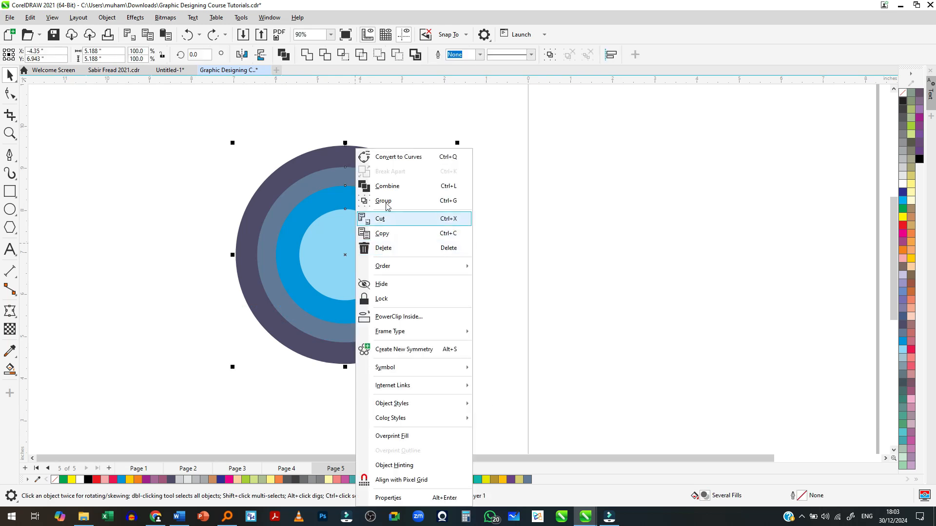
left_click(447, 204)
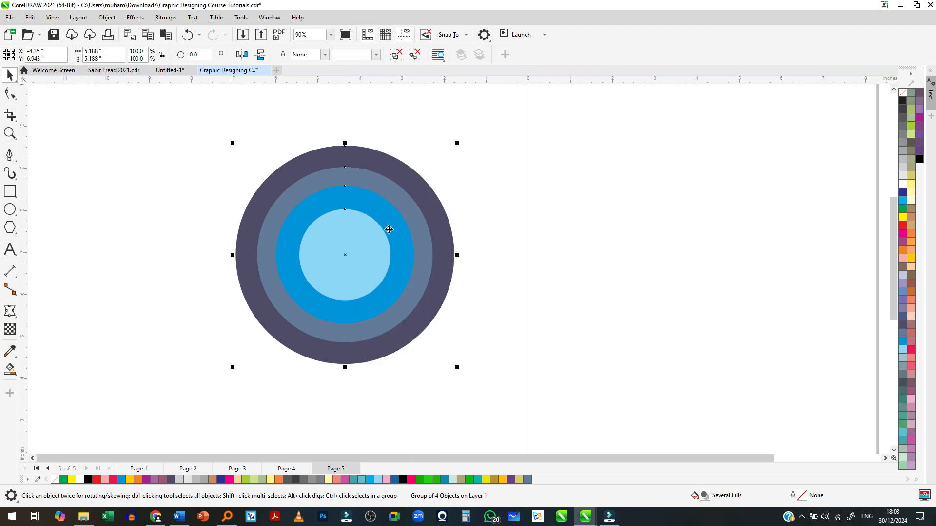
left_click(455, 302)
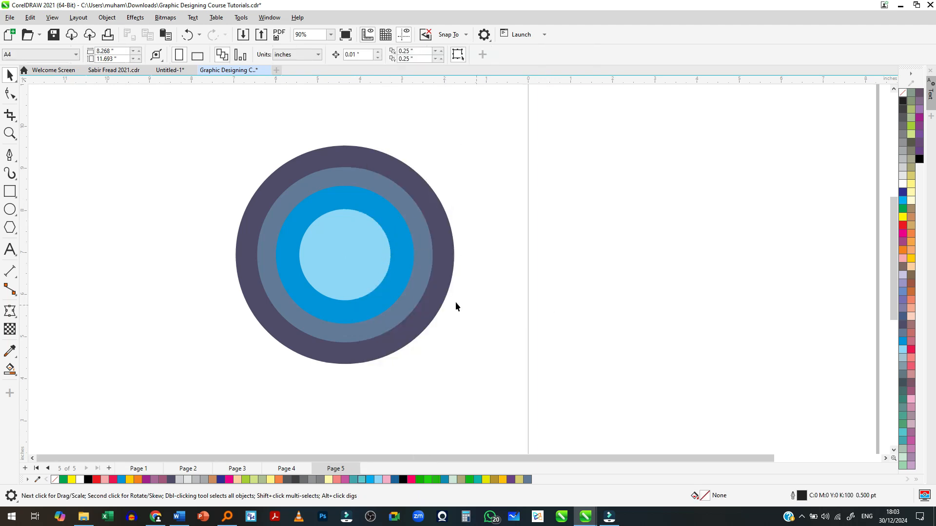
- Move the grouped circles onto the page and resize them to about 5.54 in wide, centred near X 3.87 in, Y 7.05 in
left_click(359, 279)
scroll(255, 255, "down", 3)
left_click_drag(341, 278, 602, 260)
left_click_drag(621, 172, 573, 237)
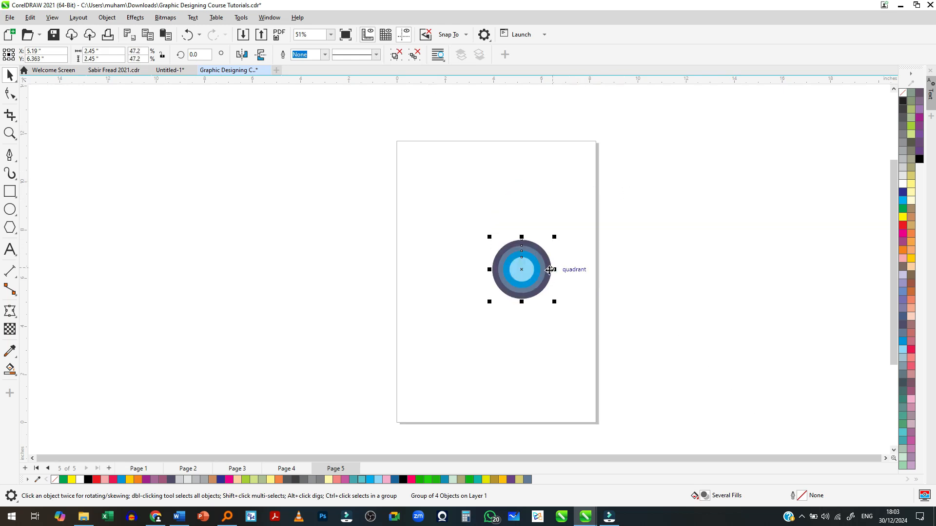
left_click_drag(549, 268, 479, 215)
left_click_drag(486, 250, 630, 325)
scroll(494, 263, "up", 3)
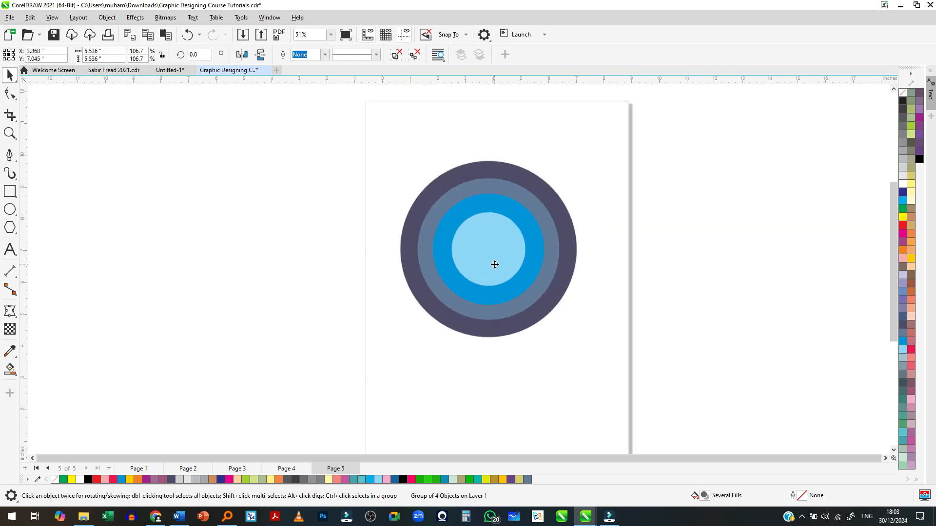
- Fill the whole group of circles with brown and undo the fill
left_click(910, 211)
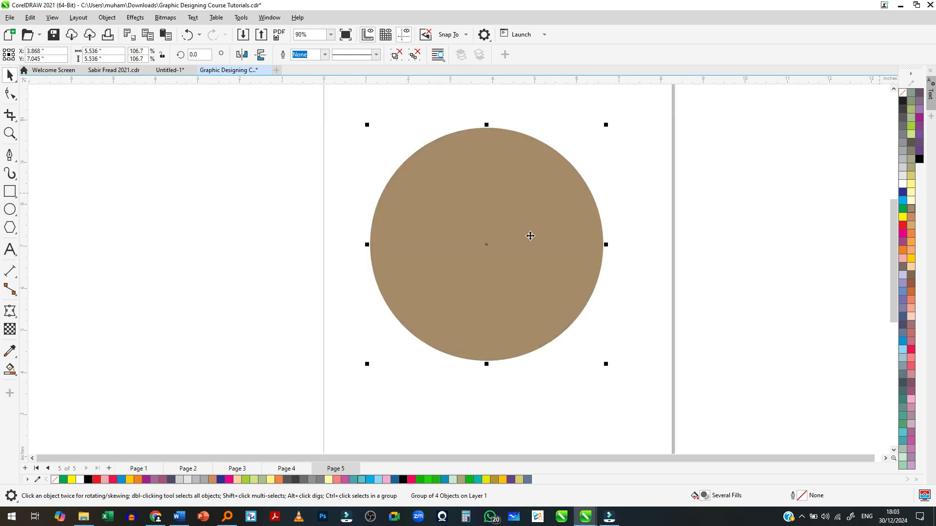
key("ctrl+z")
scroll(553, 236, "down", 1)
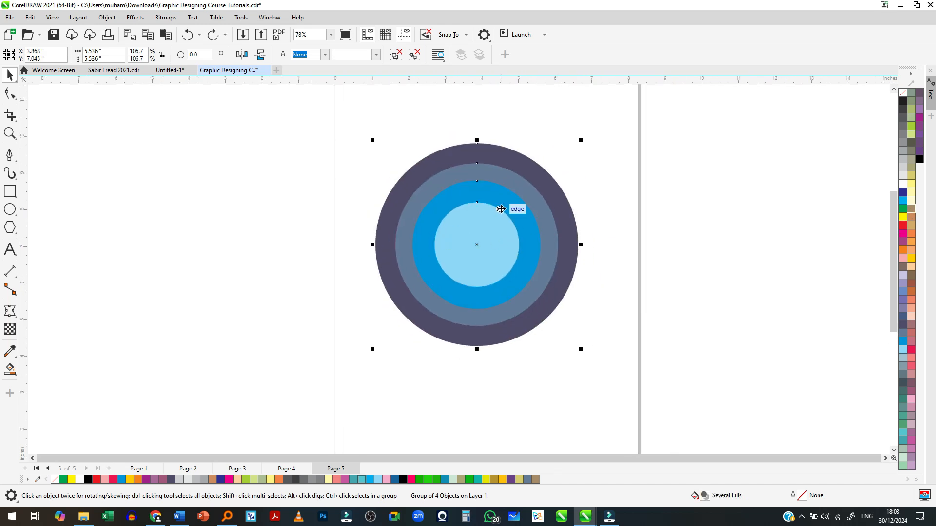
scroll(458, 243, "down", 2)
scroll(483, 240, "up", 2)
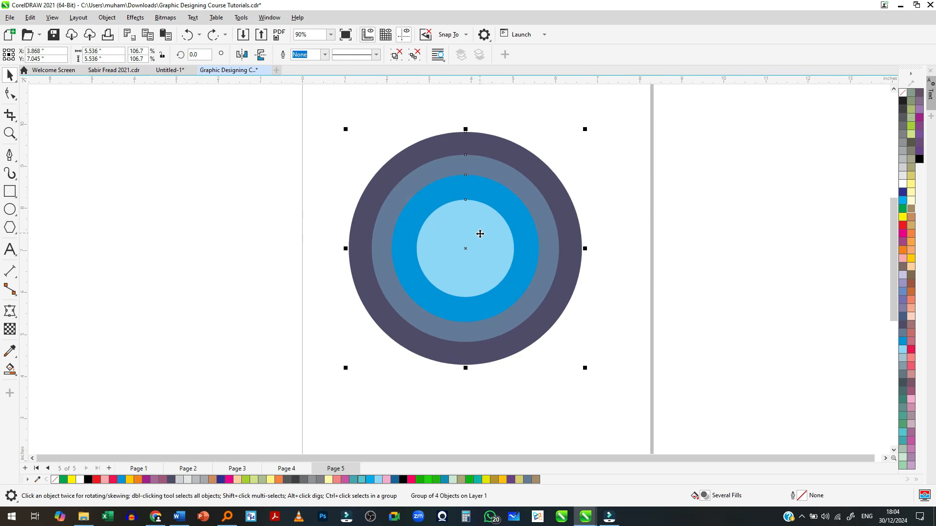
- Ungroup the four circles on the page
right_click(431, 239)
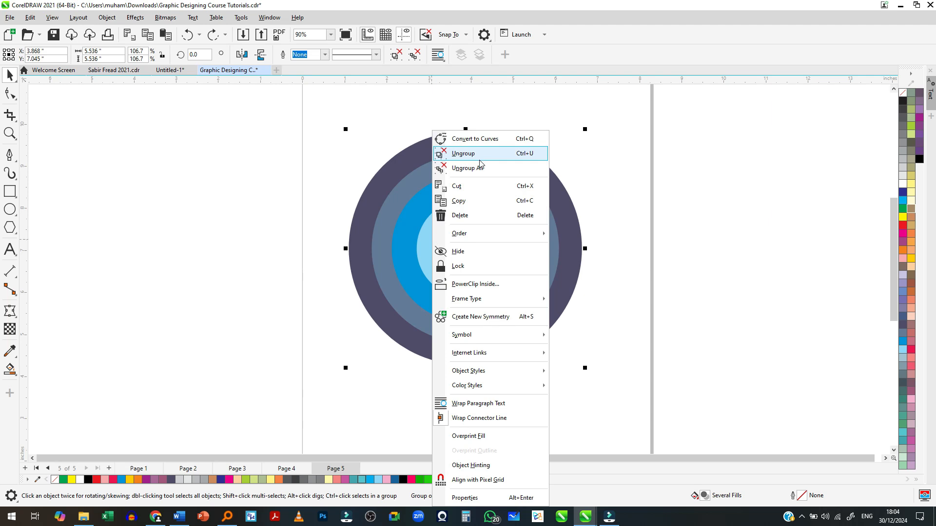
left_click(475, 157)
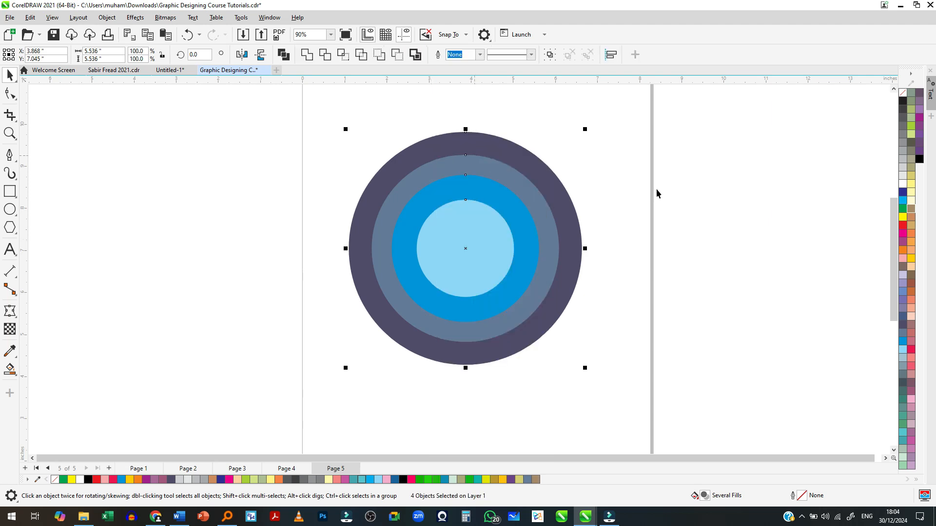
left_click(586, 235)
- Move the innermost light blue circle and a neighbouring circle separately out of place, and undo both moves
left_click_drag(468, 244, 370, 274)
left_click_drag(481, 208, 487, 253)
key("ctrl+z")
key("ctrl+z")
scroll(489, 243, "down", 1)
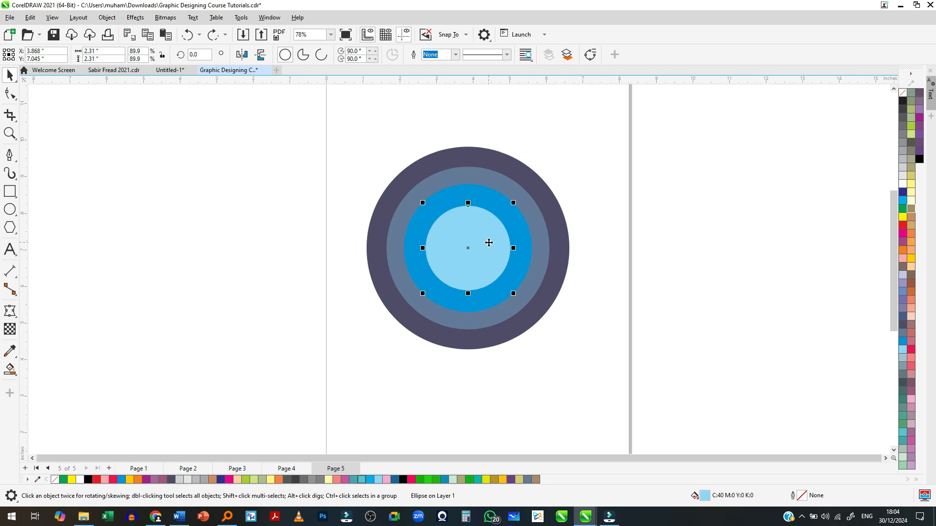
- Group all four concentric circles and move the group beside the page, centred near X -3.70 in, Y 6.57 in
key("ctrl+a")
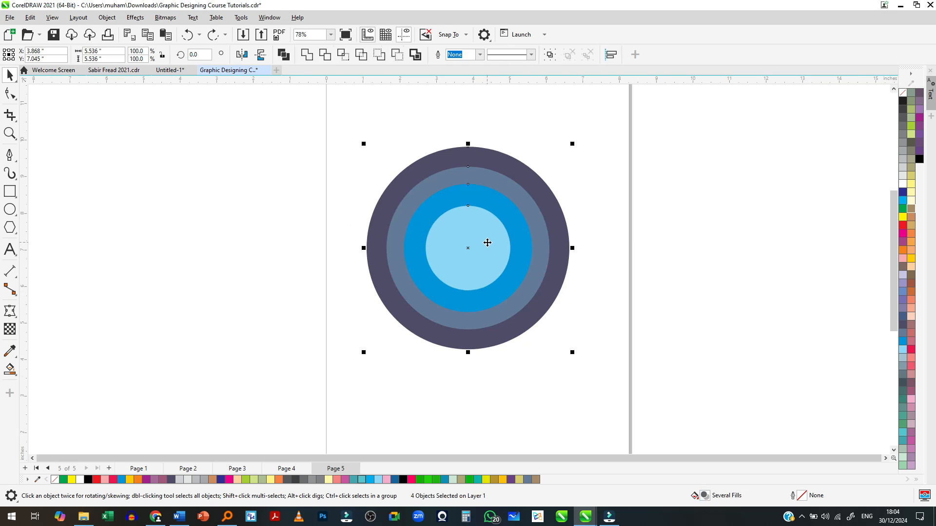
key("ctrl+g")
left_click_drag(487, 243, 210, 263)
scroll(236, 275, "up", 2)
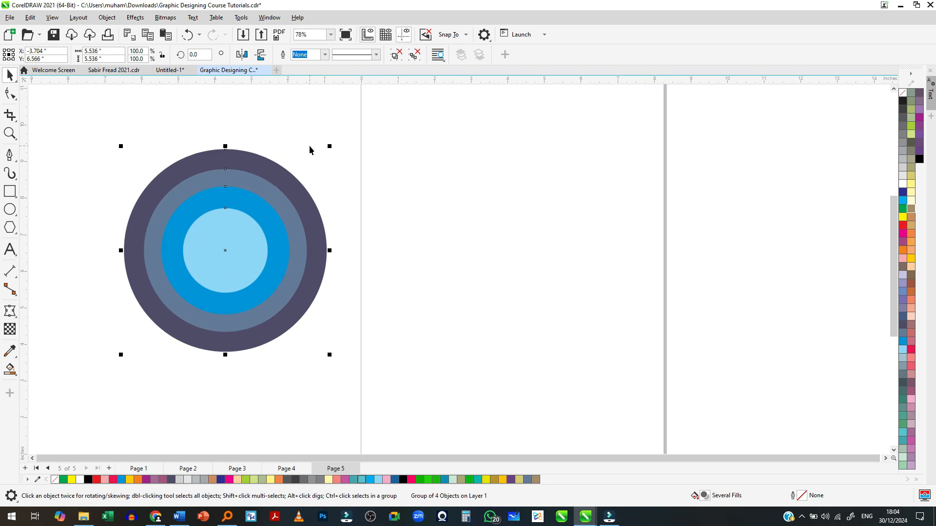
- Shrink the circle group to about 4.57 in wide and reposition its centre near X -3.41 in, Y 6.06 in
left_click_drag(330, 147, 320, 182)
scroll(263, 234, "up", 1)
left_click_drag(269, 246, 303, 248)
scroll(303, 247, "down", 3)
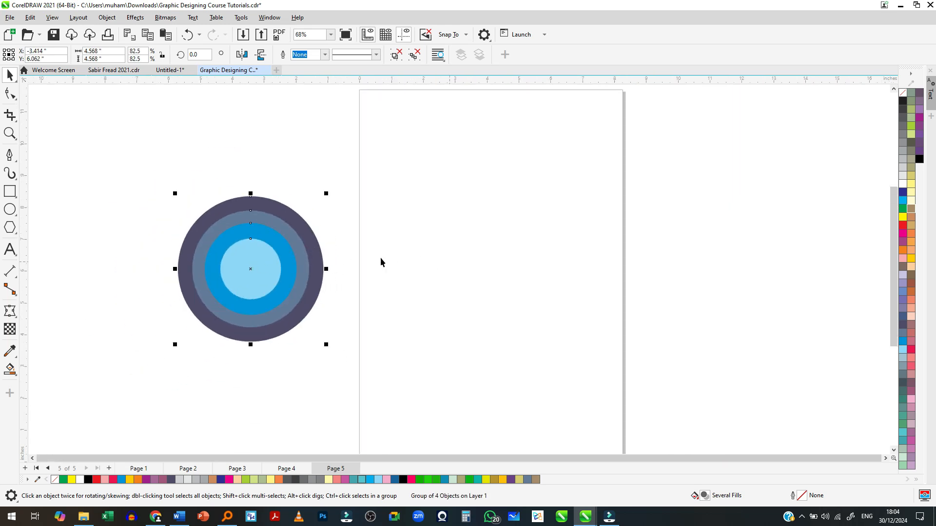
scroll(525, 233, "up", 1)
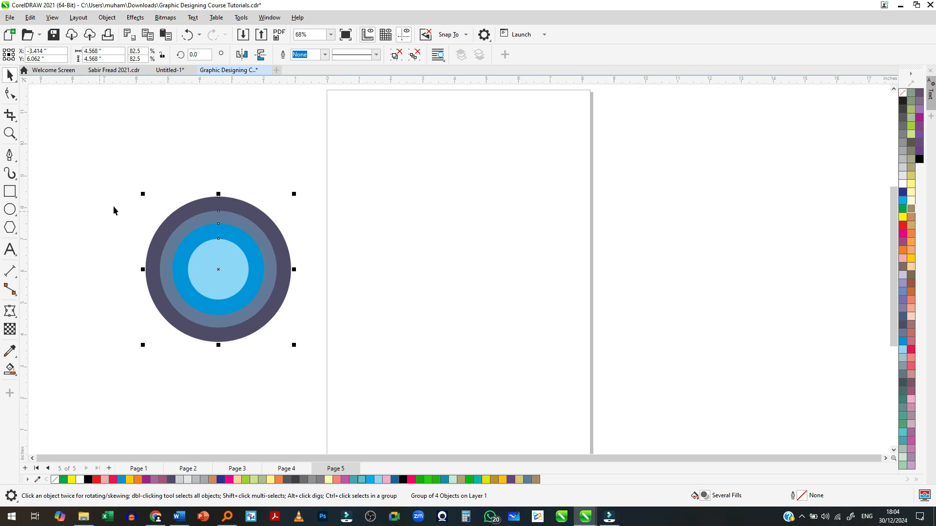
- Draw a descending wavy Freehand curve about 7.36 in wide and 3.51 in tall across the page, and undo it
left_click(11, 156)
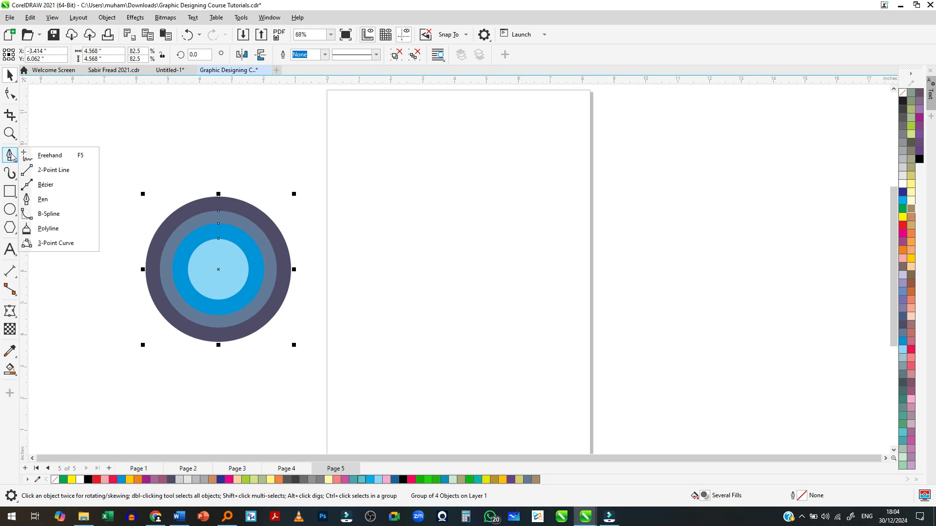
left_click(40, 160)
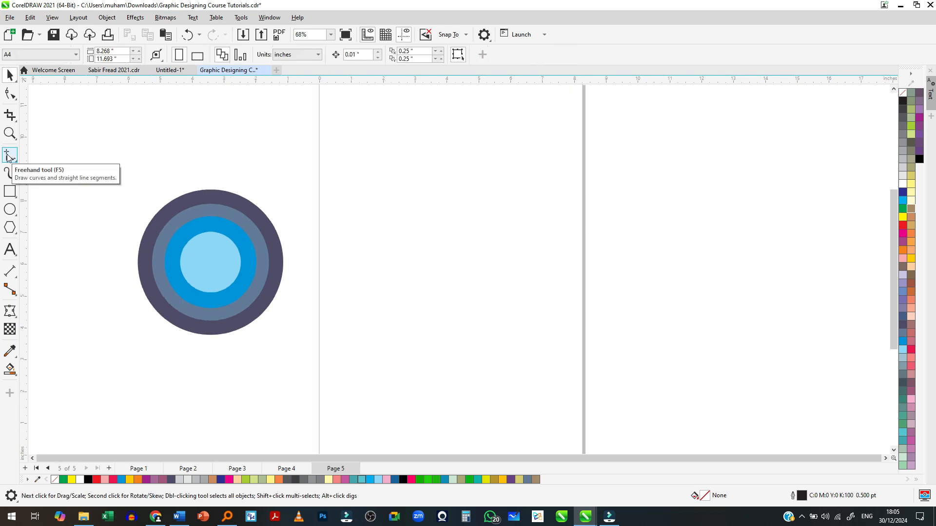
left_click(9, 156)
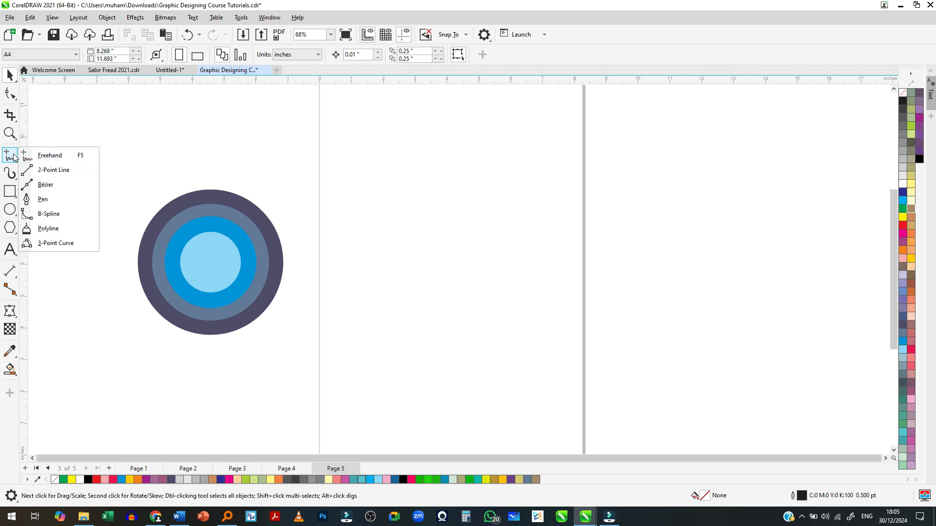
left_click(38, 158)
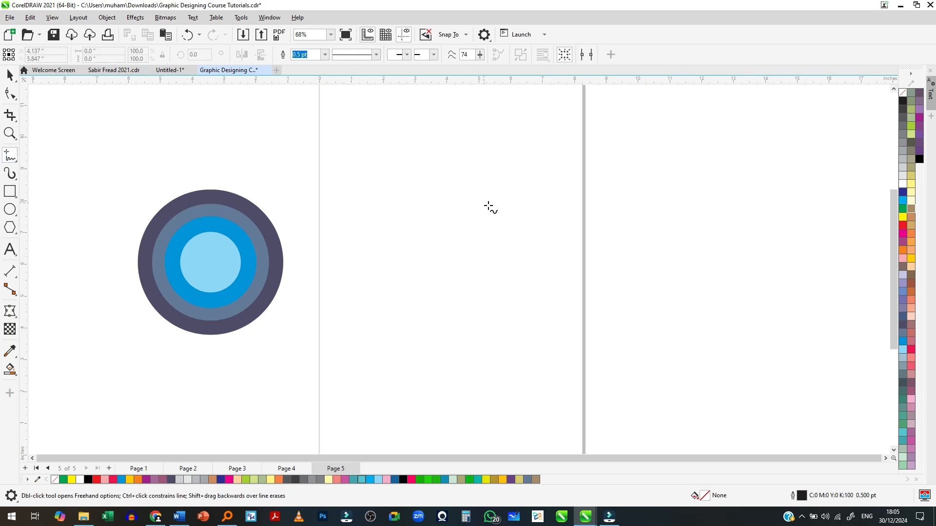
scroll(485, 220, "up", 1)
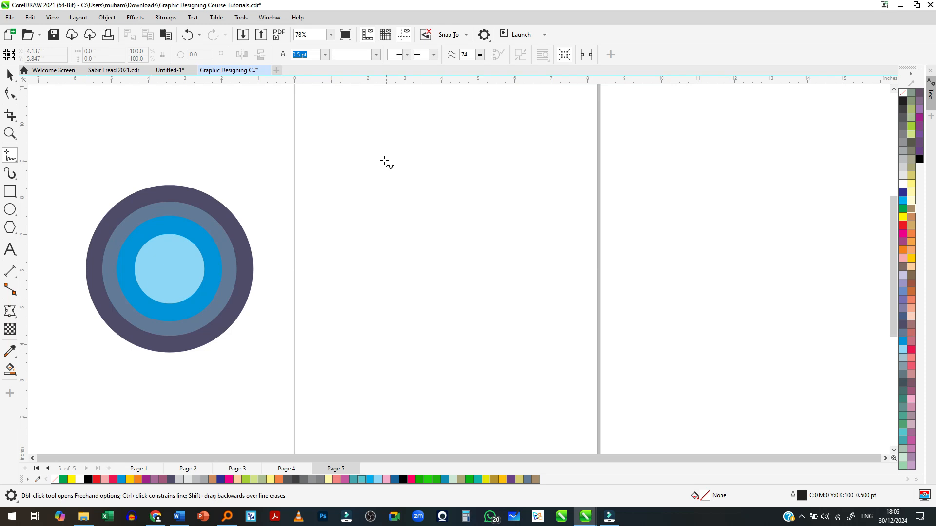
mouse_move(321, 156)
left_mouse_down()
mouse_move(339, 154)
mouse_move(366, 201)
mouse_move(413, 207)
mouse_move(425, 234)
mouse_move(452, 252)
mouse_move(488, 241)
mouse_move(528, 269)
mouse_move(590, 281)
left_mouse_up()
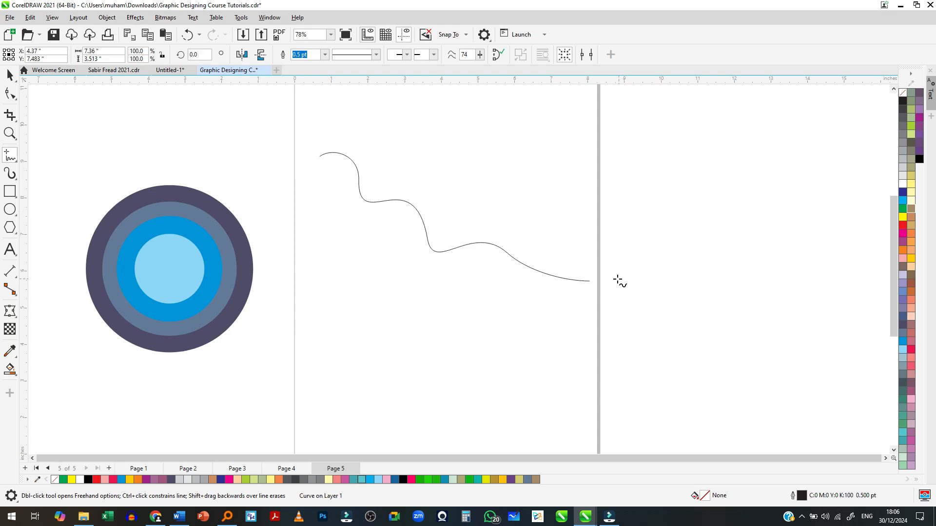
scroll(424, 197, "up", 1)
scroll(363, 214, "up", 1)
scroll(363, 214, "down", 1)
key("ctrl+z")
- Draw a nearly horizontal wavy Freehand line about 7.88 in wide and 0.53 in tall across the upper page
mouse_move(294, 199)
left_mouse_down()
mouse_move(313, 187)
mouse_move(356, 199)
mouse_move(402, 188)
mouse_move(446, 208)
mouse_move(508, 195)
mouse_move(555, 205)
mouse_move(608, 187)
mouse_move(626, 194)
left_mouse_up()
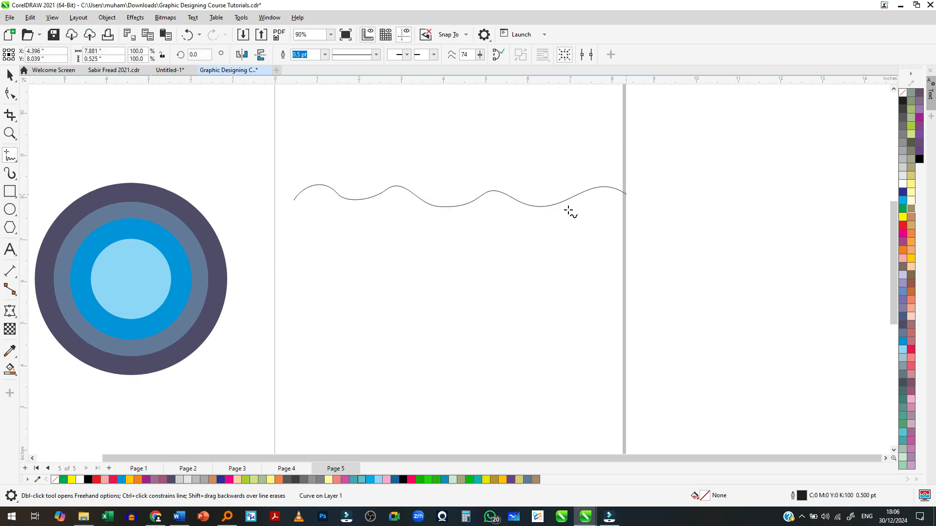
scroll(313, 200, "up", 1)
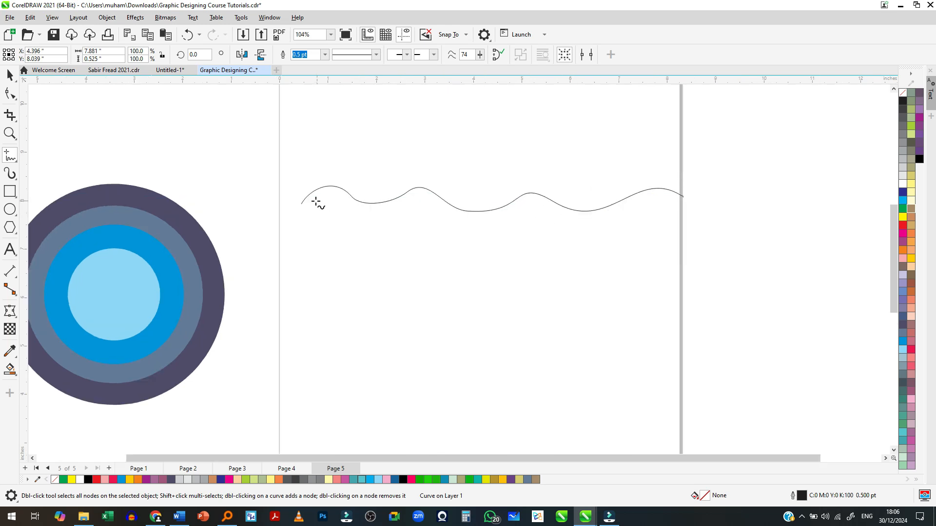
key("space")
scroll(427, 190, "down", 1)
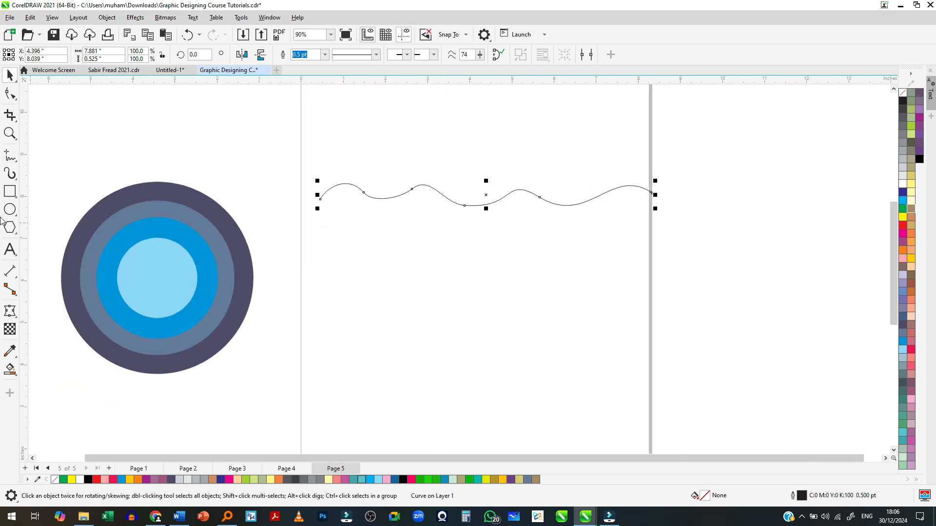
- Draw two closed Freehand teardrops side by side below the wavy line, about 1.72 × 2.3 in and 1.54 × 2.45 in
left_click(9, 156)
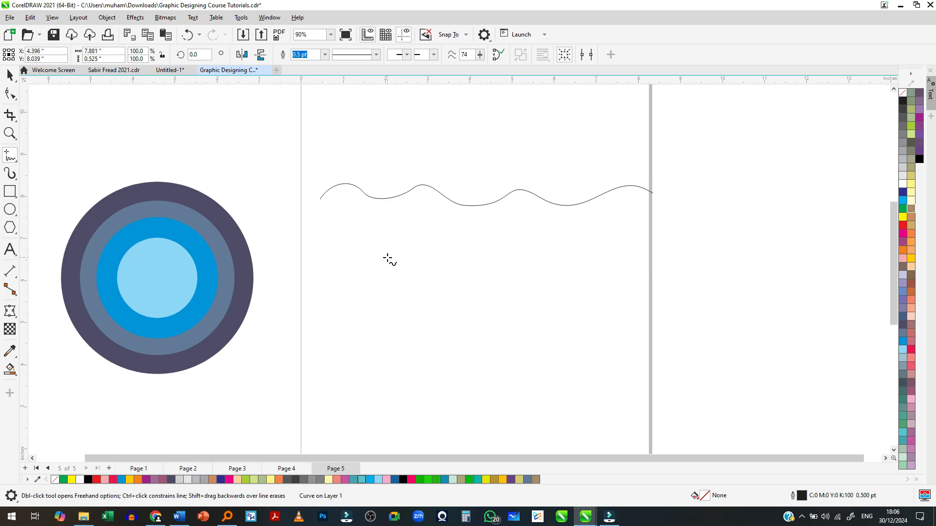
mouse_move(409, 243)
left_mouse_down()
mouse_move(395, 297)
mouse_move(406, 317)
mouse_move(440, 335)
mouse_move(461, 324)
mouse_move(468, 303)
mouse_move(457, 281)
mouse_move(409, 242)
left_mouse_up()
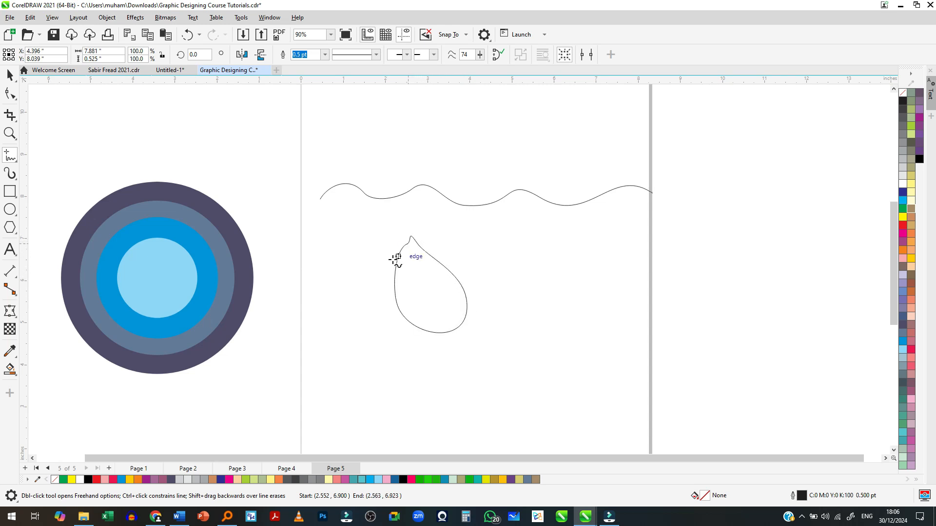
scroll(440, 303, "up", 1)
scroll(420, 252, "down", 1)
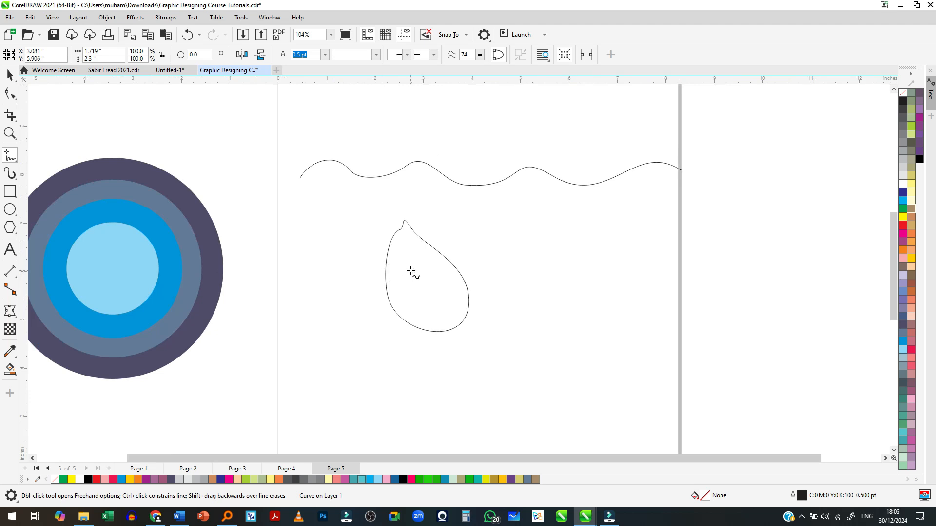
scroll(405, 271, "up", 1)
mouse_move(567, 222)
left_mouse_down()
mouse_move(543, 290)
mouse_move(553, 337)
mouse_move(607, 345)
mouse_move(627, 304)
mouse_move(567, 216)
left_mouse_up()
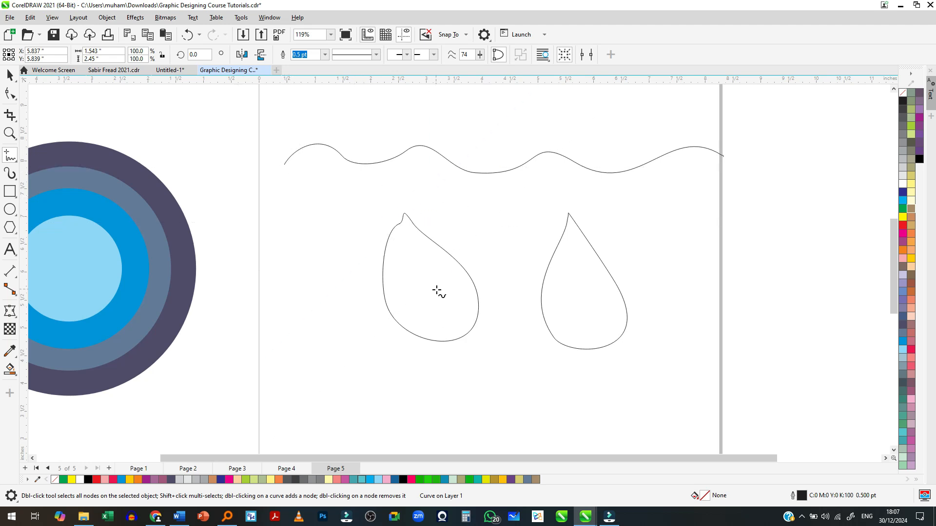
- Fill the right-hand teardrop with cyan C:100 M:0 Y:0 K:0
key("space")
left_click(416, 146)
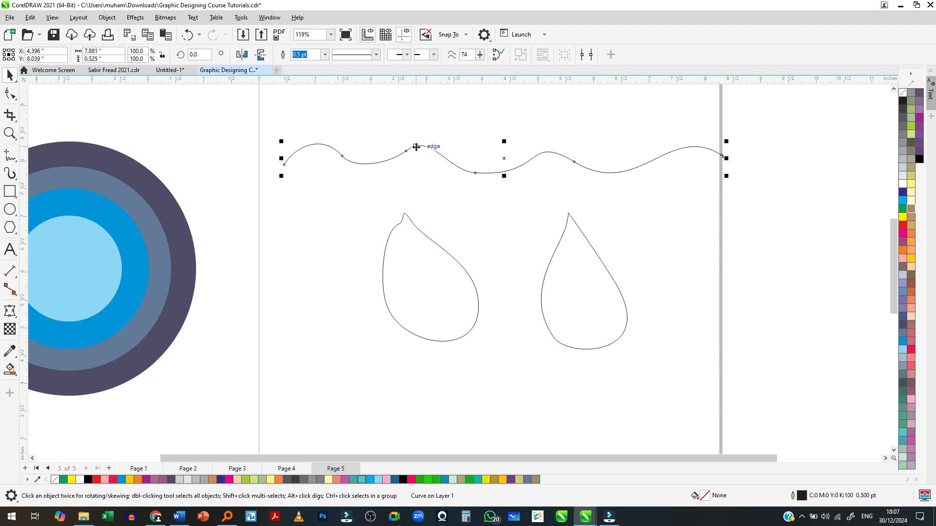
left_click(573, 303)
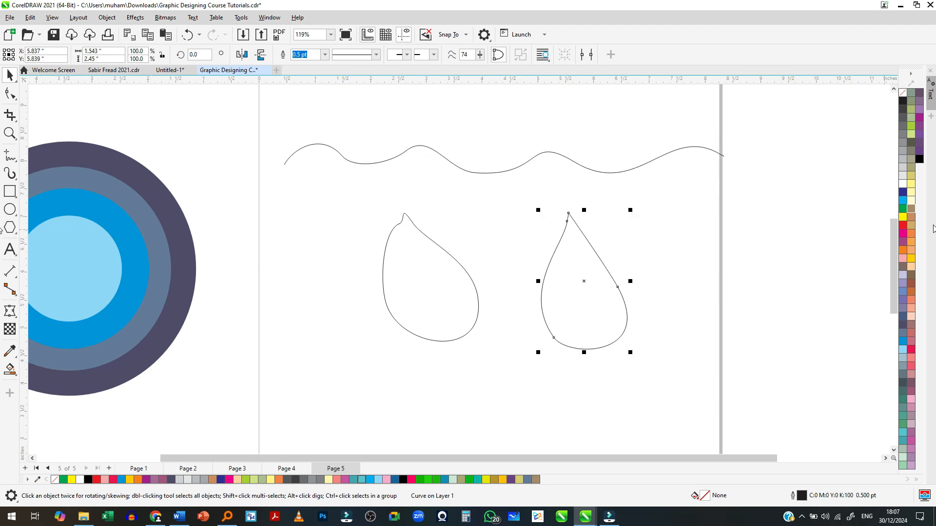
left_click(902, 202)
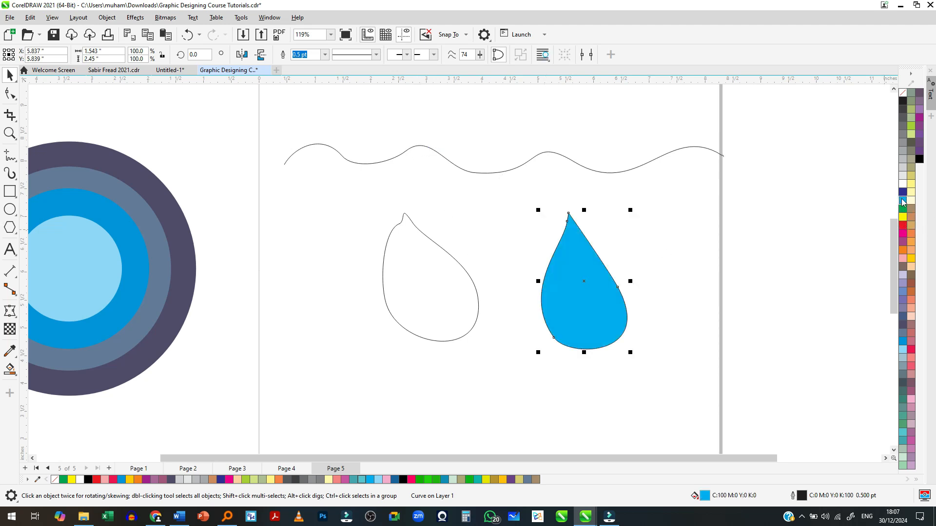
- Scale the wavy line down proportionally from its lower right corner to about 7.29 in wide
scroll(642, 325, "up", 1)
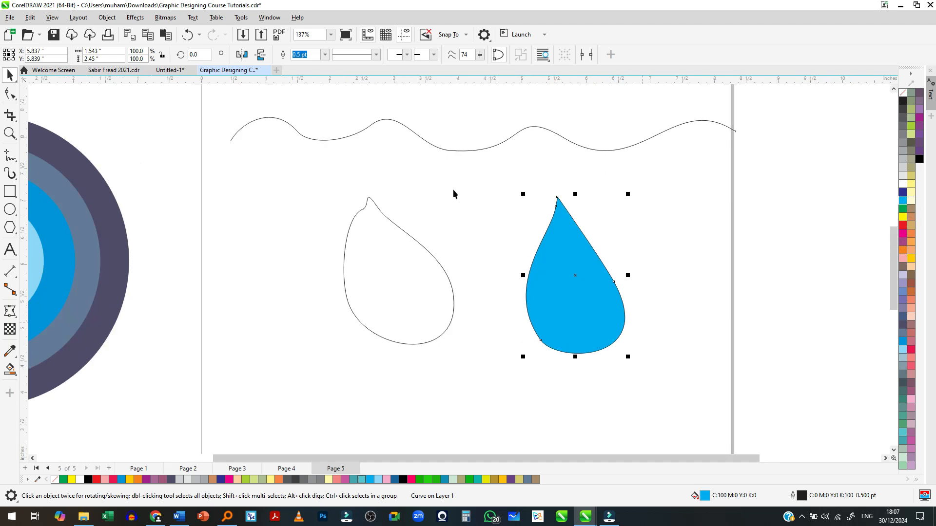
left_click(449, 152)
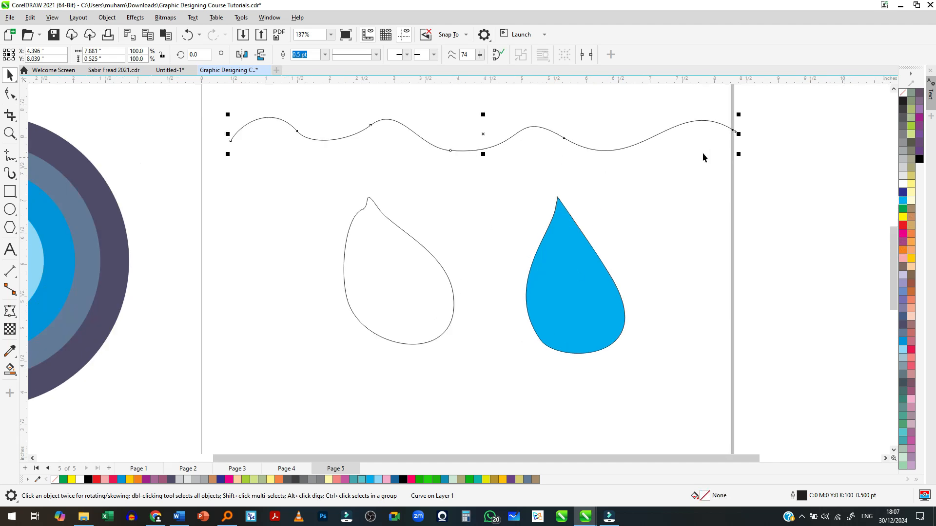
left_click_drag(739, 154, 701, 152)
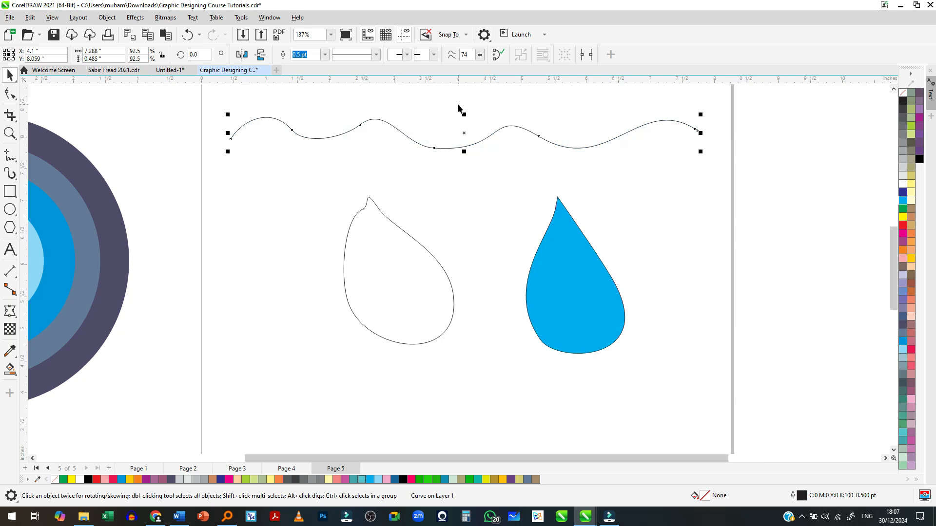
- Draw two horizontal straight Freehand segments above the wavy line, a short dash about 0.09 in and a line about 5.31 in long
scroll(403, 130, "down", 3)
scroll(367, 125, "up", 1)
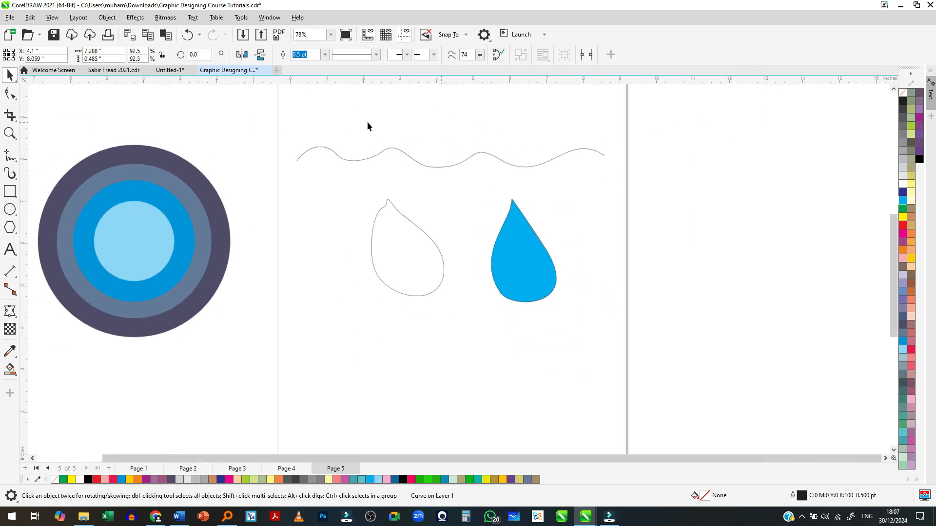
left_click(10, 155)
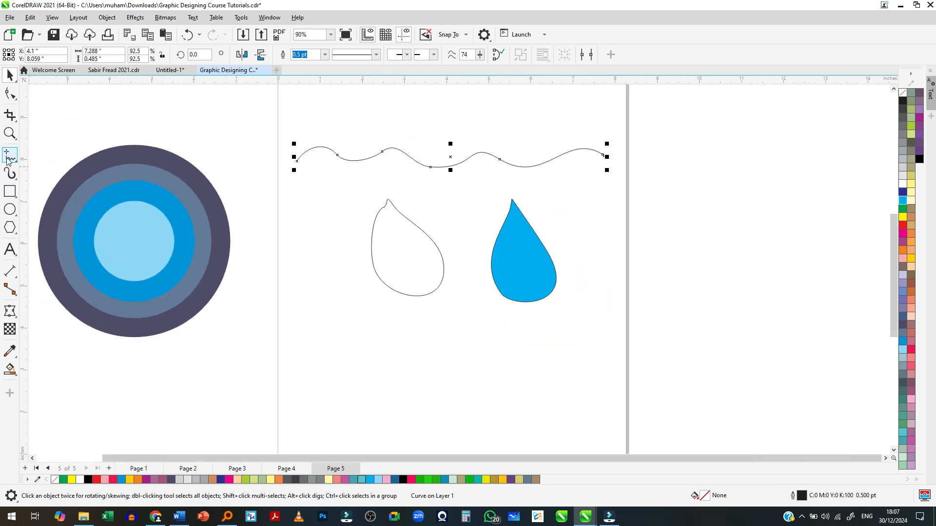
left_click(309, 118)
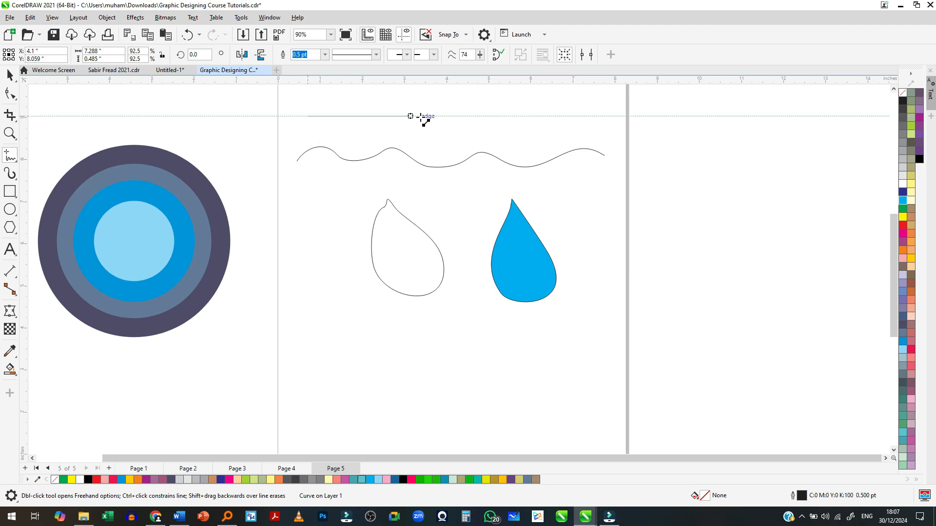
left_click(303, 116)
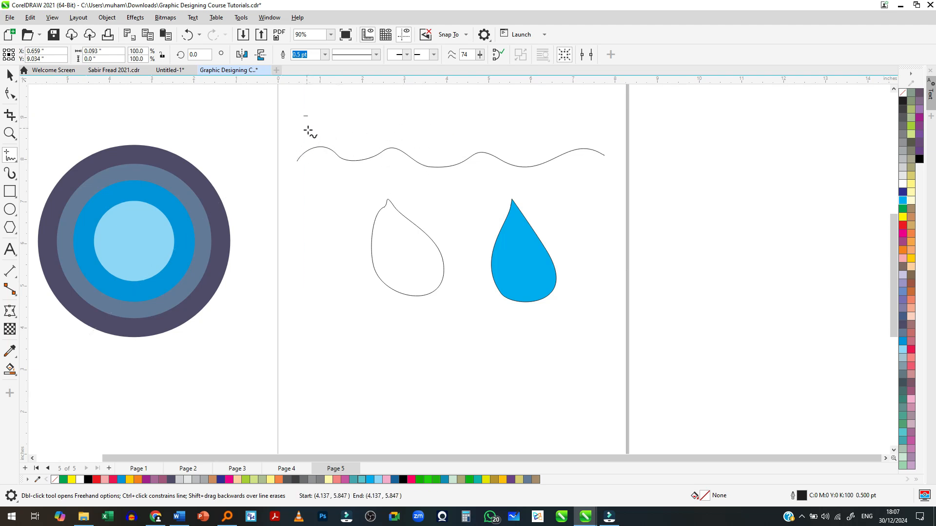
left_click(343, 117)
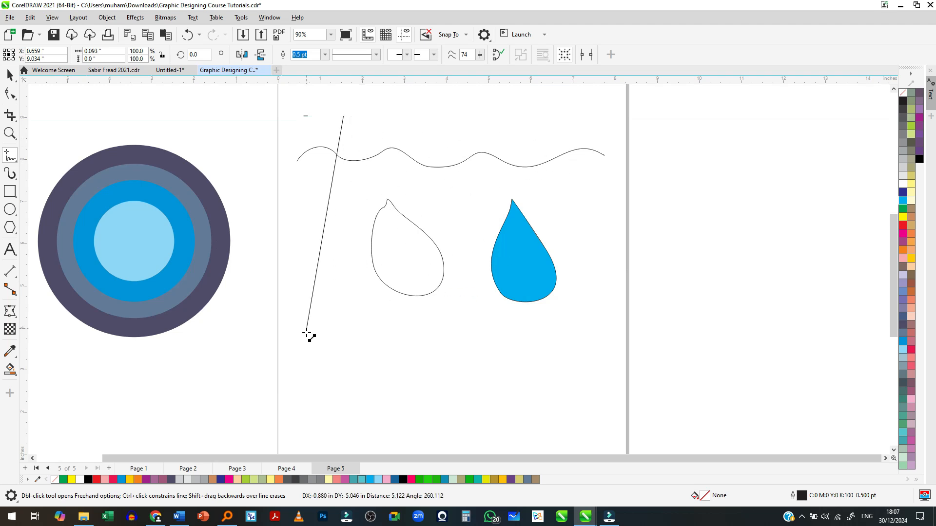
left_click(567, 116)
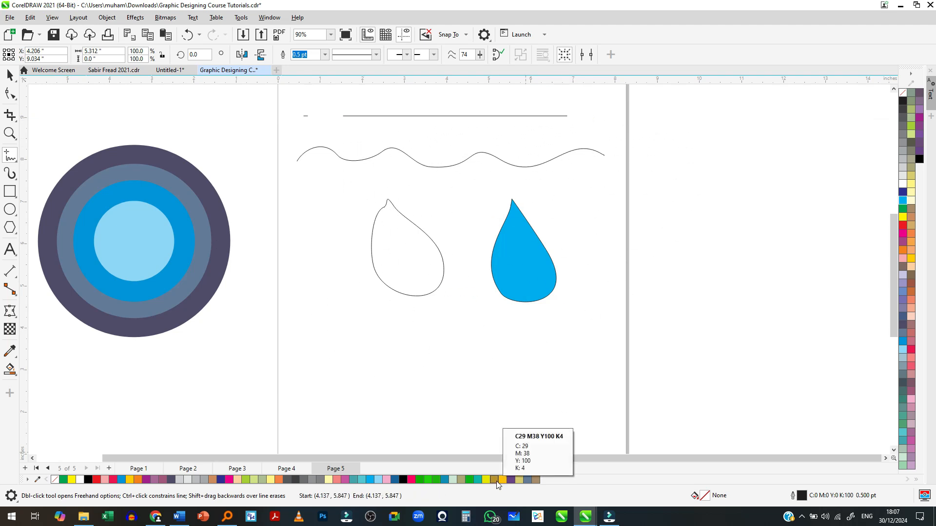
- Draw an open Freehand spiral about 2.21 × 1.81 in and move it below the wavy line, beside the unfilled teardrop
scroll(429, 401, "down", 1)
scroll(375, 268, "up", 1)
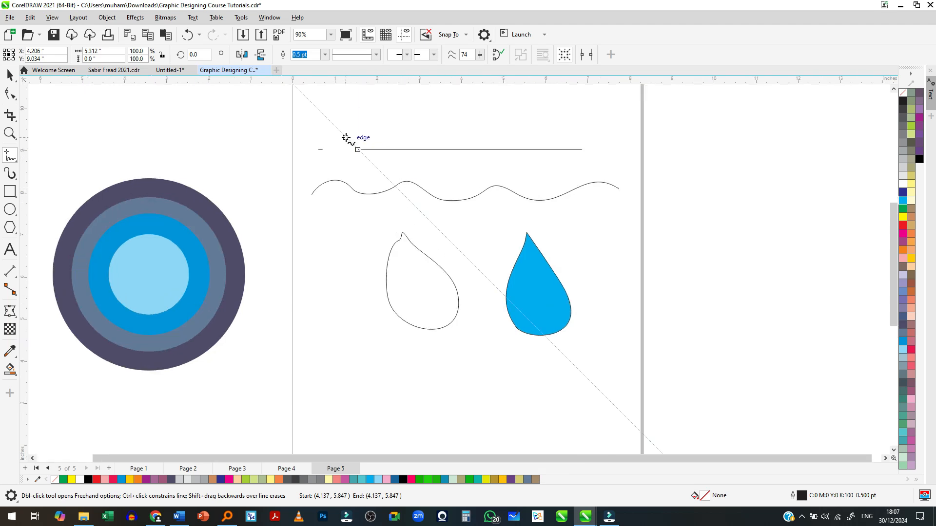
mouse_move(346, 137)
left_mouse_down()
mouse_move(343, 178)
mouse_move(379, 171)
mouse_move(385, 151)
mouse_move(376, 130)
mouse_move(363, 127)
mouse_move(335, 134)
mouse_move(322, 168)
mouse_move(341, 189)
mouse_move(379, 193)
mouse_move(406, 159)
mouse_move(388, 124)
mouse_move(357, 118)
mouse_move(312, 145)
left_mouse_up()
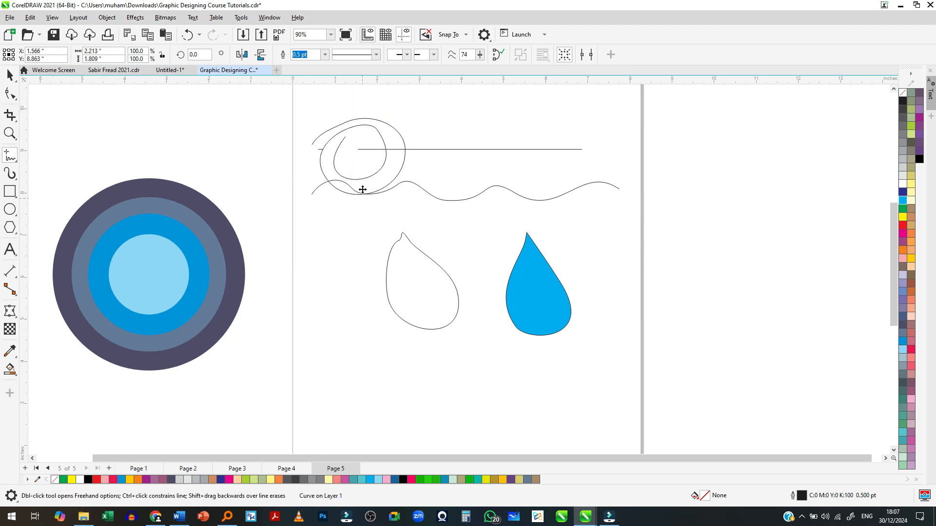
key("space")
mouse_move(359, 182)
left_mouse_down()
mouse_move(356, 232)
mouse_move(335, 283)
mouse_move(341, 266)
left_mouse_up()
- Set the length of the long straight line above the wavy line to 2 in
scroll(336, 259, "up", 2)
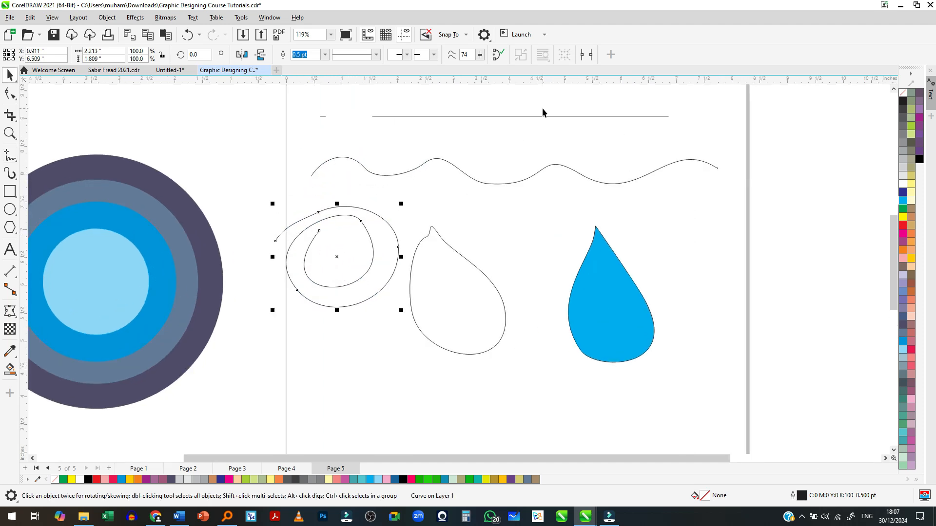
scroll(543, 107, "up", 1)
left_click(542, 115)
left_click(540, 118)
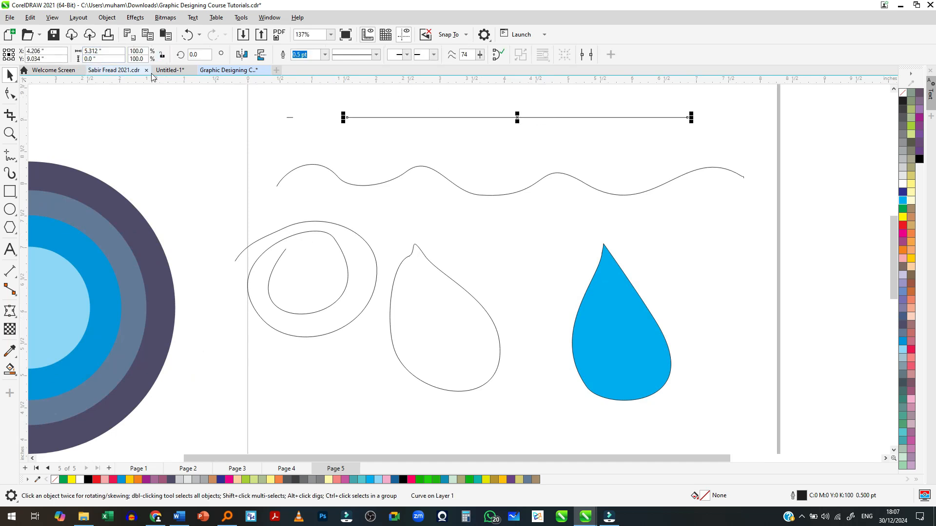
scroll(385, 236, "down", 1)
scroll(499, 141, "up", 1)
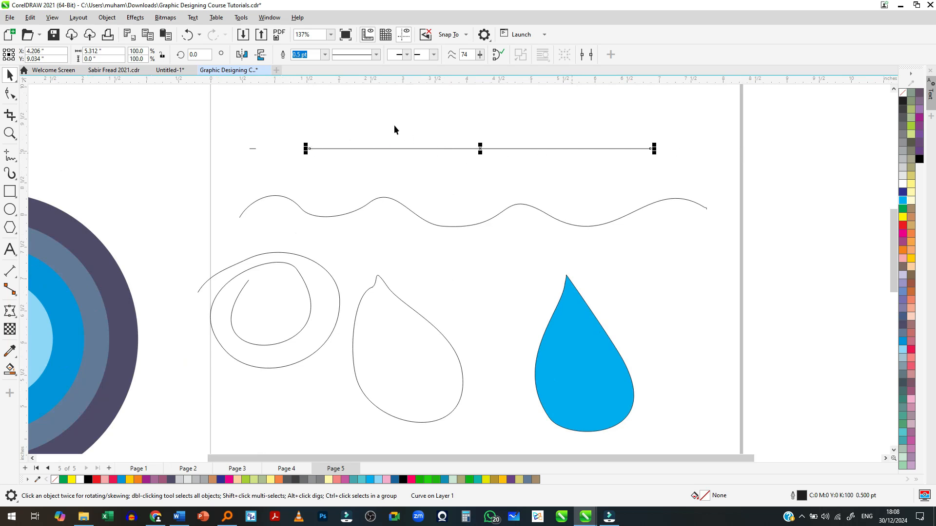
left_click(373, 130)
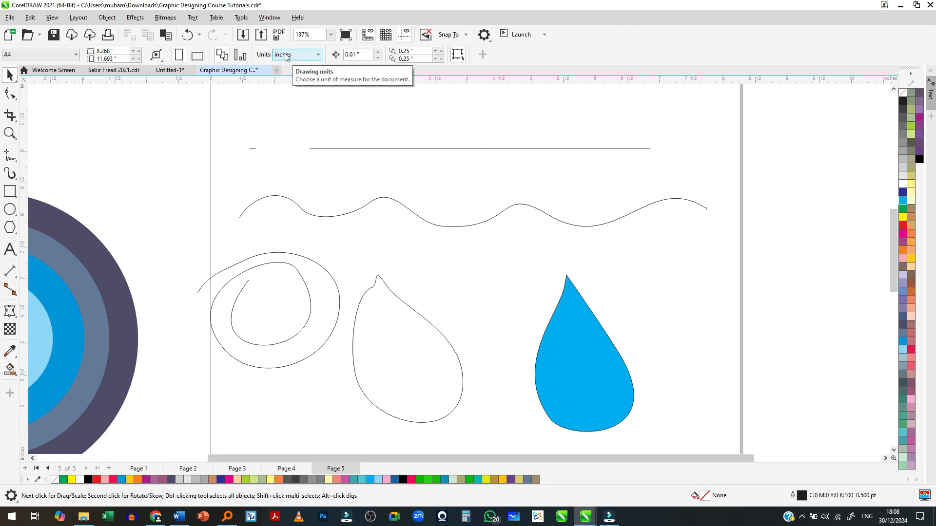
left_click(336, 149)
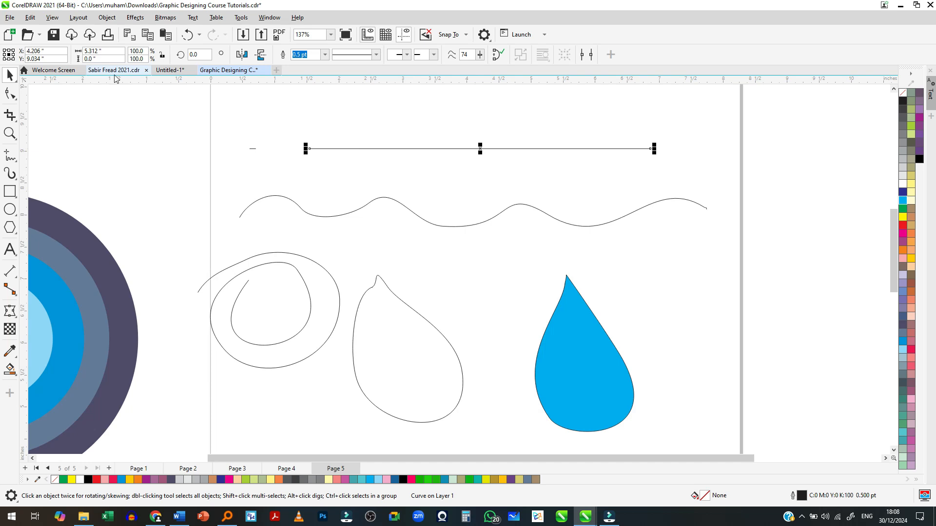
double_click(97, 52)
type("2")
key("Return")
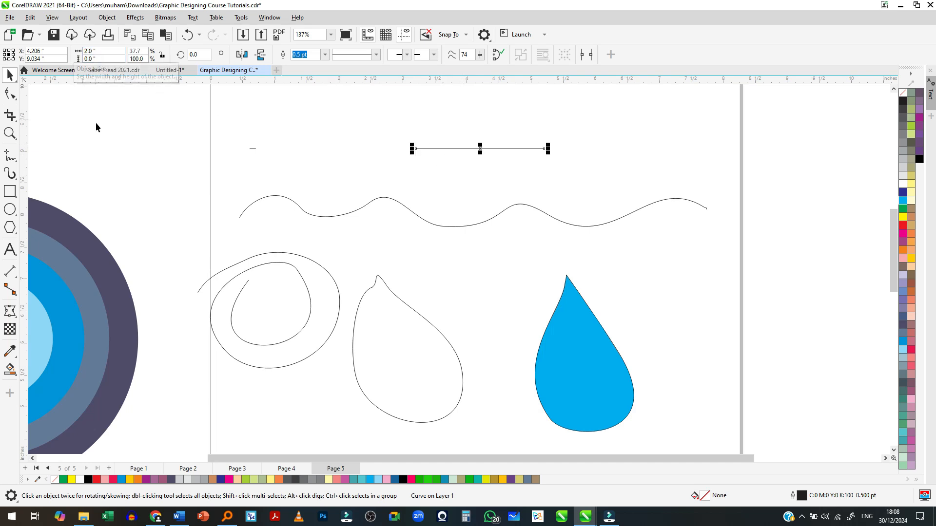
- Move the straight line up near the page's top edge, centred at about X 2.98 in, Y 10.5 in
scroll(454, 220, "down", 2)
scroll(471, 195, "up", 1)
left_click_drag(470, 185, 425, 132)
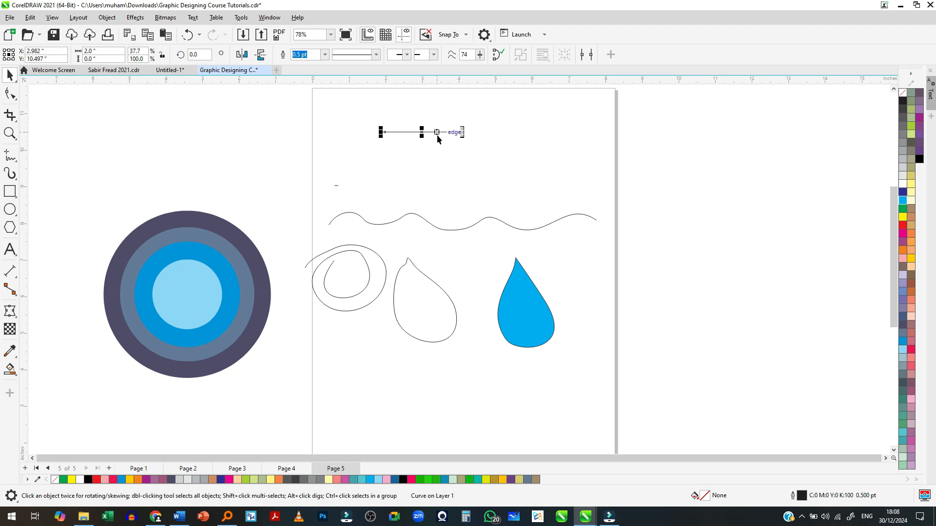
scroll(437, 162, "down", 1)
scroll(434, 168, "up", 1)
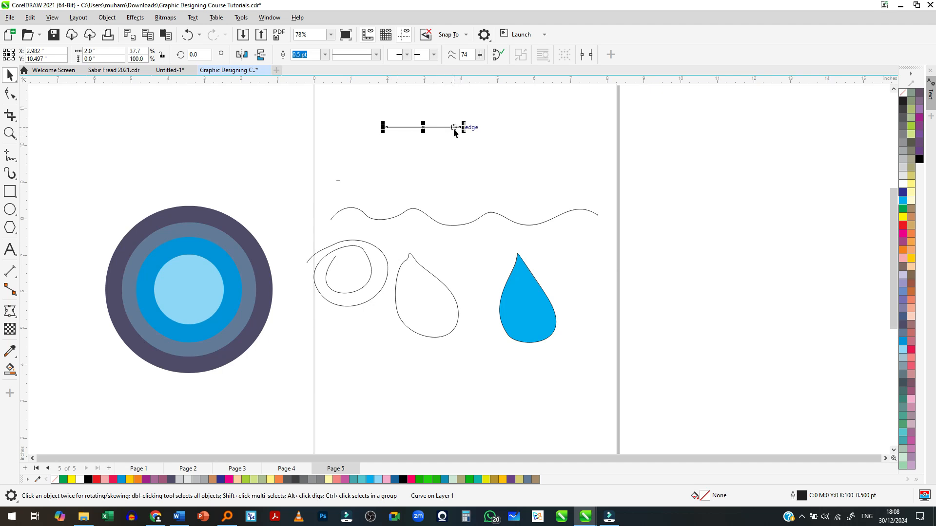
scroll(454, 131, "up", 2)
left_click(458, 166)
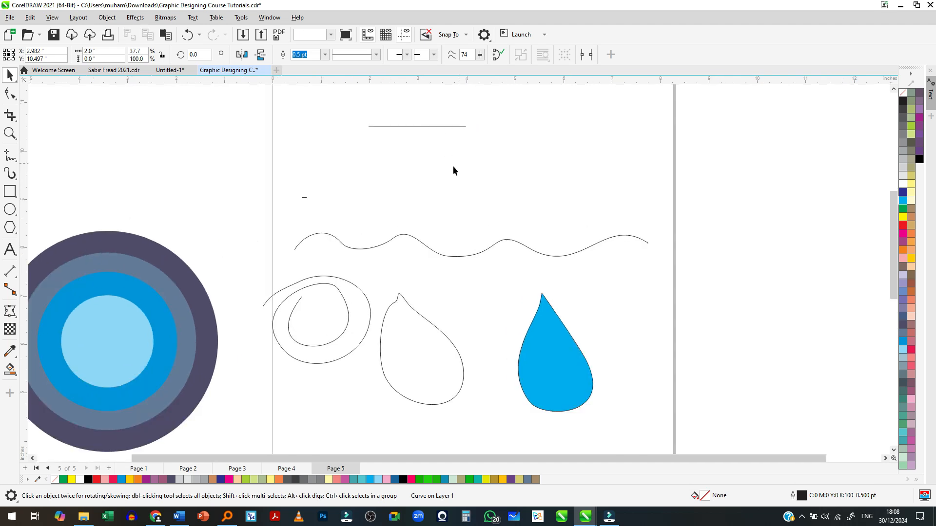
scroll(444, 168, "down", 2)
scroll(438, 153, "up", 1)
- Give the straight line near the page top a 4.0 pt outline width and a dashed line style
left_click(433, 142)
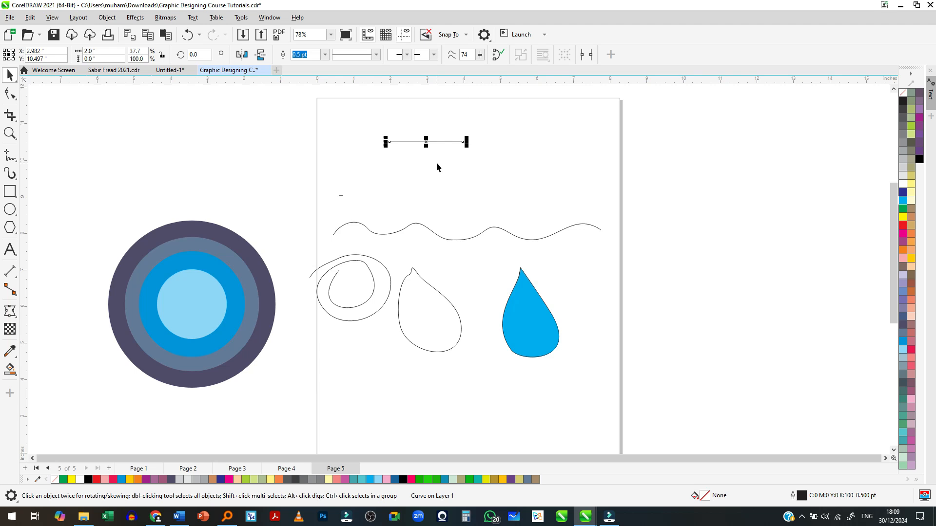
scroll(434, 162, "up", 2)
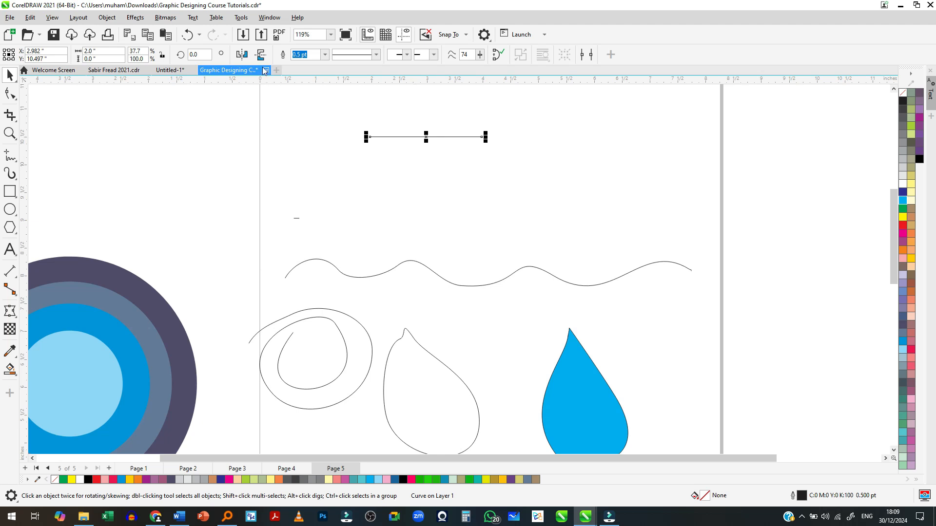
left_click(325, 54)
left_click(315, 123)
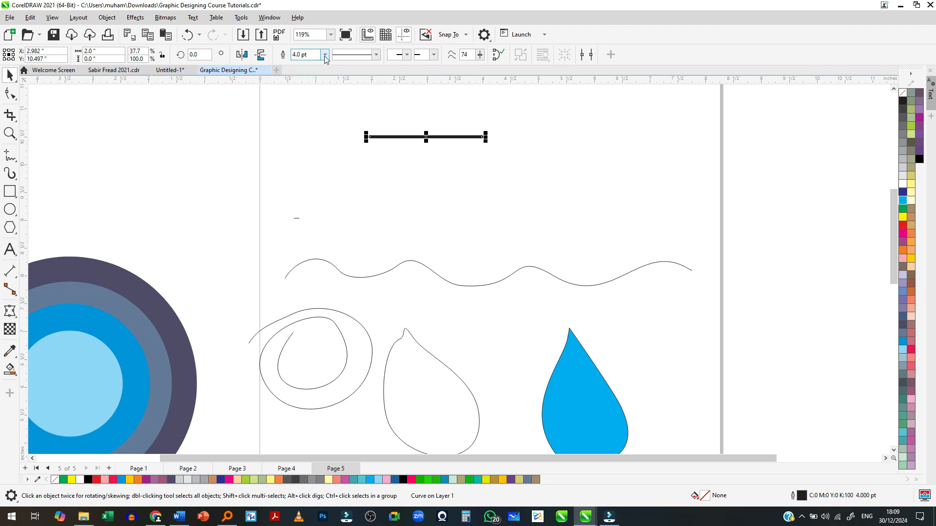
left_click(376, 54)
left_click(368, 113)
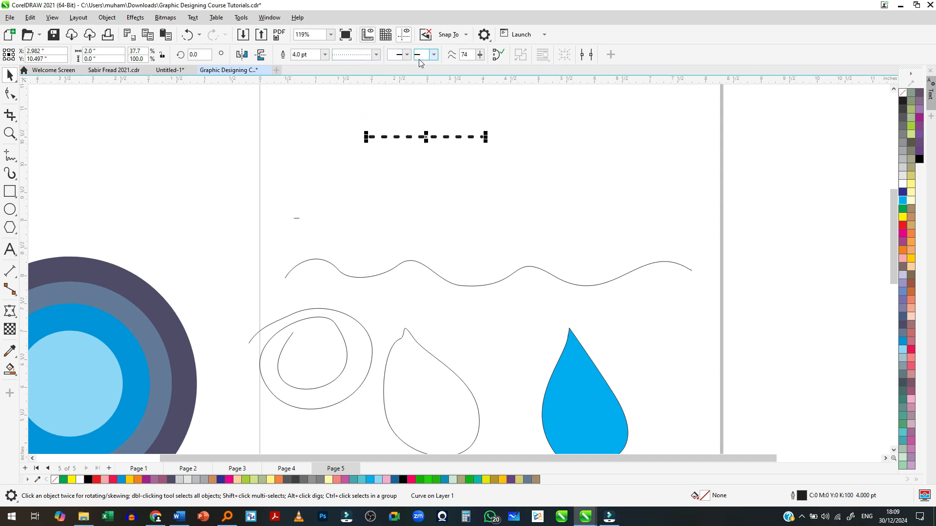
- Lengthen the dashed line rightward to about 3.14 in and add an open V-shaped arrowhead to its right end
scroll(445, 122, "up", 2)
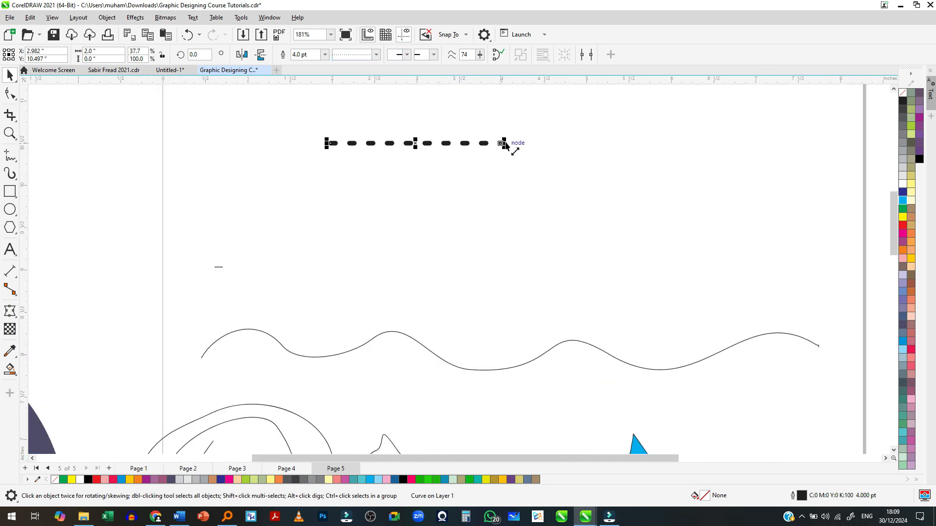
left_click_drag(503, 145, 601, 143)
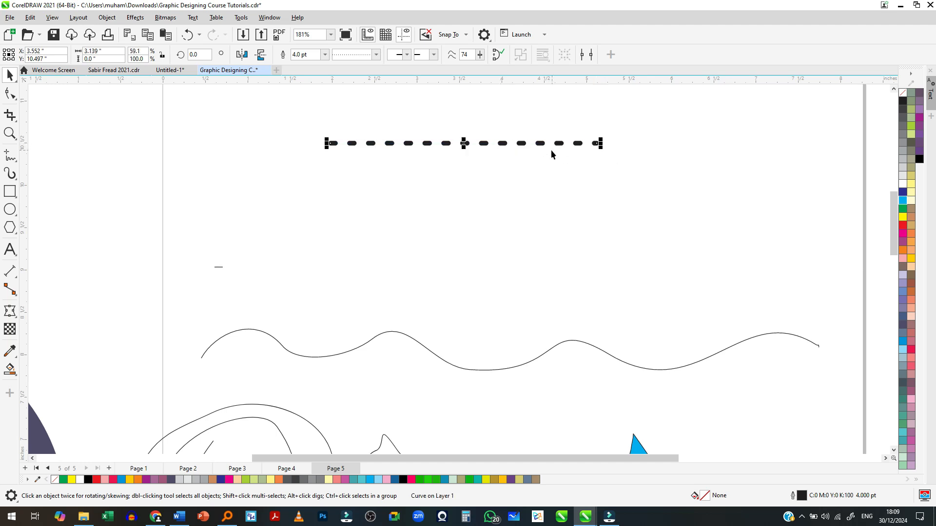
left_click(433, 54)
left_click(450, 75)
- Colour the dashed arrow's outline red, C:0 M:100 Y:100 K:0
scroll(600, 142, "up", 2)
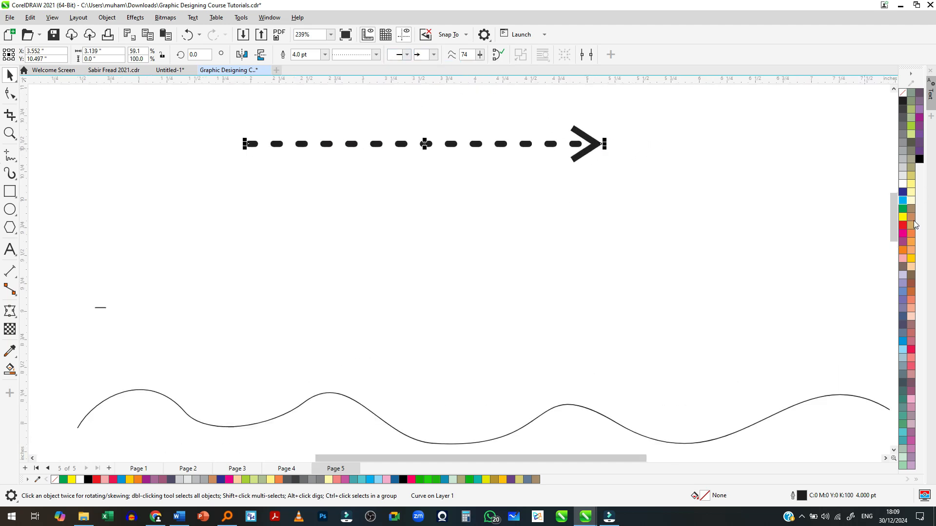
right_click(905, 225)
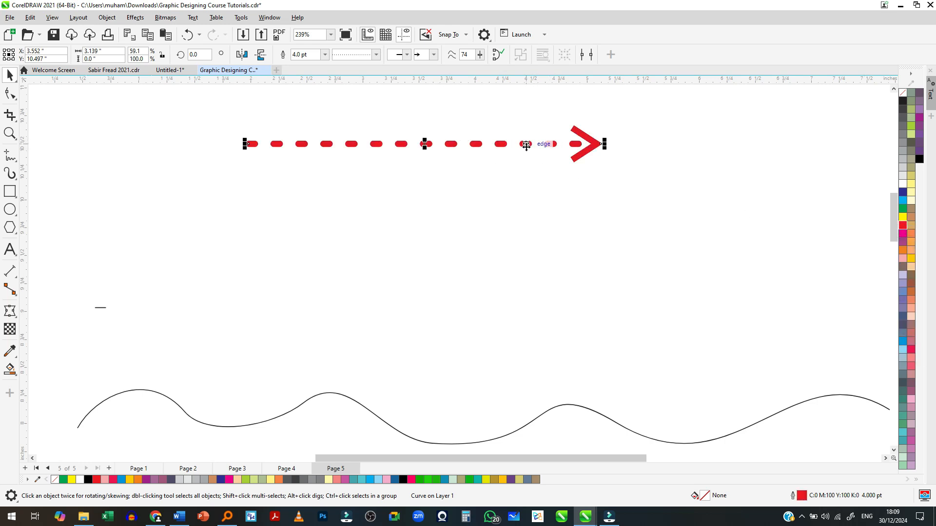
right_click(903, 227)
left_click(903, 231)
- Add Arrowhead 10 to the start of the red dashed line and set its outline width to 2.0 pt
left_click(399, 57)
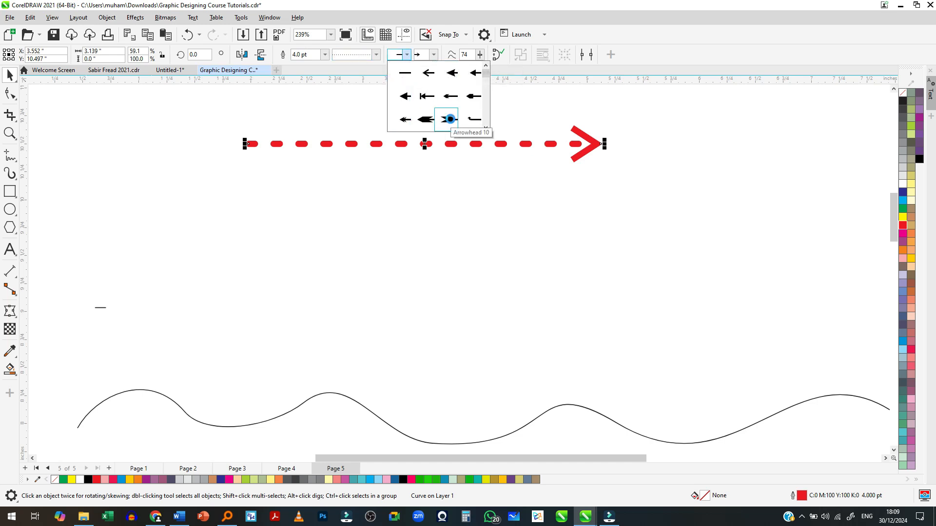
left_click(450, 120)
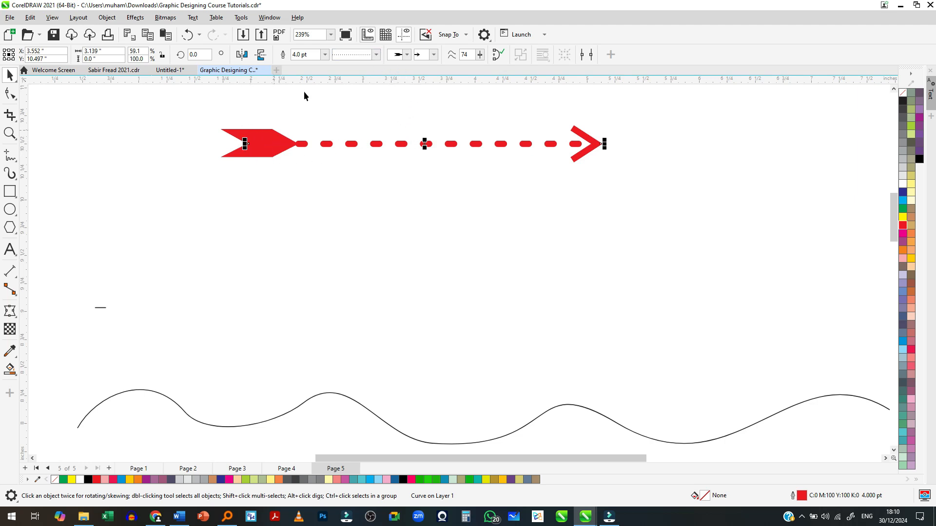
left_click(325, 54)
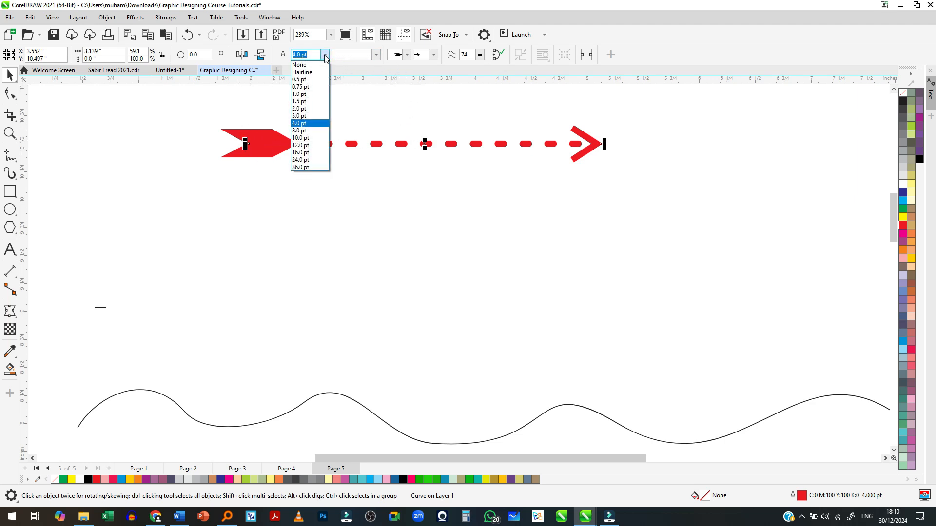
left_click(317, 108)
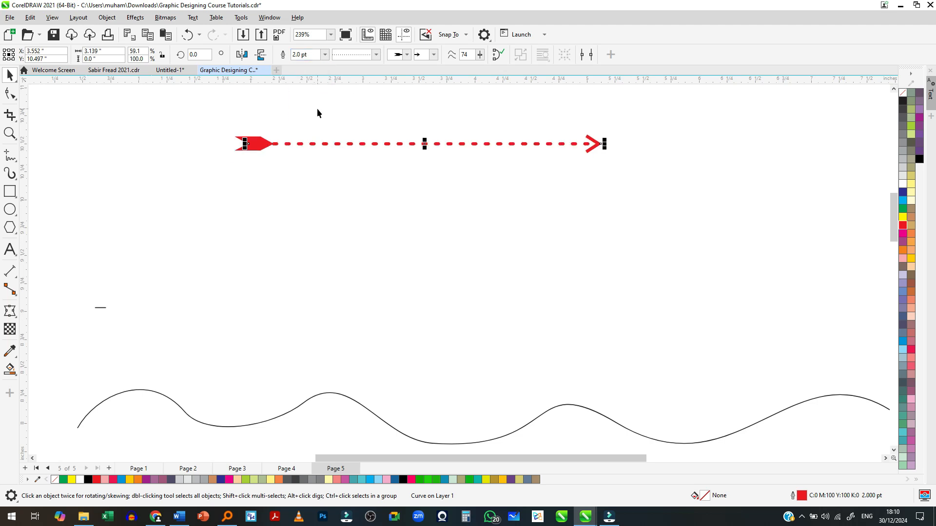
- Set the red dashed arrow's outline width to 12.0 pt and lengthen the arrow rightward to about 6.23 in
left_click(325, 54)
left_click(317, 147)
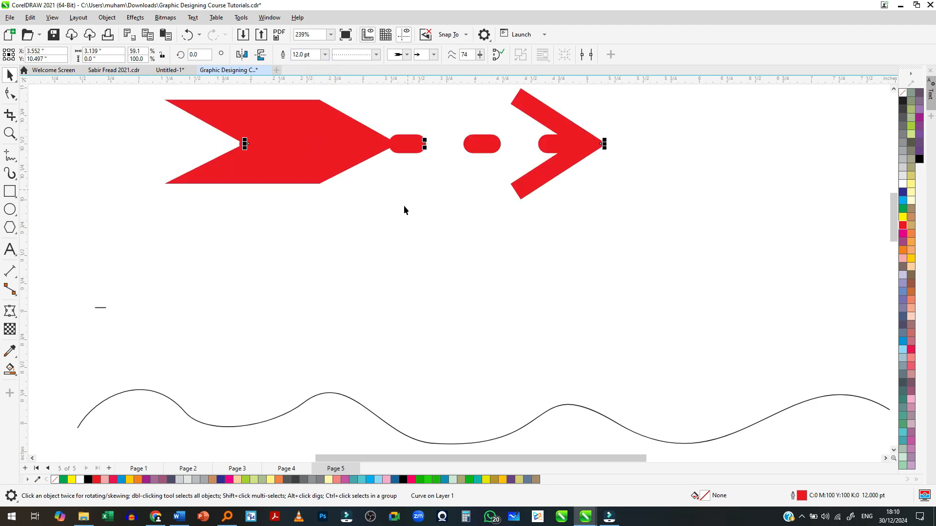
scroll(404, 199, "down", 2)
left_click_drag(538, 169, 769, 180)
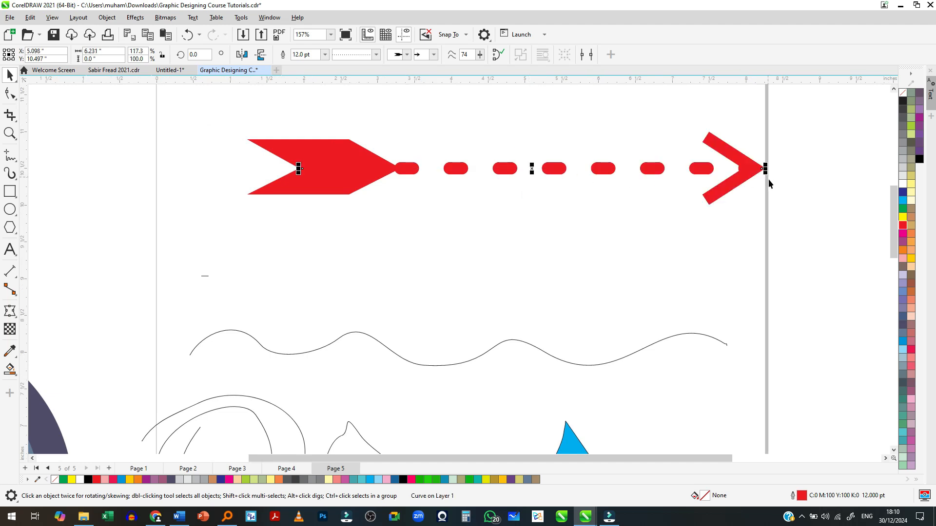
- Reduce the red dashed arrow's outline width to 3.0 pt and move the arrow left and slightly down
left_click(325, 54)
left_click(307, 122)
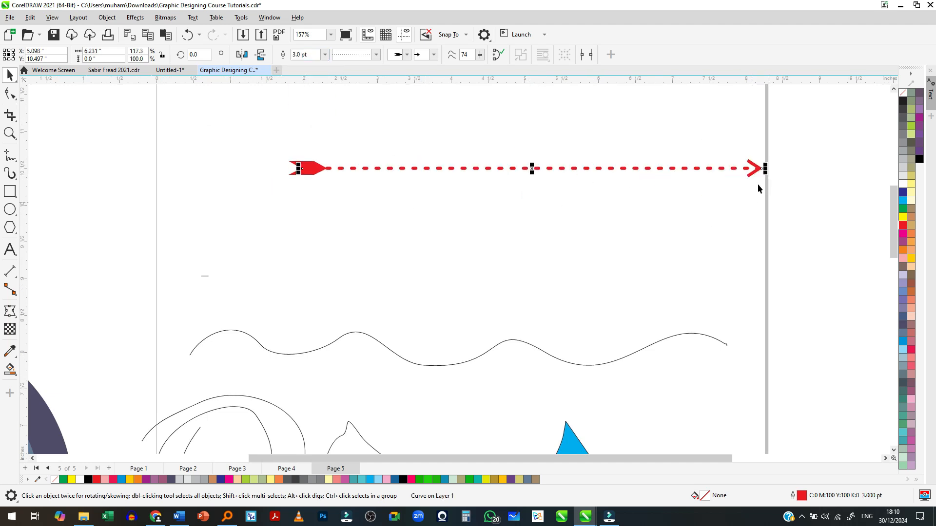
left_click_drag(719, 169, 630, 190)
scroll(586, 247, "down", 3)
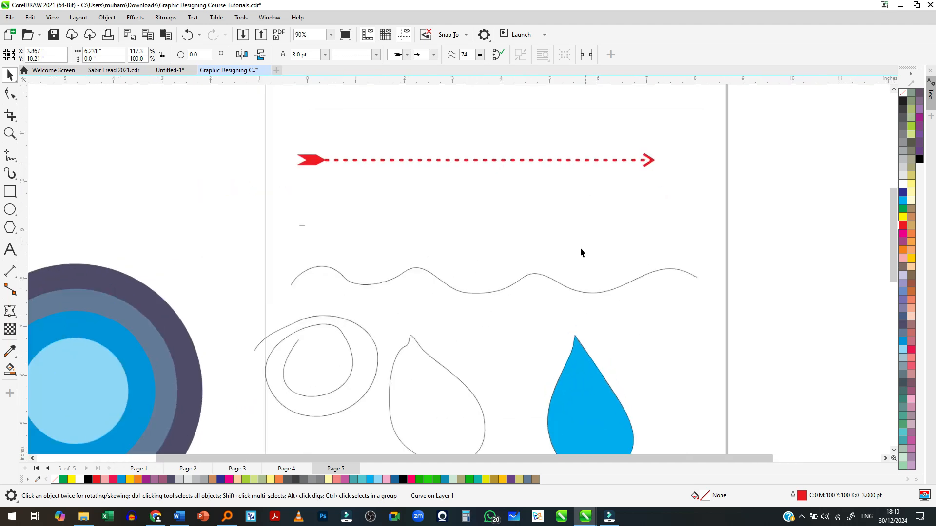
- Shift the wavy curve slightly down and move the spiral curve into the space between the red arrow and the wavy curve
scroll(531, 247, "up", 2)
left_click(531, 253)
left_click_drag(531, 253, 529, 268)
left_click(345, 383)
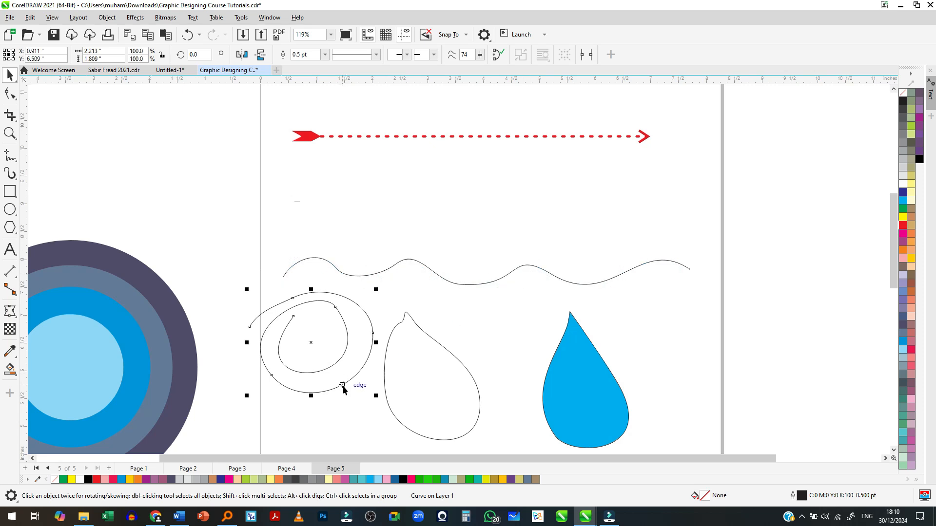
left_click_drag(345, 383, 507, 249)
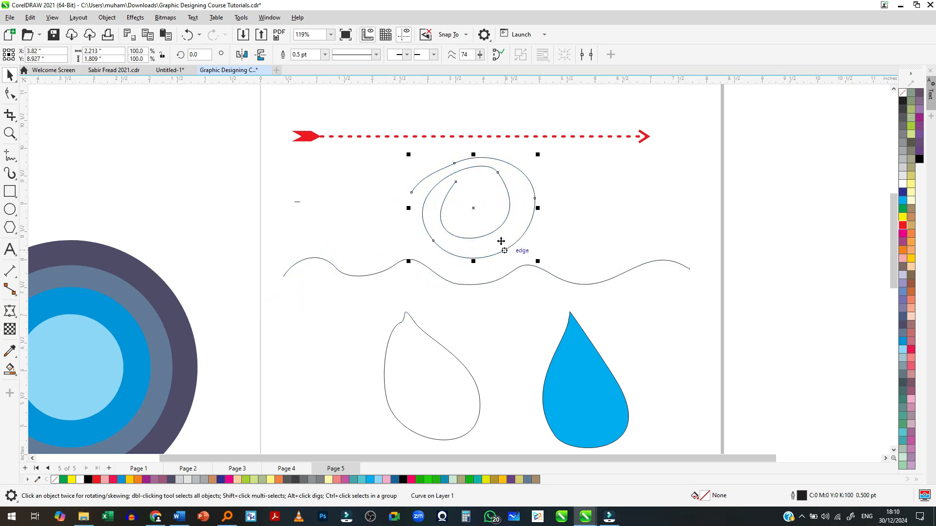
- Give the spiral curve a 3.0 pt outline coloured green, C:100 M:0 Y:100 K:0
left_click(324, 55)
left_click(314, 112)
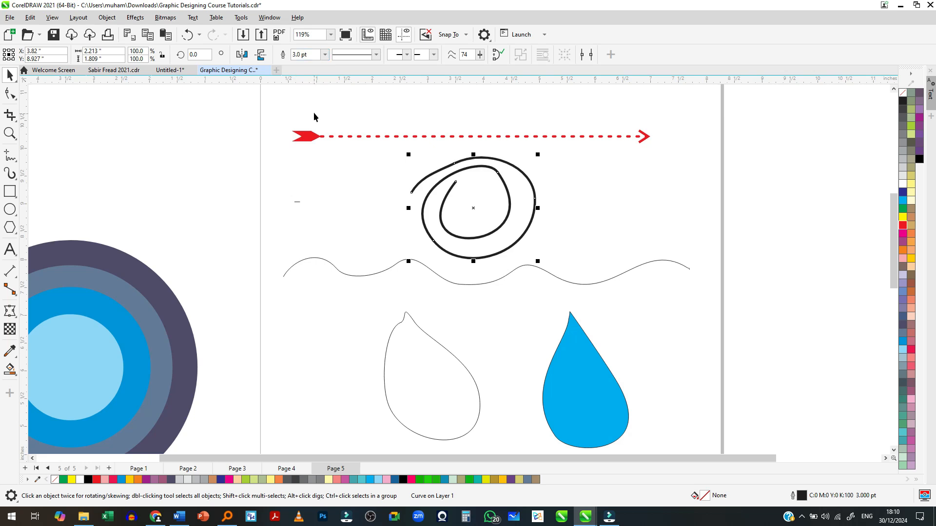
right_click(903, 209)
scroll(420, 128, "up", 1)
- Add a double-chevron arrowhead to the green spiral's outer end and an open V-shaped arrowhead to its inner end
left_click(434, 55)
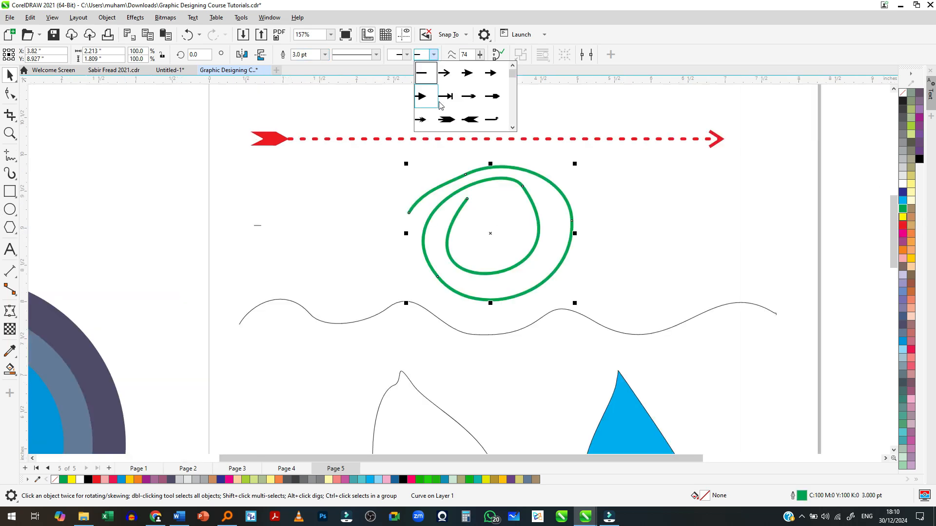
left_click(481, 110)
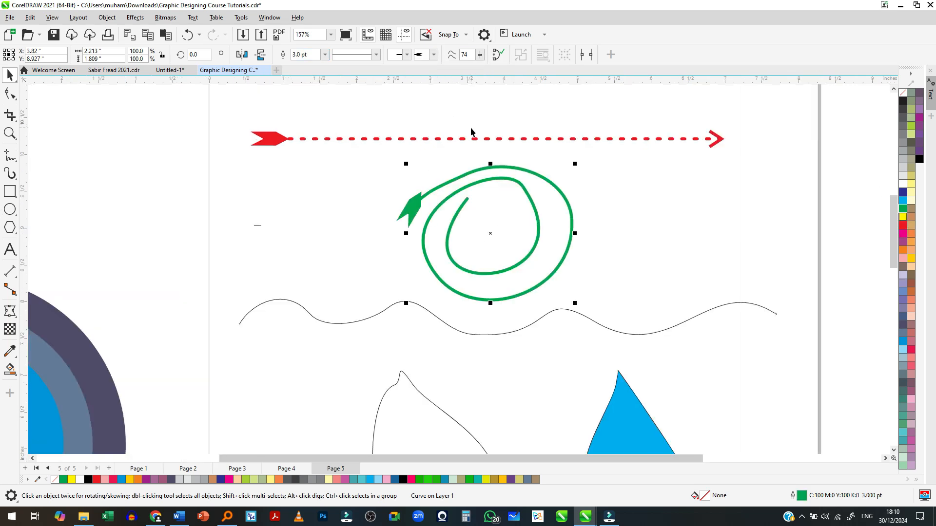
left_click(433, 54)
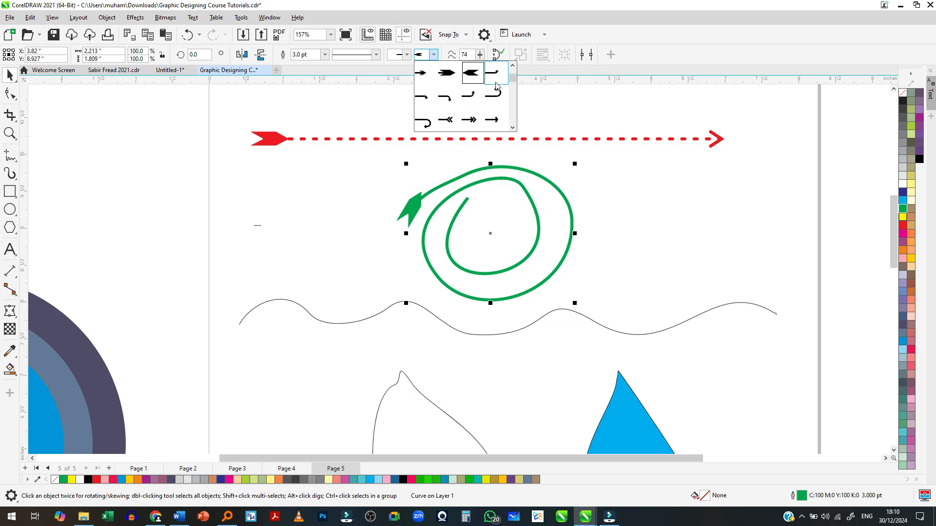
left_click(449, 121)
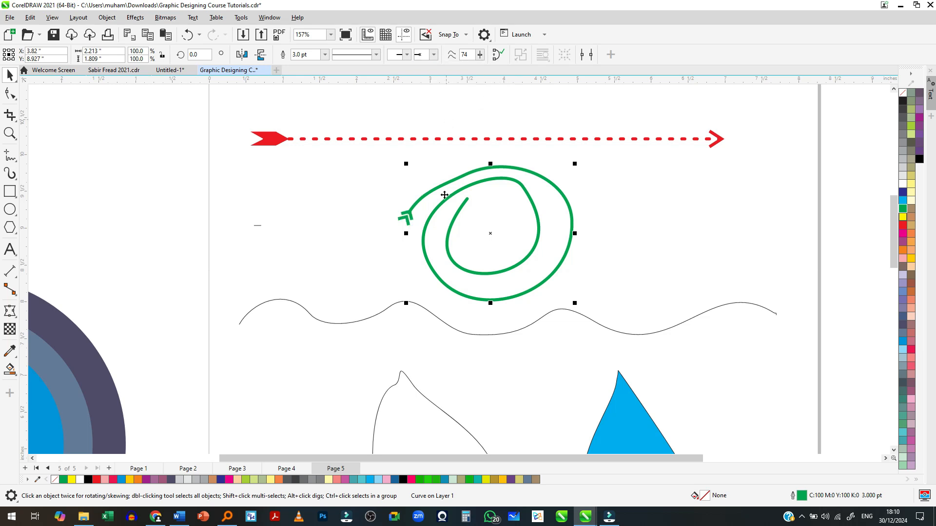
left_click(407, 54)
left_click(429, 77)
left_click(603, 222)
scroll(395, 188, "down", 2)
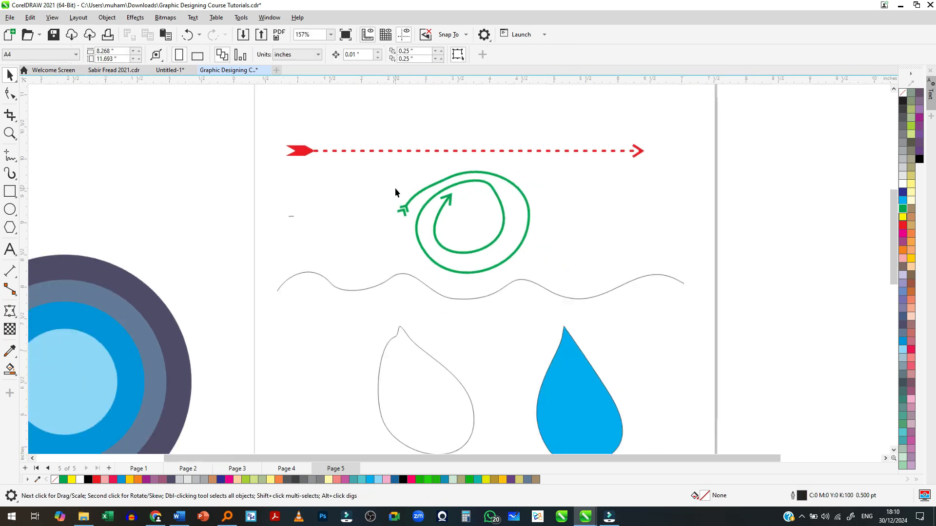
- Apply the same dashed line style as the red arrow to the green spiral's outline
left_click(495, 175)
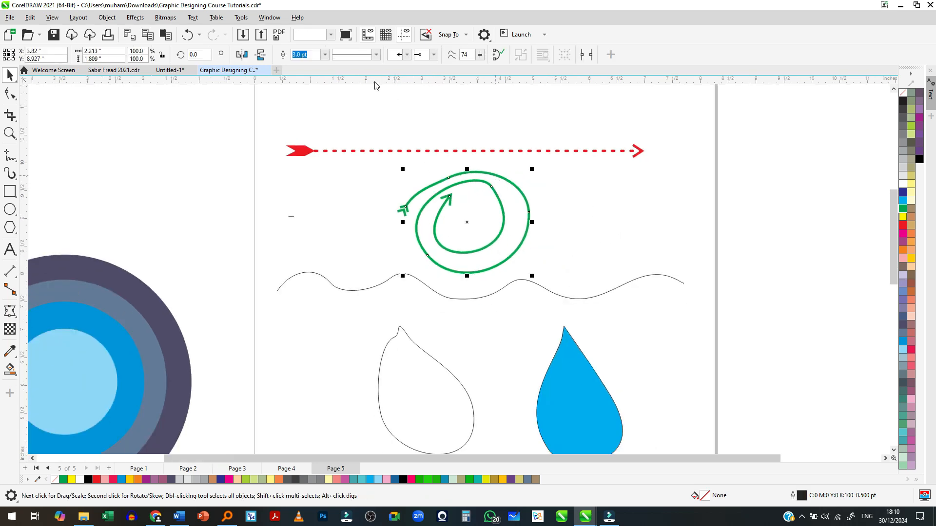
left_click(376, 54)
left_click(371, 98)
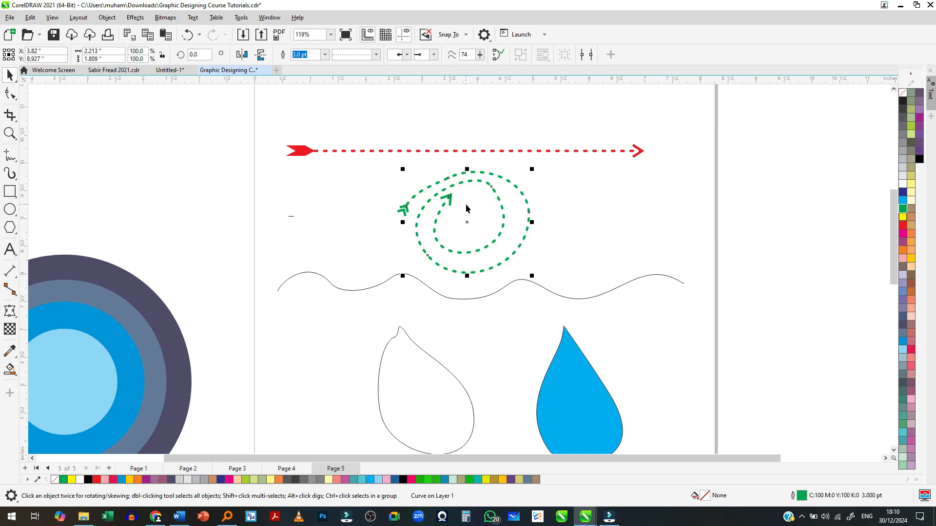
scroll(468, 207, "up", 2)
left_click(642, 212)
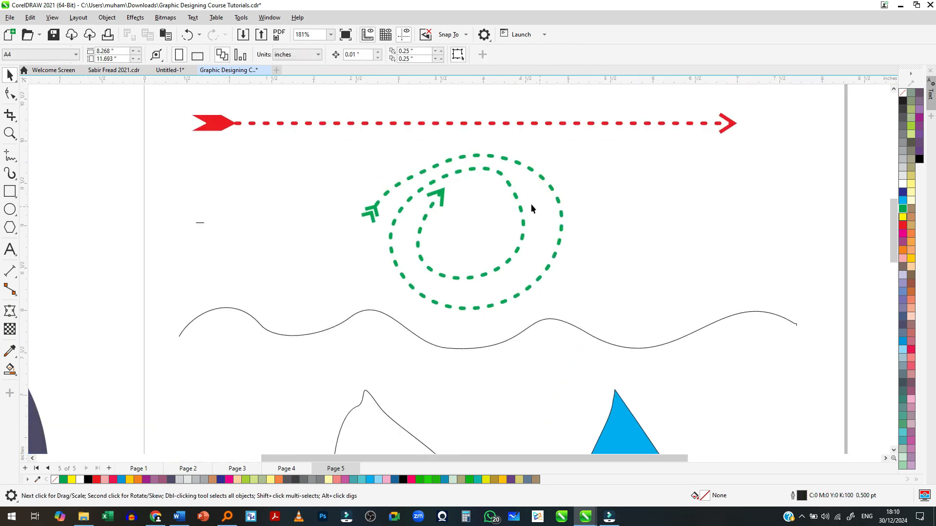
left_click(449, 349)
scroll(483, 331, "down", 5)
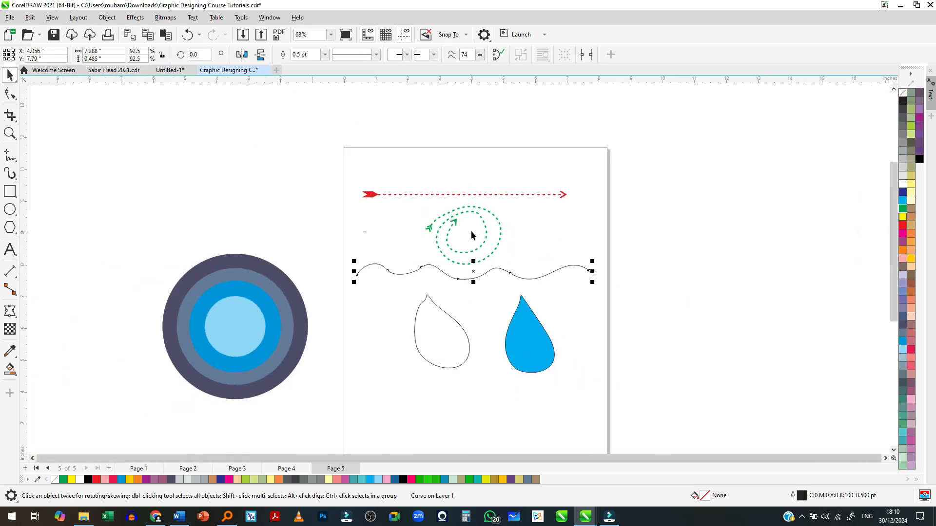
left_click(541, 342)
scroll(517, 337, "up", 3)
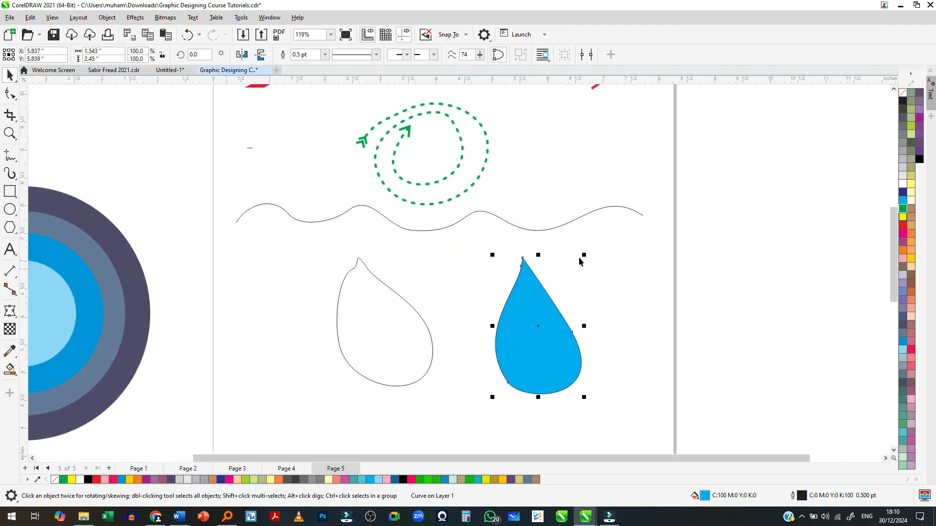
left_click(547, 226)
scroll(458, 167, "down", 2)
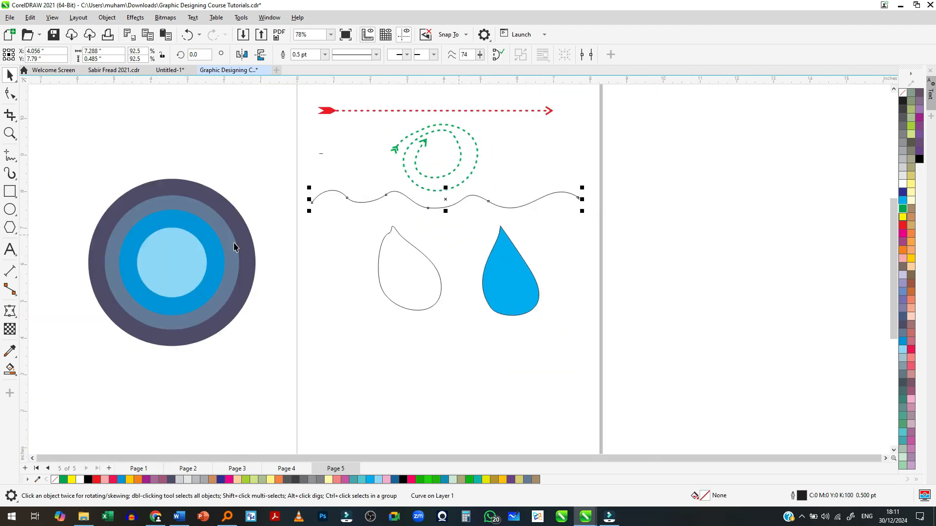
- Draw an open U-shaped Freehand curve about 2.17 in wide and 1.97 in high below the two drop shapes
left_click(10, 155)
scroll(406, 273, "down", 1)
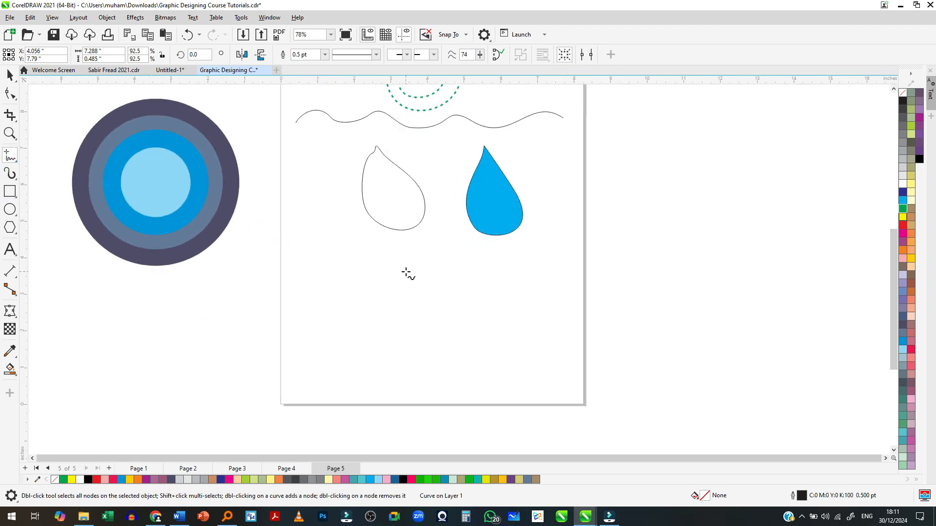
mouse_move(362, 283)
left_mouse_down()
mouse_move(360, 325)
mouse_move(396, 353)
mouse_move(422, 352)
mouse_move(431, 340)
mouse_move(420, 278)
left_mouse_up()
scroll(374, 339, "up", 4)
key("space")
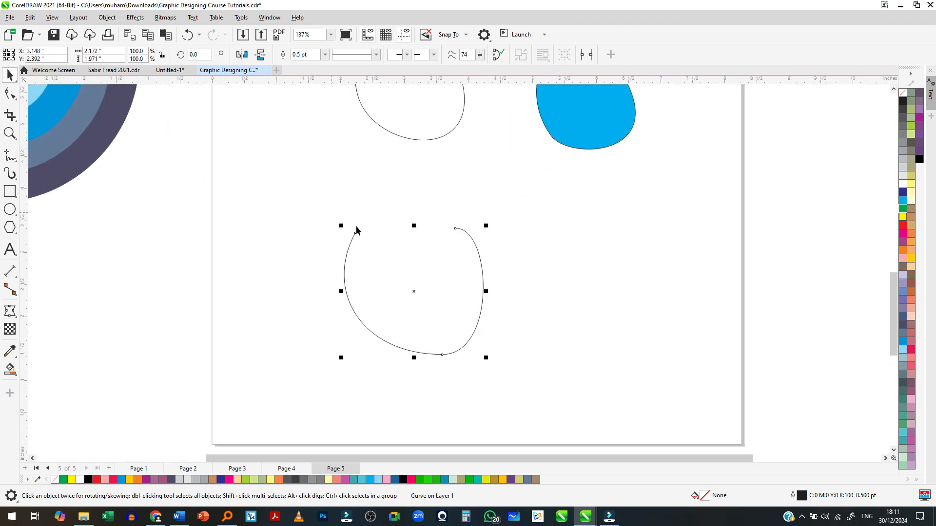
- Join the end nodes of the open U-shaped curve with Close curve
scroll(380, 237, "up", 2)
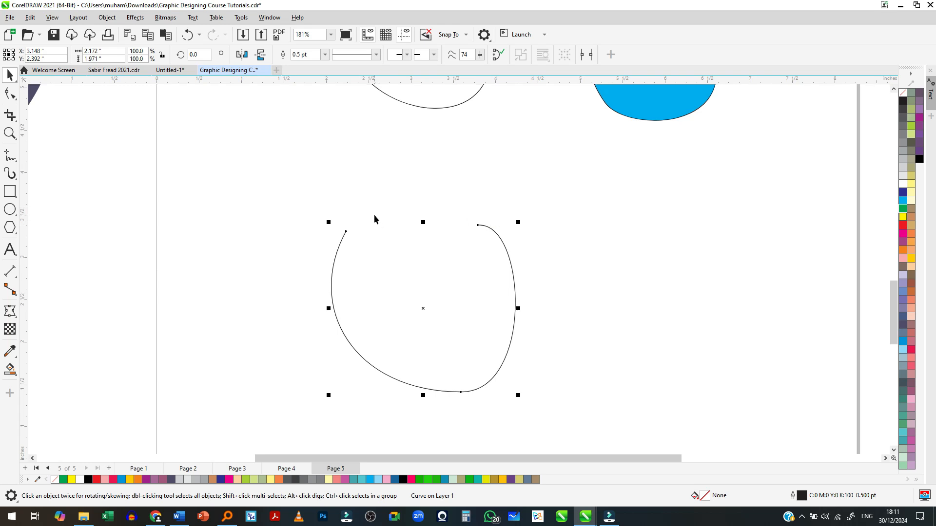
left_click(497, 56)
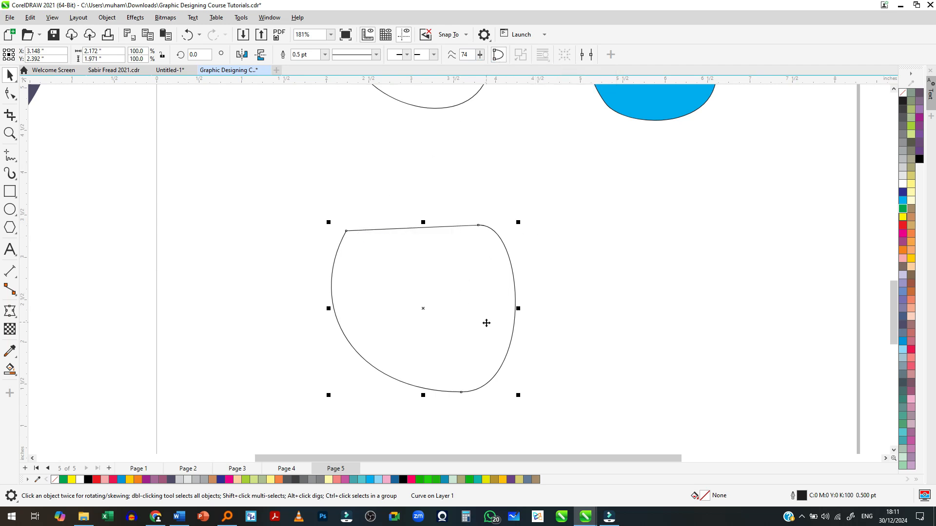
scroll(436, 336, "down", 2)
- Try closing the wavy curve and filling it red, C:0 M:100 Y:100 K:0, and undo these changes
left_click(469, 134)
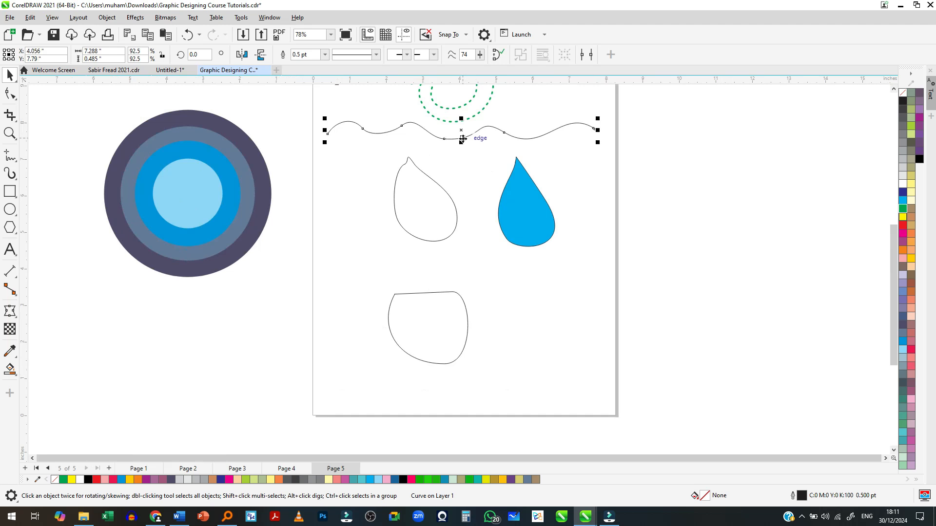
scroll(442, 166, "down", 1)
scroll(438, 156, "up", 2)
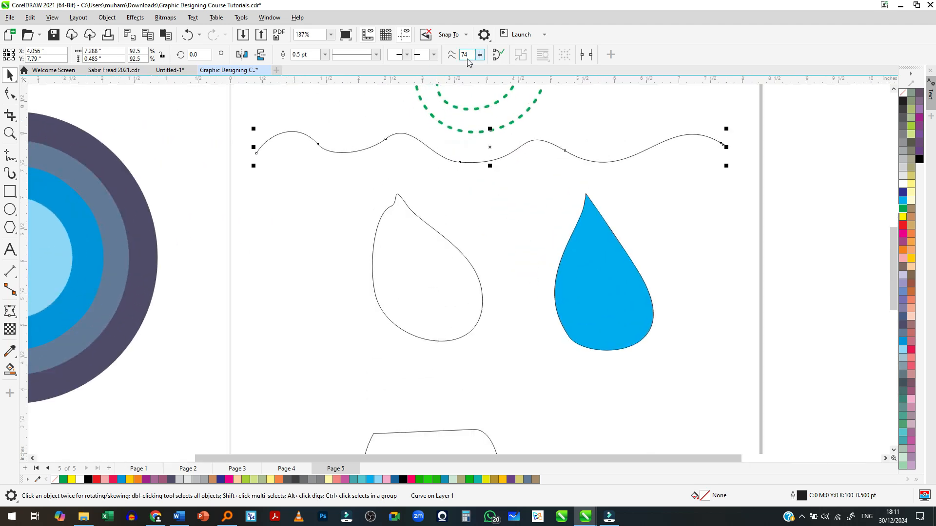
left_click(494, 57)
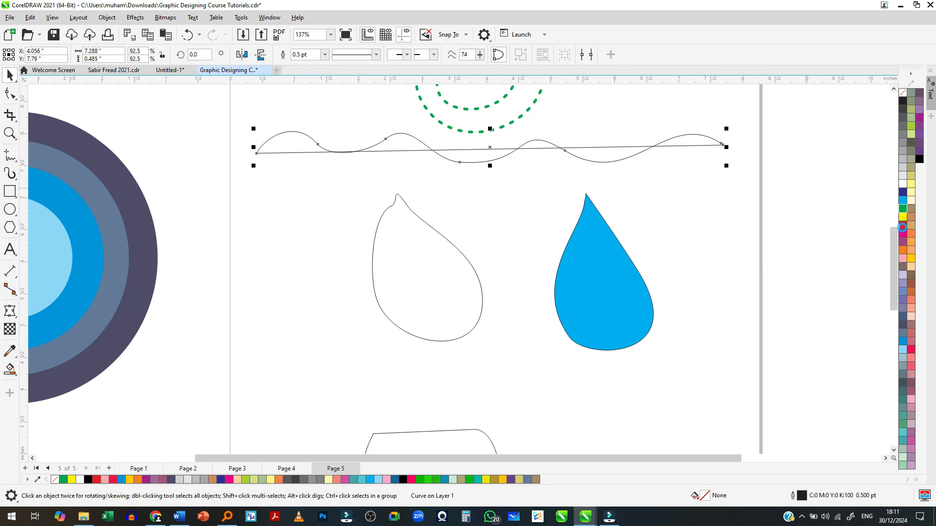
left_click(903, 226)
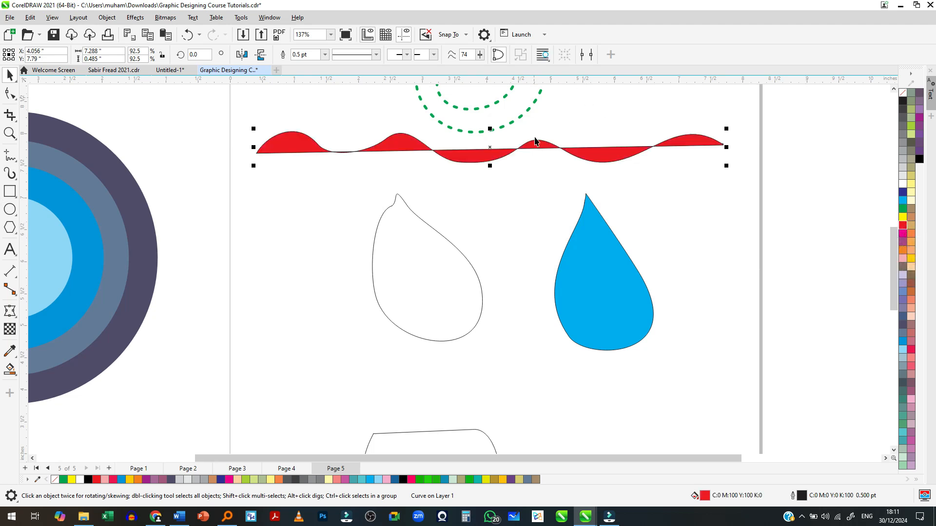
key("ctrl+z")
key("ctrl+z")
- Draw a slightly slanted straight line about 1.95 in wide above the open U-shaped curve with the Freehand tool
scroll(537, 150, "down", 3)
left_click(466, 293)
scroll(466, 293, "up", 3)
left_click(10, 155)
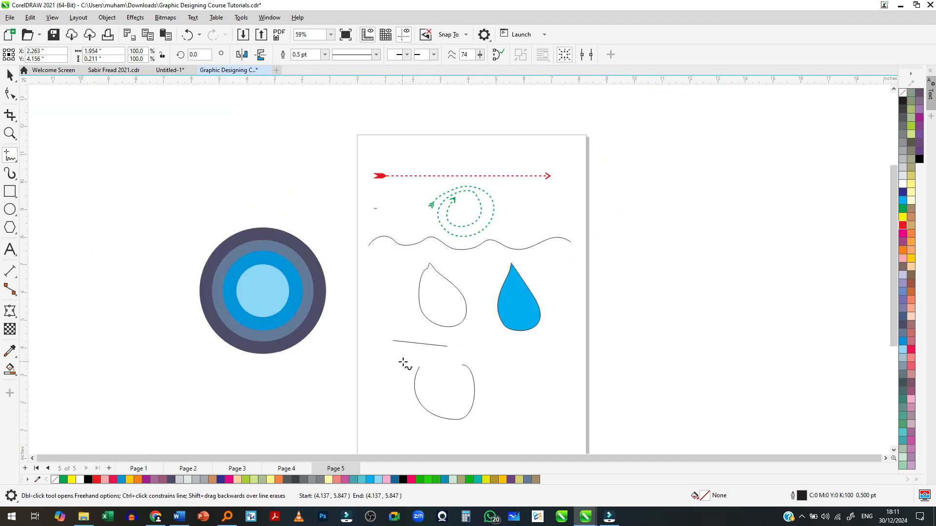
key("space")
- Move the open U-shaped curve right and slightly down, to about X 4.26 in, Y 2.13 in
scroll(432, 345, "down", 2)
scroll(429, 360, "up", 3)
left_click(412, 371)
left_click(411, 377)
left_click_drag(411, 377, 464, 390)
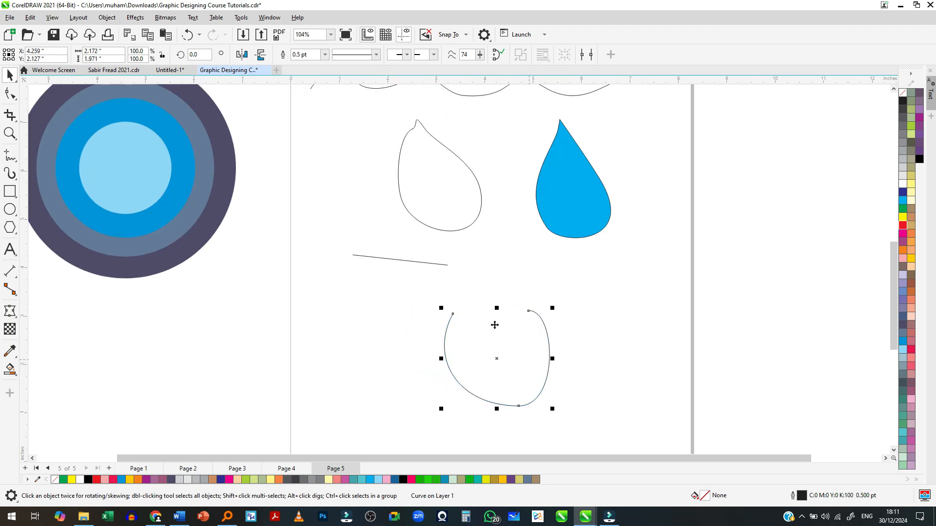
- Try to continue the U-shaped curve from its left end with a Freehand stroke, and undo the stroke
scroll(510, 405, "up", 1)
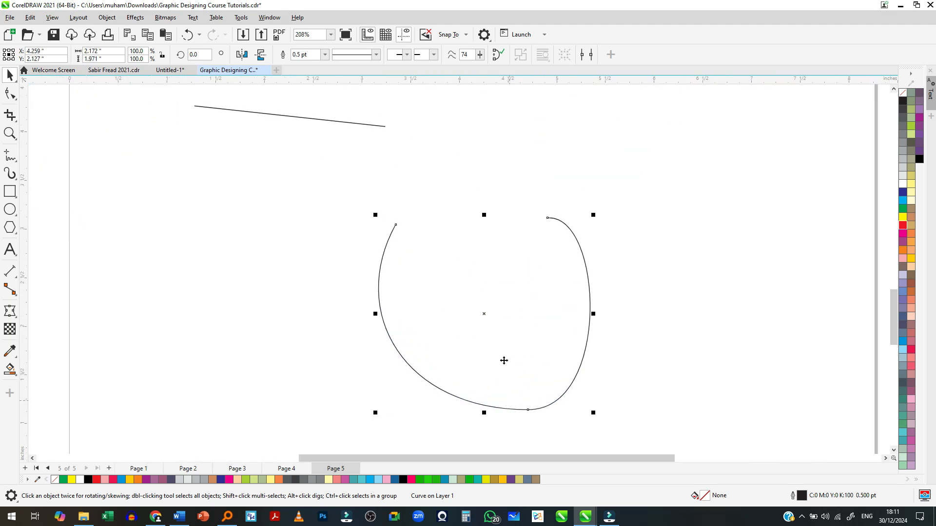
left_click(10, 155)
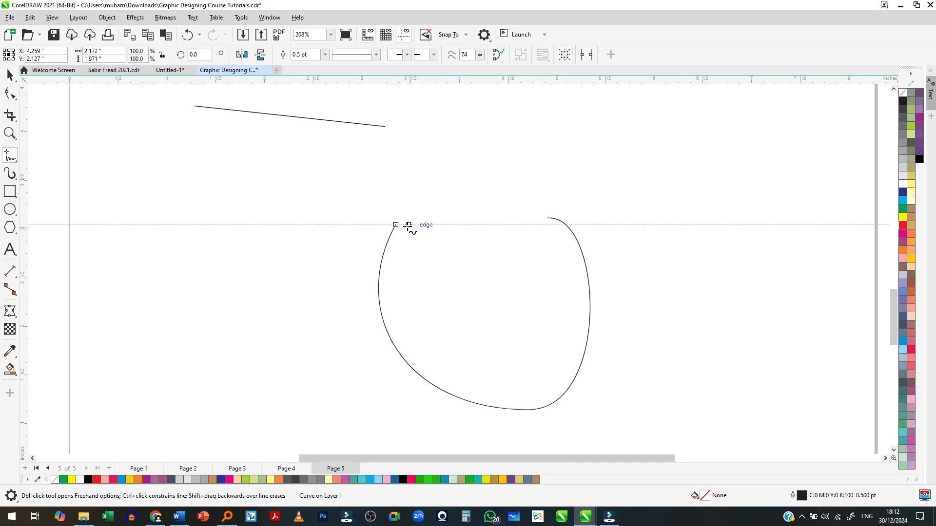
left_click_drag(396, 224, 474, 221)
key("ctrl+z")
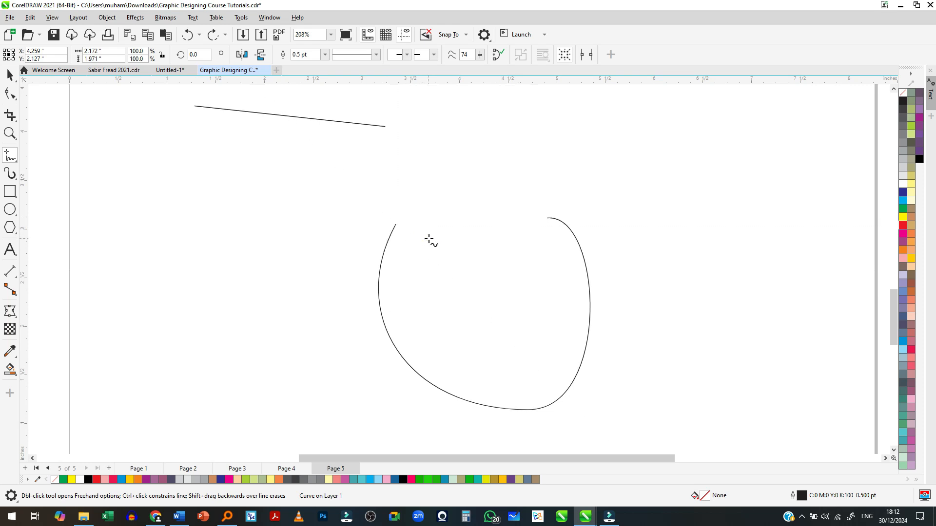
- Close the U-shaped curve by drawing a nearly straight Freehand stroke from its right end node to its left end node
scroll(431, 246, "up", 3)
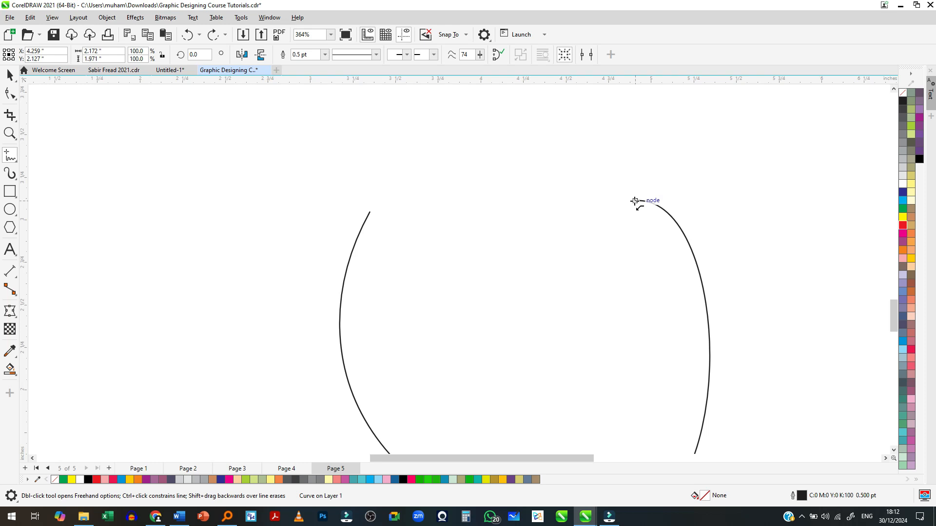
left_click(634, 201)
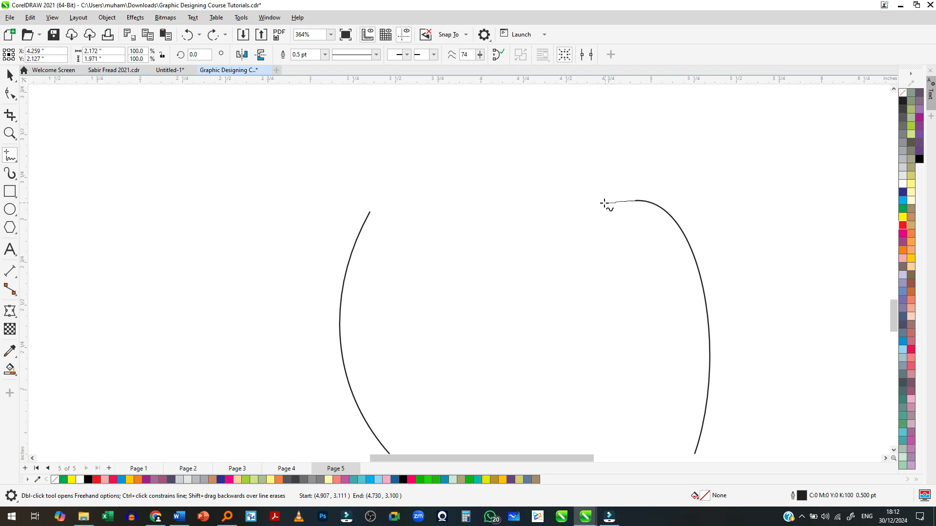
left_click(369, 212)
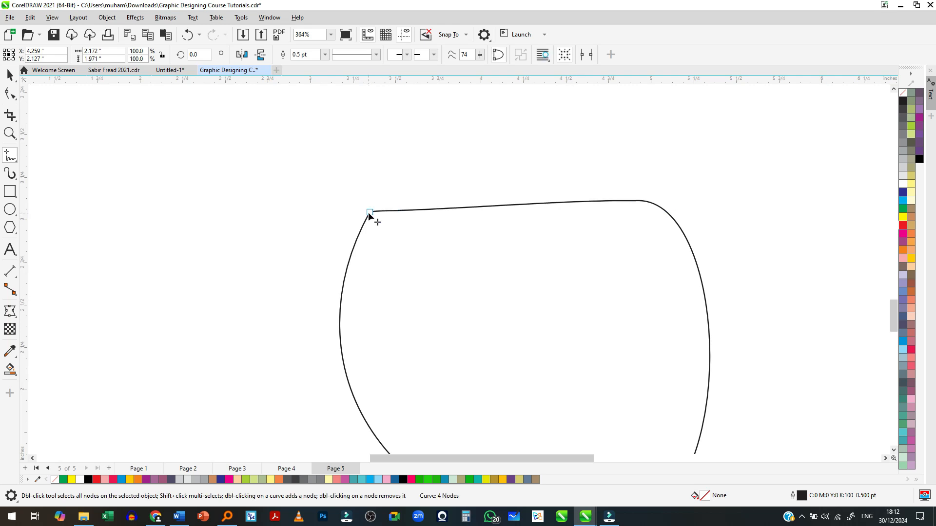
- Undo the closing stroke and draw a new Freehand stroke from just beside the U-shaped curve's right end to its left end
key("space")
key("ctrl+z")
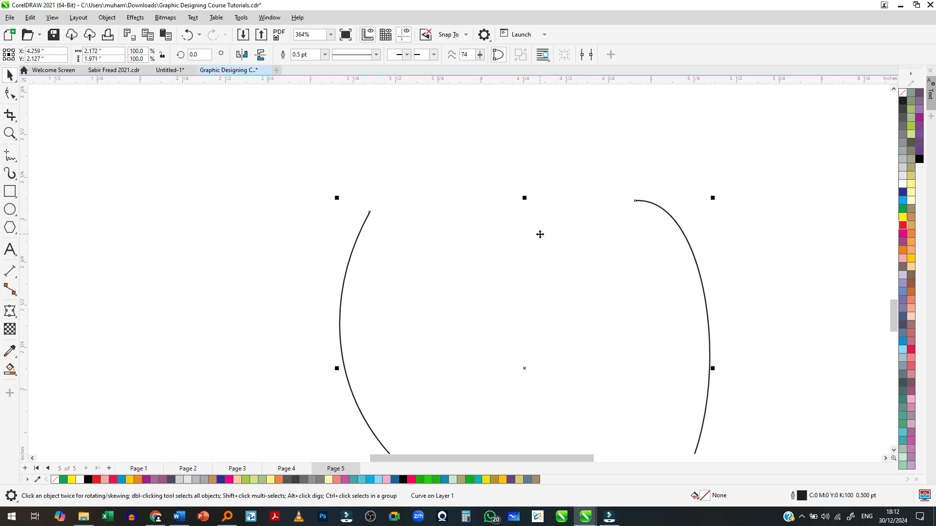
left_click(10, 155)
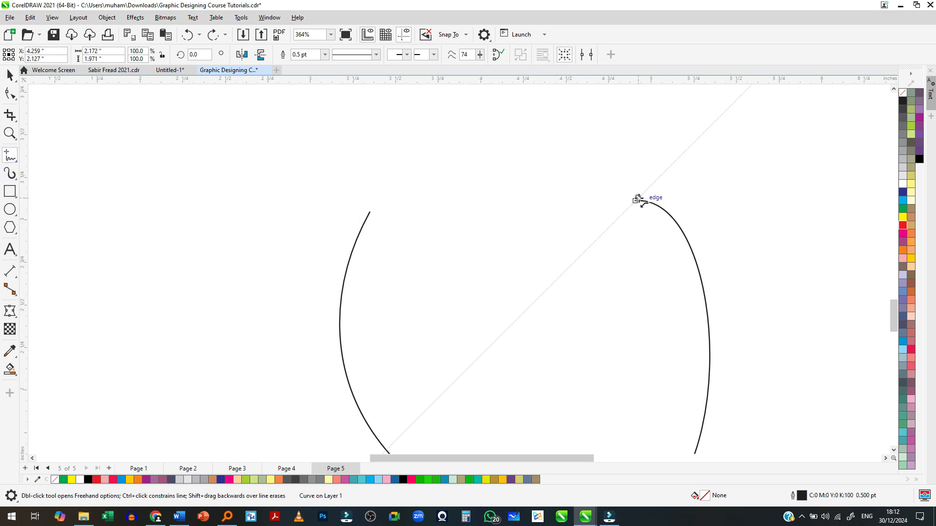
mouse_move(644, 200)
left_mouse_down()
mouse_move(468, 217)
mouse_move(369, 213)
left_mouse_up()
- Apply a red fill to the U-shaped curve
scroll(612, 200, "down", 2)
scroll(604, 314, "up", 1)
key("space")
scroll(585, 307, "down", 2)
left_click(903, 218)
left_click(903, 228)
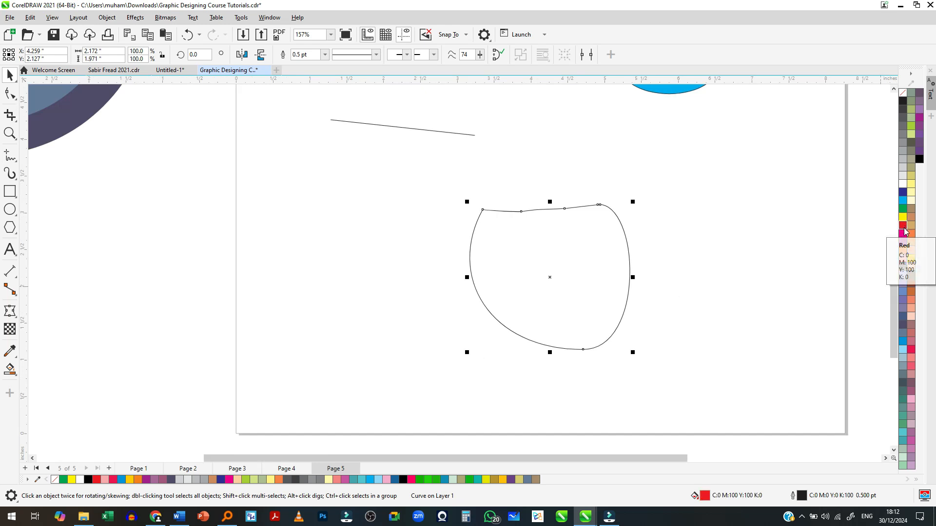
- Move the U-shaped curve's upper-right end node slightly upward, away from the overlapping end of the Freehand stroke, with the Shape tool
scroll(619, 200, "up", 12)
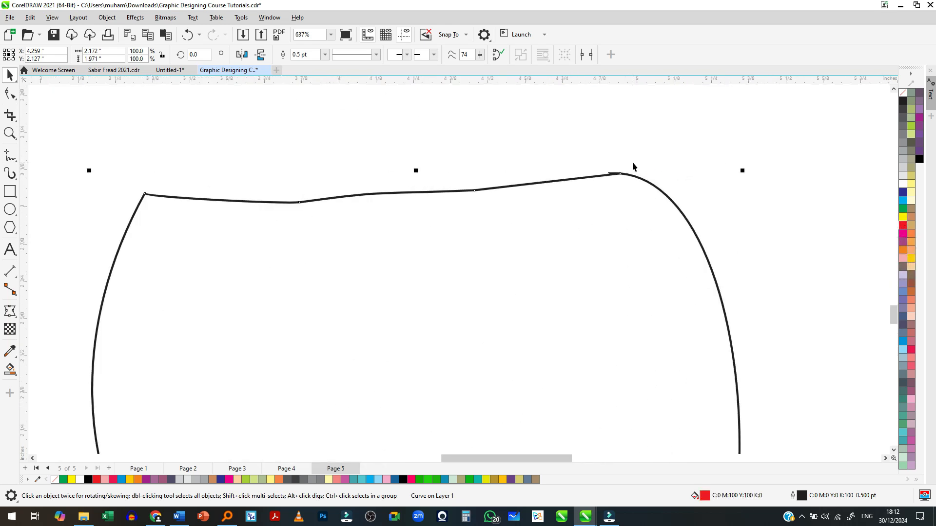
scroll(603, 197, "up", 3)
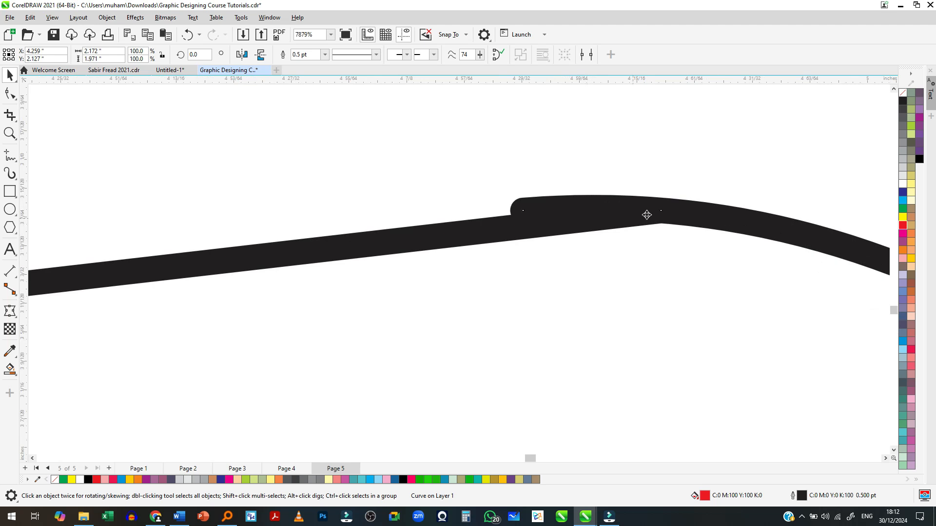
left_click(10, 94)
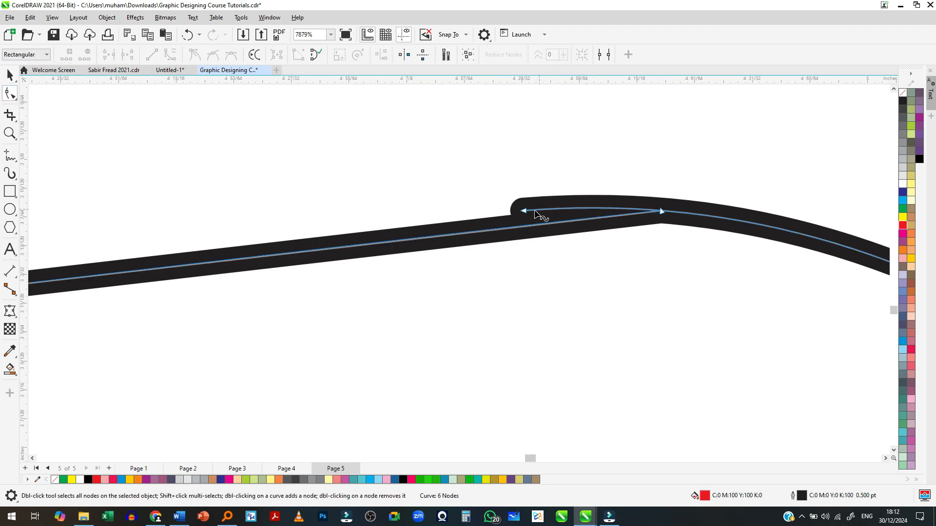
left_click_drag(531, 215, 529, 181)
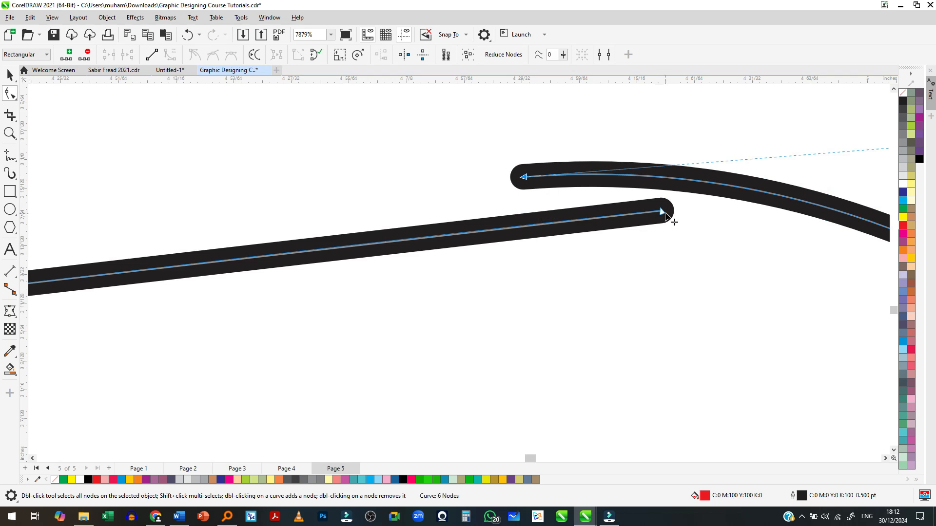
- Close the red-filled curve by moving the Freehand stroke's end node onto the U-shaped curve's open upper-right end node
scroll(658, 217, "down", 3)
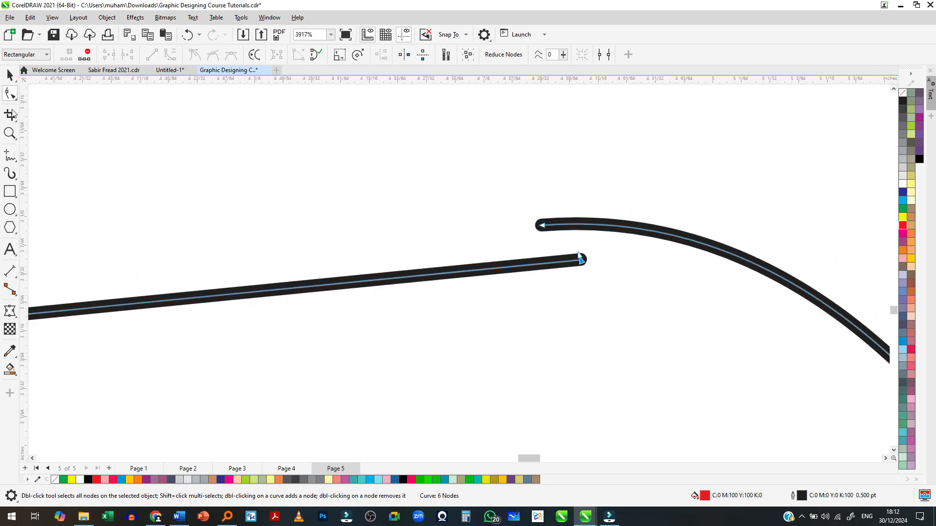
left_click_drag(581, 260, 543, 230)
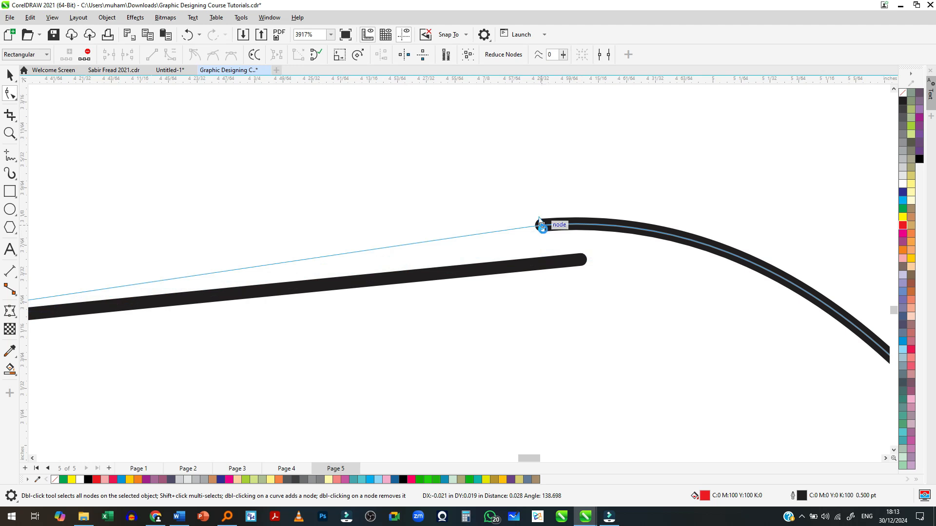
left_click_drag(543, 230, 543, 228)
scroll(542, 227, "down", 5)
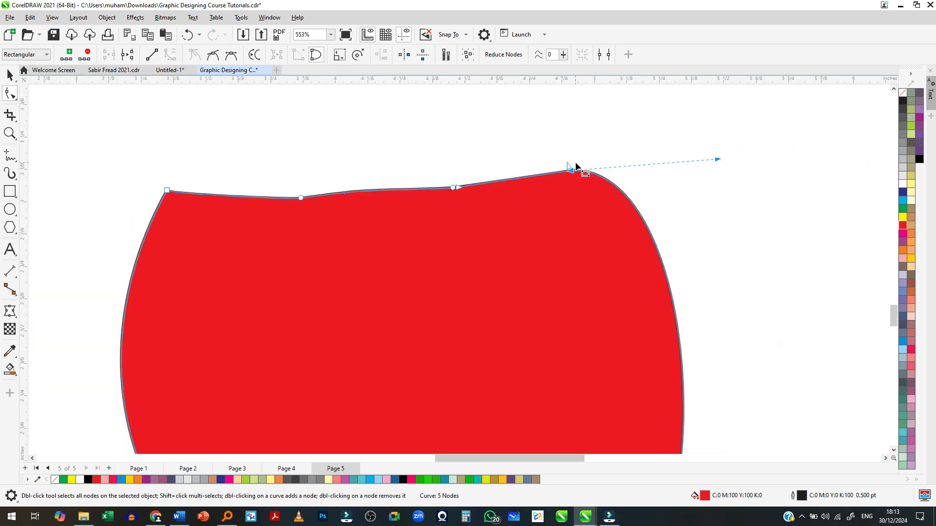
scroll(577, 167, "down", 2)
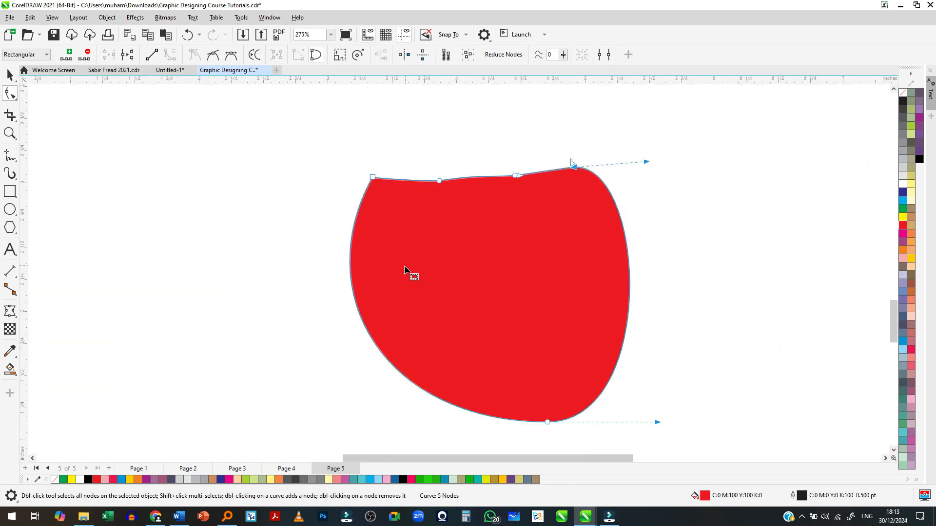
scroll(408, 268, "down", 4)
scroll(418, 315, "up", 2)
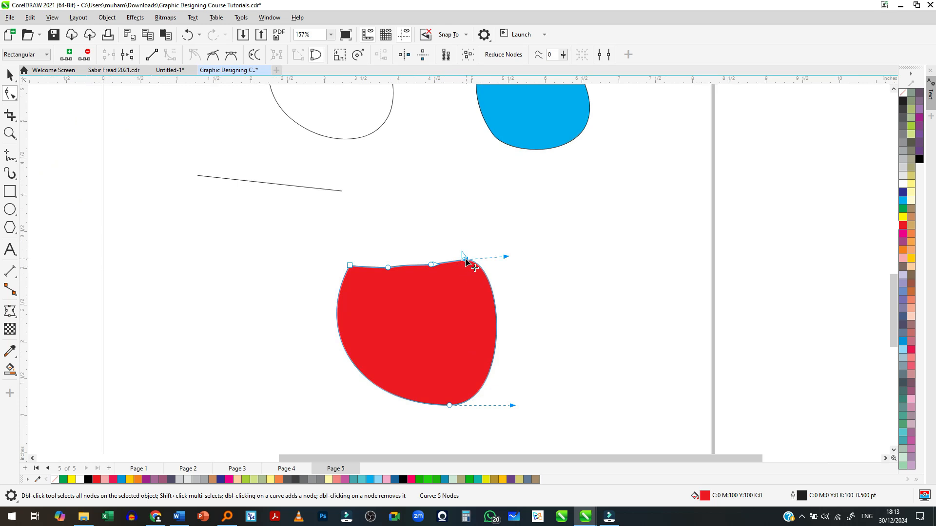
- Select all the drawings on the page and move them together off the page's right side
key("space")
scroll(477, 281, "down", 2)
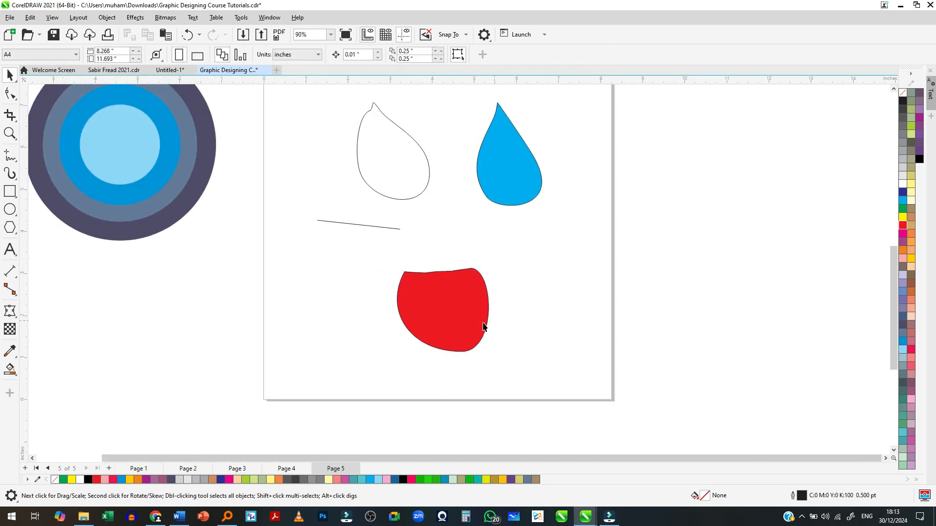
scroll(472, 402, "down", 1)
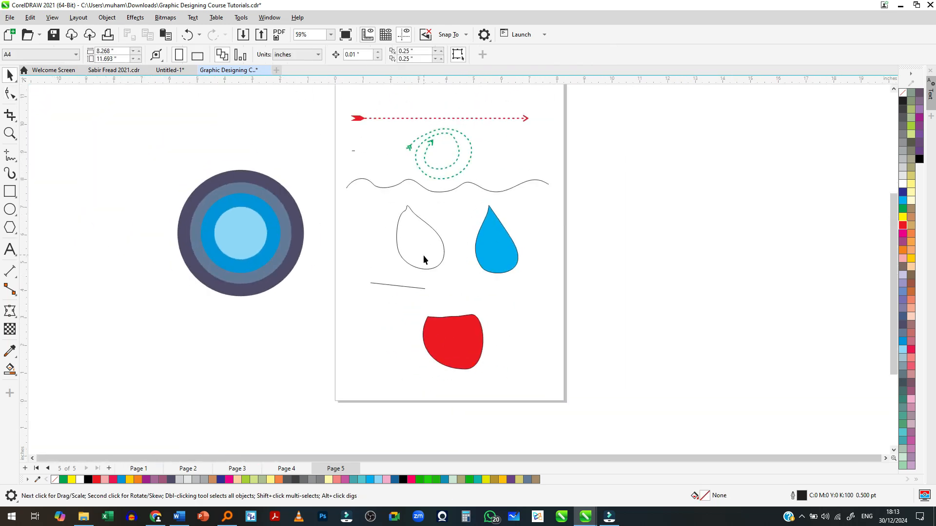
scroll(420, 253, "down", 1)
left_click_drag(571, 123, 335, 370)
left_click_drag(466, 325, 645, 325)
scroll(487, 265, "up", 1)
left_click(487, 265)
scroll(483, 292, "down", 2)
scroll(441, 232, "up", 2)
scroll(412, 201, "up", 1)
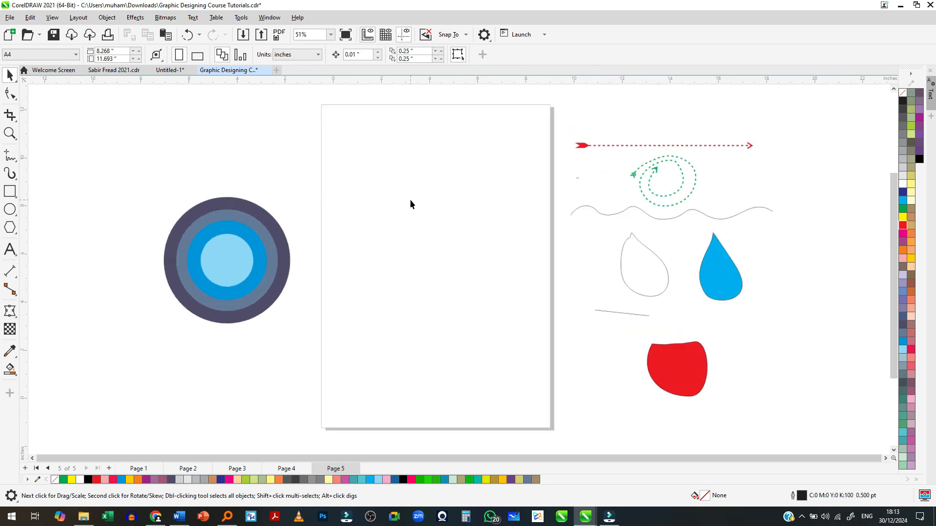
- Try a zigzag Freehand curve about 3.76 by 8.49 in down the page with smoothing at 87, and undo it
left_click(8, 157)
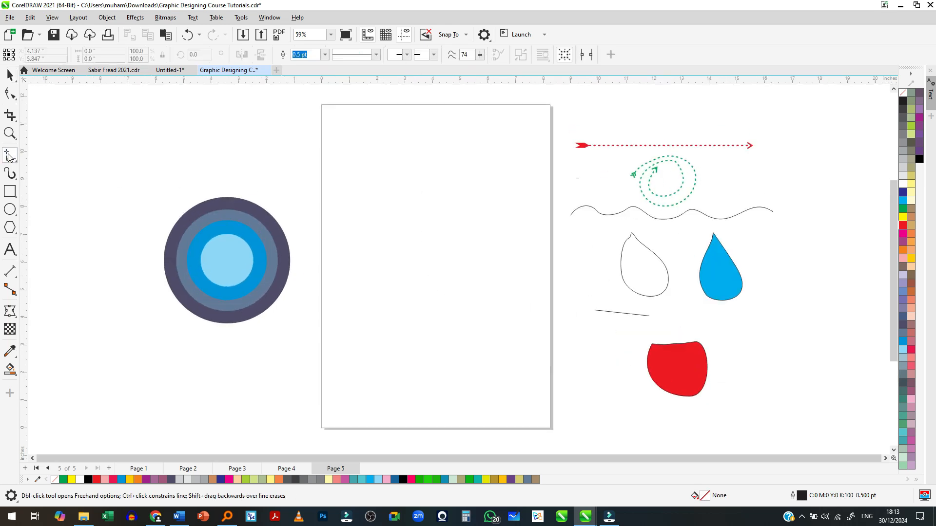
left_click(9, 157)
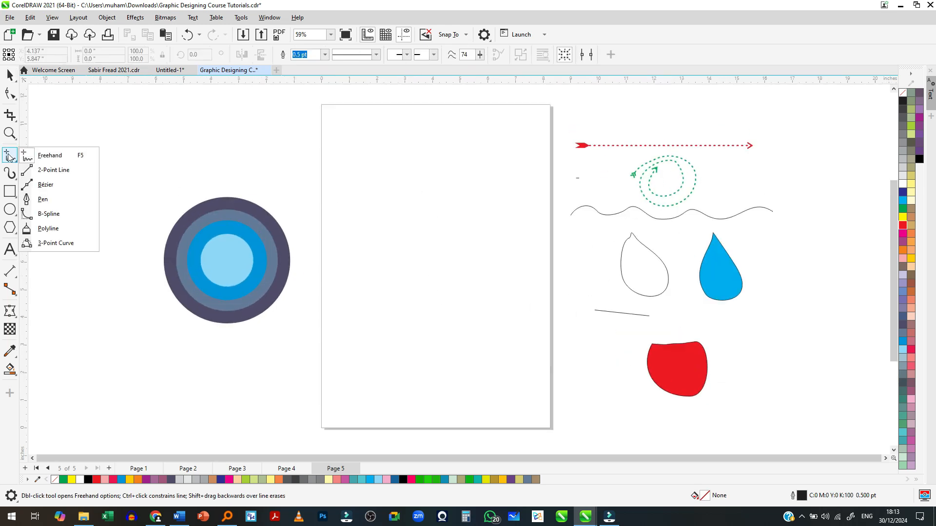
left_click(8, 157)
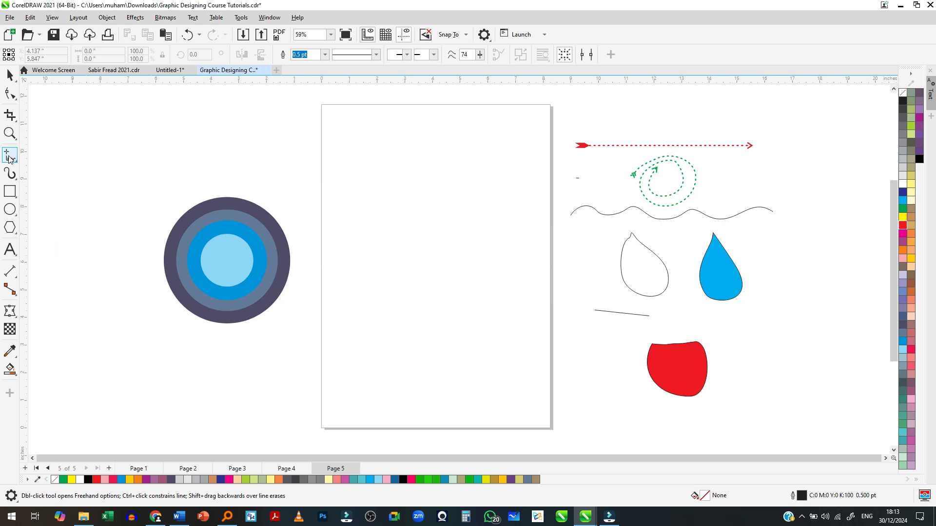
left_click(481, 56)
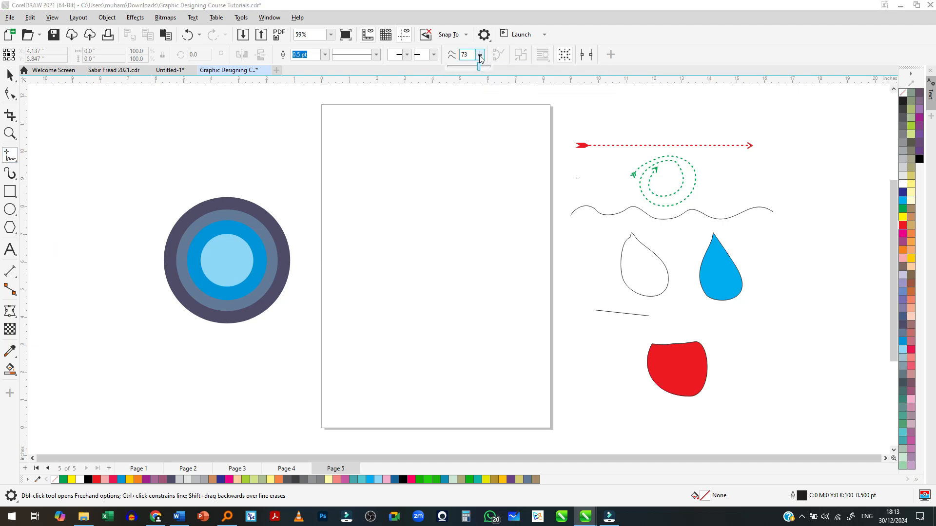
left_click_drag(485, 57, 485, 58)
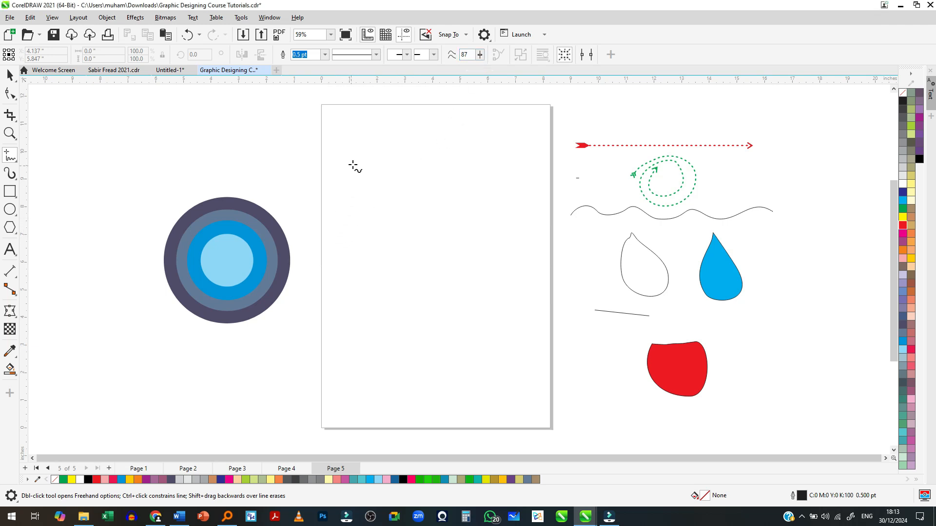
mouse_move(383, 145)
left_mouse_down()
mouse_move(478, 181)
mouse_move(435, 217)
mouse_move(423, 277)
mouse_move(461, 334)
mouse_move(427, 380)
left_mouse_up()
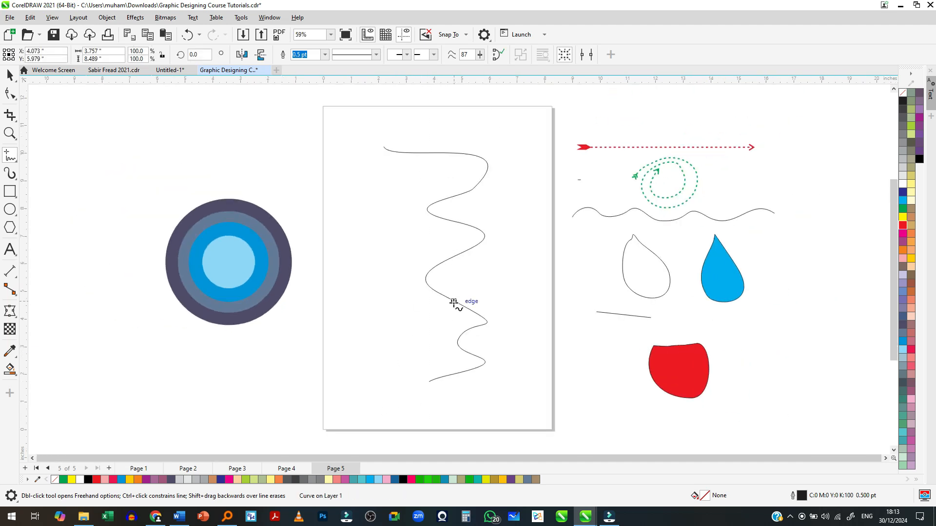
key("ctrl+z")
- Set Freehand smoothing to 12, try a zigzag curve about 7.22 by 9.41 in down the page, and undo the curve
left_click_drag(480, 54, 450, 68)
mouse_move(416, 145)
left_mouse_down()
mouse_move(458, 176)
mouse_move(461, 213)
mouse_move(445, 259)
mouse_move(472, 315)
left_mouse_up()
left_click_drag(394, 343, 428, 405)
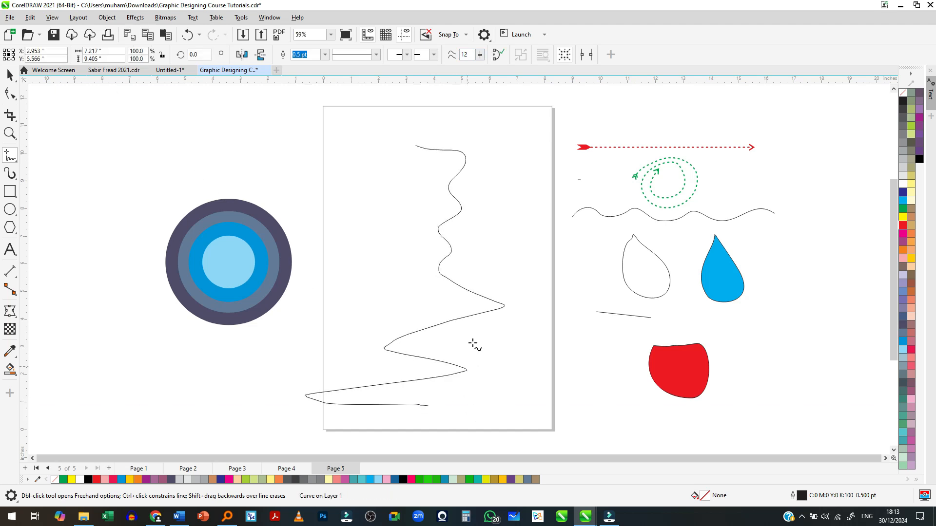
scroll(462, 298, "up", 2)
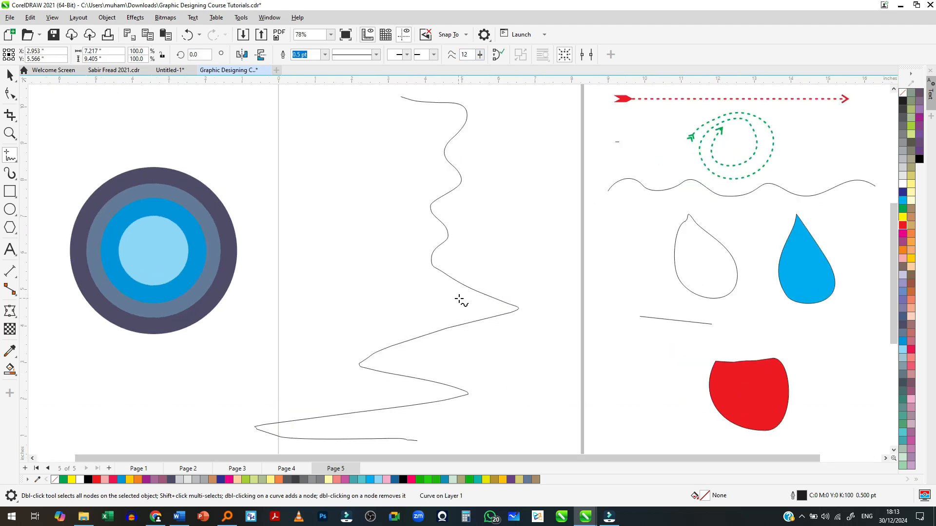
scroll(460, 299, "down", 2)
key("ctrl+z")
- Draw two Freehand arches side by side: one about 1.12 in wide with smoothing 12, one about 1.47 in wide with smoothing 100
scroll(410, 236, "up", 1)
mouse_move(376, 260)
left_mouse_down()
mouse_move(387, 204)
mouse_move(409, 260)
left_mouse_up()
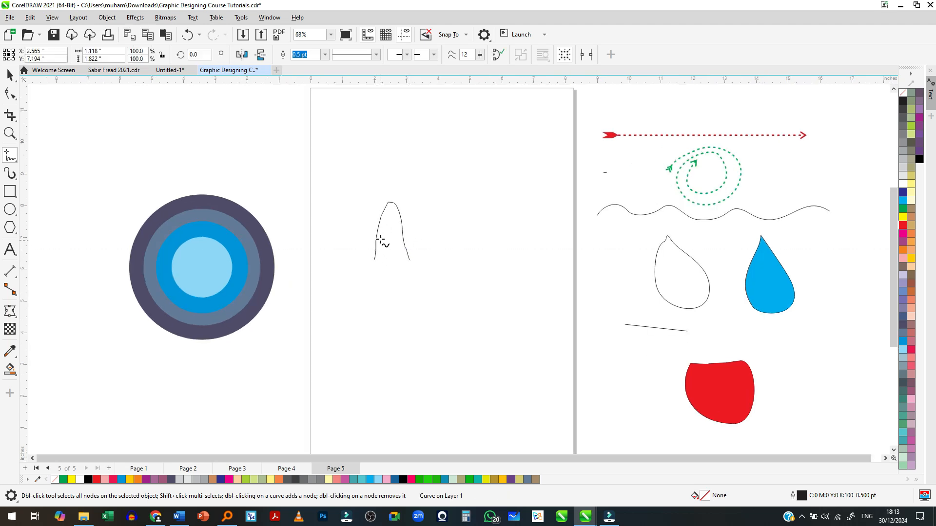
left_click_drag(480, 55, 517, 56)
mouse_move(444, 256)
left_mouse_down()
mouse_move(464, 191)
mouse_move(485, 209)
mouse_move(492, 257)
left_mouse_up()
scroll(408, 233, "up", 1)
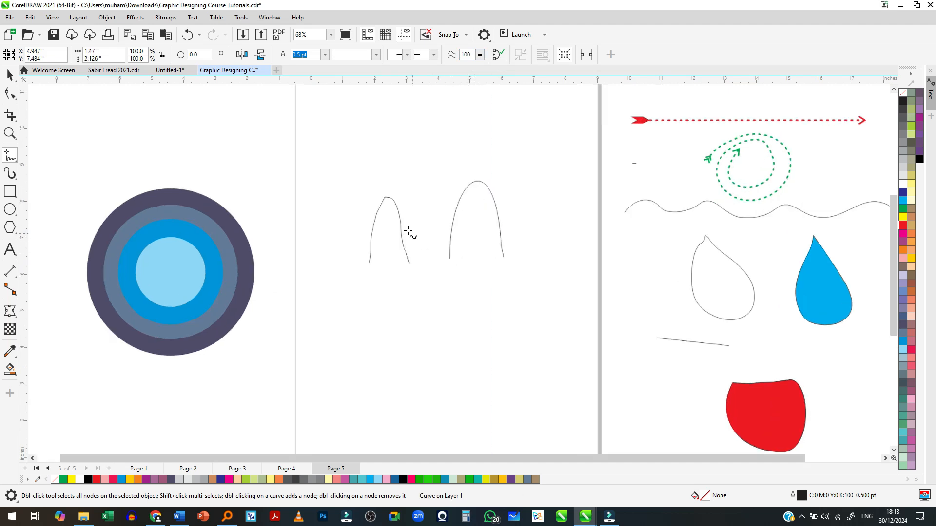
scroll(409, 233, "up", 1)
scroll(427, 195, "up", 1)
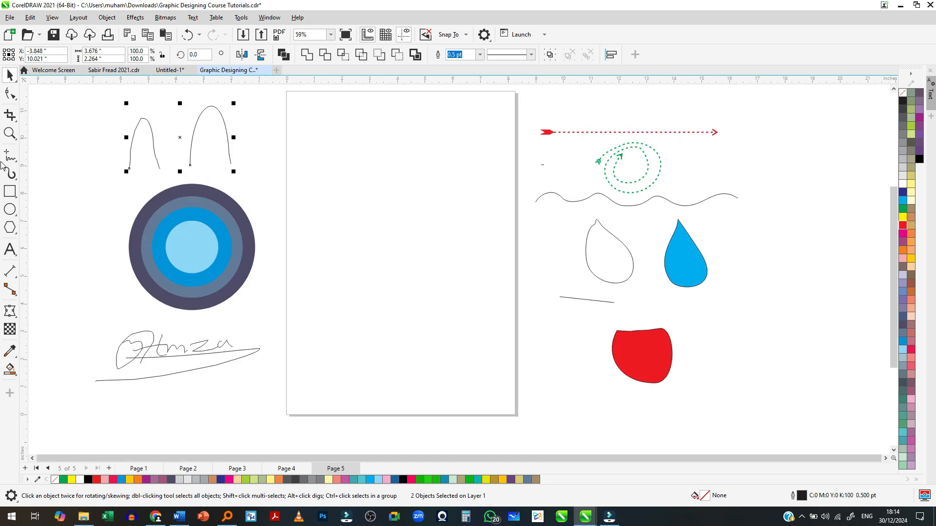
left_click(11, 157)
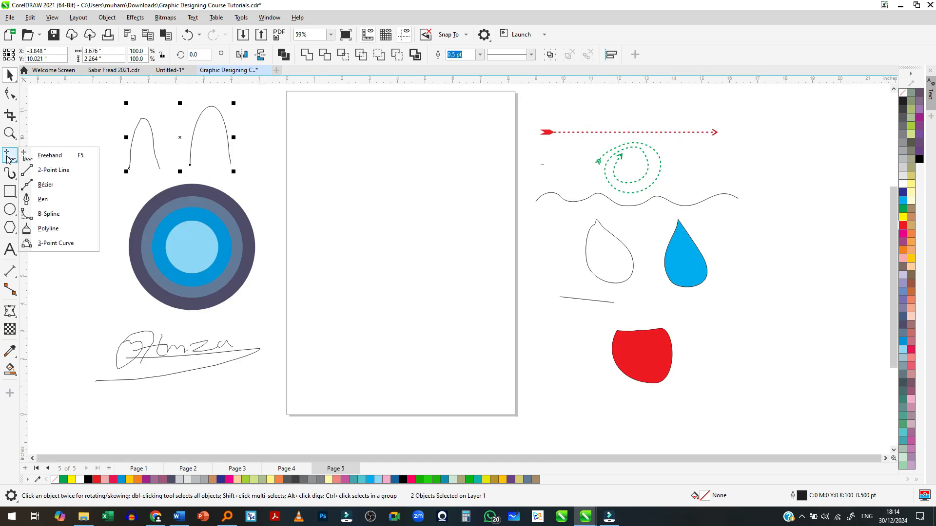
left_click(41, 171)
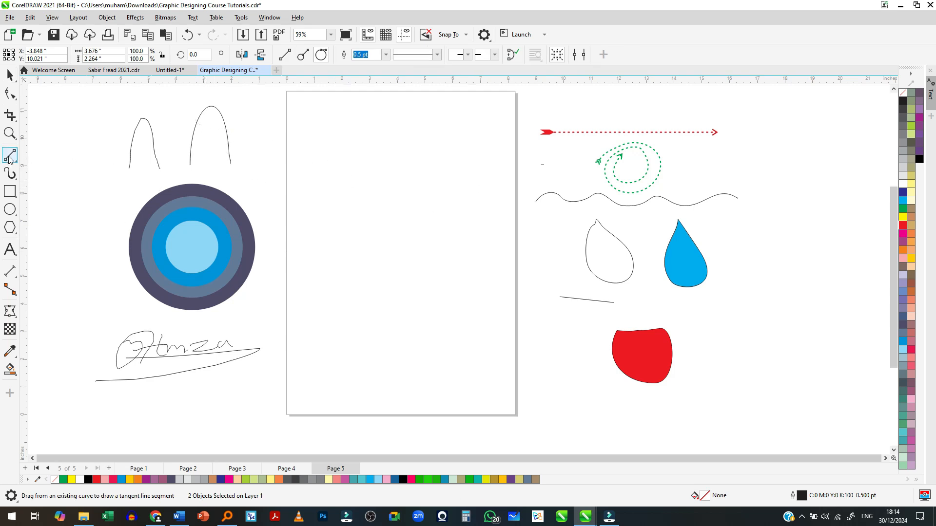
left_click(316, 156)
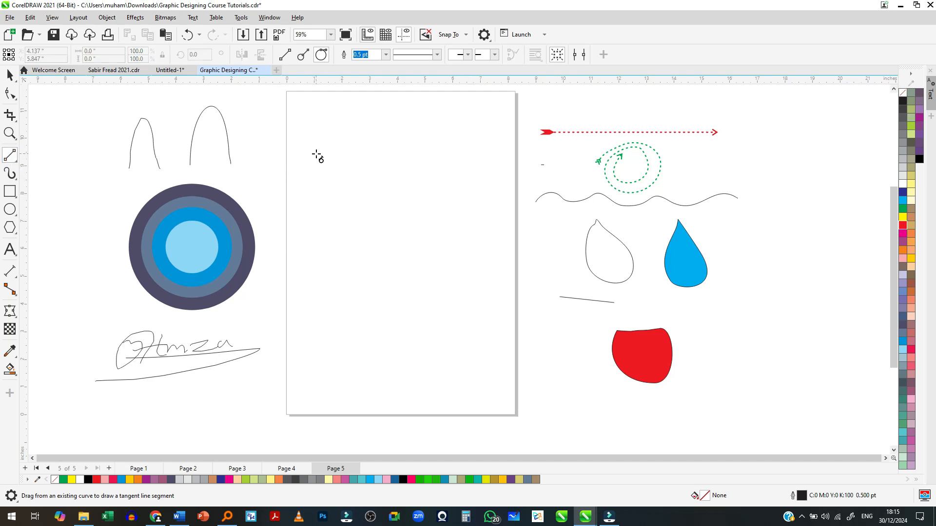
- Draw a straight horizontal line about 6.24 in long across the upper part of the page with the Freehand tool
left_click(12, 157)
left_click(40, 155)
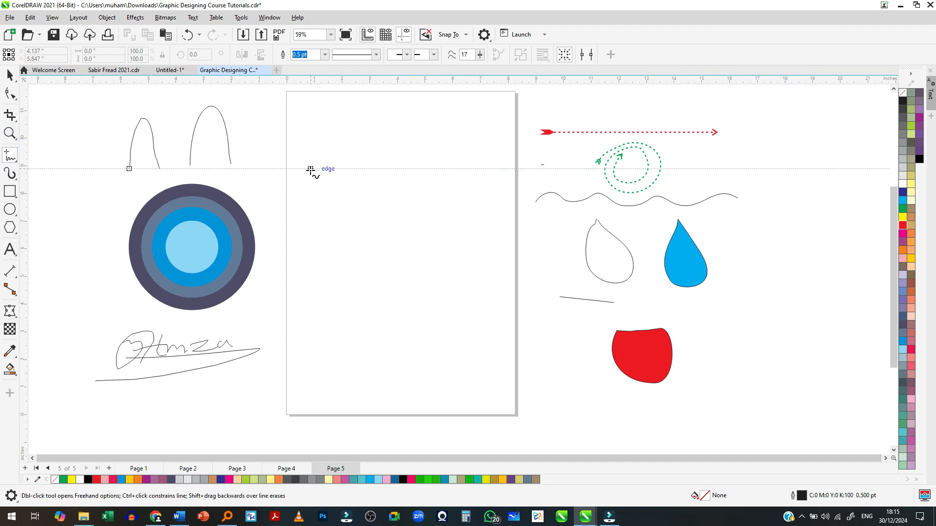
left_click(311, 169)
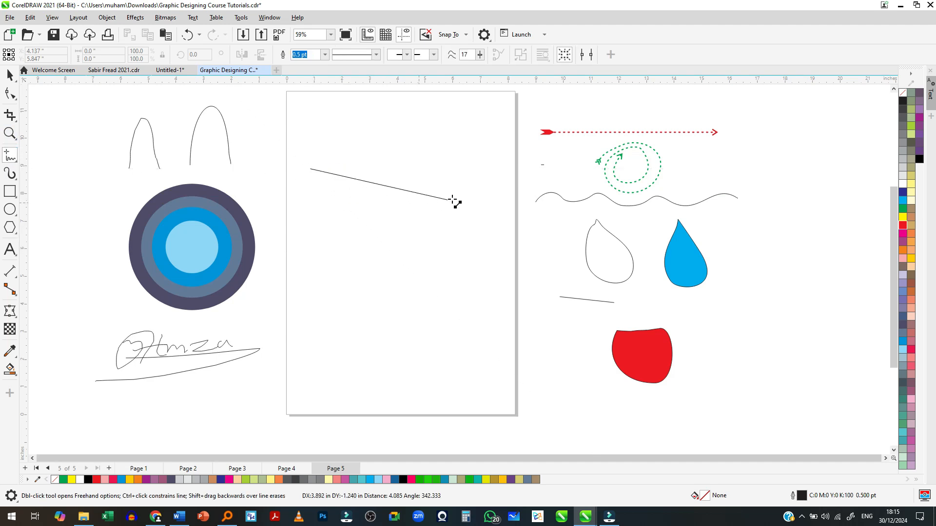
left_click(483, 169)
- Draw two more horizontal lines below the first with the 2-Point Line tool, the lower one about 6.2 in long
left_click(11, 156)
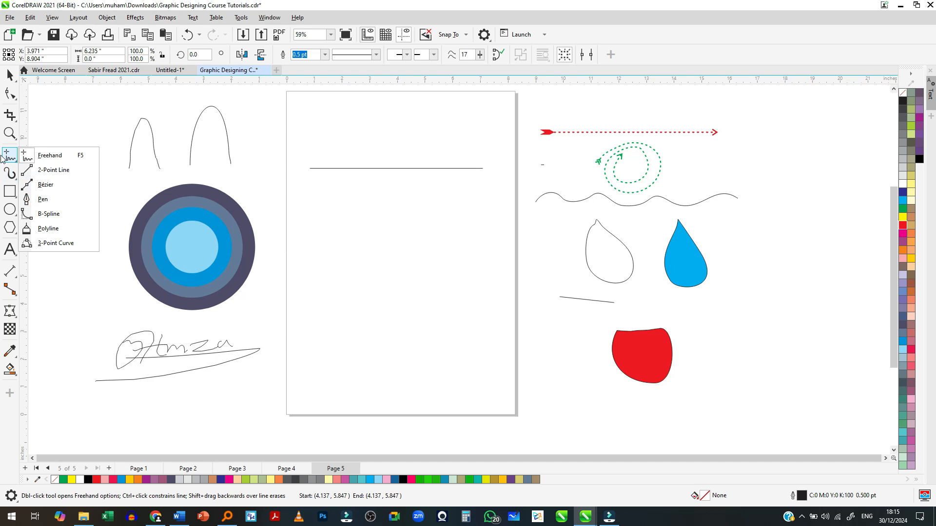
left_click(26, 174)
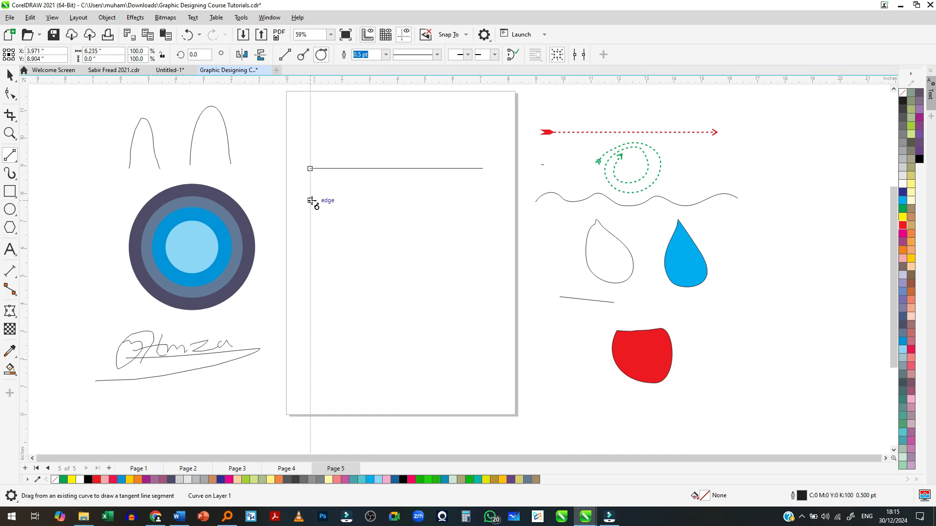
left_click_drag(311, 201, 482, 201)
key("Escape")
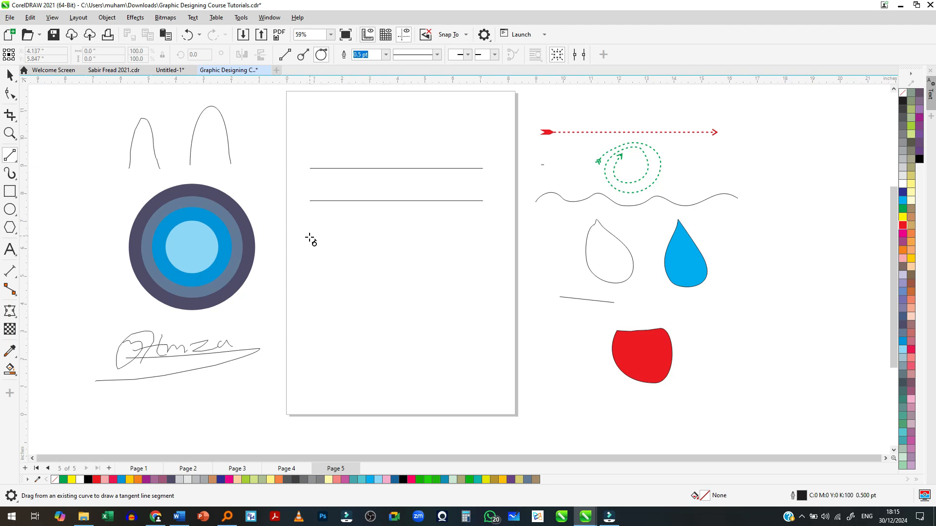
left_click_drag(310, 238, 482, 237)
scroll(438, 226, "up", 1)
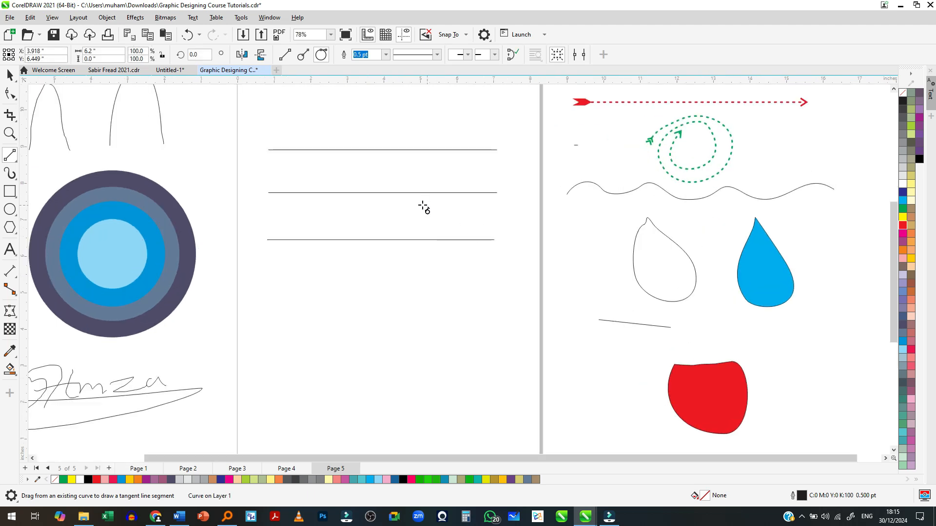
- Draw a rectangle about 5.87 by 2.8 in below the three horizontal lines on the page
left_click(285, 55)
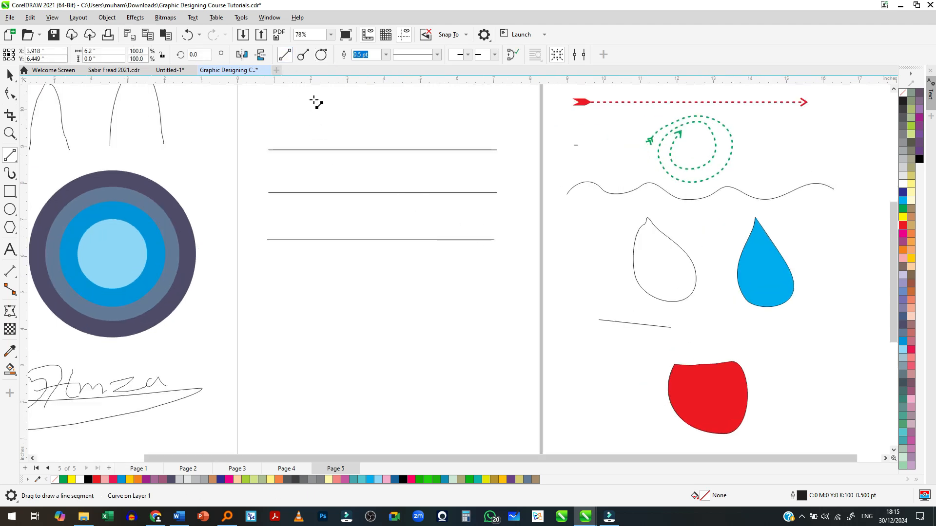
left_click(10, 191)
scroll(364, 273, "down", 1)
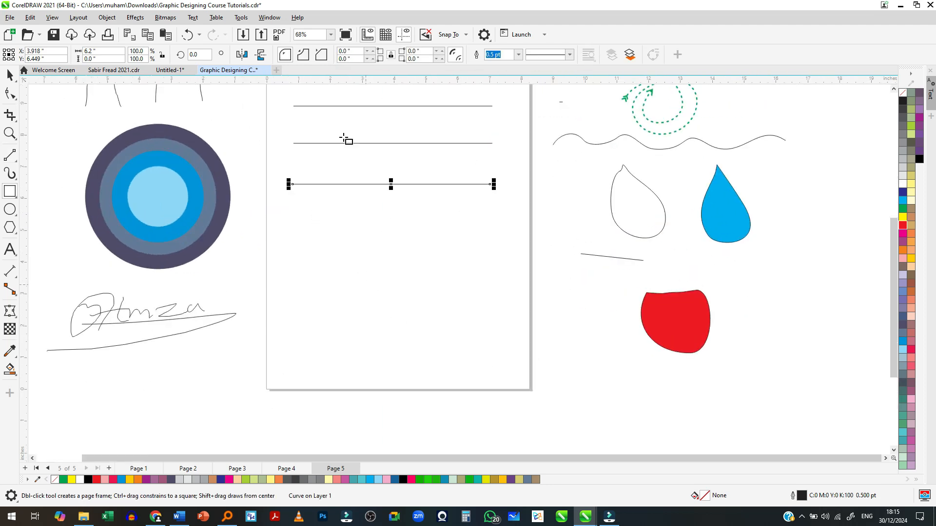
left_click_drag(302, 217, 488, 306)
scroll(332, 251, "up", 4)
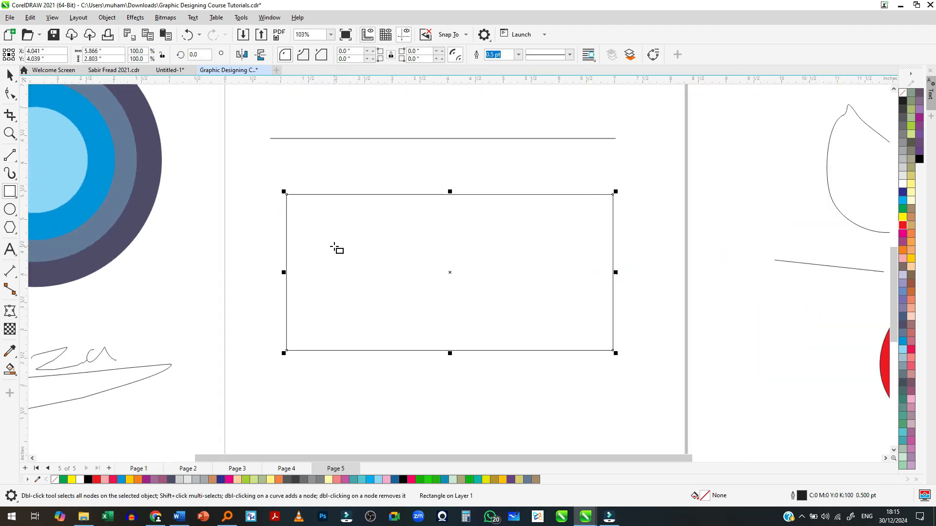
- Draw two vertical lines, each 2.803 in long, between the rectangle's upper and lower edges near its left side with the 2-Point Line tool
left_click(11, 157)
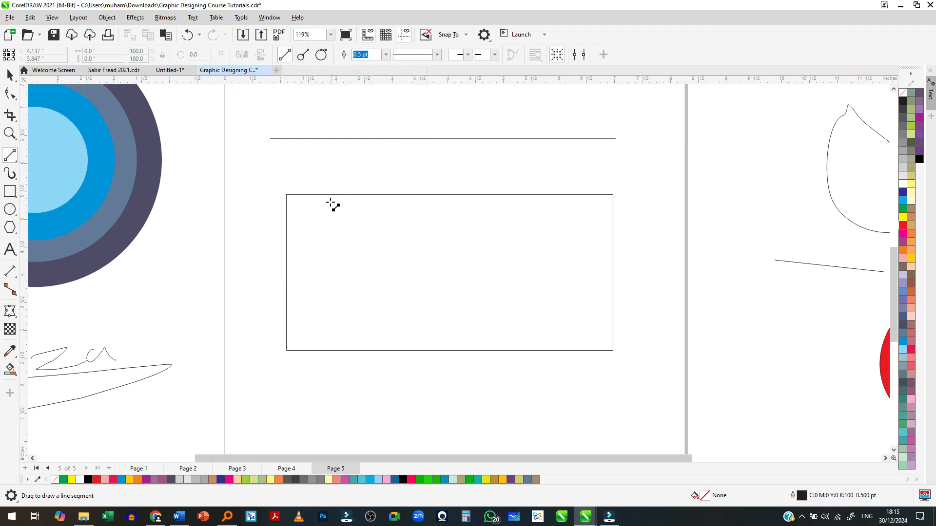
left_click_drag(320, 194, 488, 209)
left_click_drag(267, 88, 319, 373)
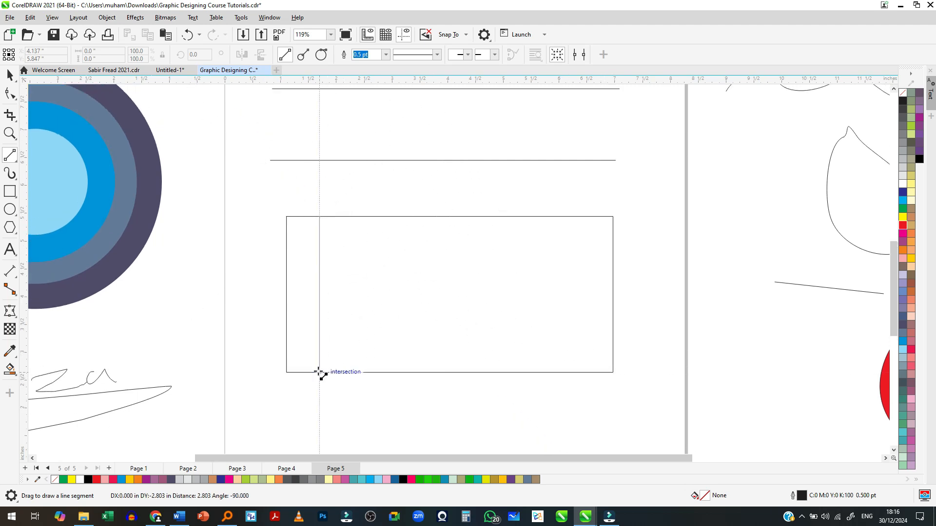
mouse_move(319, 372)
left_mouse_down()
mouse_move(501, 230)
mouse_move(613, 217)
mouse_move(309, 372)
mouse_move(320, 373)
left_mouse_up()
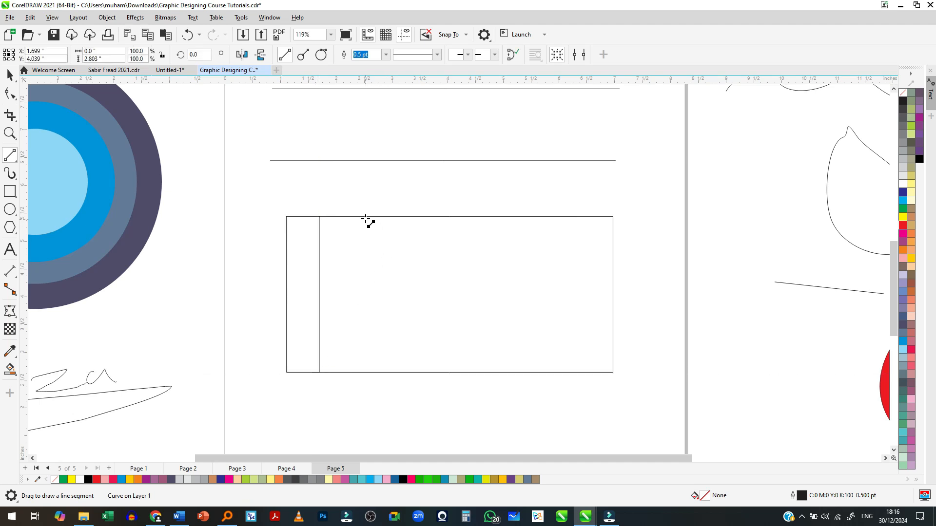
left_click_drag(359, 217, 358, 372)
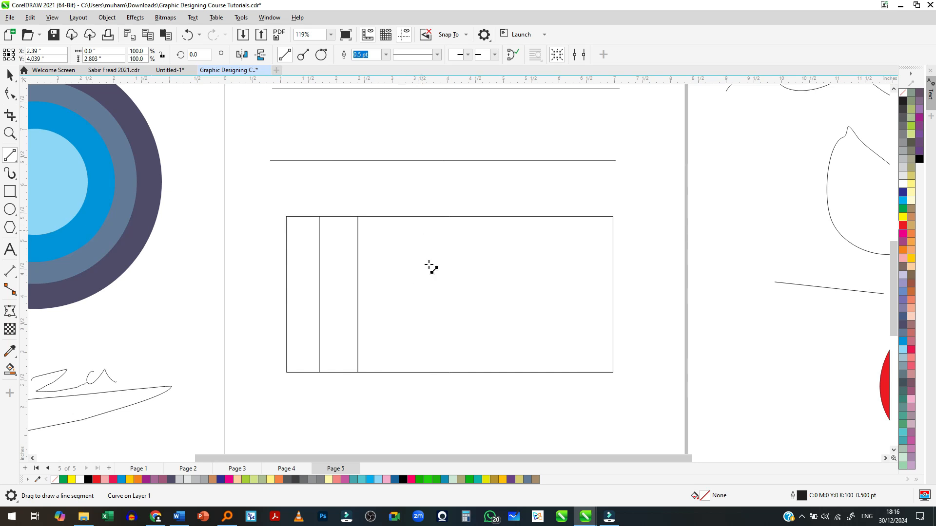
- Draw three more vertical dividers across the rectangle in the perpendicular 2-Point Line mode, spaced about evenly after the first two
left_click(303, 55)
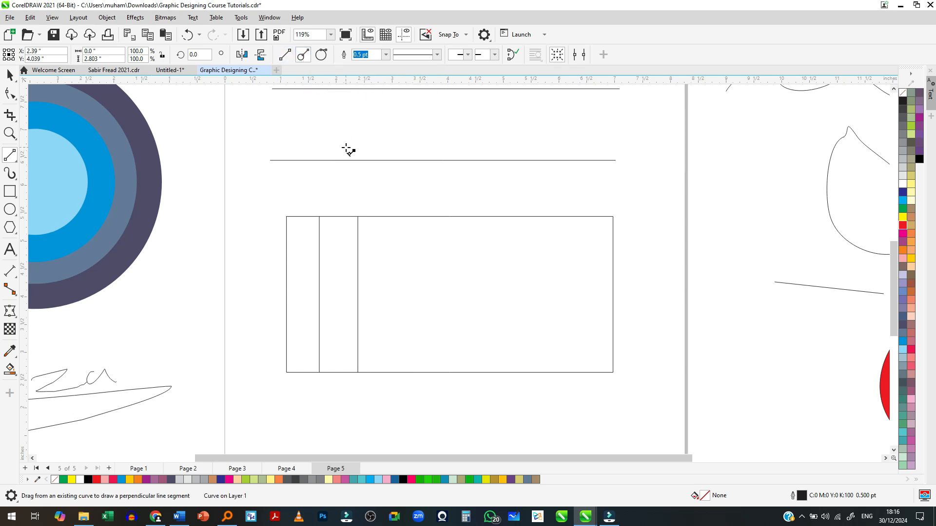
left_click(390, 217)
left_click_drag(390, 217, 395, 371)
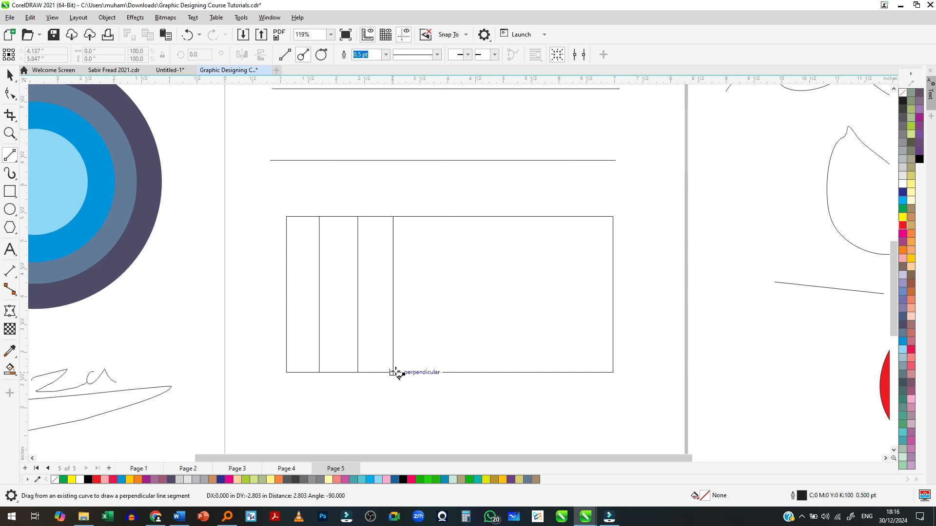
left_click_drag(396, 373, 395, 372)
left_click_drag(424, 217, 430, 373)
left_click_drag(468, 217, 468, 374)
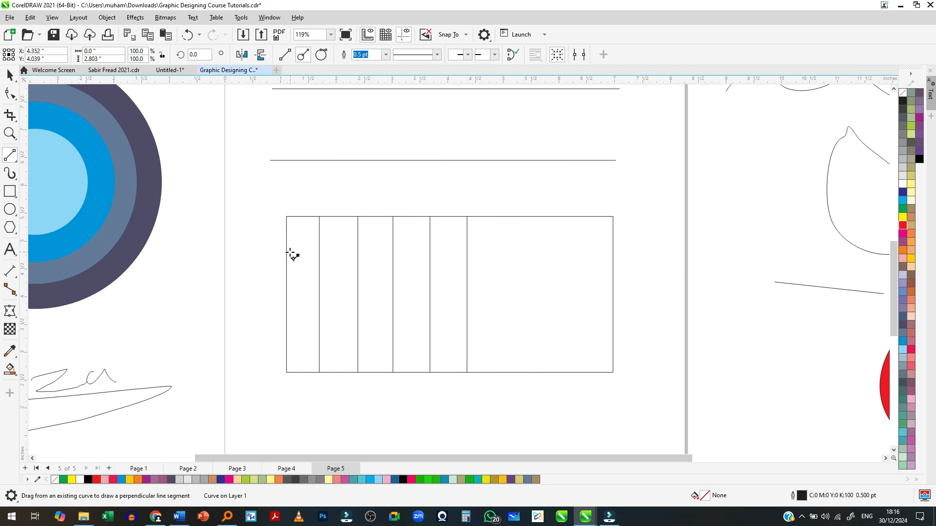
- Draw three perpendicular horizontal lines in the rectangle: about 4.31 and 4.22 in from its left edge, and about 2.62 in between its right edge and the last divider
left_click_drag(287, 257, 527, 257)
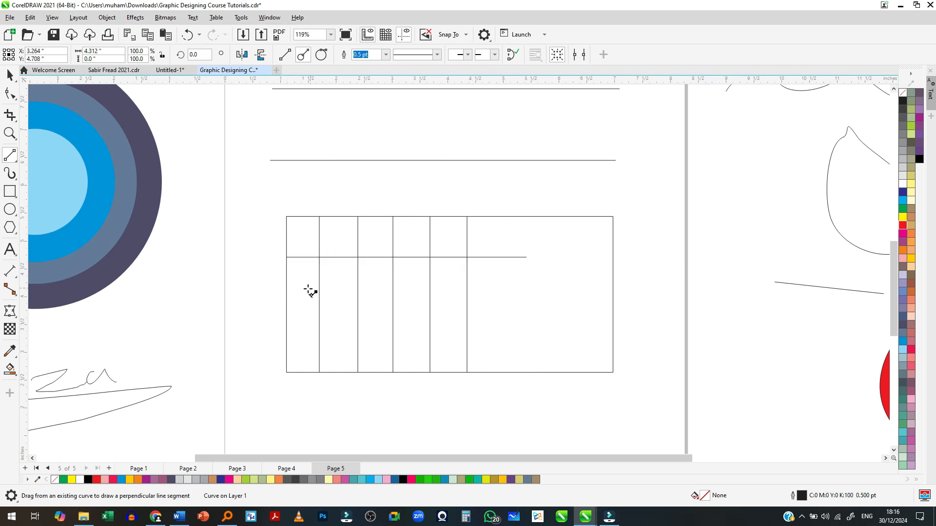
left_click_drag(286, 296, 521, 297)
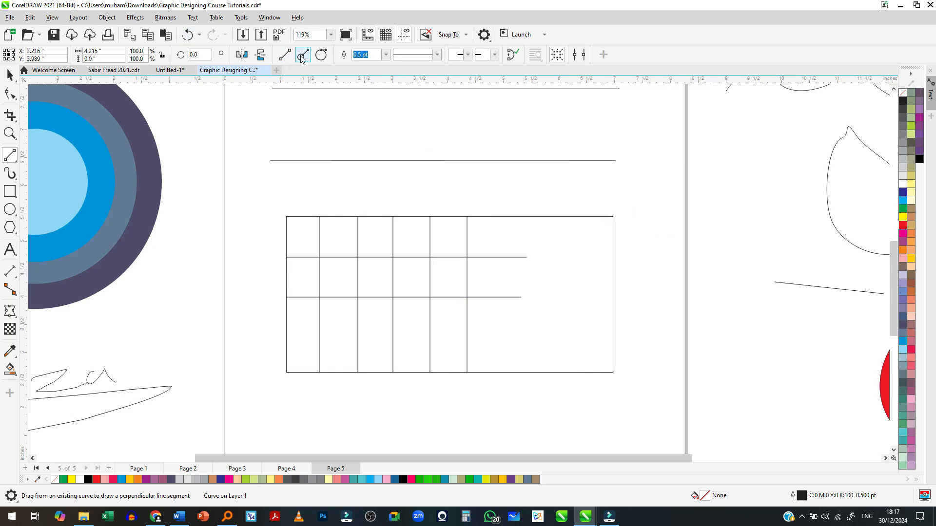
left_click_drag(611, 217, 466, 344)
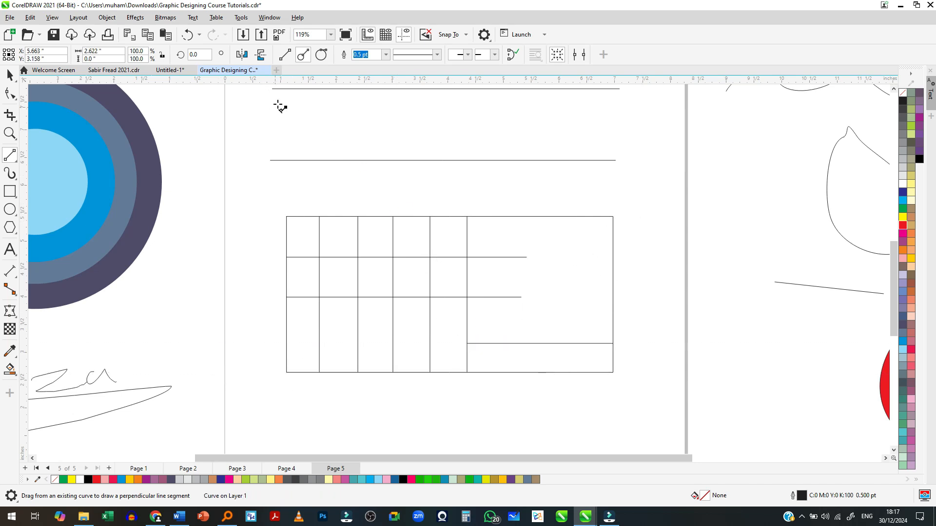
- Draw three slanted lines across the rectangle in the tangential 2-Point Line mode, the first from its upper-right to its lower-left corner, the others above it
left_click(321, 56)
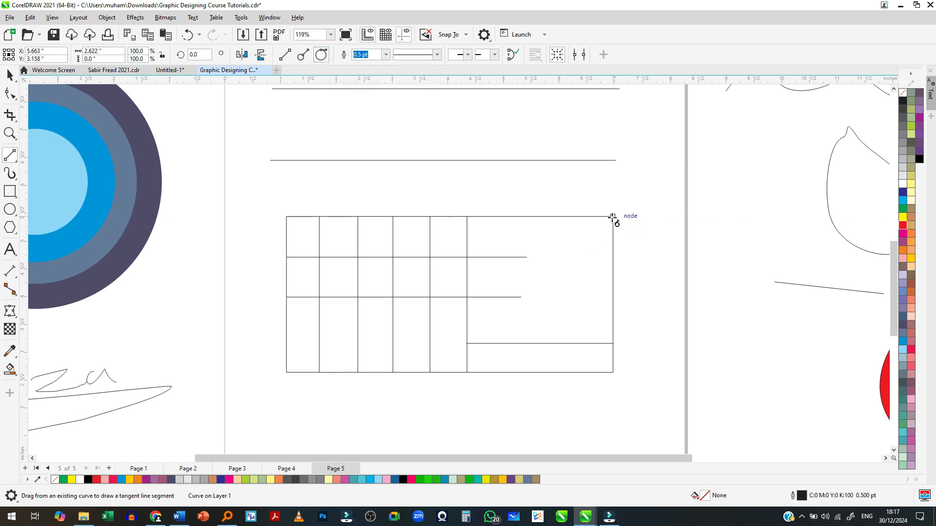
left_click_drag(612, 217, 286, 372)
left_click_drag(560, 217, 287, 344)
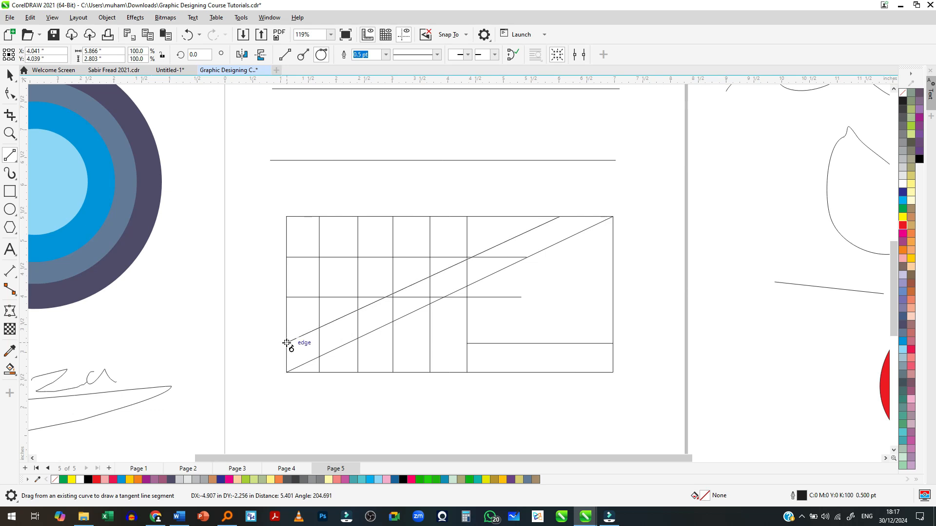
left_click_drag(287, 343, 287, 345)
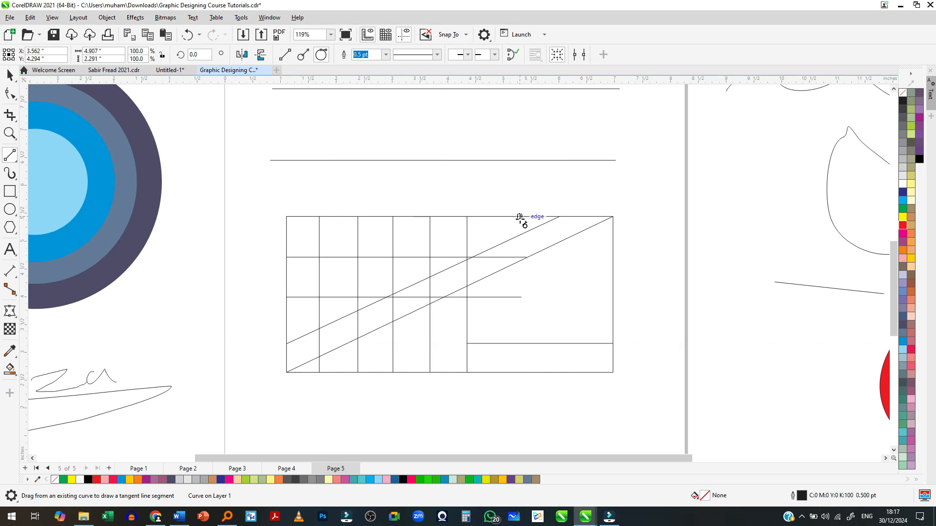
left_click_drag(518, 218, 289, 324)
scroll(543, 378, "down", 3)
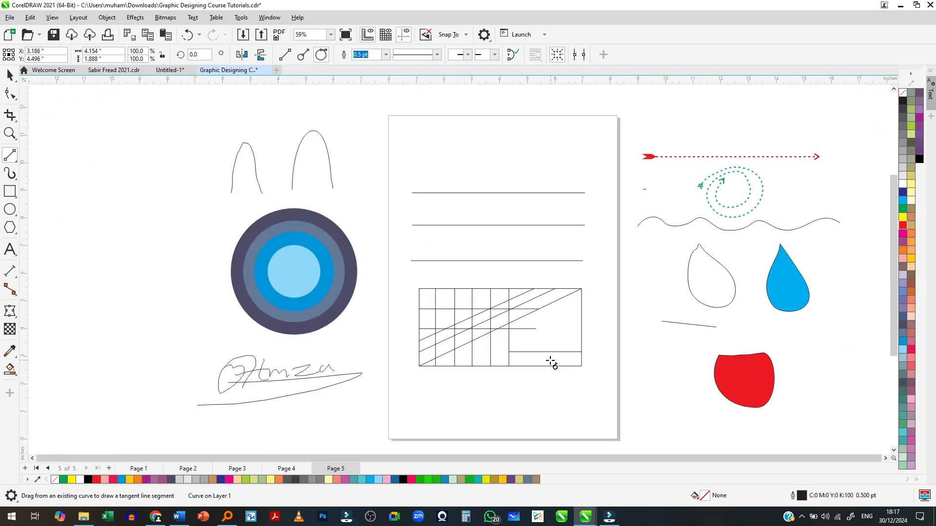
scroll(550, 362, "up", 1)
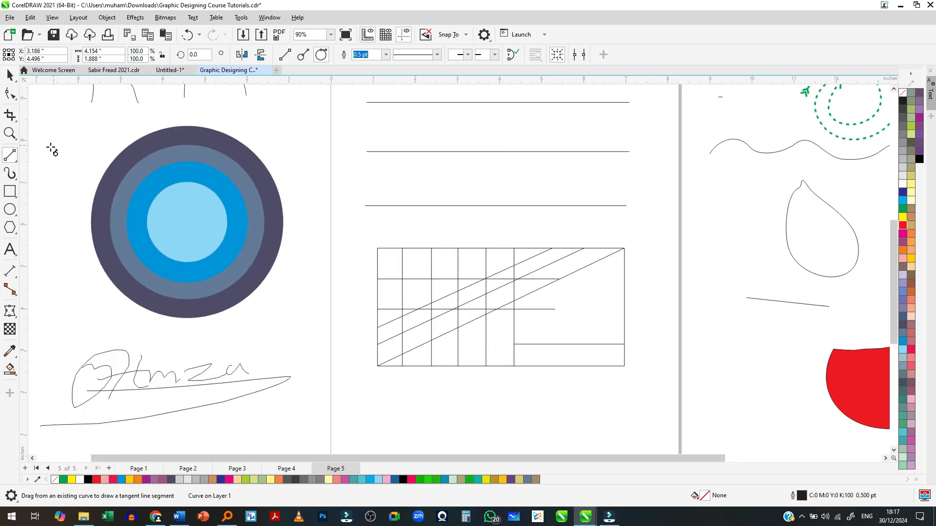
left_click(285, 54)
left_click(385, 57)
left_click(443, 335)
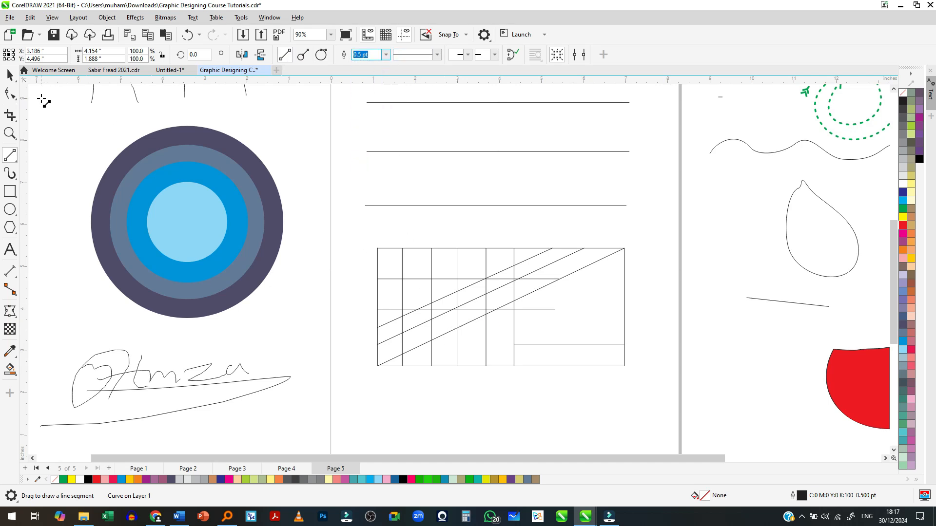
- Give the rectangle's corner-to-corner diagonal line a 3.0 pt outline with a dashed line style
left_click(10, 75)
left_click(522, 313)
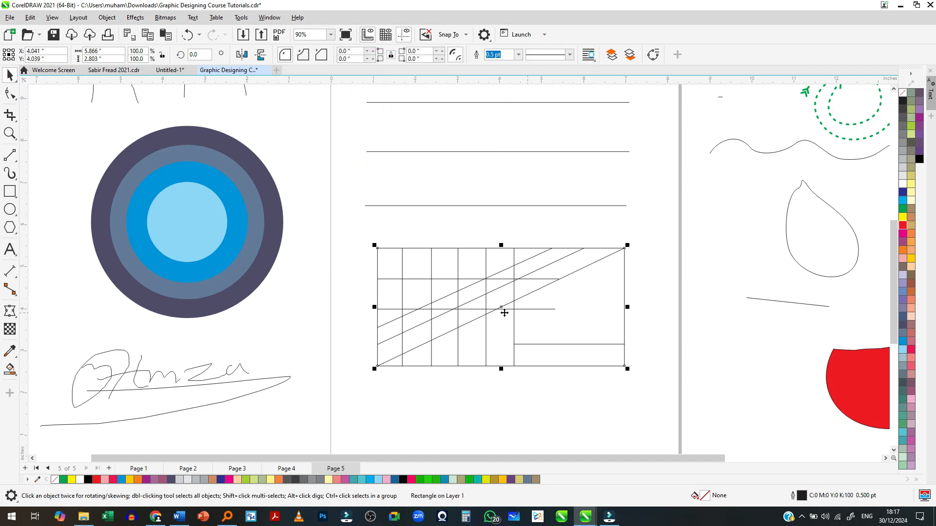
scroll(521, 313, "up", 3)
key("ctrl+q")
left_click(325, 54)
left_click(309, 119)
left_click(376, 54)
left_click(365, 132)
left_click(376, 55)
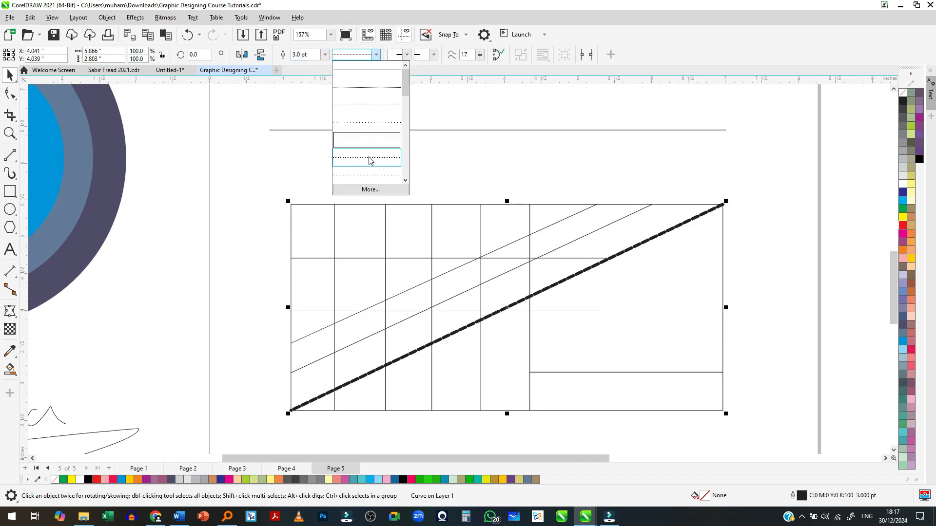
left_click(370, 158)
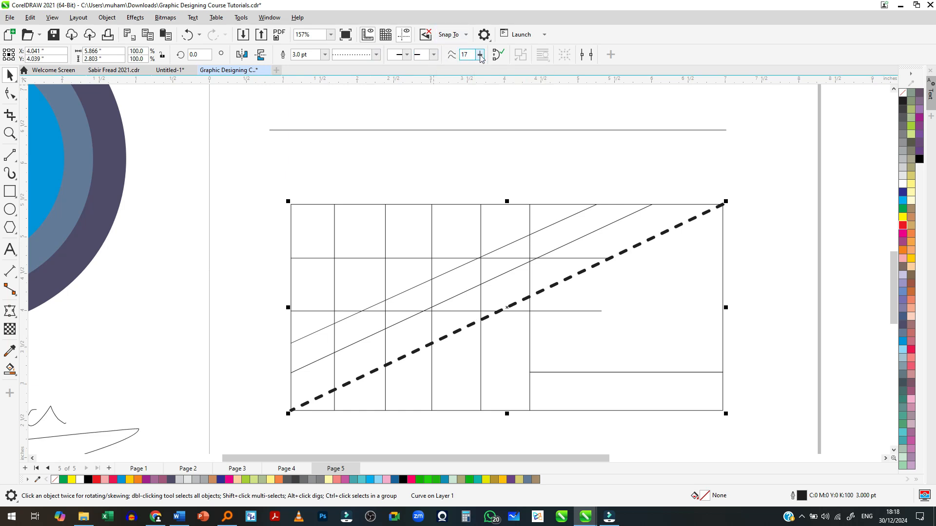
- Draw a straight horizontal line with the Bézier tool near the page's lower edge, about as long as the rectangle is wide
scroll(492, 115, "down", 2)
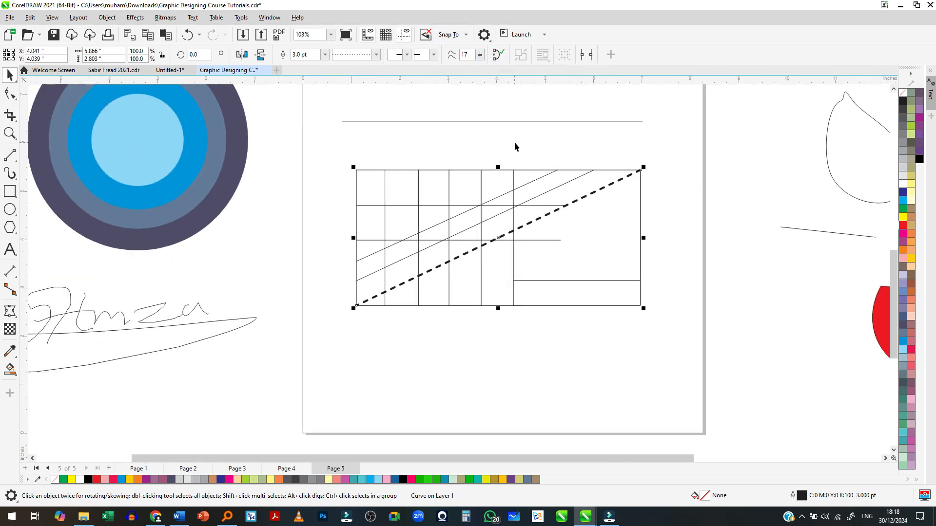
left_click(9, 155)
left_click(9, 155)
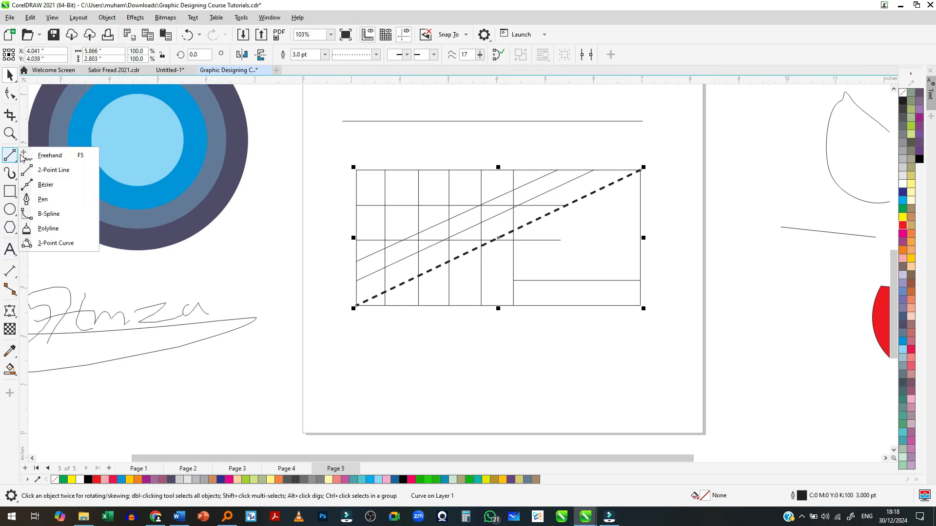
left_click(46, 185)
scroll(61, 197, "down", 1)
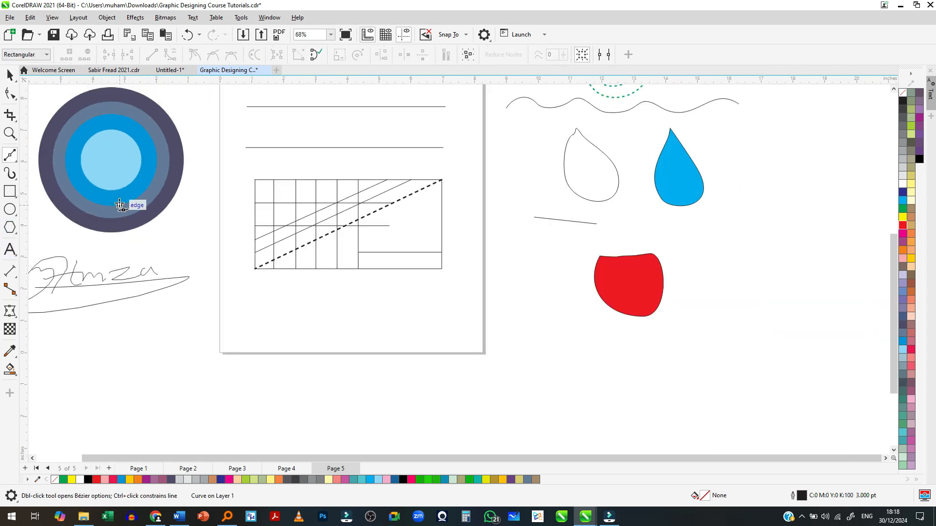
scroll(308, 375, "up", 2)
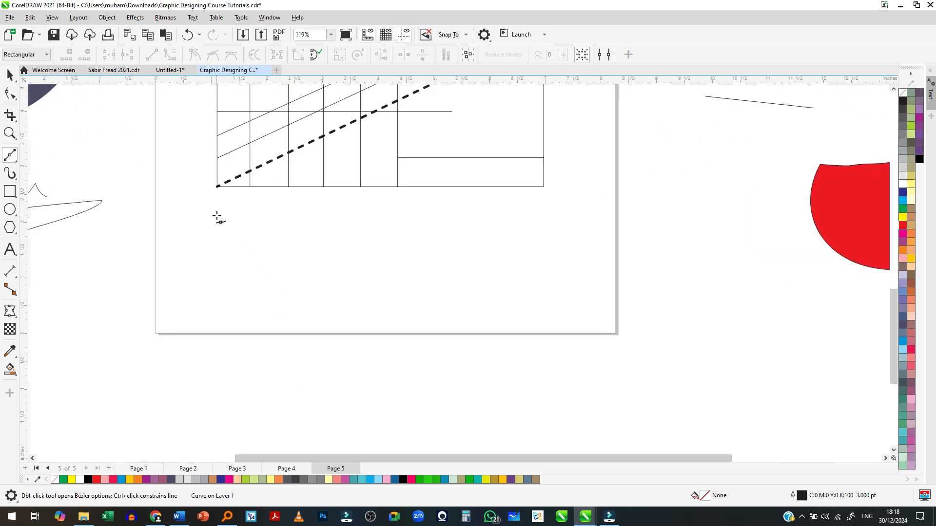
left_click(220, 271)
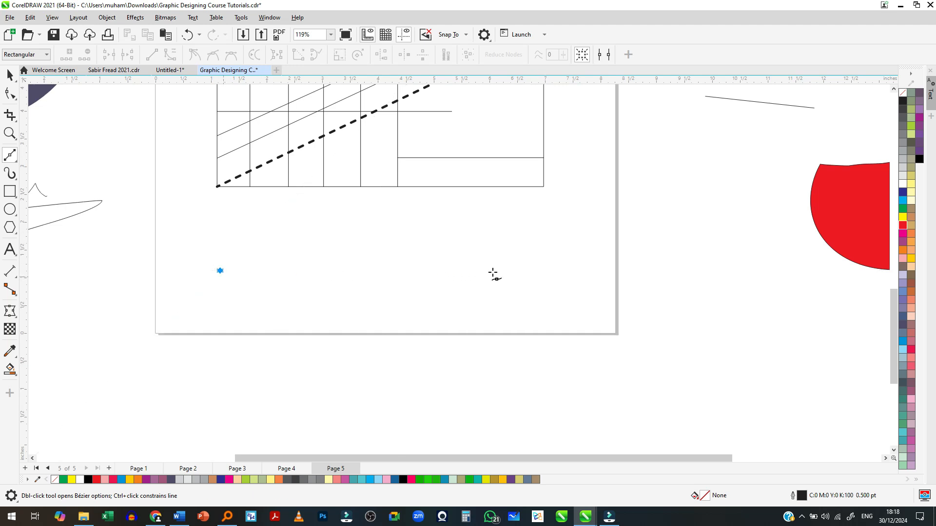
left_click(542, 271)
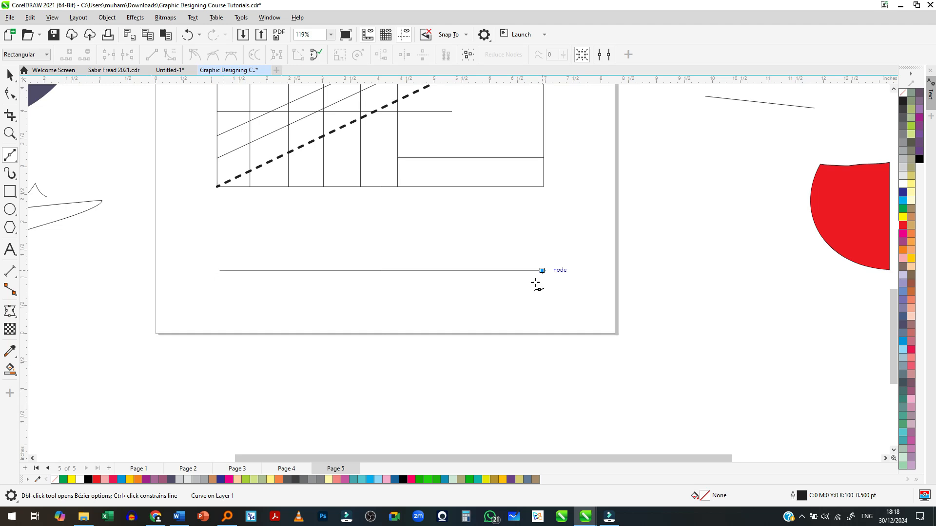
scroll(453, 395, "down", 2)
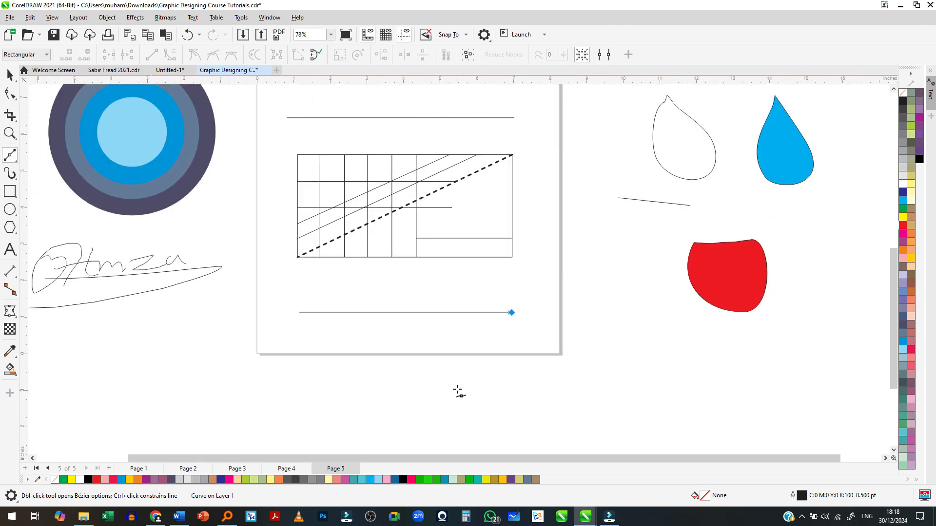
scroll(393, 207, "up", 2)
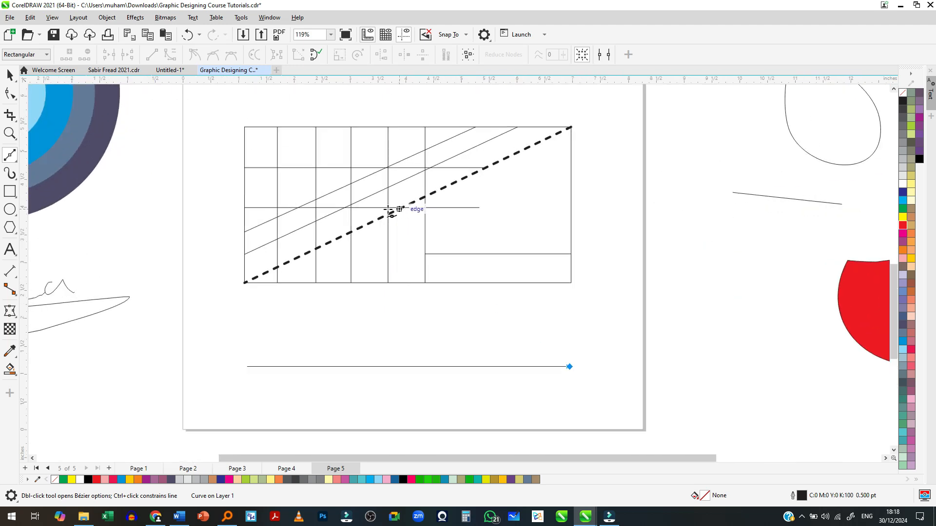
- Draw a horizontal line about 5.78 in long with the Freehand tool between the rectangle and the Bézier line
left_click(10, 158)
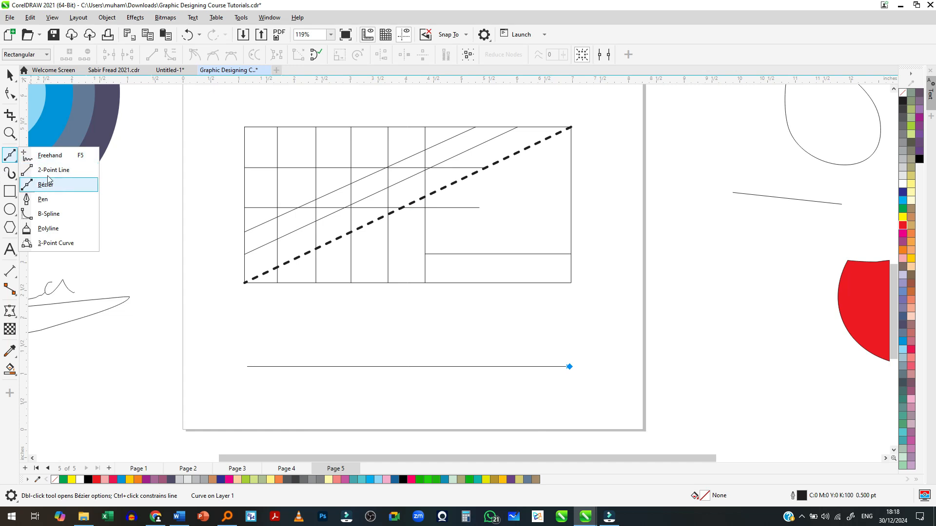
left_click(47, 156)
left_click(250, 322)
left_click(571, 322)
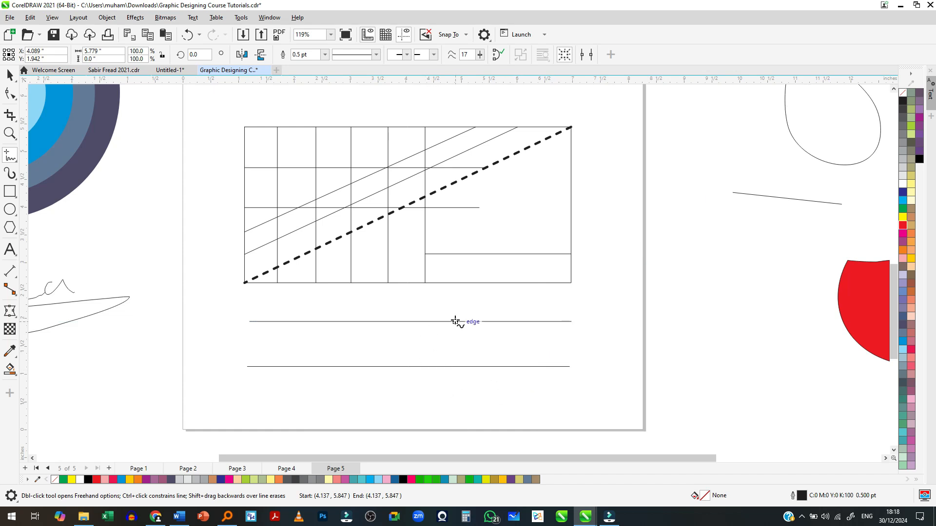
- Extend the Freehand line from its right end into a closed downward-pointing triangle about 5.78 by 2.93 in
scroll(574, 296, "down", 1)
scroll(552, 400, "up", 1)
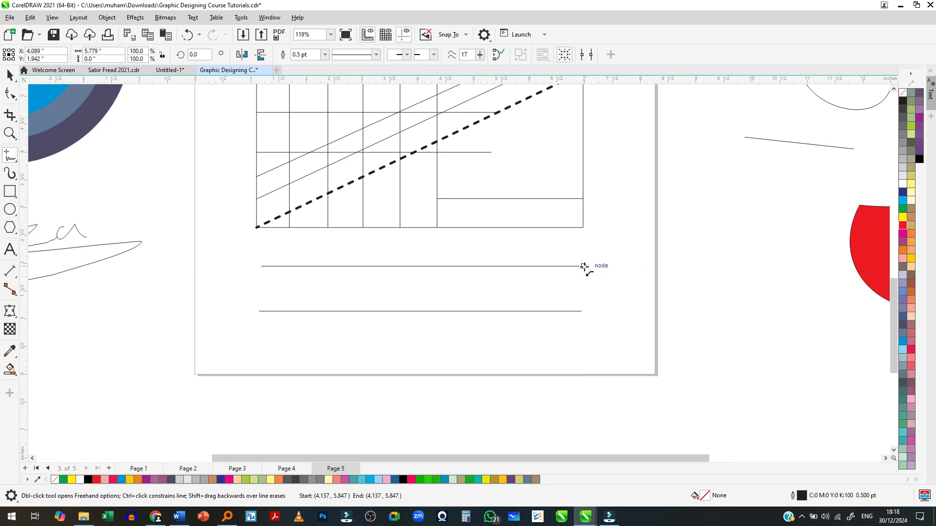
left_click_drag(585, 272, 443, 429)
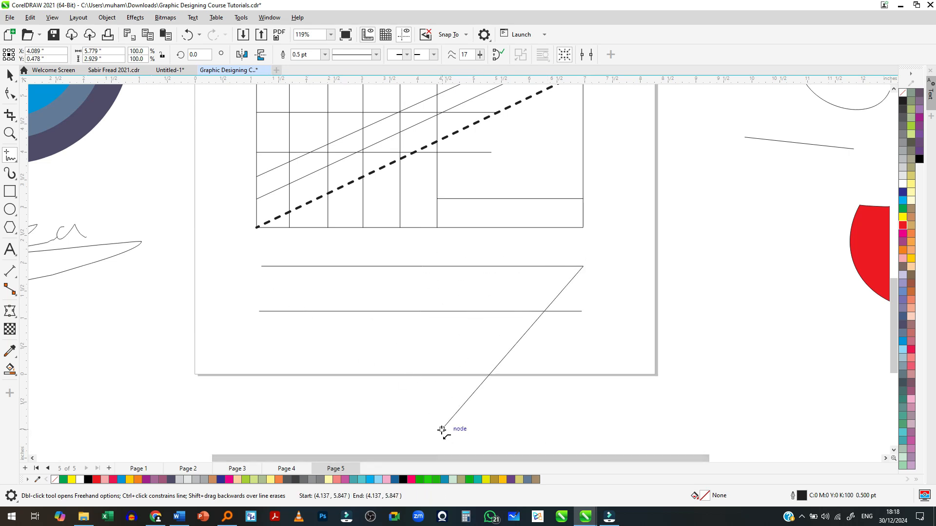
left_click_drag(442, 430, 262, 266)
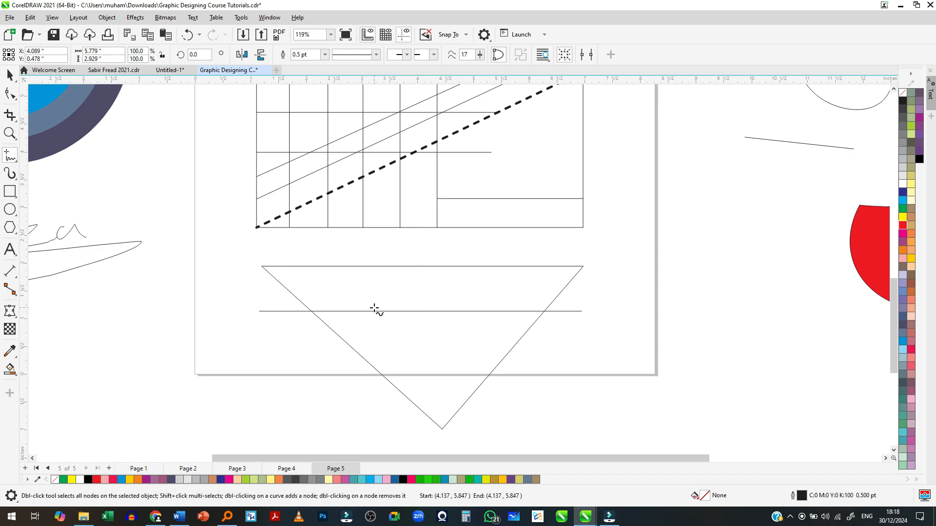
- Draw a closed four-sided shape about 5.0 by 2.38 in with the 2-Point Line tool, below the page's lower edge
left_click(11, 156)
left_click(27, 170)
scroll(207, 138, "down", 2)
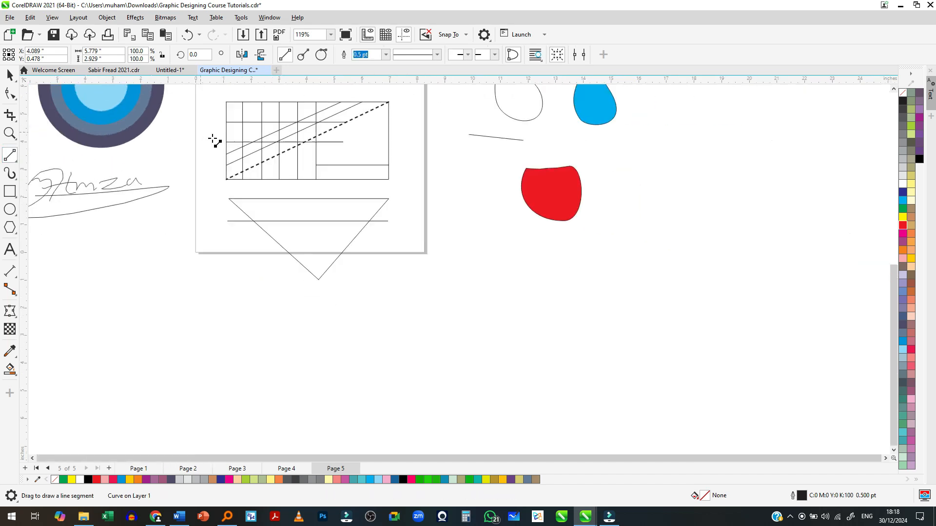
scroll(360, 312, "up", 2)
left_click_drag(416, 282, 634, 277)
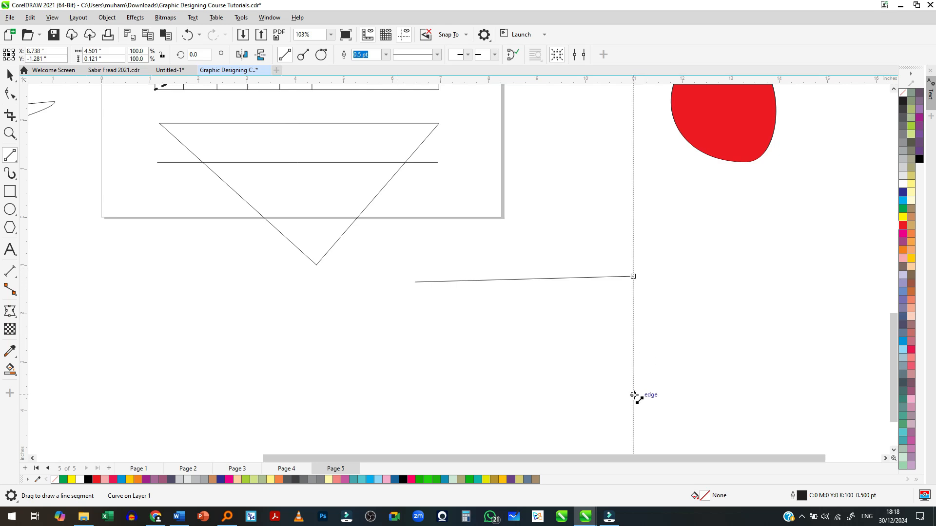
mouse_move(634, 277)
left_mouse_down()
mouse_move(639, 392)
mouse_move(397, 391)
mouse_move(420, 303)
mouse_move(415, 284)
left_mouse_up()
scroll(489, 268, "down", 2)
- Draw a closed five-sided shape about 3 in tall with a left-pointing tip below the page, using the Bézier tool
left_click(11, 156)
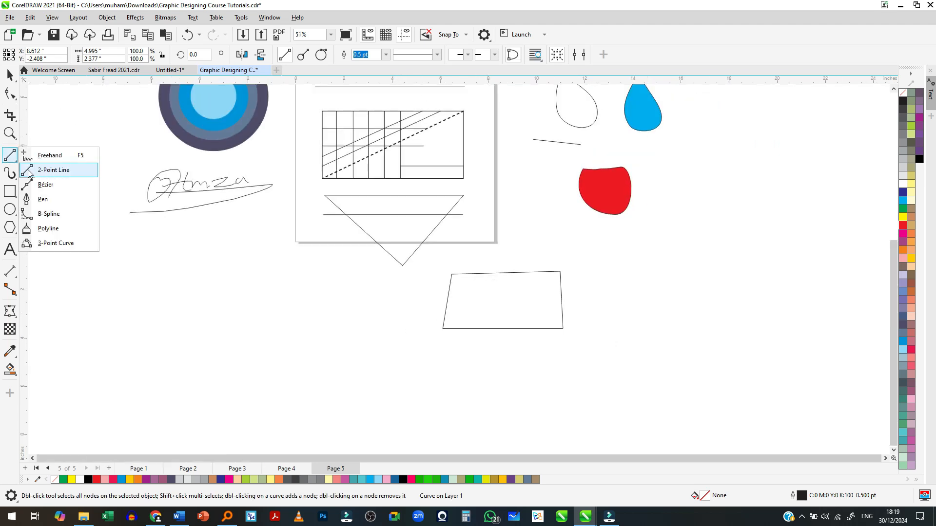
left_click(44, 185)
scroll(397, 334, "up", 2)
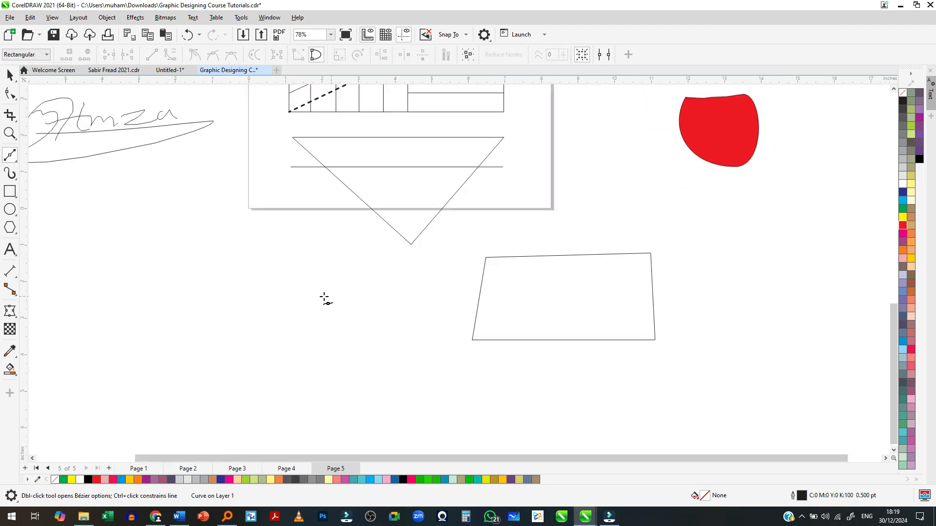
left_click(201, 290)
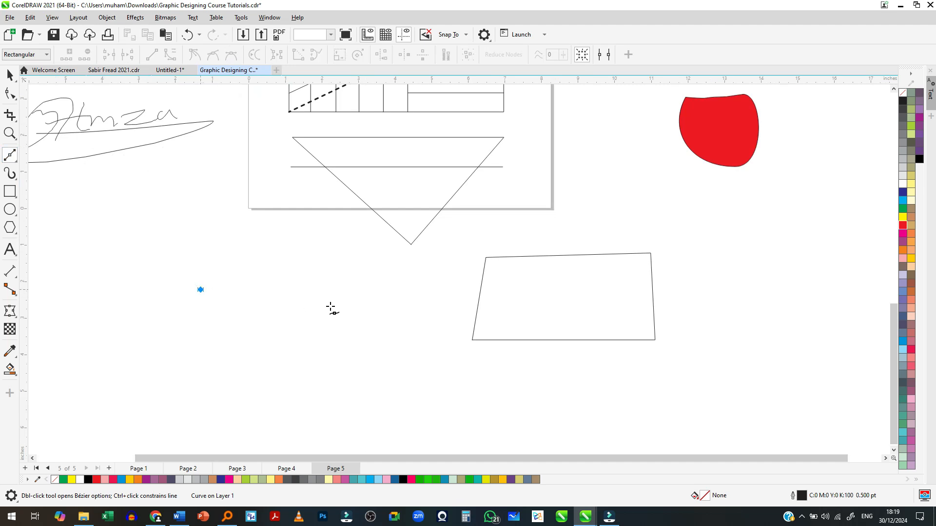
left_click(400, 290)
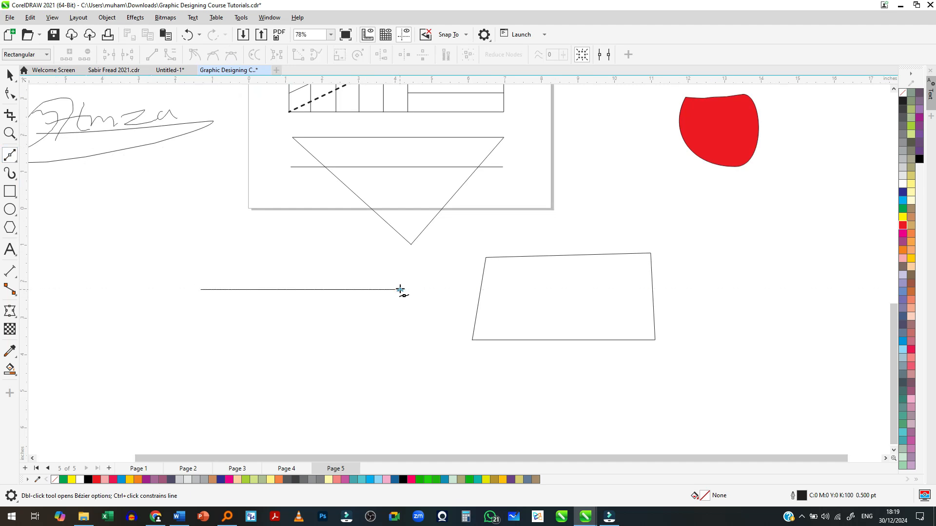
left_click(400, 400)
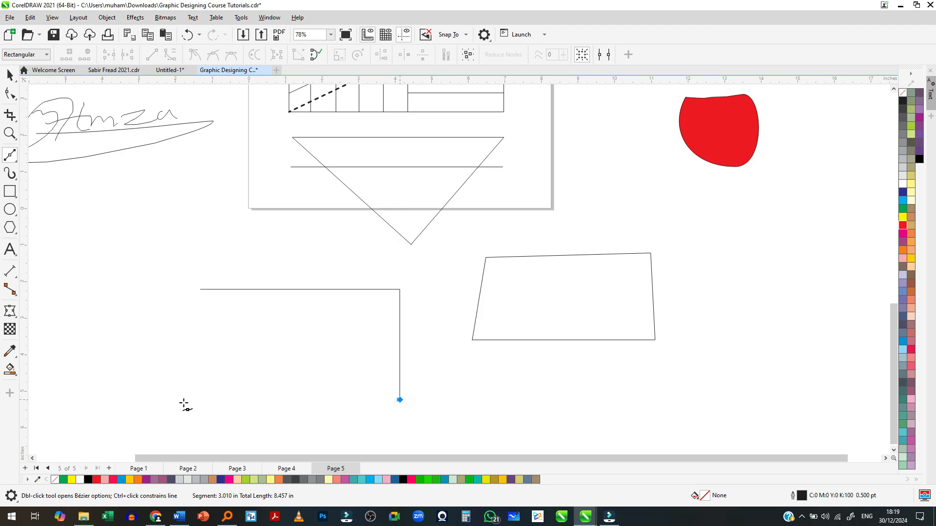
left_click(163, 400)
left_click(94, 336)
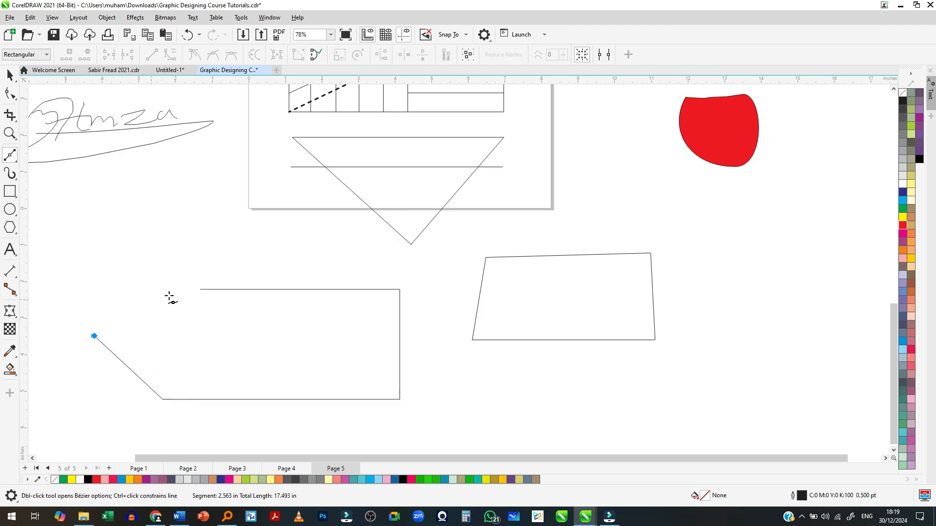
left_click(200, 290)
scroll(198, 330, "down", 3)
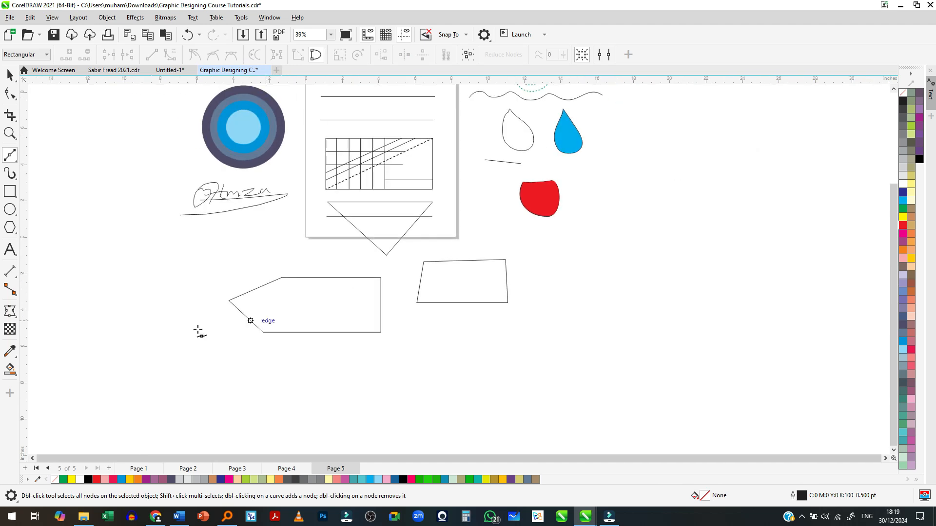
- Draw a closed irregular nine-sided Bézier polygon with a notch at its upper edge, overlapping the five-sided shape's pointed end
scroll(241, 240, "up", 2)
left_click(239, 237)
left_click(286, 177)
left_click(344, 247)
left_click(360, 318)
left_click(240, 375)
left_click(158, 356)
left_click(118, 268)
left_click(223, 168)
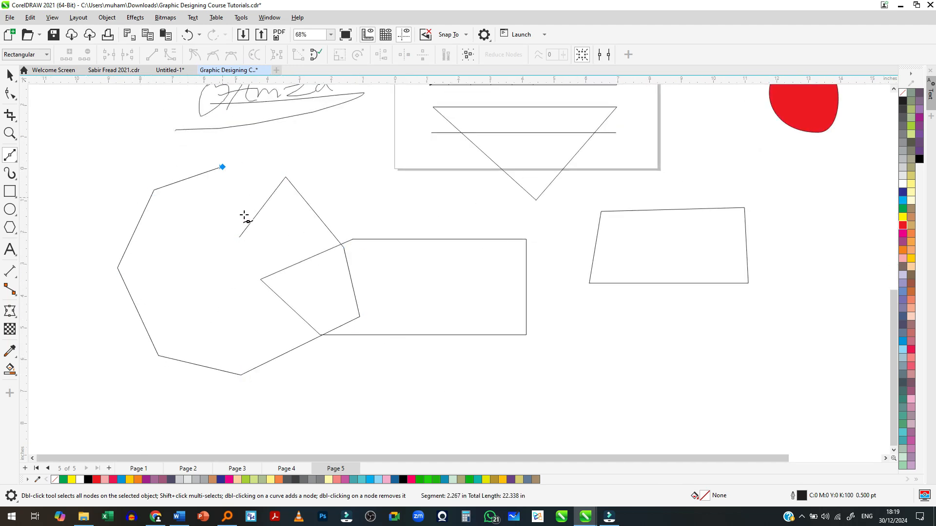
left_click(239, 237)
scroll(314, 262, "down", 1)
scroll(344, 258, "down", 1)
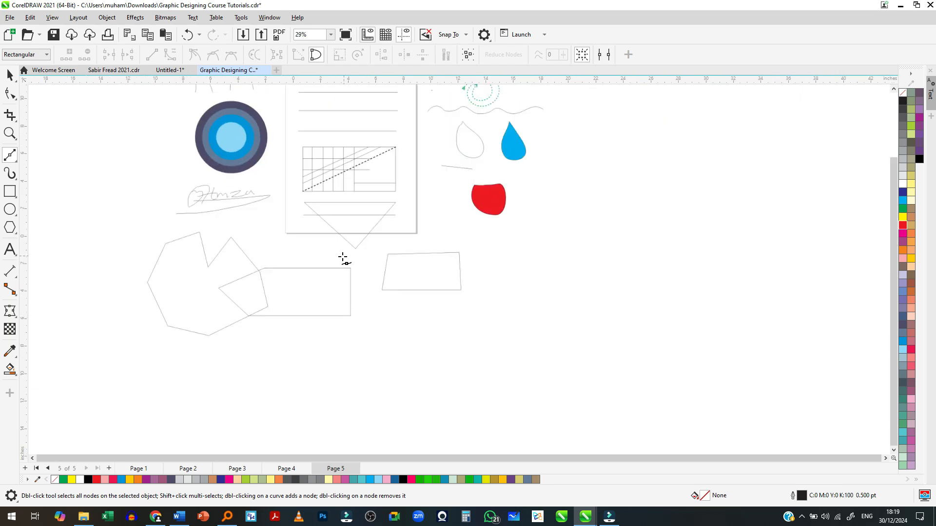
scroll(344, 258, "up", 1)
scroll(353, 263, "up", 1)
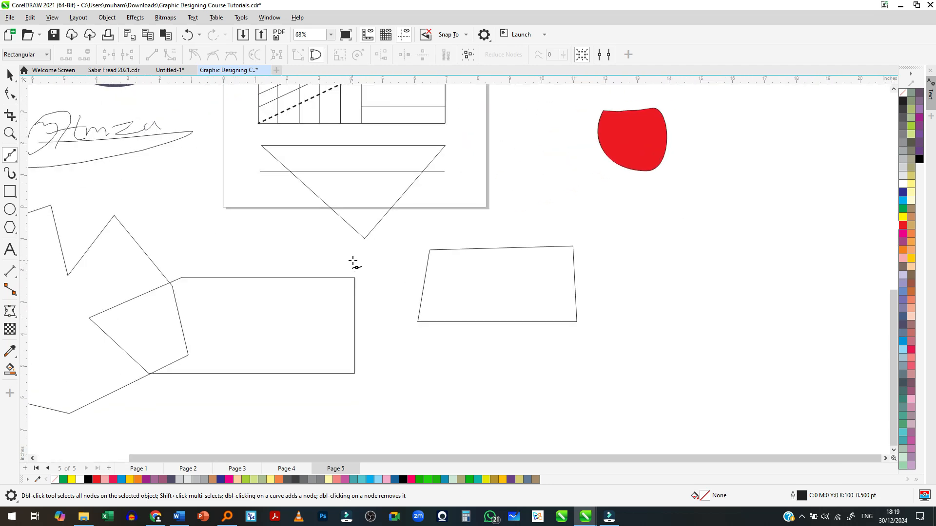
scroll(583, 284, "up", 2)
scroll(467, 326, "down", 3)
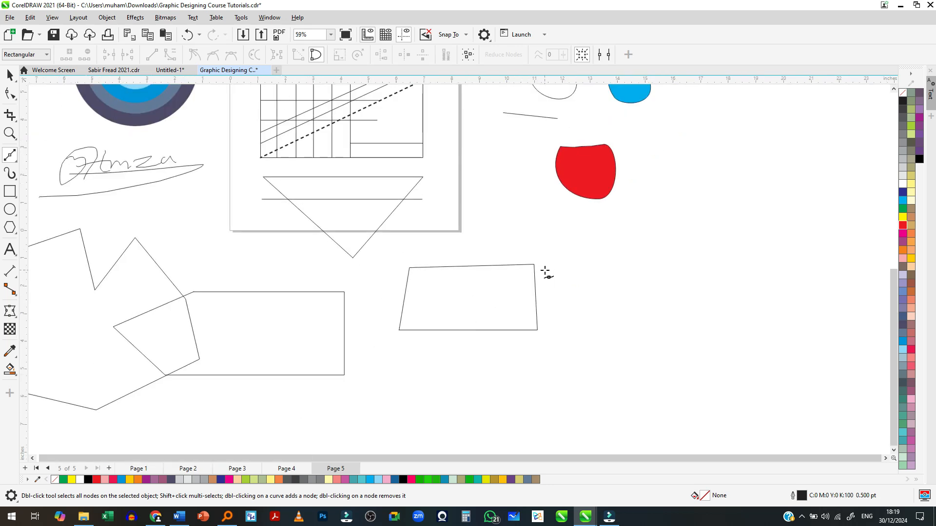
scroll(564, 278, "down", 2)
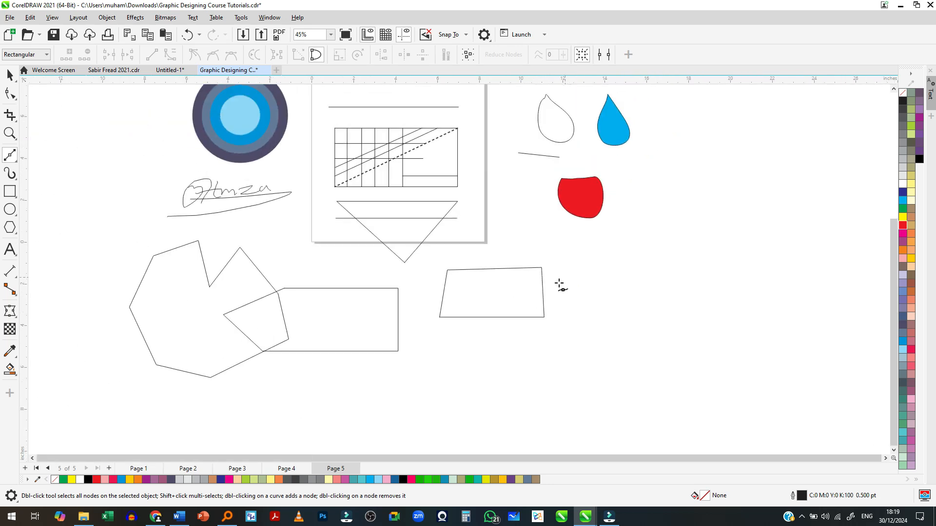
scroll(199, 340, "up", 1)
scroll(303, 313, "up", 1)
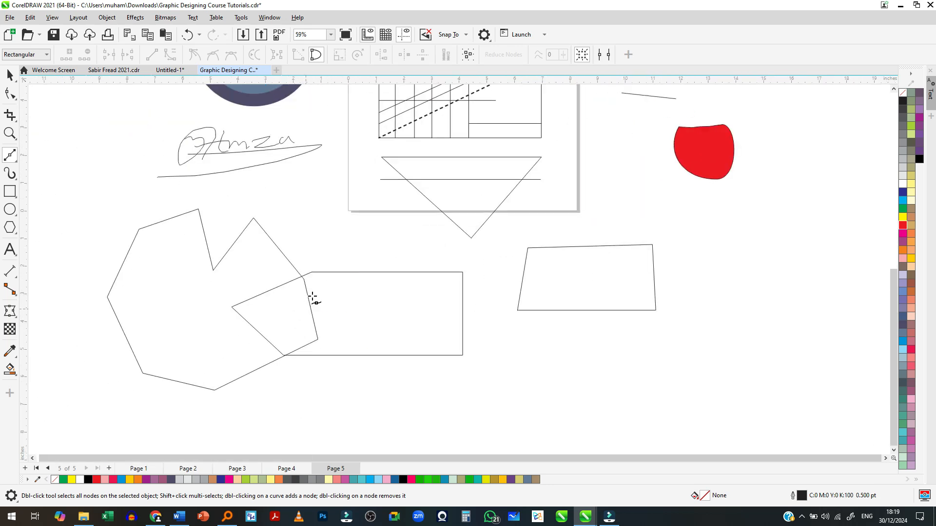
scroll(673, 284, "down", 2)
- Draw an open U-shaped Bézier path about 2.68 in wide and 3.56 in tall beside the four-sided shape
scroll(485, 284, "up", 3)
left_click(491, 251)
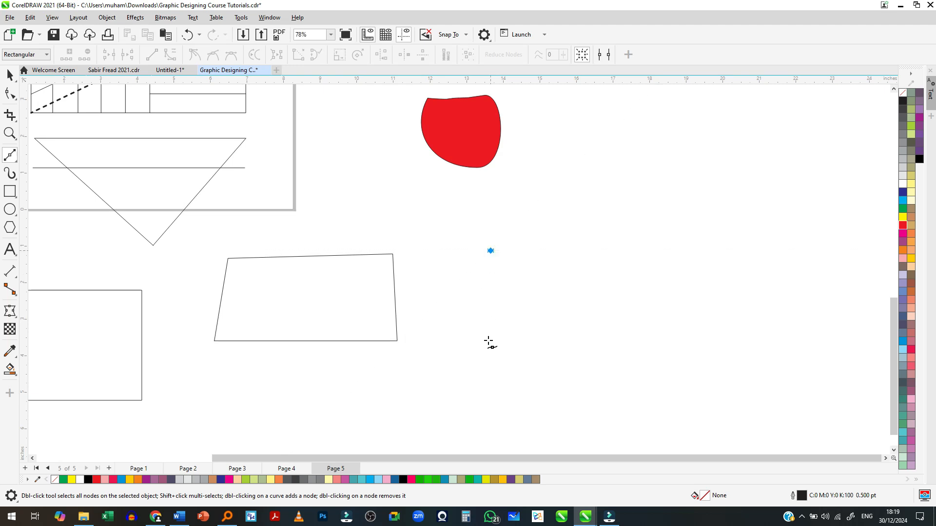
left_click(491, 381)
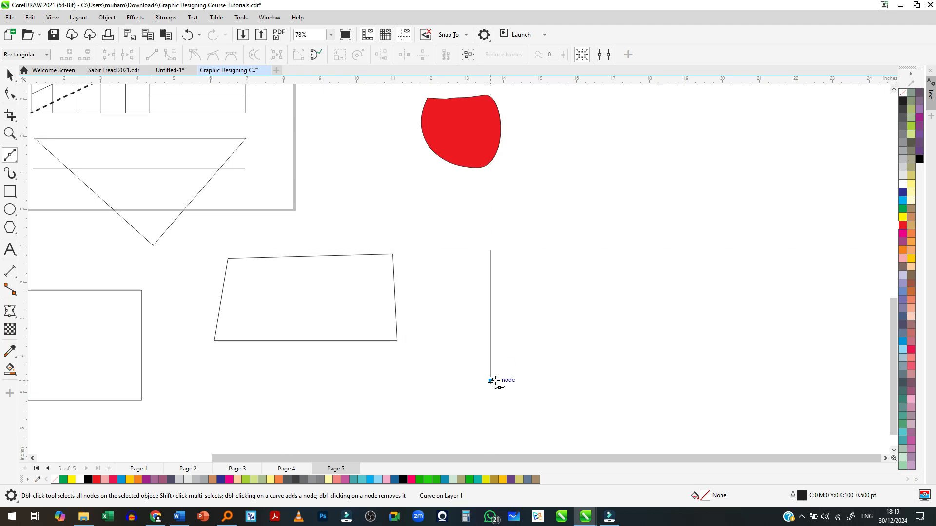
left_click(589, 381)
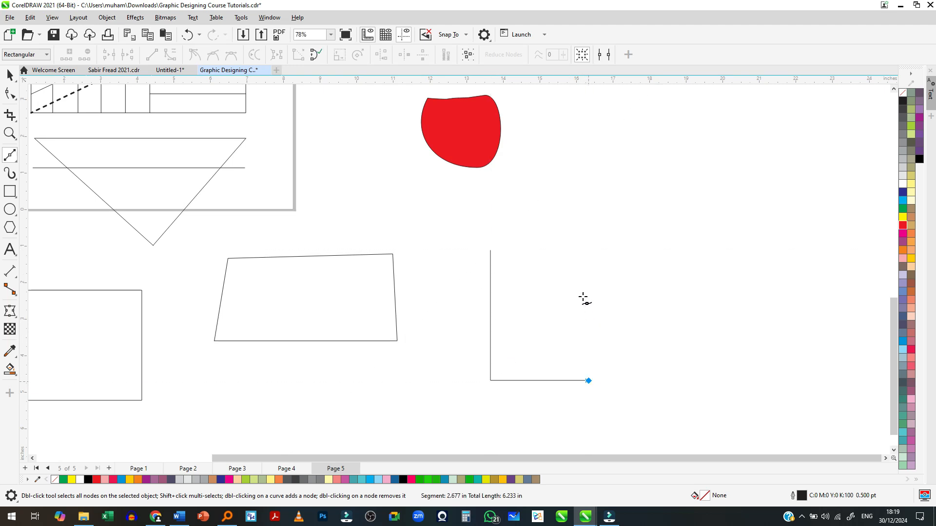
left_click(589, 247)
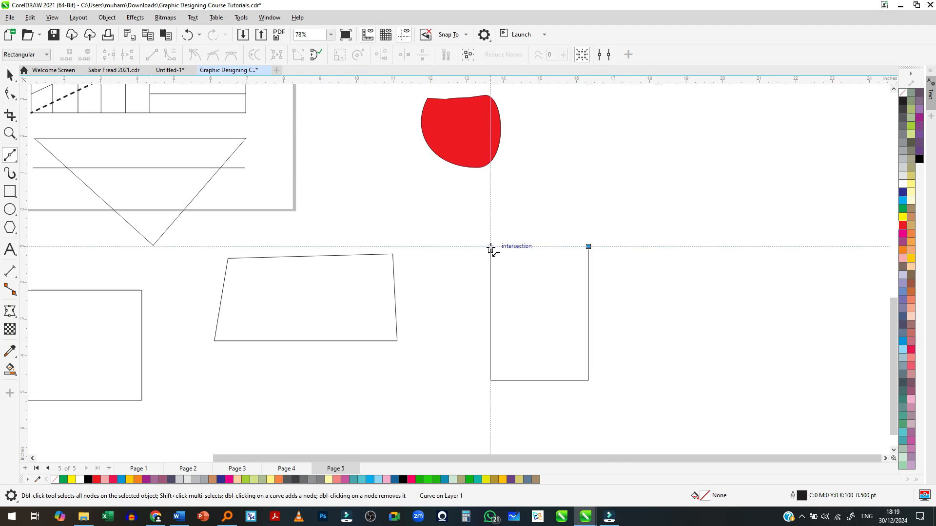
- Add a curved Bézier segment about 2.0 in long from the U-shape's right upper end to a centred peak with level handles
left_click(542, 201)
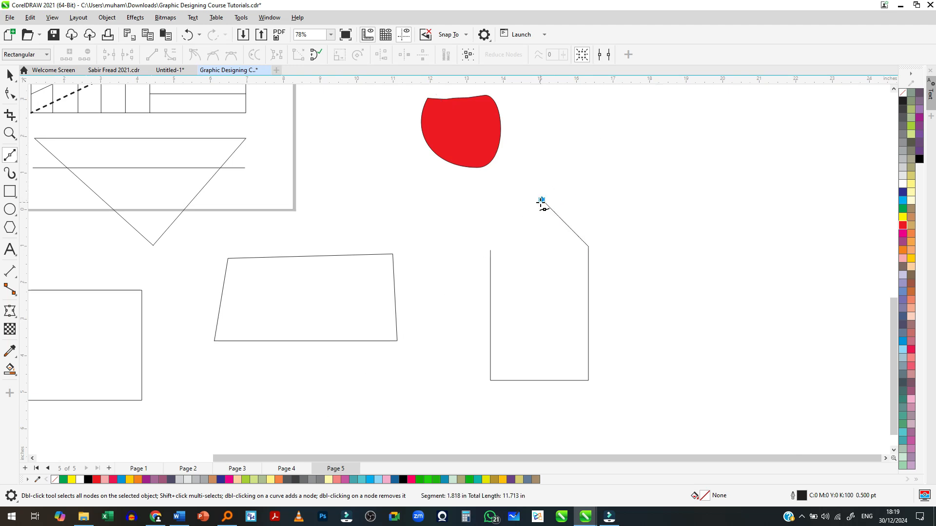
left_click_drag(542, 201, 502, 200)
left_click_drag(500, 200, 501, 199)
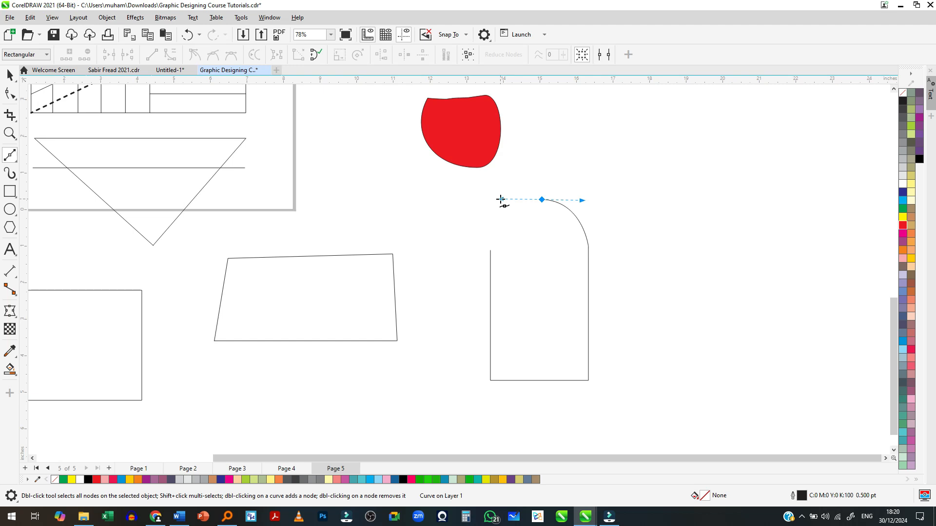
scroll(541, 224, "up", 2)
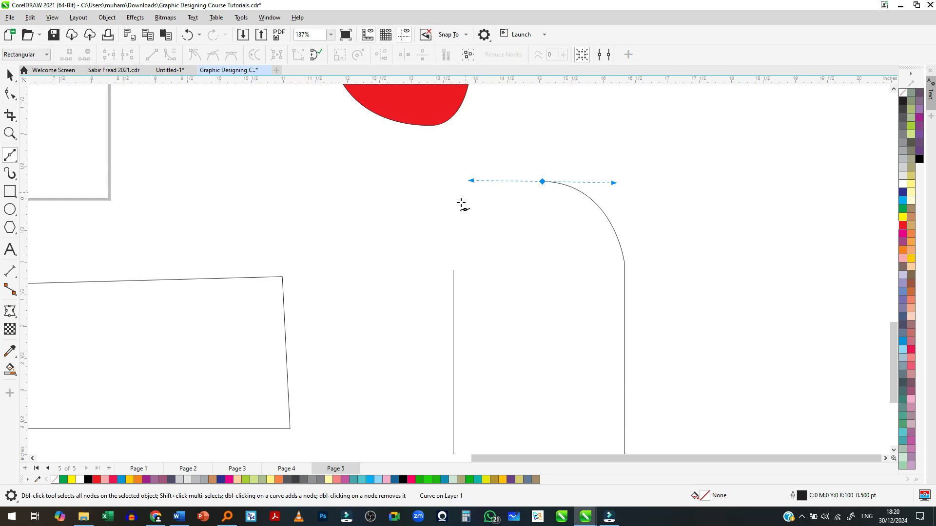
left_click(453, 228)
key("ctrl+z")
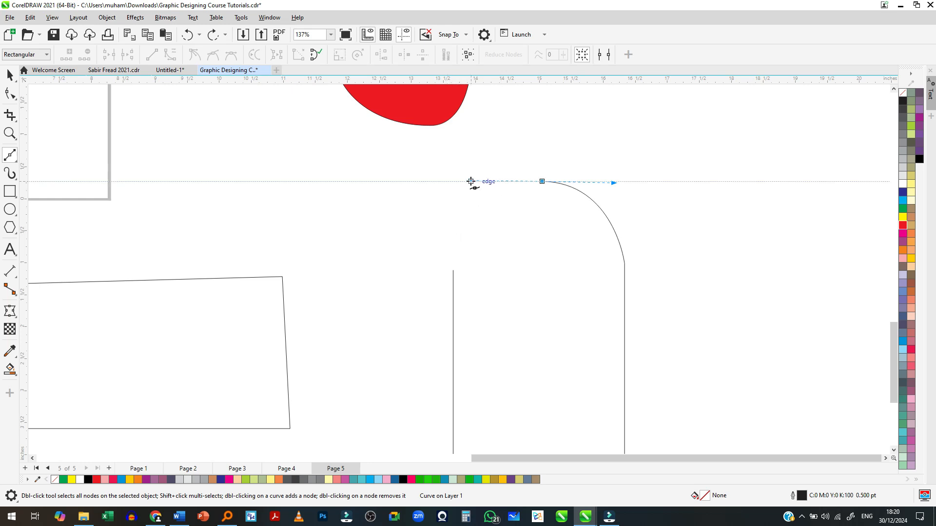
left_click(388, 181)
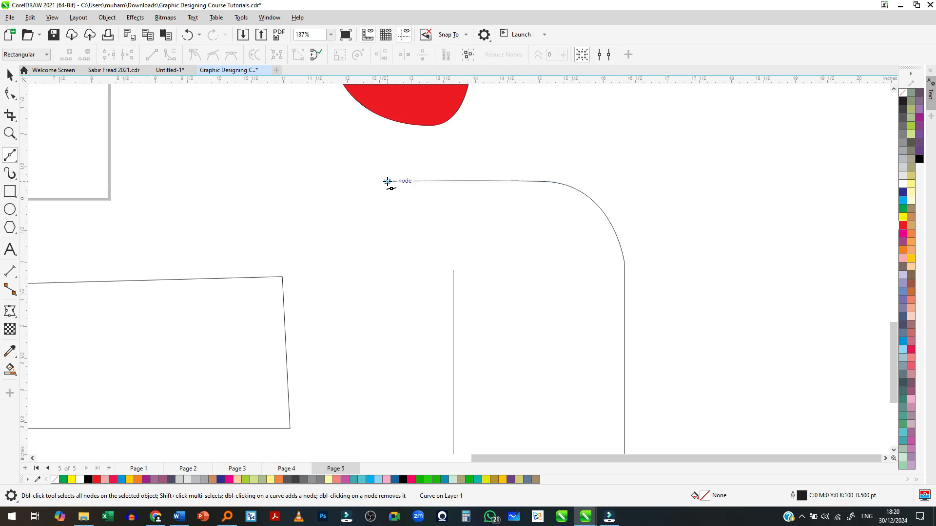
key("ctrl+z")
left_click(453, 254)
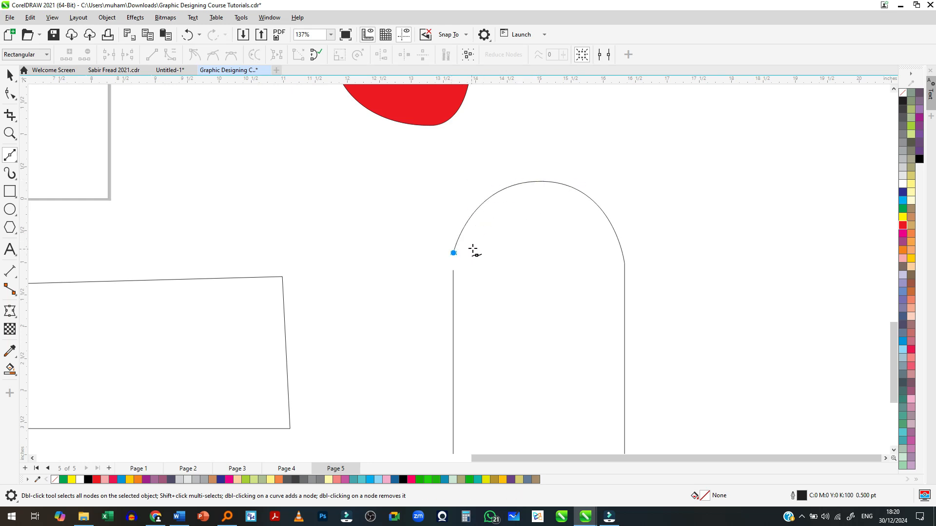
scroll(473, 250, "up", 3)
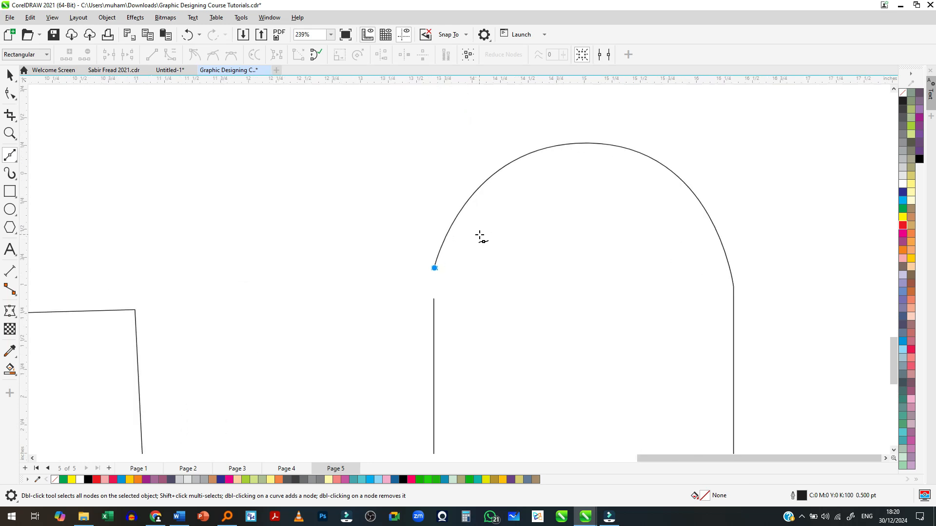
key("ctrl+z")
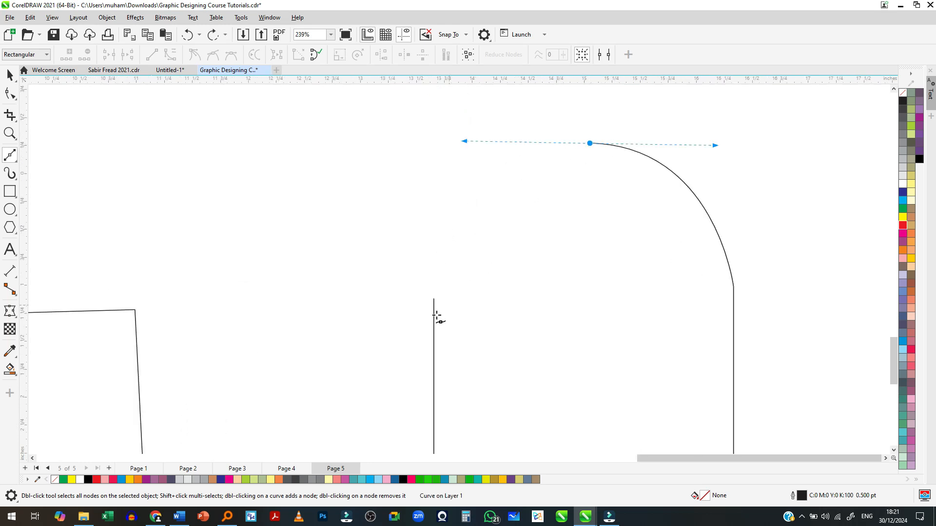
- Complete the closed arch, and draw a closed Bézier shape beside it with straight left and lower sides and a bulging curved edge
key("ctrl+shift+z")
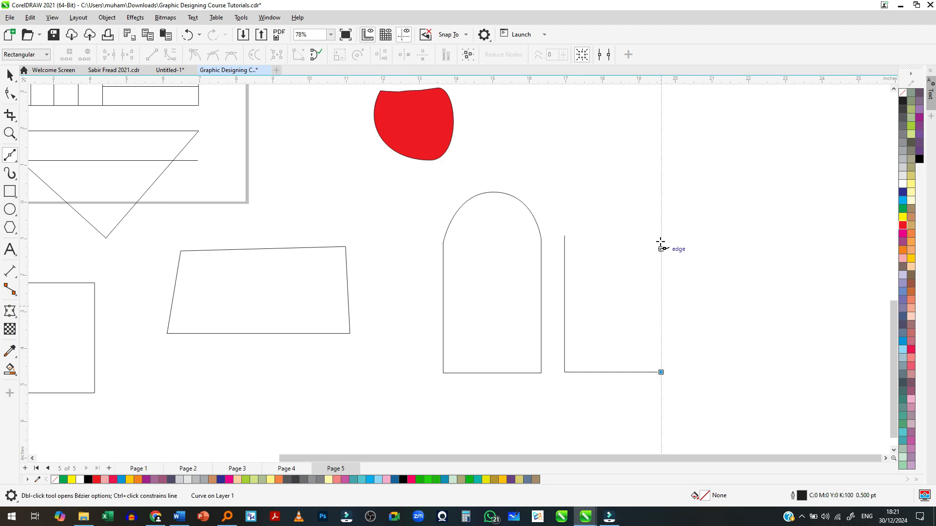
left_click_drag(661, 231, 562, 164)
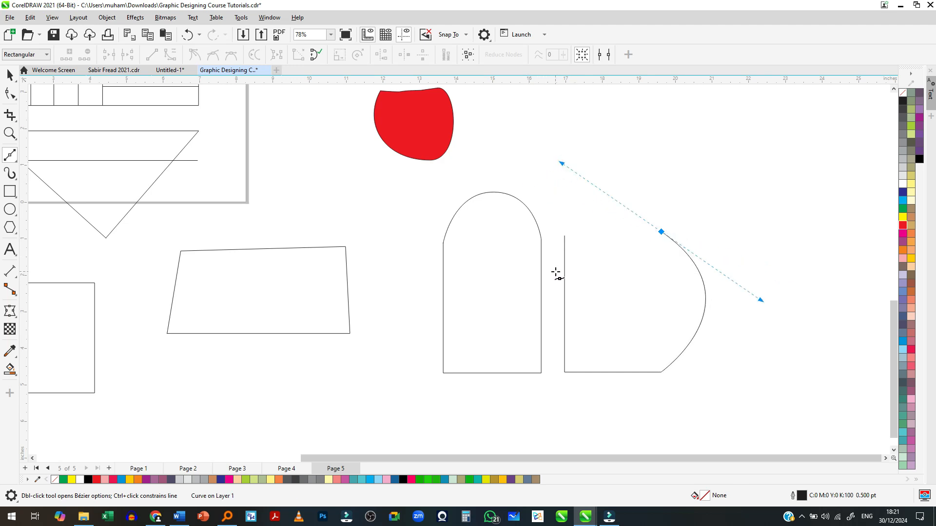
scroll(643, 239, "up", 2)
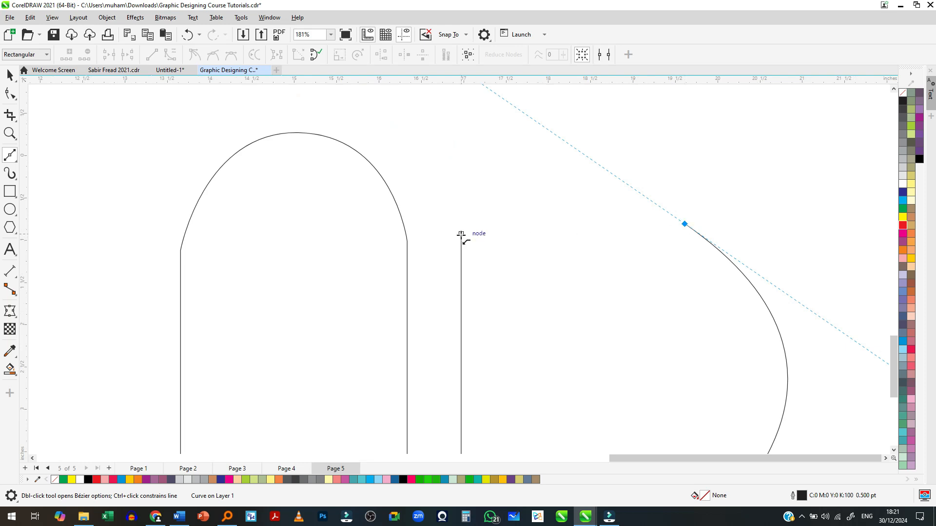
scroll(461, 234, "down", 2)
left_click(461, 238)
- Fine-tune both handles of the bulging shape's upper right node with the Shape tool, and make them move together in one straight line
left_click(10, 75)
left_click(10, 93)
left_click(484, 222)
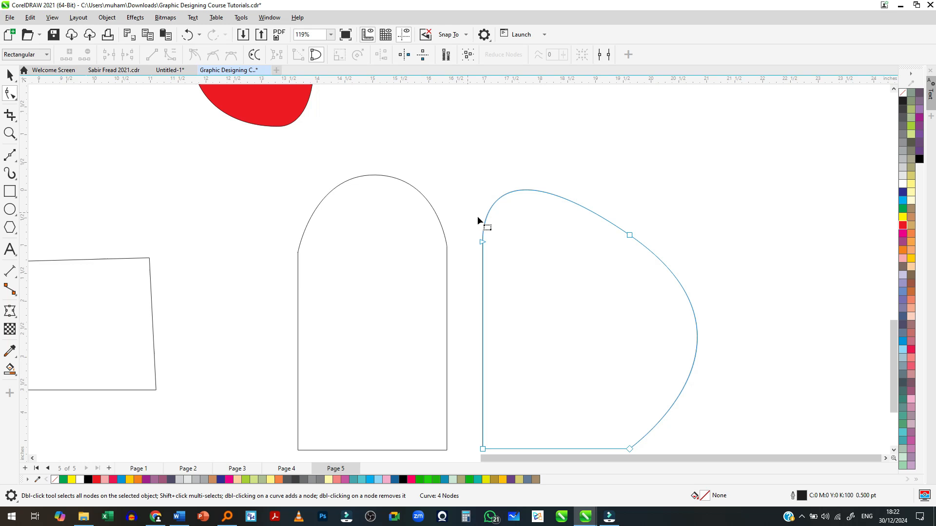
left_click(483, 243)
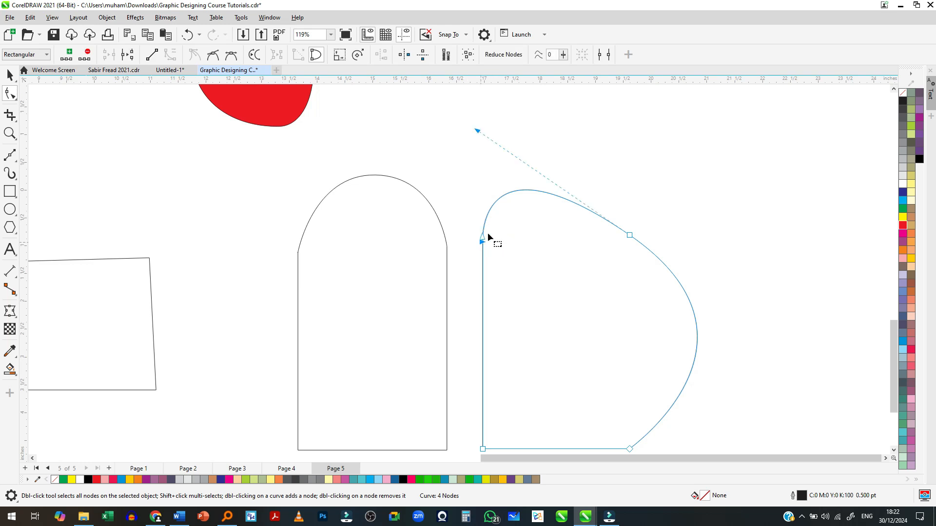
left_click(630, 236)
mouse_move(781, 341)
left_mouse_down()
mouse_move(748, 372)
mouse_move(790, 306)
mouse_move(782, 341)
left_mouse_up()
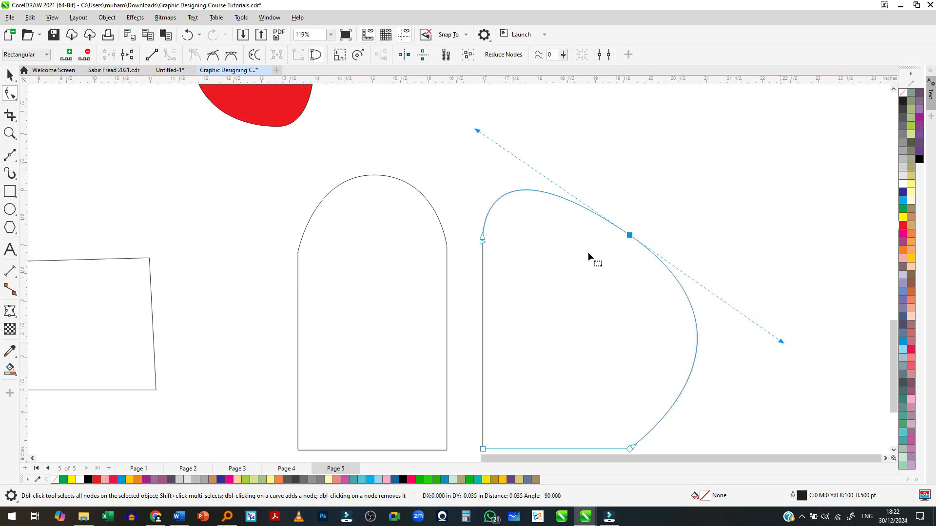
mouse_move(477, 131)
left_mouse_down()
mouse_move(550, 228)
mouse_move(554, 253)
mouse_move(504, 151)
mouse_move(479, 129)
left_mouse_up()
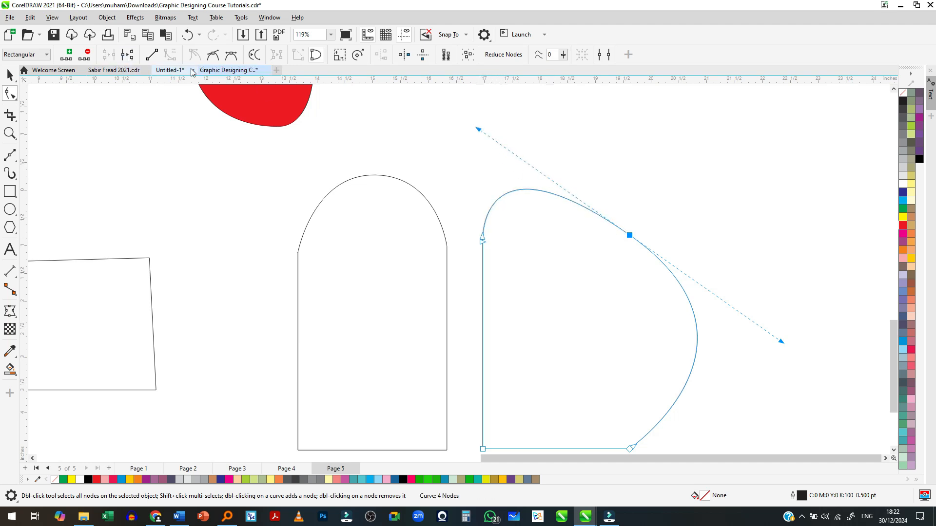
left_click(214, 56)
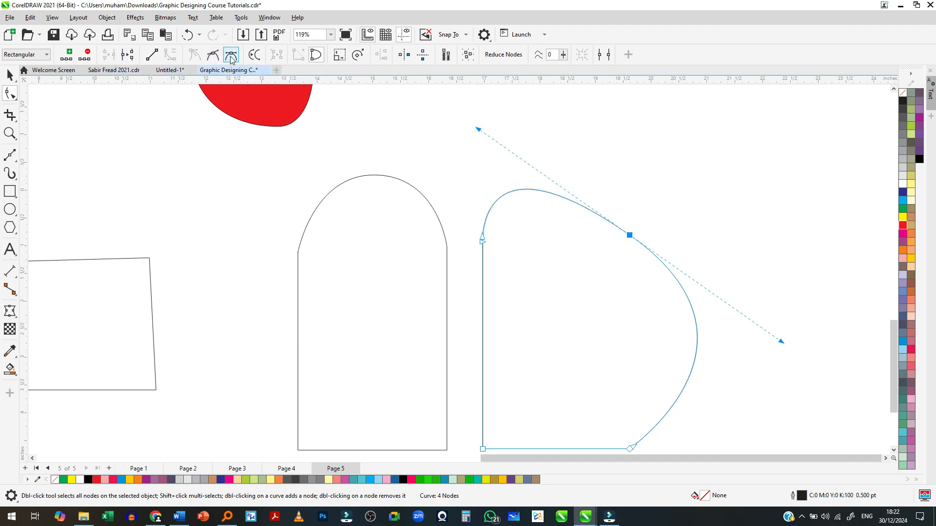
mouse_move(781, 344)
left_mouse_down()
mouse_move(755, 368)
mouse_move(787, 359)
mouse_move(777, 346)
left_mouse_up()
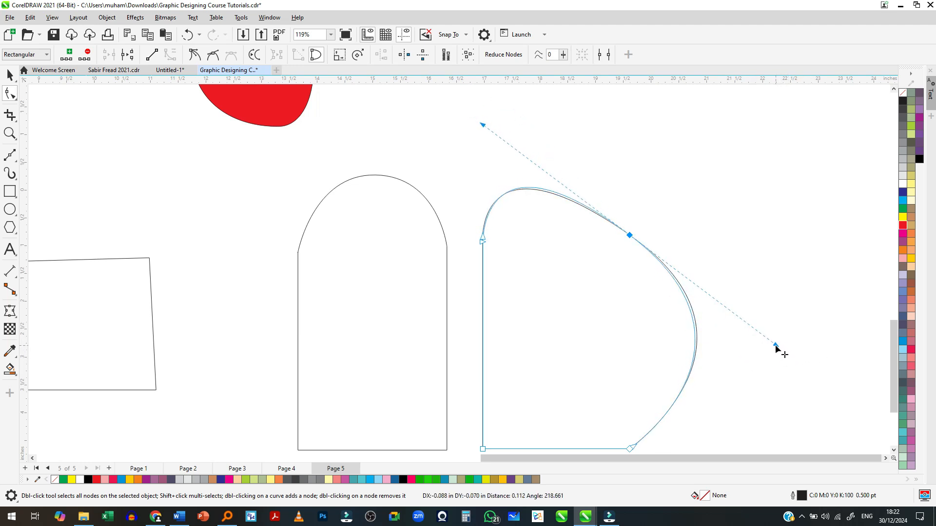
- Convert that node to a cusp and pull its left handle to the shape's upper left corner to flatten the upper edge
left_click(202, 57)
left_click_drag(482, 126, 485, 238)
scroll(562, 194, "down", 2)
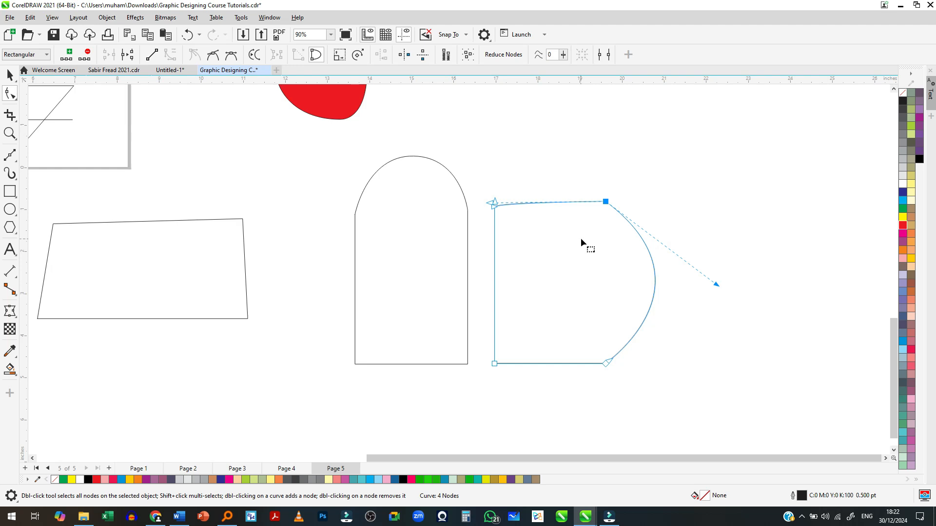
scroll(546, 217, "up", 3)
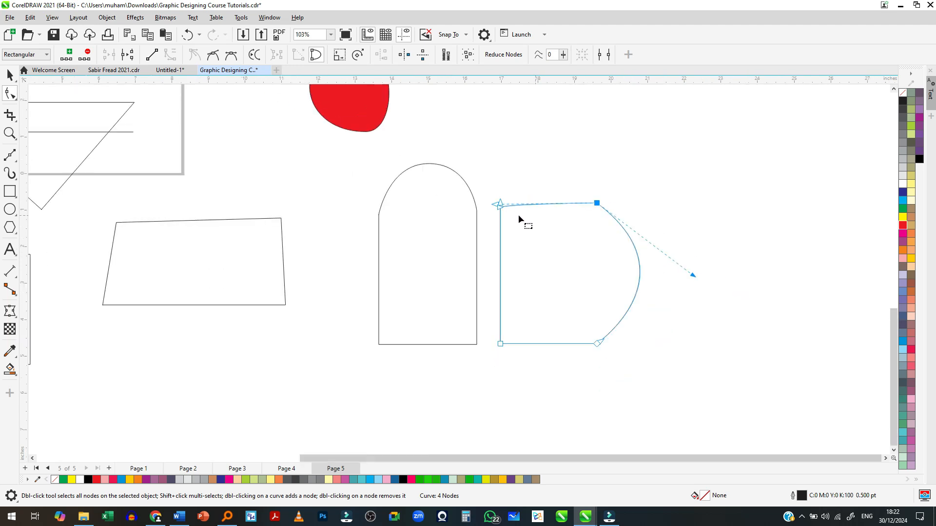
scroll(516, 214, "down", 5)
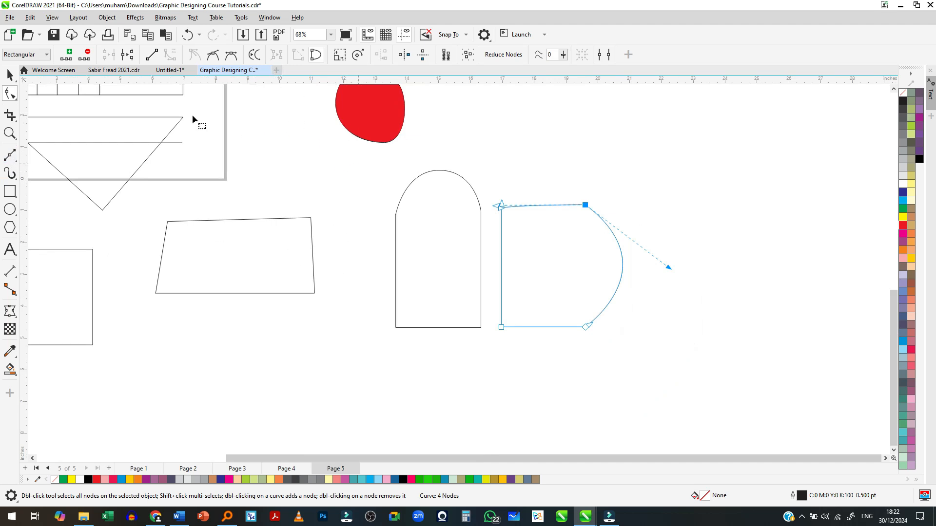
- Draw a small closed Bézier shape about 2.07 by 1.16 in inside the bulging shape, with a straight lower edge and curved upper side
left_click(10, 155)
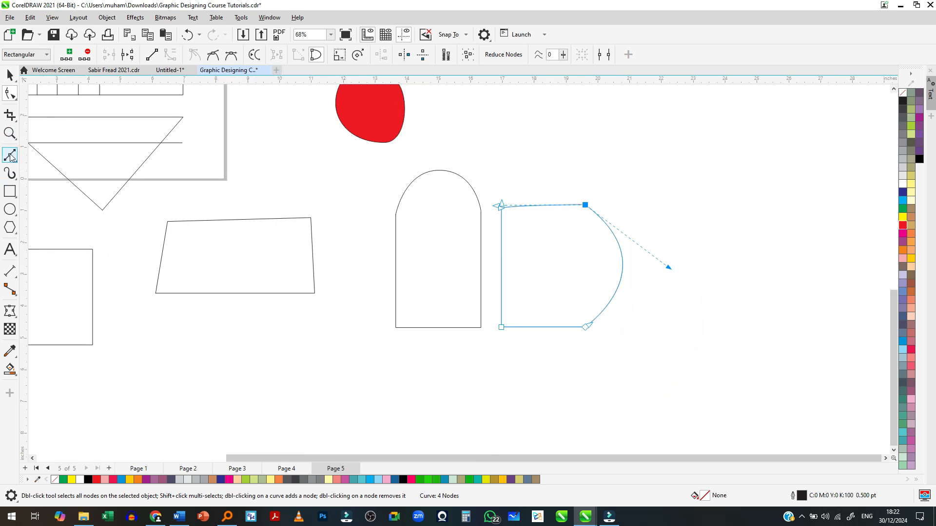
left_click(531, 245)
left_click(581, 266)
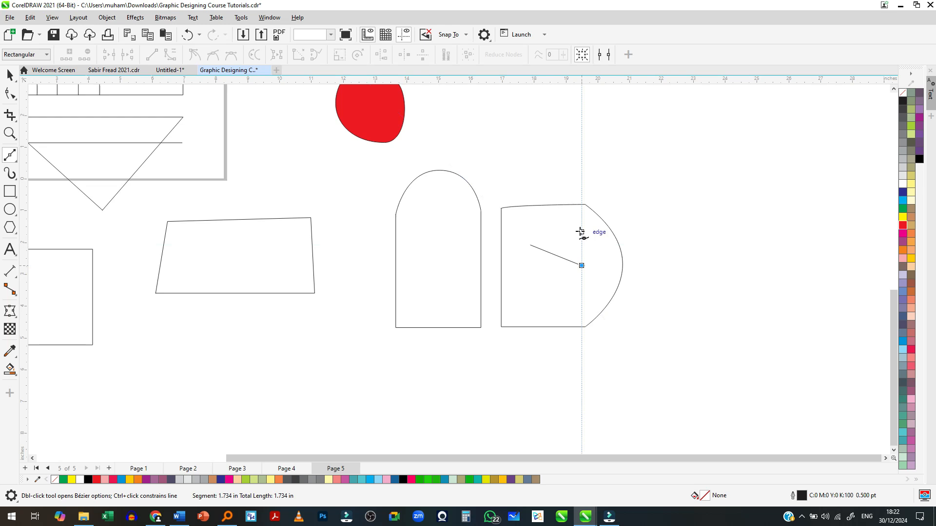
left_click_drag(582, 230, 550, 228)
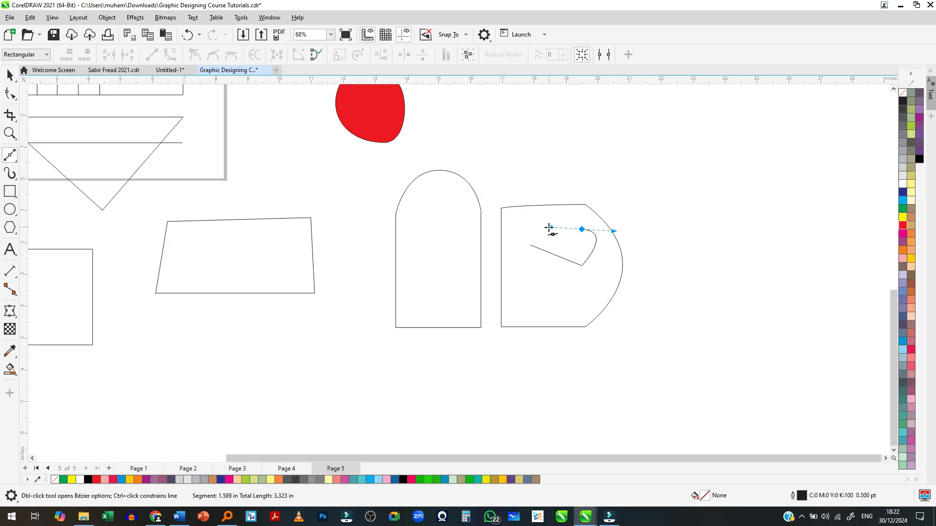
left_click(532, 245)
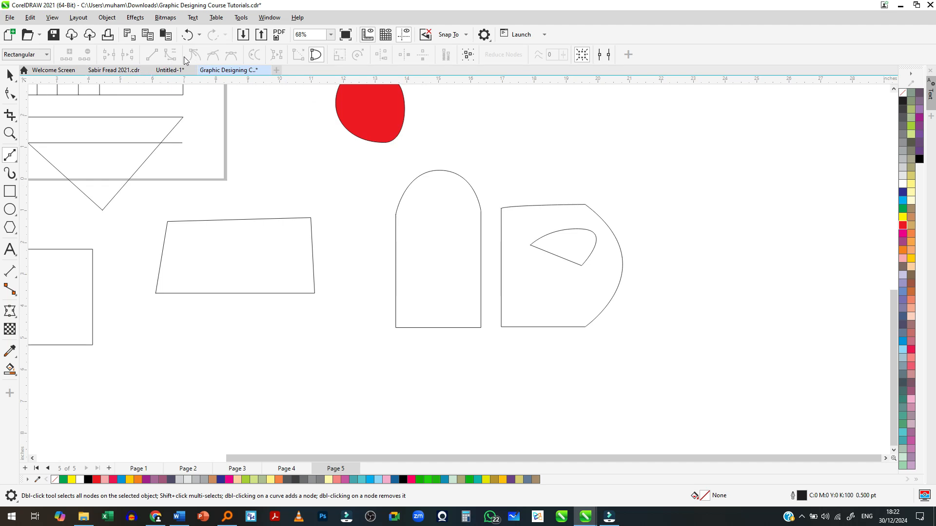
- Draw a closed triangle with the Pen tool below the four-sided shape, with a level upper edge about 6.7 in long
scroll(583, 248, "up", 1)
scroll(583, 249, "down", 1)
left_click(14, 161)
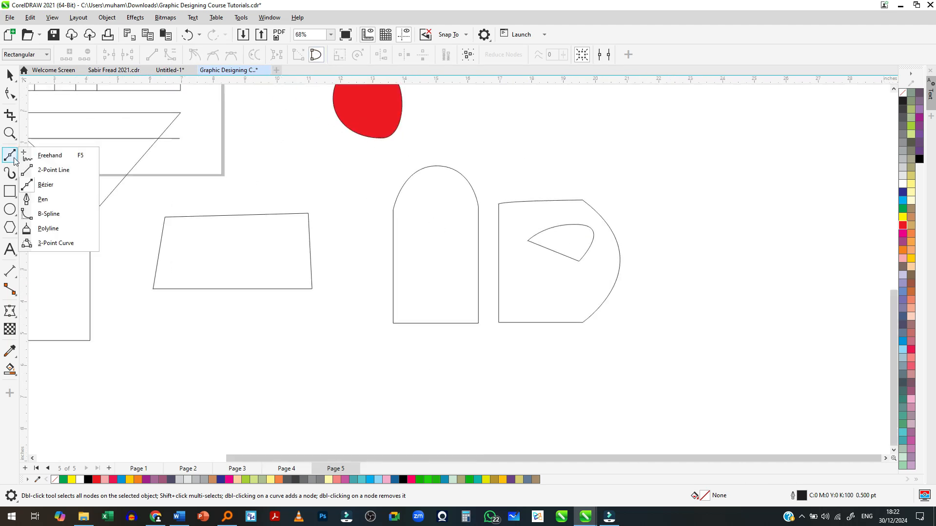
left_click(54, 201)
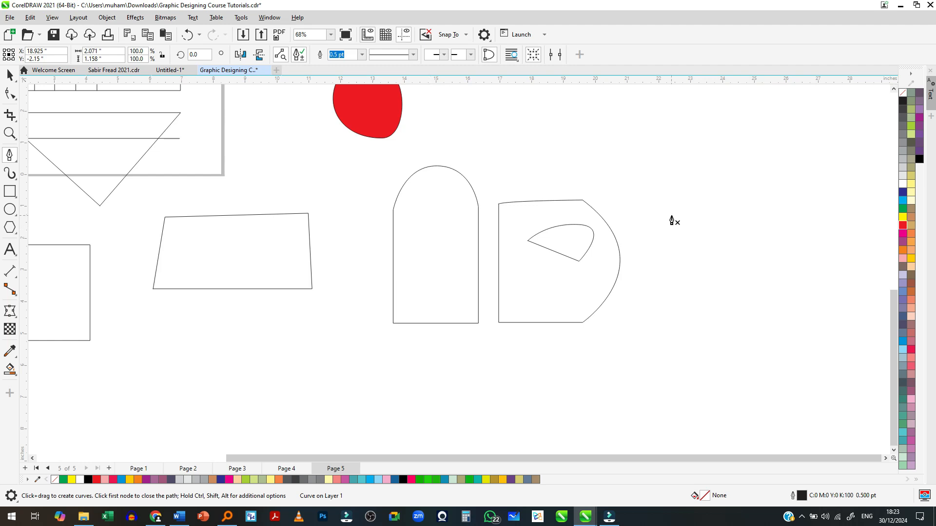
scroll(669, 221, "down", 4)
scroll(390, 285, "up", 1)
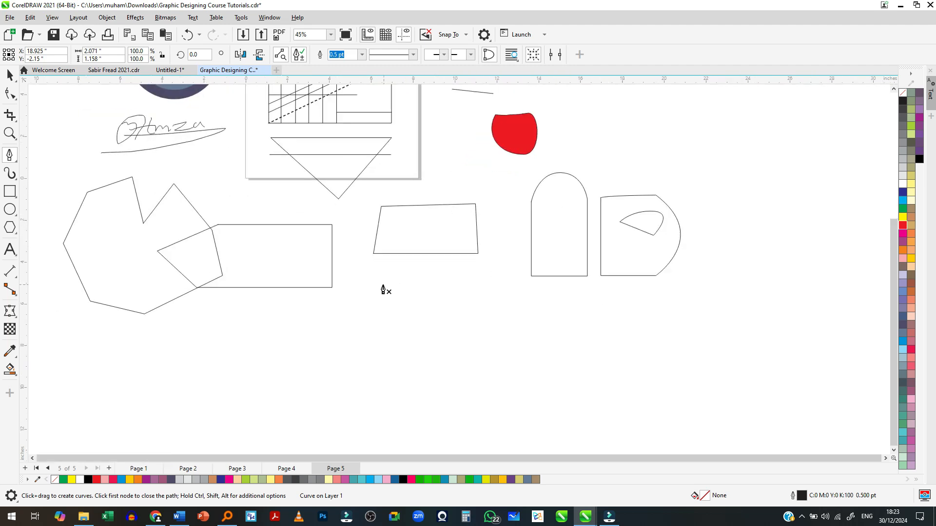
left_click(370, 311)
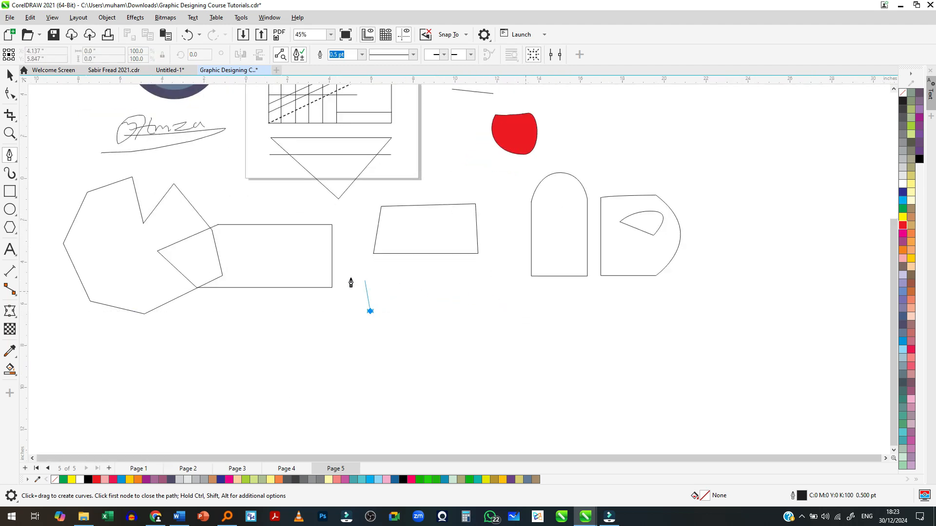
left_click(511, 311)
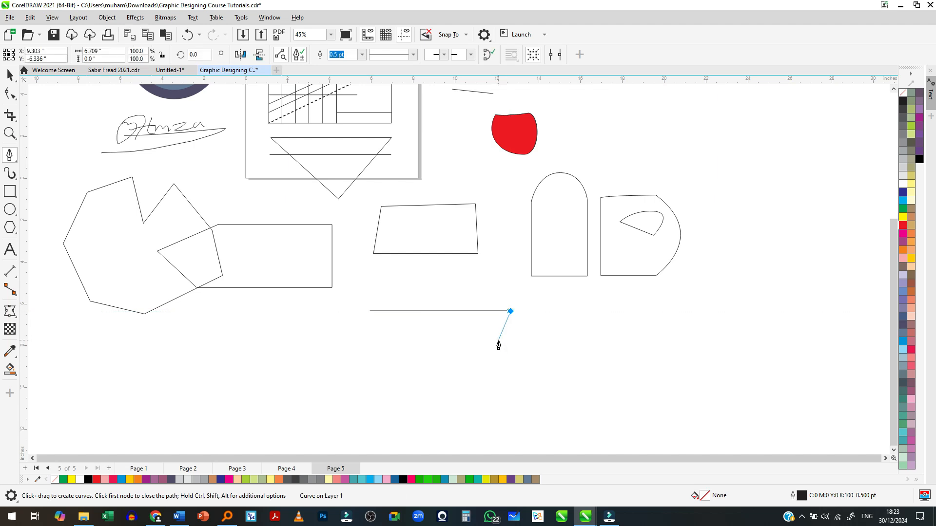
left_click(379, 393)
left_click(370, 312)
- Draw a closed Pen rectangle about 7.59 by 3.05 in, overlapping the triangle's lower corner
left_click(265, 351)
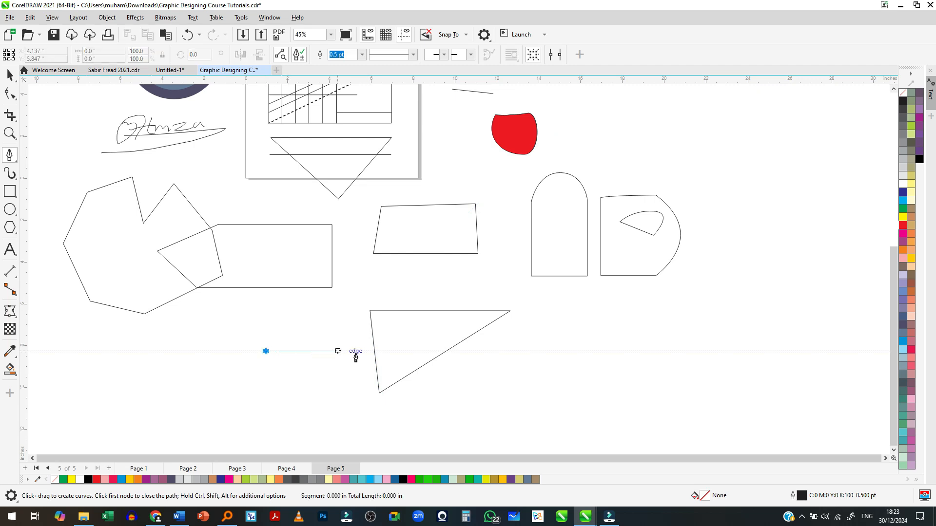
left_click(424, 351)
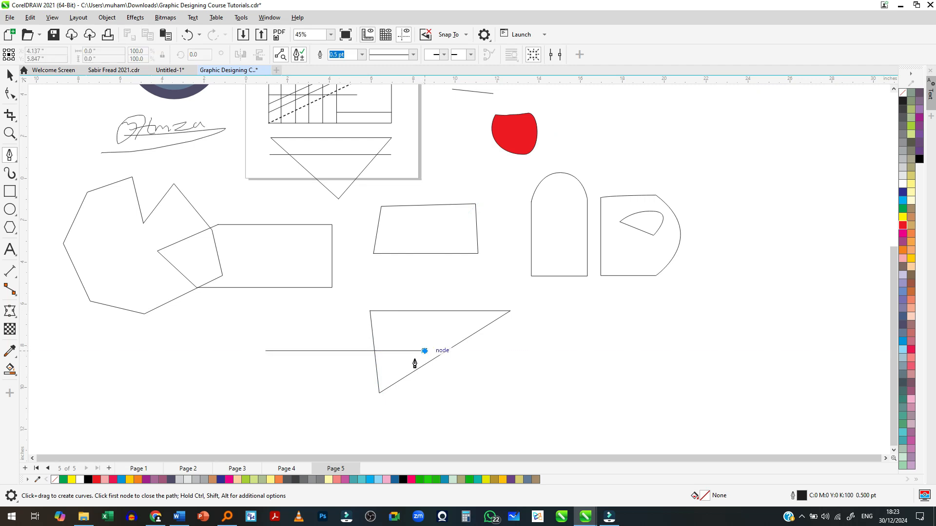
left_click(424, 415)
left_click(265, 415)
left_click(265, 352)
scroll(274, 436, "up", 1)
scroll(250, 399, "down", 1)
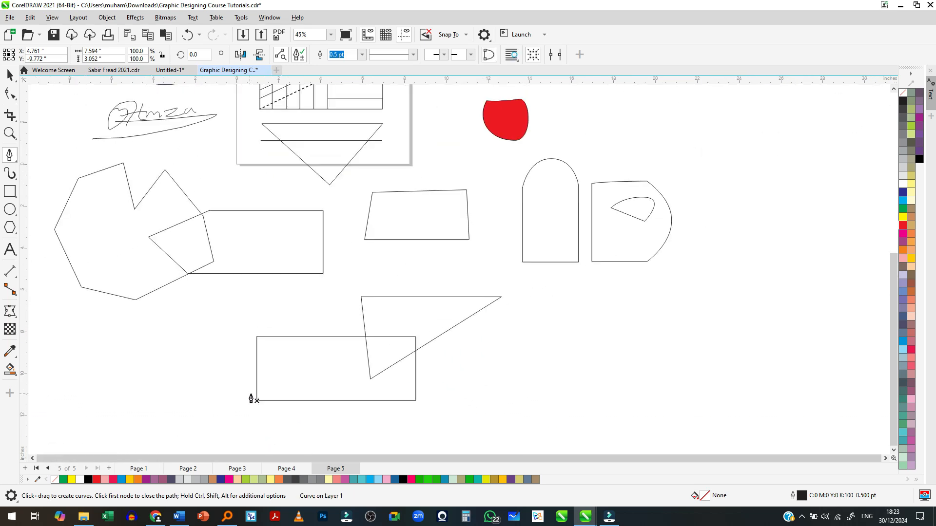
- Draw an open S-shaped Pen curve about 10.7 in wide and 3.1 in tall below the arch and the bulging shape
left_click(561, 330)
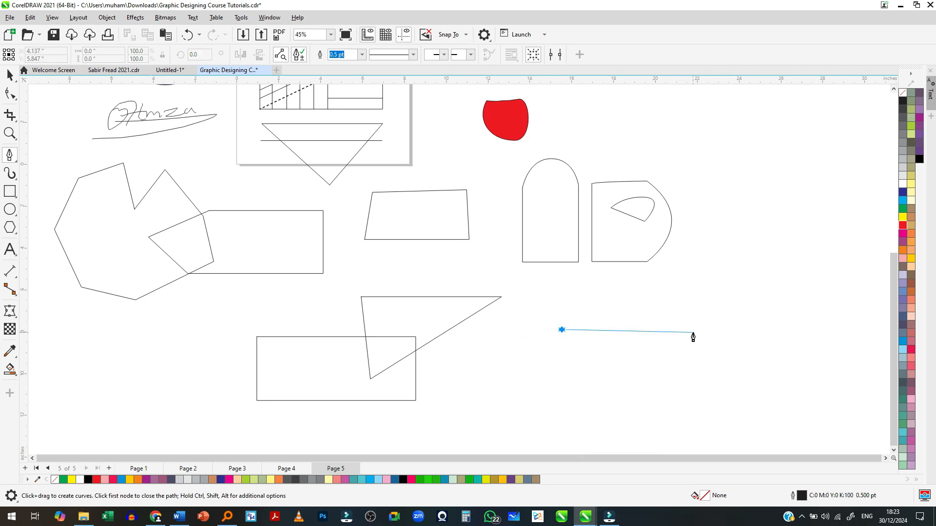
left_click(693, 330)
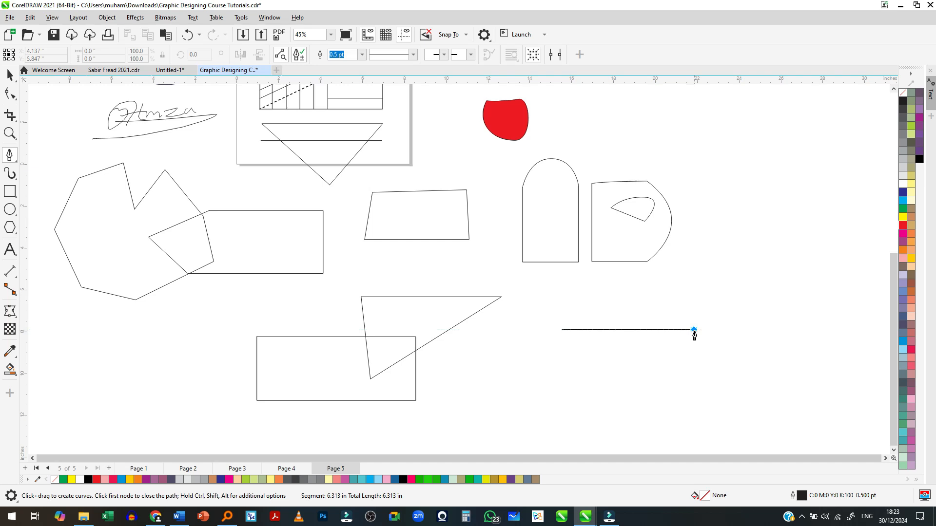
left_click_drag(696, 335, 786, 376)
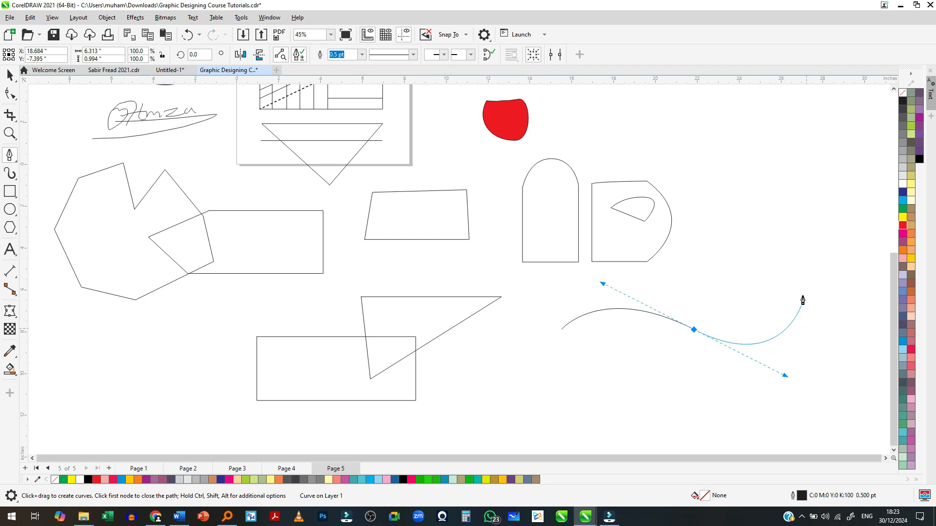
left_click(786, 277)
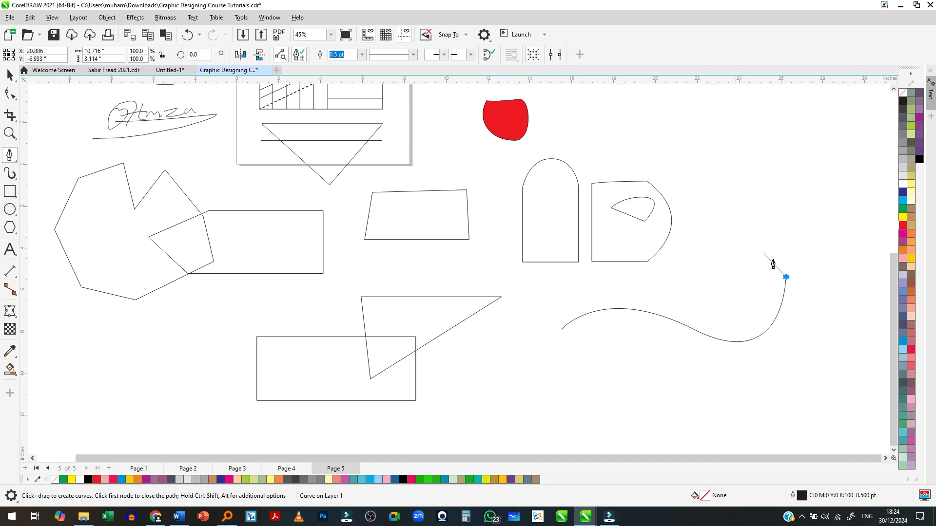
- Extend the S-curve from its upper end with a hooked curve, followed by a straight segment running back down inside it
scroll(790, 290, "up", 2)
scroll(609, 422, "down", 1)
left_click_drag(691, 234, 588, 276)
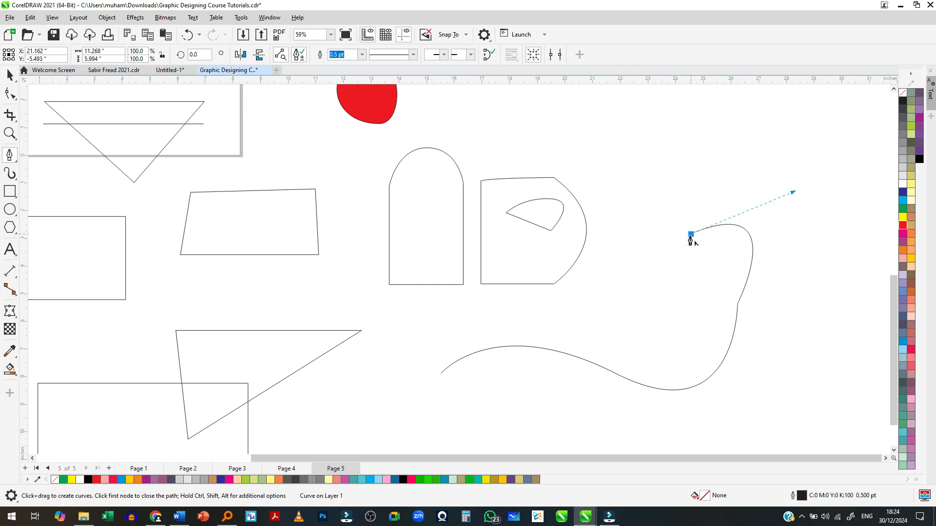
left_click(664, 341)
- Add another curved segment arching up and back, remove its outgoing handle, and end the open path with a straight downward segment
left_click(621, 270)
left_click_drag(621, 269, 473, 298)
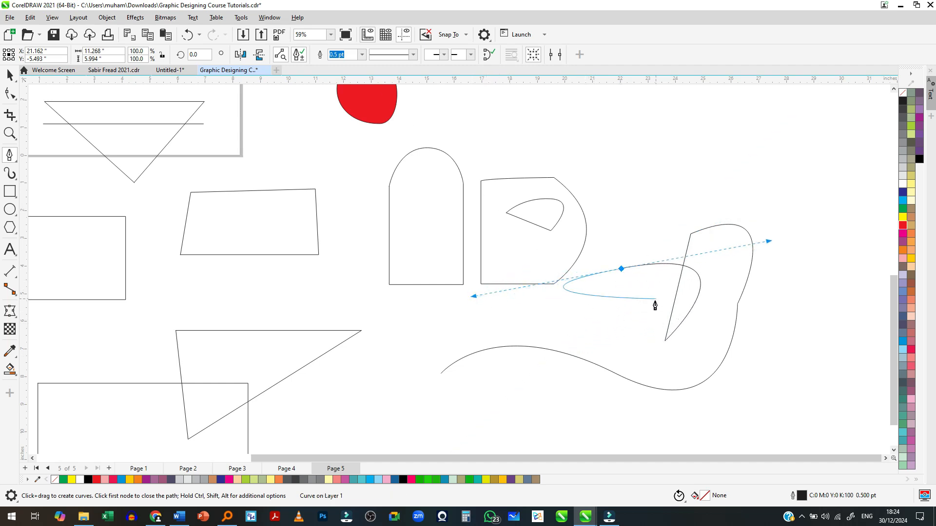
left_click(622, 269)
left_click(648, 370)
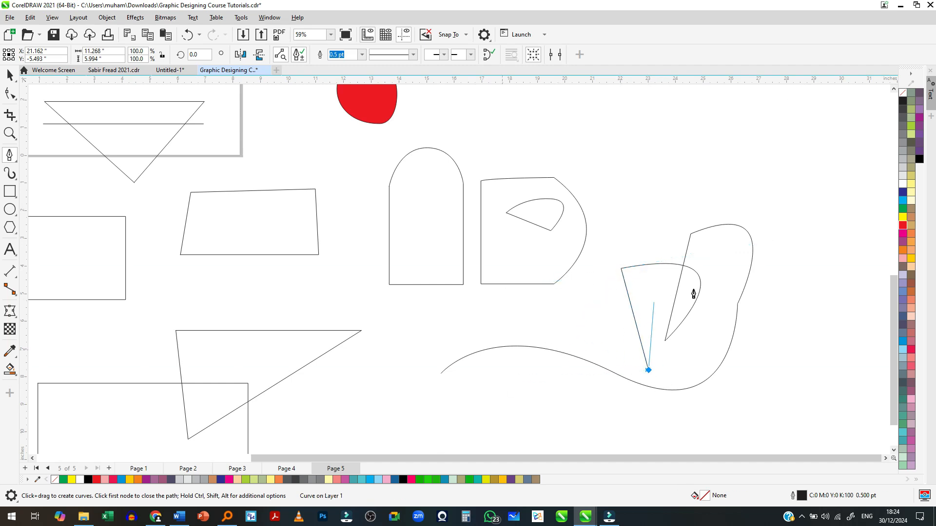
key("space")
scroll(633, 327, "down", 2)
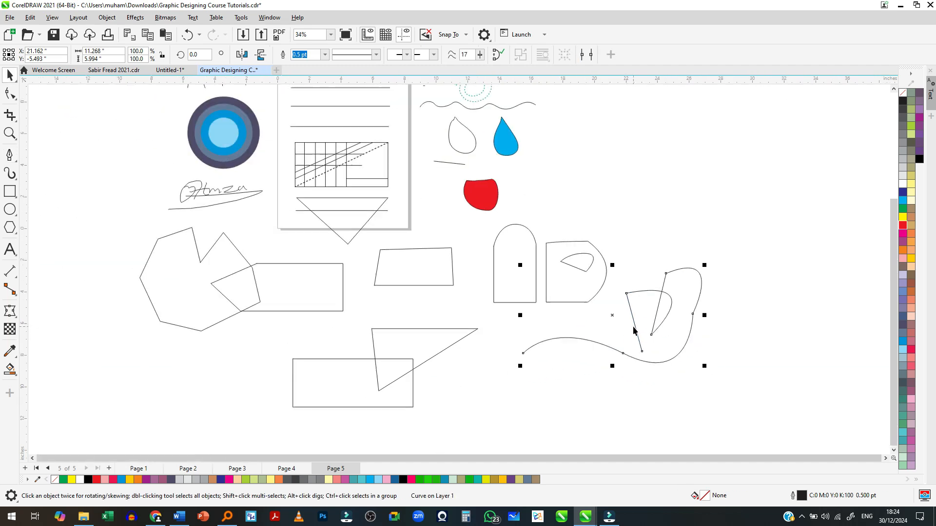
scroll(633, 330, "up", 1)
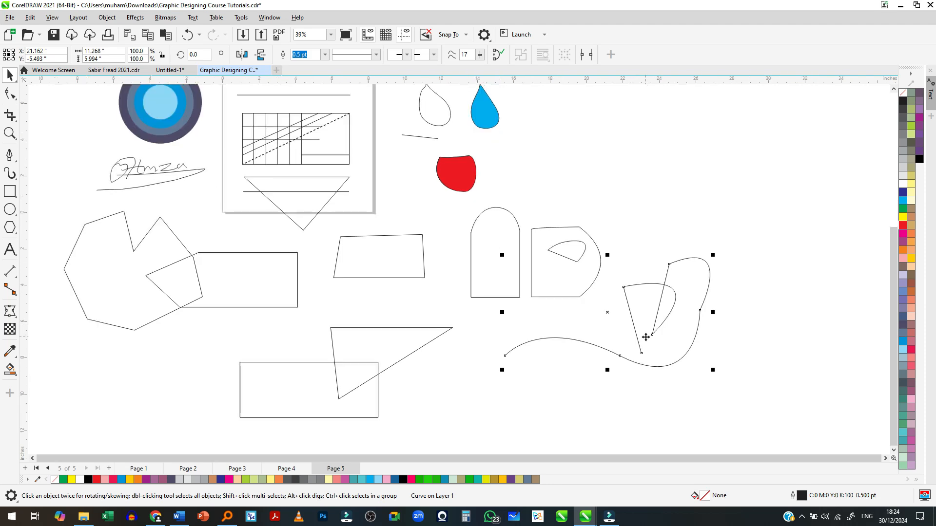
scroll(631, 329, "down", 3)
scroll(460, 286, "up", 1)
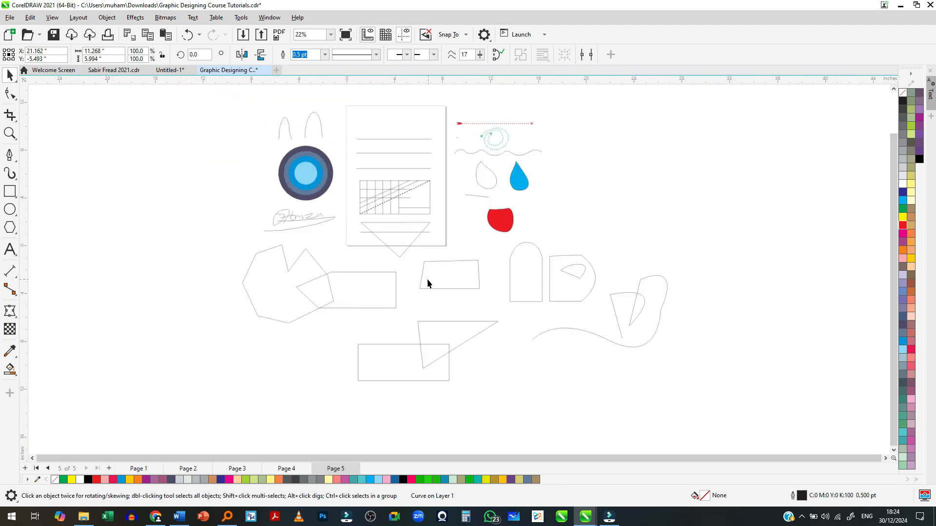
- Try to draw a nearly level B-Spline line in the empty area beside the red dotted arrow
left_click(9, 155)
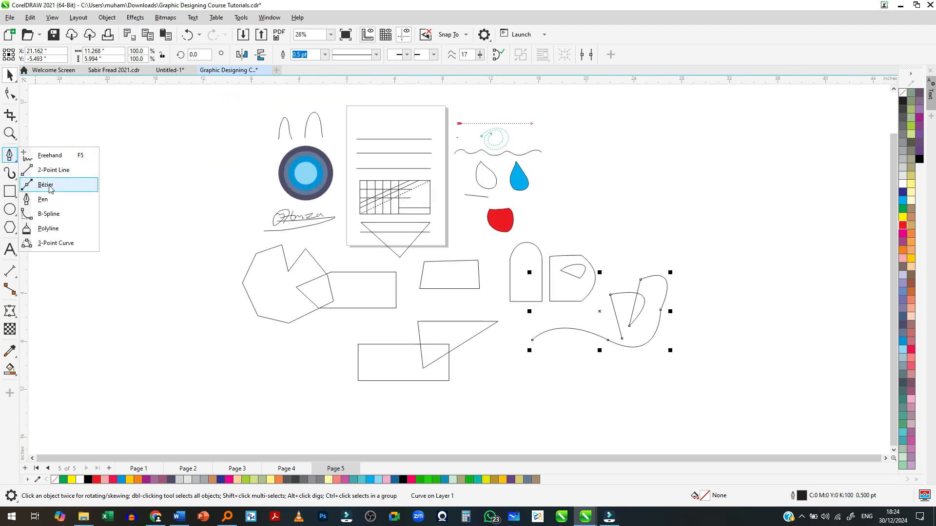
left_click(48, 214)
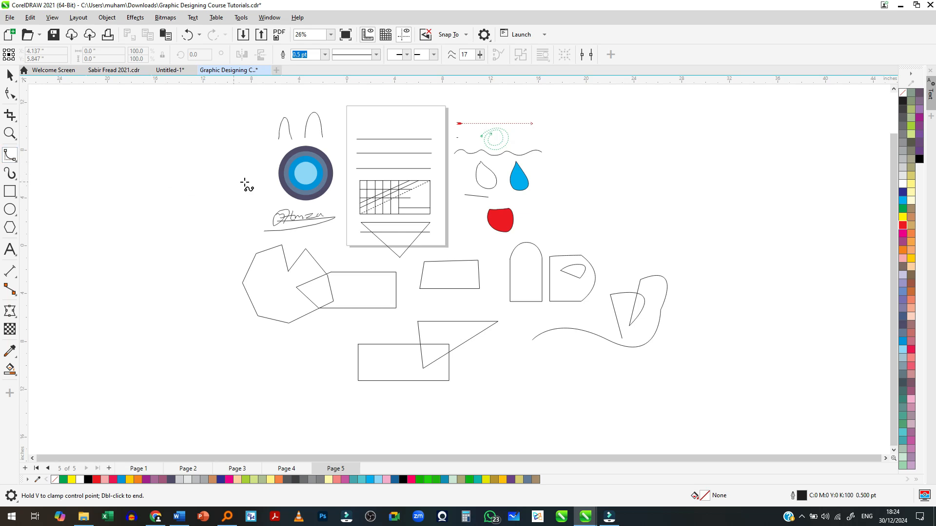
scroll(557, 136, "up", 1)
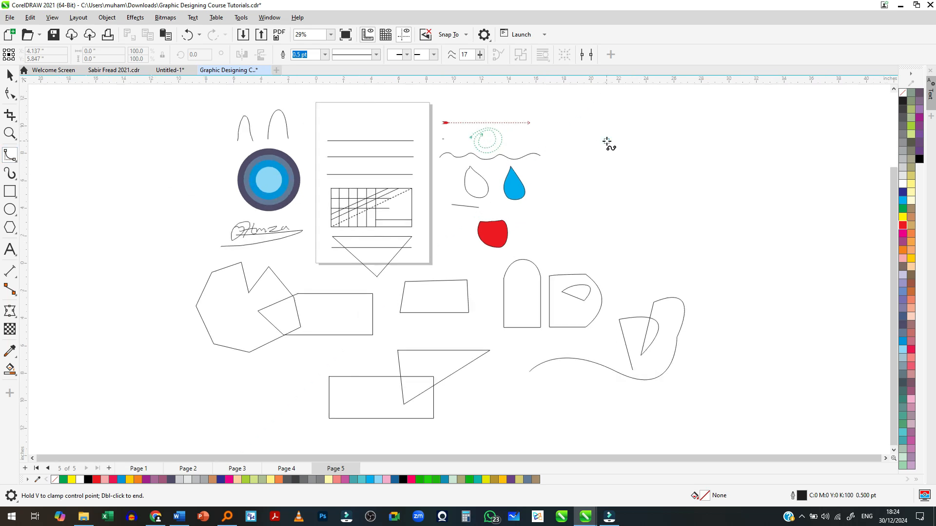
left_click(775, 142)
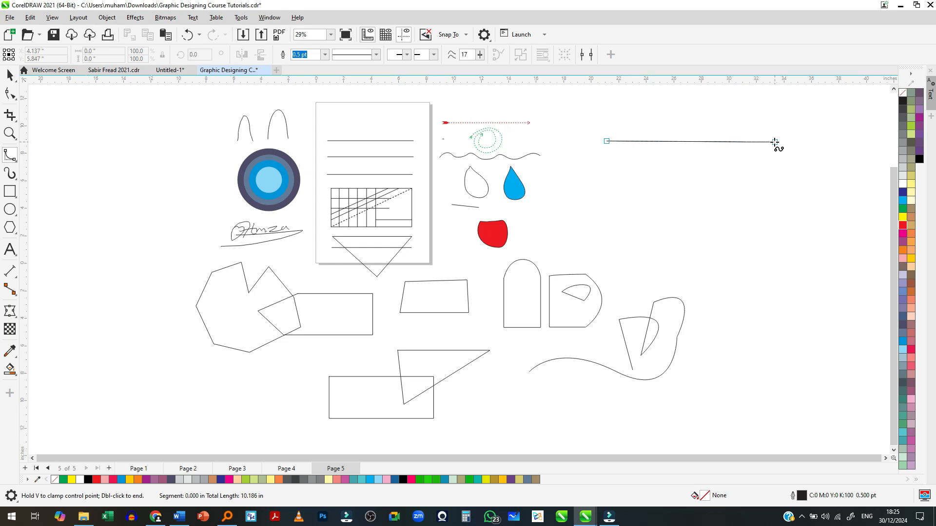
key("Escape")
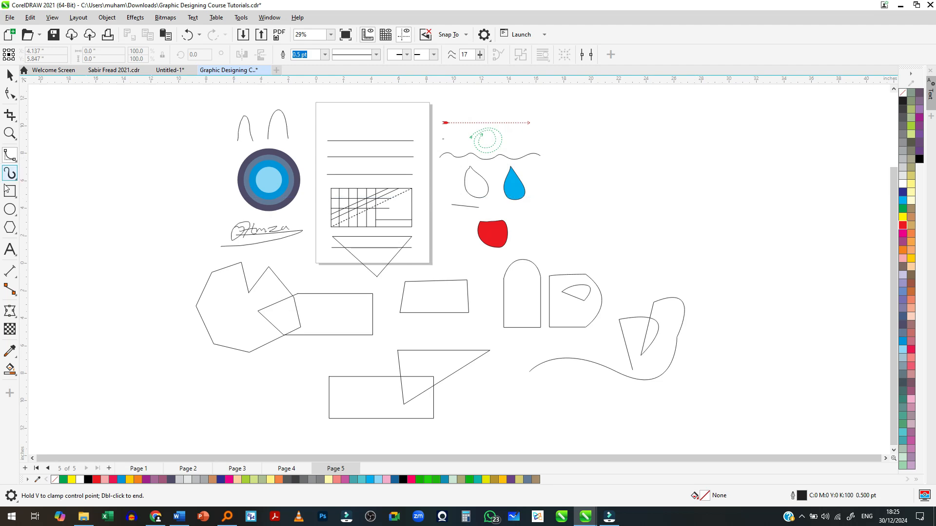
- Draw a square about 4.2 in wide in the empty area beyond the blue teardrop
key("F6")
scroll(605, 176, "up", 3)
left_click_drag(567, 168, 672, 263)
scroll(697, 278, "up", 3)
scroll(600, 219, "down", 1)
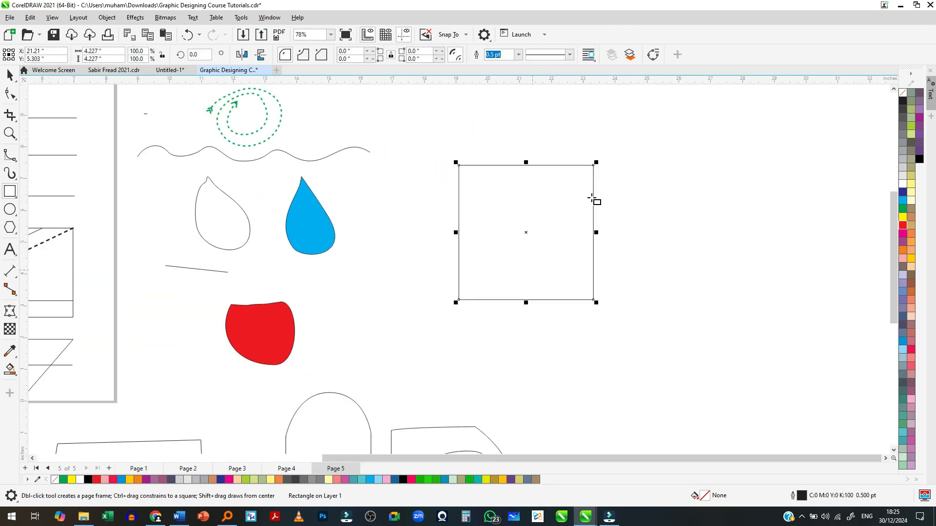
scroll(594, 203, "up", 1)
key("F10")
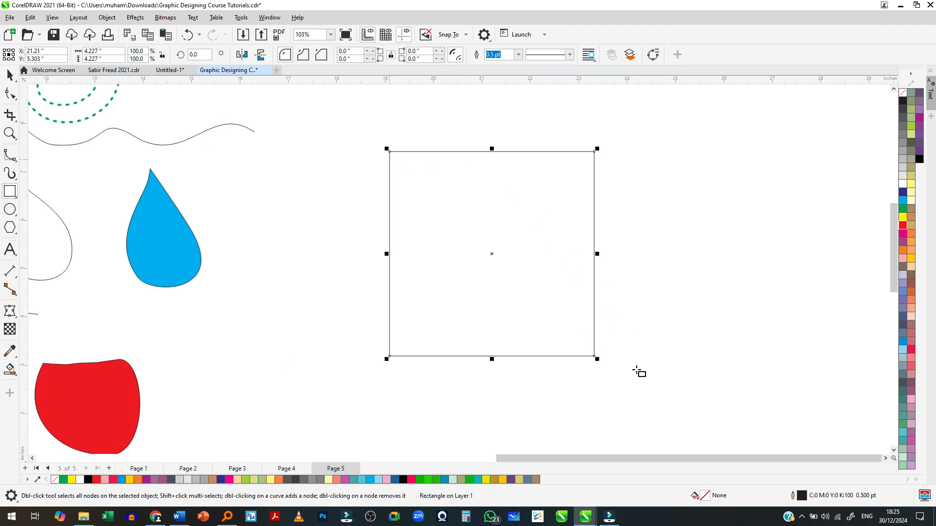
- Draw a closed, near-circular B-Spline about 3.9 in across inside the square, using the square's four corners as control points
left_click(10, 155)
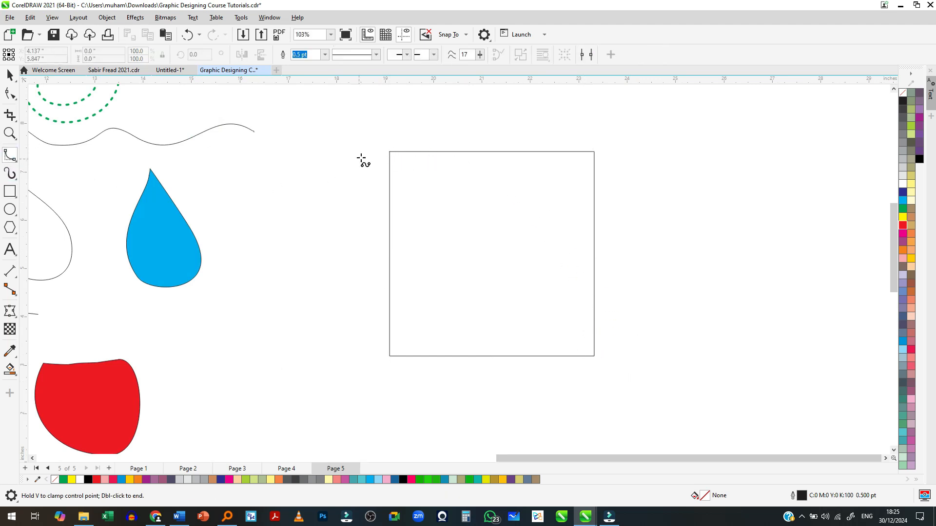
left_click(390, 152)
left_click(594, 151)
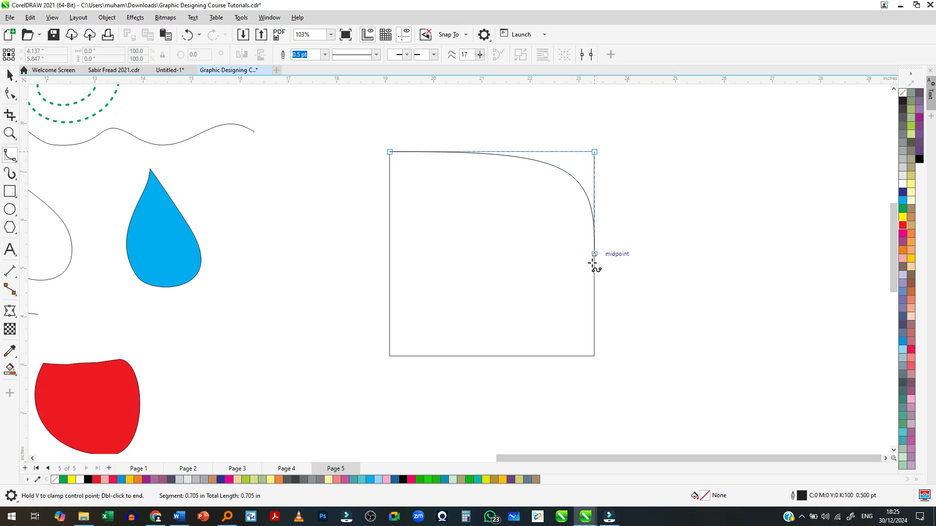
left_click(595, 356)
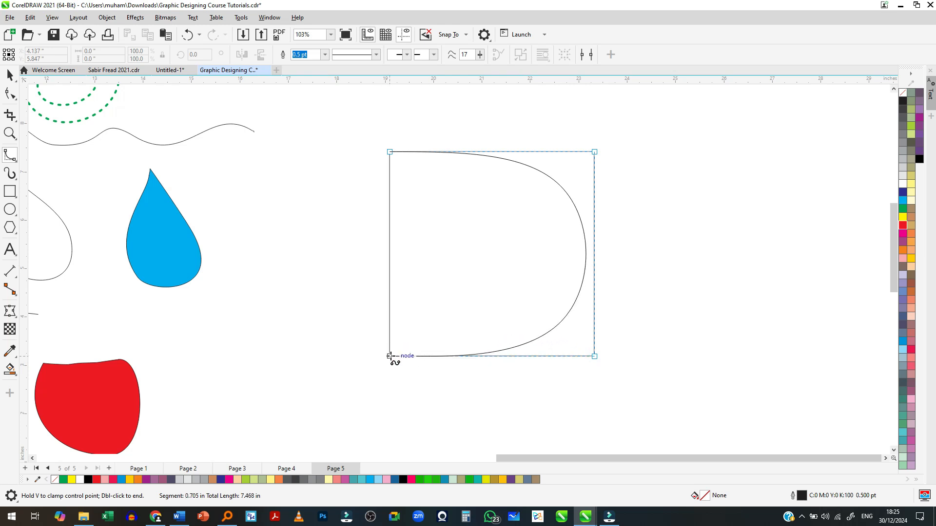
left_click(390, 356)
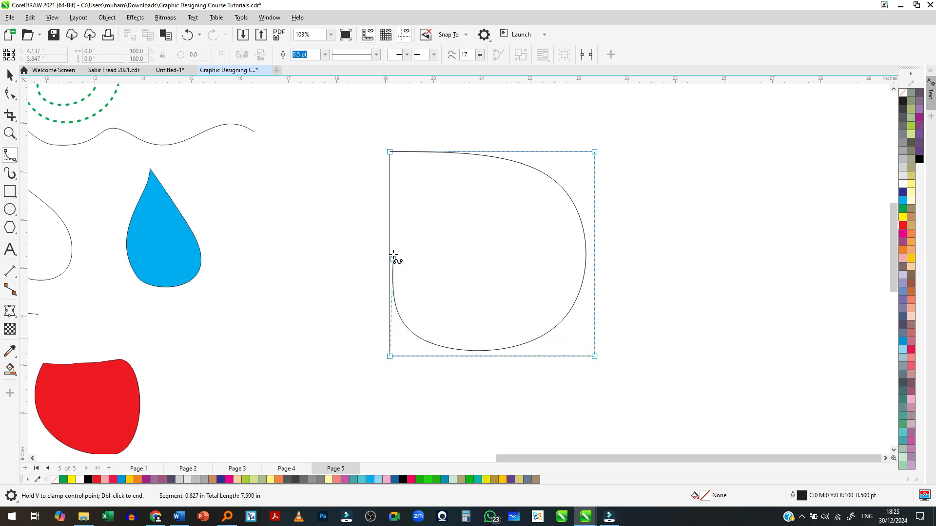
left_click(389, 154)
left_click(390, 152)
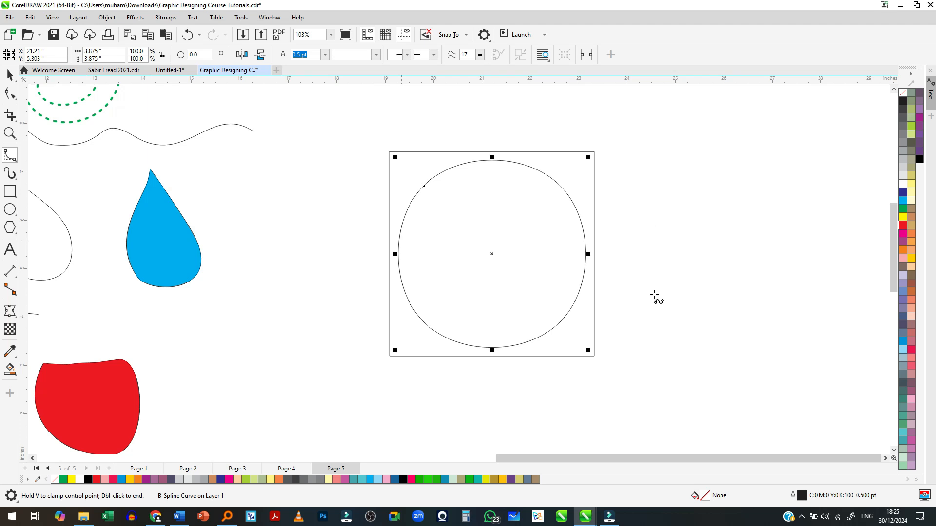
key("space")
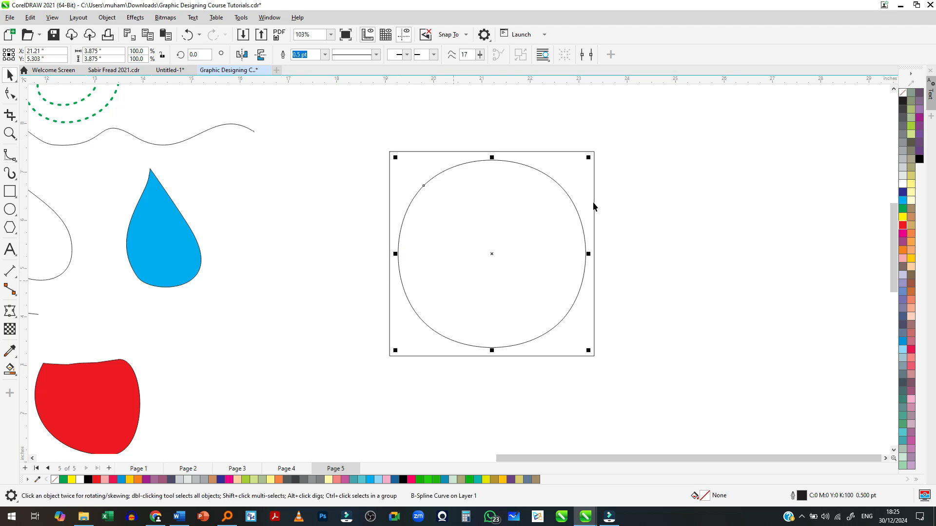
scroll(446, 248, "down", 3)
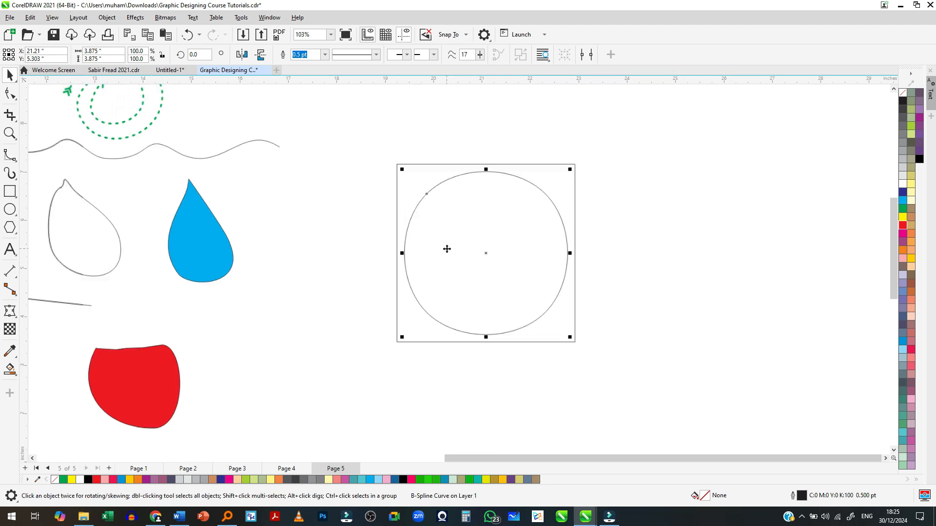
left_click(8, 160)
scroll(186, 253, "down", 2)
scroll(443, 268, "up", 2)
left_click(415, 199)
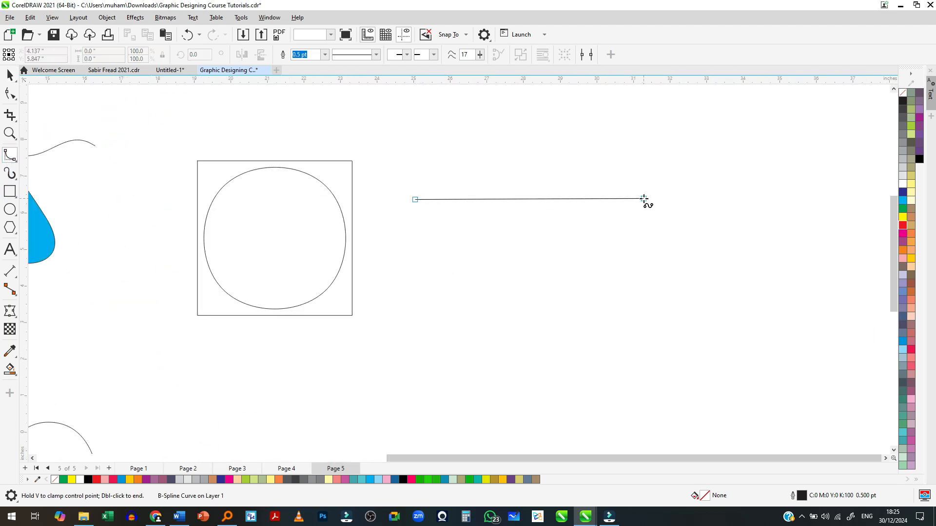
left_click(643, 199)
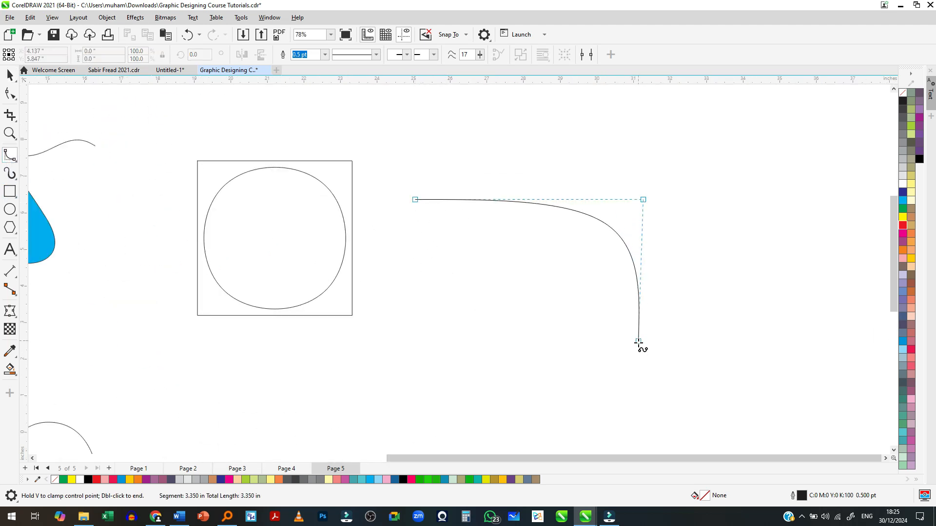
left_click(643, 389)
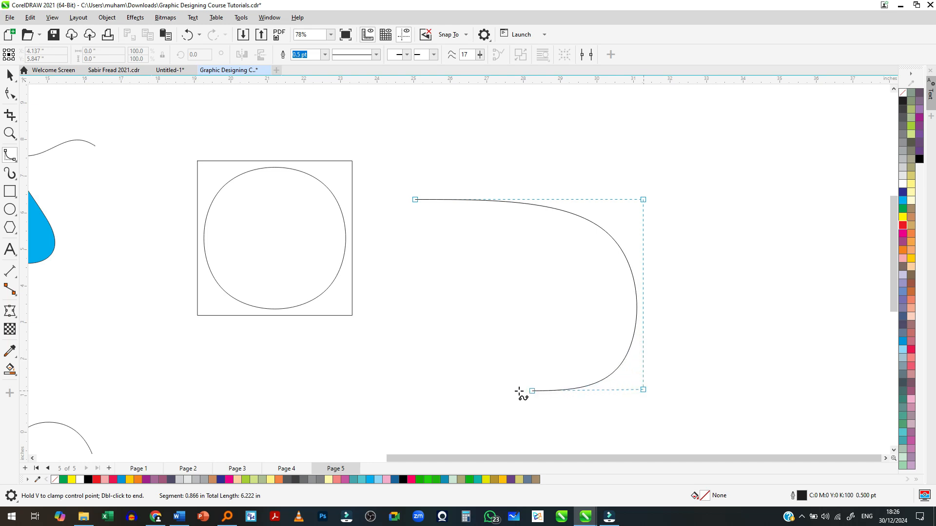
left_click(422, 389)
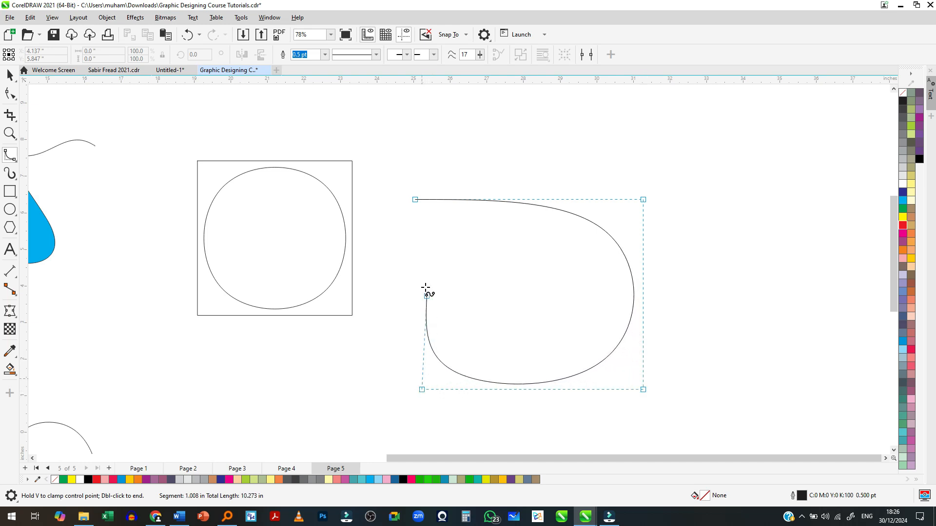
left_click(415, 200)
left_click(447, 178)
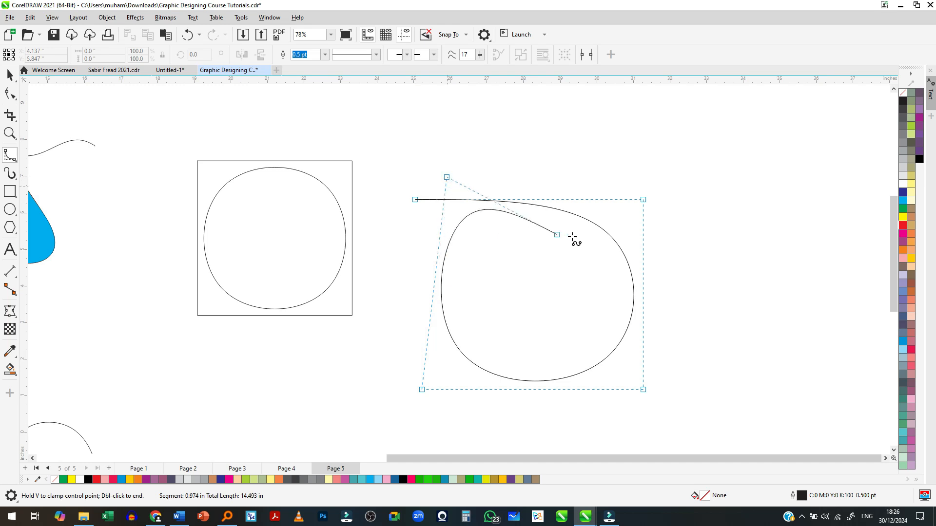
left_click(582, 302)
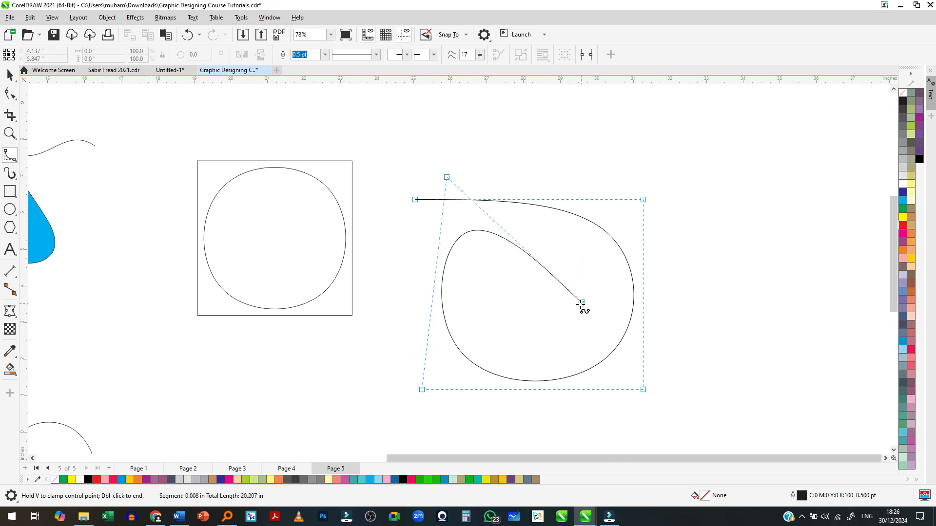
left_click(568, 318)
left_click(471, 288)
left_click(457, 223)
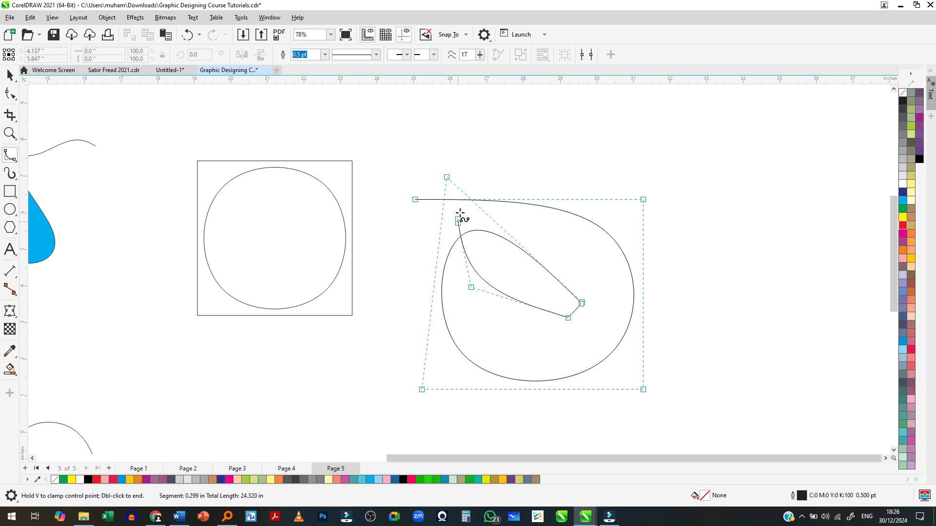
left_click(520, 146)
left_click(627, 192)
key("Escape")
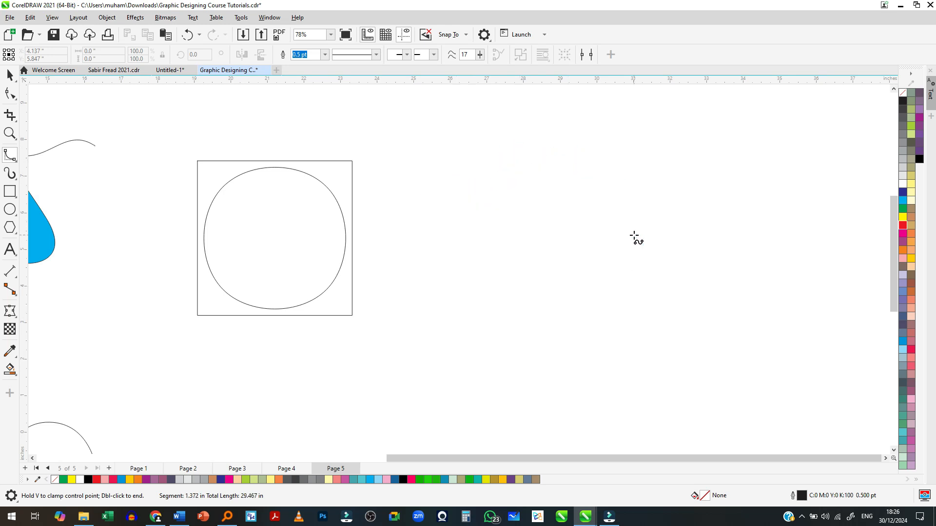
- Draw an open B-Spline spiral about 2.9 in wide and 3.1 in tall beside the square, winding clockwise inward to its centre
left_click(452, 197)
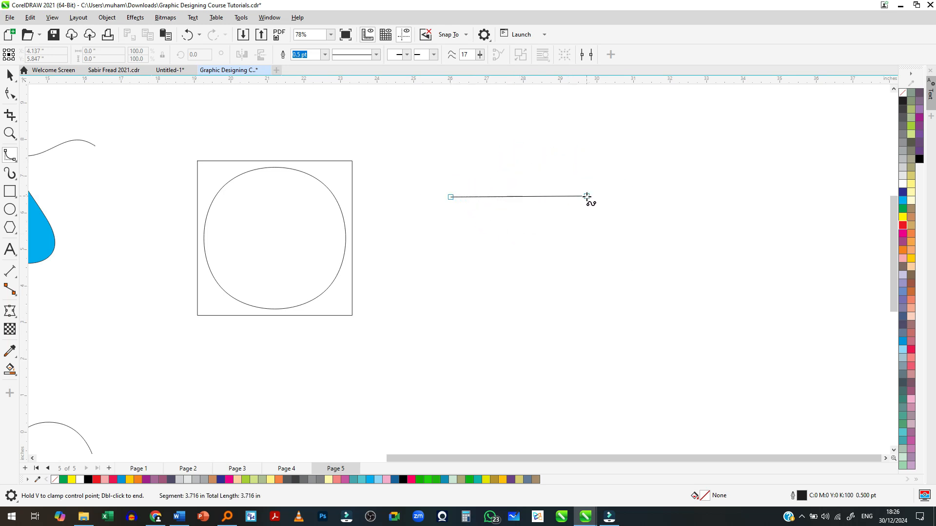
left_click(537, 196)
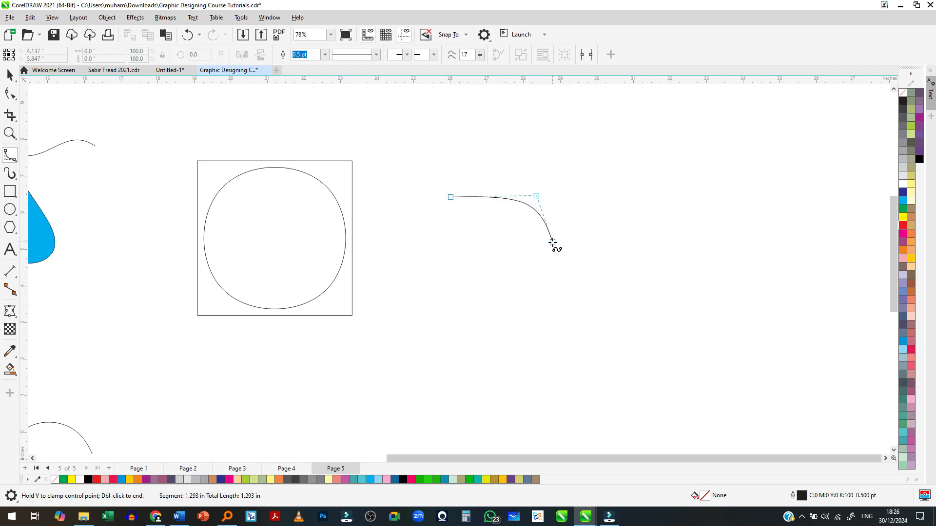
left_click(550, 267)
left_click(518, 315)
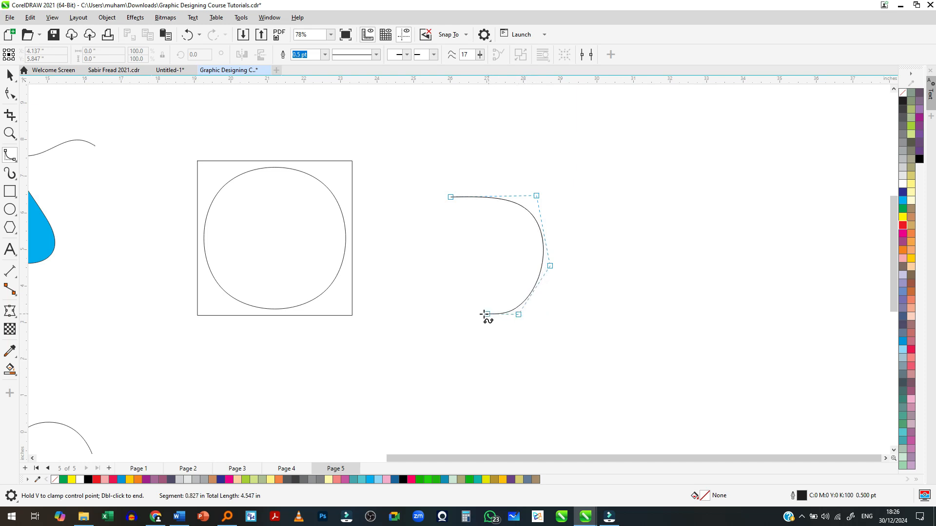
left_click(455, 306)
left_click(430, 254)
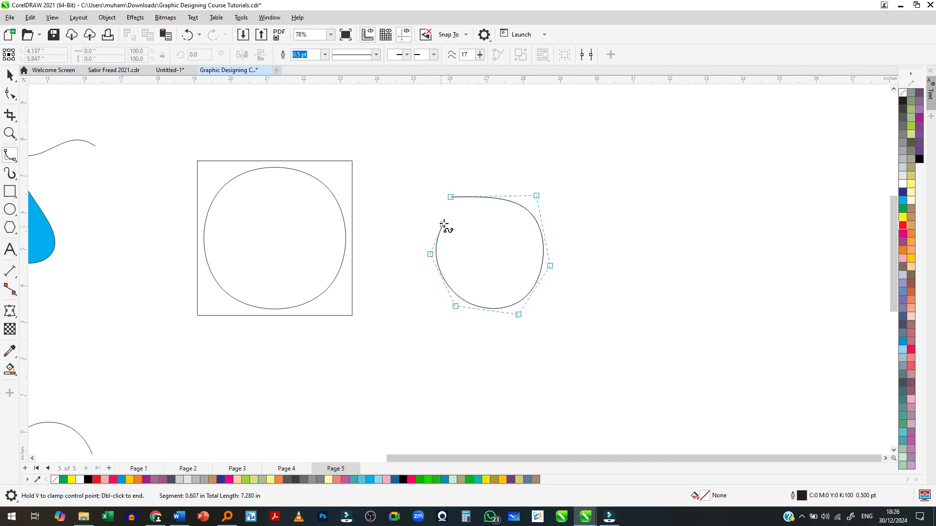
left_click(492, 210)
left_click(522, 225)
left_click(532, 262)
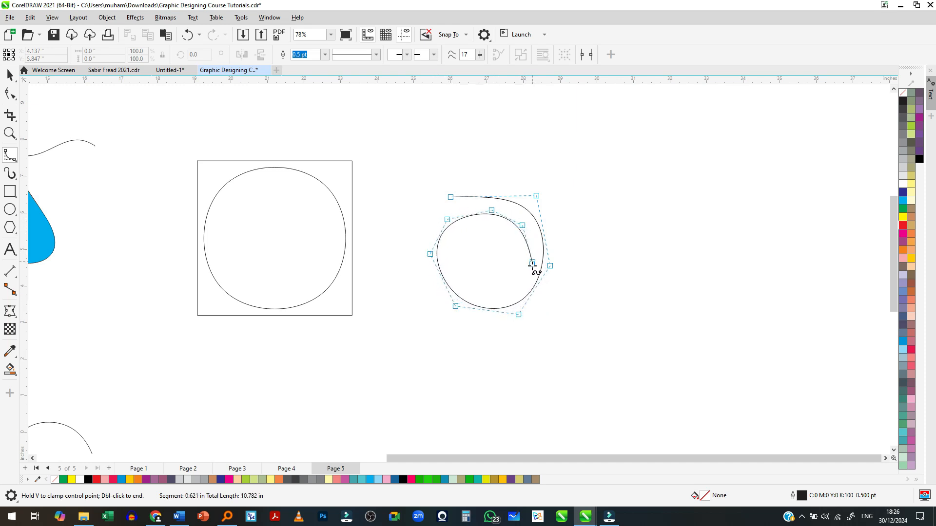
left_click(482, 301)
left_click(453, 274)
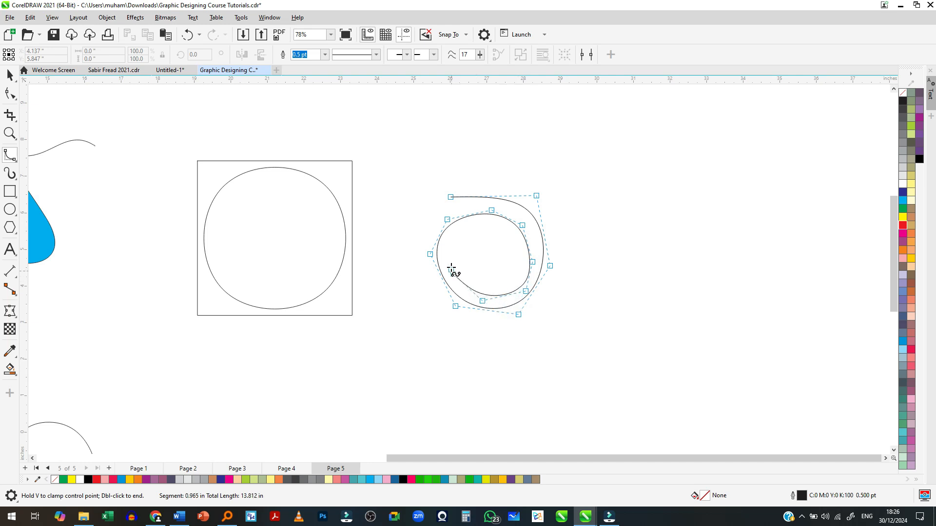
left_click(451, 249)
left_click(515, 248)
left_click(510, 276)
left_click(478, 282)
left_click(467, 267)
left_click(468, 254)
left_click(486, 246)
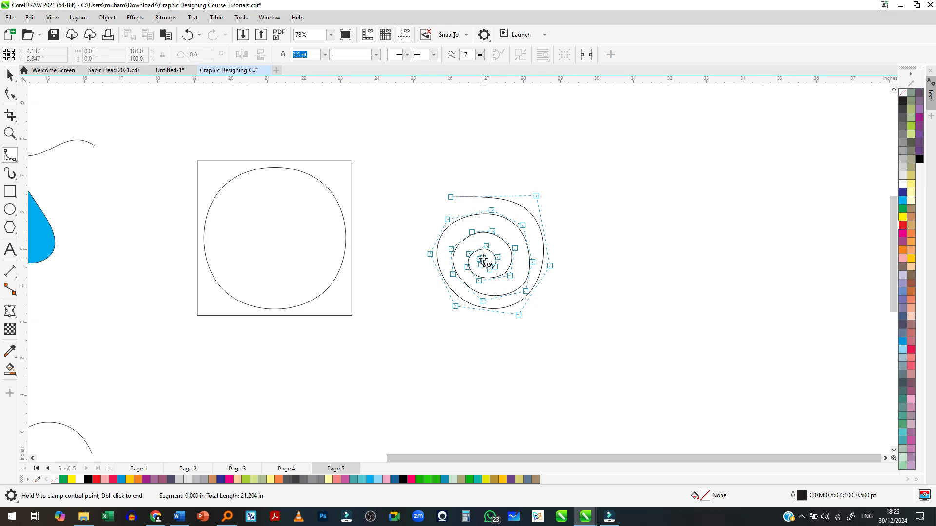
key("space")
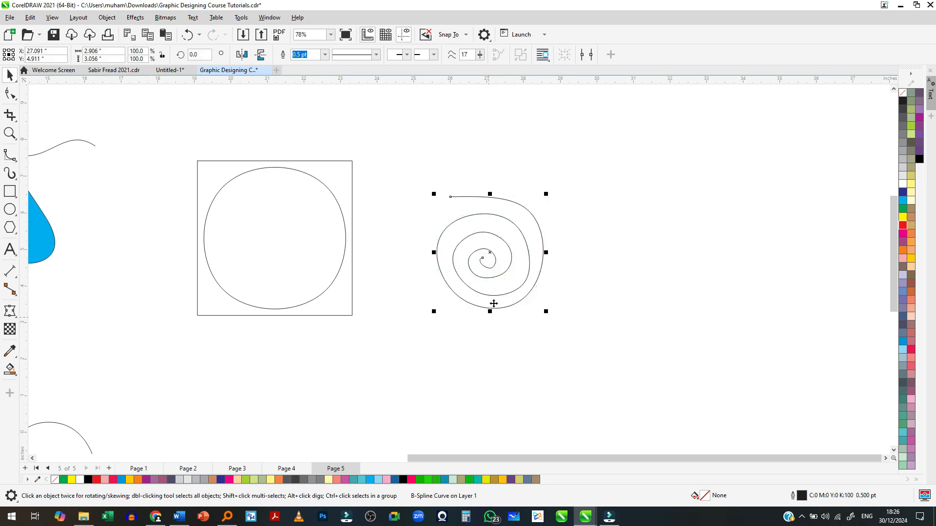
- Move the spiral closer to the square with the rounded B-Spline shape and deselect it
scroll(500, 288, "up", 1)
scroll(495, 286, "down", 5)
scroll(489, 285, "up", 3)
scroll(486, 289, "up", 2)
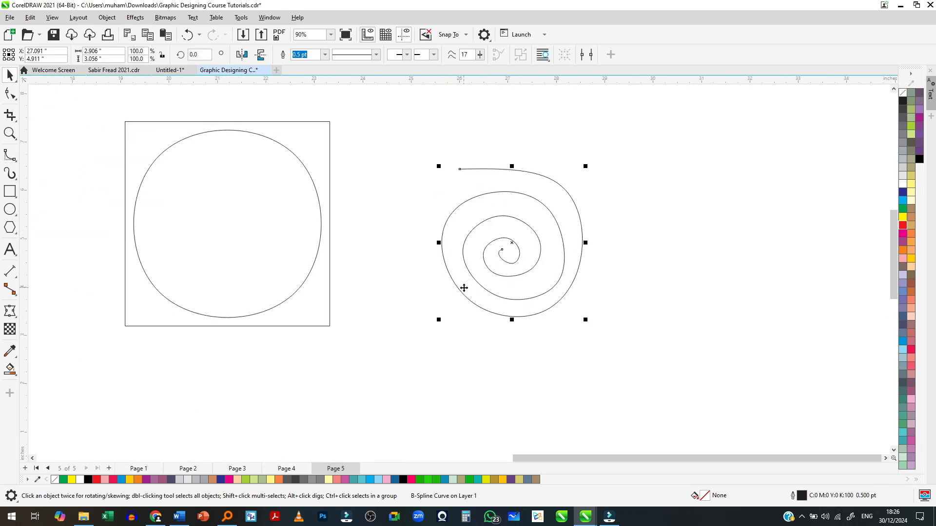
left_click_drag(517, 265, 431, 255)
left_click(320, 332)
scroll(320, 332, "down", 3)
scroll(581, 251, "down", 3)
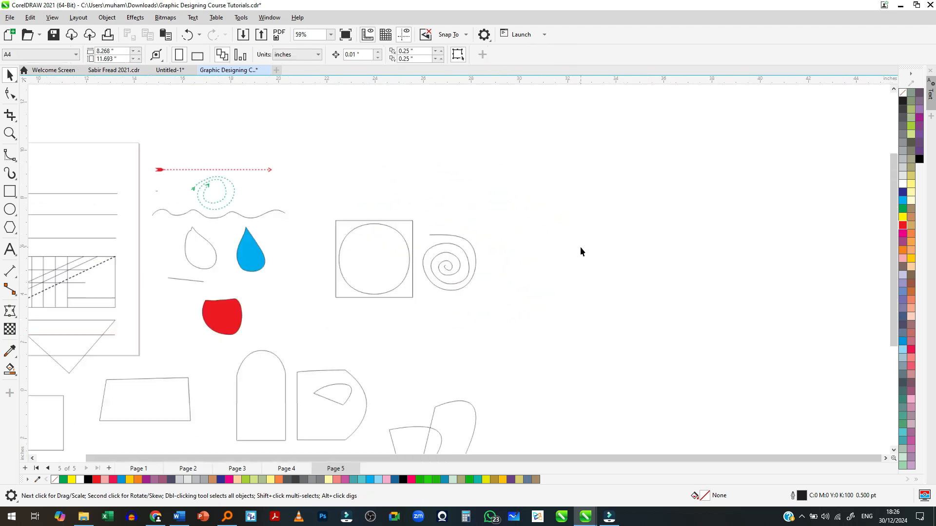
- Start a Polyline in the empty area beyond the spiral with a vertical line upward and a horizontal line about 6.6 in long
left_click(7, 160)
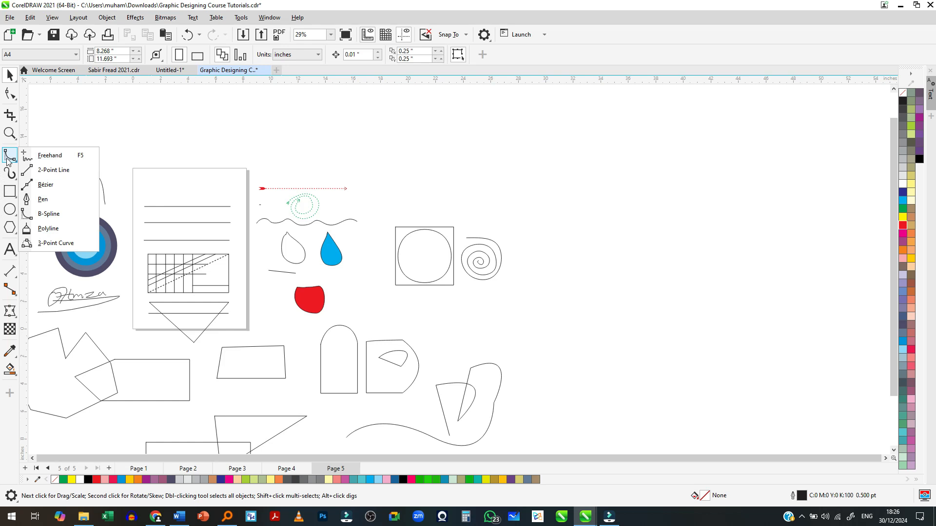
left_click(41, 230)
scroll(330, 244, "down", 2)
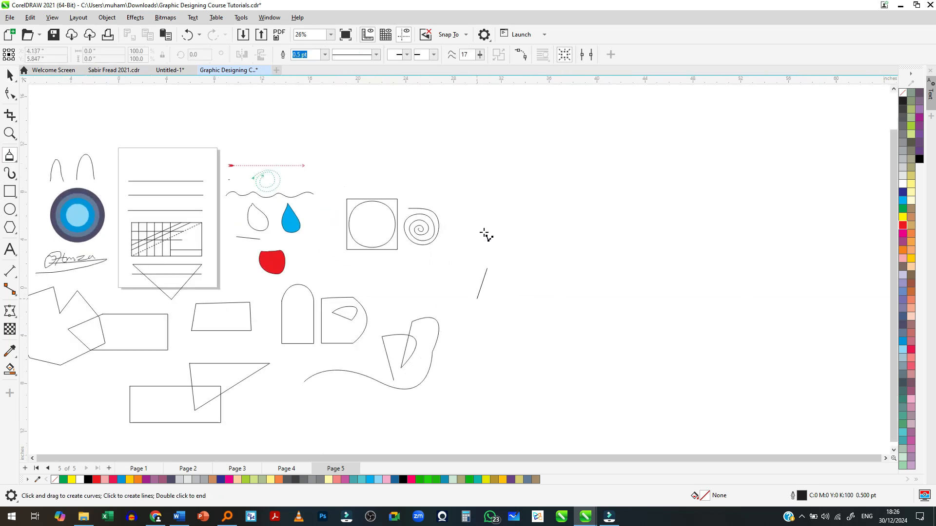
left_click(476, 196)
left_click(556, 196)
left_click(556, 311)
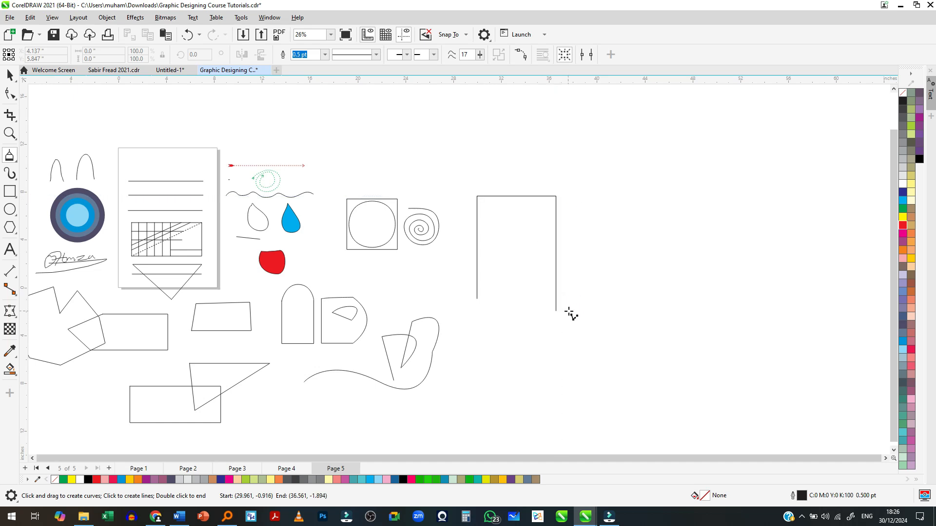
key("alt")
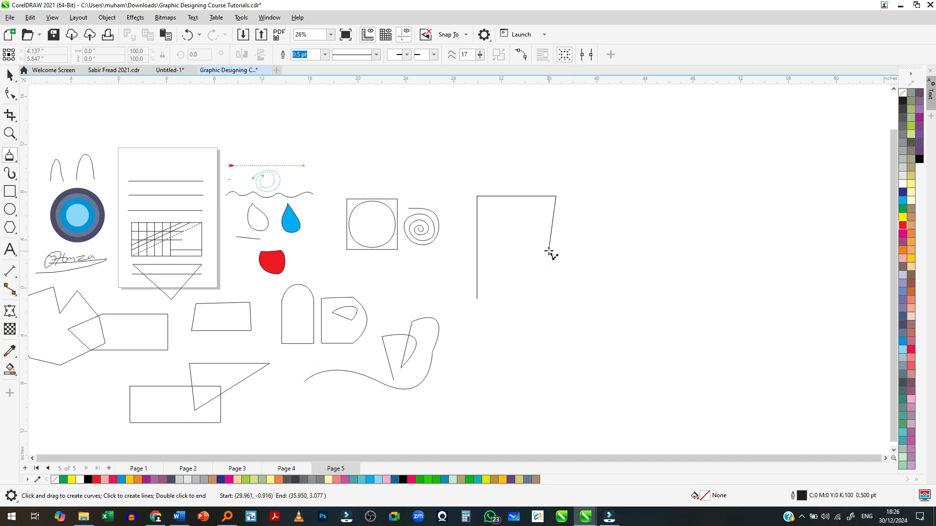
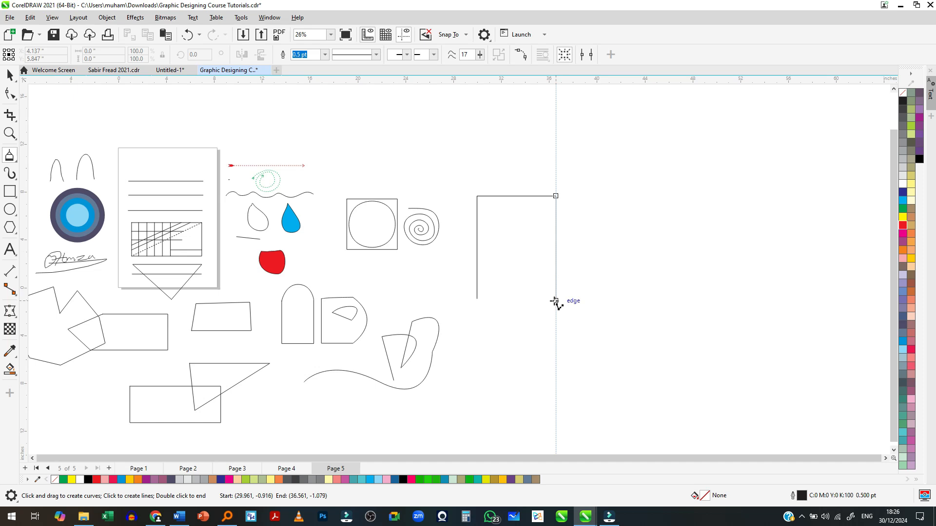
- Finish the open Polyline with a short diagonal segment angling down inward, making it about 6.6 in wide and 8.6 in tall
double_click(548, 216)
key("space")
scroll(527, 251, "down", 1)
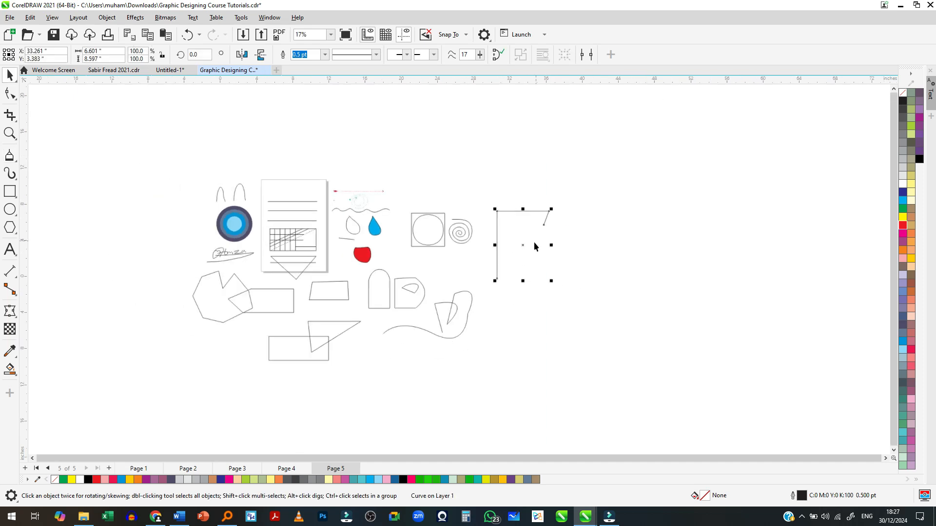
- Move the round-topped arch shape into the empty area below the new Polyline
scroll(295, 358, "up", 1)
left_click_drag(413, 255, 679, 322)
scroll(680, 328, "up", 1)
scroll(638, 309, "up", 1)
scroll(625, 284, "down", 1)
scroll(625, 283, "up", 2)
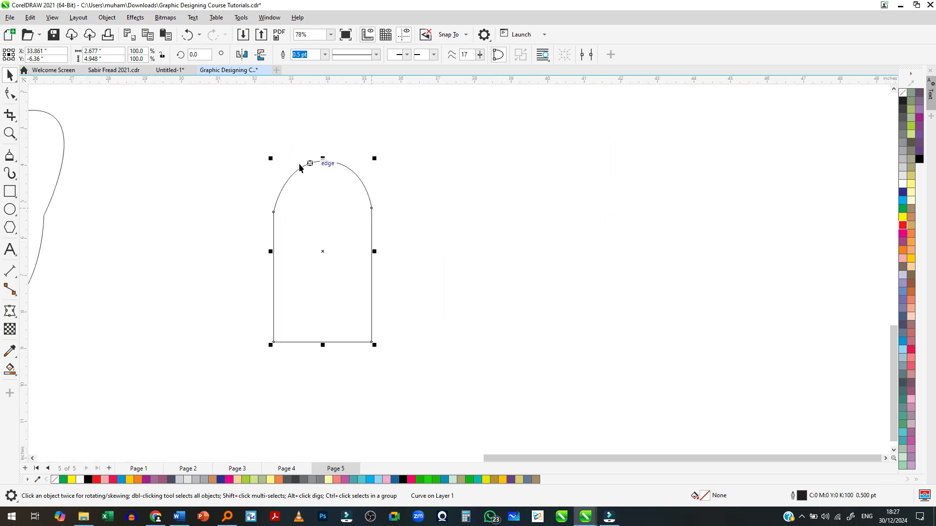
scroll(270, 181, "up", 2)
scroll(349, 207, "up", 1)
scroll(277, 229, "up", 1)
scroll(641, 268, "down", 3)
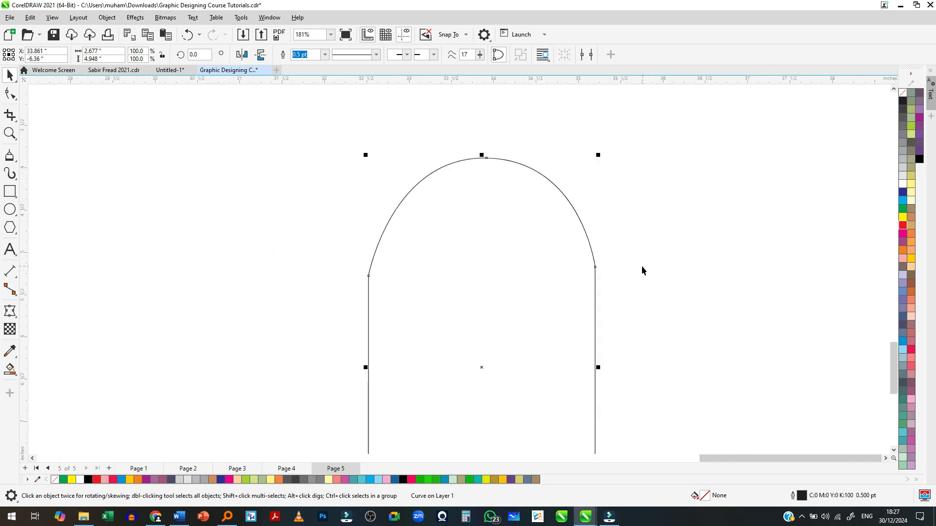
- Start a Polyline copy of the arch beside it, drawing both vertical sides and a base about 2.4 in wide
left_click(9, 156)
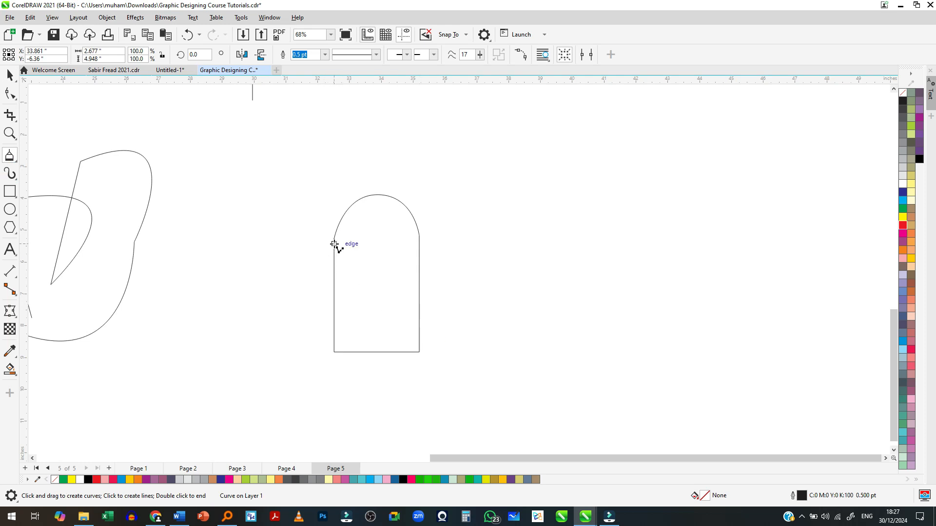
left_click_drag(458, 241, 457, 351)
left_click(458, 350)
left_click(536, 349)
left_click(535, 239)
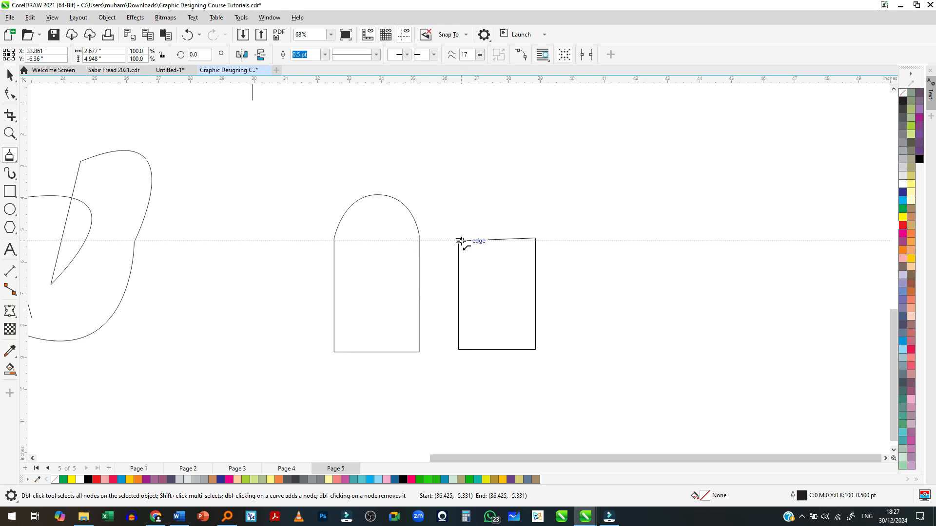
- Close the Polyline with a semicircular arc back to its starting node, making an arch about 4.7 in tall
key("alt")
key("alt")
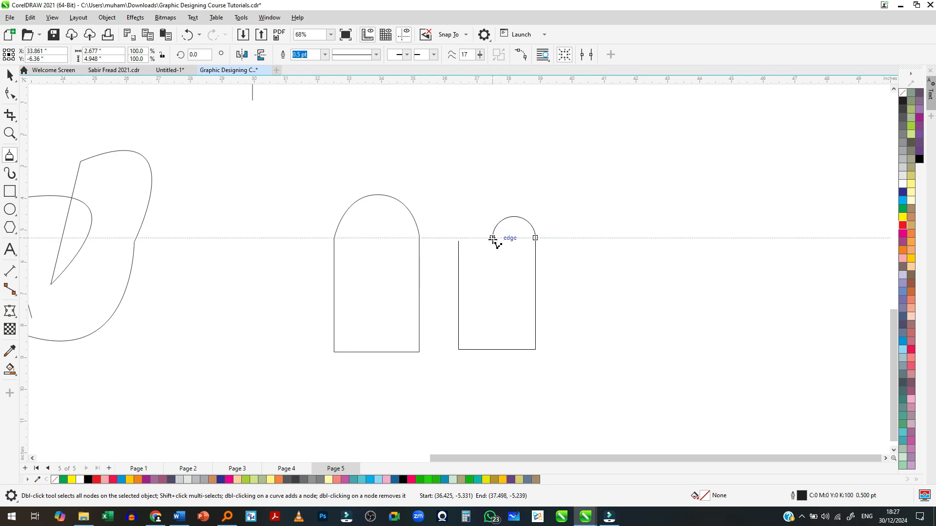
key("alt")
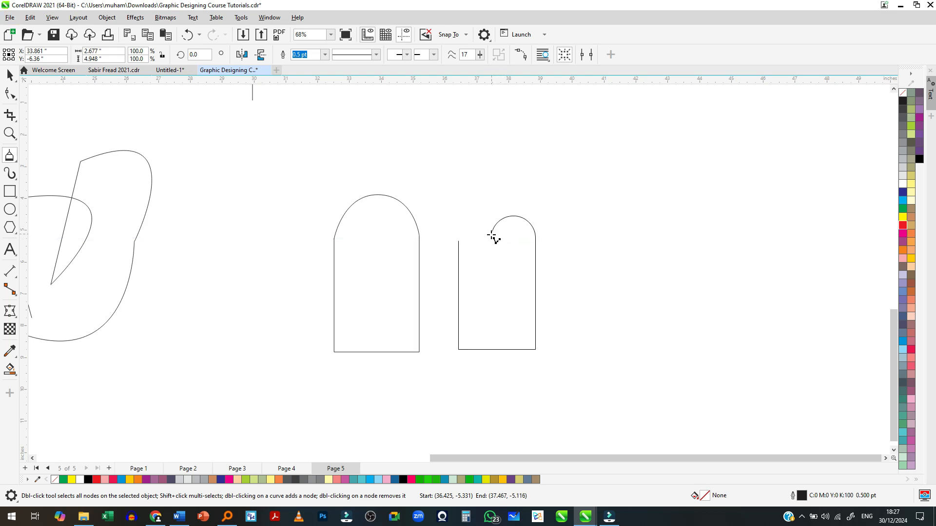
left_click(458, 240)
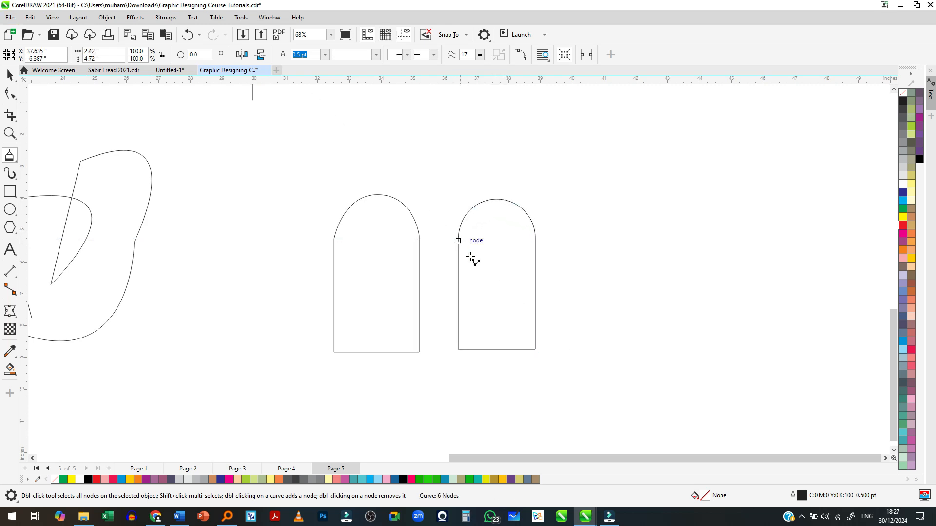
scroll(487, 295, "up", 2)
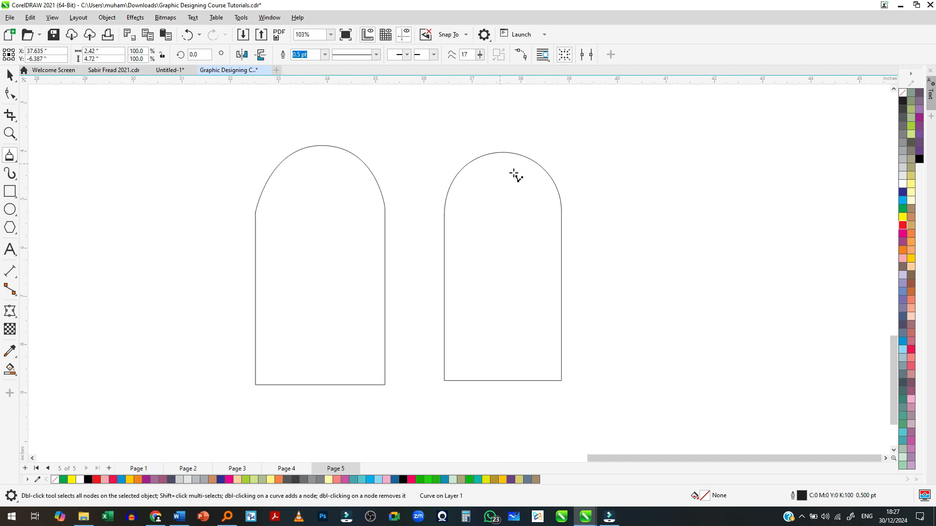
scroll(429, 200, "down", 2)
scroll(476, 219, "up", 2)
scroll(367, 239, "down", 3)
scroll(447, 235, "up", 1)
scroll(310, 235, "up", 1)
scroll(310, 234, "down", 1)
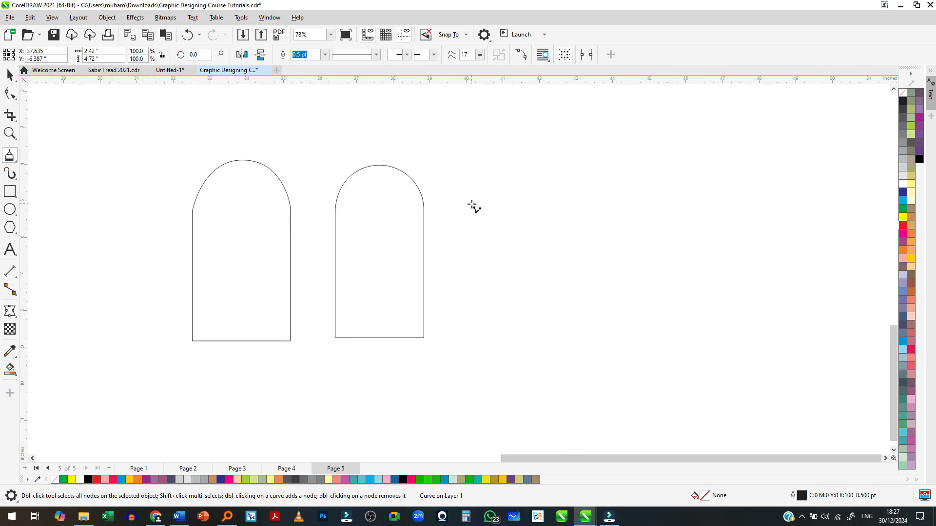
- Draw a closed crescent about 2.6 in wide and 2.6 in tall beside the arches from three connected 3-Point Curves
left_click(10, 159)
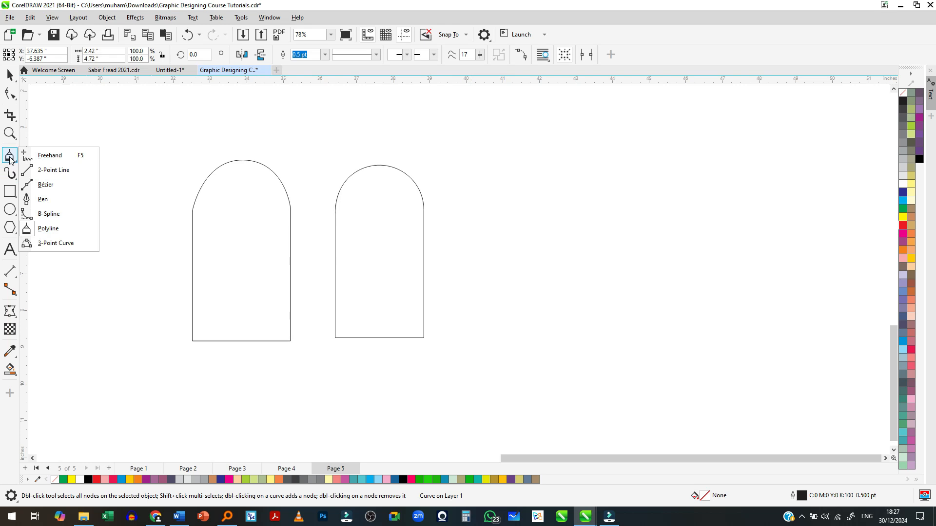
left_click(10, 158)
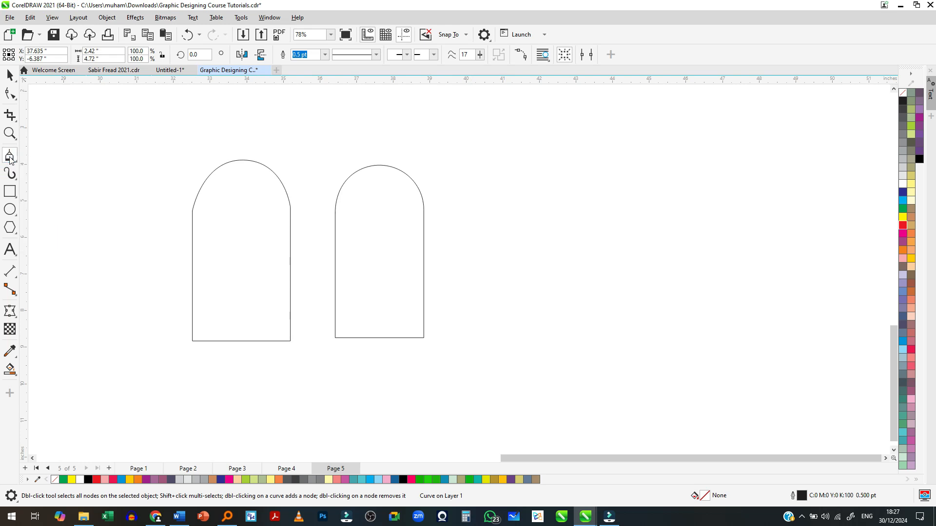
left_click(9, 159)
left_click(53, 243)
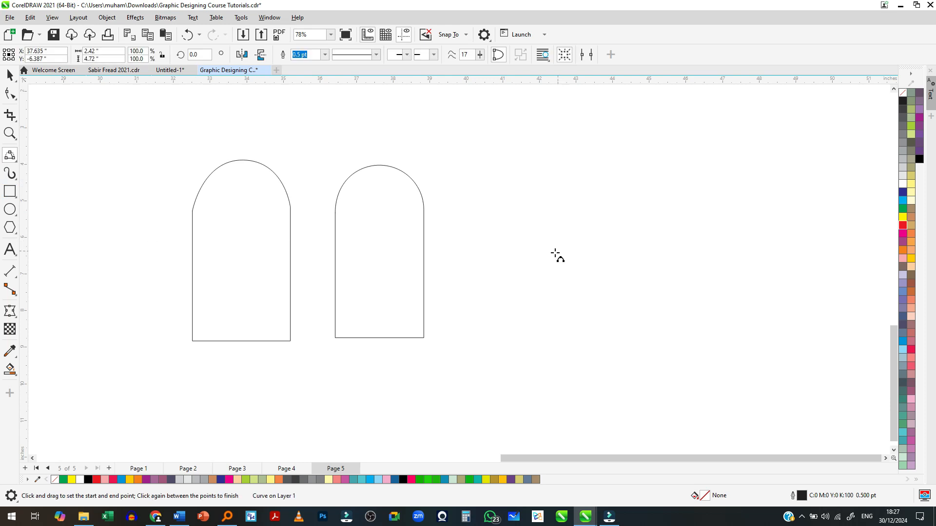
left_click_drag(541, 199, 495, 259)
left_click(537, 241)
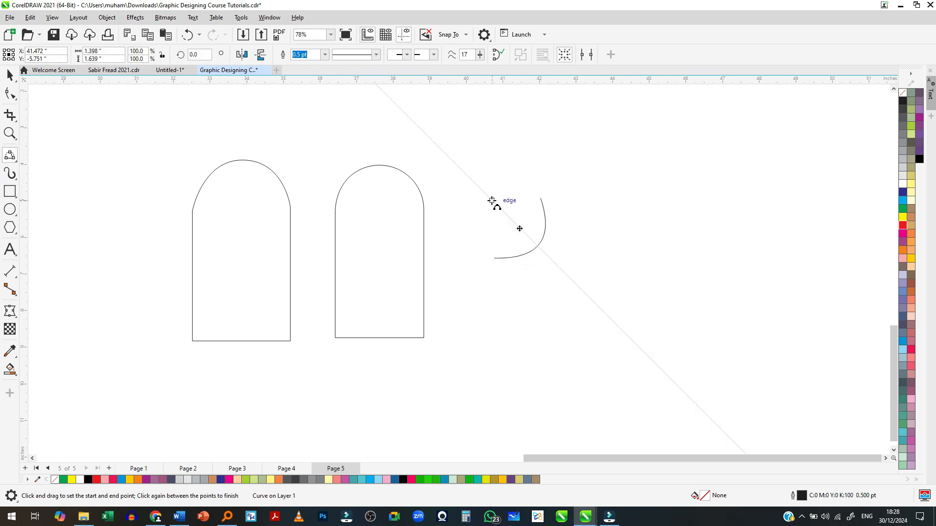
left_click_drag(481, 168, 472, 166)
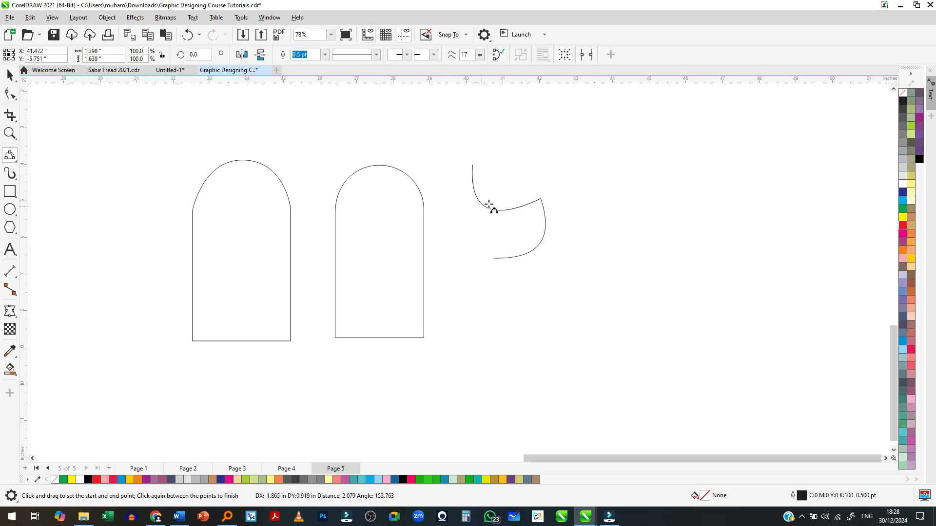
left_click(489, 224)
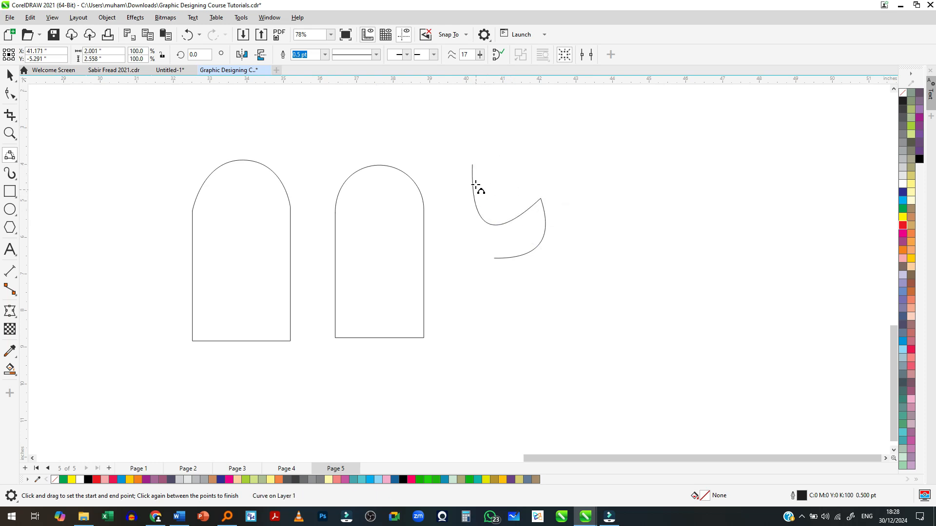
left_click_drag(472, 166, 494, 259)
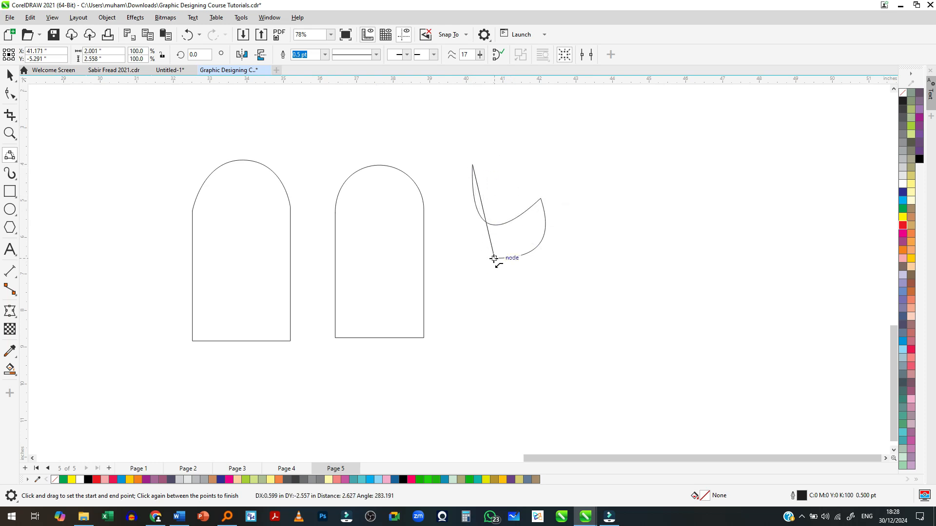
left_click(452, 215)
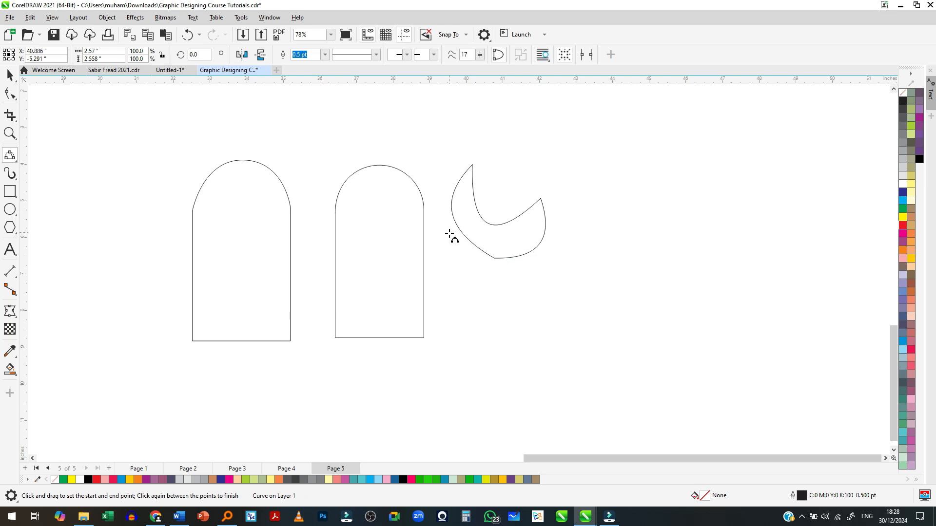
- Draw a larger closed shape about 4.8 in wide and 8.2 in tall beyond the crescent from three connected 3-Point Curves
scroll(451, 236, "down", 2)
left_click_drag(516, 276, 539, 320)
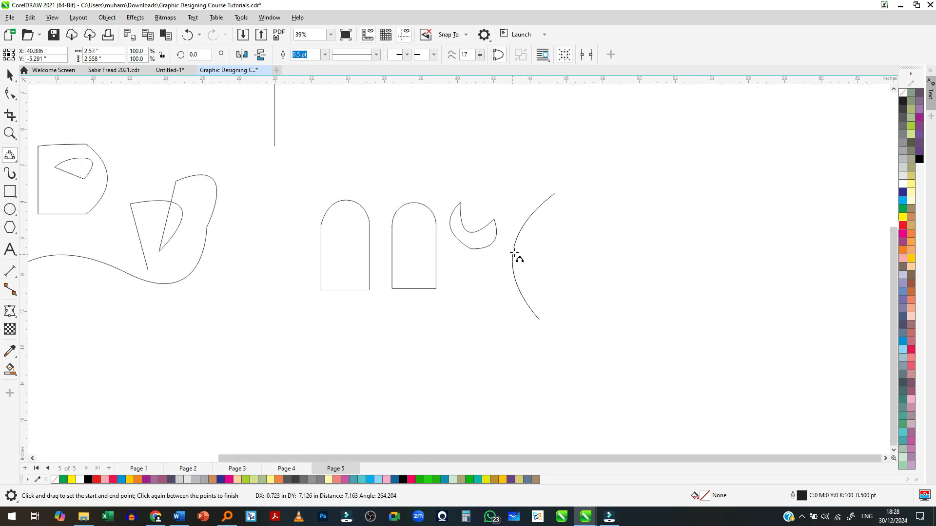
left_click(529, 267)
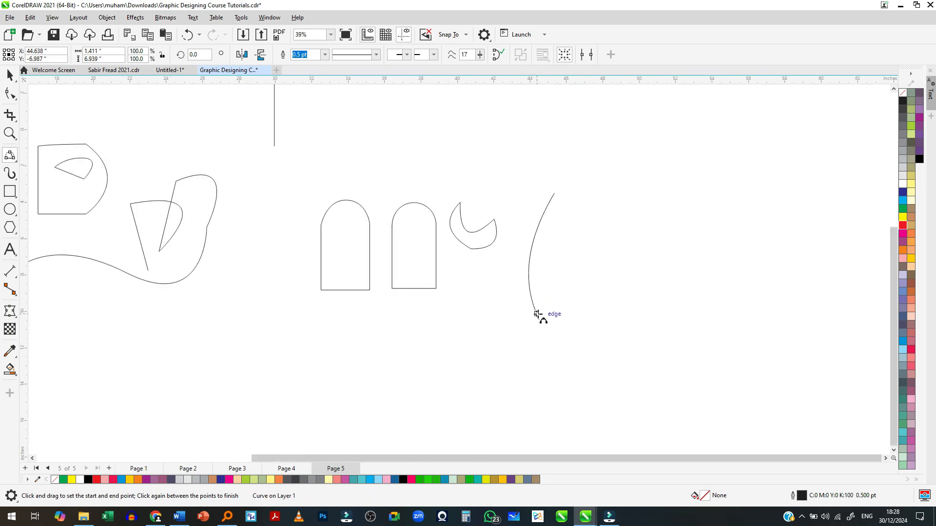
left_click_drag(584, 312, 616, 272)
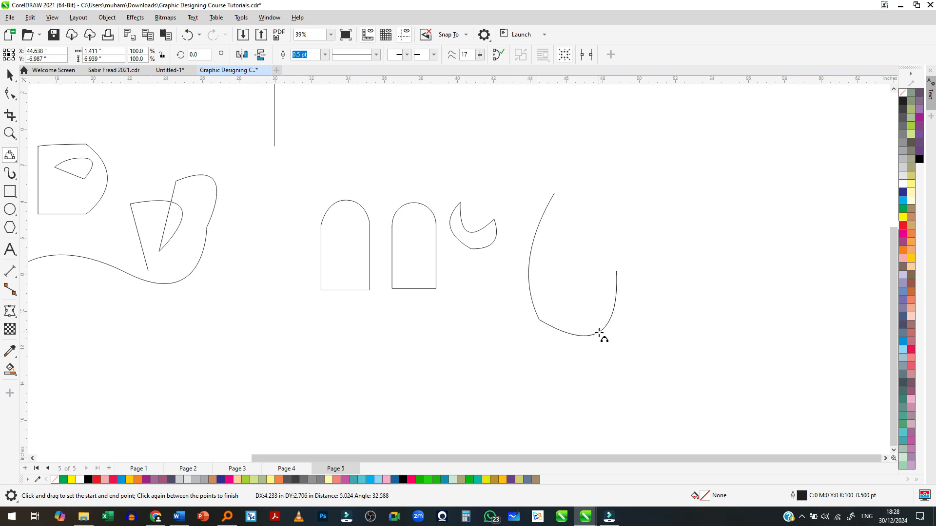
left_click(597, 338)
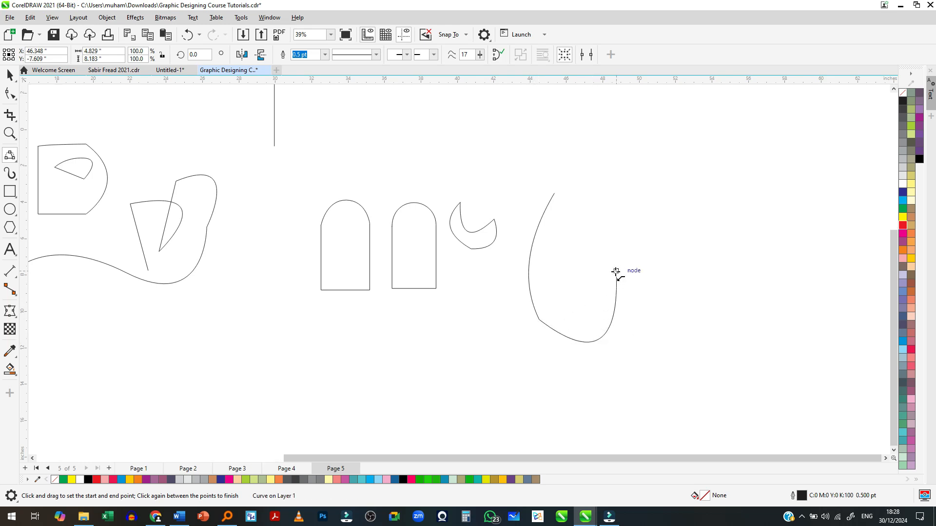
left_click_drag(562, 237, 554, 194)
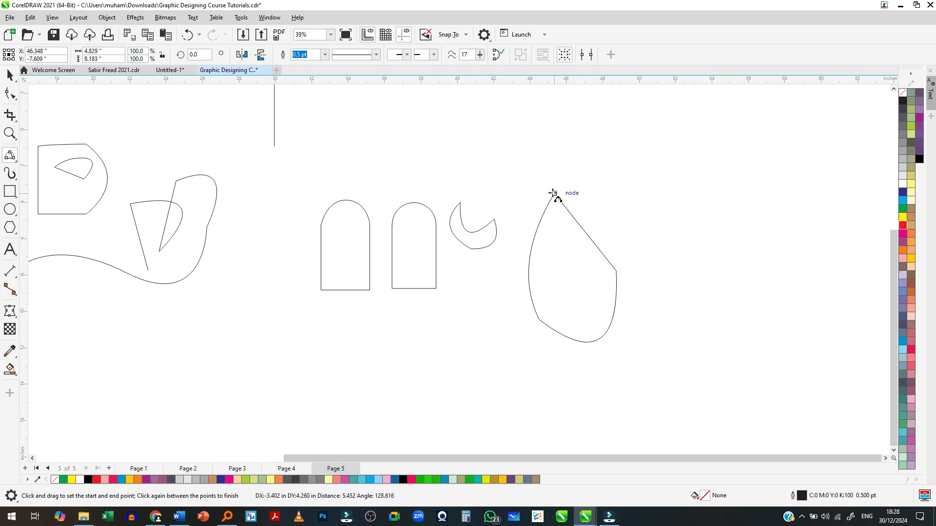
left_click(562, 248)
scroll(608, 320, "up", 1)
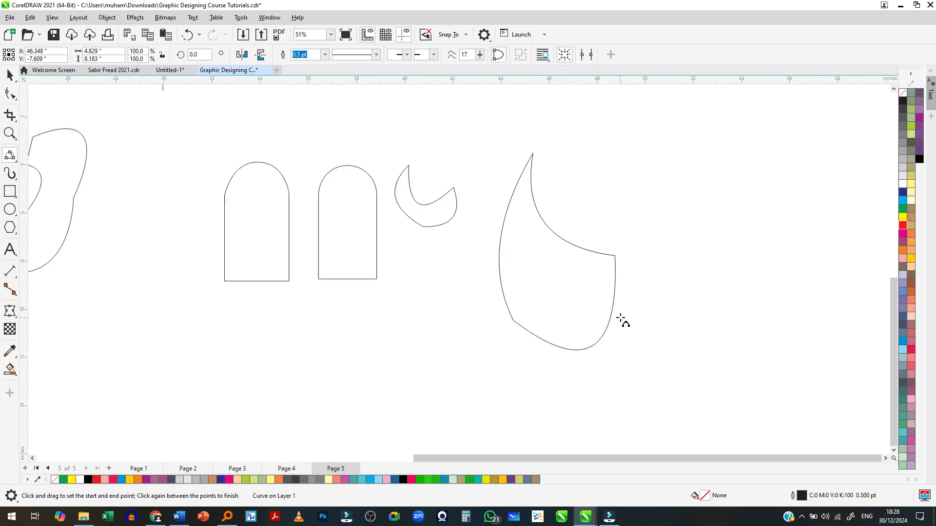
- Try deleting the corner node where the large shape's concave edge meets its outer curve with the Shape tool, undoing each deletion
key("space")
scroll(618, 263, "up", 1)
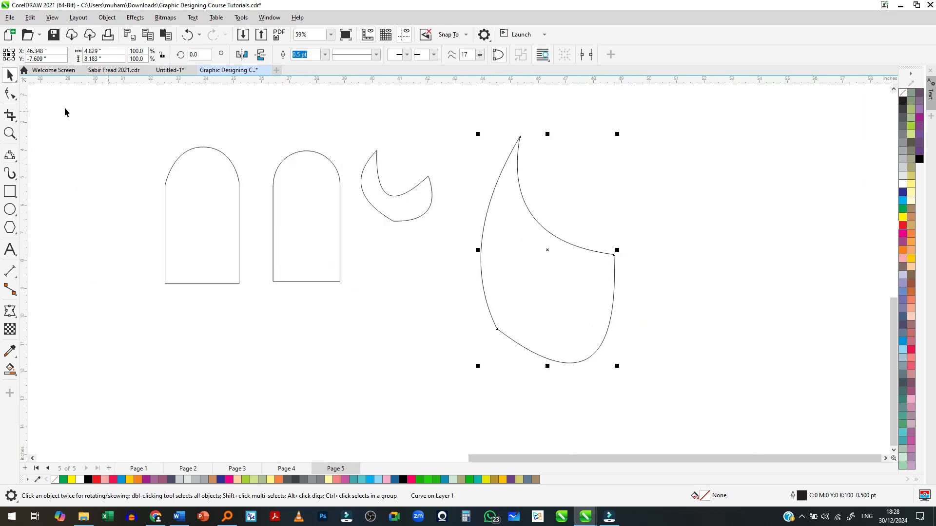
left_click(9, 94)
left_click(11, 76)
left_click(10, 93)
scroll(619, 258, "up", 2)
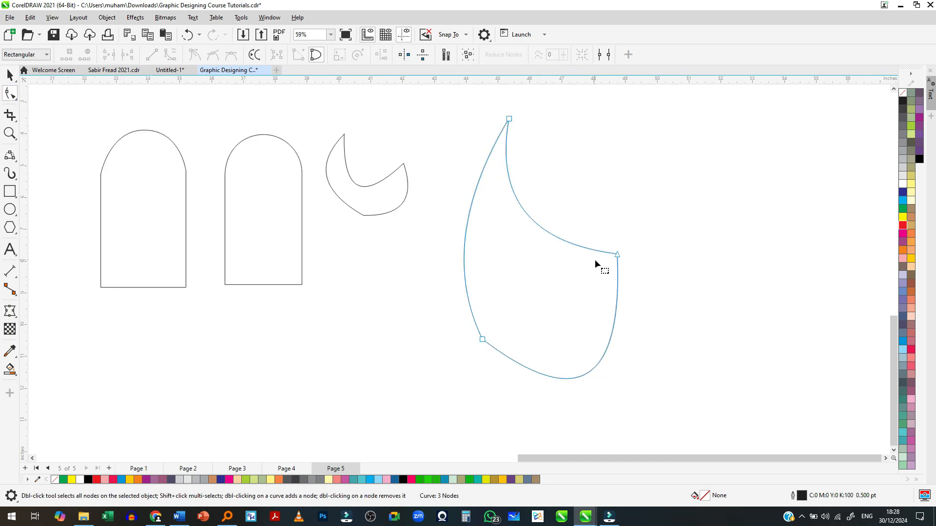
left_click(621, 252)
key("Delete")
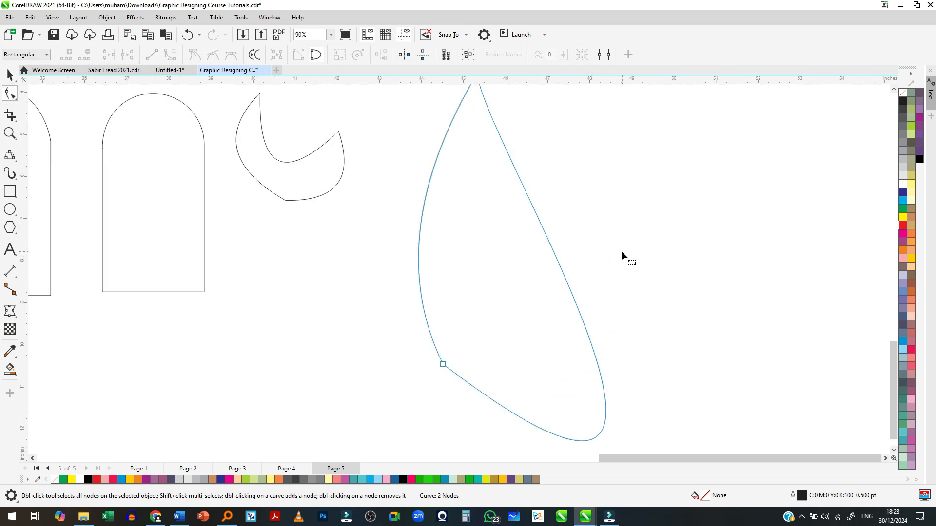
scroll(609, 266, "down", 2)
key("ctrl+z")
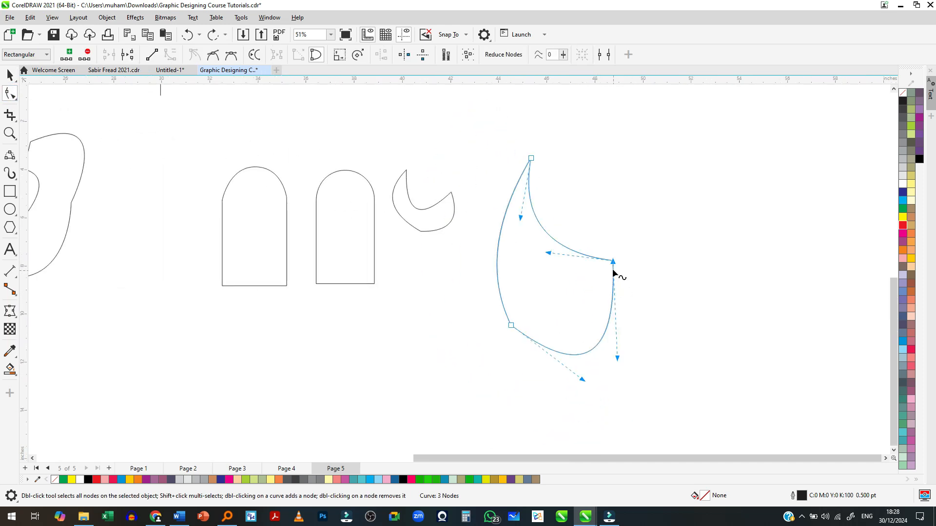
double_click(612, 262)
key("ctrl+z")
- Adjust the curve handles of the large shape's concave edge with the Shape tool and delete its lower-left node
left_click_drag(548, 253, 604, 235)
left_click_drag(520, 218, 524, 255)
double_click(511, 325)
- Reshape the two-node curve around its right-hand node, adjusting nodes and handles to round the lower body into a drop
left_click(612, 262)
scroll(558, 371, "down", 1)
left_click_drag(599, 420, 575, 393)
scroll(562, 297, "up", 4)
left_click_drag(515, 294, 525, 330)
left_click_drag(609, 270, 600, 248)
left_click_drag(618, 301, 598, 332)
left_click_drag(580, 280, 584, 224)
- Refine the drop's outline by adjusting its curve handles and raising the pointed tip about 0.8 in
scroll(475, 293, "down", 4)
left_click_drag(529, 404, 525, 383)
left_click_drag(437, 343, 410, 328)
scroll(489, 280, "up", 2)
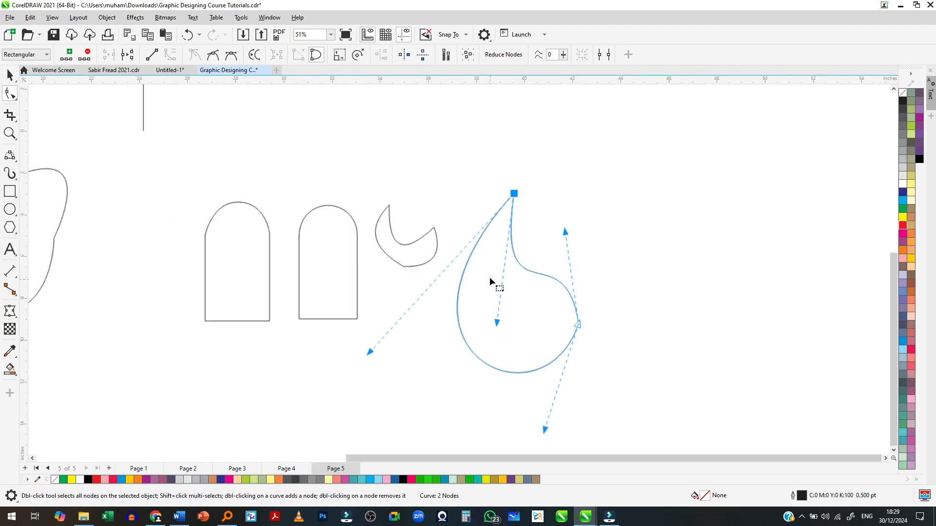
scroll(490, 277, "up", 1)
left_click_drag(518, 182, 523, 161)
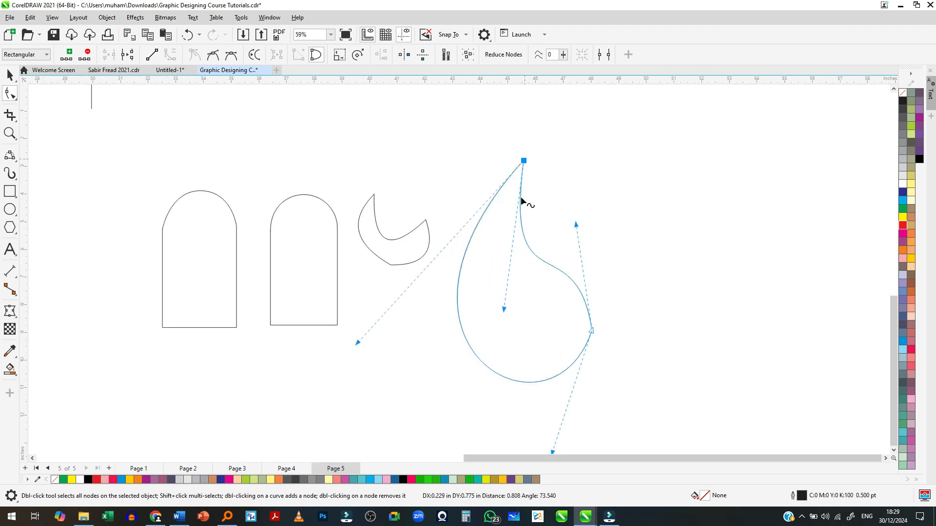
left_click_drag(504, 310, 484, 335)
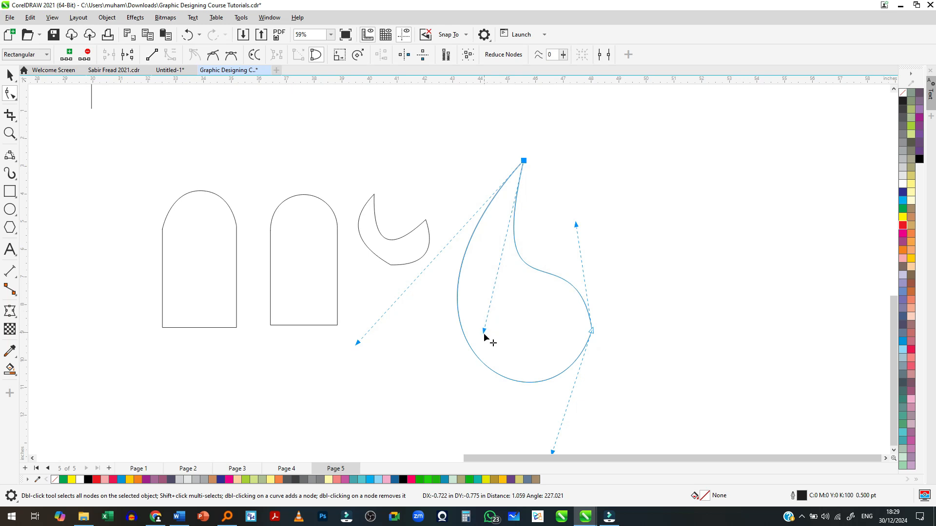
- Fill the drop shape with red and move it about 8.4 in horizontally away from the crescent
key("space")
scroll(483, 336, "down", 2)
left_click(903, 226)
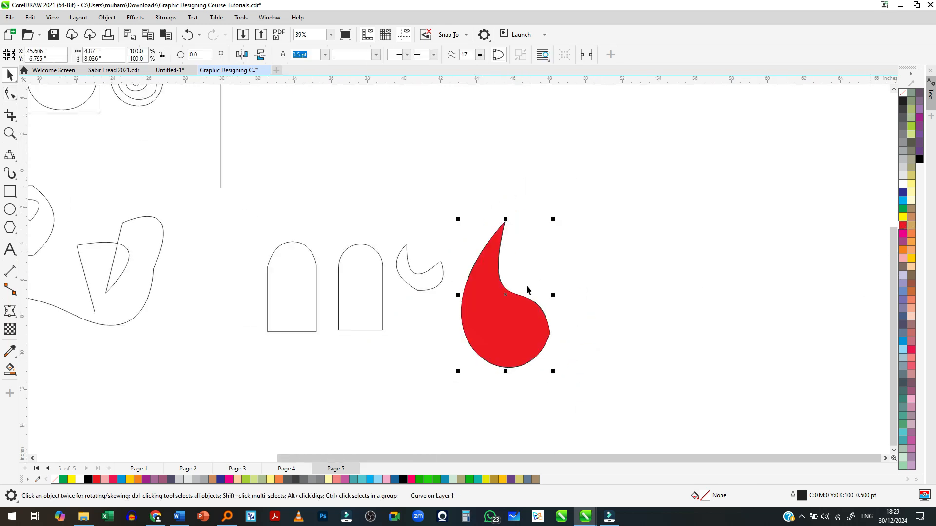
scroll(524, 303, "down", 2)
left_click_drag(517, 314, 592, 314)
scroll(608, 296, "up", 1)
scroll(608, 296, "up", 1)
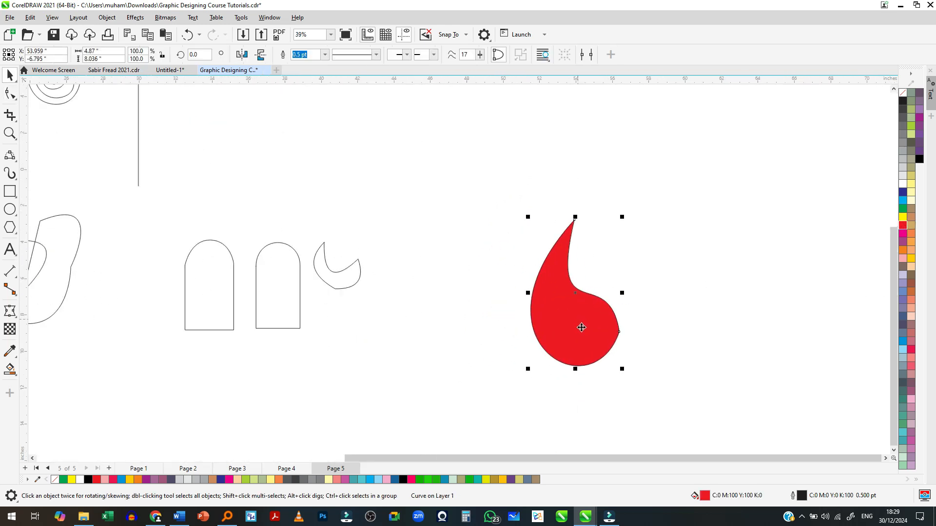
- Try rotating the red drop clockwise about its centre, then undo the rotation
left_click(601, 357)
left_click_drag(625, 374, 587, 364)
key("ctrl+z")
- Move the red drop's rotation centre to its pointed tip and rotate a copy about 60° clockwise around it
left_click(566, 322)
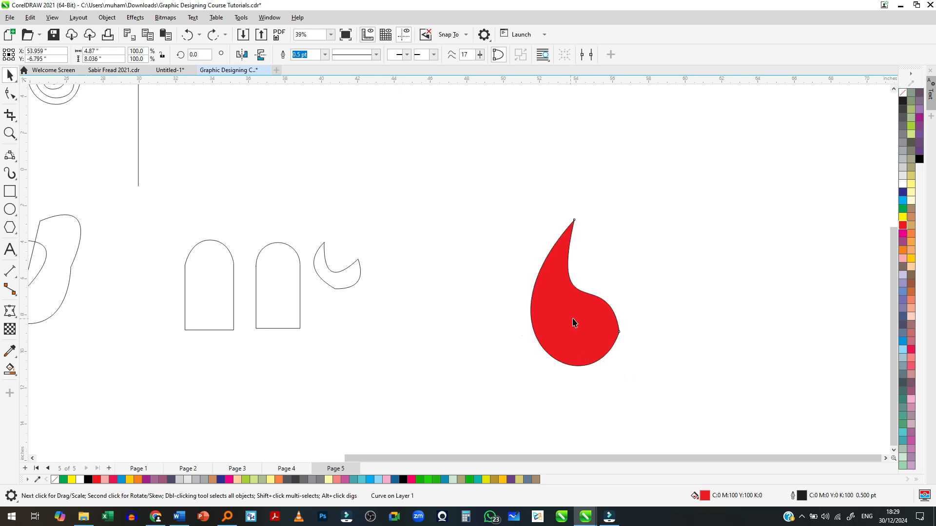
left_click(577, 295)
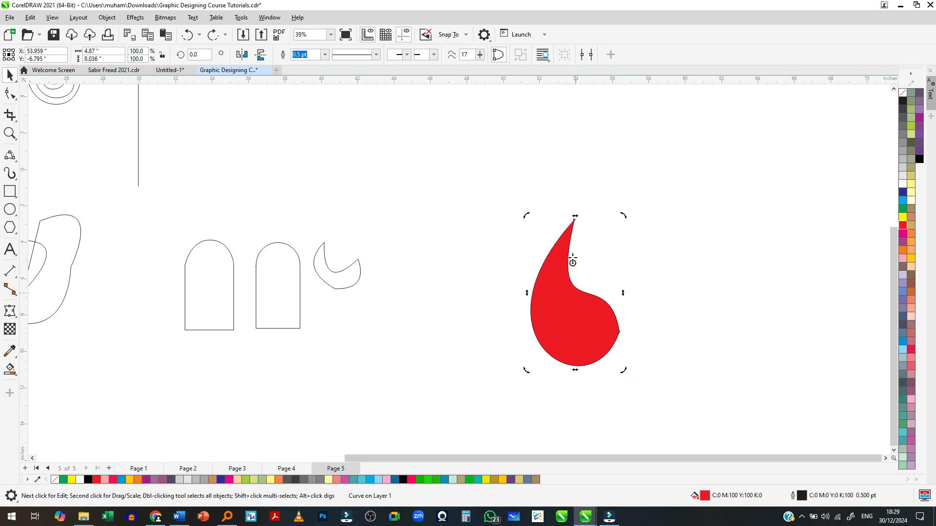
left_click_drag(573, 219, 573, 217)
scroll(572, 223, "up", 3)
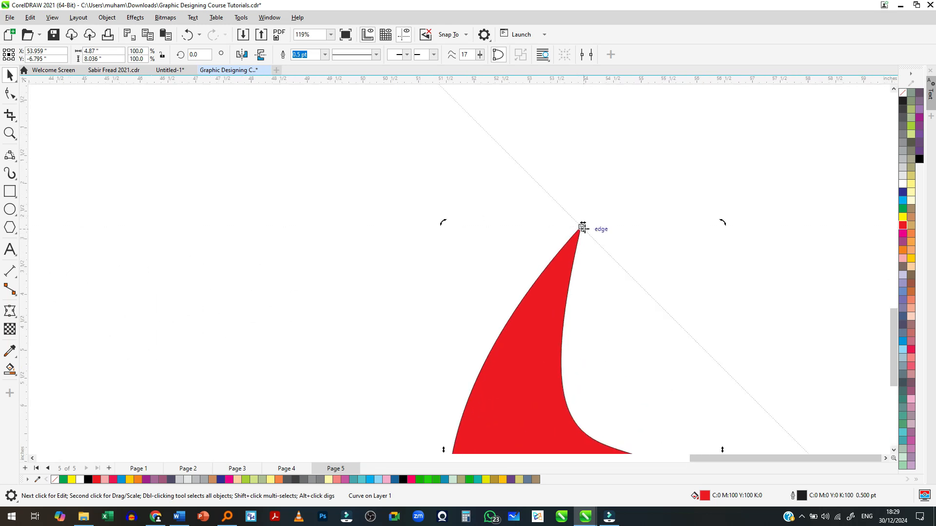
scroll(581, 226, "down", 3)
left_click_drag(625, 365, 472, 351)
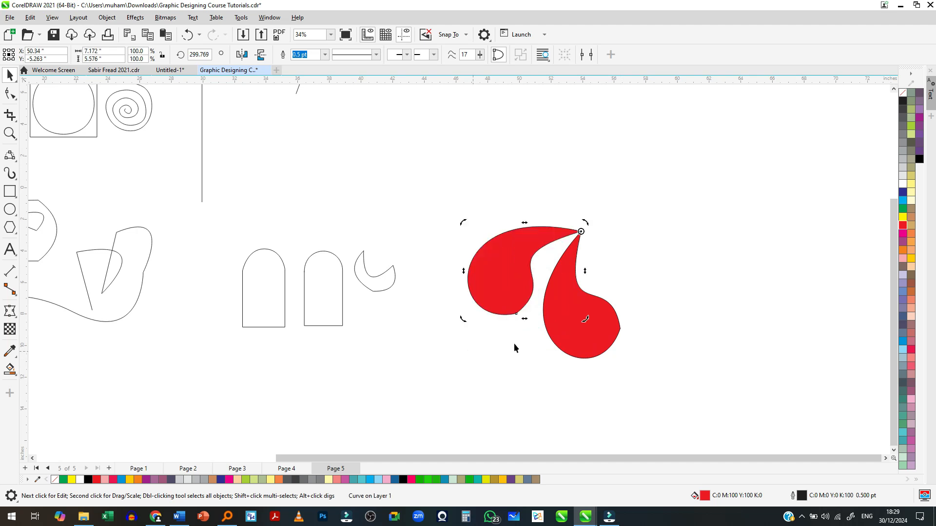
- Repeat the rotated duplication around the tip until six red drops form a full pinwheel
key("ctrl+r")
key("ctrl+r")
key("ctrl+r")
key("ctrl+r")
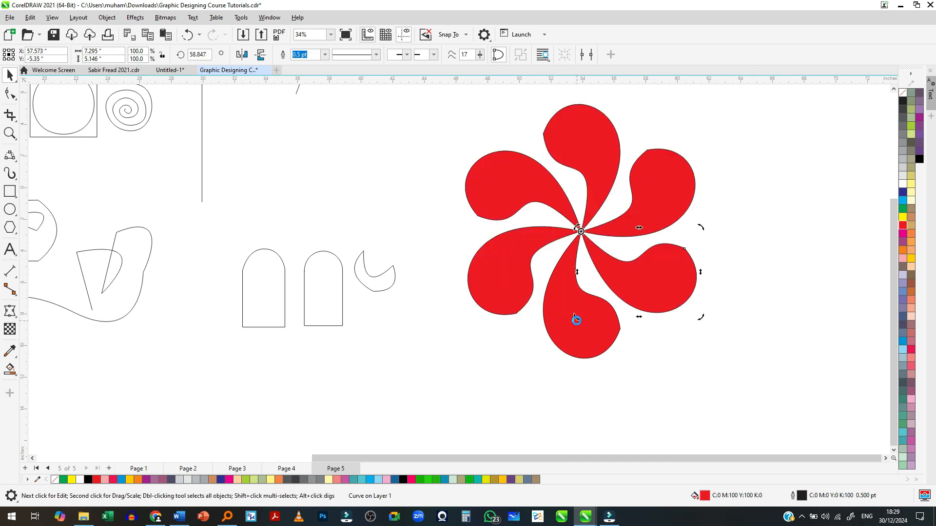
scroll(497, 327, "down", 3)
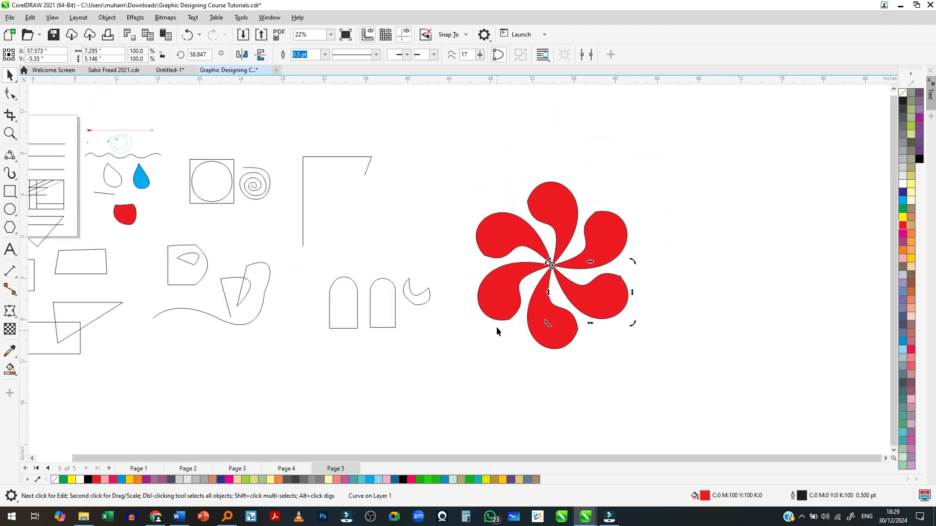
scroll(532, 272, "up", 4)
- Examine the individual petals of the red pinwheel and the other practice shapes around the page
left_click(494, 287)
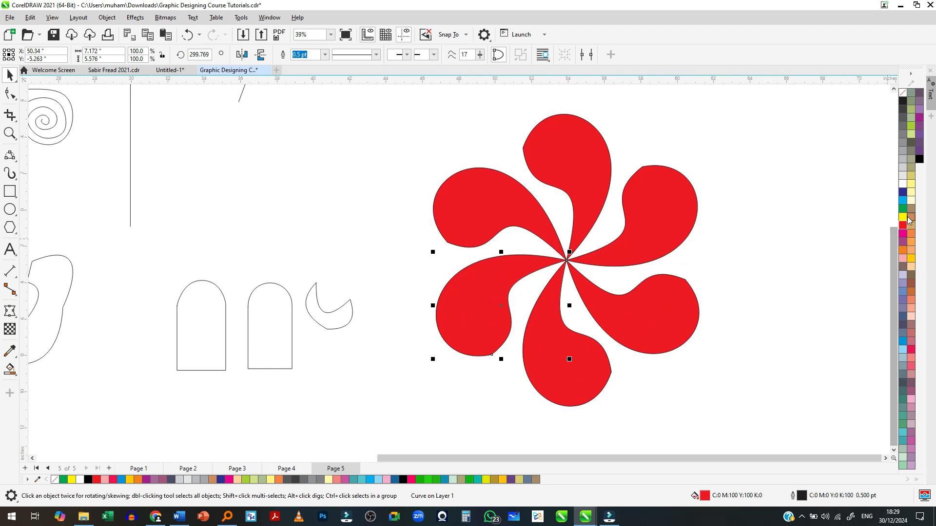
scroll(672, 296, "down", 5)
left_click(675, 341)
scroll(655, 320, "down", 3)
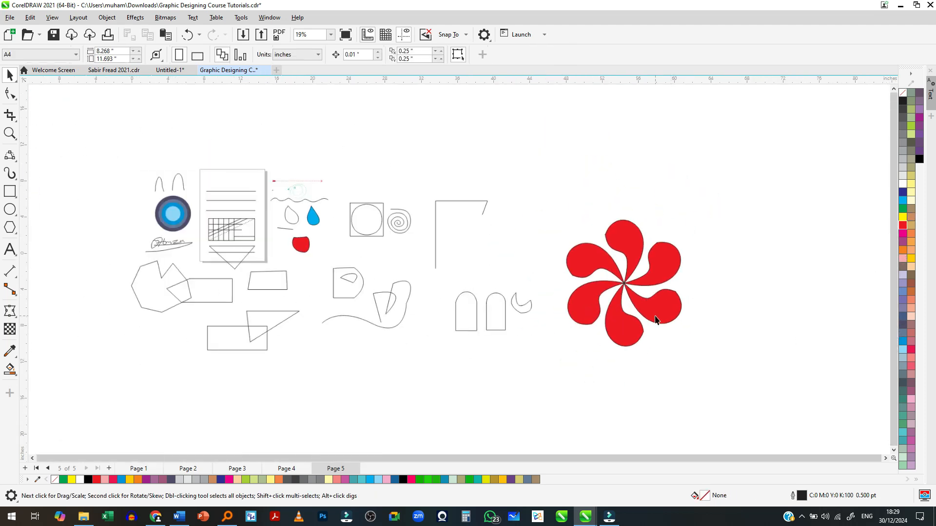
scroll(291, 290, "up", 3)
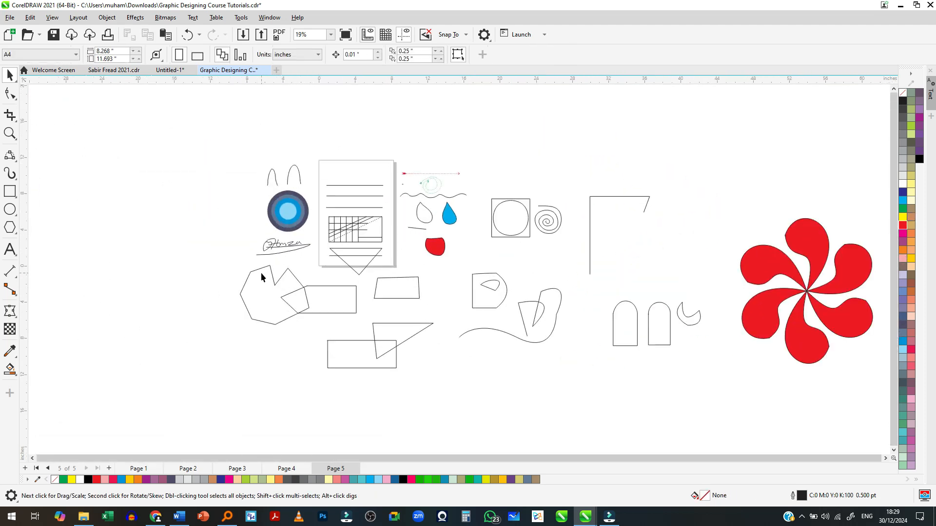
scroll(261, 273, "down", 3)
scroll(609, 302, "up", 5)
left_click(617, 302)
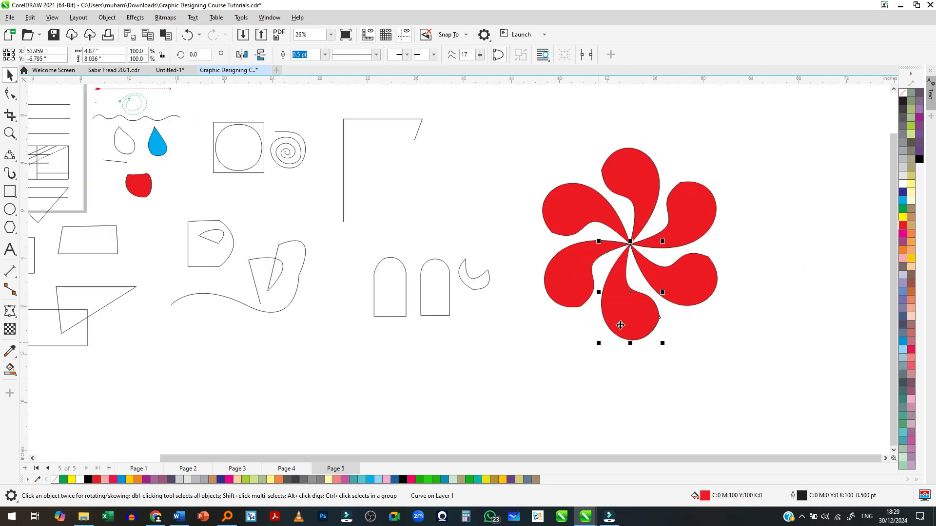
left_click(574, 329)
scroll(571, 312, "up", 3)
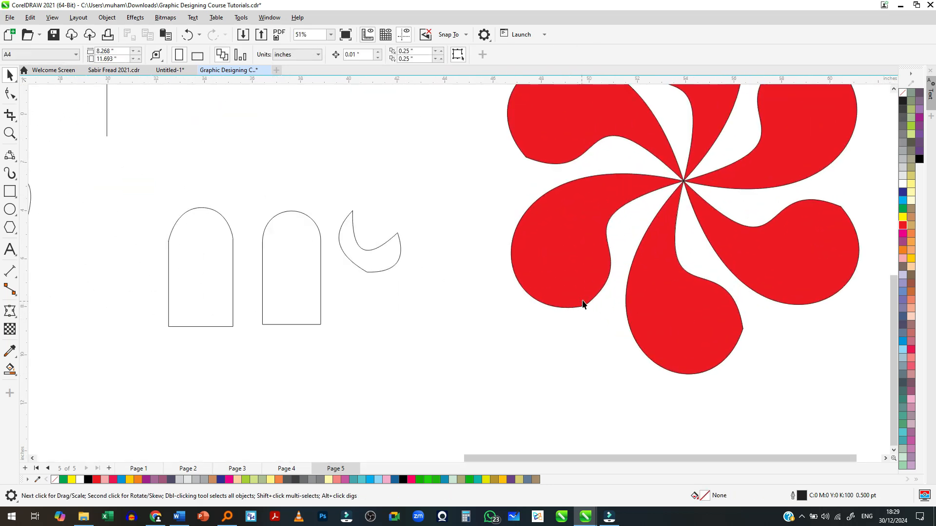
scroll(582, 304, "up", 2)
left_click(586, 312)
scroll(614, 331, "down", 2)
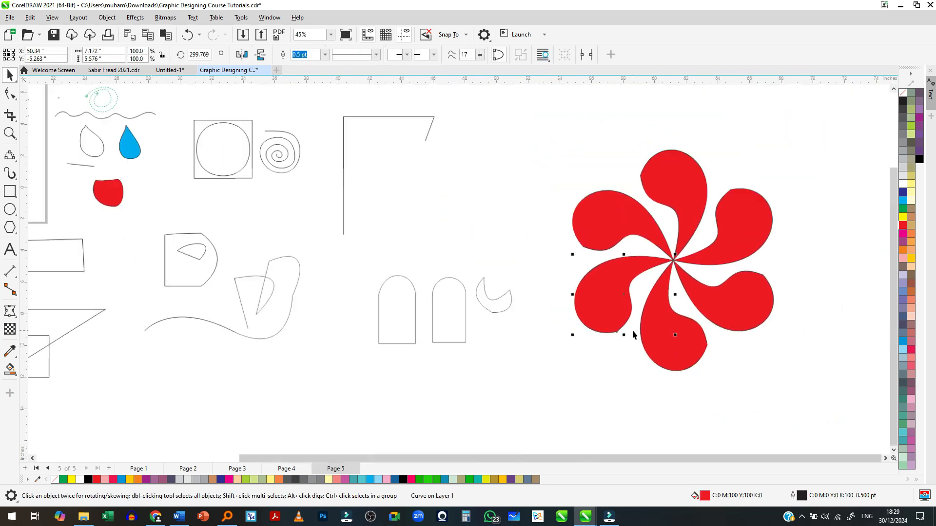
scroll(632, 330, "down", 3)
scroll(264, 270, "down", 1)
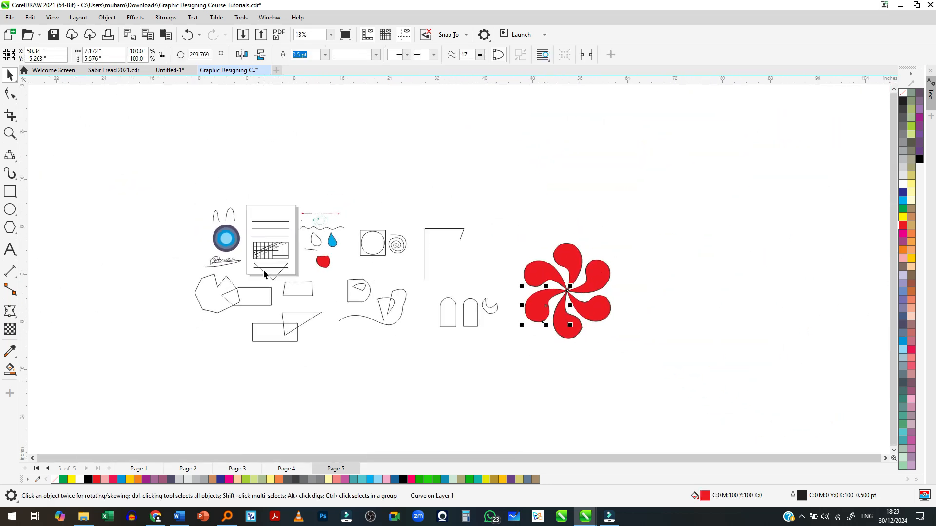
scroll(264, 270, "up", 1)
left_click_drag(370, 340, 228, 393)
left_click(326, 379)
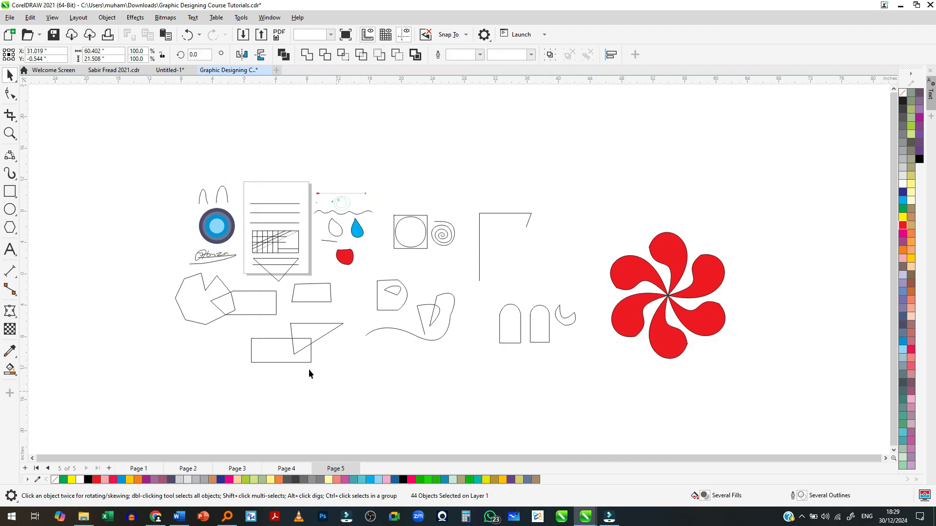
- Bring the penguin sketch and house drawing images in from another window and move the penguin clear of the house image
key("alt+Tab")
left_click(461, 218)
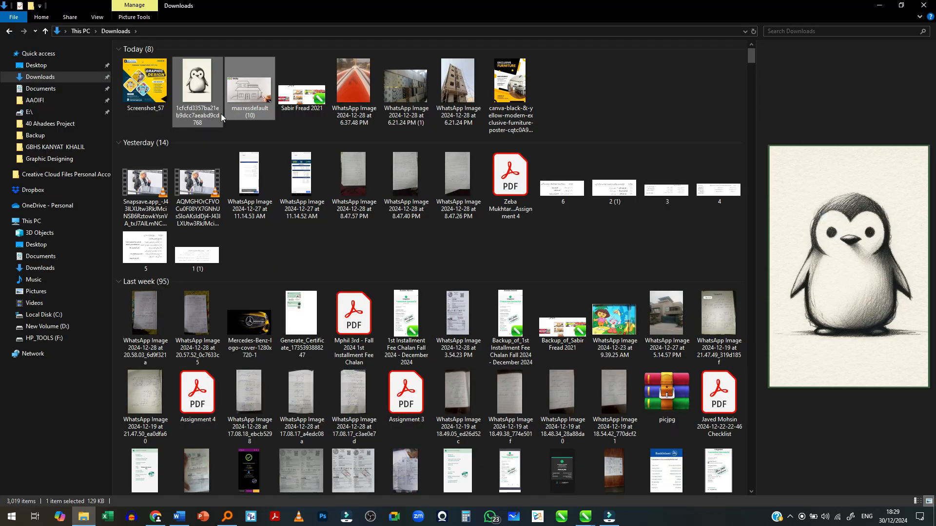
left_click(249, 111, "ctrl")
left_click_drag(248, 111, 366, 158)
key("alt+Tab")
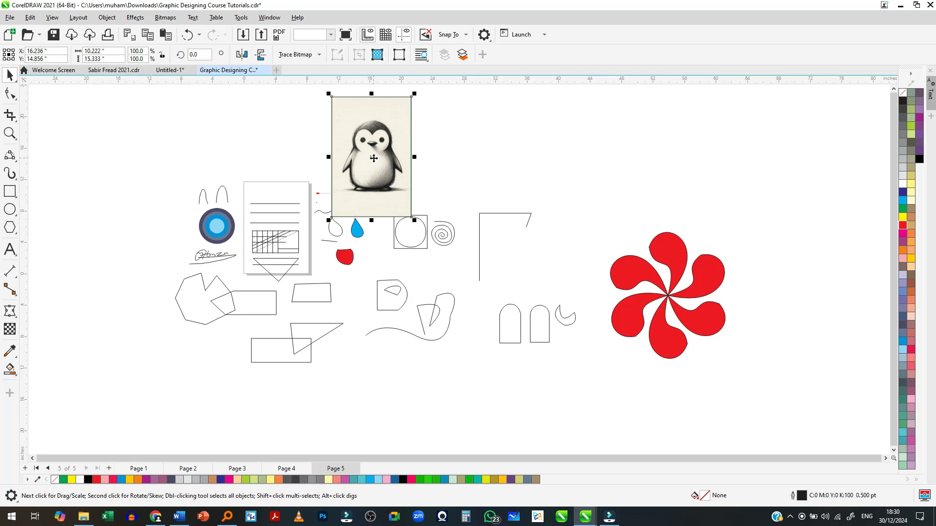
scroll(365, 158, "up", 5)
left_click_drag(338, 215, 683, 218)
- Enlarge the house drawing image to about 483% and position it above the practice shapes, beside the penguin
left_click(381, 243)
left_click_drag(408, 268, 547, 338)
left_click_drag(364, 288, 376, 277)
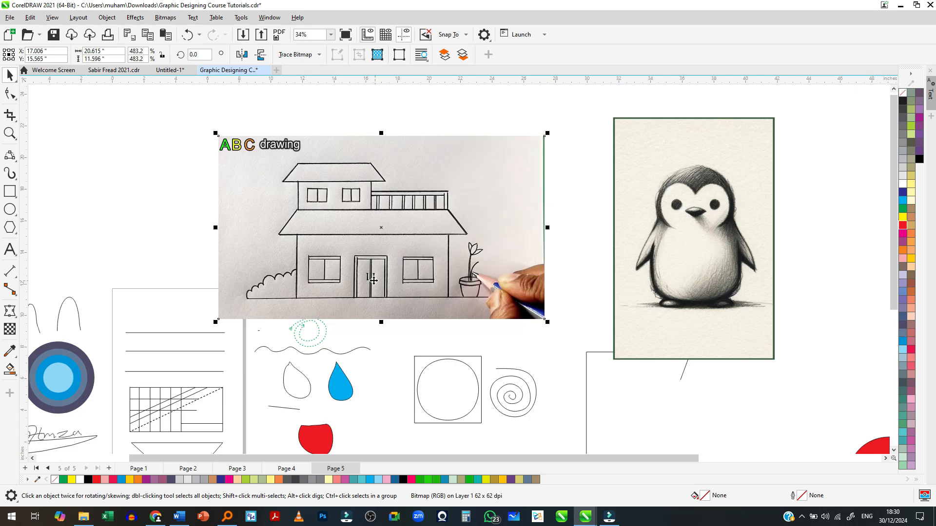
- Examine the house drawing's roofs, windows, balcony and door up close
scroll(356, 190, "up", 2)
scroll(357, 190, "down", 3)
scroll(344, 217, "up", 5)
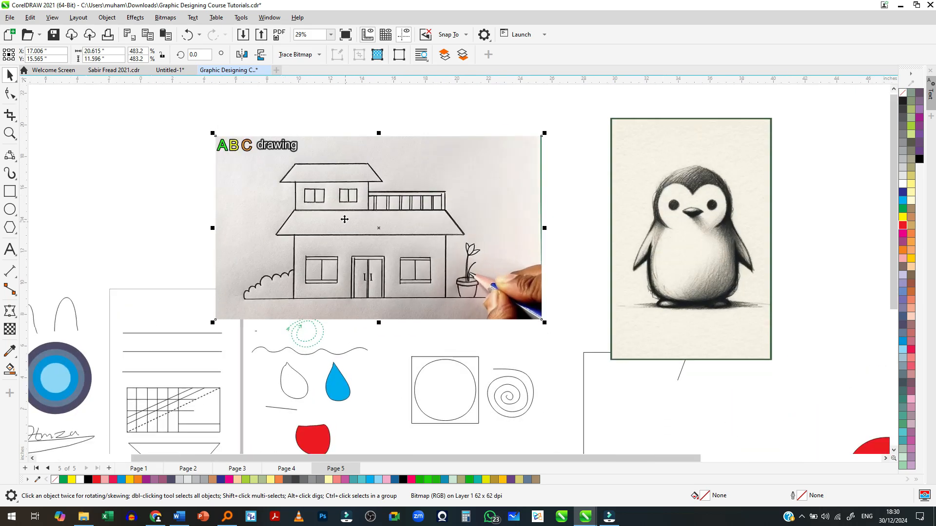
scroll(296, 175, "down", 1)
scroll(301, 179, "up", 2)
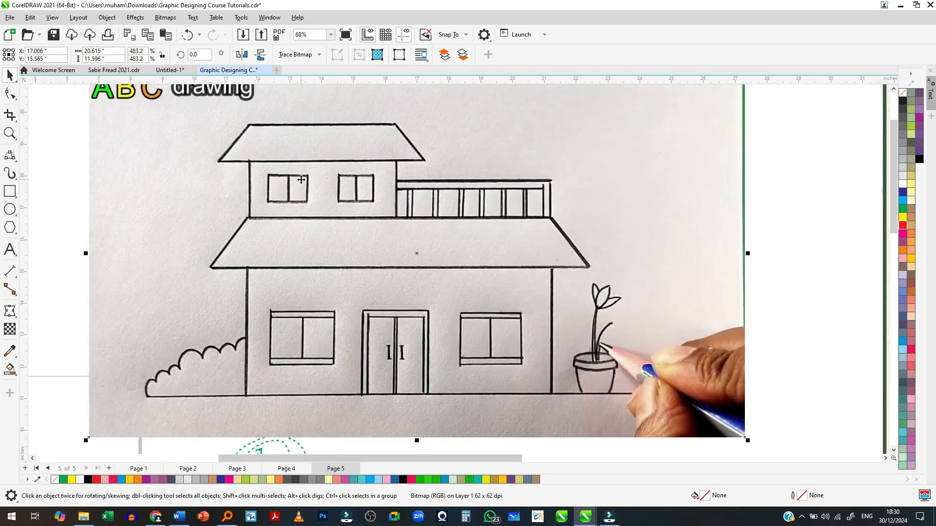
scroll(302, 180, "up", 1)
scroll(301, 180, "down", 1)
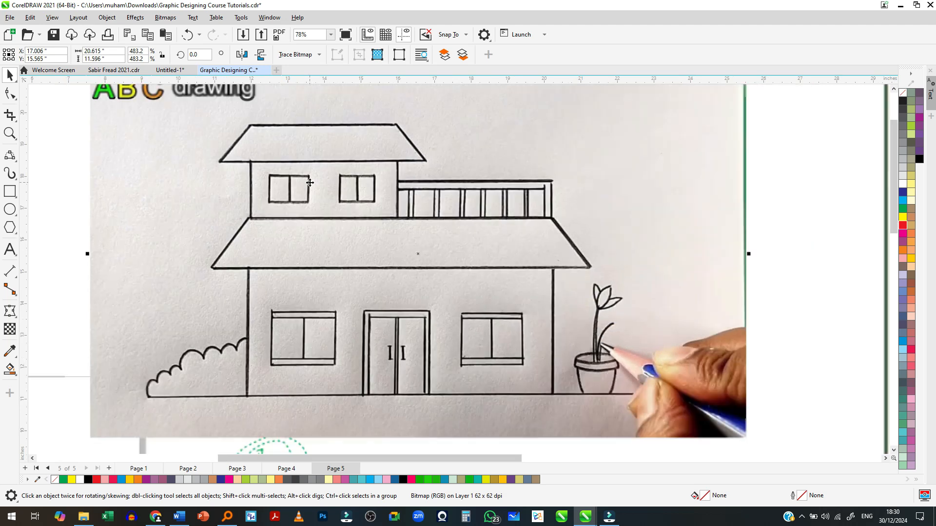
- Try tracing the top edge of the house's upper roof with the Freehand tool, then undo the line
left_click(9, 156)
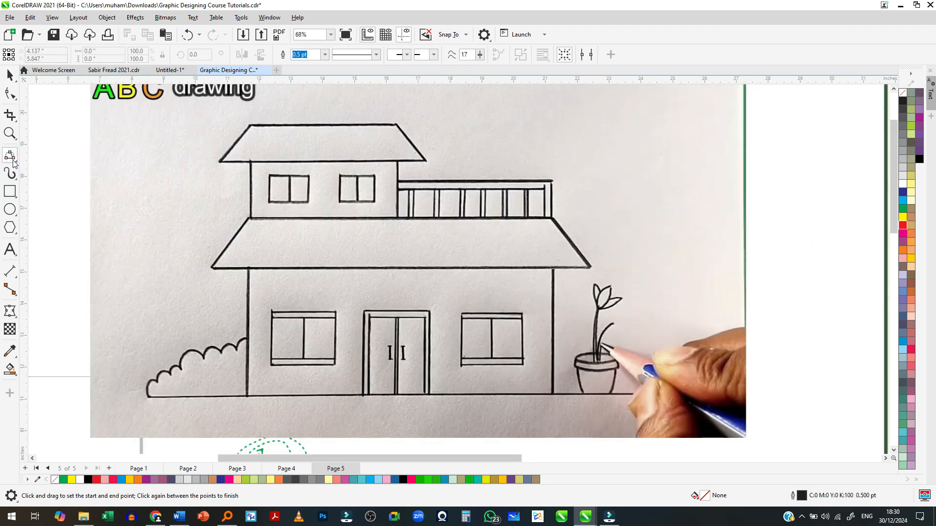
left_click(9, 156)
left_click(48, 155)
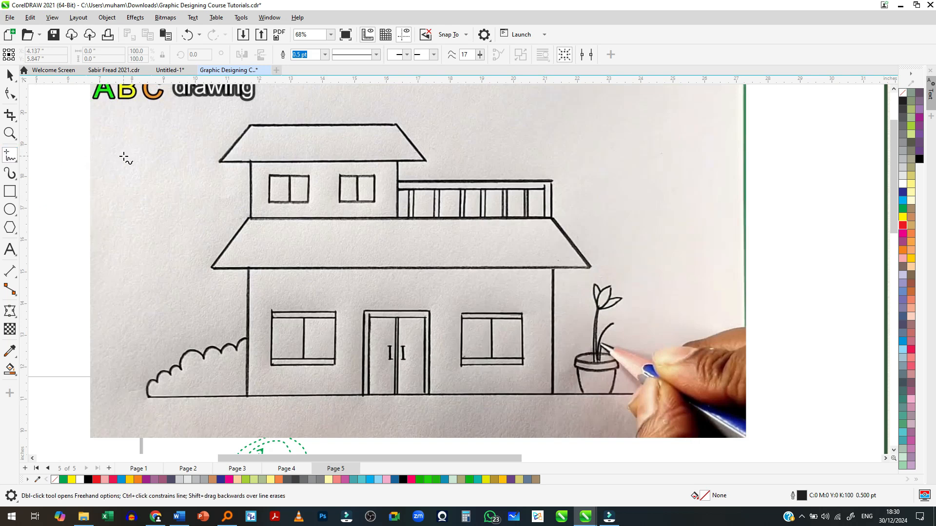
left_click(251, 126)
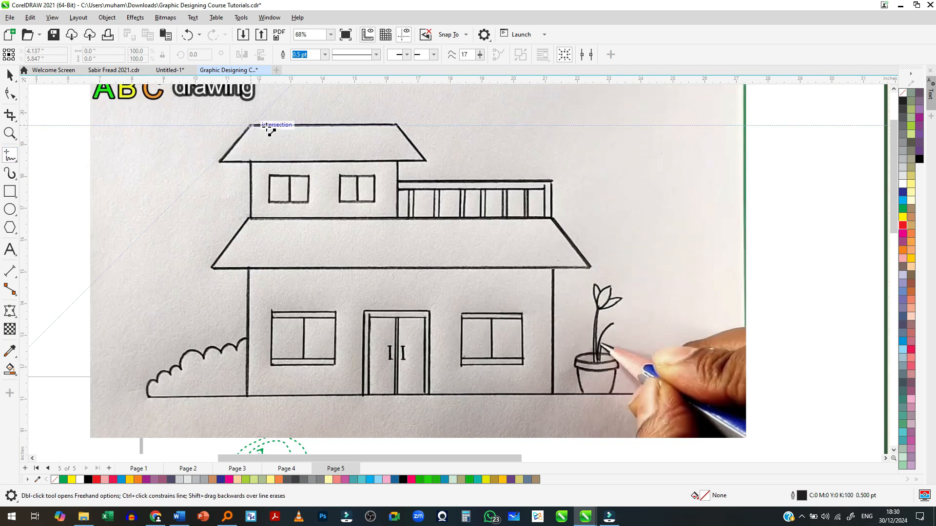
left_click(396, 126)
left_click_drag(424, 160, 425, 160)
key("ctrl+z")
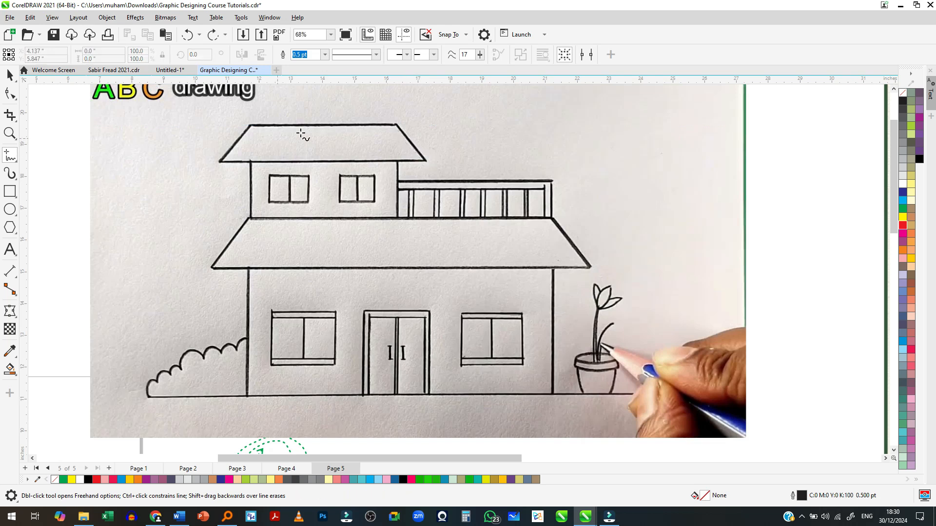
- Trace the house's upper roof with the Pen tool as a closed four-sided shape about 6.5 in wide and 1.1 in high
left_click(9, 159)
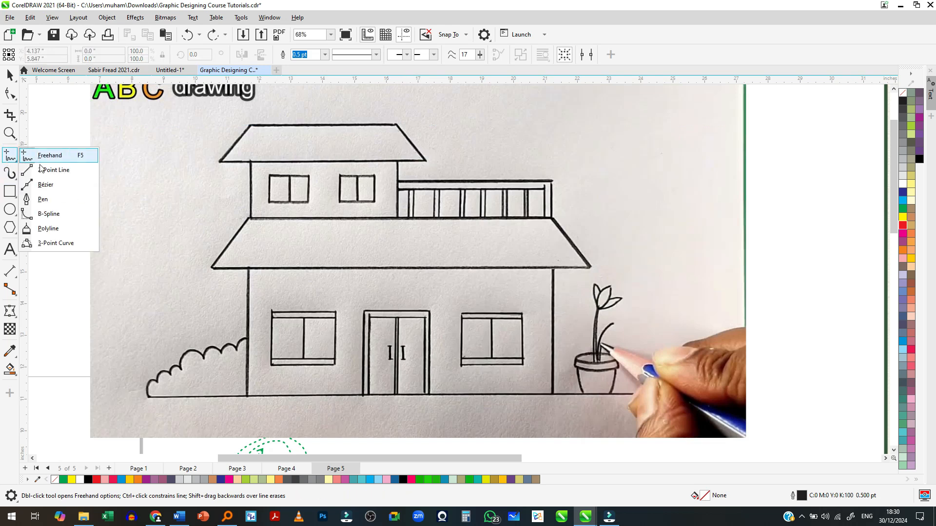
left_click(43, 199)
scroll(210, 146, "up", 2)
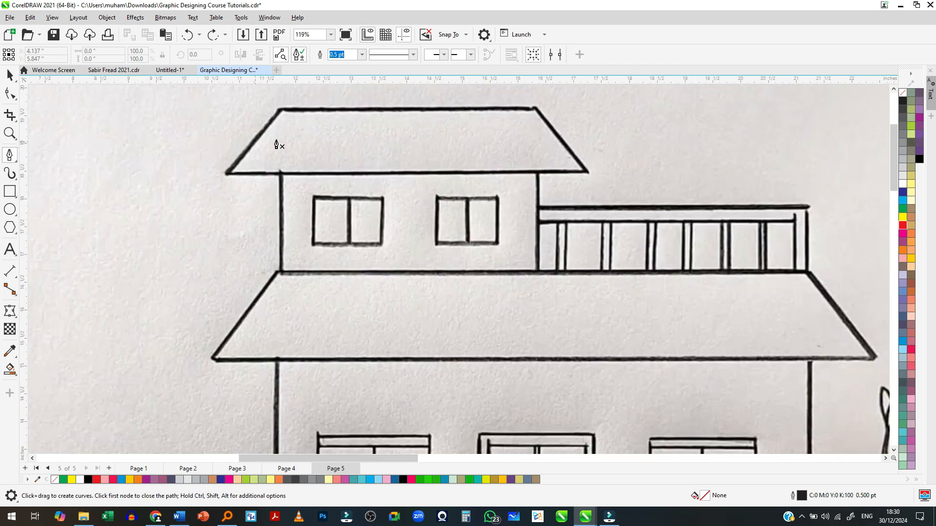
left_click(283, 111)
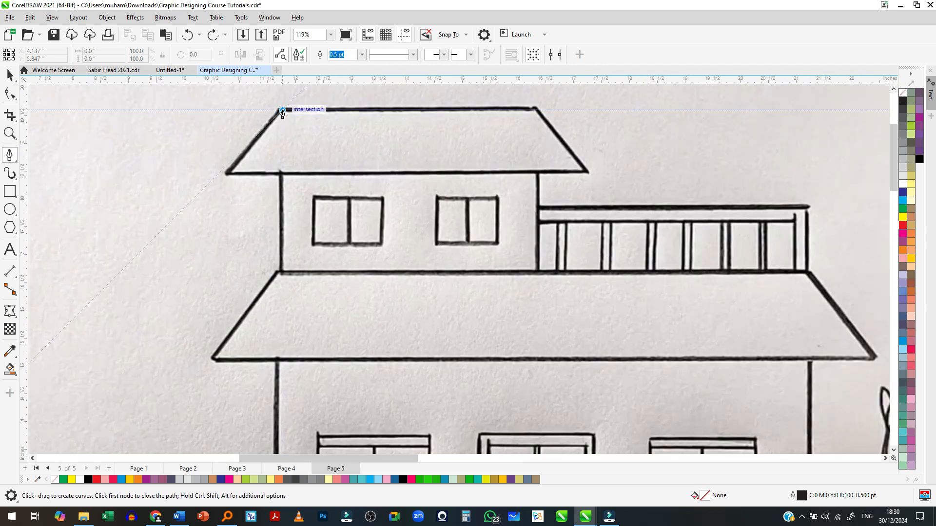
left_click(535, 109)
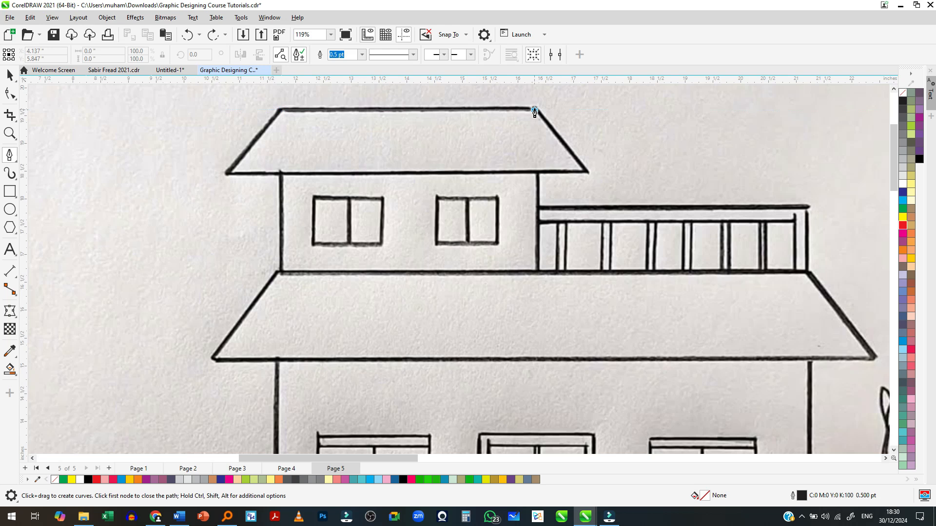
left_click(588, 173)
left_click(229, 172)
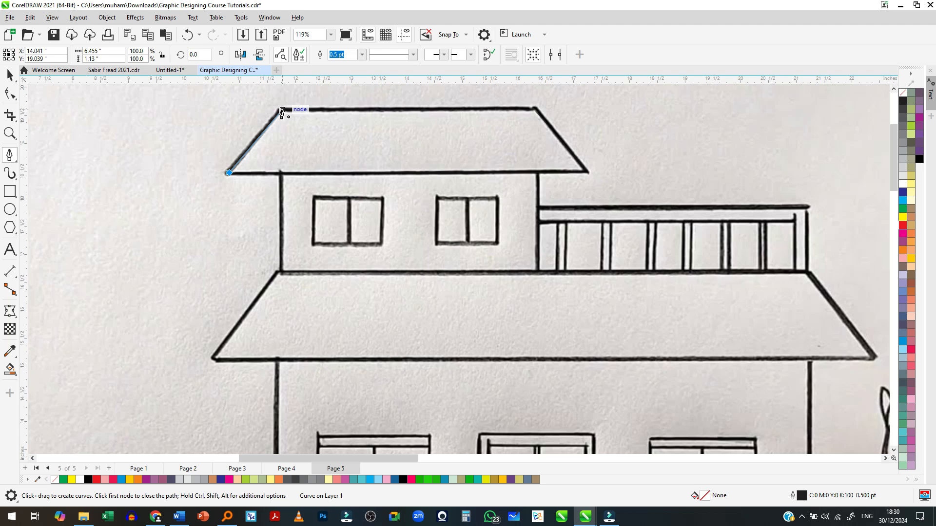
left_click(282, 111)
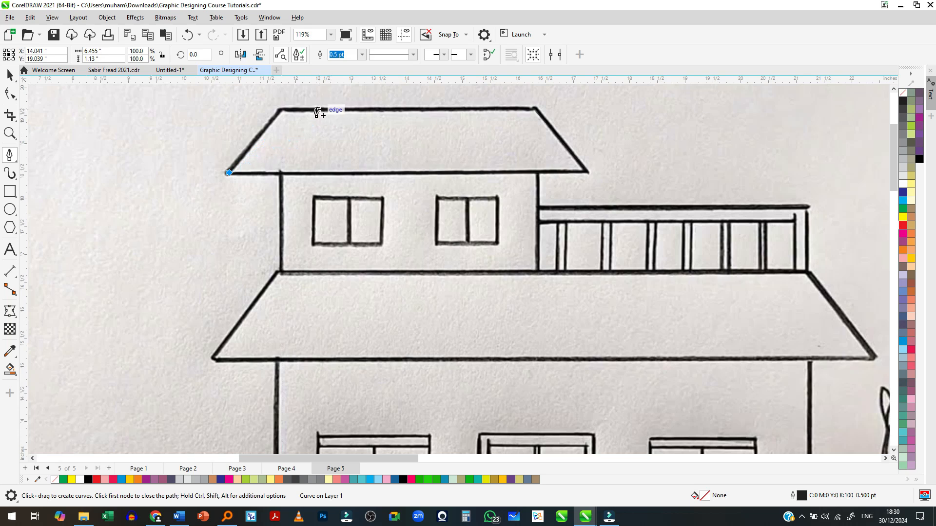
left_click(282, 111)
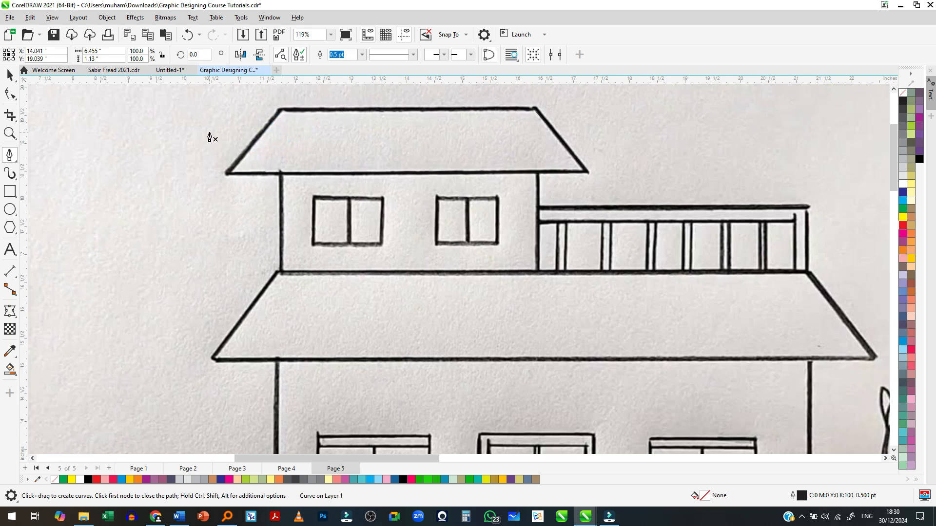
- Set the traced roof's outline colour to blue (C100 M20 Y0 K0)
scroll(209, 136, "down", 3)
scroll(261, 153, "up", 2)
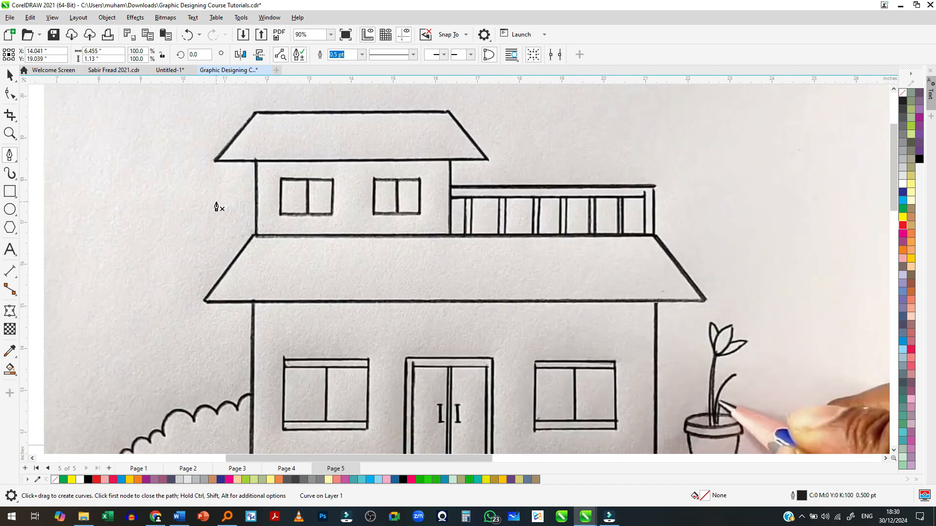
scroll(299, 198, "down", 2)
scroll(267, 162, "up", 3)
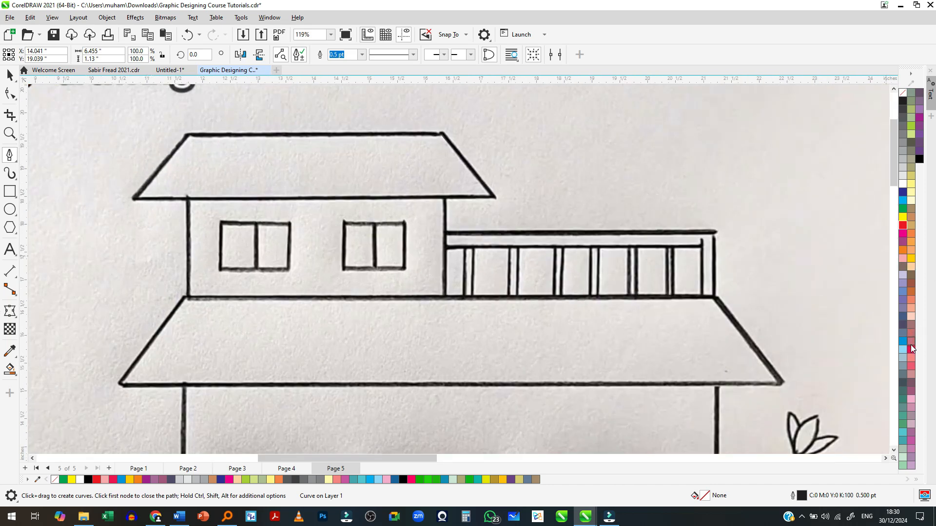
key("space")
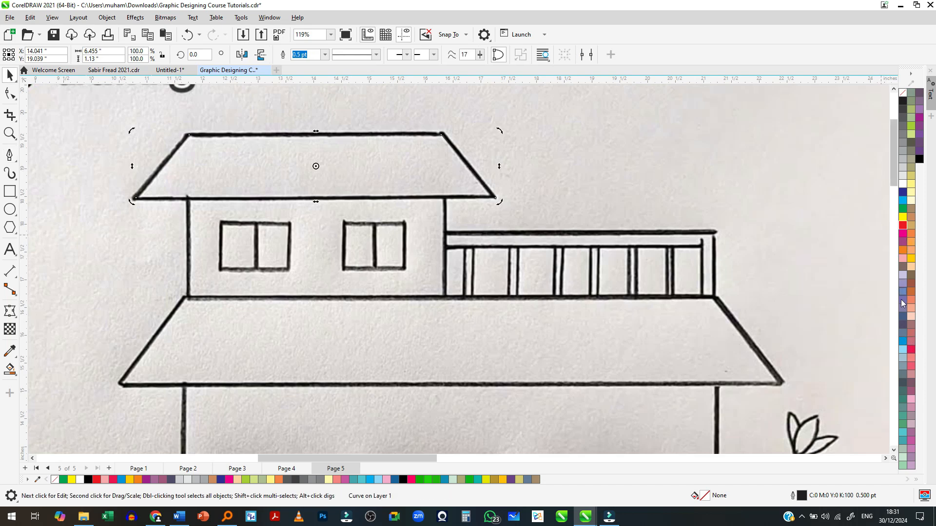
right_click(902, 346)
left_click(897, 351)
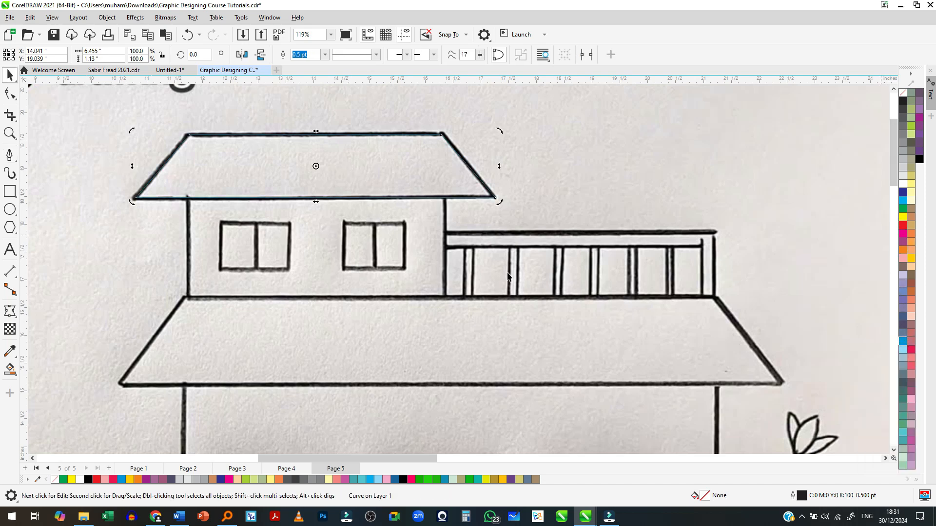
- Change the traced roof's outline colour to yellow (C0 M0 Y100 K0)
scroll(317, 167, "up", 3)
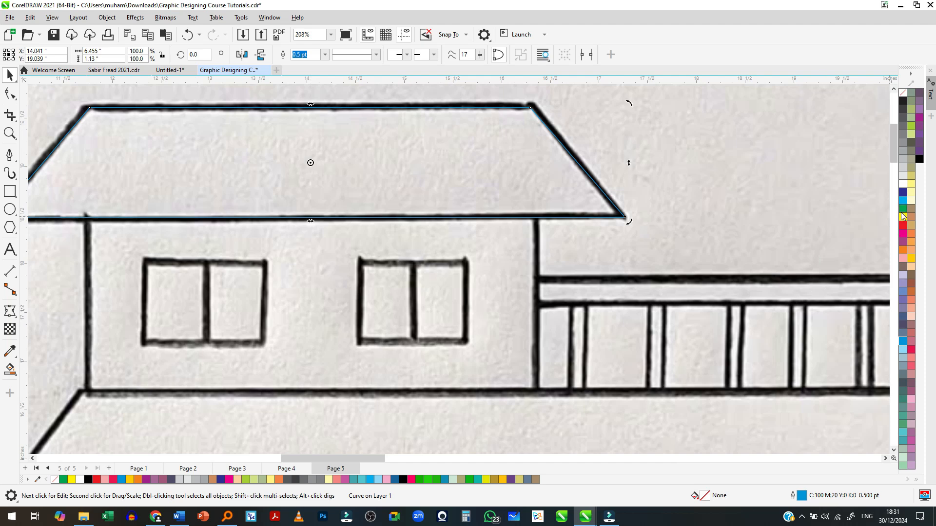
right_click(901, 216)
left_click(868, 222)
scroll(622, 259, "down", 2)
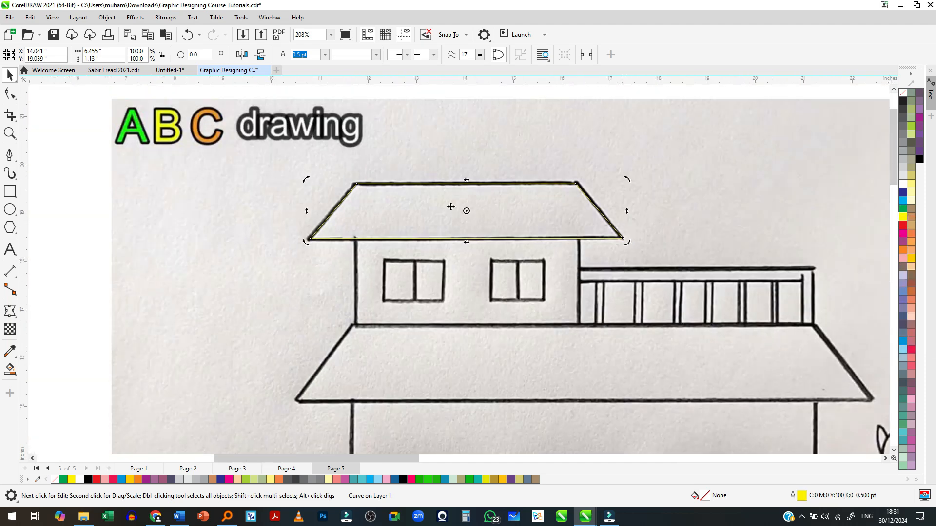
- Trace the house's upper-storey wall with the Pen tool as a closed four-sided shape about 4.6 in wide and 1.8 in high
scroll(380, 177, "down", 1)
scroll(555, 228, "up", 1)
left_click(325, 57)
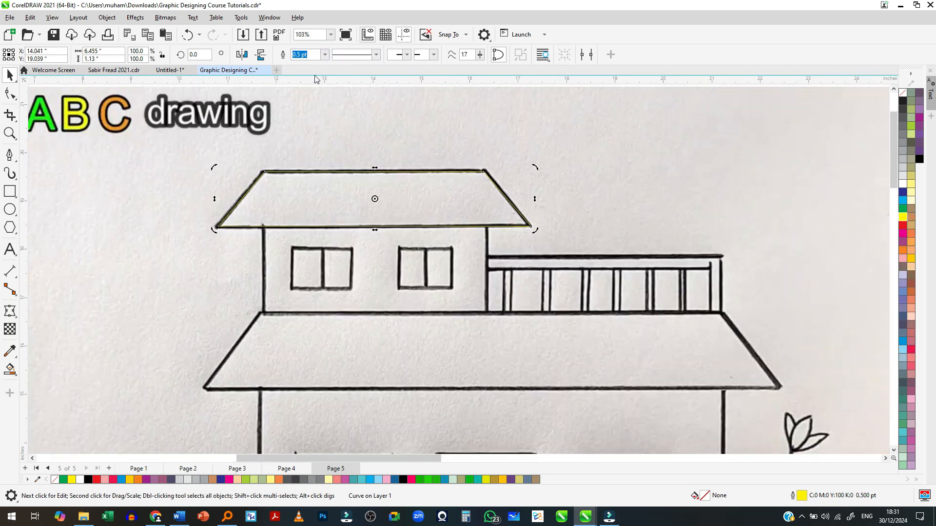
left_click(9, 155)
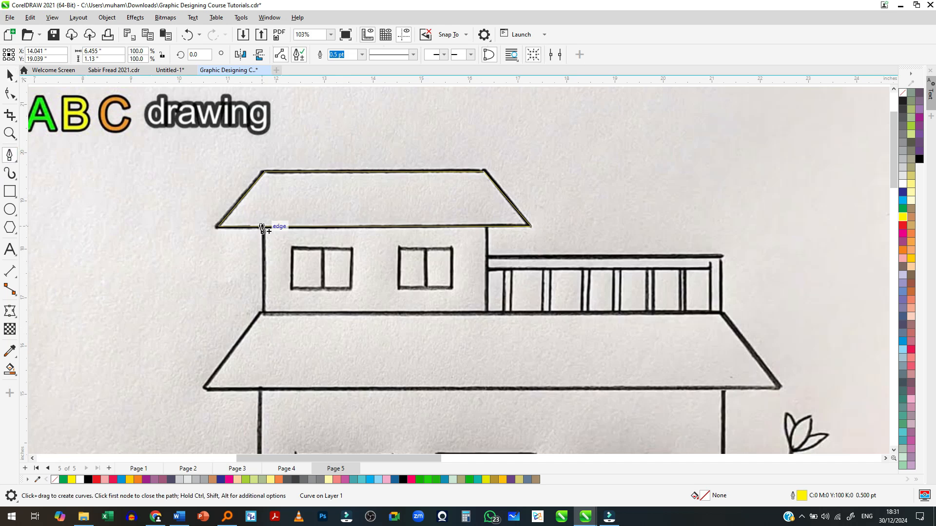
left_click(264, 315)
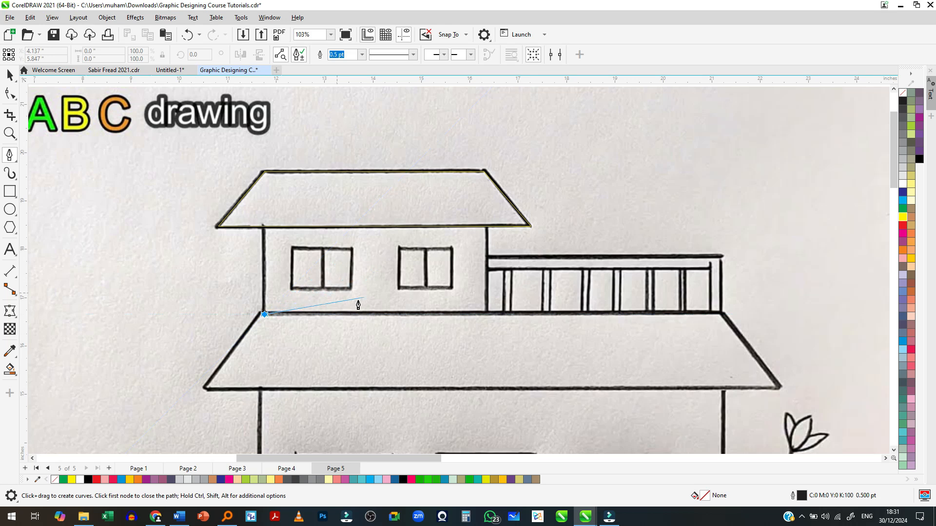
left_click_drag(486, 314, 483, 284)
key("ctrl+z")
left_click(264, 314)
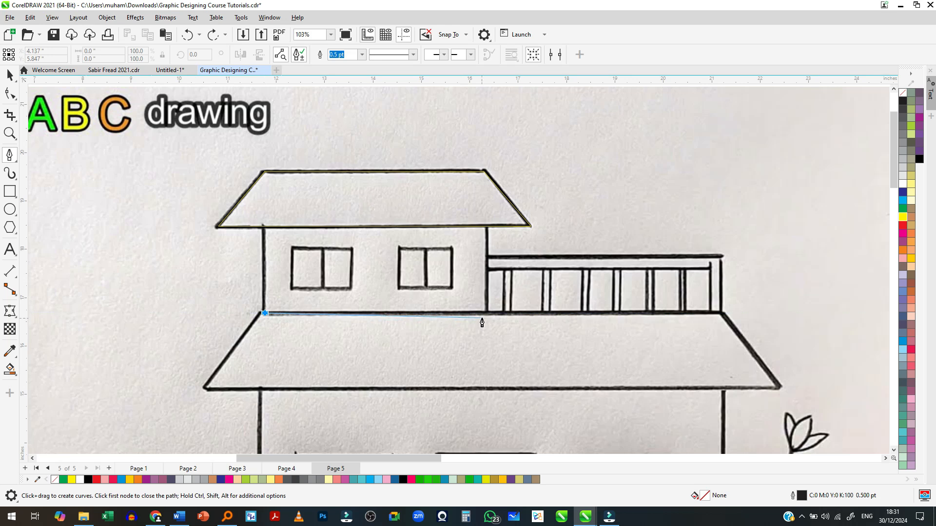
left_click(486, 314)
left_click(486, 226)
left_click(262, 227)
left_click(264, 313)
scroll(306, 284, "up", 3)
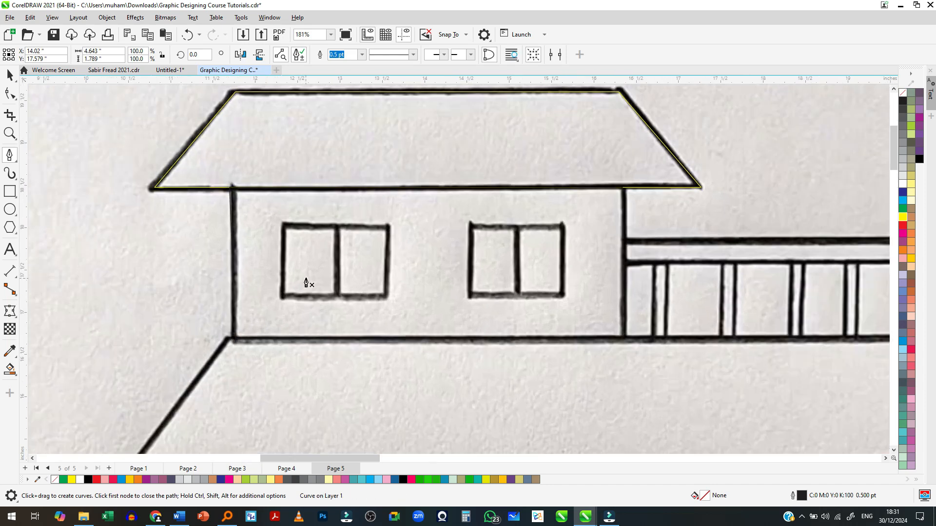
left_click(286, 226)
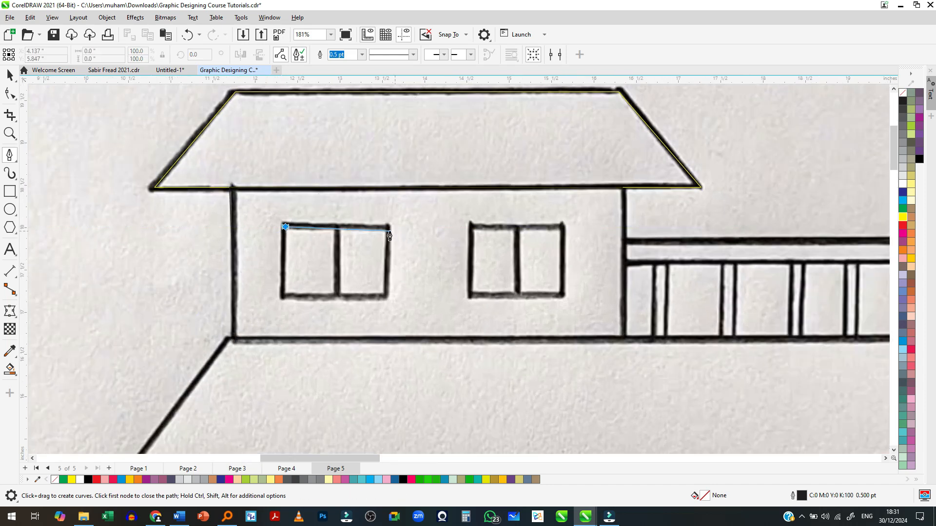
key("space")
scroll(316, 273, "down", 2)
scroll(358, 282, "up", 1)
left_click(338, 308)
left_click_drag(299, 320, 288, 331)
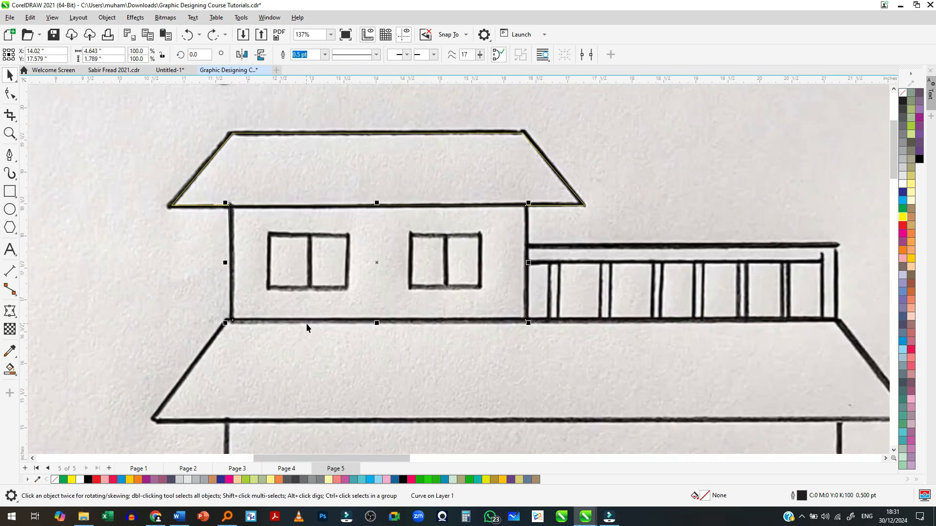
- Draw a rectangle about 0.66 by 0.88 in over the left pane of the first upper window and mirror a copy onto its right pane
scroll(395, 278, "up", 2)
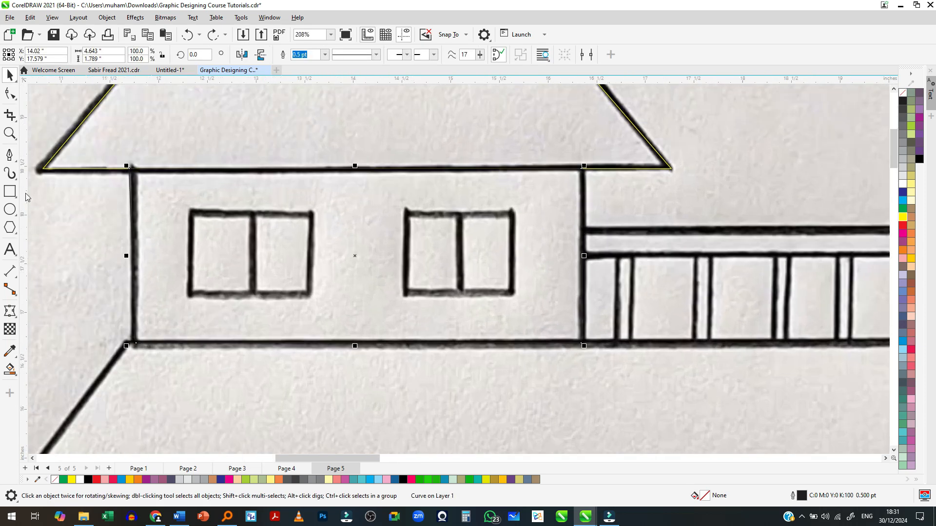
left_click(10, 192)
left_click_drag(186, 210, 255, 297)
key("space")
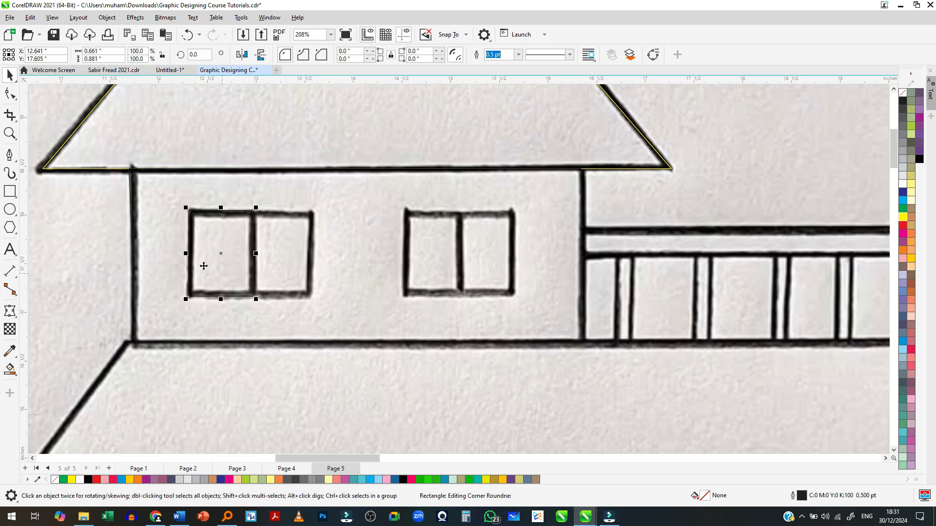
left_click_drag(187, 254, 299, 254)
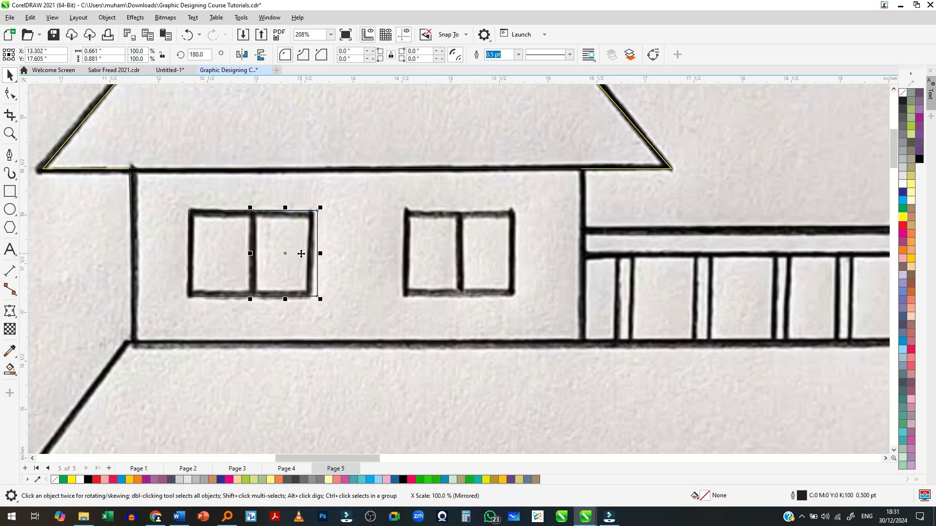
- Select both window-pane rectangles and place a copy of them over the second upper-storey window
left_click(218, 265, "shift")
scroll(207, 244, "down", 3)
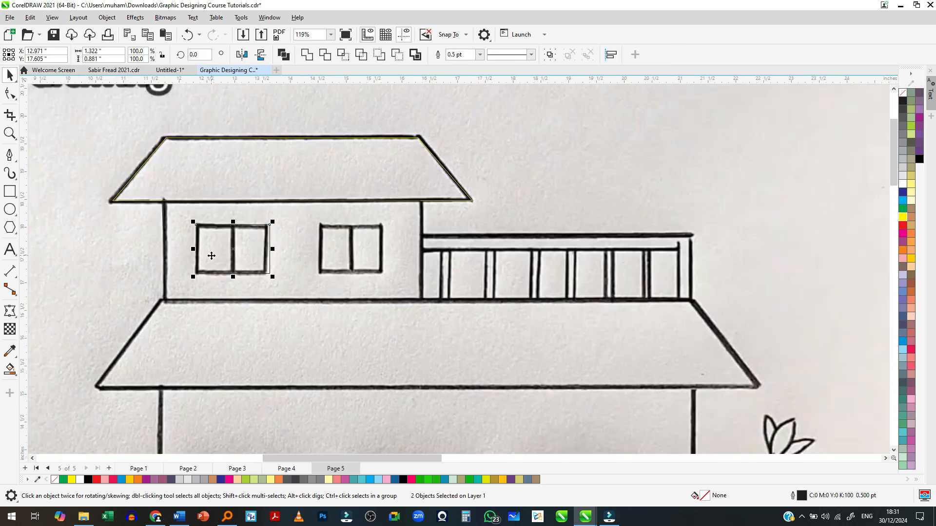
left_click_drag(231, 262, 330, 261)
scroll(402, 245, "down", 3)
scroll(404, 250, "up", 2)
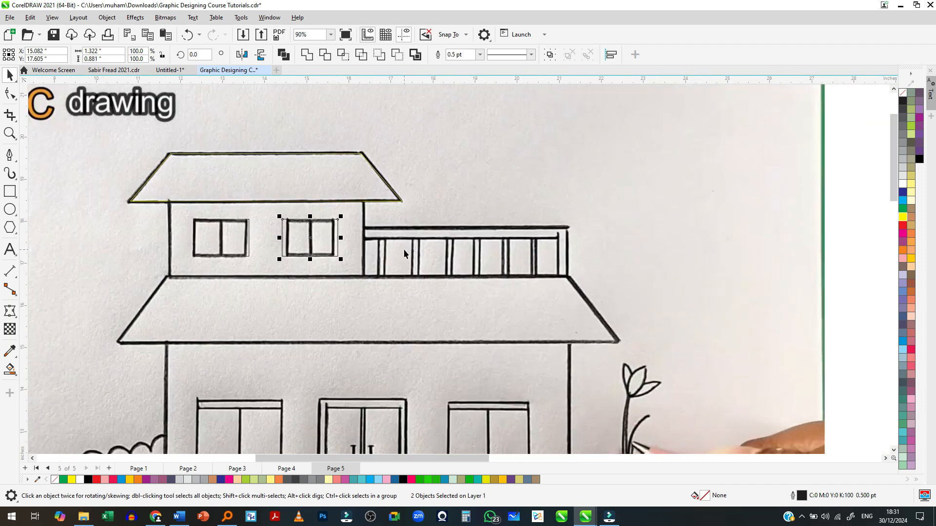
- Draw rectangles over the balcony's top rail, about 4.85 by 0.27 in, and its right-end post, about 0.22 by 1.15 in
scroll(494, 252, "up", 3)
scroll(241, 171, "down", 2)
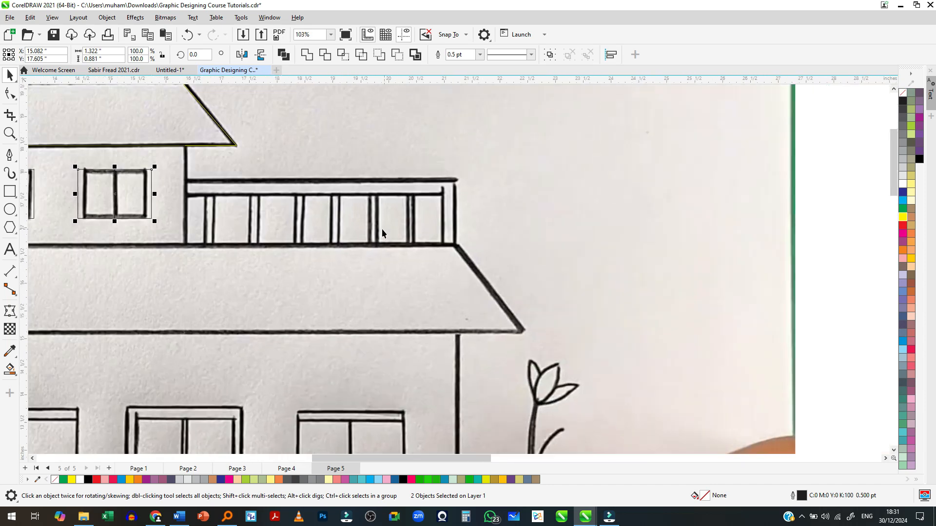
scroll(247, 224, "up", 2)
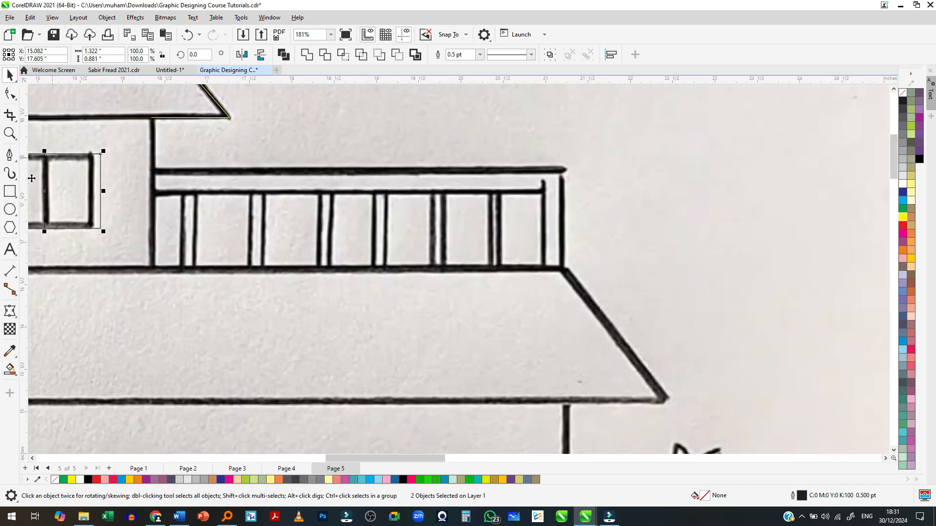
left_click(11, 192)
left_click_drag(152, 170, 563, 266)
key("space")
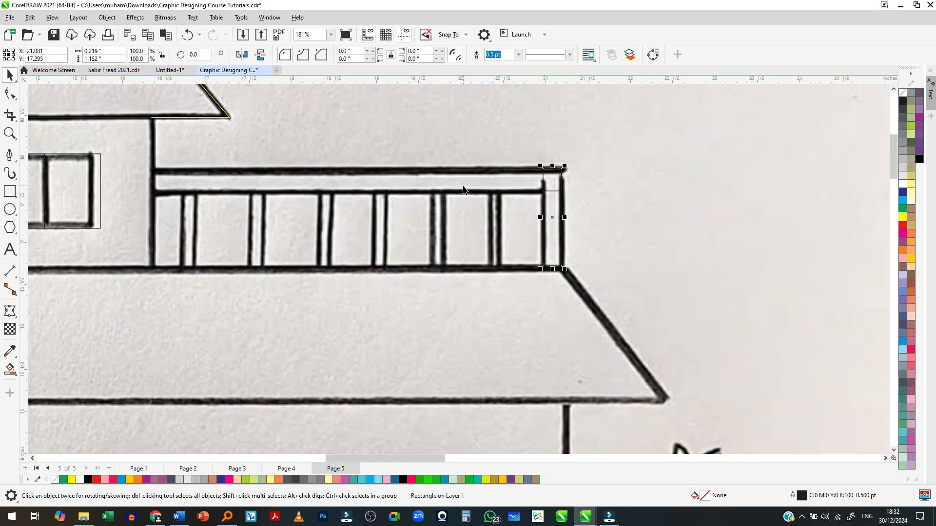
- Weld the balcony's top rail and right-end post rectangles into one shape
left_click(463, 186, "shift")
scroll(526, 204, "up", 2)
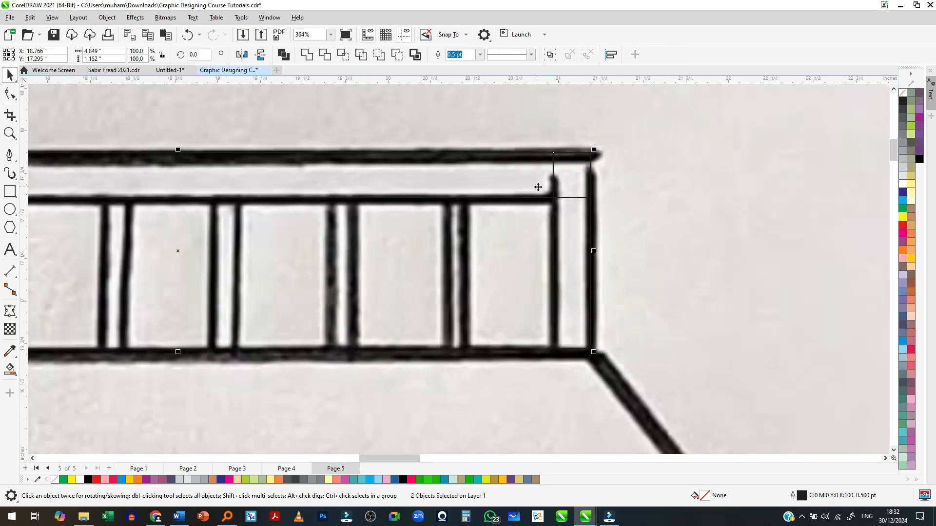
scroll(532, 181, "down", 2)
left_click(662, 224)
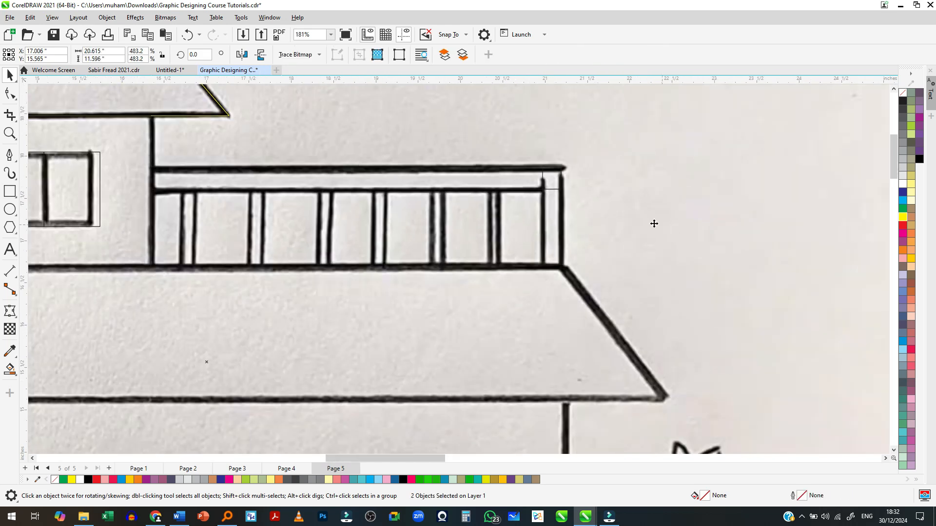
left_click(526, 191)
scroll(562, 205, "up", 2)
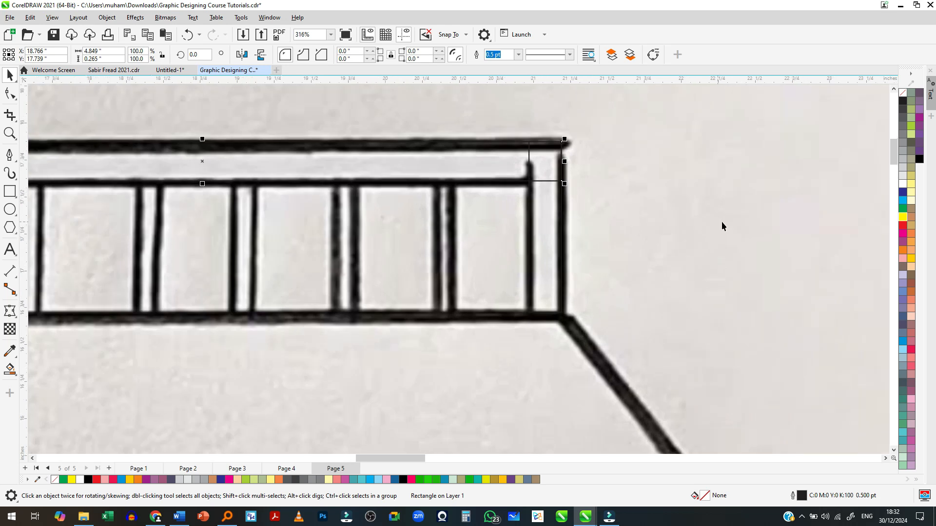
left_click(547, 224, "shift")
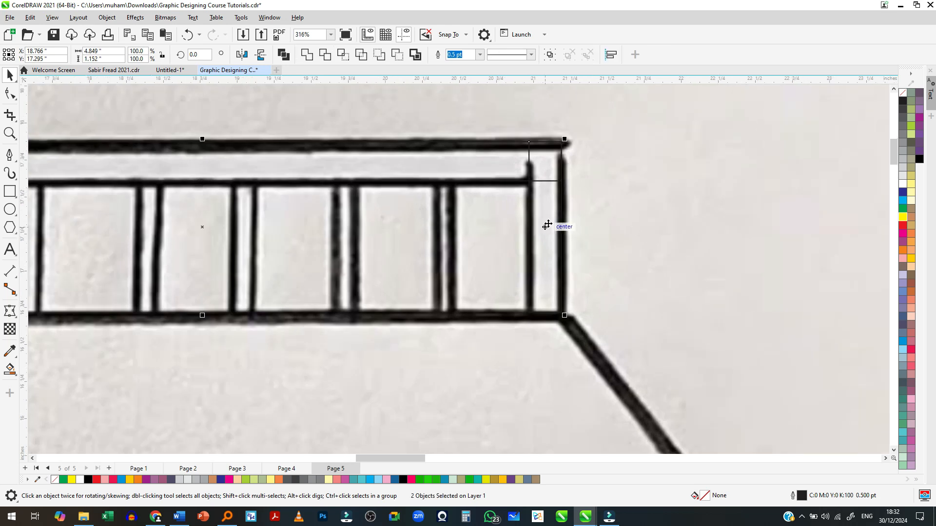
left_click(310, 57)
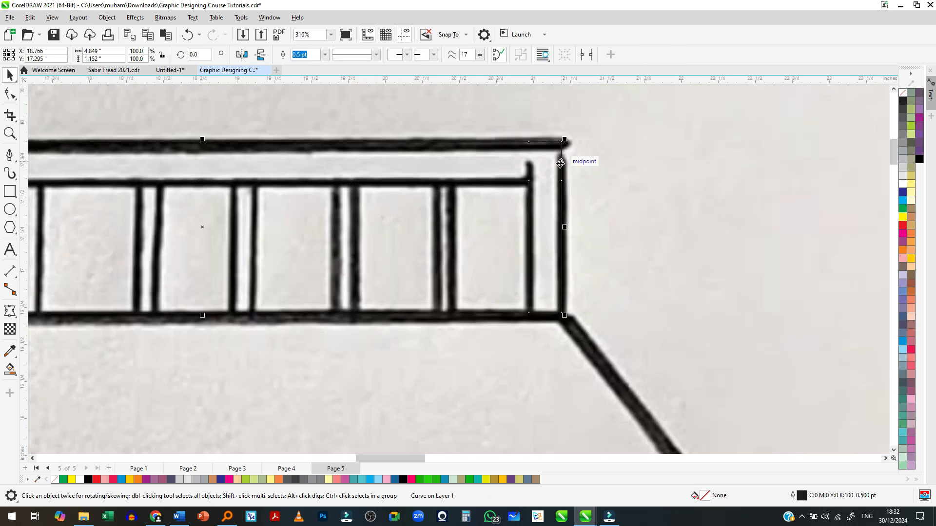
scroll(561, 168, "down", 2)
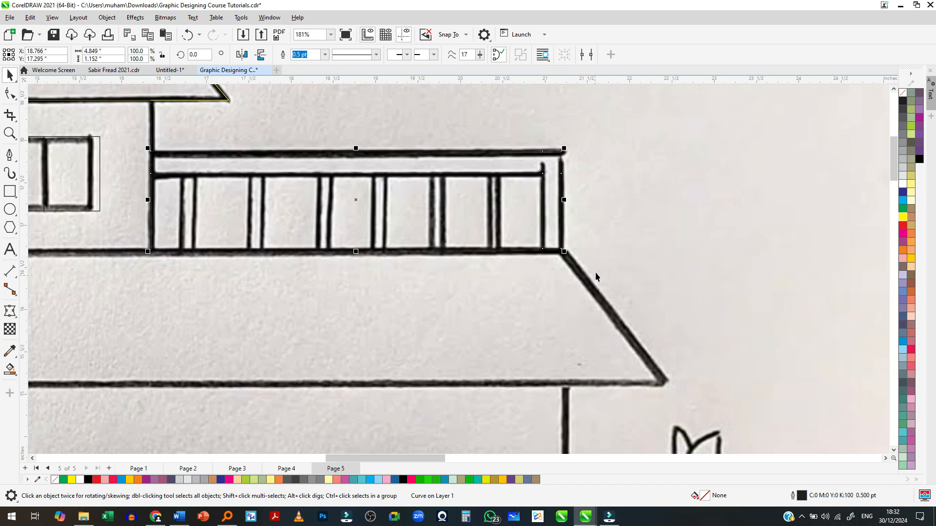
scroll(601, 264, "down", 3)
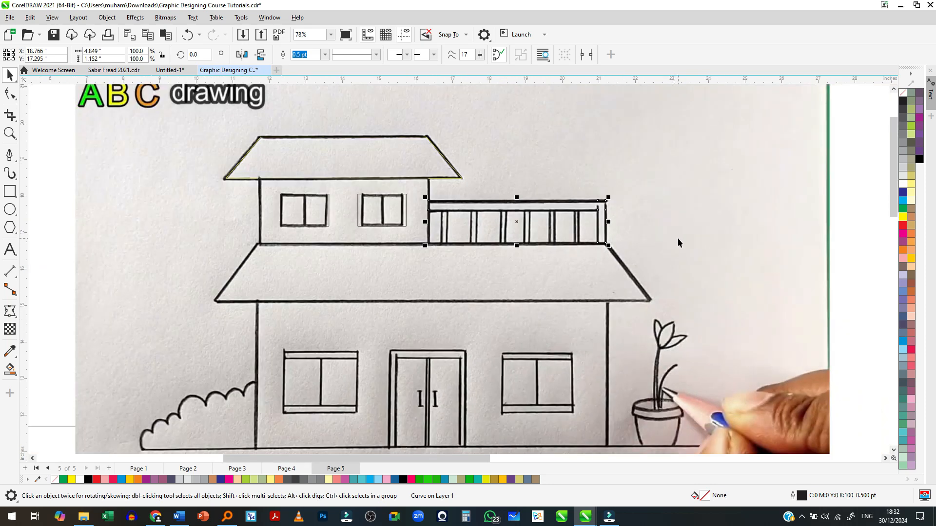
scroll(568, 232, "up", 4)
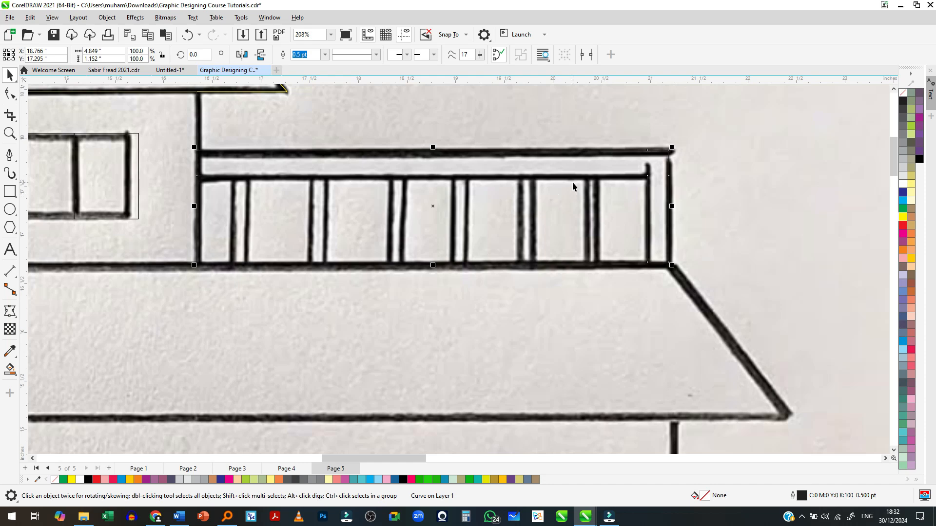
scroll(572, 183, "down", 3)
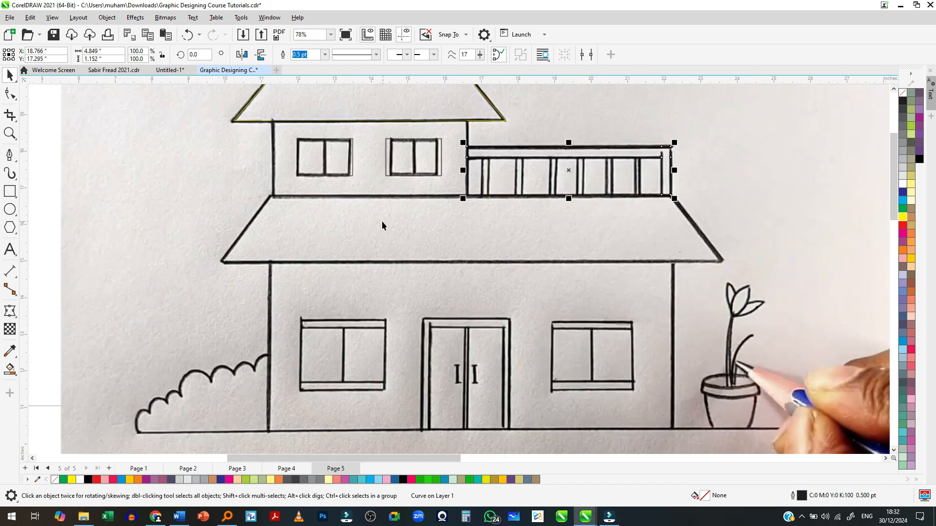
key("Tab")
scroll(301, 217, "down", 2)
scroll(297, 213, "up", 2)
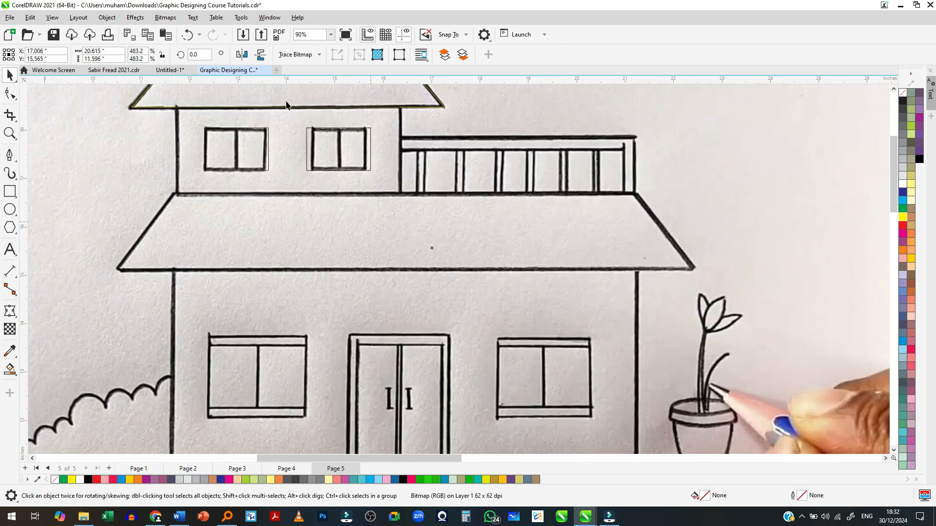
scroll(296, 213, "down", 2)
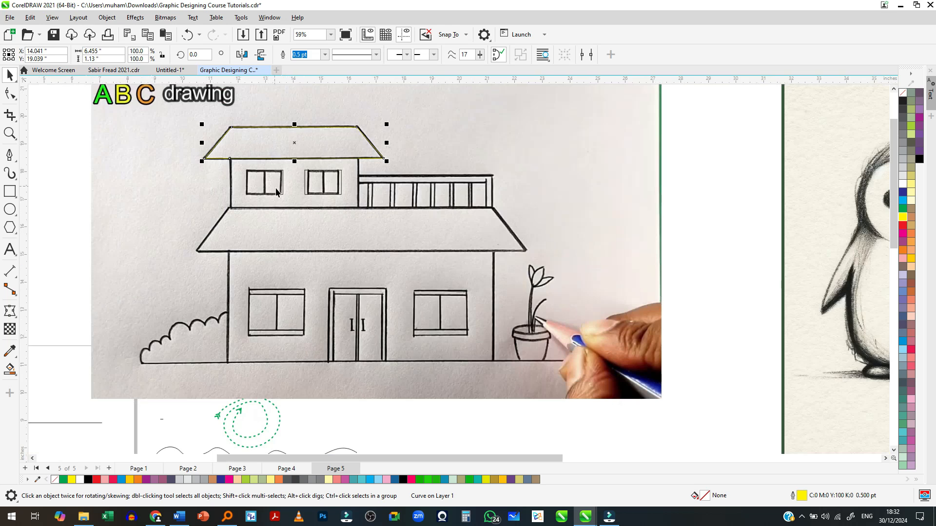
- Draw a rectangle about 11.9 by 1.56 in spanning the full width and height of the house's lower roof
scroll(282, 226, "up", 2)
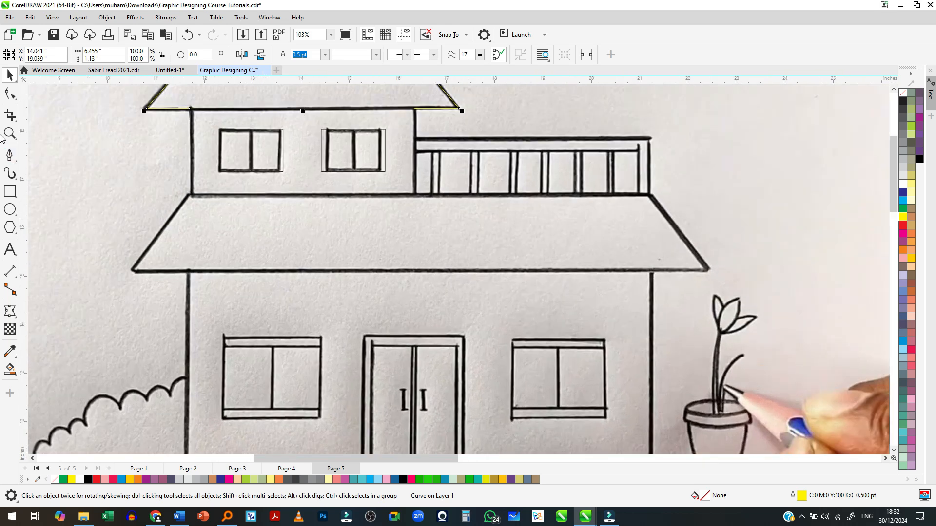
left_click(9, 191)
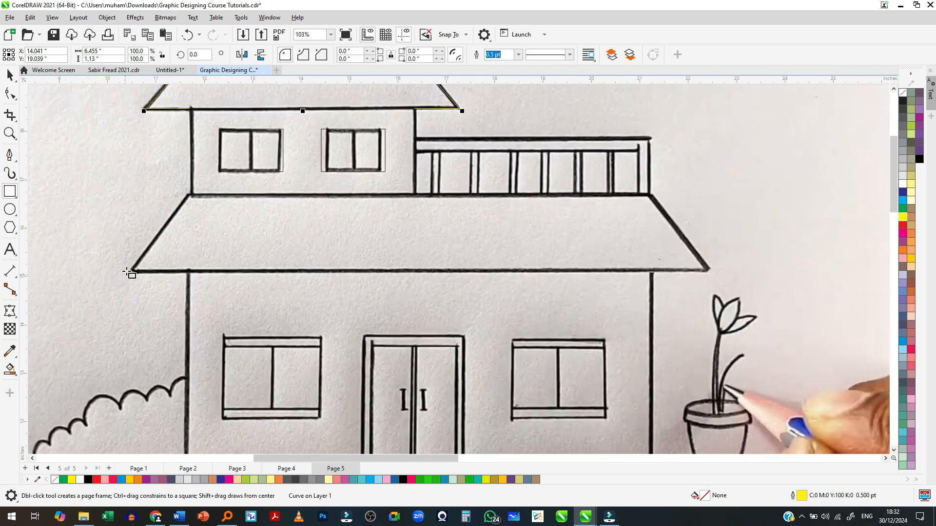
left_click_drag(133, 271, 709, 195)
scroll(411, 220, "up", 1)
scroll(405, 224, "down", 1)
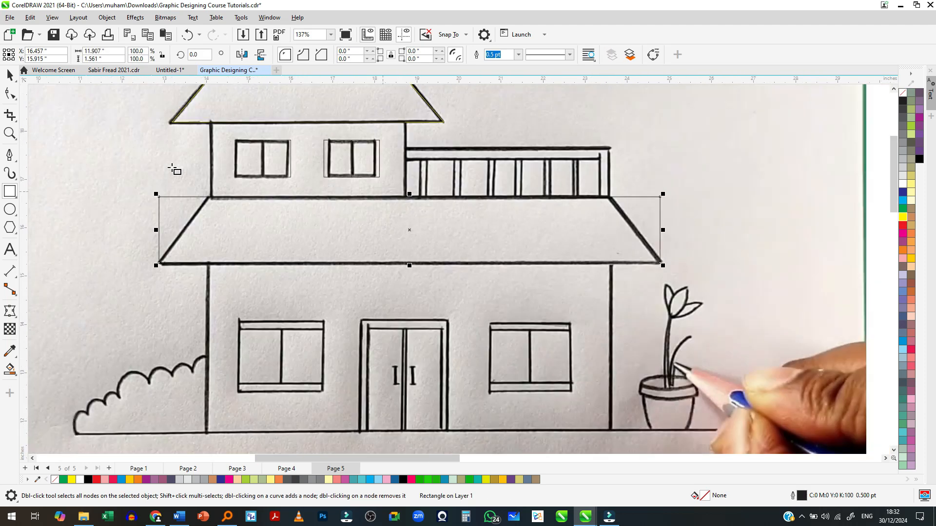
- Convert the lower roof's rectangle to curves and move its two top corner nodes inward to match the roof's sloping sides
scroll(177, 171, "up", 1)
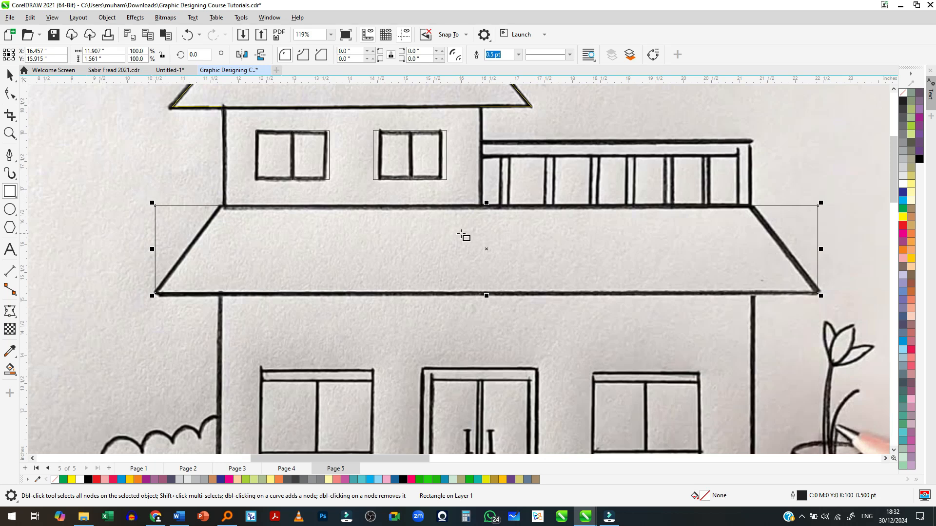
key("ctrl+q")
left_click(10, 93)
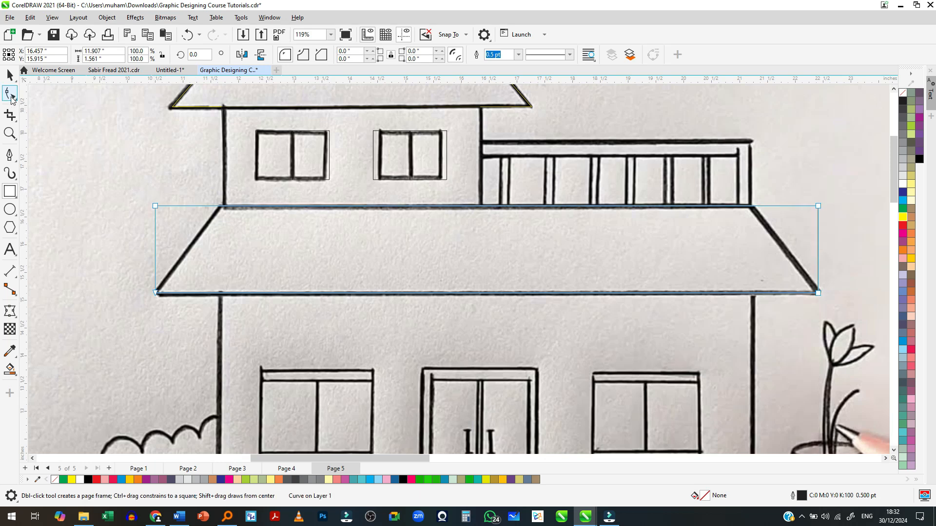
left_click_drag(157, 207, 219, 207)
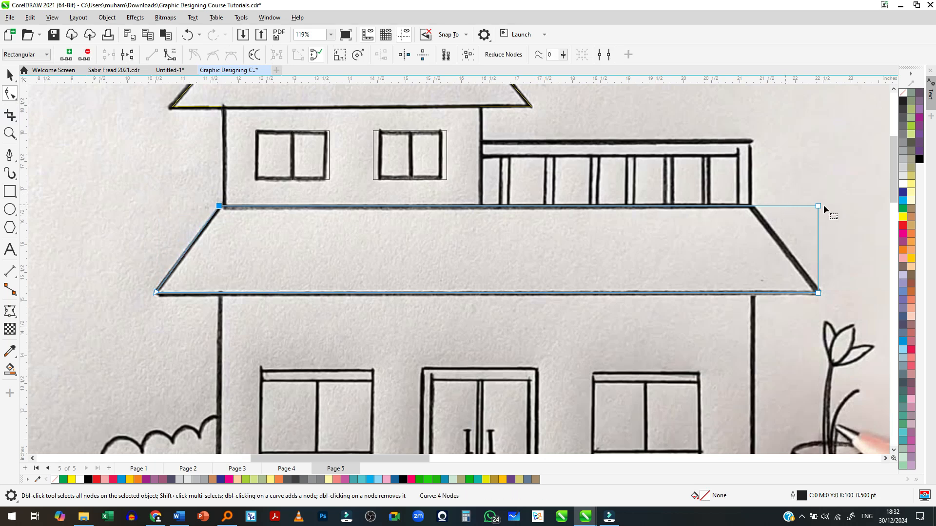
left_click_drag(820, 207, 751, 207)
scroll(505, 210, "down", 3)
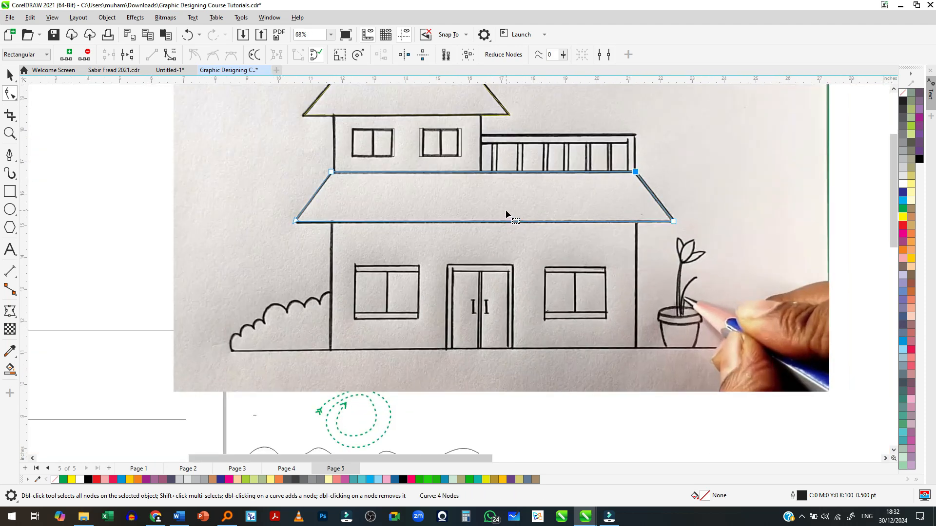
- Draw a rectangle about 0.14 by 0.91 in over the balcony railing's first baluster, next to the upper wall
scroll(515, 174, "up", 6)
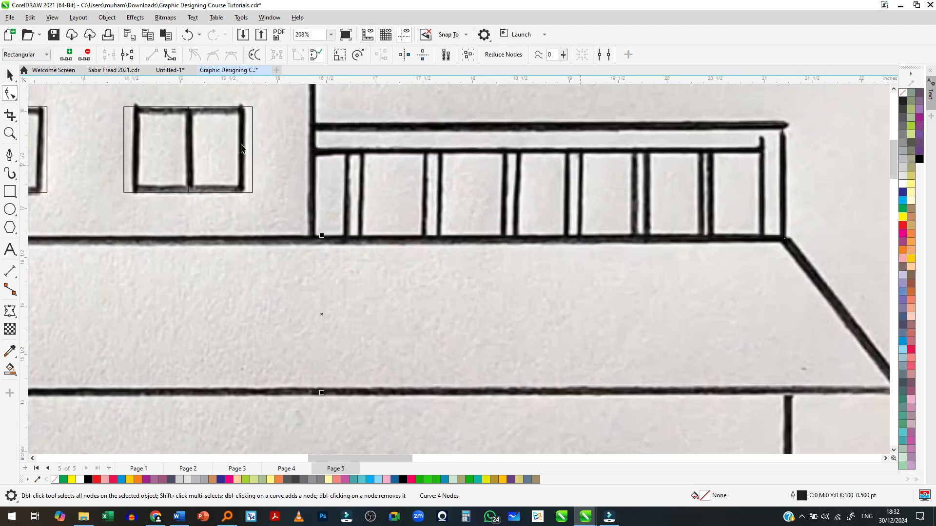
key("space")
left_click(9, 192)
scroll(341, 170, "up", 3)
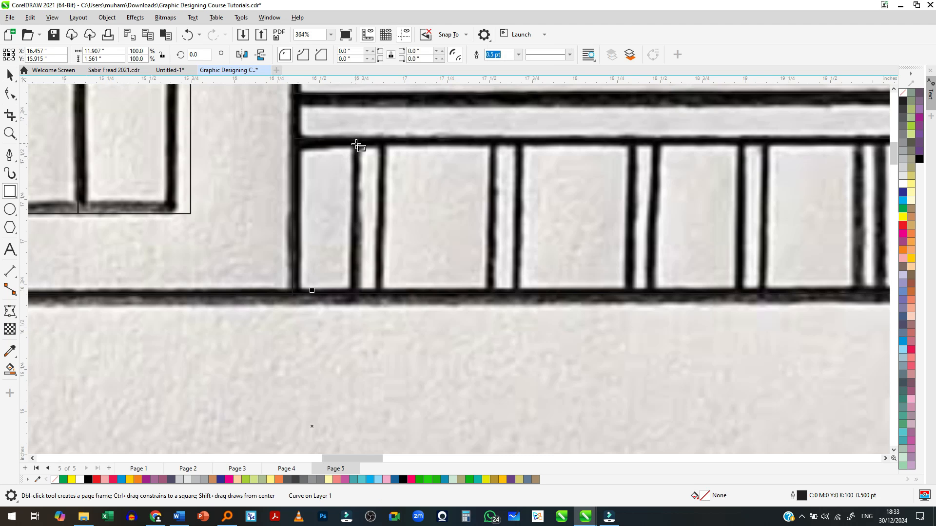
left_click_drag(354, 139, 379, 294)
key("space")
- Place copies of the first baluster's rectangle over the five remaining balusters along the balcony railing
scroll(325, 280, "down", 3)
left_click_drag(349, 243, 429, 252)
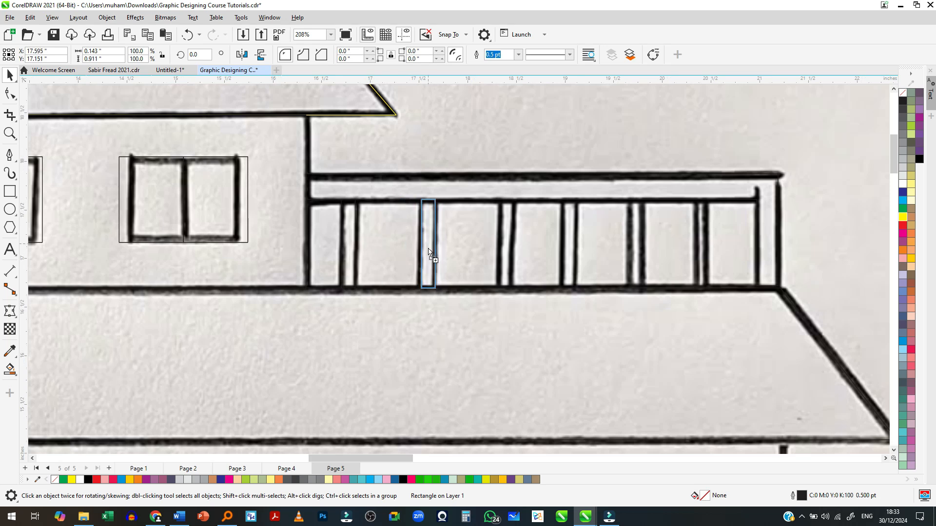
left_click_drag(428, 252, 699, 259)
scroll(695, 206, "down", 4)
left_click(695, 207)
scroll(360, 211, "down", 2)
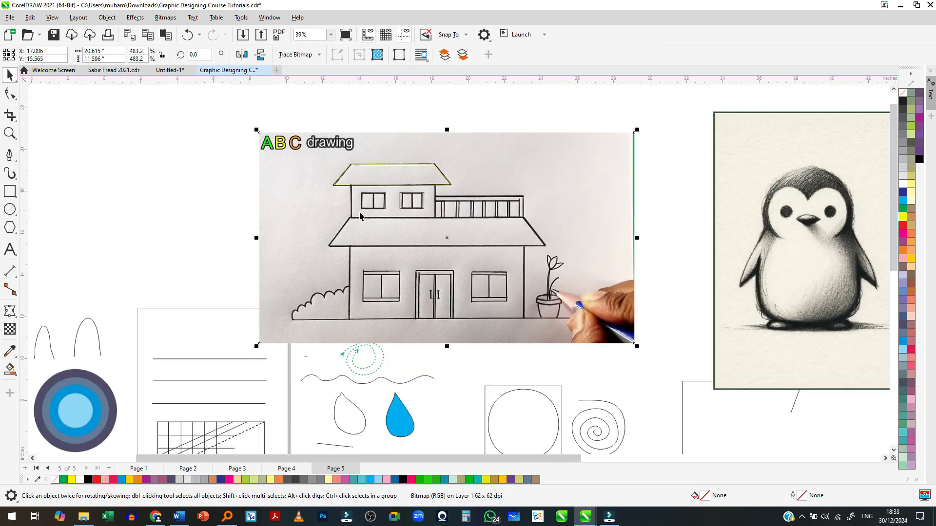
left_click(168, 217)
scroll(392, 267, "up", 1)
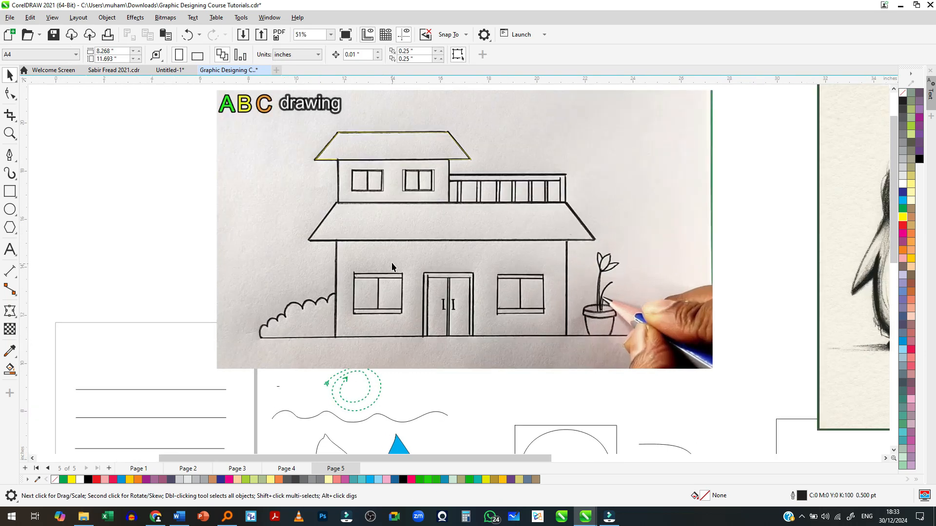
scroll(390, 282, "down", 1)
scroll(461, 317, "up", 2)
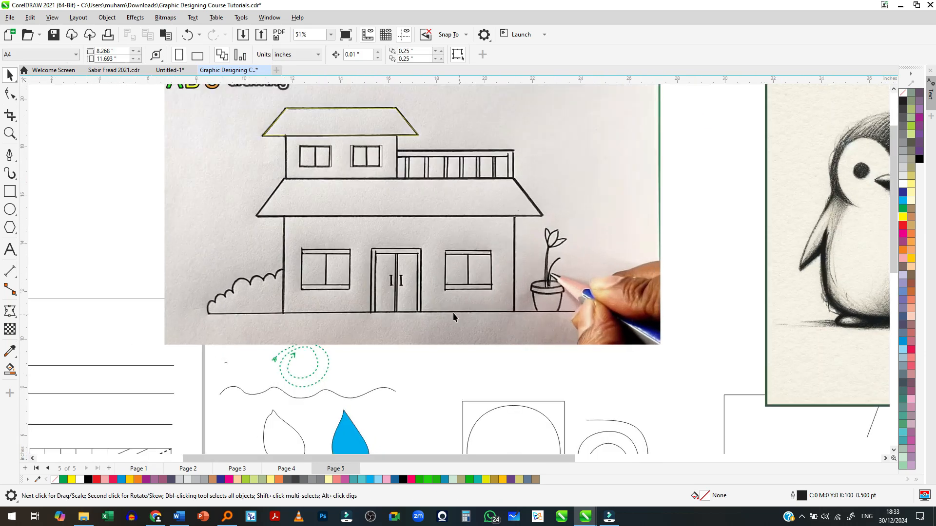
scroll(406, 277, "down", 2)
scroll(405, 277, "up", 1)
scroll(310, 283, "down", 2)
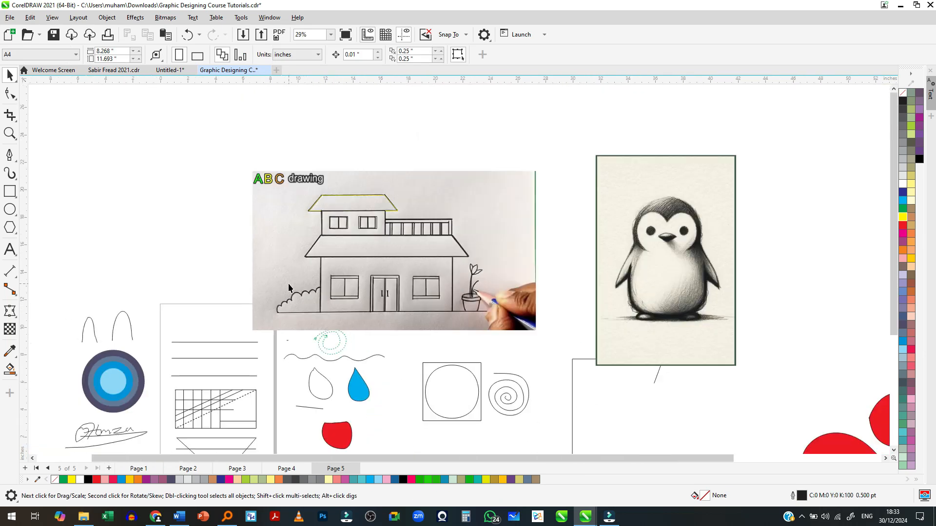
- Try moving the reference image off the tracing and recolouring the upper roof's outline black, and undo both changes
left_click_drag(284, 271, 578, 272)
scroll(339, 230, "up", 2)
left_click(341, 201)
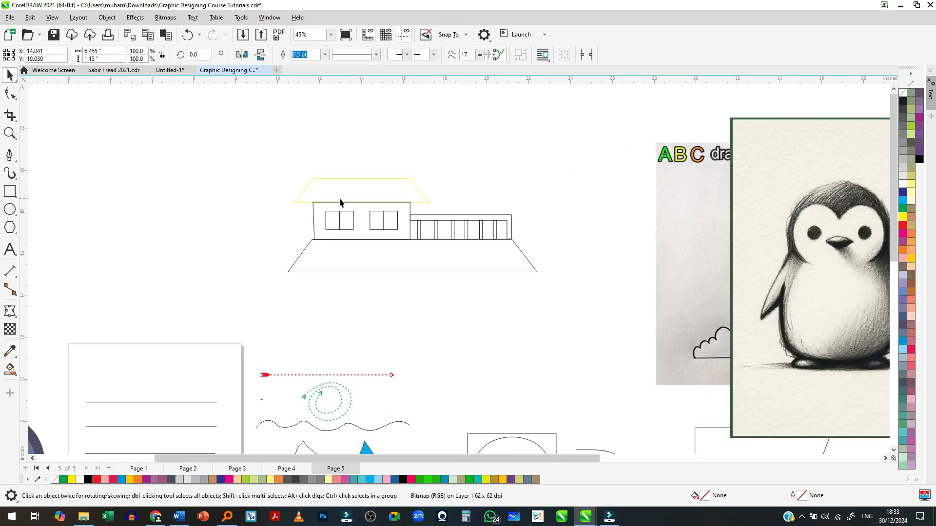
right_click(919, 159)
key("ctrl+z")
key("ctrl+z")
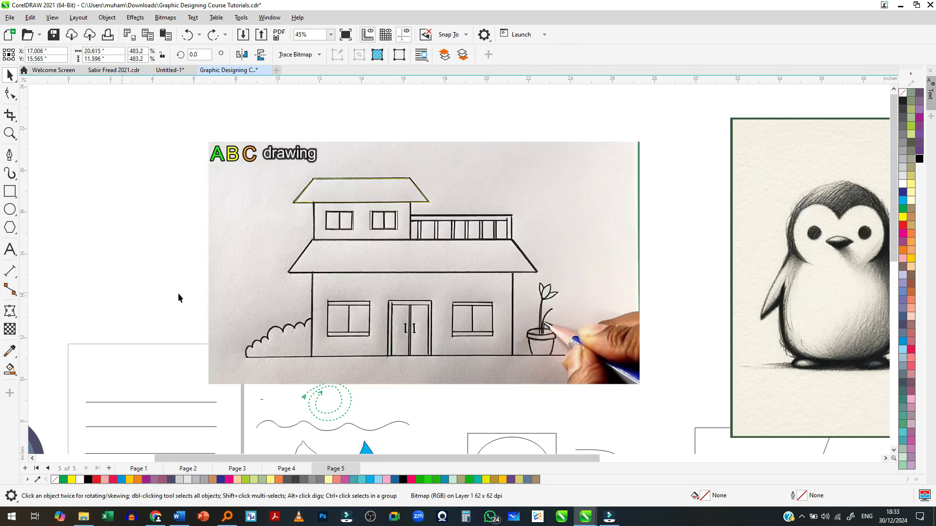
- Draw a rectangle about 9.6 by 3.97 in over the ground floor's wall, from the lower roof to the ground line
left_click(177, 294)
scroll(407, 348, "up", 1)
scroll(397, 370, "up", 2)
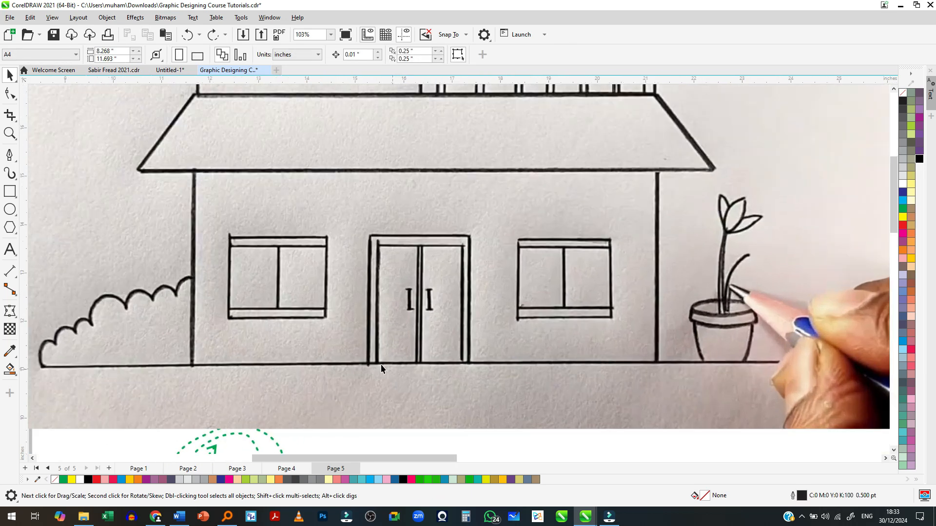
left_click(10, 191)
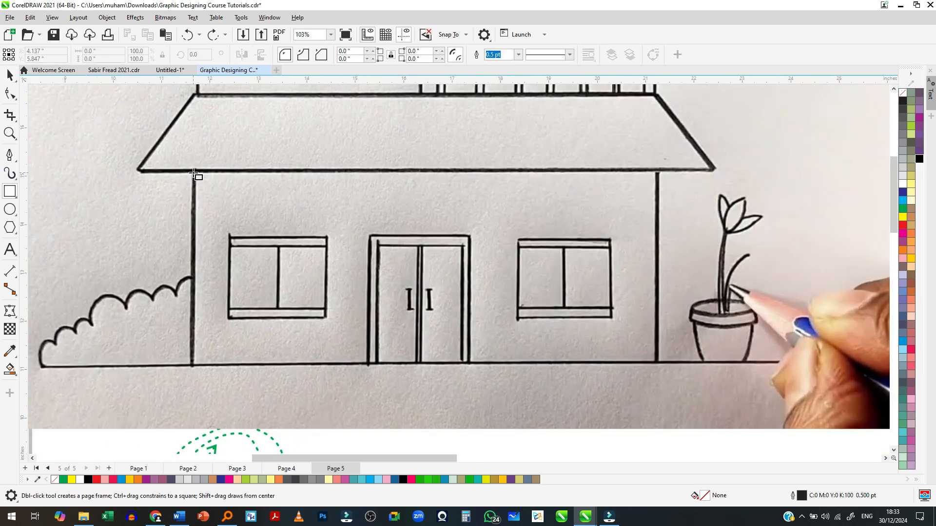
left_click_drag(194, 171, 659, 363)
- Trace the ground floor's left window with a top bar rectangle about 2.02 by 0.21 in and two adjoining pane rectangles
scroll(222, 244, "up", 4)
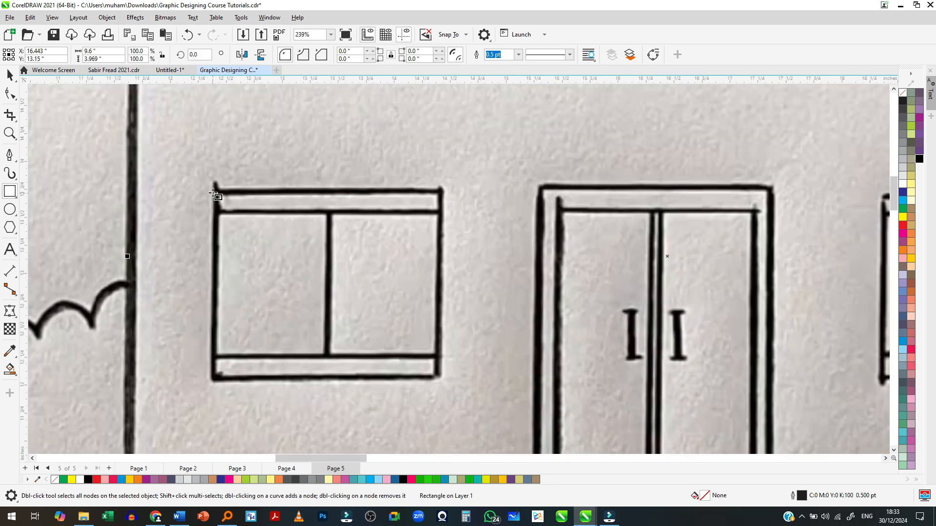
left_click_drag(213, 191, 442, 215)
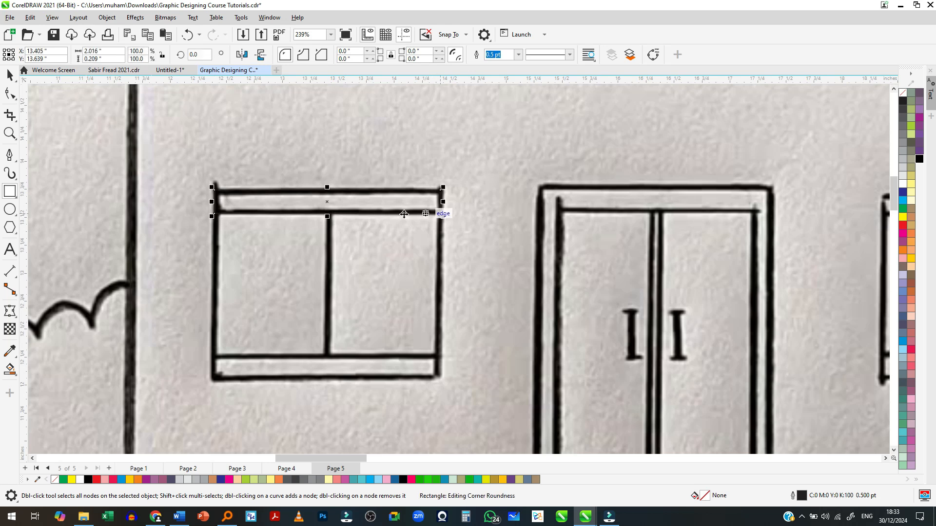
left_click_drag(328, 189, 338, 356)
left_click_drag(442, 285, 331, 296)
left_click_drag(211, 285, 440, 205)
- Copy the left window's top bar straight down onto the window's bottom bar
left_click(374, 194)
left_click_drag(348, 197, 346, 367)
scroll(322, 319, "down", 4)
scroll(384, 311, "up", 1)
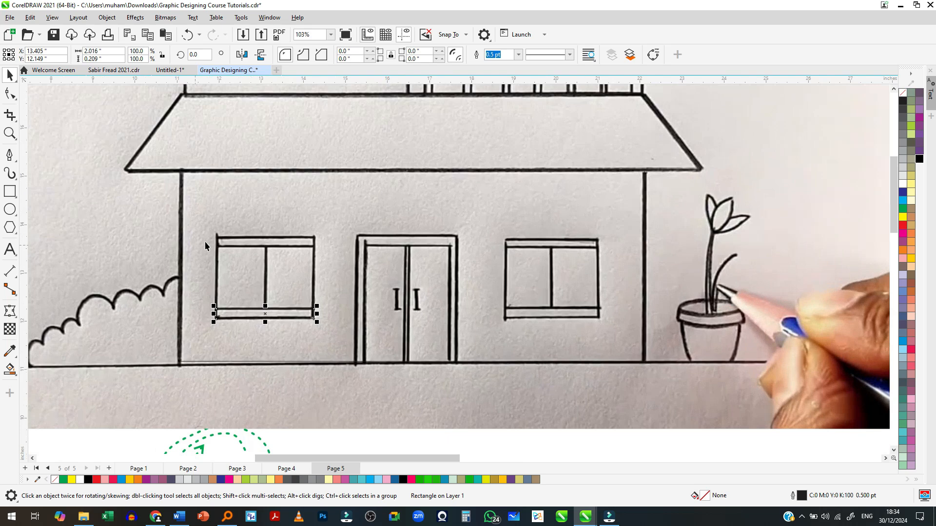
- Try to copy the left window's four rectangles onto the ground floor's right window
scroll(280, 269, "down", 2)
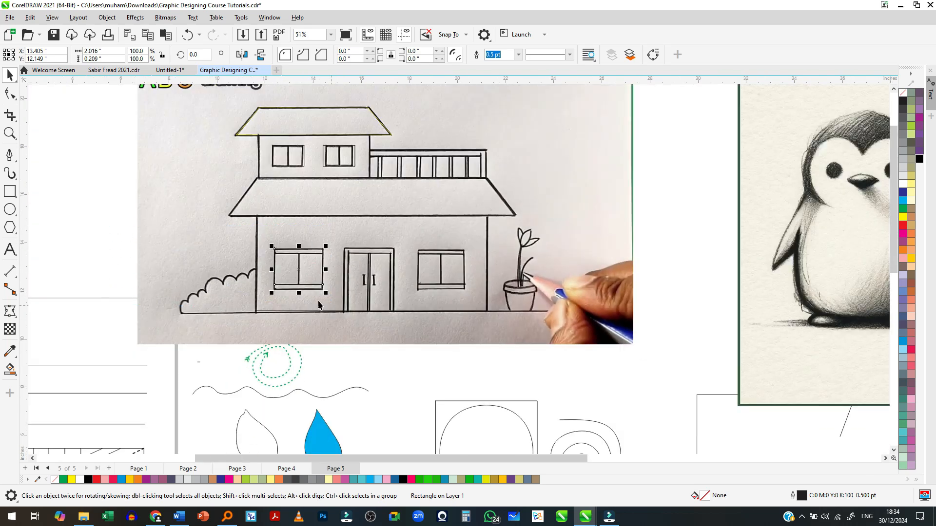
scroll(297, 282, "up", 2)
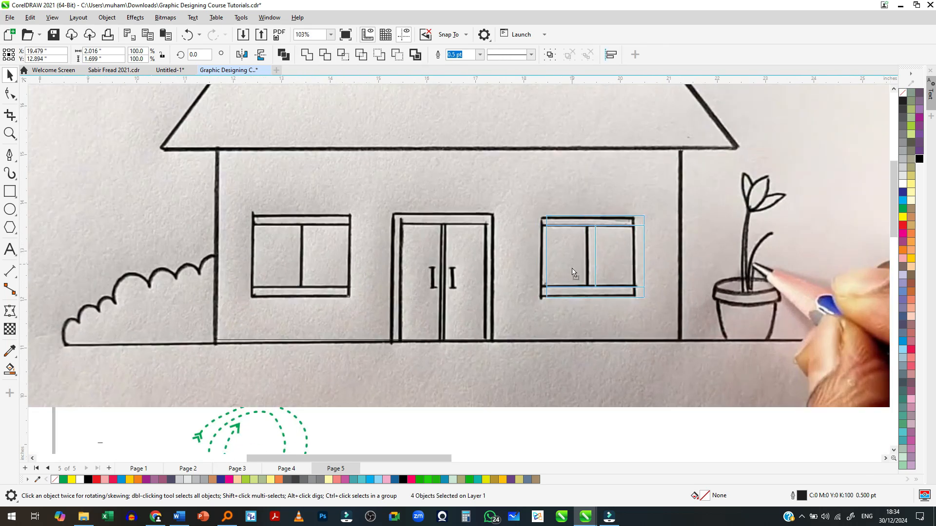
scroll(571, 271, "down", 1)
scroll(507, 307, "down", 1)
scroll(533, 346, "up", 2)
left_click(536, 360)
- Try tracing the right window with a top bar about 1.9 by 0.18 in and a left pane about 0.97 by 1.23 in
scroll(561, 261, "up", 3)
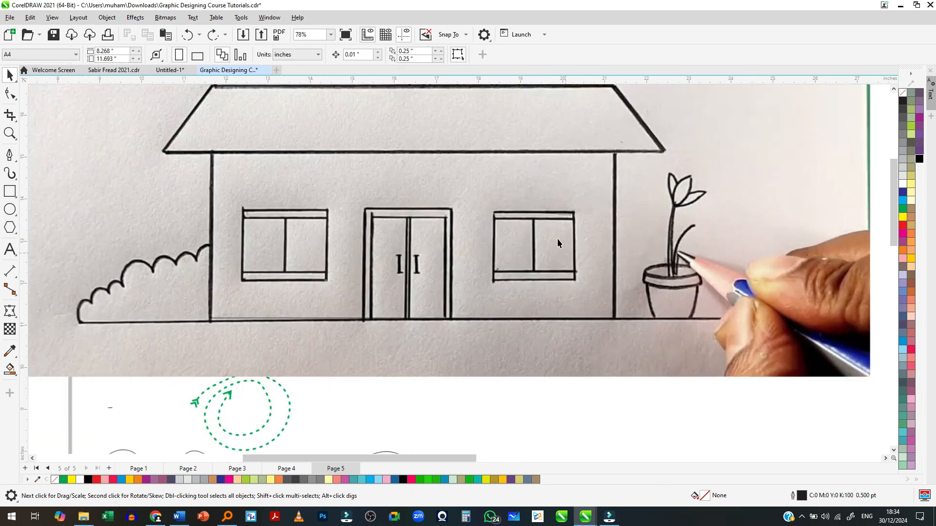
left_click(10, 192)
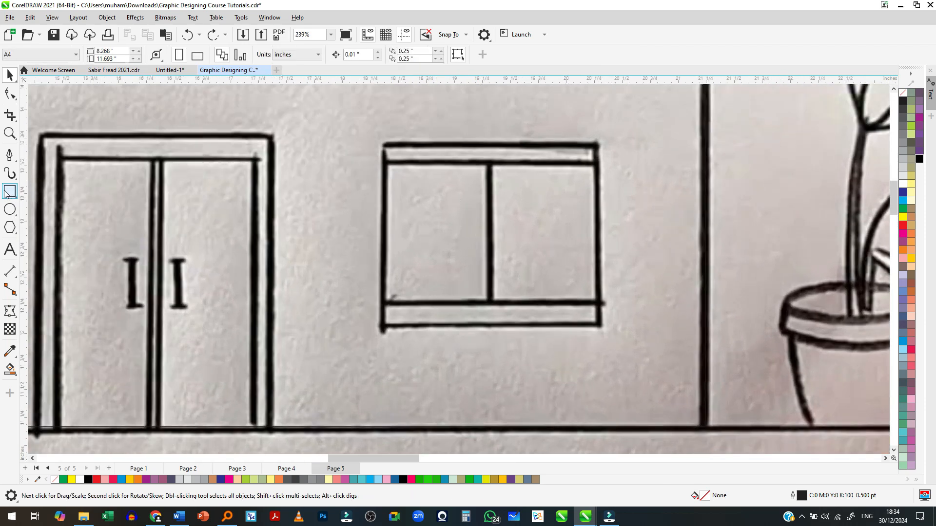
scroll(514, 185, "up", 1)
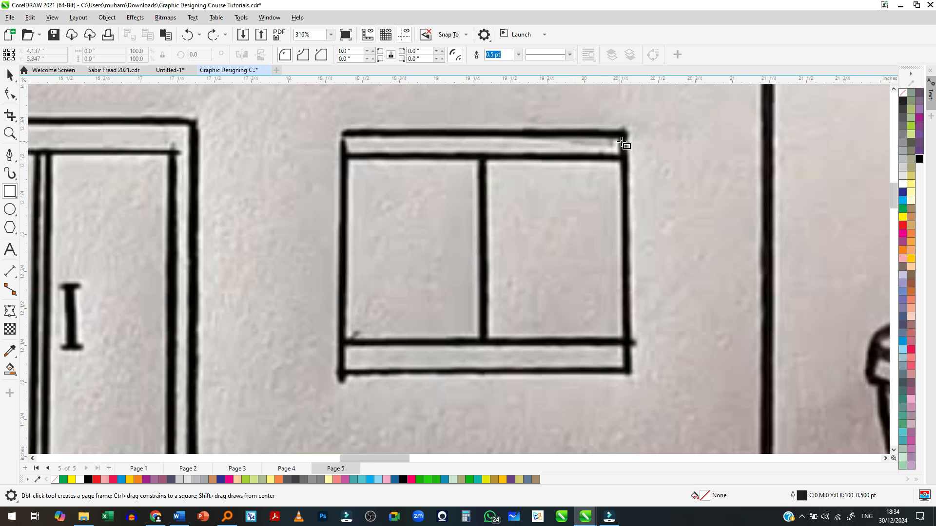
left_click_drag(625, 133, 344, 159)
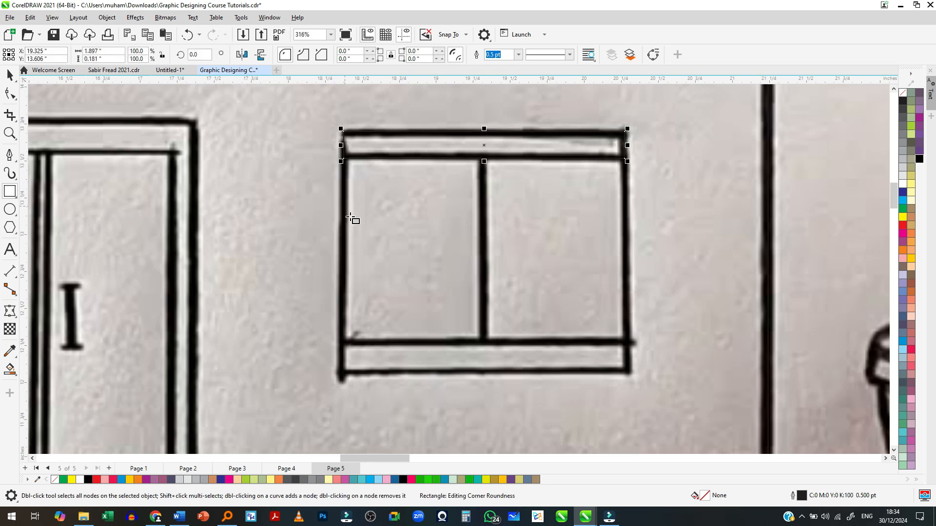
left_click_drag(484, 159, 339, 342)
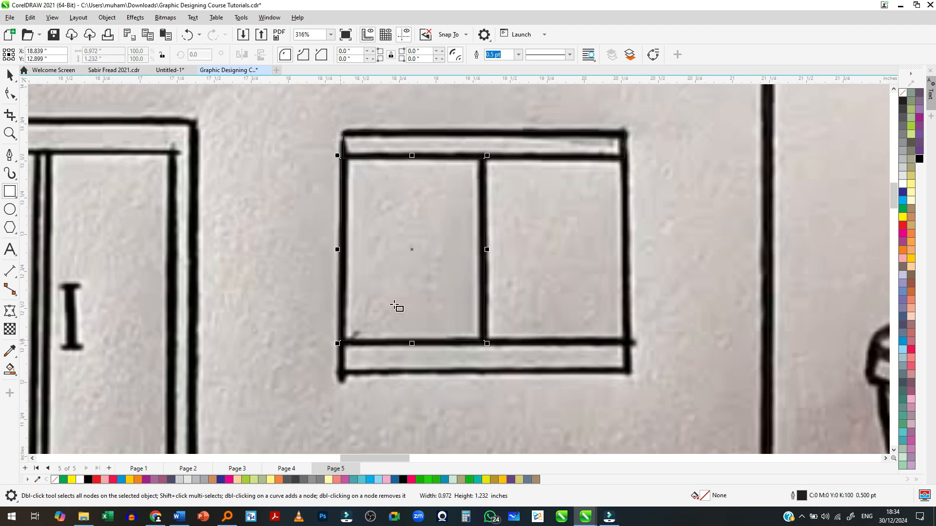
key("ctrl+z")
scroll(440, 250, "down", 1)
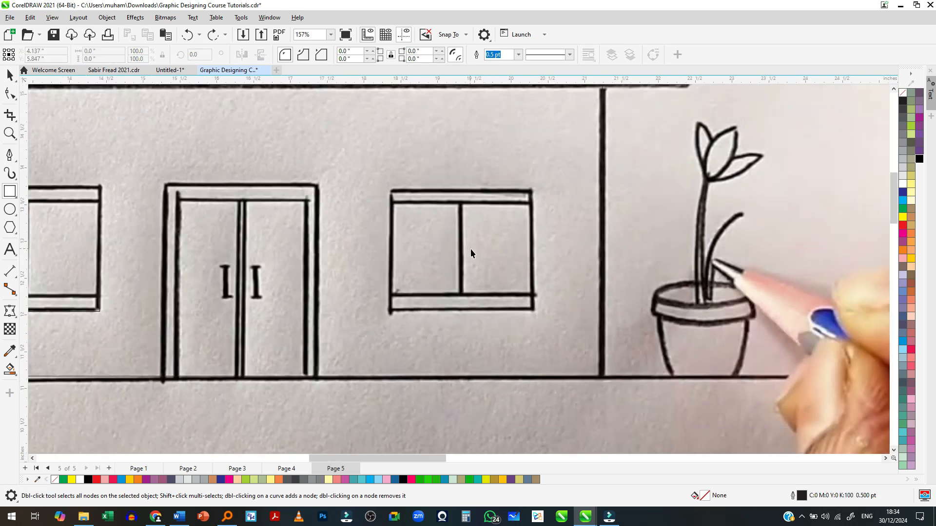
- Draw the right window's outer frame, about 1.93 by 1.61 in, and its left pane, about 0.95 by 1.23 in
key("space")
scroll(481, 255, "up", 2)
left_click(481, 256)
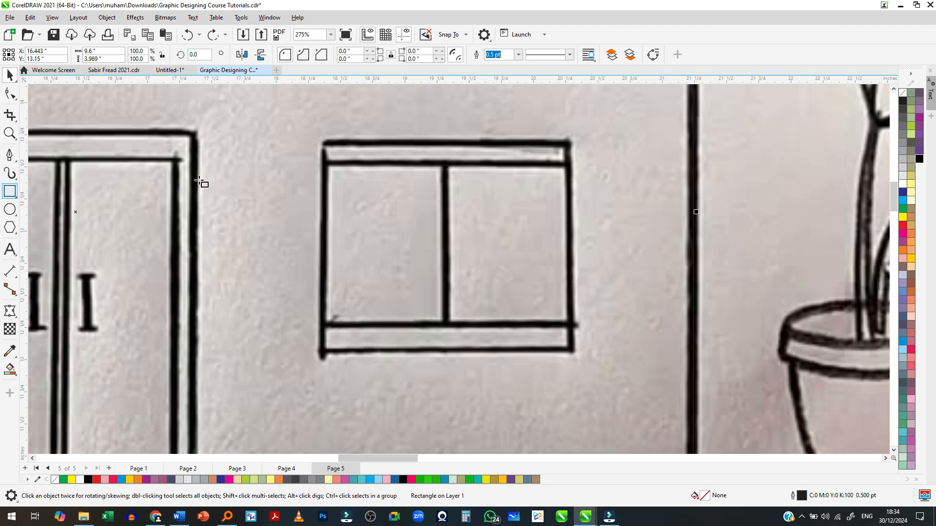
left_click_drag(323, 143, 574, 354)
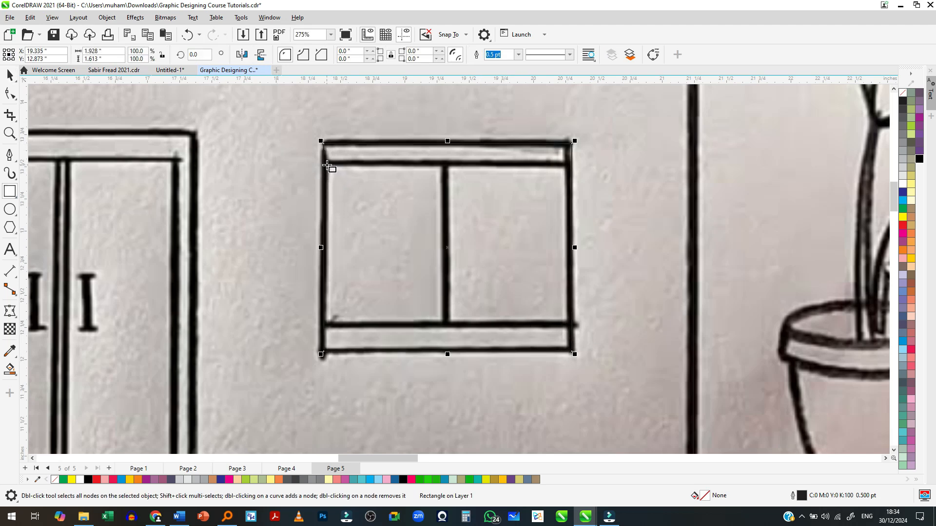
left_click_drag(324, 164, 445, 320)
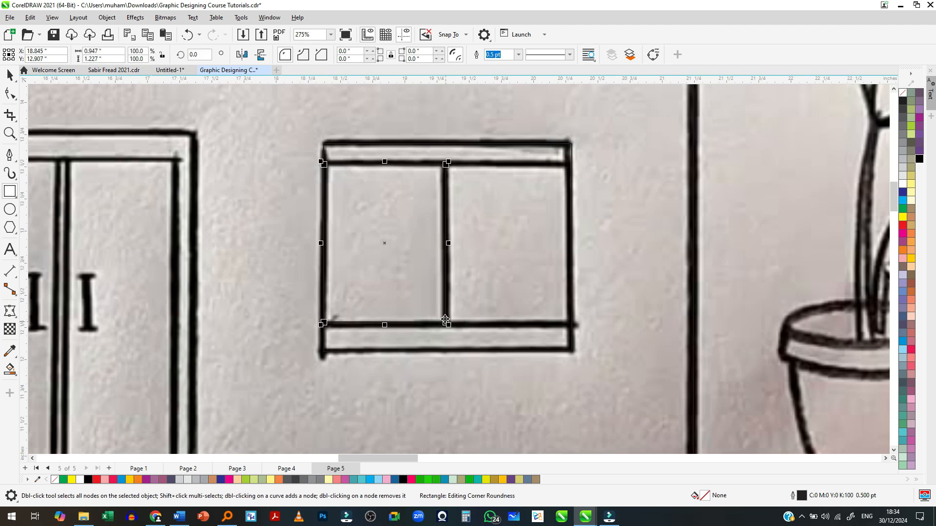
- Mirror a copy of the right window's left pane across its inner edge to form the adjoining pane
key("space")
left_click_drag(321, 243, 543, 254)
scroll(536, 249, "down", 5)
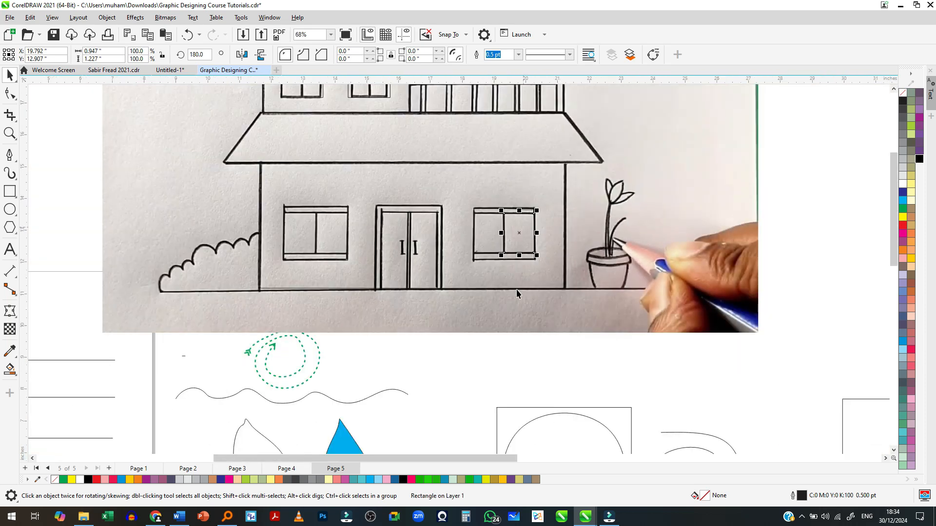
left_click(494, 338)
- Draw rectangles over the front door's outer frame and its right leaf, the leaf about 0.81 by 2.4 in
scroll(405, 249, "up", 4)
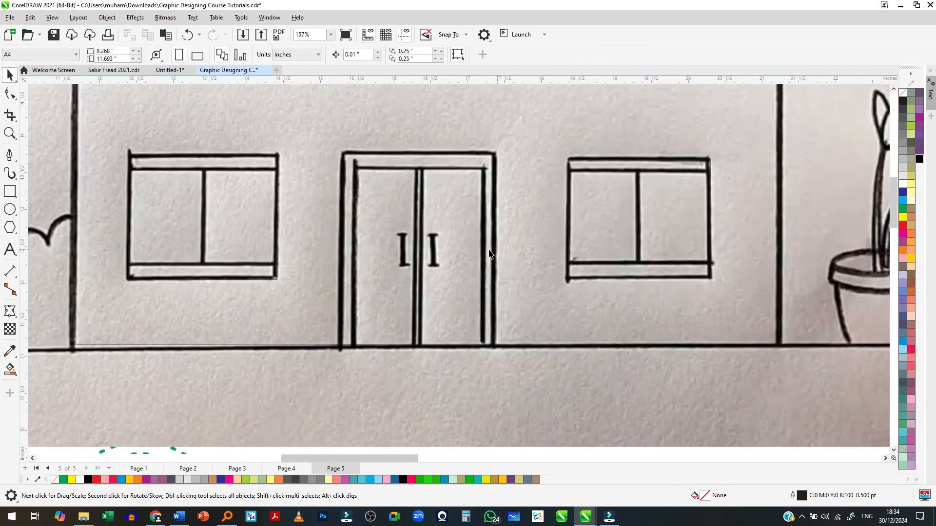
left_click(14, 194)
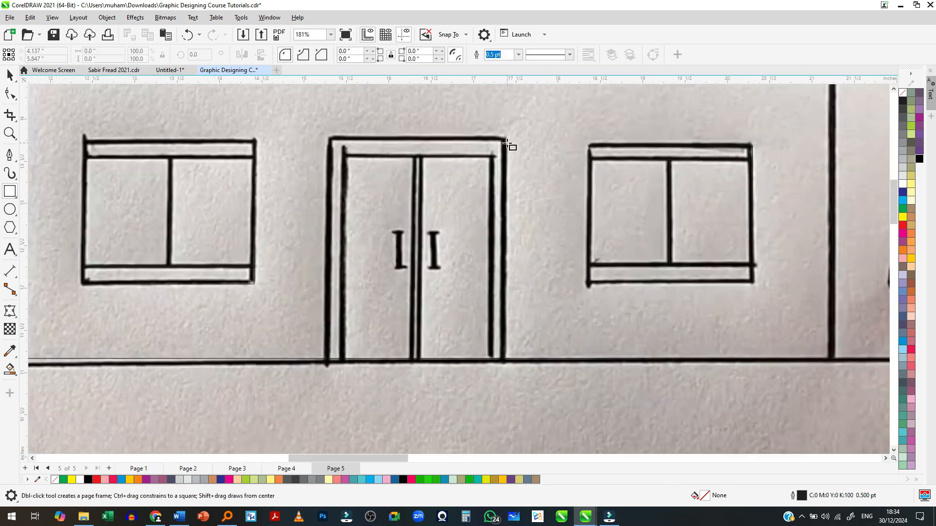
left_click_drag(506, 139, 327, 359)
left_click_drag(490, 156, 419, 361)
- Mirror a copy of the door's right leaf onto the left half of the door frame
key("space")
left_click_drag(491, 263, 346, 247)
scroll(398, 243, "up", 1)
scroll(398, 243, "down", 3)
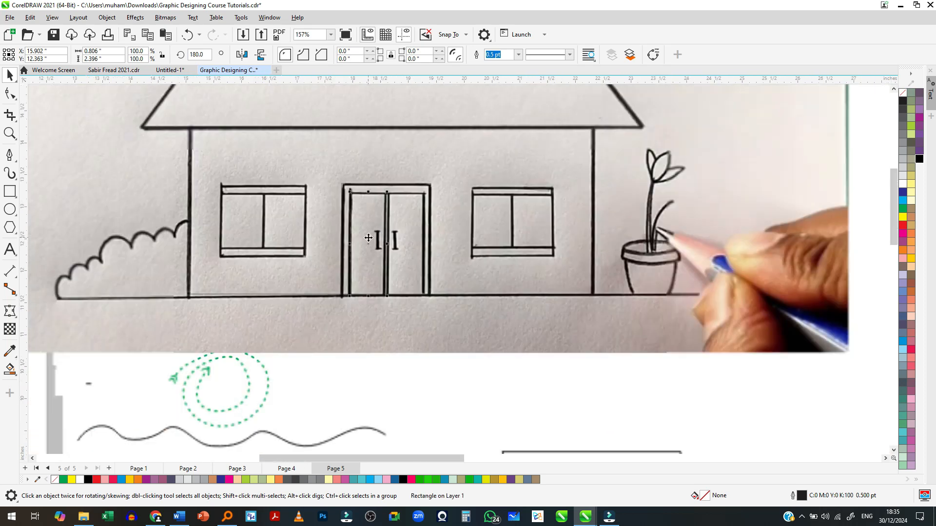
left_click(519, 374)
- Move the reference image clear of the traced house and set the upper roof's outline colour to black
scroll(355, 343, "down", 2)
left_click_drag(220, 284, 644, 295)
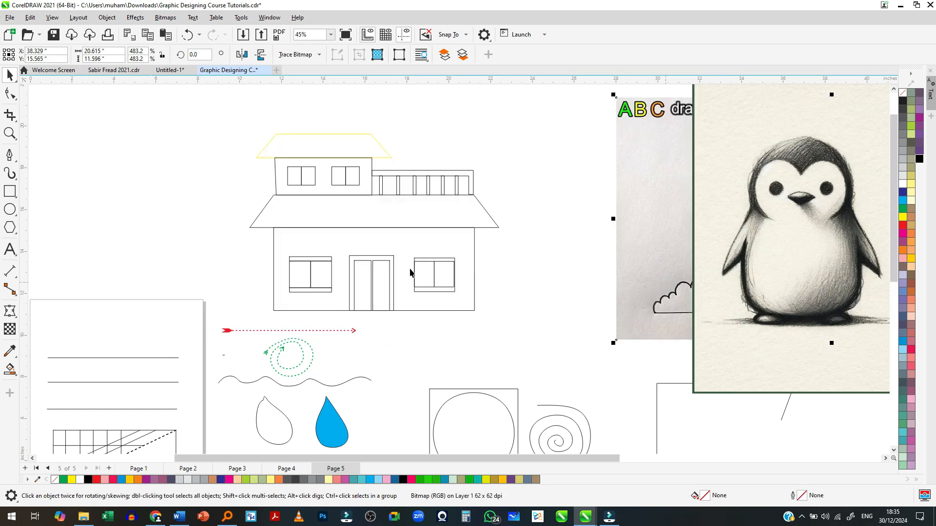
left_click(343, 158)
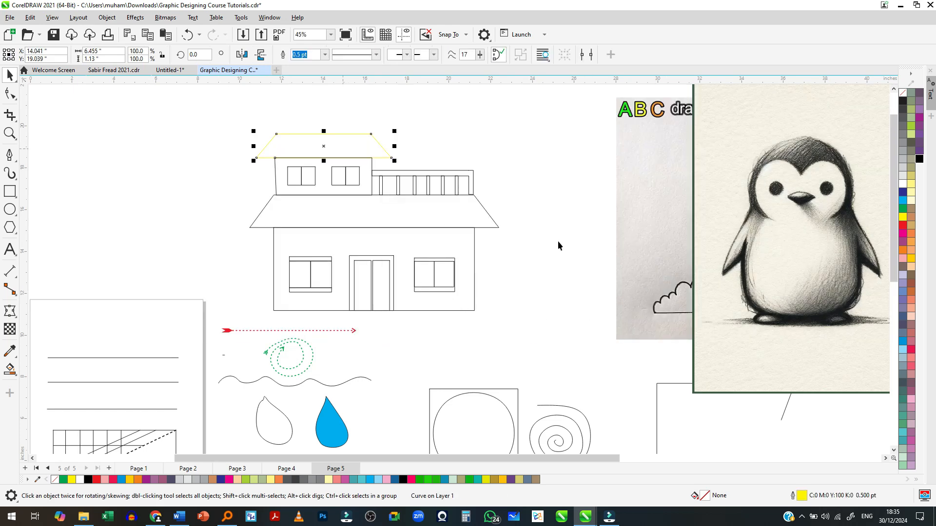
right_click(920, 160)
left_click(920, 165)
- Move the reference image to the empty area above and to the left of the traced house
left_click(629, 276)
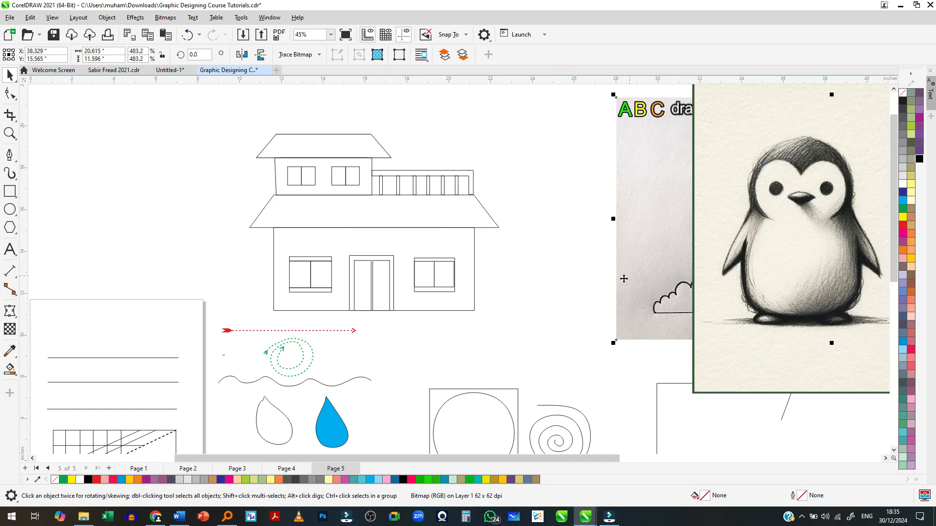
scroll(626, 278, "down", 2)
left_click_drag(636, 273, 151, 200)
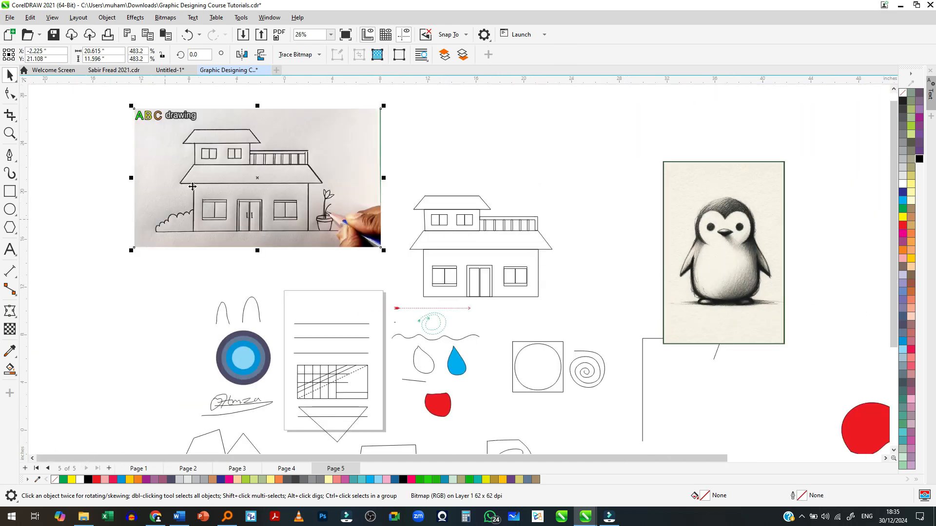
scroll(233, 192, "up", 1)
scroll(232, 191, "up", 1)
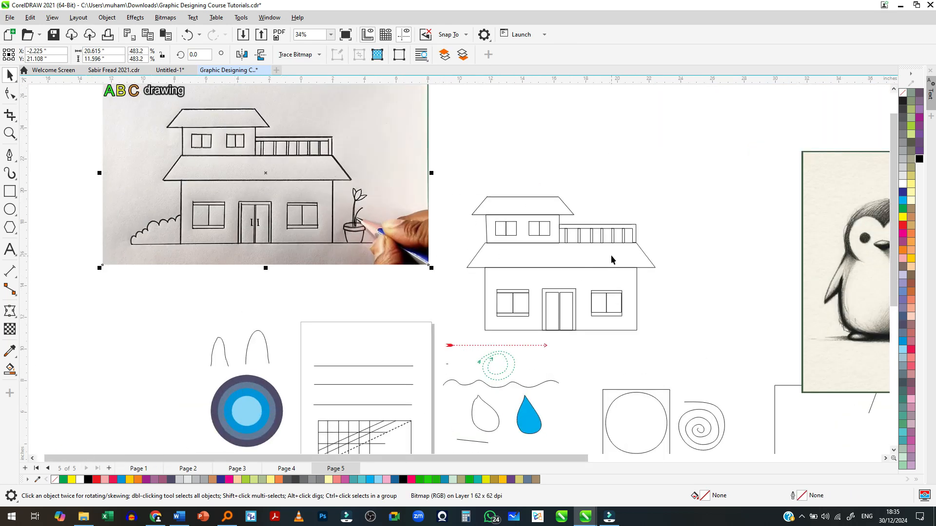
scroll(600, 267, "up", 2)
scroll(710, 121, "up", 3)
scroll(745, 146, "up", 3)
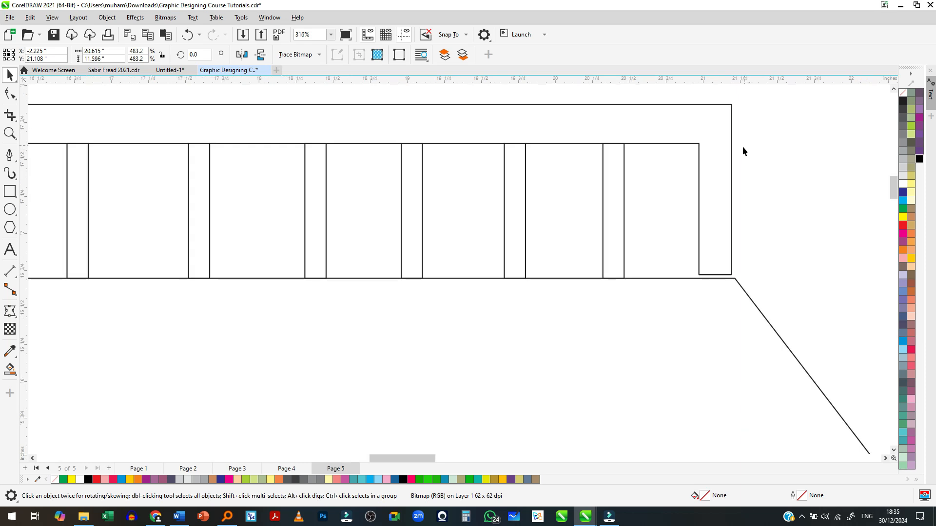
scroll(741, 148, "down", 7)
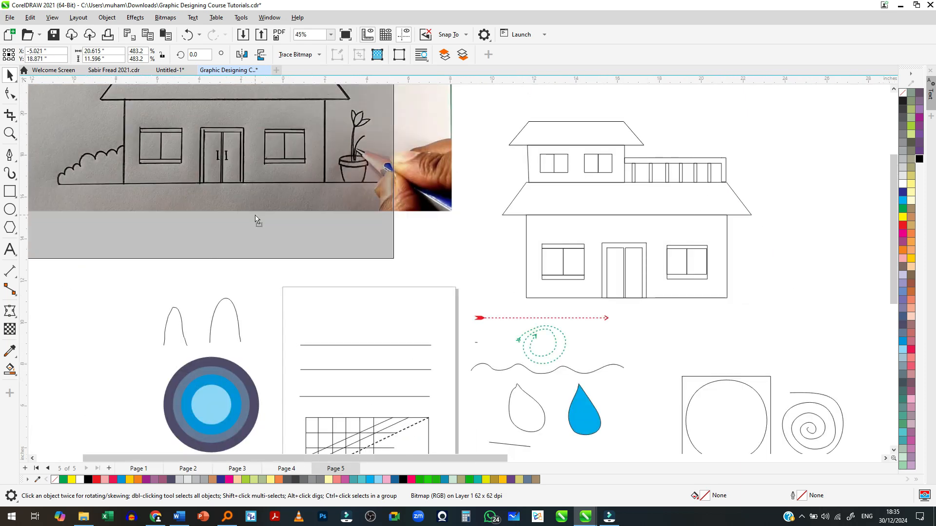
- Move the house reference image closer to the traced house, just to its left
scroll(378, 250, "down", 1)
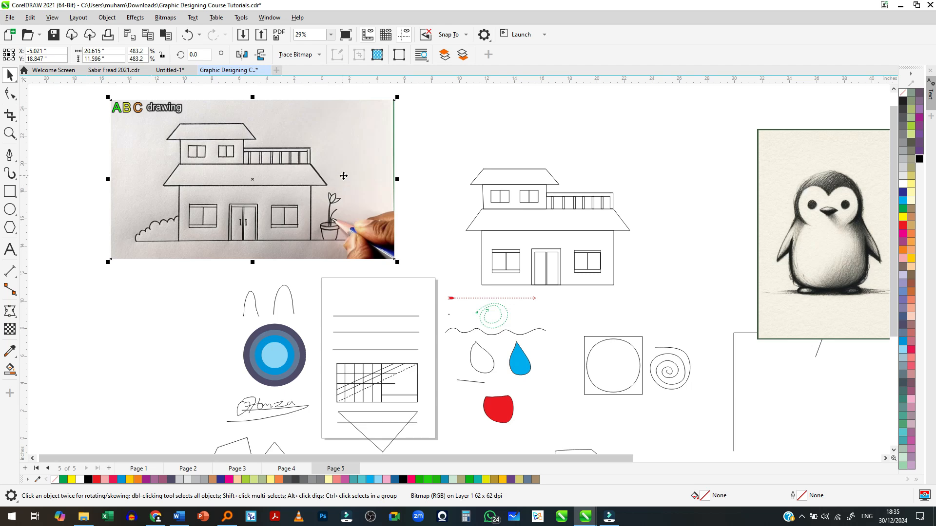
scroll(319, 180, "down", 2)
left_click_drag(300, 183, 323, 189)
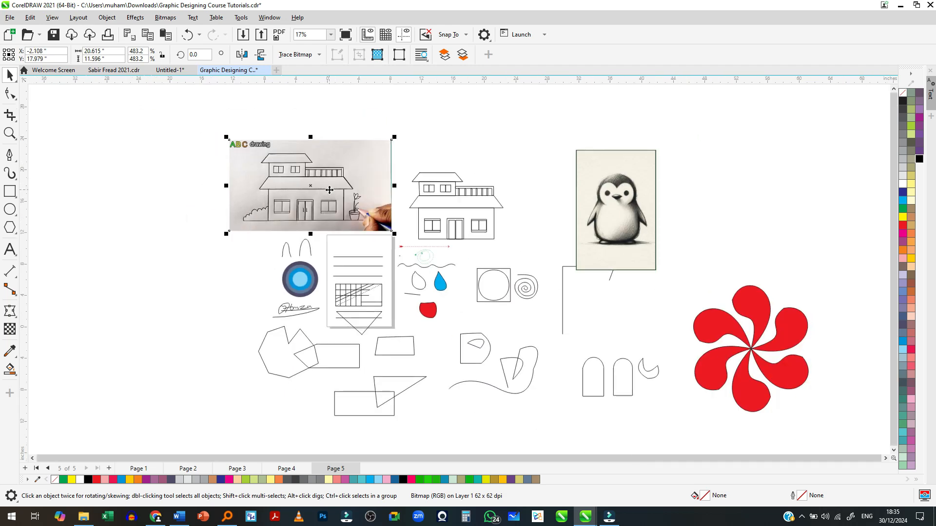
scroll(460, 194, "up", 2)
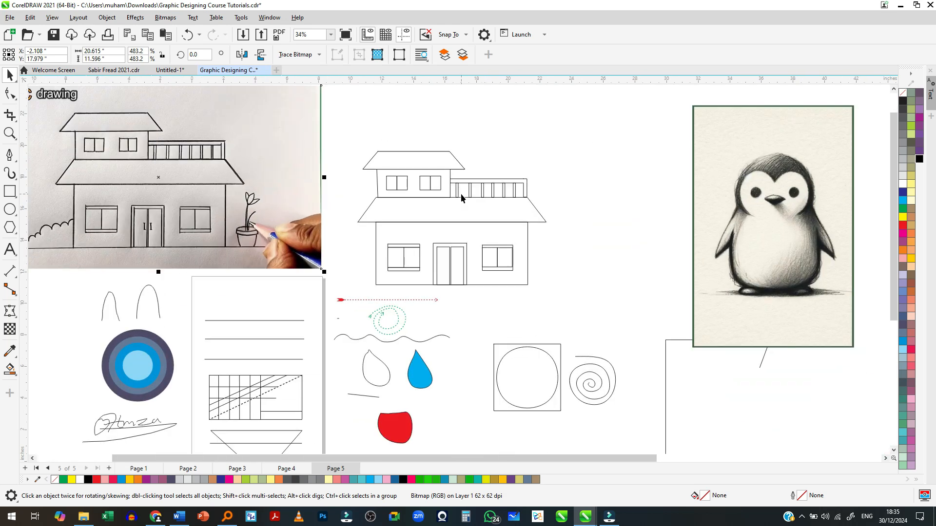
- Move the penguin reference picture closer to the traced house, on the house's right side
scroll(416, 201, "up", 1)
scroll(340, 228, "down", 1)
left_click_drag(682, 226, 564, 208)
scroll(610, 166, "up", 2)
scroll(586, 117, "up", 2)
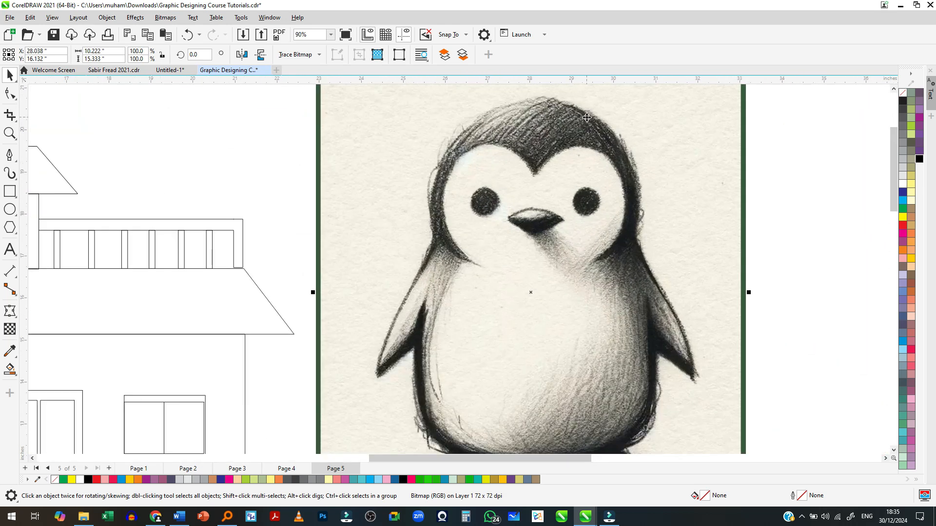
scroll(495, 200, "down", 1)
scroll(529, 190, "up", 1)
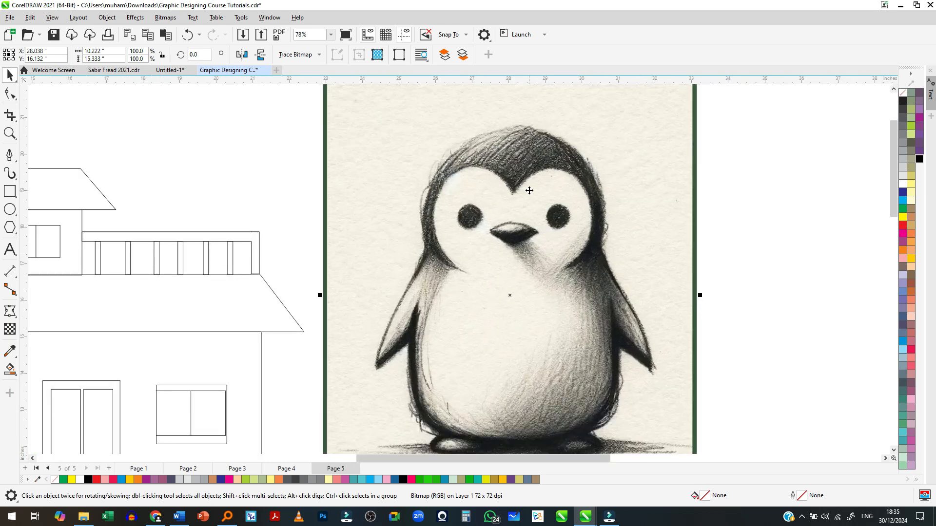
- Start a Pen tool outline at the penguin's crown and trace the right side of the head down to the shoulder
left_click(12, 159)
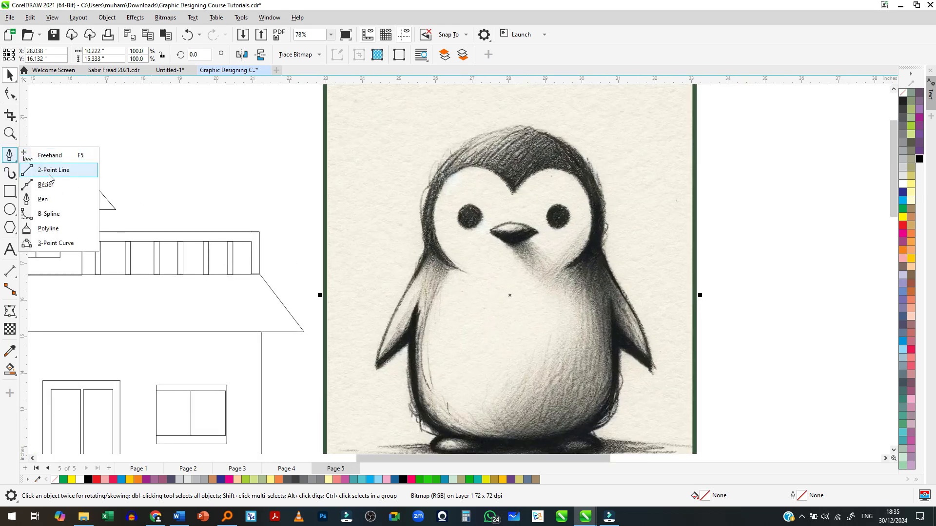
left_click(55, 199)
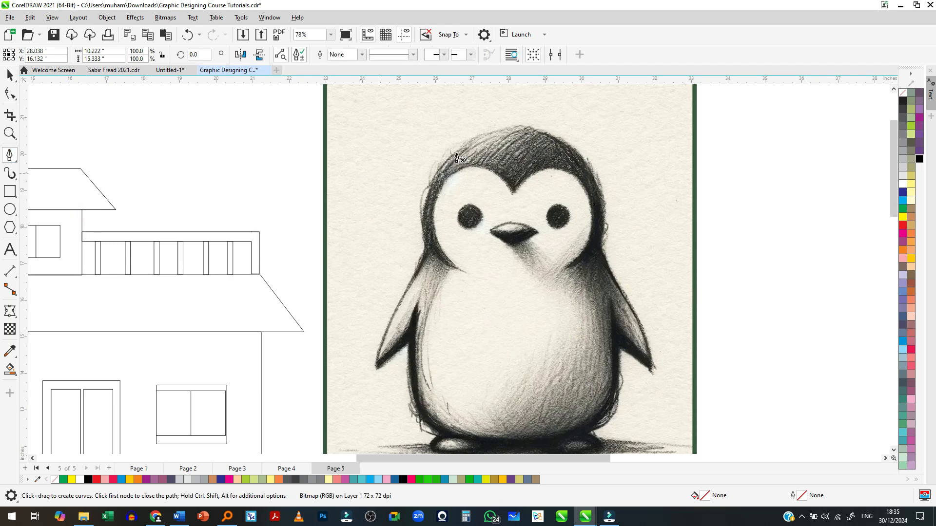
scroll(576, 133, "up", 2)
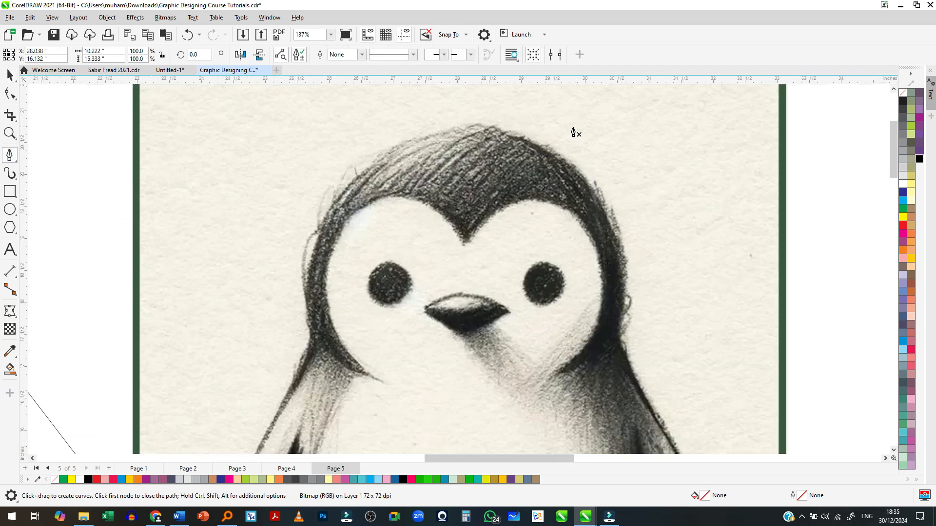
left_click(458, 127)
left_click_drag(584, 183, 624, 233)
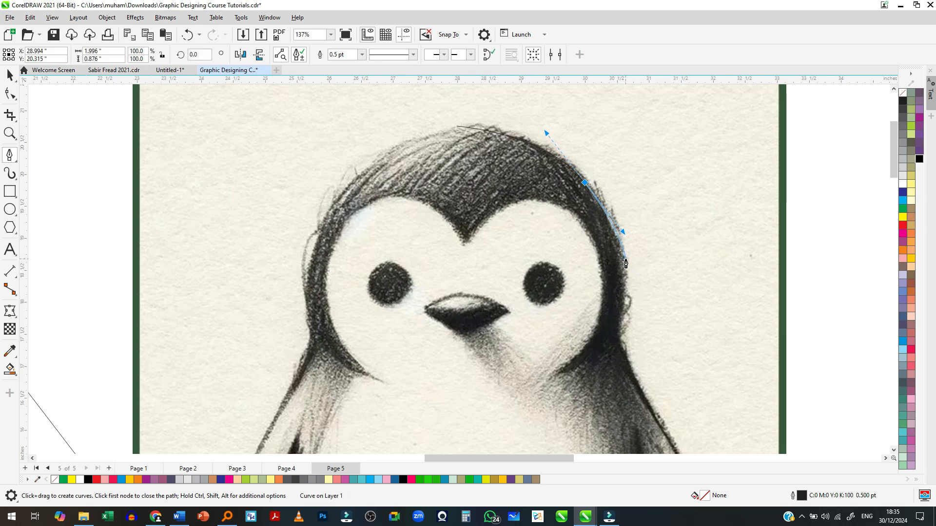
left_click(625, 262)
left_click(619, 335)
left_click_drag(613, 349, 614, 349)
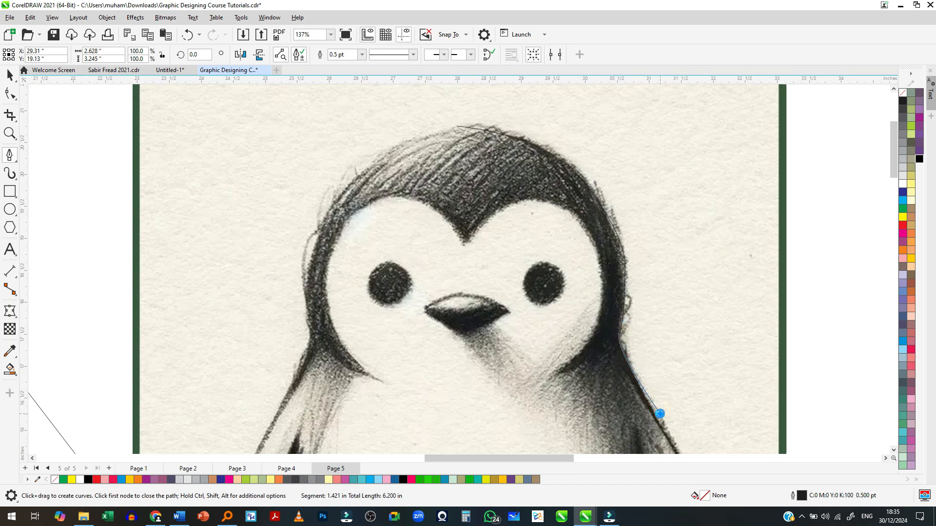
- Continue the outline around the right flipper's tip and down the body's right side to the top of the foot
scroll(658, 415, "down", 2)
scroll(661, 411, "up", 3)
left_click_drag(637, 350, 636, 388)
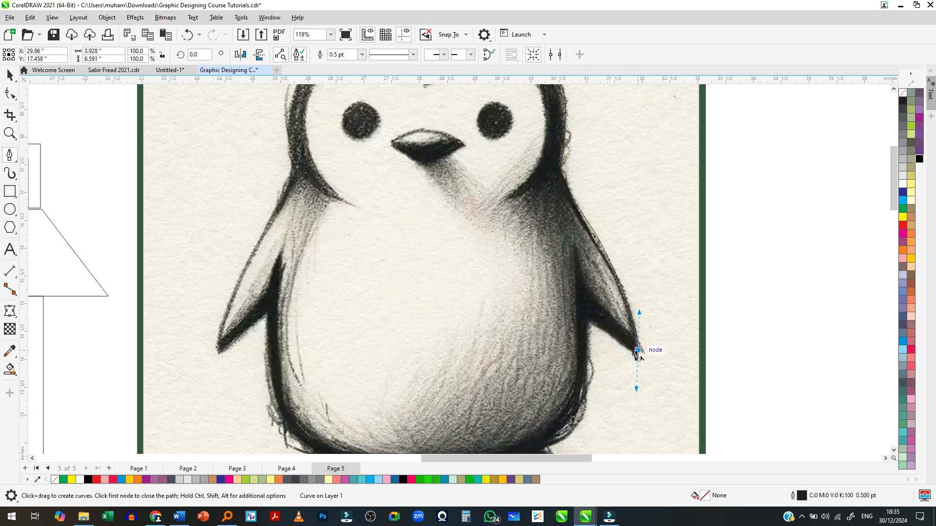
left_click_drag(587, 319, 592, 378)
scroll(603, 285, "down", 1)
scroll(604, 273, "up", 2)
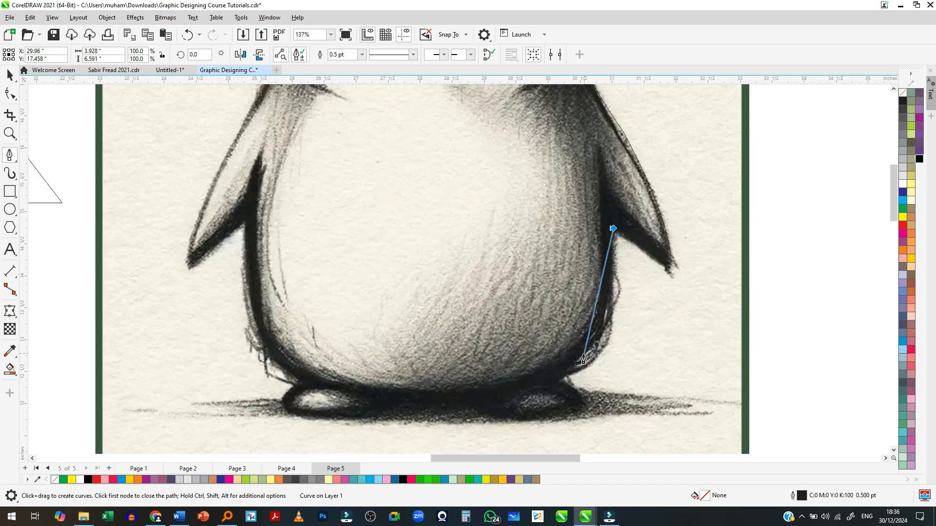
left_click_drag(561, 377, 500, 403)
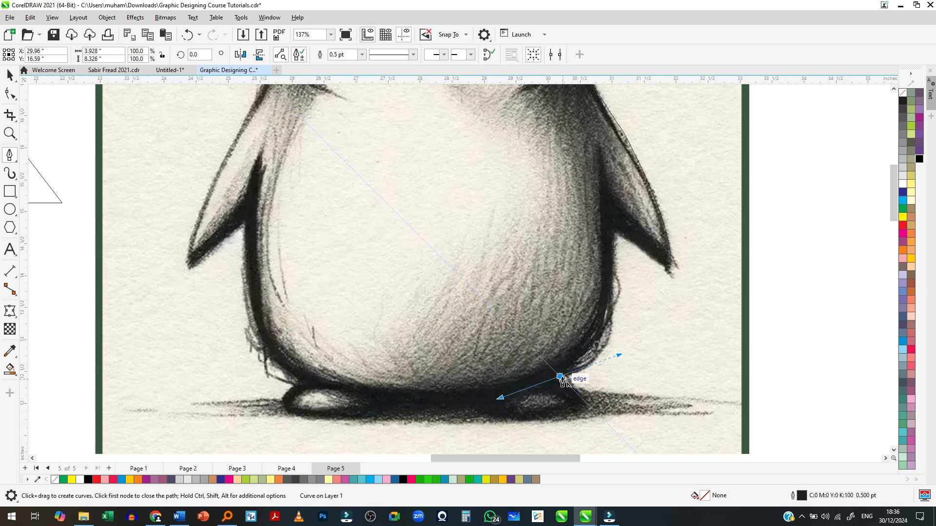
- Continue the outline around the right foot, across the gap between the feet and around the left foot
left_click(586, 404)
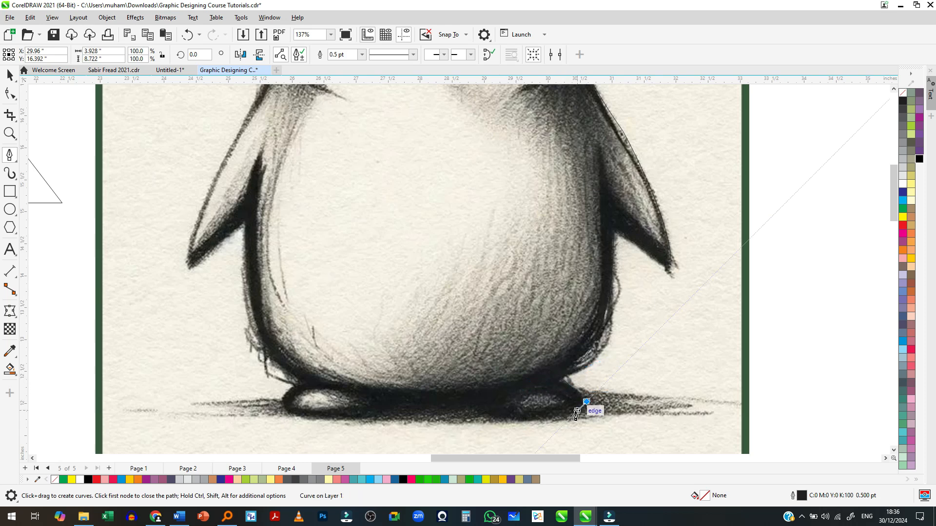
left_click_drag(550, 419, 520, 424)
left_click_drag(478, 402, 445, 383)
left_click_drag(305, 413, 262, 414)
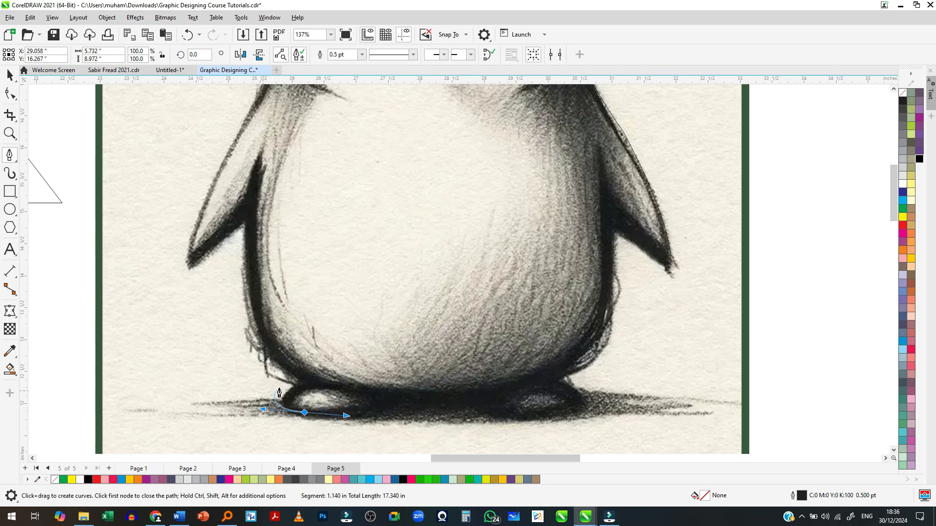
left_click(302, 384)
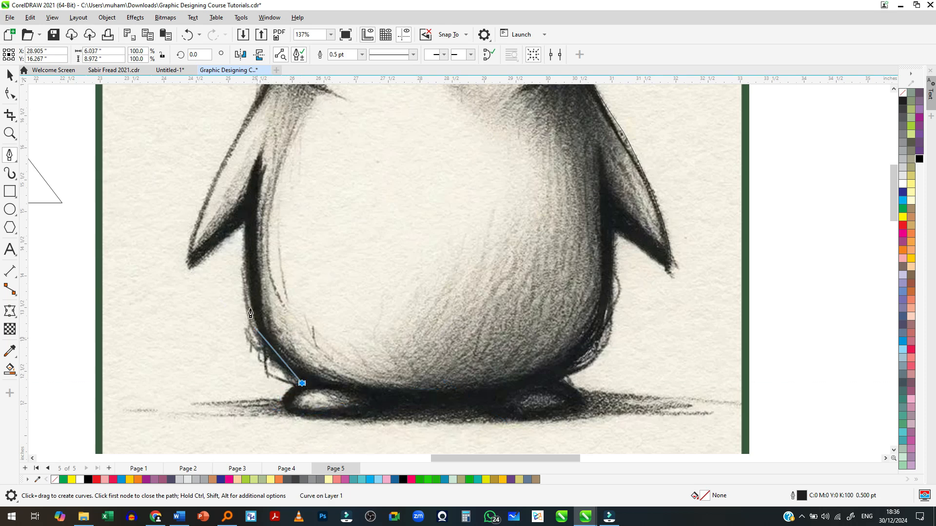
- Continue the outline up the body's left side and around the left flipper to the left shoulder
left_click_drag(242, 227, 205, 176)
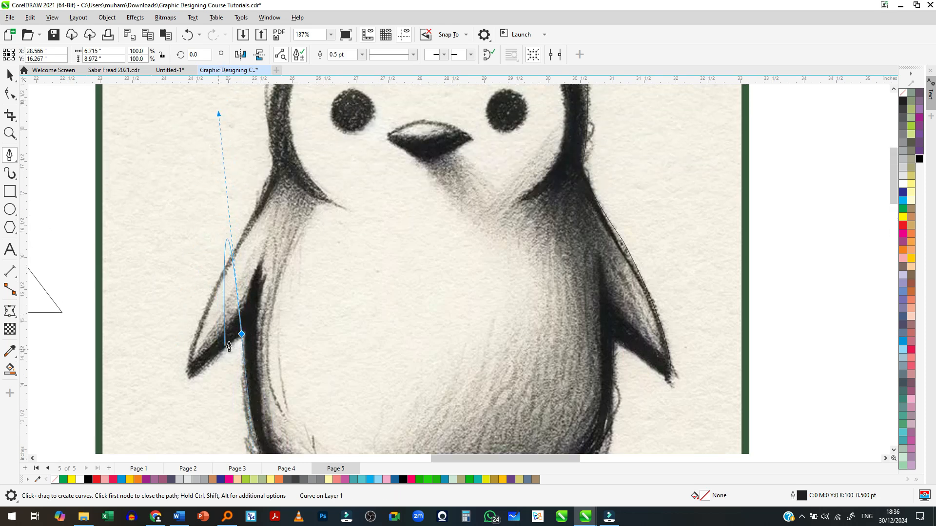
left_click_drag(190, 377, 187, 379)
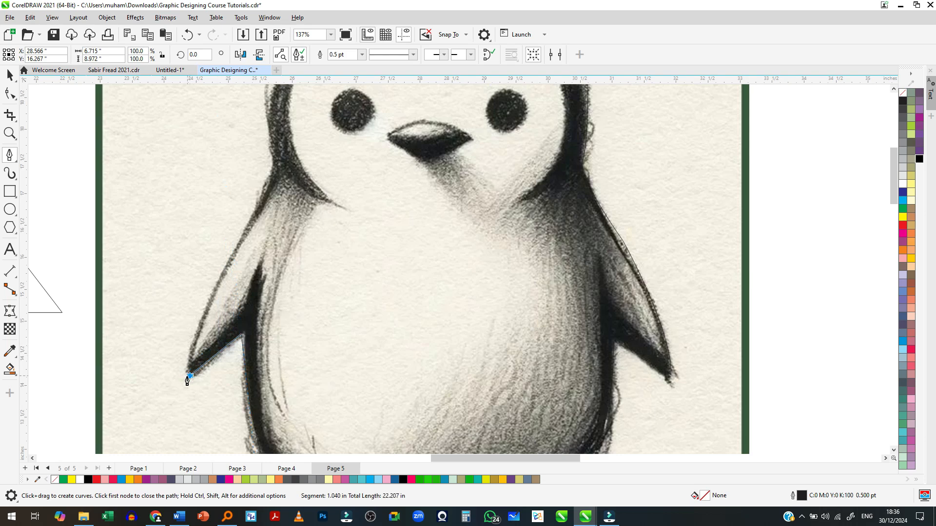
scroll(186, 352, "up", 5)
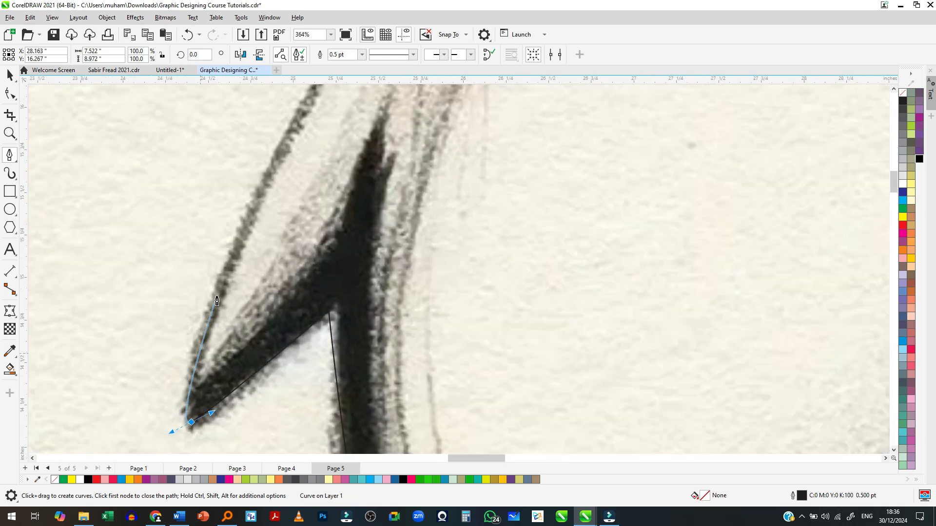
left_click_drag(199, 324, 184, 388)
scroll(184, 389, "down", 5)
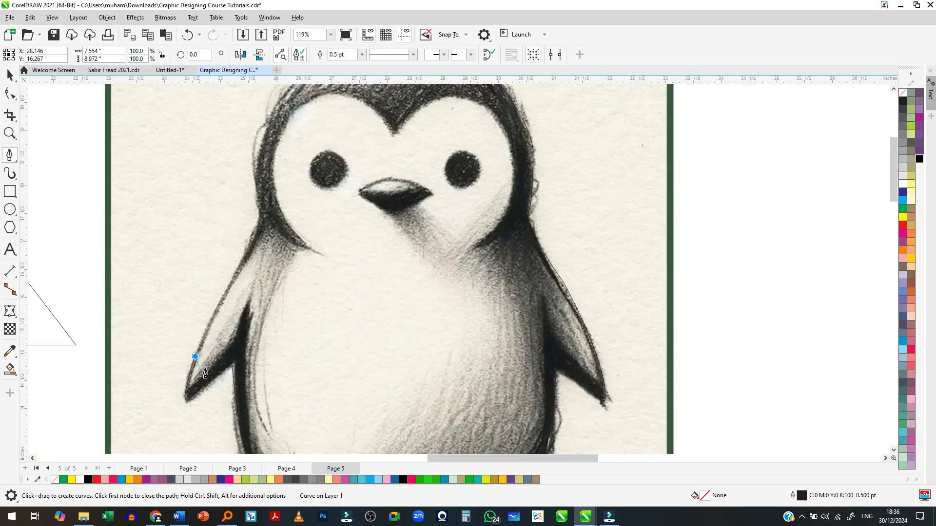
left_click(245, 251)
- Trace the left side of the neck and head and close the outline at its starting node on the crown
scroll(251, 207, "up", 3)
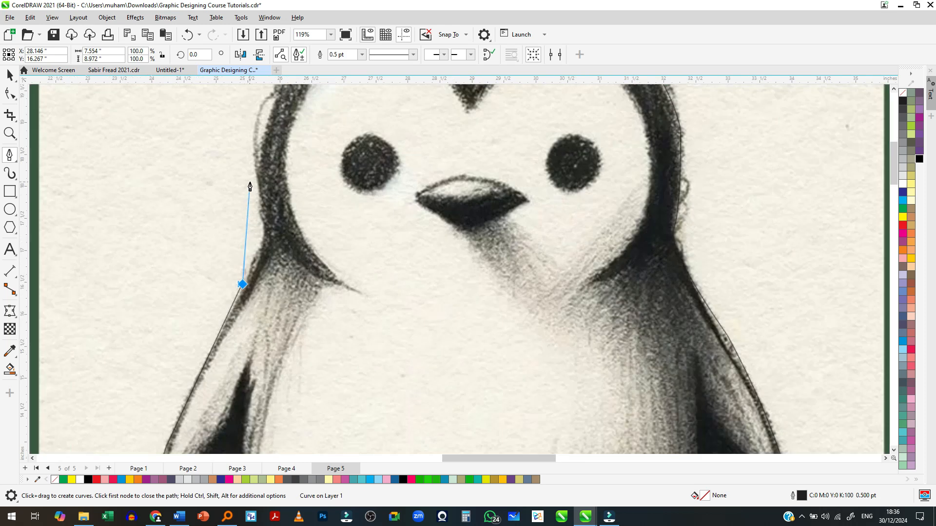
left_click_drag(262, 200, 249, 144)
scroll(282, 420, "down", 2)
scroll(288, 128, "up", 2)
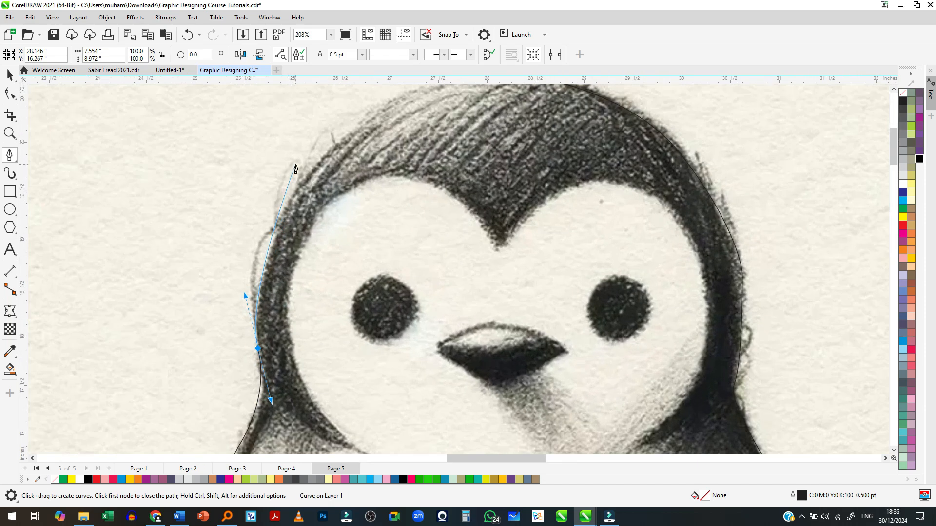
scroll(292, 236, "down", 2)
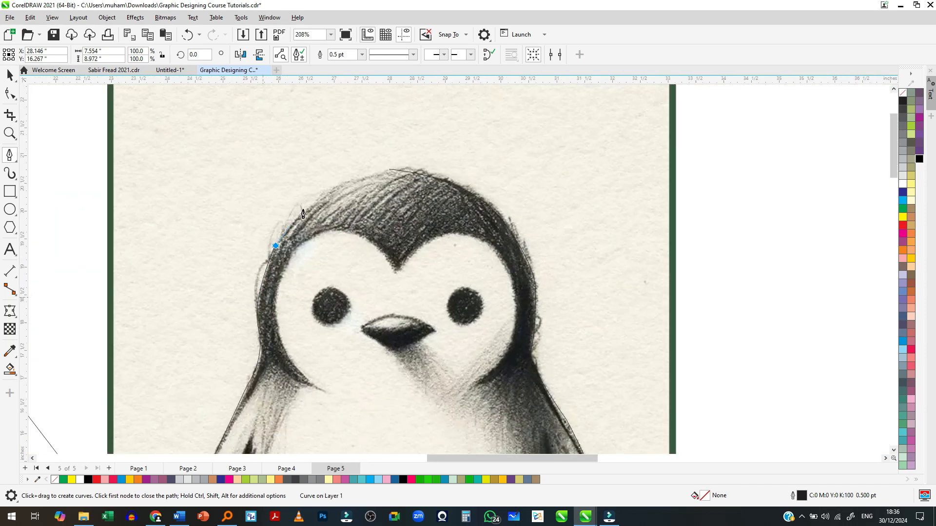
scroll(294, 238, "up", 1)
left_click_drag(406, 162, 501, 143)
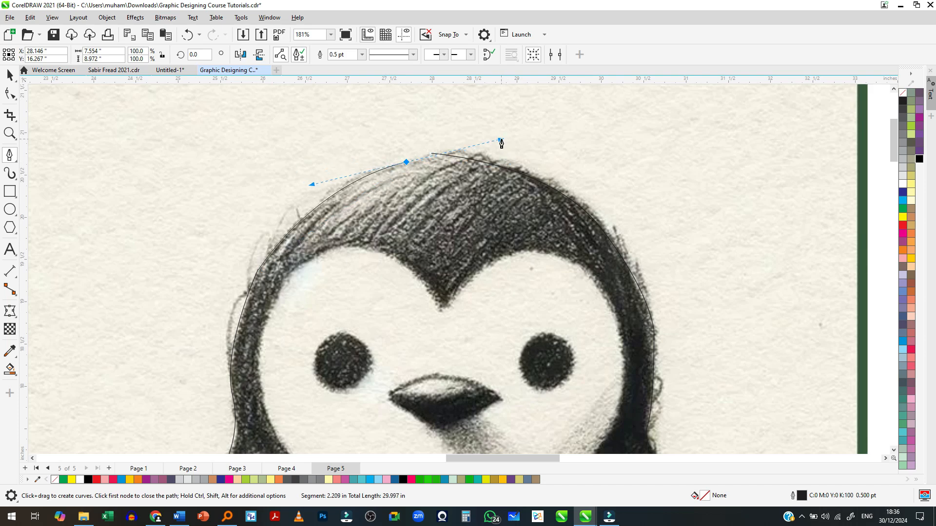
left_click(431, 156)
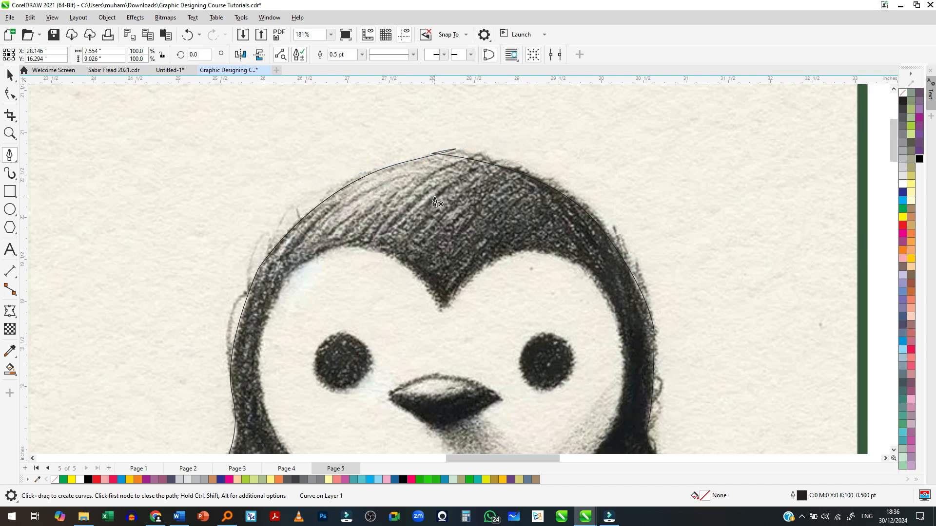
- Examine where the outline closes at the top of the head, and deselect the outline
scroll(439, 152, "up", 5)
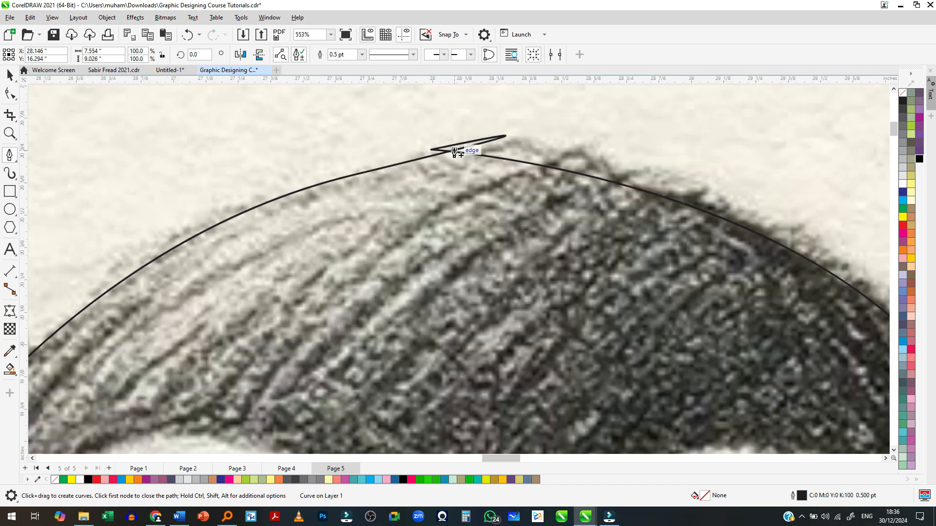
scroll(454, 151, "up", 3)
key("F10")
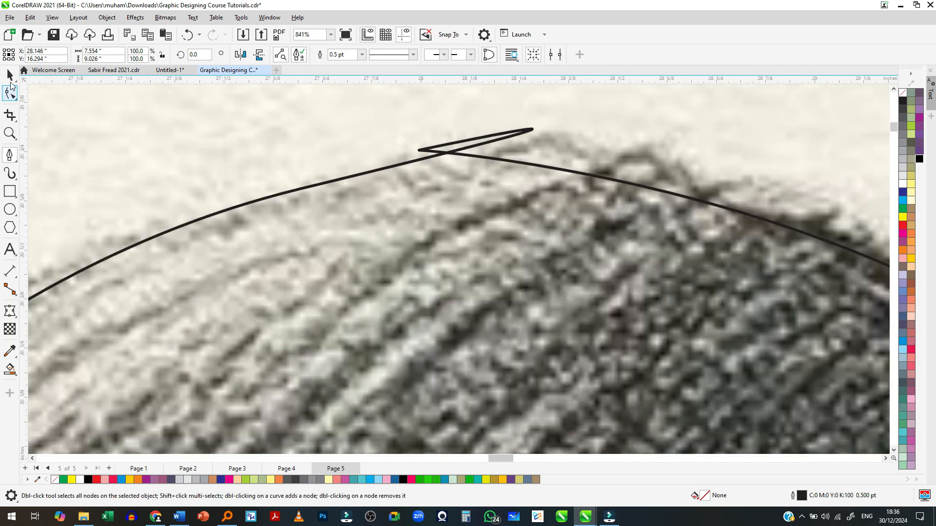
scroll(293, 257, "down", 8)
key("space")
scroll(414, 204, "down", 9)
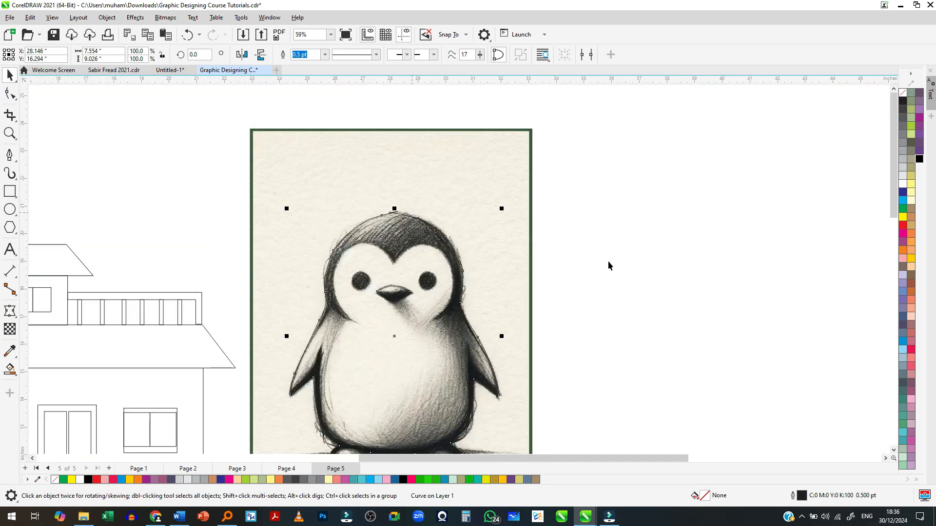
left_click(607, 262)
- Draw a circle about 0.595 in across over the penguin's left eye and place a copy over the right eye
scroll(445, 289, "up", 4)
scroll(347, 280, "up", 4)
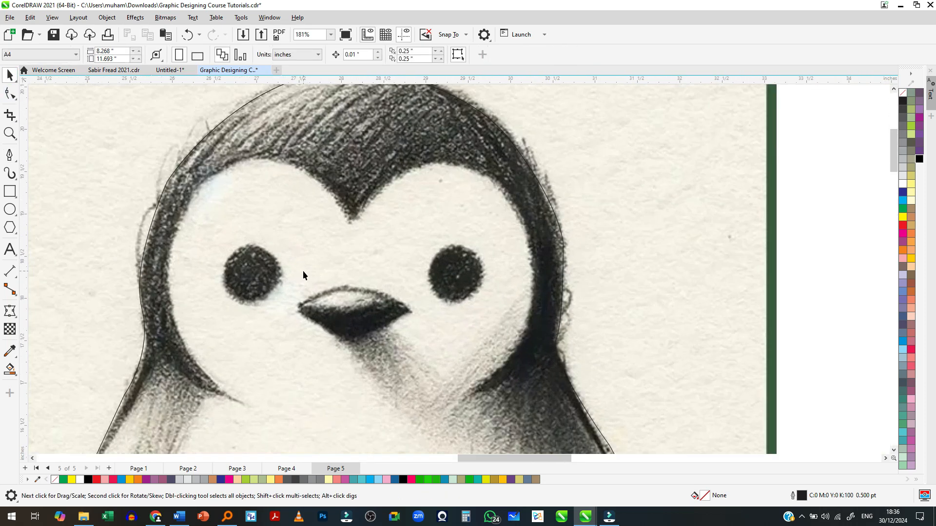
left_click(9, 211)
scroll(229, 275, "up", 1)
left_click_drag(240, 245, 312, 314)
key("space")
mouse_move(273, 281)
left_mouse_down()
mouse_move(397, 292)
mouse_move(581, 281)
left_mouse_up()
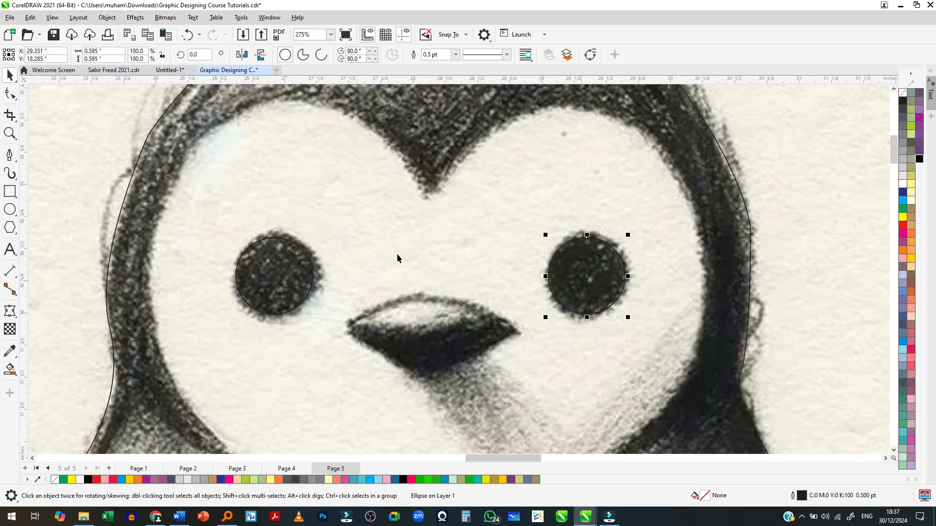
- Adjust the freehand smoothing and trace the beak's outline and inner line with the Freehand tool
scroll(397, 257, "down", 5)
scroll(410, 279, "up", 3)
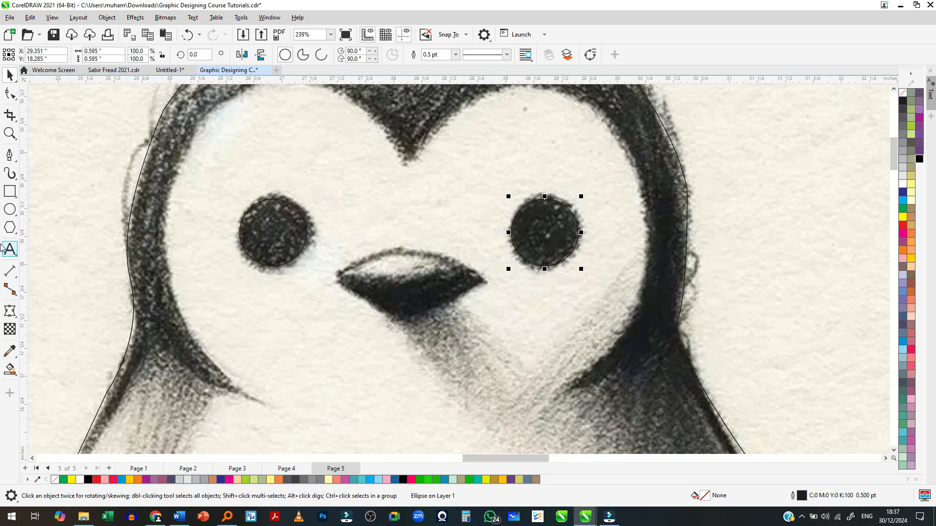
left_click(10, 155)
left_click(41, 155)
scroll(409, 245, "up", 3)
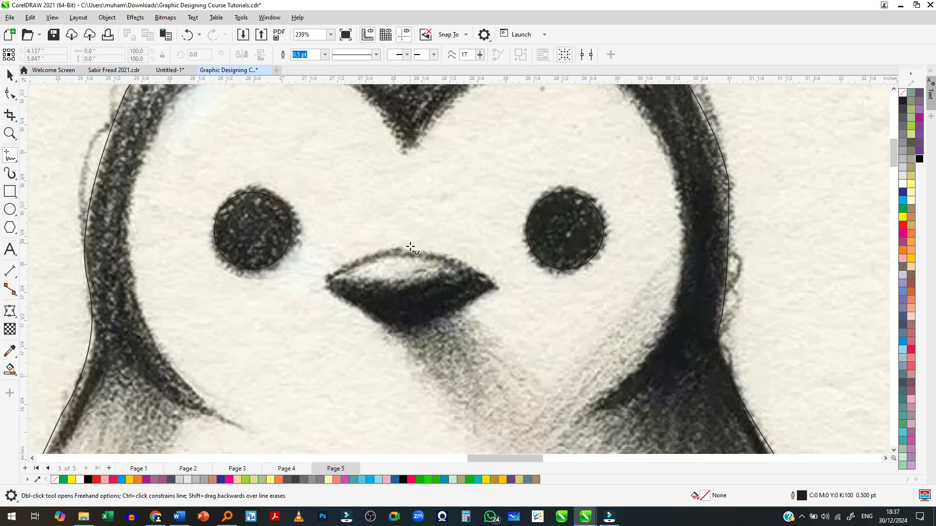
left_click_drag(295, 285, 309, 275)
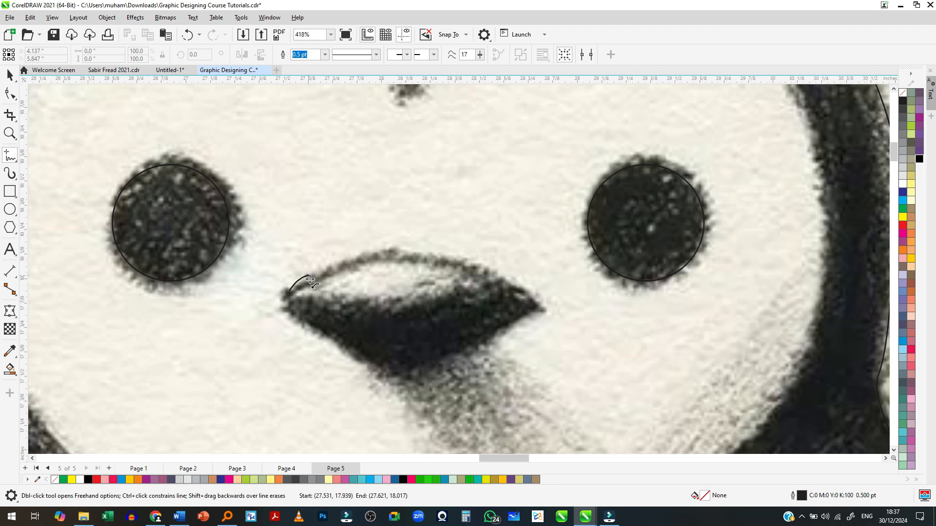
key("ctrl+z")
left_click_drag(480, 55, 551, 58)
left_click_drag(295, 295, 308, 288)
mouse_move(357, 267)
left_mouse_down()
mouse_move(392, 255)
mouse_move(453, 261)
mouse_move(542, 307)
mouse_move(418, 370)
mouse_move(373, 365)
mouse_move(285, 303)
mouse_move(414, 314)
mouse_move(509, 294)
mouse_move(548, 303)
mouse_move(526, 284)
mouse_move(397, 259)
mouse_move(325, 275)
mouse_move(286, 303)
left_mouse_up()
key("space")
- Move the penguin reference picture clear of its traced outline, into the empty area to the right
scroll(502, 218, "down", 6)
left_click_drag(429, 335, 513, 326)
key("ctrl+z")
left_click_drag(414, 402, 640, 387)
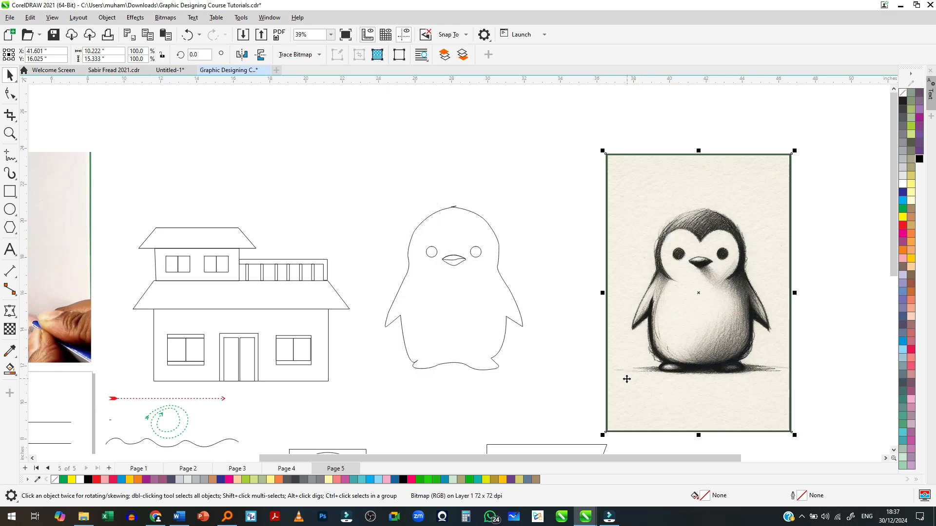
scroll(507, 354, "up", 2)
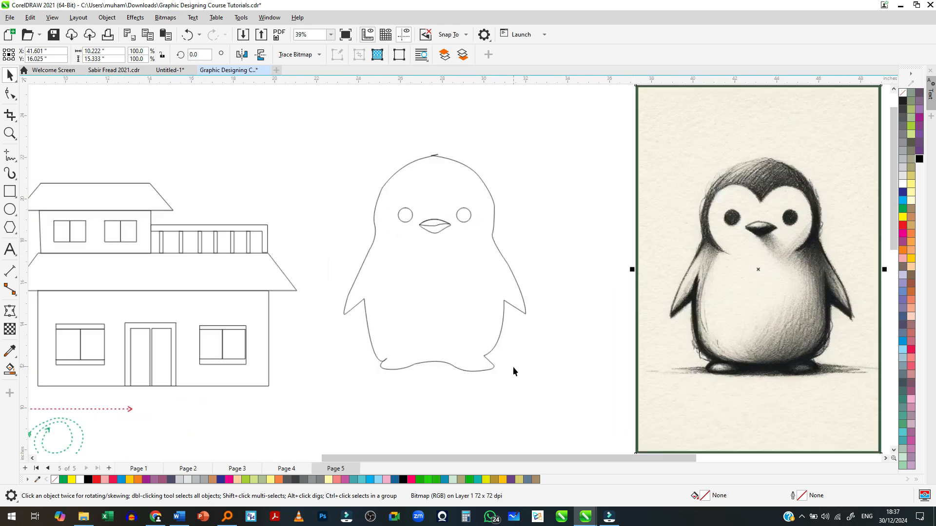
- Move the penguin reference picture left so it sits beside its traced outline, and deselect it
scroll(348, 303, "down", 2)
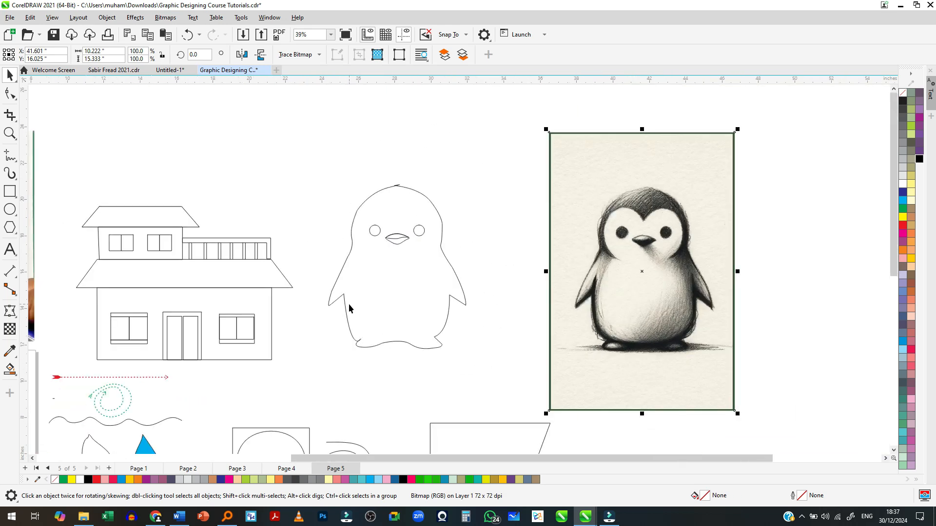
scroll(388, 330, "down", 2)
left_click_drag(564, 317, 515, 334)
scroll(519, 325, "up", 2)
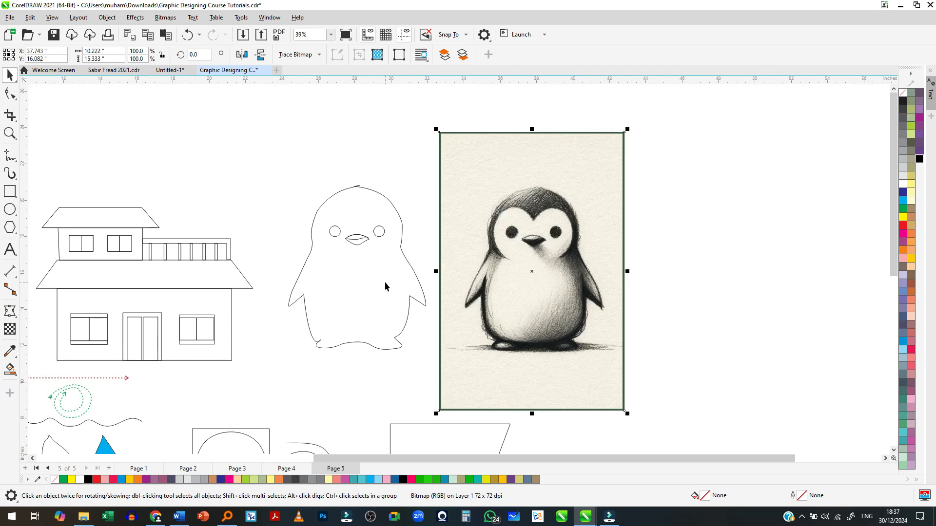
scroll(561, 239, "up", 4)
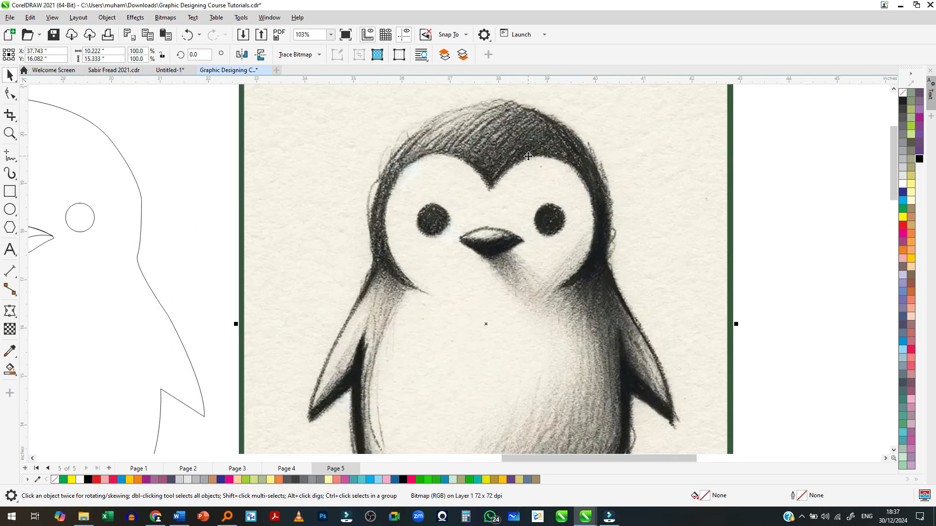
scroll(556, 193, "down", 3)
left_click(415, 239)
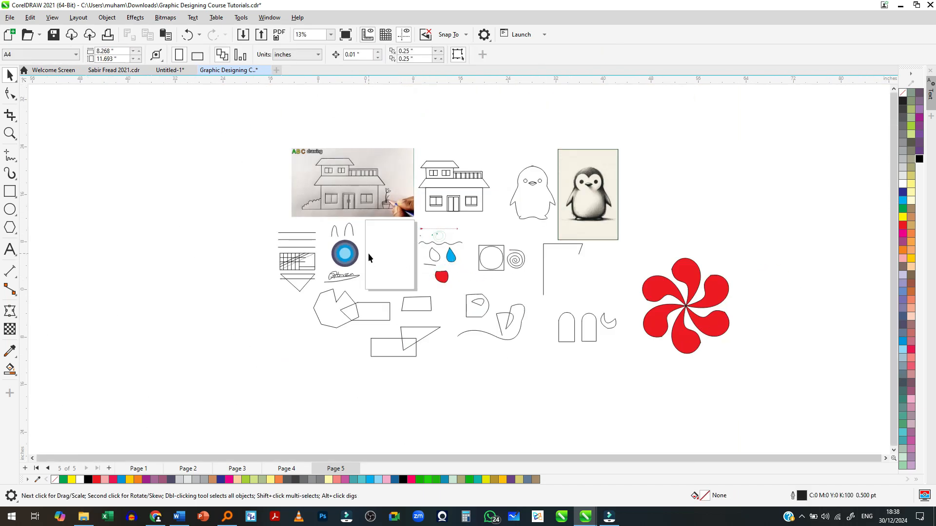
- Bring the Exclusive Furniture poster image from the Downloads folder into the document, placing it on the blank page
scroll(369, 254, "up", 2)
scroll(385, 253, "up", 2)
key("alt+Tab")
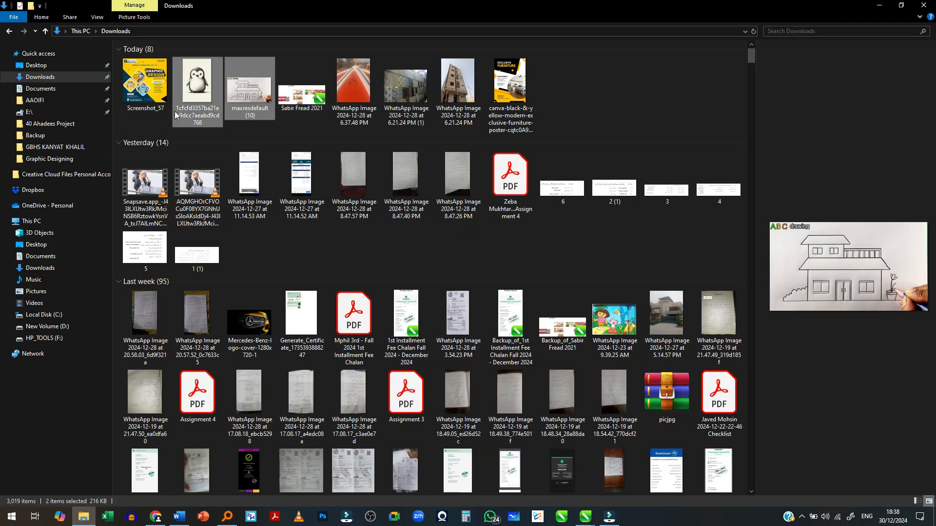
left_click(521, 91)
key("alt+Tab")
left_click_drag(511, 86, 539, 409)
left_click(549, 390)
scroll(411, 223, "up", 1)
scroll(410, 226, "down", 3)
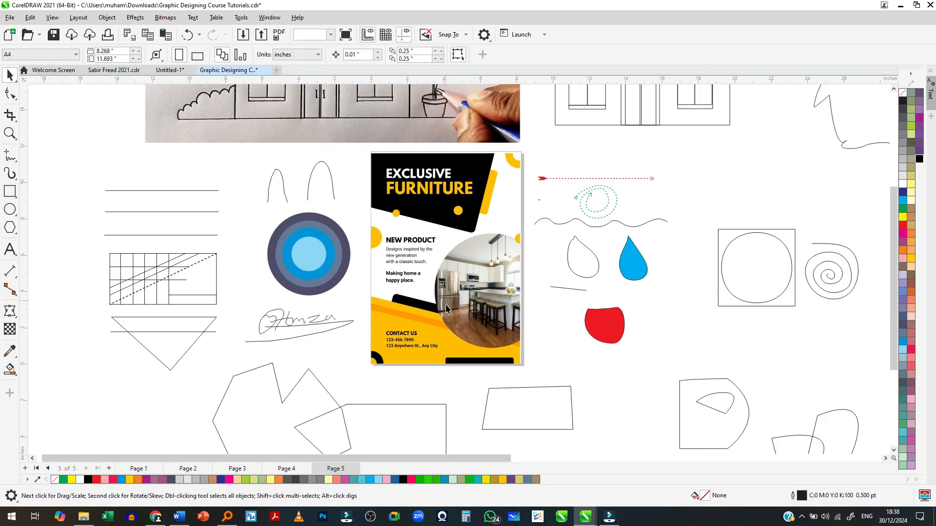
- Move the furniture poster off the page and place it directly beside the page's left edge
left_click(425, 296)
left_click_drag(425, 299, 199, 297)
scroll(284, 292, "up", 3)
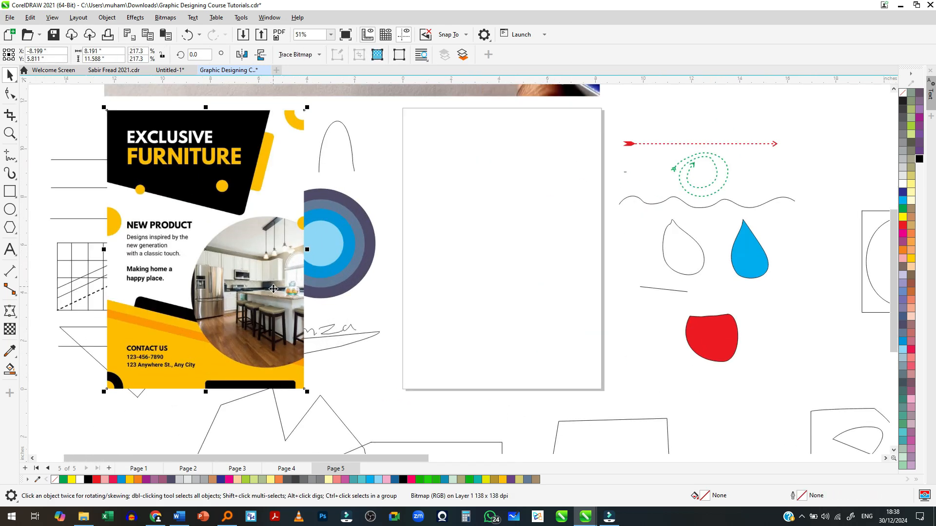
left_click_drag(296, 291, 352, 294)
scroll(336, 298, "down", 2)
left_click_drag(327, 220, 363, 225)
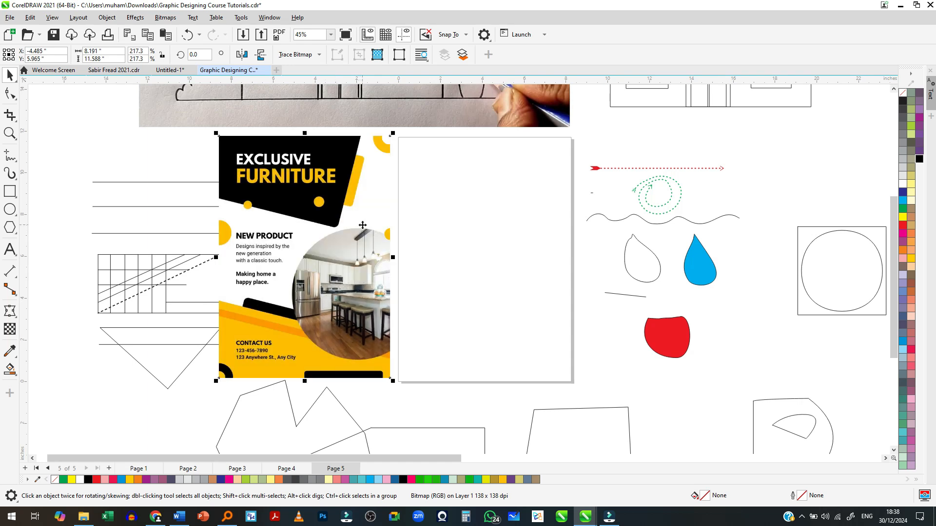
- Nudge the furniture poster slightly down and toward the blank page so the two sit level
scroll(348, 220, "up", 1)
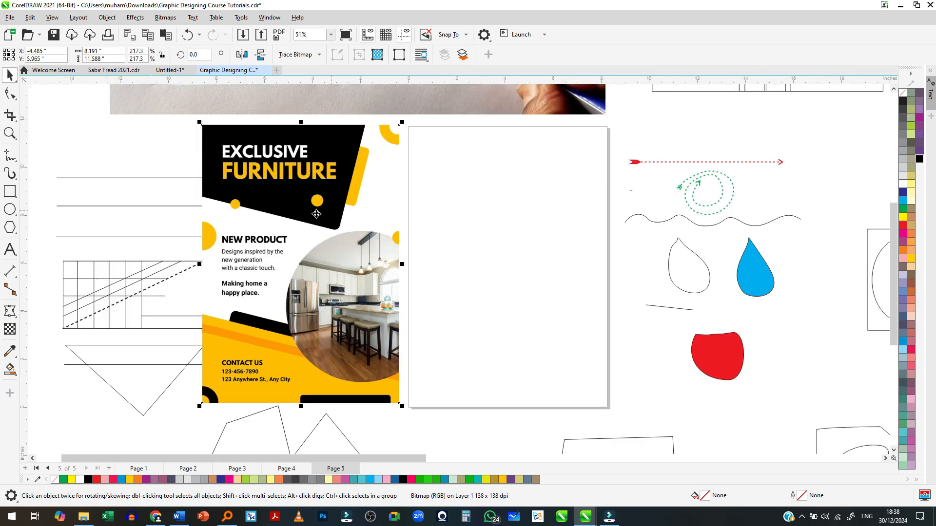
scroll(350, 273, "up", 2)
scroll(338, 251, "down", 2)
scroll(546, 324, "up", 1)
scroll(334, 205, "up", 1)
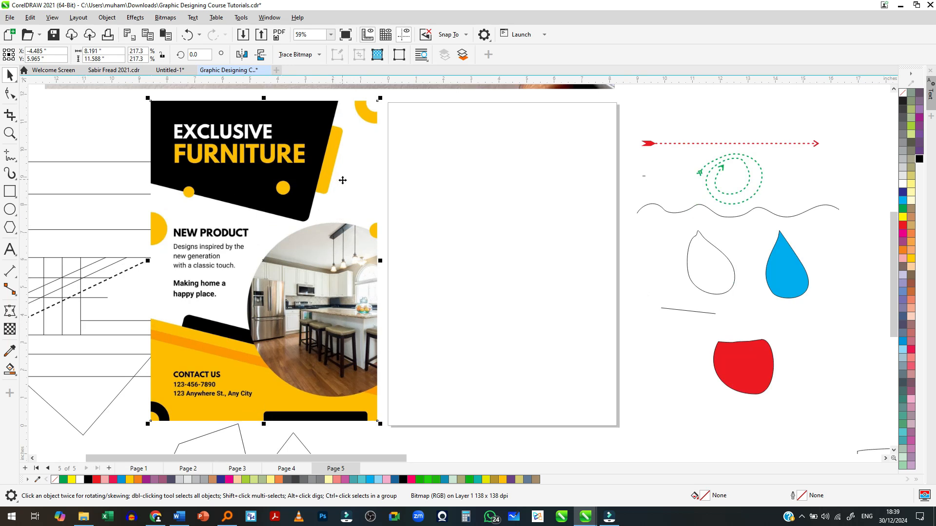
left_click(417, 142)
left_click(349, 146)
left_click(408, 177)
left_click(286, 171)
left_click_drag(260, 255, 261, 258)
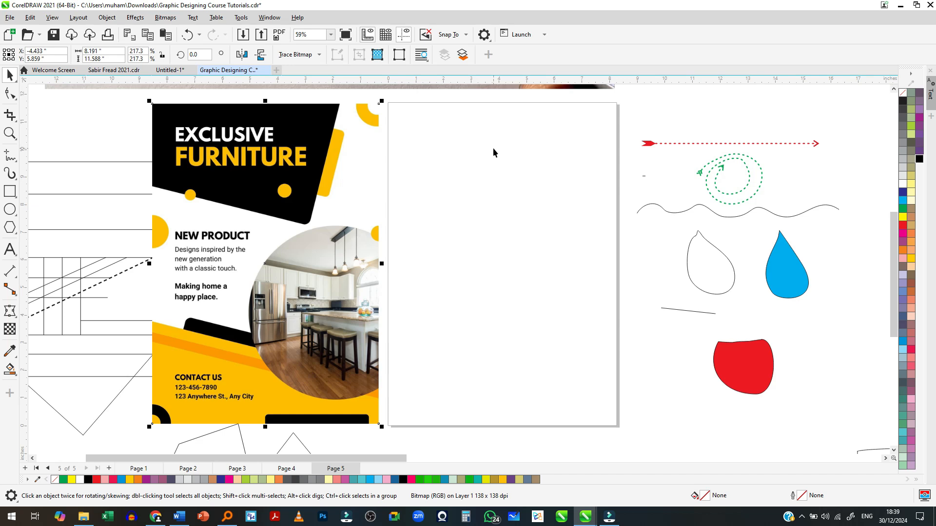
- Draw a rectangle about 8.2 by 11.6 in over the whole blank page as the design's frame
left_click(10, 191)
left_click_drag(615, 104, 388, 426)
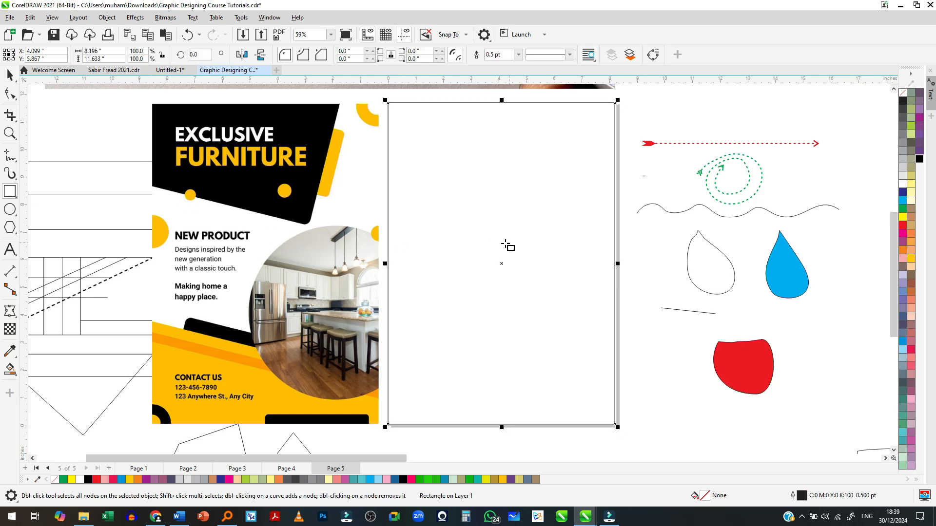
key("space")
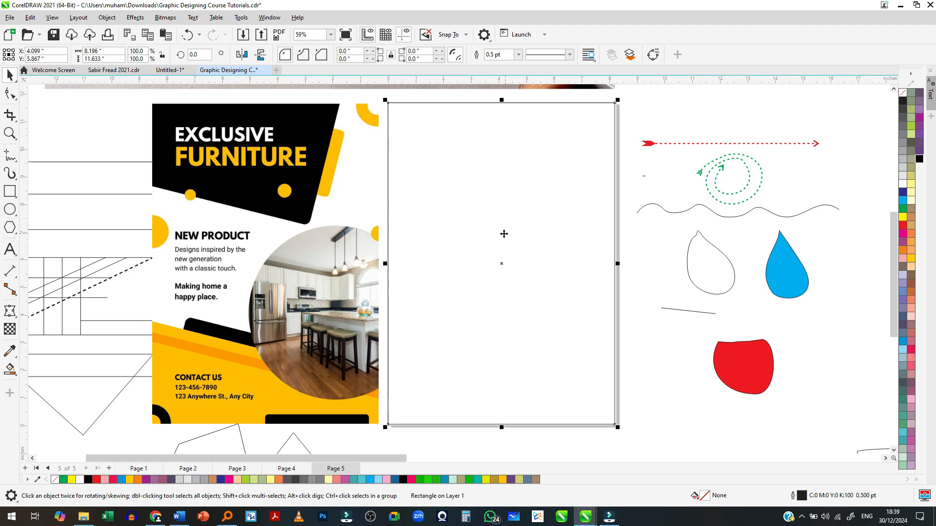
- Select all the practice drawings on the page's right side and move them far to the right, clear of the page
scroll(454, 203, "down", 2)
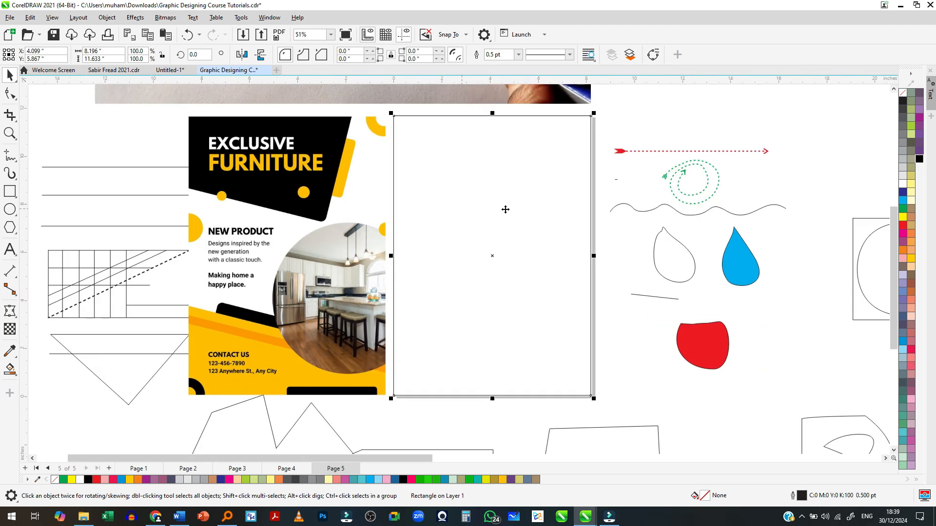
scroll(506, 209, "down", 2)
left_click_drag(710, 152, 552, 336)
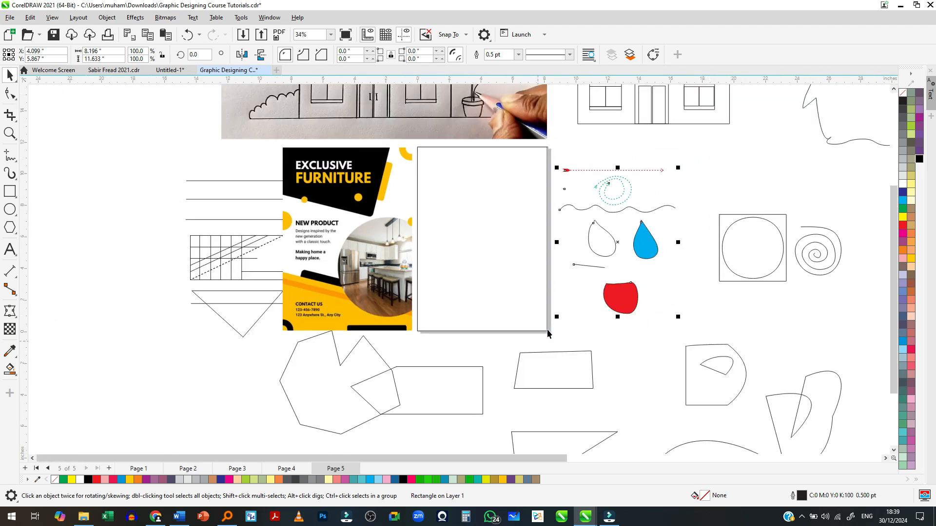
scroll(517, 249, "down", 3)
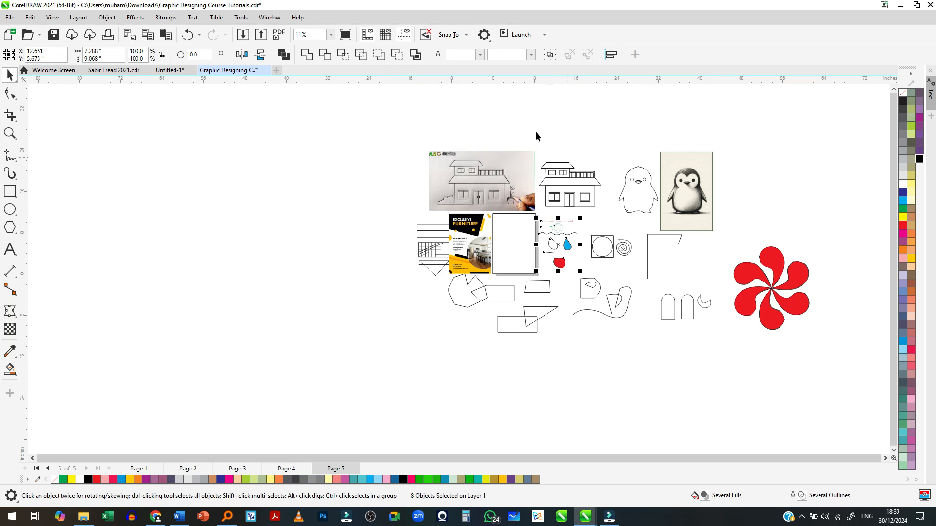
left_click_drag(814, 370, 816, 370)
left_click_drag(581, 291, 725, 309)
- Move the five practice shapes below the poster and page farther down, and select the page-sized rectangle
left_click_drag(435, 329, 432, 343)
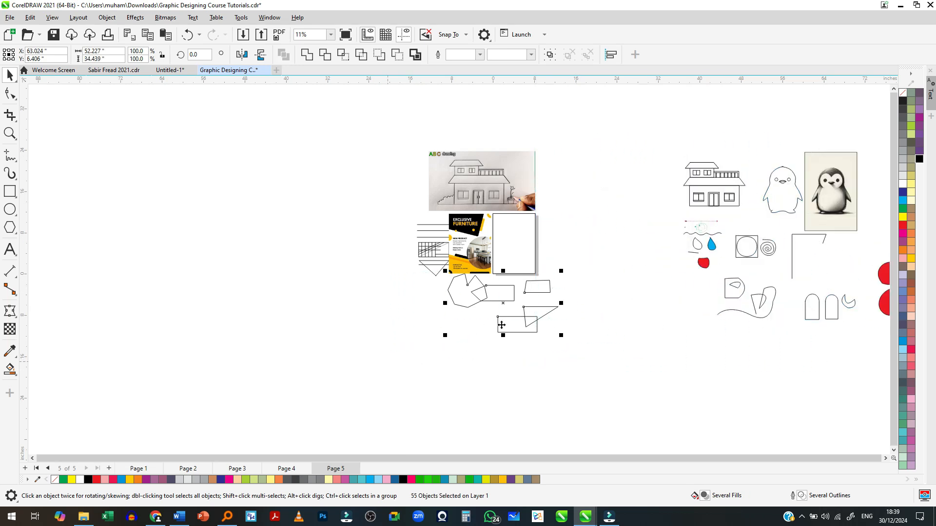
left_click_drag(504, 299, 503, 358)
scroll(525, 215, "up", 3)
scroll(459, 303, "up", 5)
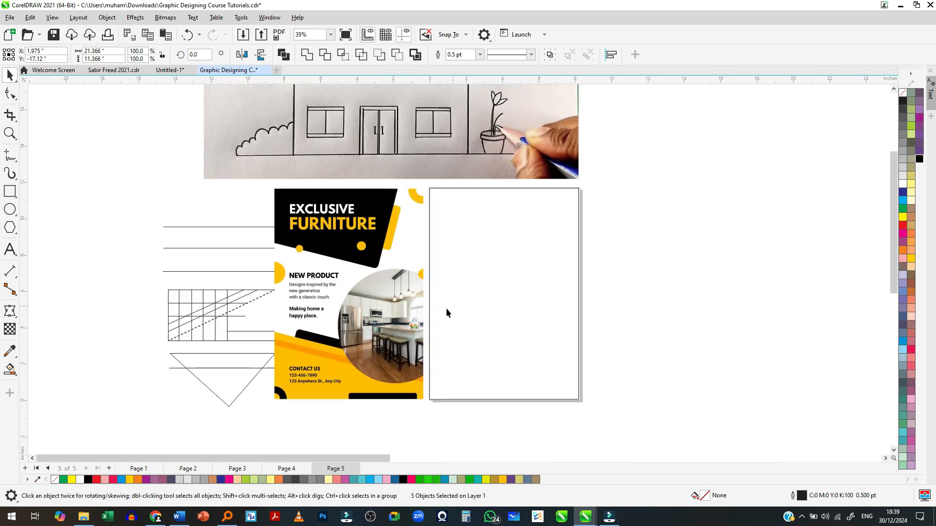
left_click(433, 230)
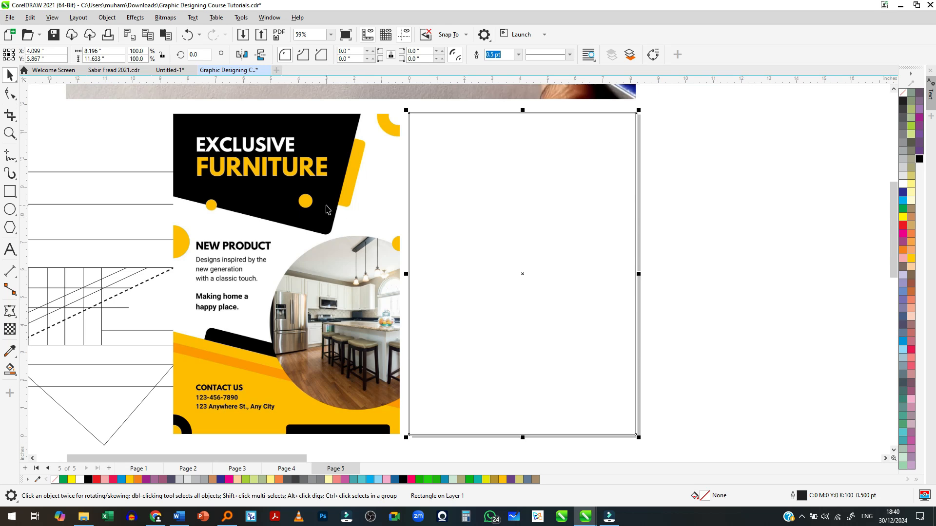
- With the Pen tool, trace the slanted right edge and rounded lower corner of the poster's black header shape
scroll(299, 182, "up", 1)
scroll(324, 125, "down", 1)
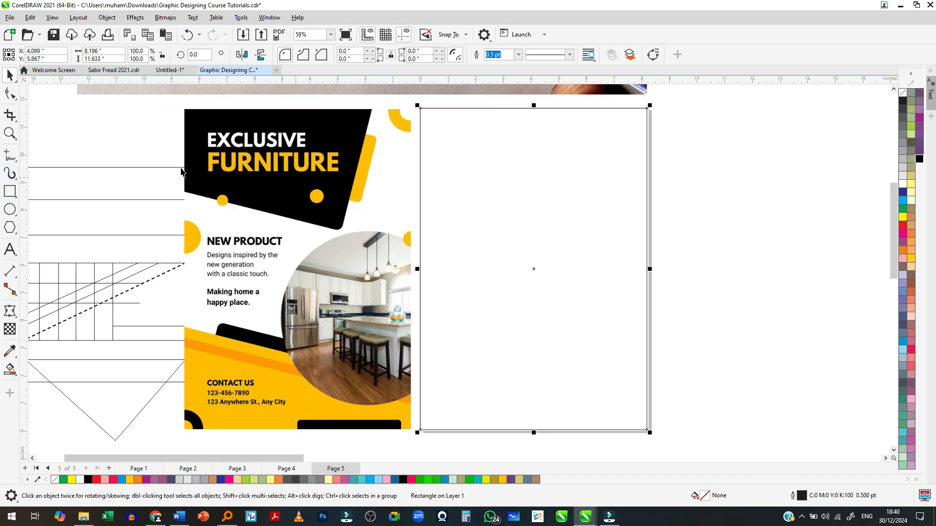
left_click(19, 159)
left_click(55, 204)
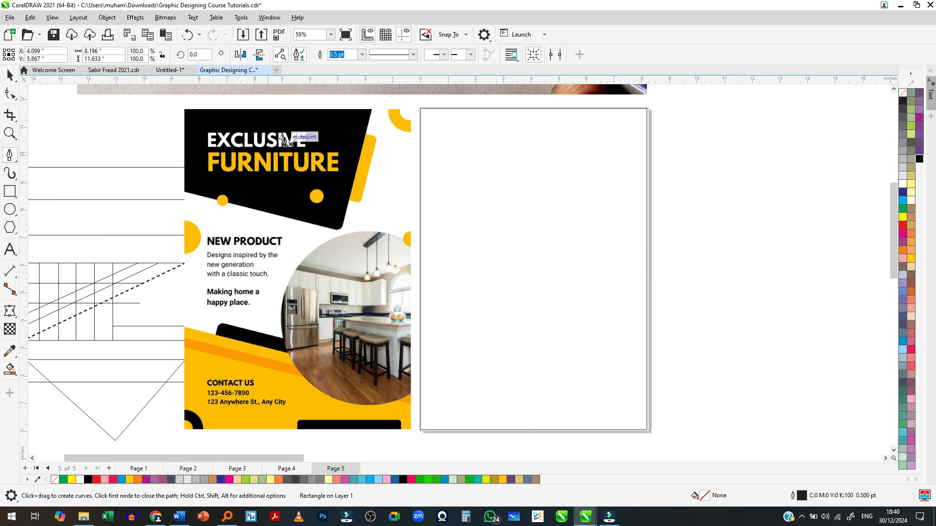
scroll(288, 133, "up", 2)
left_click(439, 92)
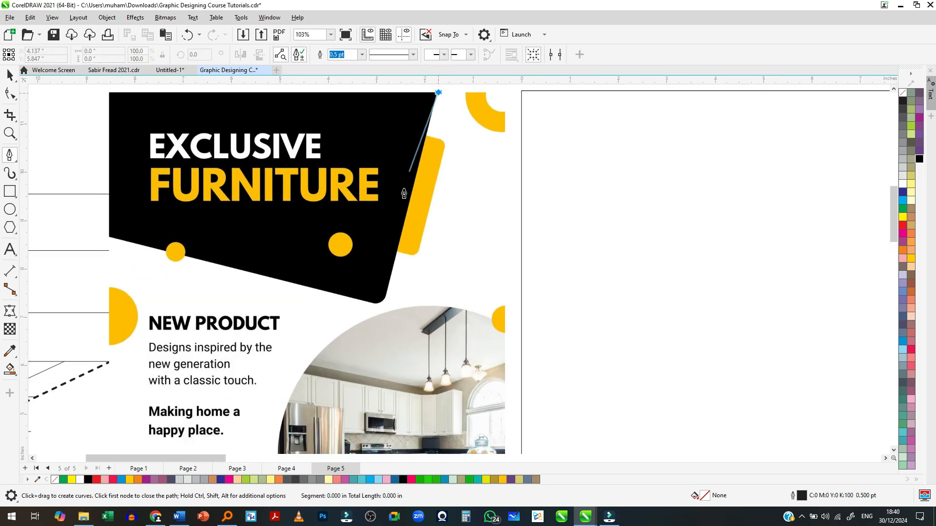
scroll(390, 293, "up", 4)
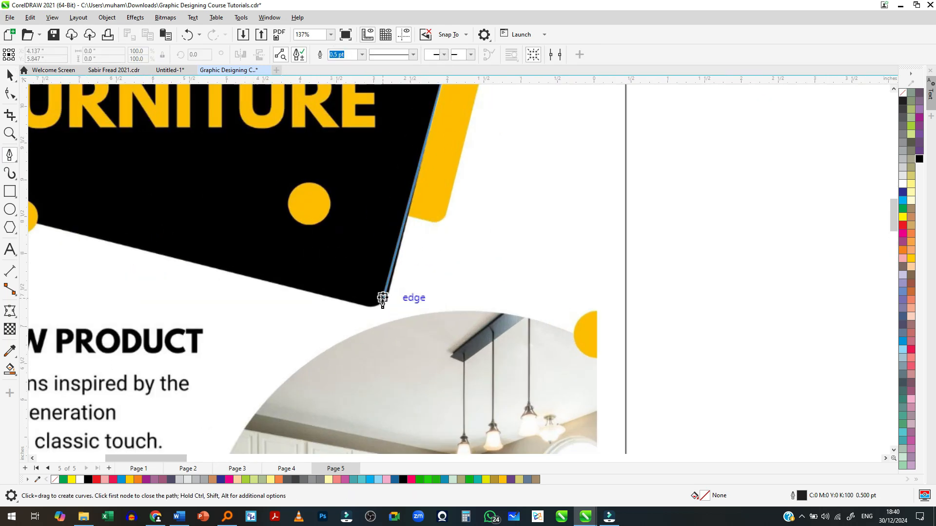
left_click(392, 292)
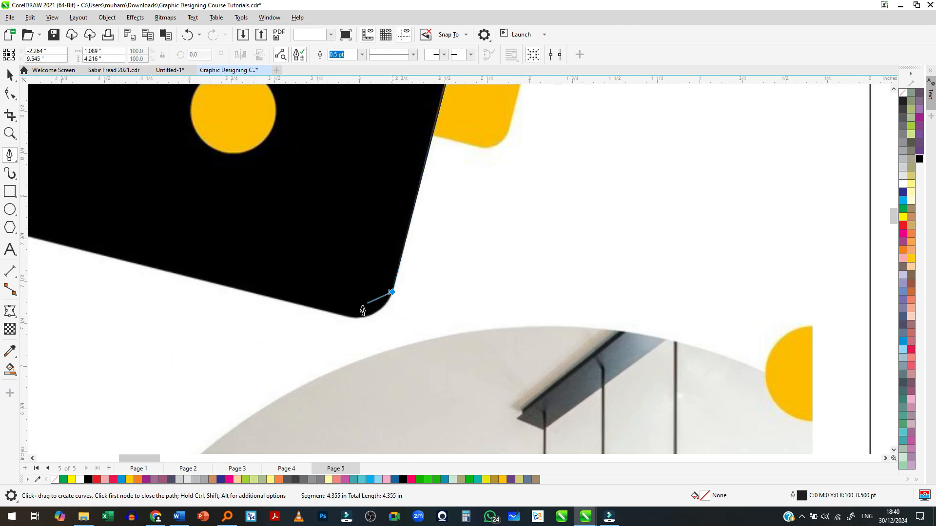
left_click_drag(341, 316, 299, 311)
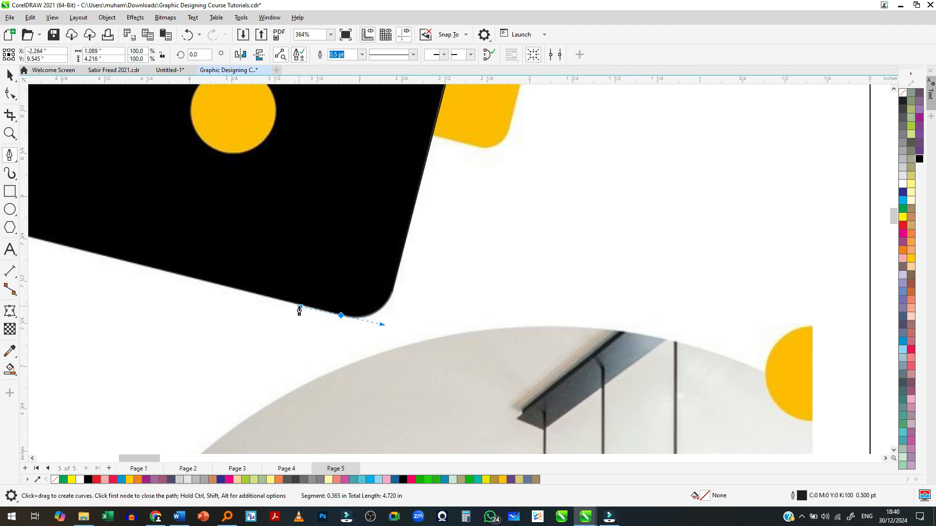
- Trace the header shape's lower, left and top edges and close the outline, about 6.81 by 4.36 in overall
scroll(457, 288, "down", 3)
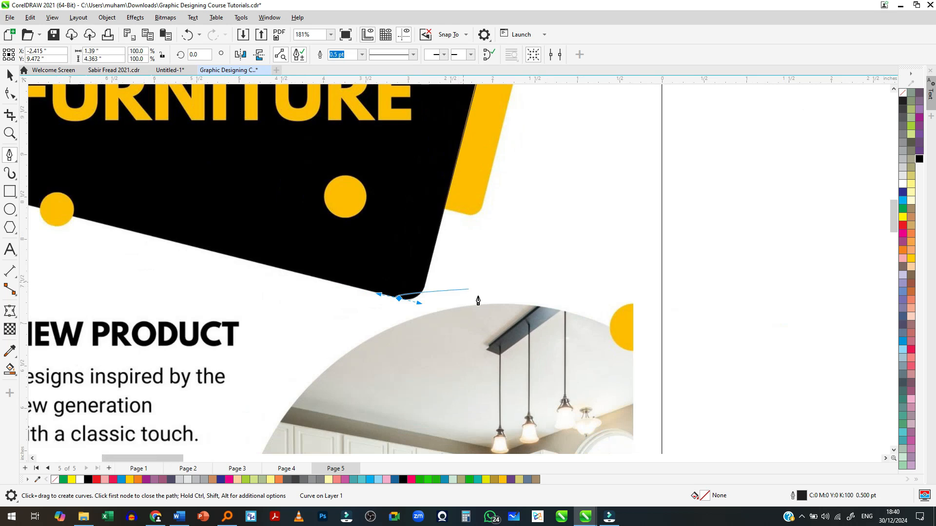
scroll(457, 287, "down", 2)
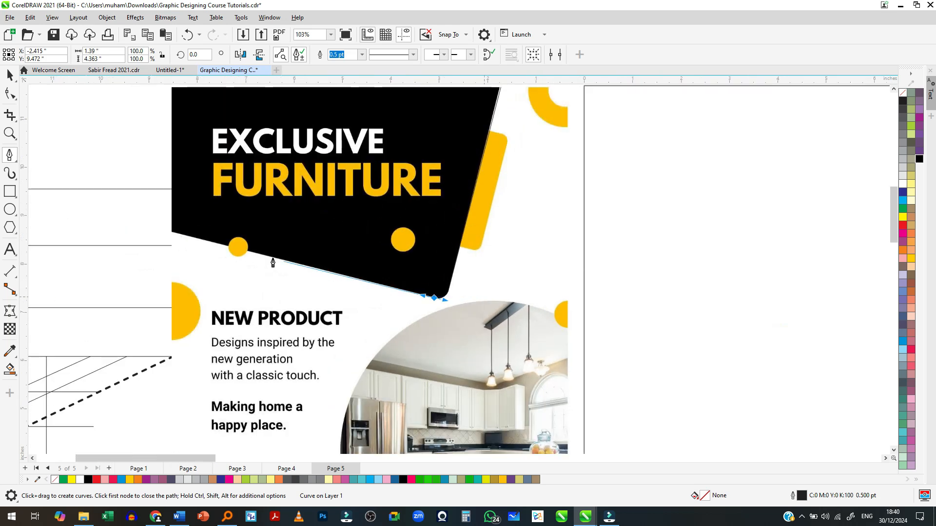
left_click(172, 233)
scroll(175, 234, "down", 1)
scroll(178, 200, "up", 1)
scroll(177, 200, "up", 2)
left_click(168, 156)
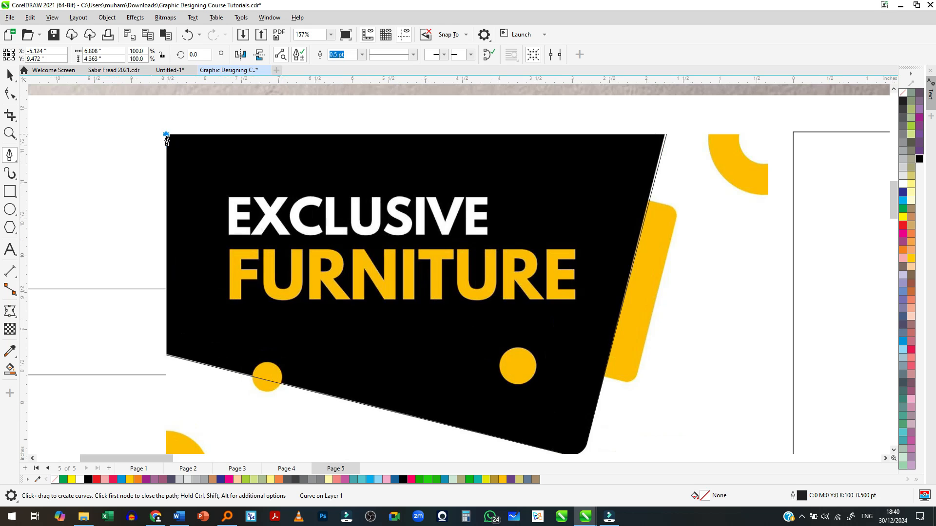
left_click(666, 135)
- Move the traced header outline from the poster to the upper-left corner of the blank page
scroll(275, 219, "down", 3)
scroll(275, 219, "down", 2)
key("space")
left_click_drag(284, 229, 464, 228)
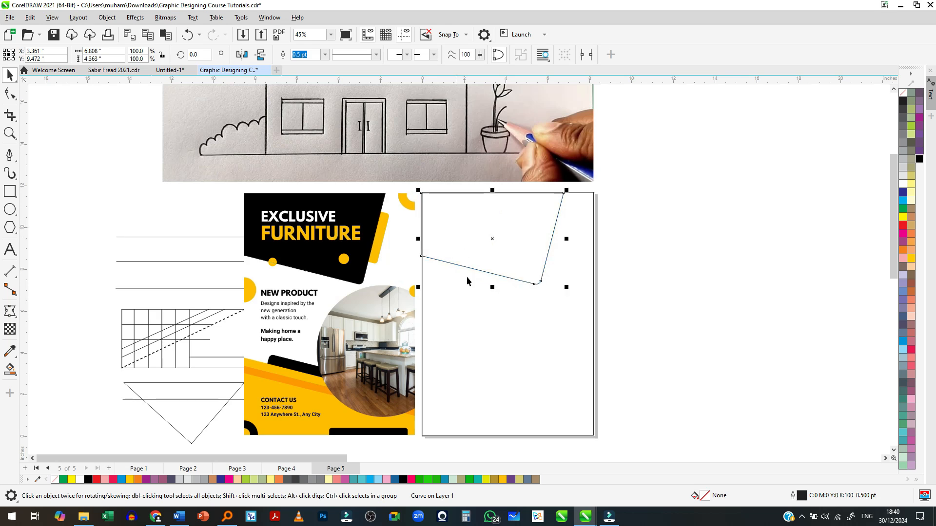
- Align the header outline's upper-left corner exactly with the corner of the page-sized rectangle
left_click(474, 188, "shift")
scroll(428, 195, "up", 7)
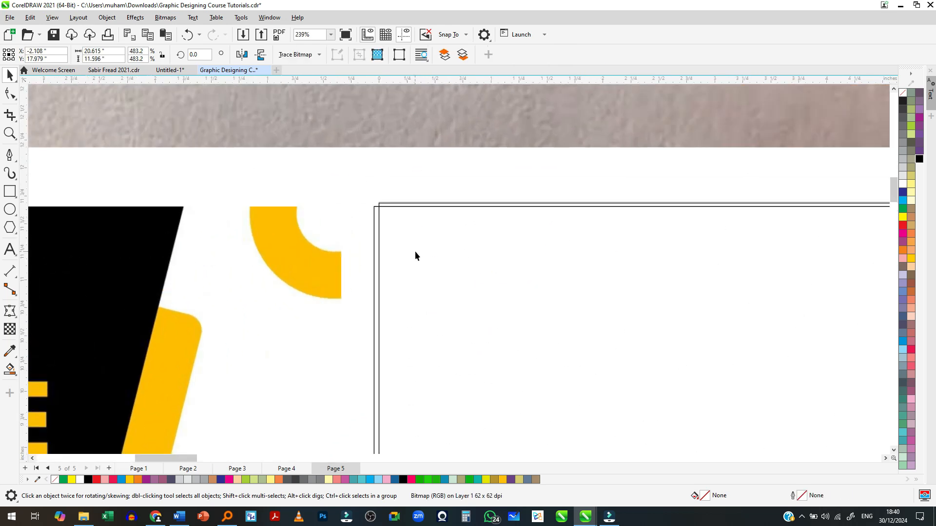
left_click(404, 206)
scroll(404, 207, "up", 8)
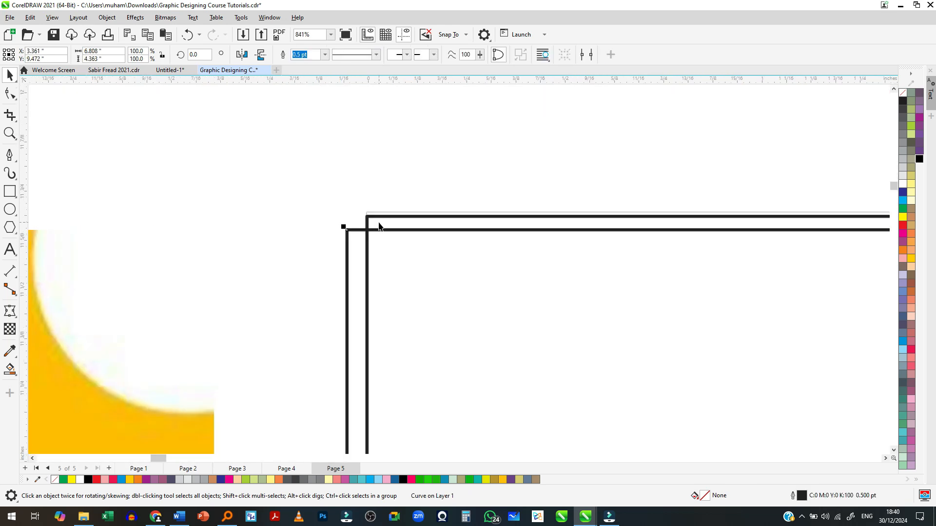
left_click_drag(414, 296, 443, 276)
scroll(324, 195, "down", 9)
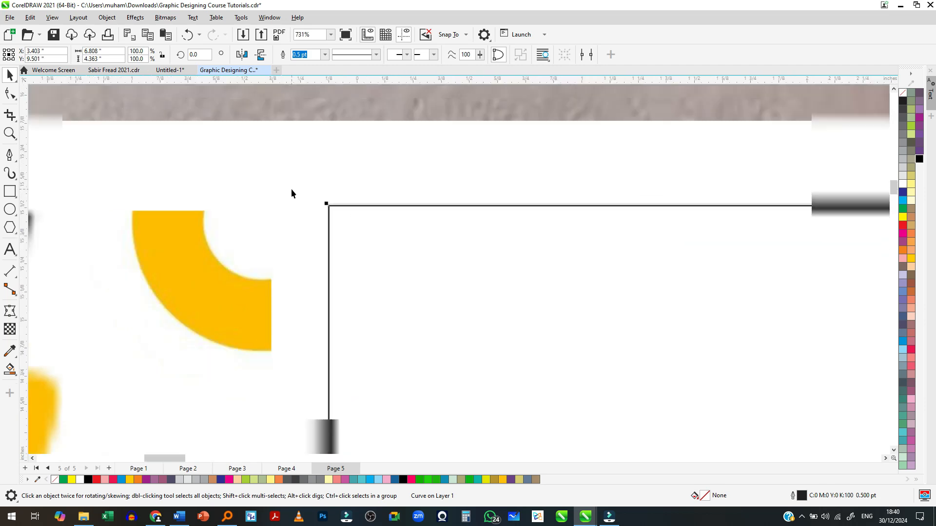
- Move the header outline down and right, away from the page corner, keeping it inside the page rectangle
scroll(298, 196, "down", 5)
left_click_drag(358, 263, 396, 313)
scroll(643, 334, "down", 2)
scroll(459, 293, "up", 2)
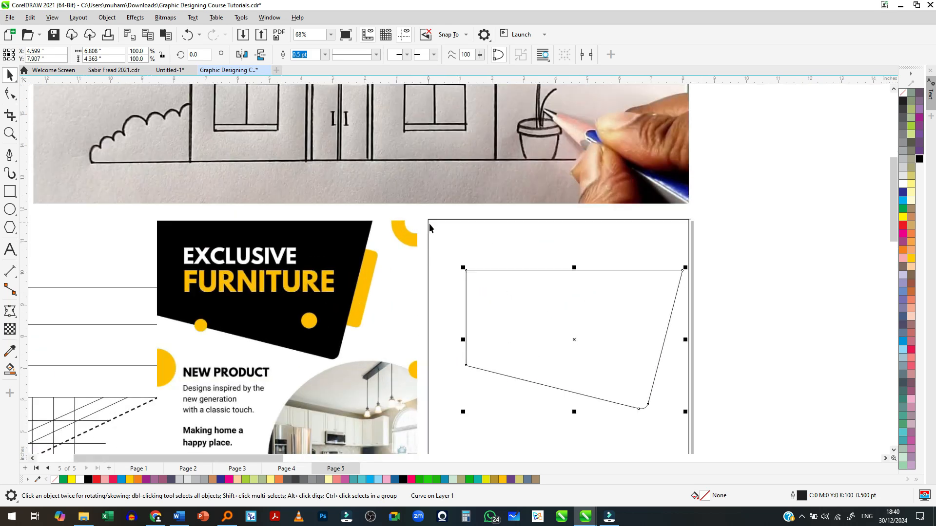
scroll(466, 256, "up", 2)
scroll(472, 239, "down", 3)
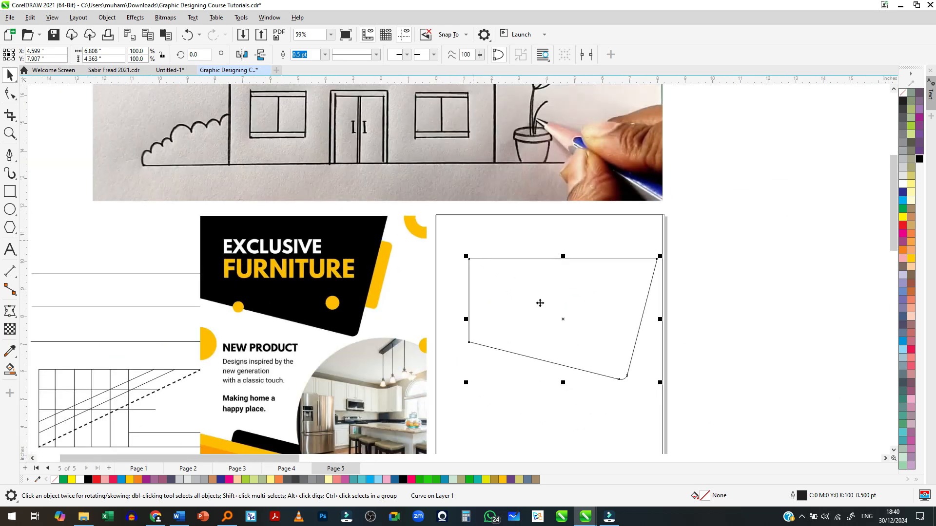
key("space")
key("space")
scroll(580, 320, "up", 3)
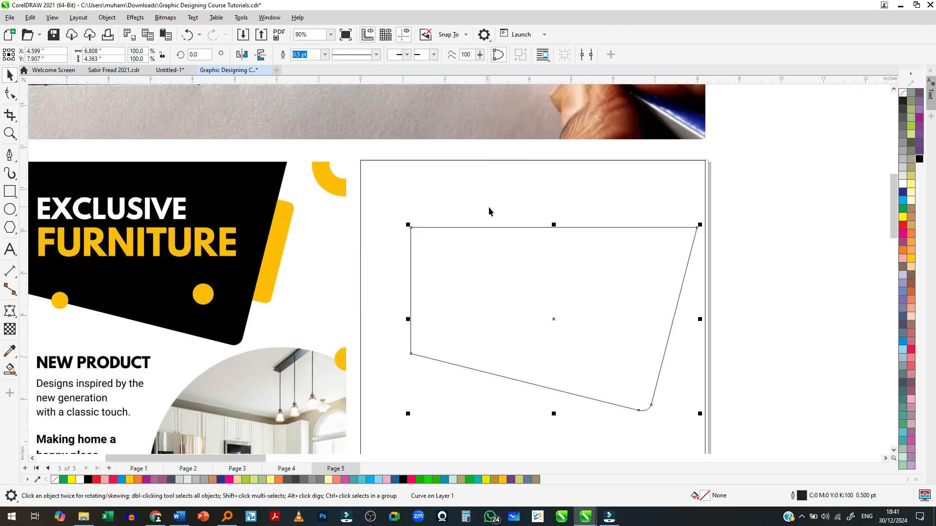
- Align the header outline's top and left edges with the page-sized rectangle's top and left edges
scroll(459, 218, "up", 2)
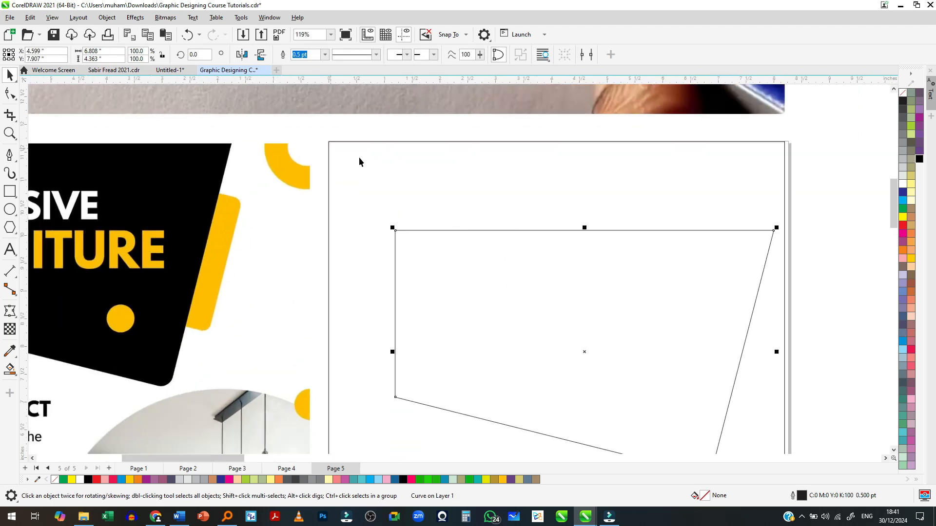
left_click(389, 168, "shift")
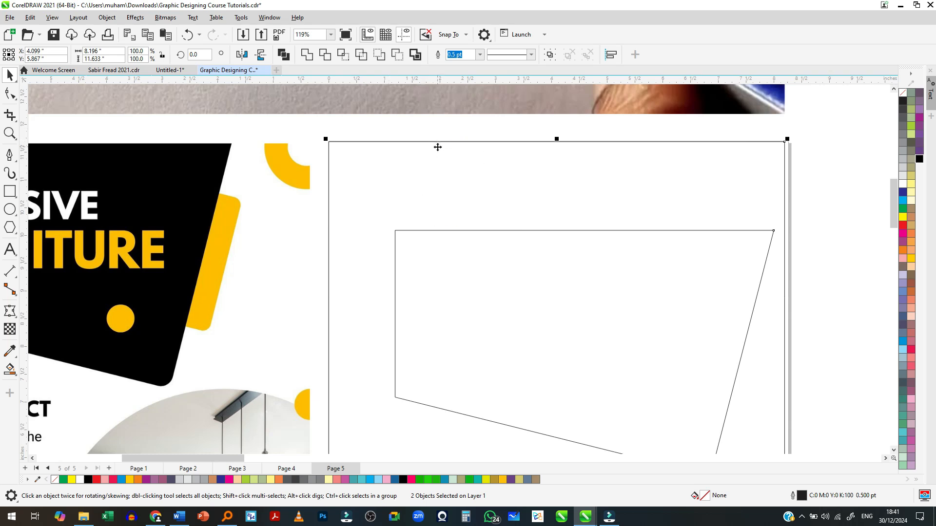
key("t")
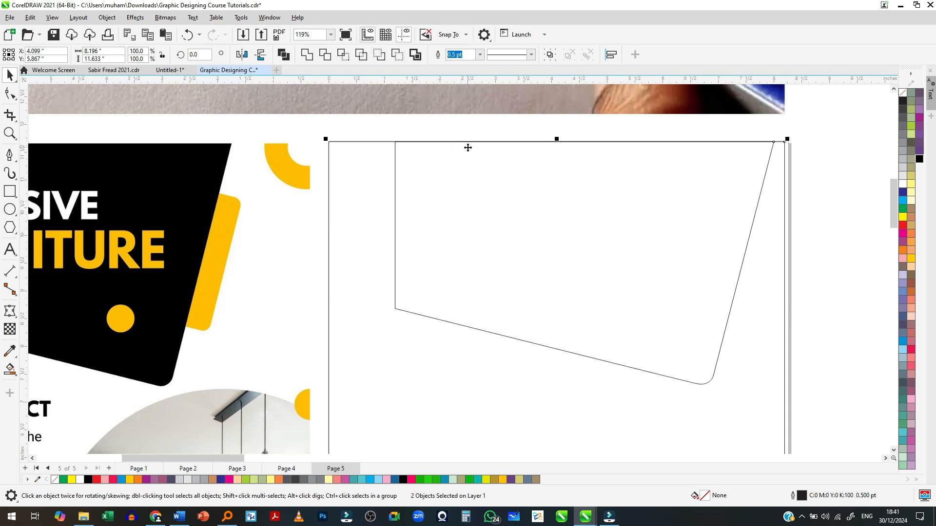
key("l")
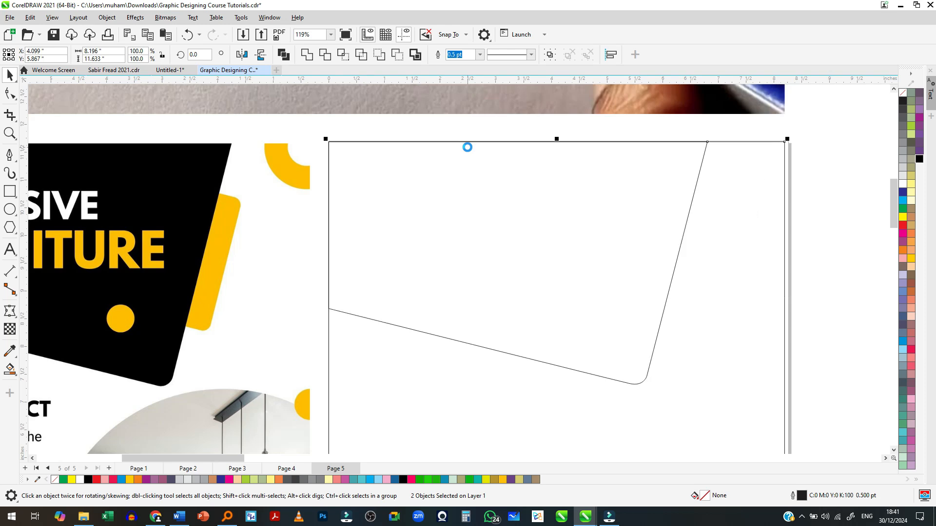
scroll(466, 151, "down", 3)
left_click(713, 203)
- Fill the header outline on the blank page with solid black
left_click(389, 177)
scroll(388, 178, "up", 2)
scroll(556, 215, "down", 3)
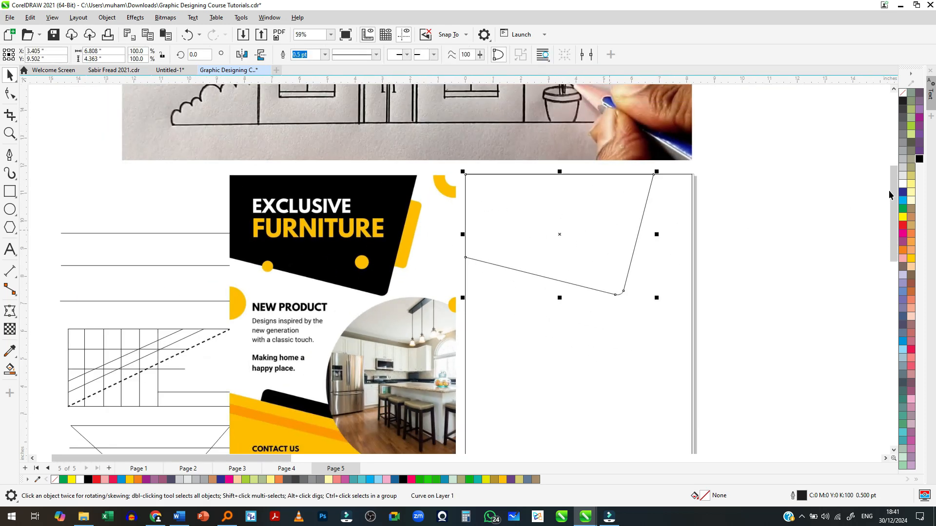
left_click(919, 159)
left_click(710, 221)
left_click(588, 225)
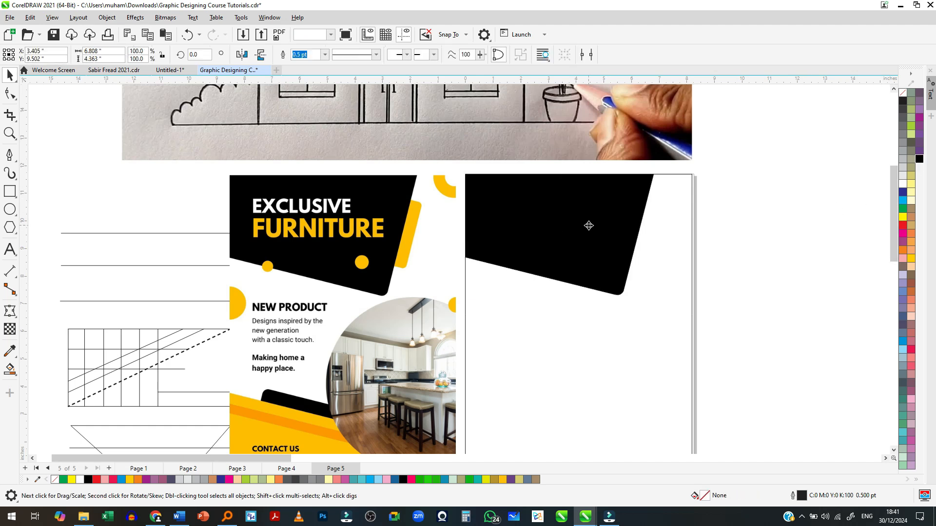
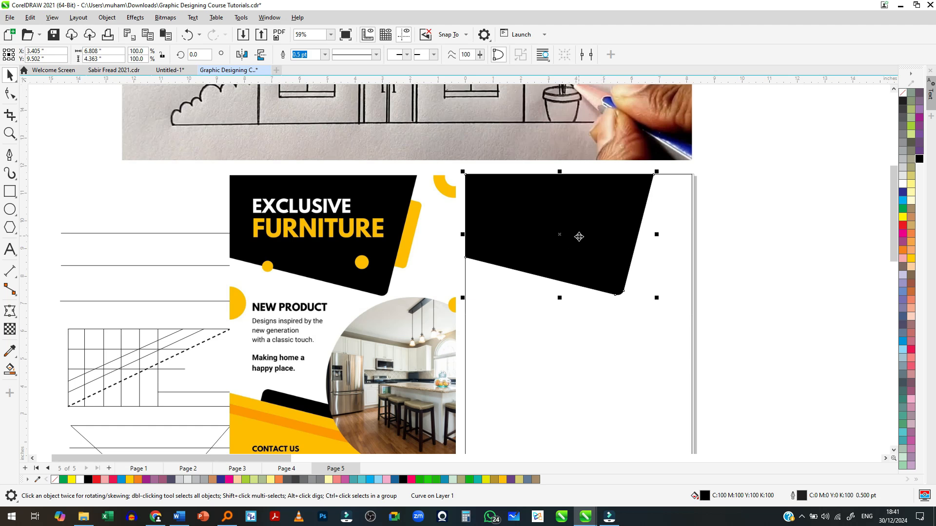
- Move the black header shape off the page into the empty area beside it, and draw a rectangle about 7.23 by 4.07 inches on the page
left_click(817, 176)
left_click(576, 229)
left_click_drag(532, 229, 809, 262)
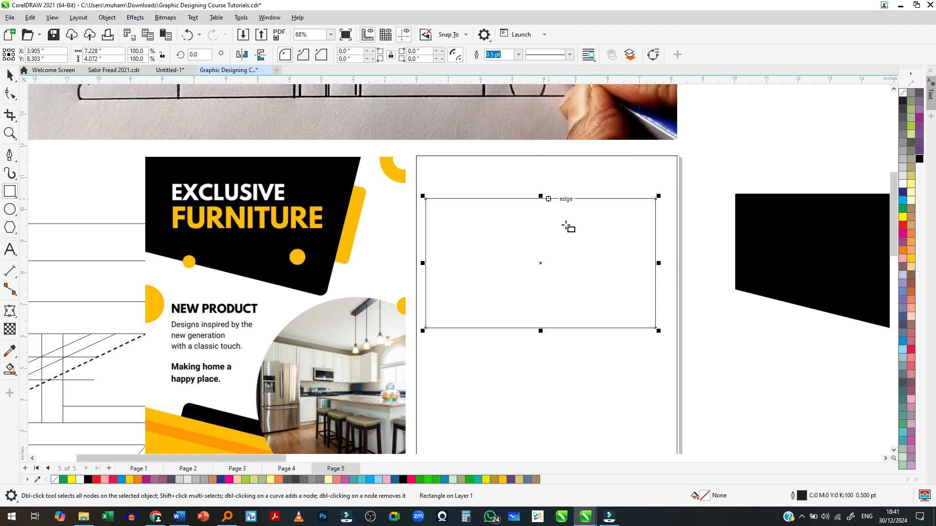
- Round all corners of the new rectangle to about 0.44 inches and shift it toward the page's upper-left corner
left_click(10, 93)
left_click_drag(660, 328, 642, 328)
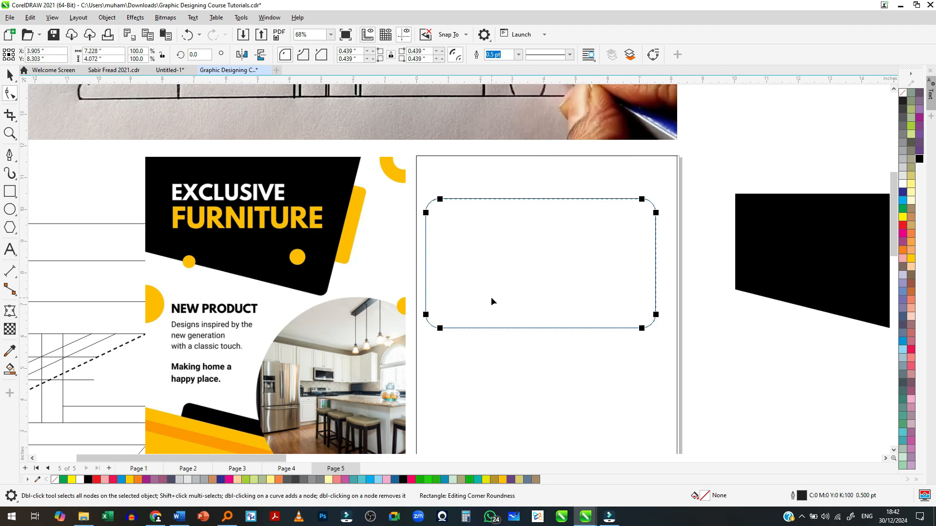
key("space")
left_click_drag(521, 268, 508, 247)
- Rotate the rounded rectangle to about 344°, scale it to 115%, reduce its corner radius to 0.28 inches and place it across the page's top and left edges
left_click(508, 247)
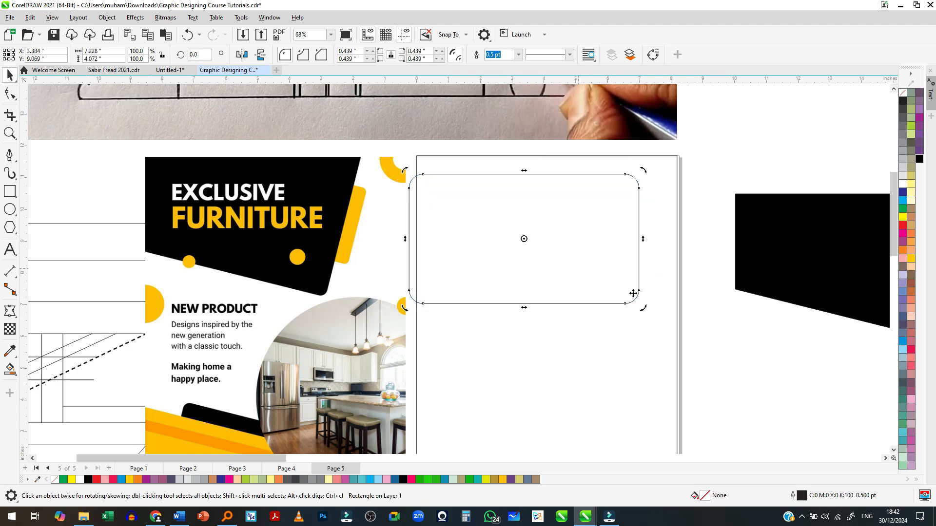
left_click_drag(647, 311, 563, 252)
left_click_drag(606, 275, 565, 255)
left_click(7, 93)
key("space")
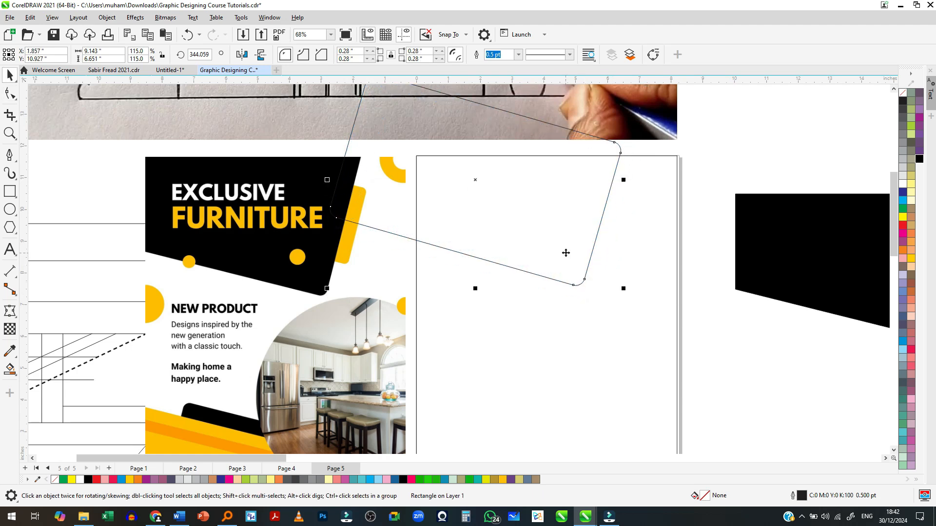
- Crop the tilted rectangle to the part lying inside the page's top and left edges
scroll(565, 253, "down", 4)
scroll(575, 224, "up", 3)
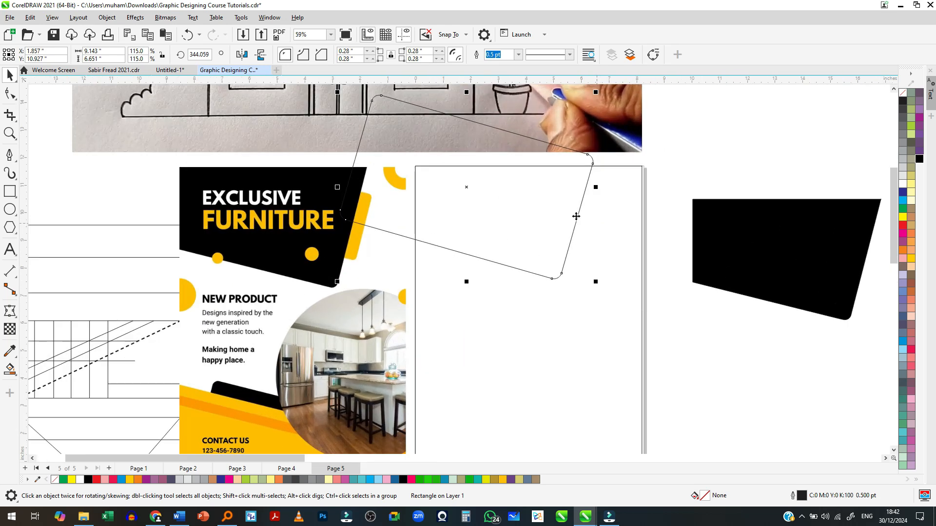
scroll(576, 216, "up", 1)
left_click(531, 174)
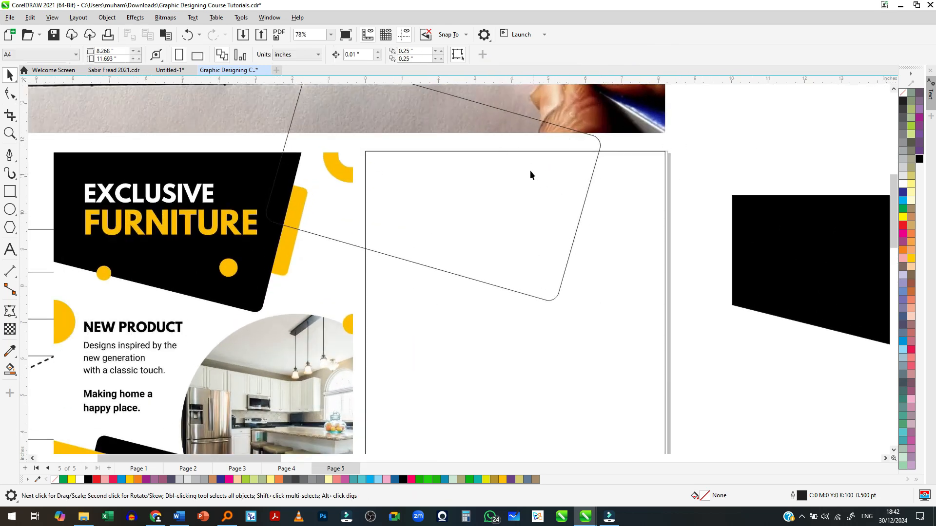
left_click(518, 141)
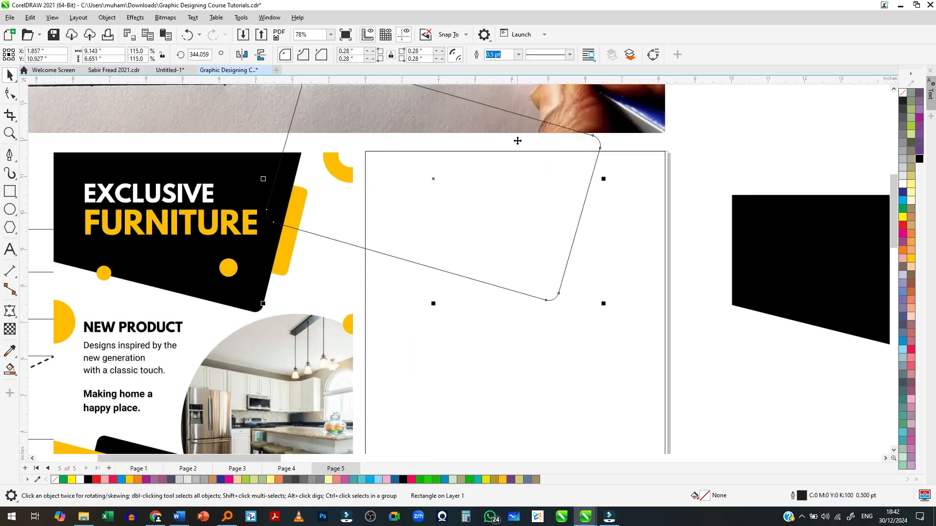
left_click(10, 115)
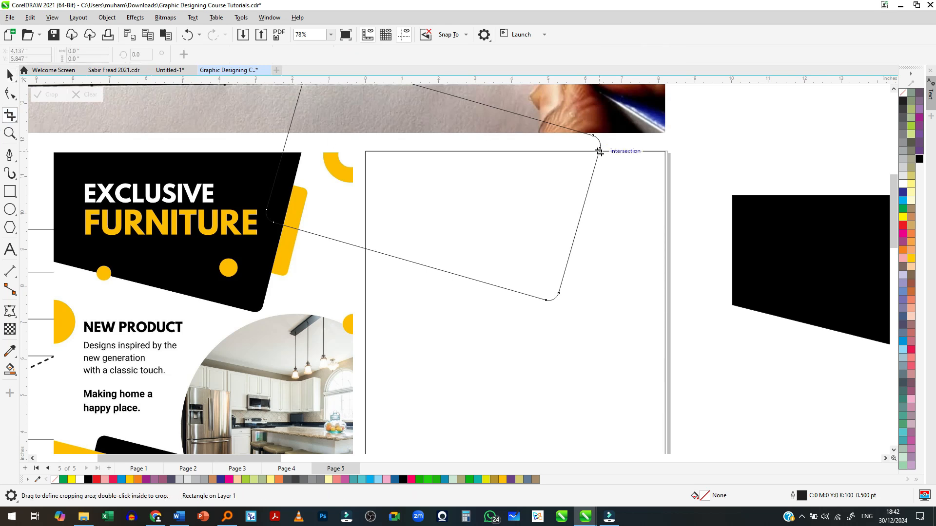
left_click_drag(602, 152, 364, 316)
double_click(441, 222)
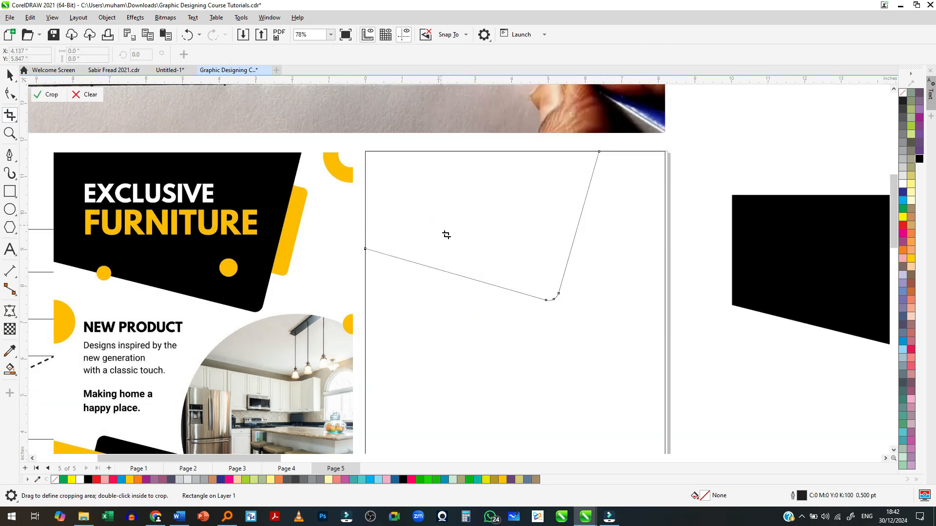
- Undo the crop of the tilted rectangle
scroll(449, 240, "down", 2)
left_click(641, 353)
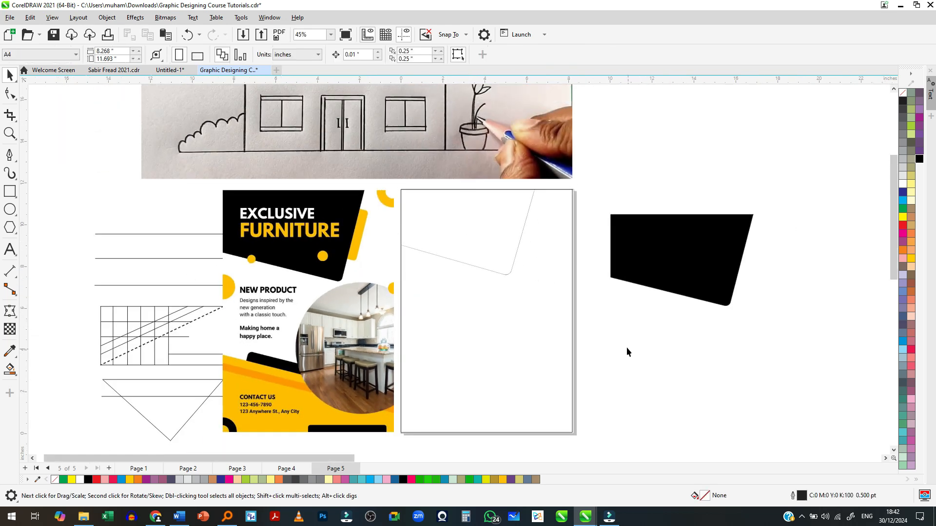
scroll(531, 318, "up", 2)
left_click(412, 168)
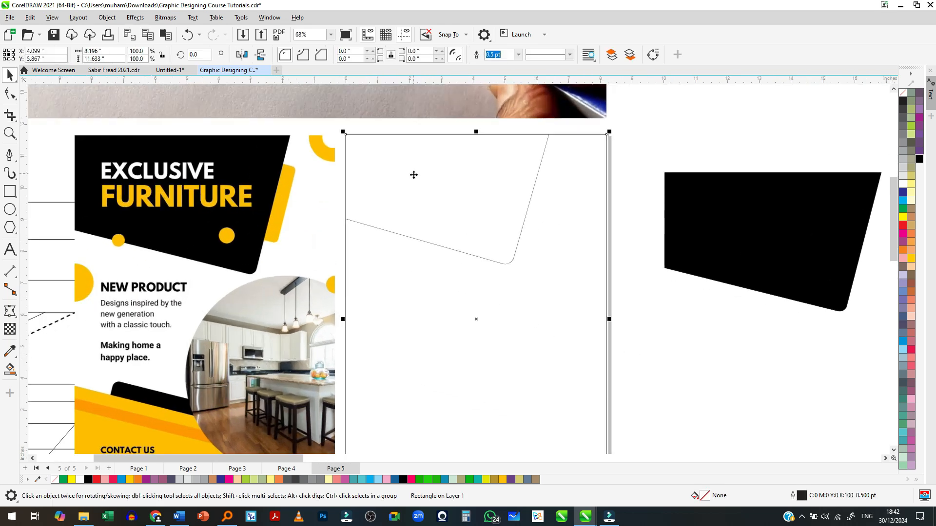
key("ctrl+z")
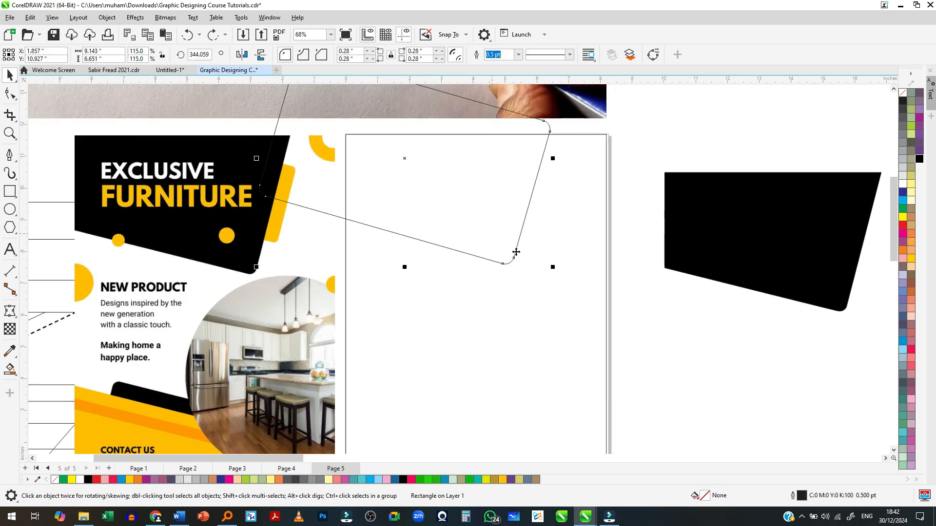
- Select the tilted rectangle together with the page-sized rectangle and create a shape from their overlap with Intersect
key("Escape")
scroll(504, 246, "down", 2)
scroll(505, 248, "up", 1)
left_click(536, 236)
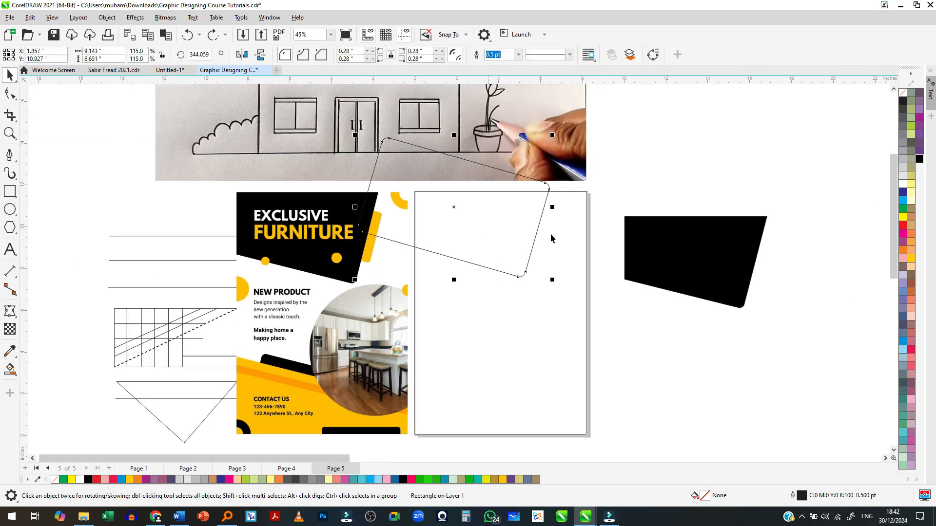
left_click(561, 233, "shift")
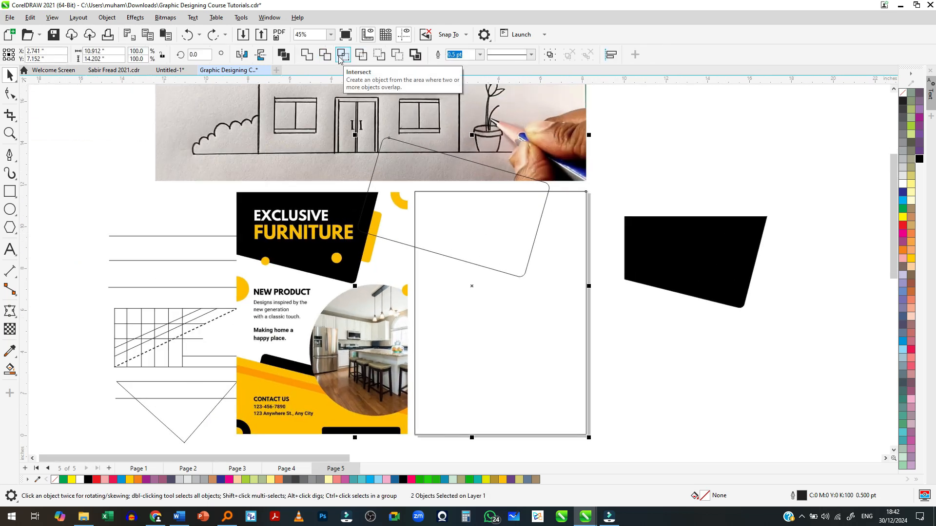
scroll(480, 233, "up", 5)
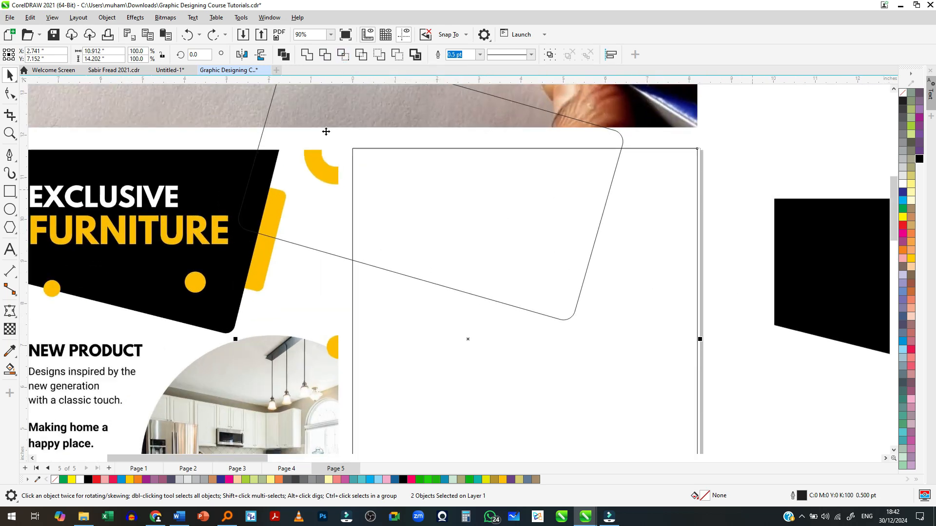
left_click(342, 55)
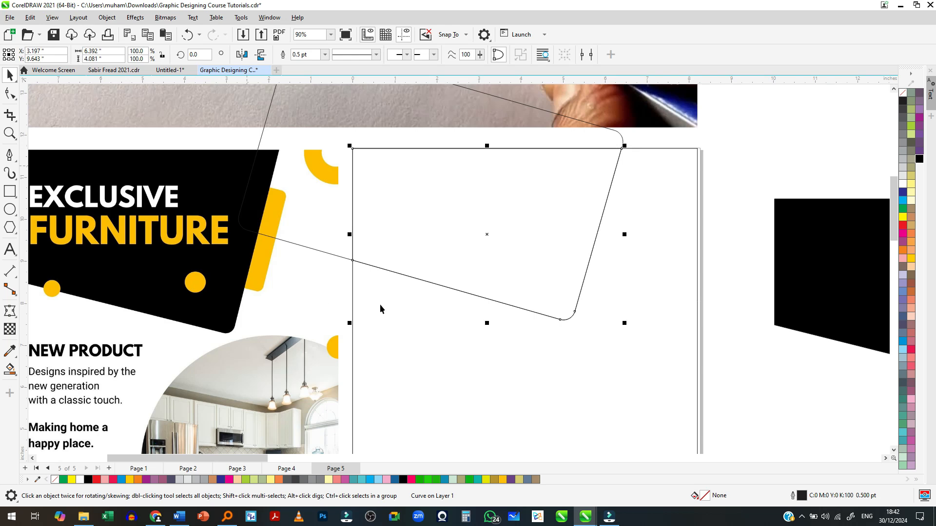
- Move the original tilted rectangle away over the poster reference and select the intersected shape on the page
left_click(740, 166)
left_click(557, 140)
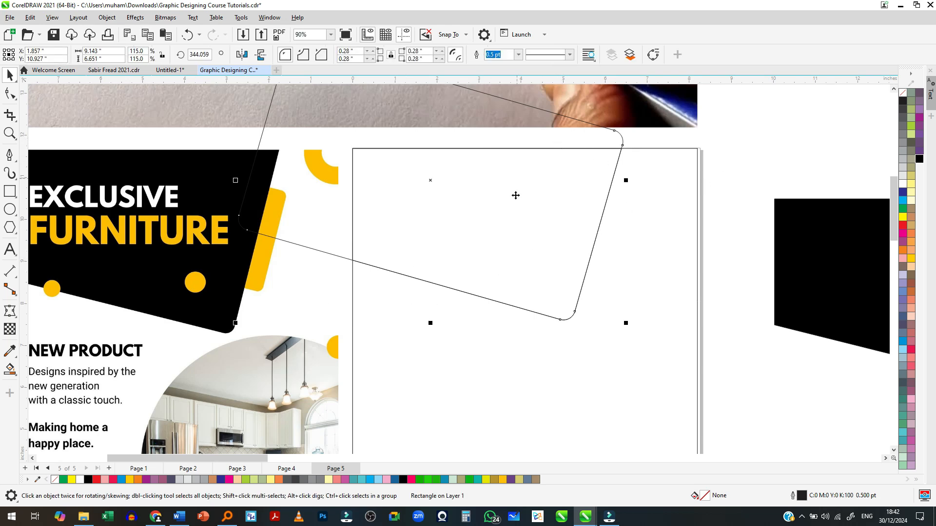
scroll(516, 195, "down", 3)
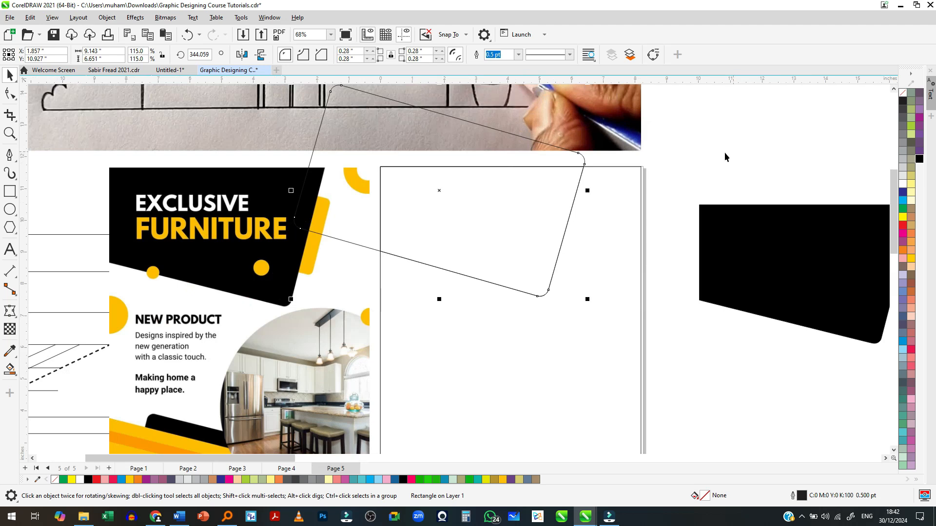
left_click_drag(583, 154, 329, 167)
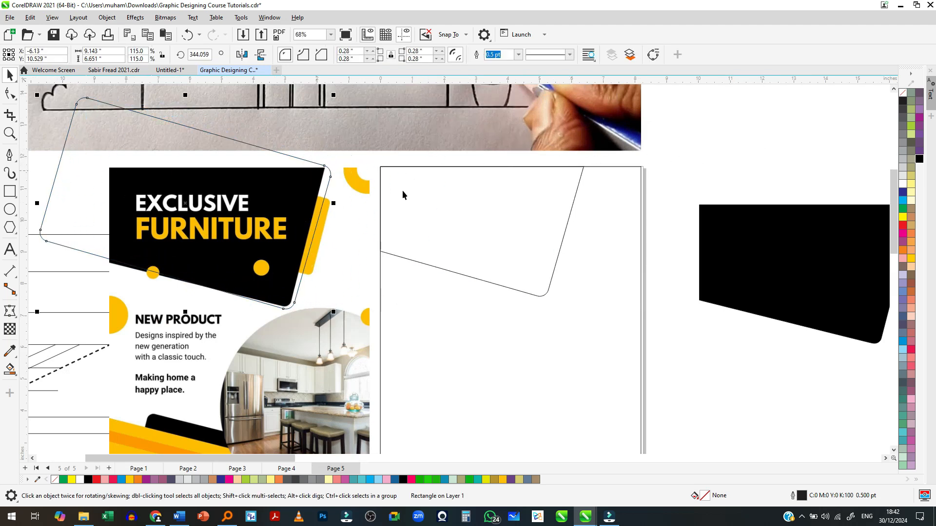
left_click(385, 186)
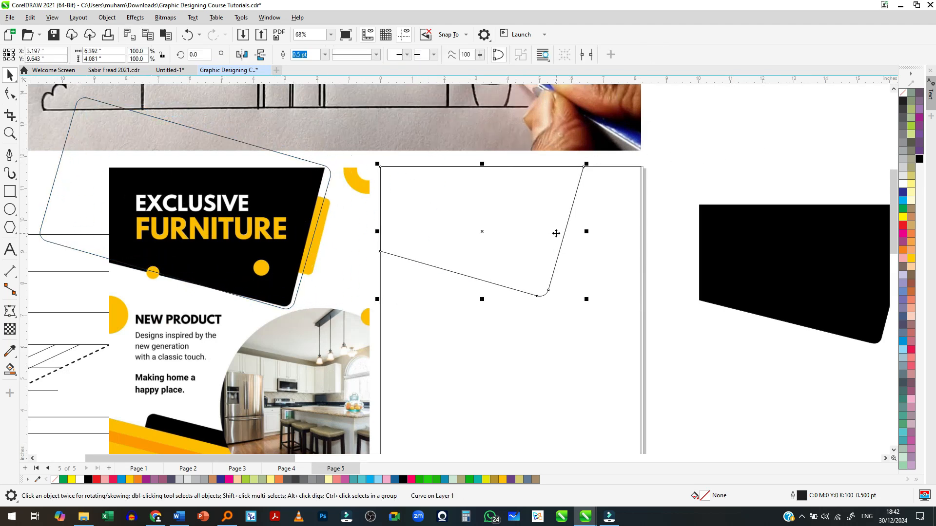
- Undo the move and the intersection, and delete the tilted rectangle
scroll(556, 233, "down", 3)
key("ctrl+z")
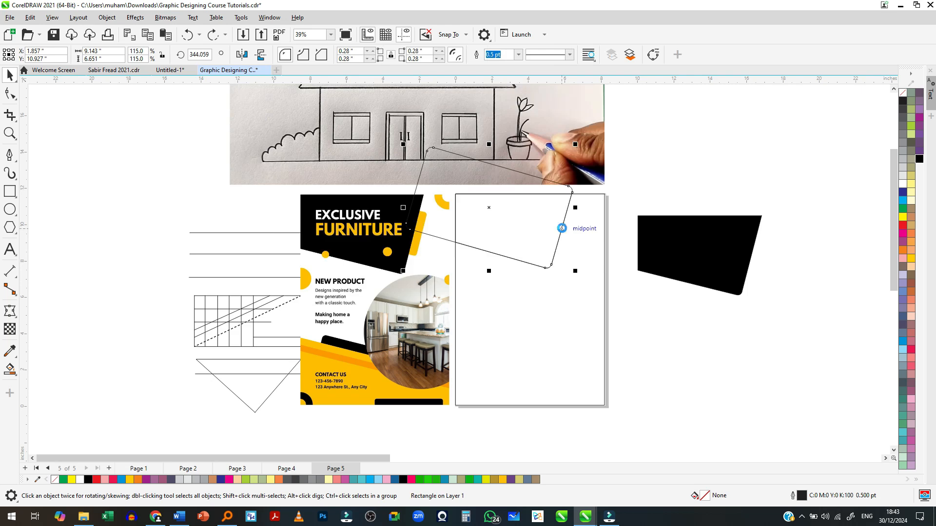
key("ctrl+z")
key("ctrl+z")
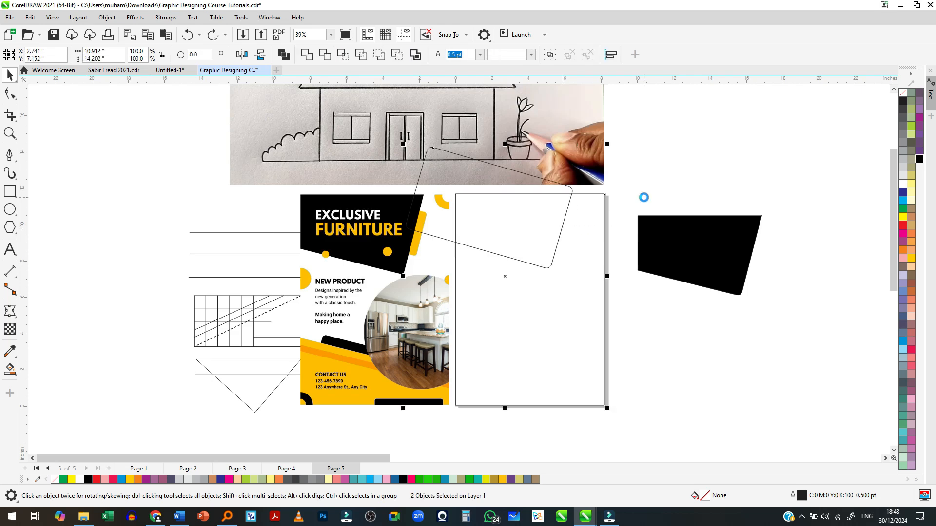
key("ctrl+z")
left_click_drag(572, 207, 820, 387)
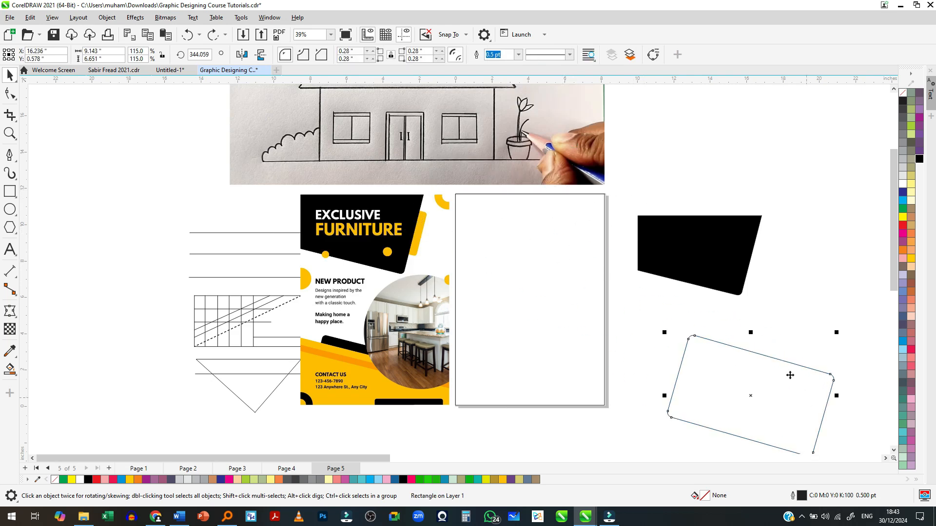
key("Delete")
- Center the black header shape horizontally and vertically on the page-sized rectangle
left_click(732, 270)
left_click(484, 266, "shift")
key("c")
key("e")
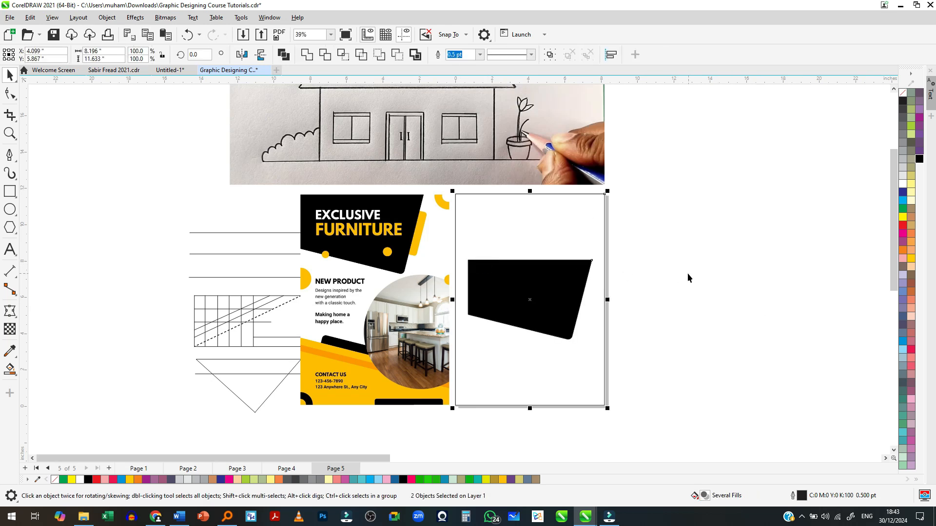
- Align the black header shape's top and left edges with those of the page-sized rectangle
left_click(678, 291)
left_click(570, 294)
left_click(536, 228, "shift")
key("t")
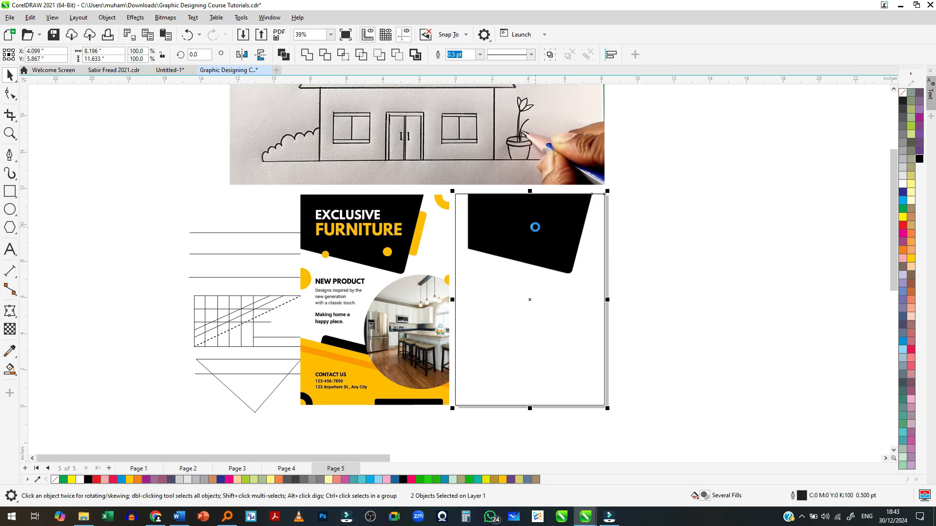
left_click(752, 278)
- Draw a narrow upright rectangle about 0.59 by 2.16 inches on the page beside the header shape's slanted edge
scroll(553, 251, "up", 4)
scroll(341, 223, "down", 1)
scroll(340, 182, "up", 2)
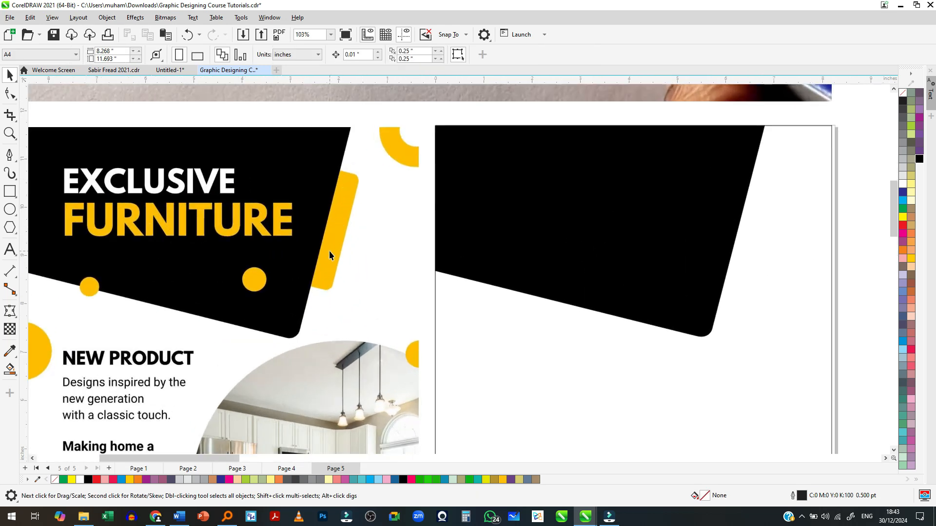
left_click(10, 191)
left_click_drag(705, 162, 815, 317)
scroll(734, 247, "up", 1)
key("space")
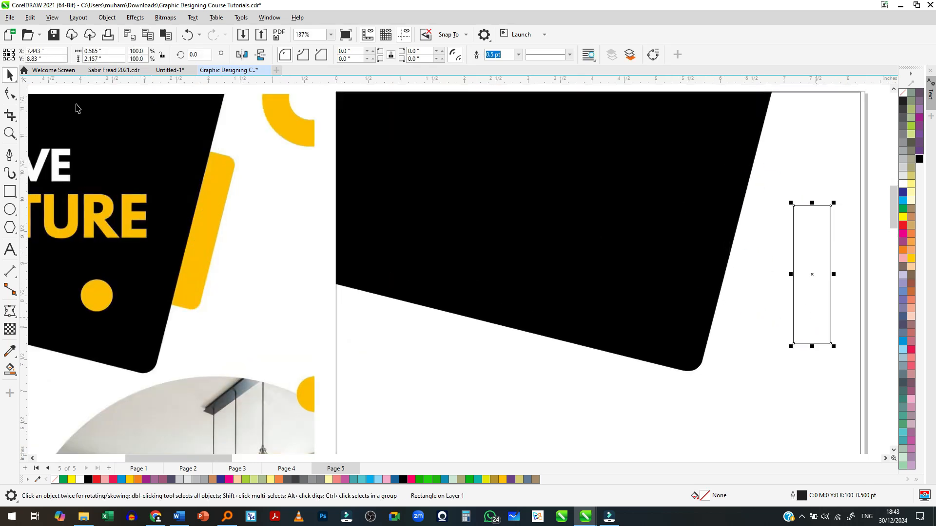
- Round the narrow rectangle's corners to about 0.09 inches and fill it with the yellow C:0 M:20 Y:100 K:0
left_click(12, 94)
left_click_drag(831, 206, 830, 212)
scroll(835, 213, "up", 2)
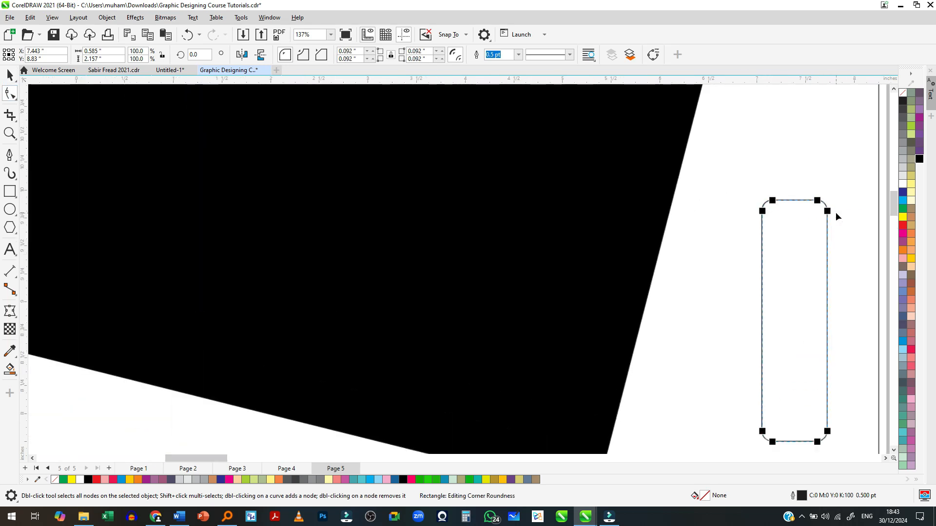
scroll(834, 213, "down", 2)
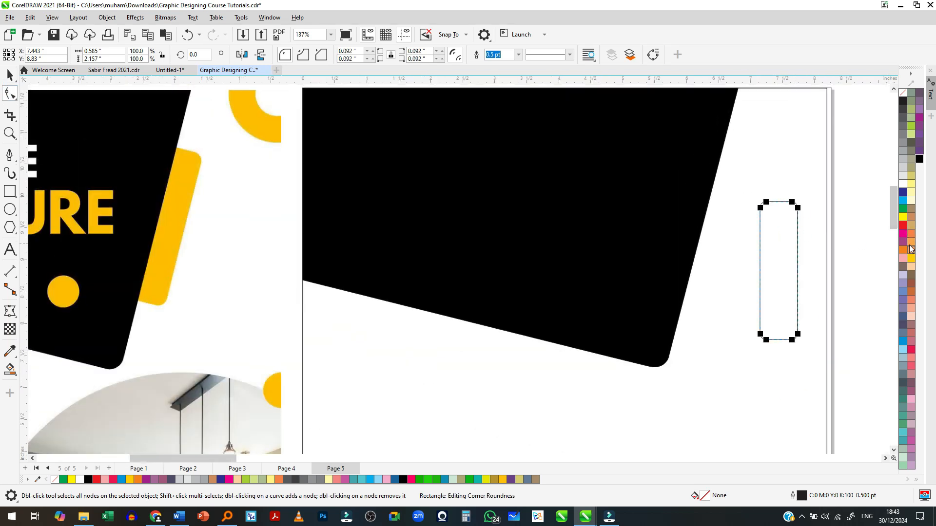
left_click(911, 258)
- Move the yellow bar up and in against the upper part of the header shape's slanted edge
scroll(698, 256, "down", 2)
key("space")
left_click_drag(755, 256, 752, 208)
scroll(715, 206, "up", 3)
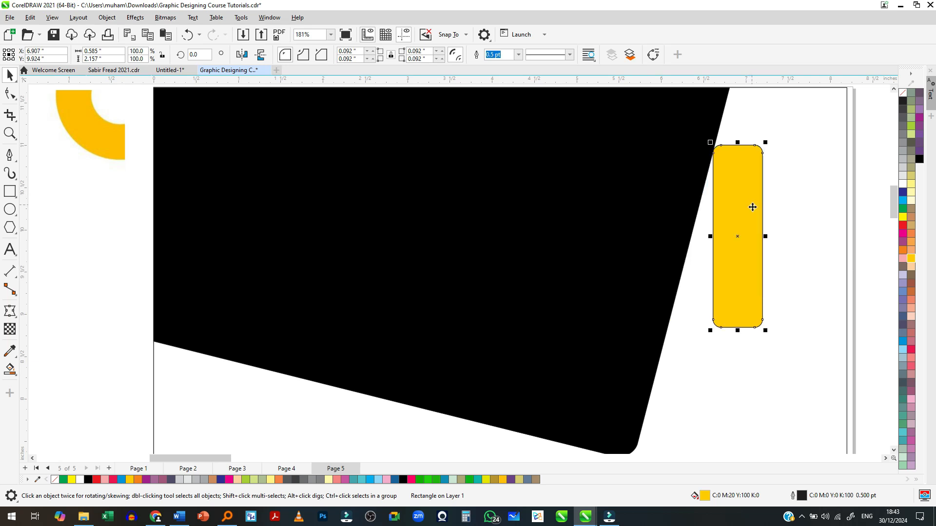
- Rotate the yellow bar to about 345.8° so it runs parallel to the header's slanted edge, and place it against that edge
left_click(743, 249)
left_click_drag(721, 186, 715, 148)
left_click_drag(764, 338, 717, 355)
key("F10")
scroll(687, 316, "down", 2)
key("space")
scroll(700, 299, "up", 1)
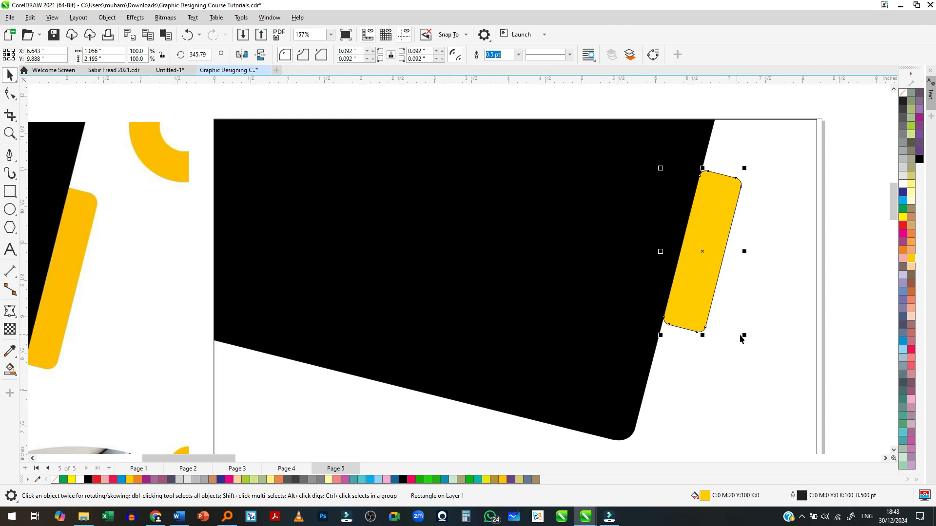
- Enlarge the yellow bar to about 108% and move it down so it overlaps the header's slanted edge
left_click_drag(743, 338, 752, 349)
scroll(706, 311, "down", 2)
scroll(706, 310, "up", 2)
left_click_drag(706, 311, 685, 330)
scroll(705, 297, "down", 2)
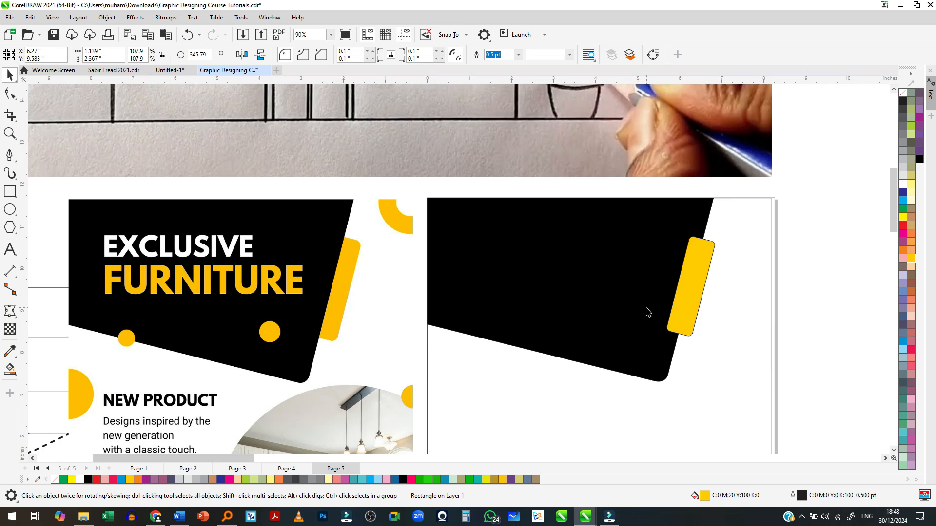
- Nudge the yellow bar slightly outward and send it back one level behind the black header shape
left_click(648, 312)
left_click(854, 307)
left_click(693, 304)
scroll(693, 305, "up", 2)
left_click_drag(685, 299, 689, 304)
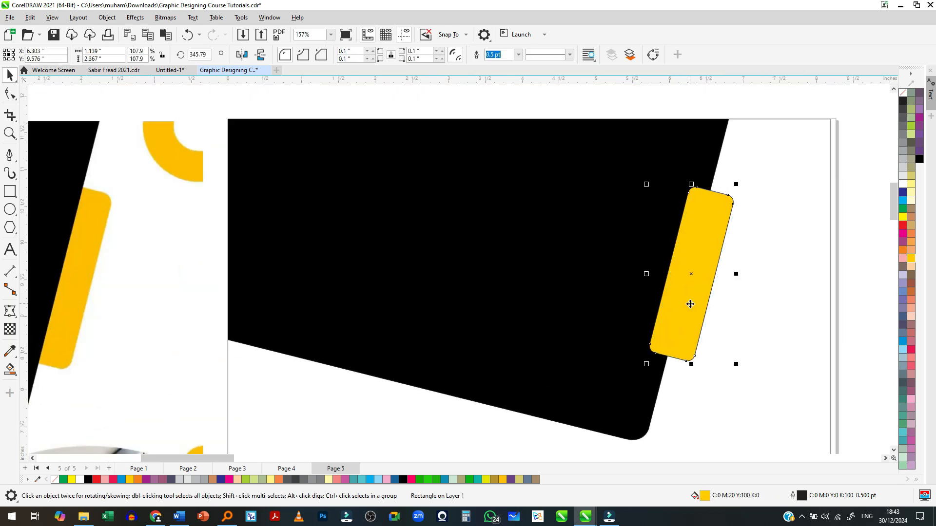
key("ctrl+Page_Down")
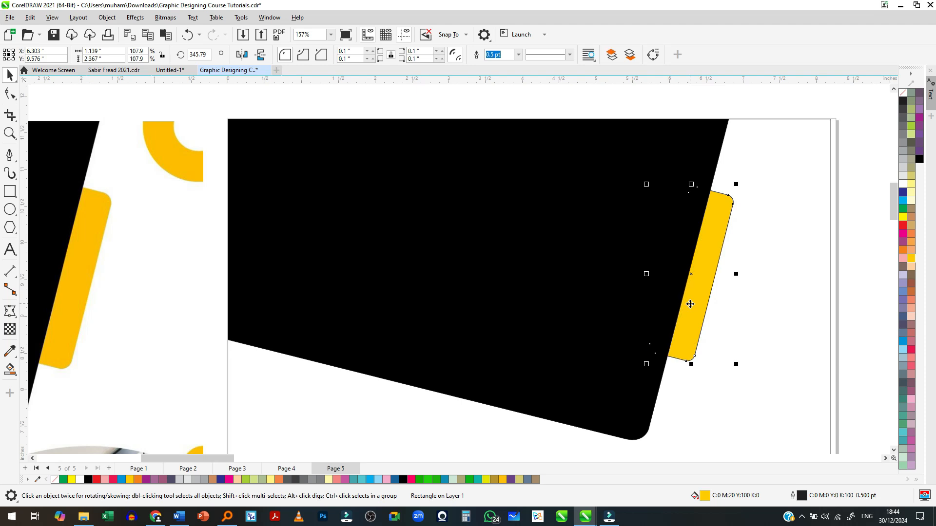
scroll(692, 312, "down", 2)
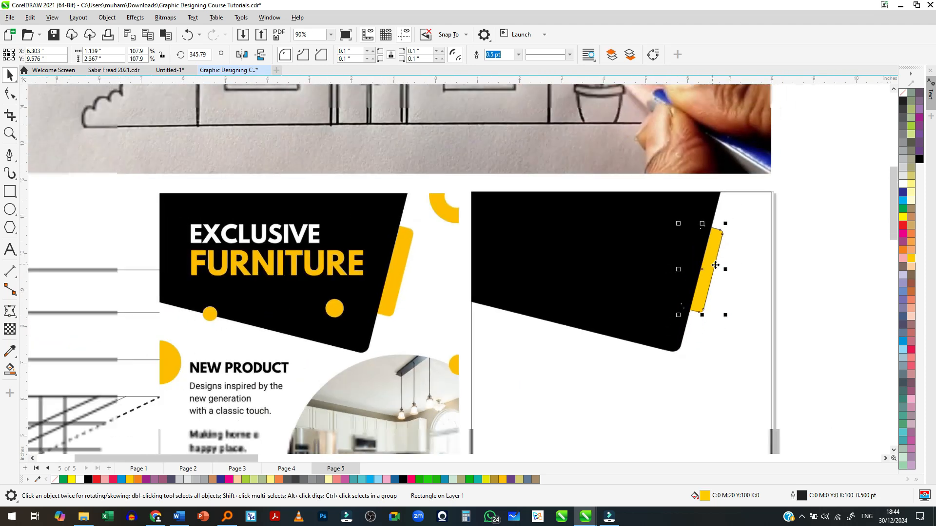
- Remove the outline from the yellow bar beside the black header and deselect it
scroll(720, 274, "up", 2)
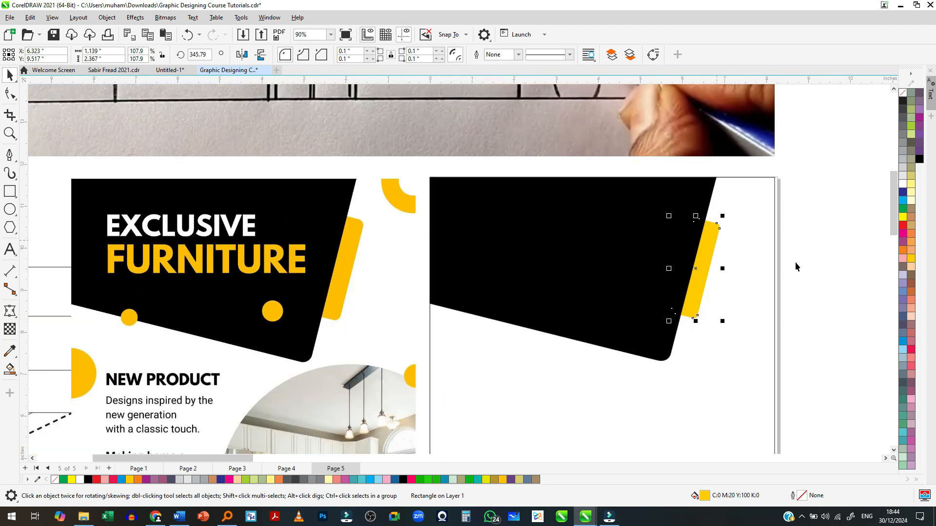
key("Escape")
scroll(706, 229, "down", 1)
scroll(672, 260, "up", 2)
scroll(674, 233, "down", 3)
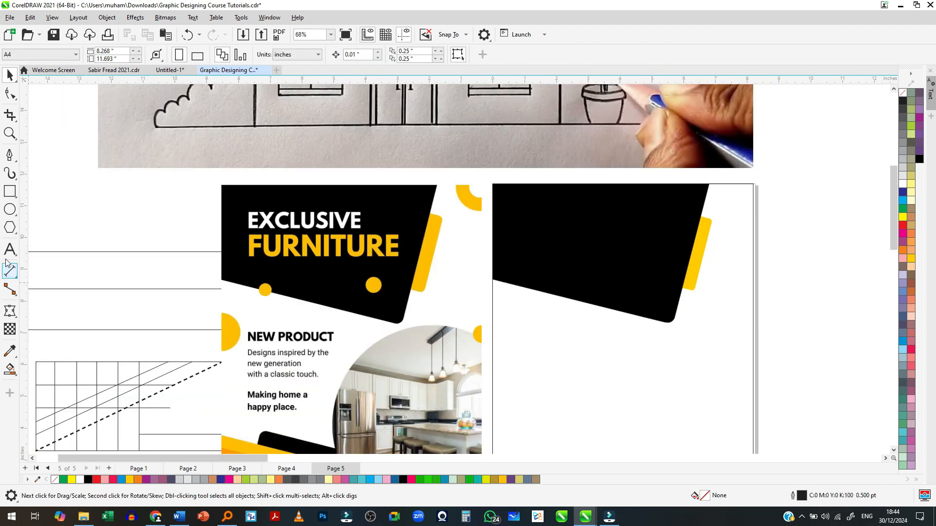
- Draw a circle about 0.46 inches across in the lower part of the black header and fill it yellow
left_click(9, 209)
left_click_drag(634, 274, 652, 293)
key("space")
left_click(911, 258)
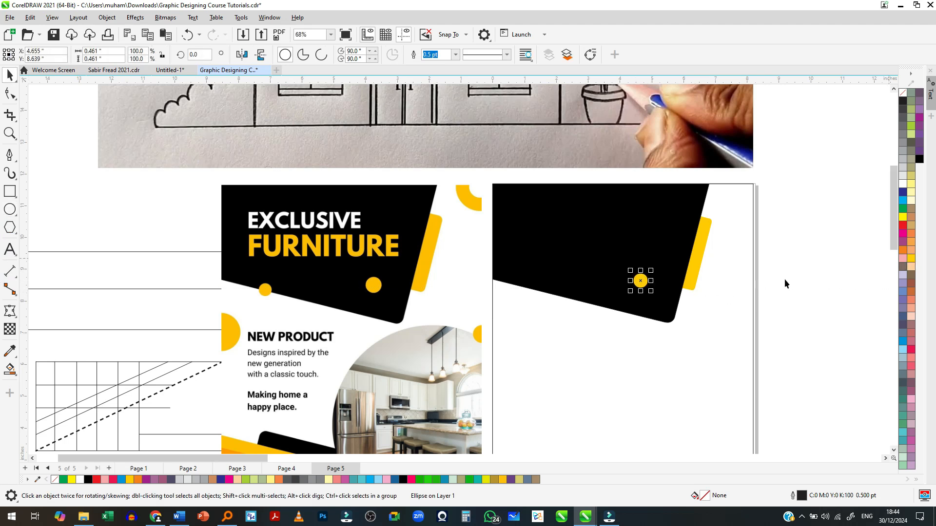
- Place a copy of the yellow circle, reduced to about 82%, on the header's lower slanted edge and remove its outline
scroll(645, 288, "up", 3)
scroll(679, 281, "down", 4)
scroll(657, 284, "up", 3)
left_click_drag(654, 275, 541, 304)
scroll(535, 293, "up", 2)
right_click(903, 99)
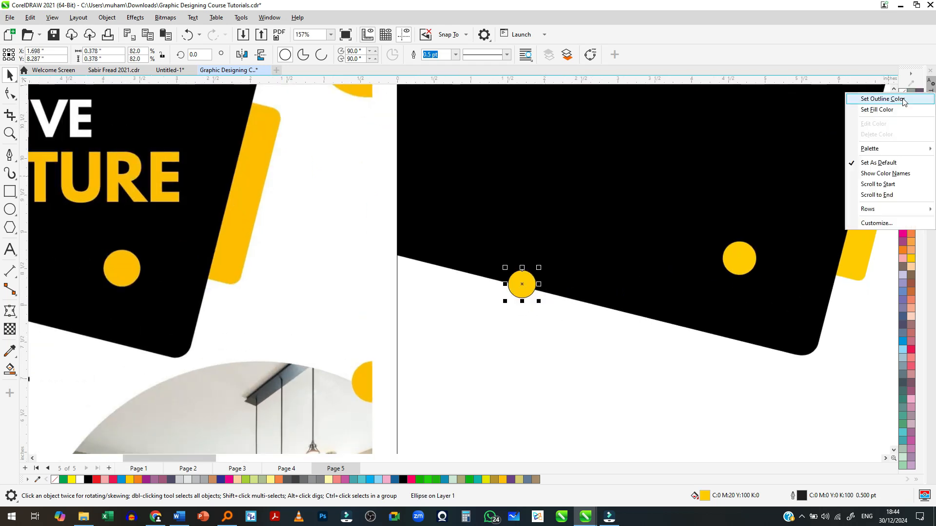
left_click(903, 99)
scroll(490, 230, "down", 2)
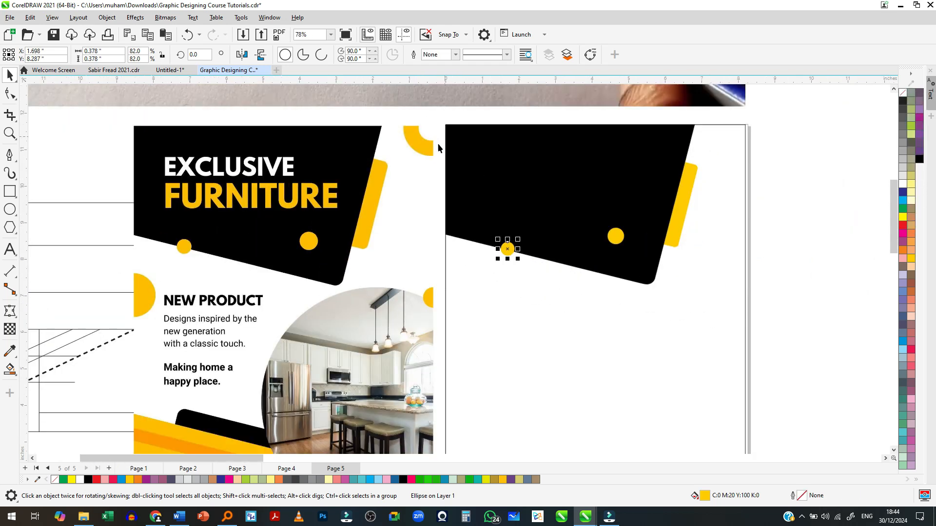
- Draw a circle about 1.75 inches across over the page's upper-right corner
left_click(10, 210)
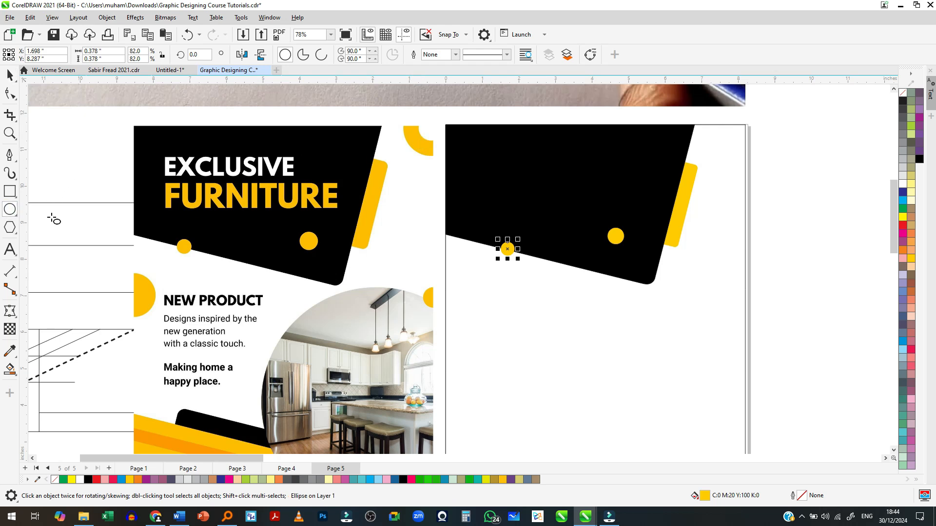
left_click_drag(719, 117, 749, 138)
key("space")
- Add a concentric copy of the corner circle, scaled to about 63%, inside it
scroll(677, 182, "down", 3)
scroll(733, 146, "up", 5)
scroll(734, 146, "up", 2)
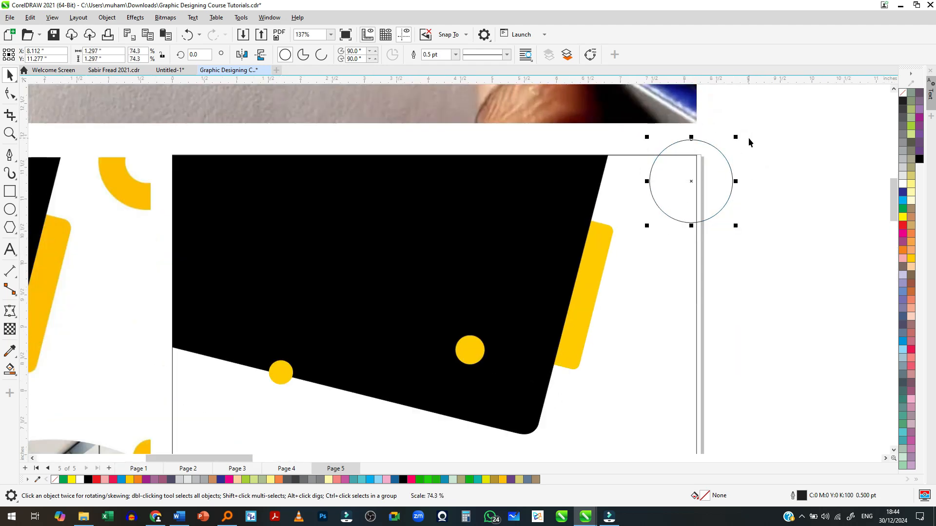
key("ctrl+z")
left_click_drag(750, 124, 748, 151)
scroll(711, 165, "up", 1)
scroll(711, 166, "up", 1)
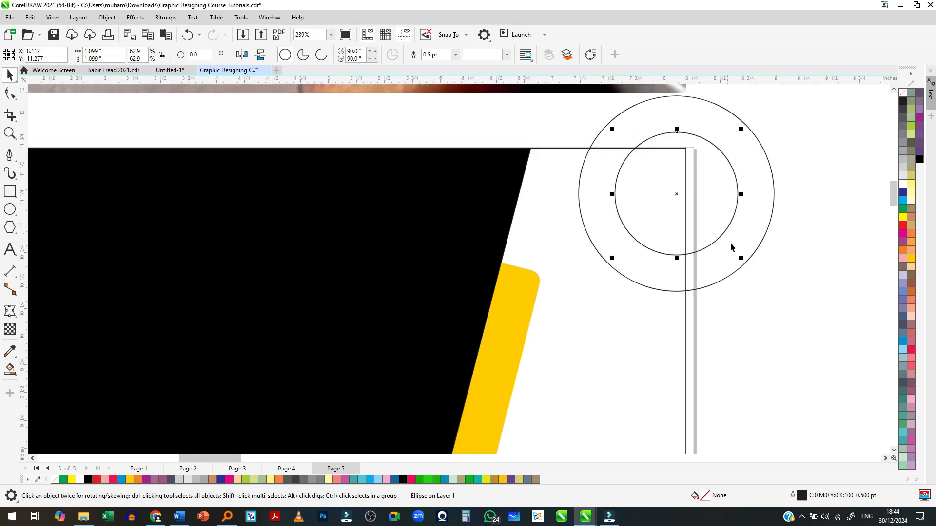
- Fill the outer corner circle yellow and the inner circle white
left_click(731, 271)
left_click(912, 261)
key("Tab")
left_click(903, 184)
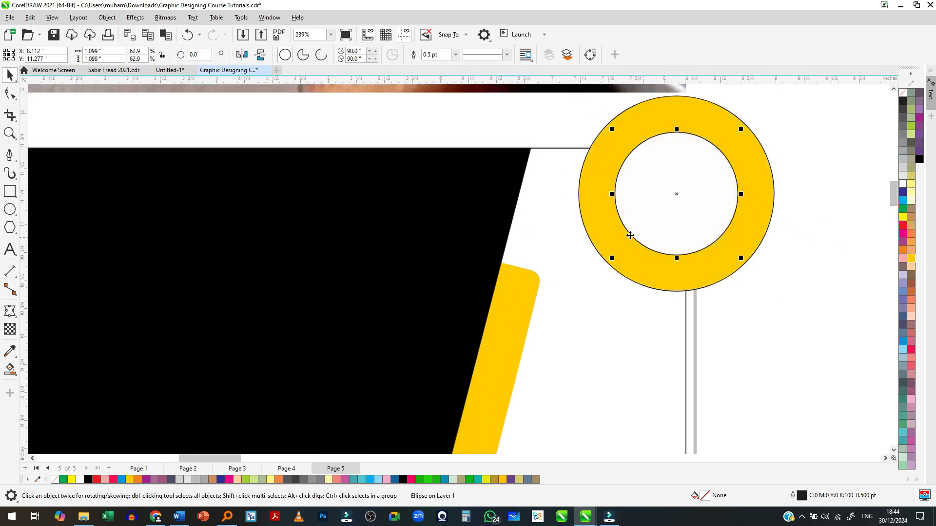
- Shift the two corner circles slightly and cut the inner one out of the outer one to form a ring
scroll(644, 239, "down", 1)
left_click(727, 165)
left_click_drag(750, 123, 578, 299)
left_click_drag(658, 234, 654, 230)
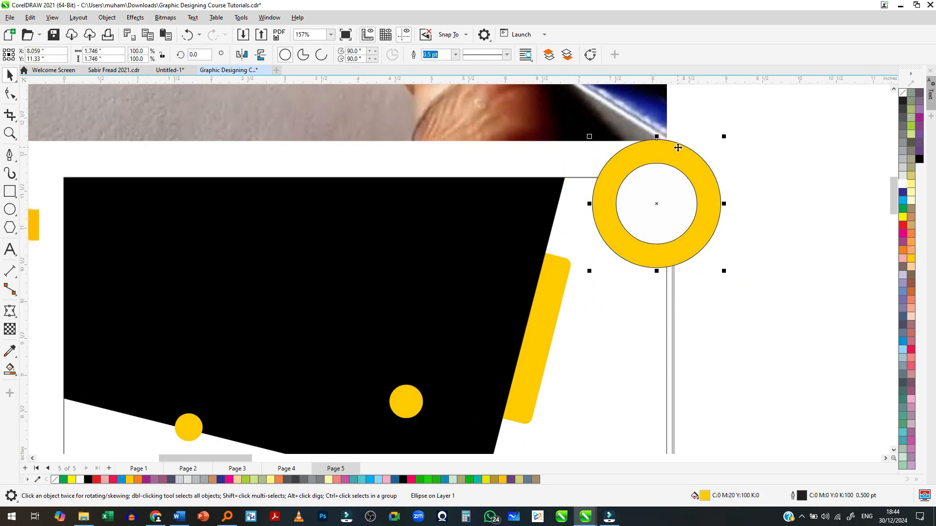
left_click(398, 55)
left_click(763, 289)
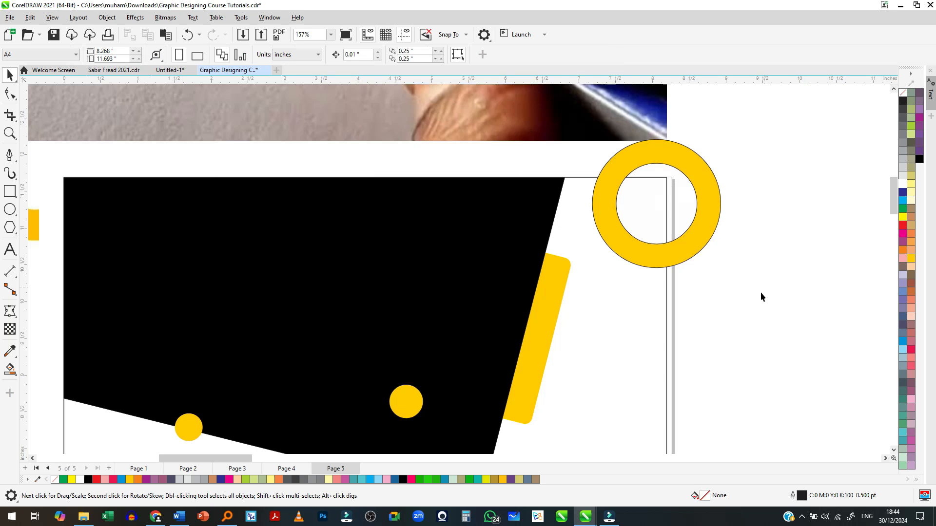
- Remove the yellow ring's outline and move the ring slightly up and inward over the page corner
left_click(700, 228)
right_click(903, 93)
scroll(701, 173, "down", 1)
left_click_drag(707, 182, 704, 176)
scroll(707, 190, "down", 1)
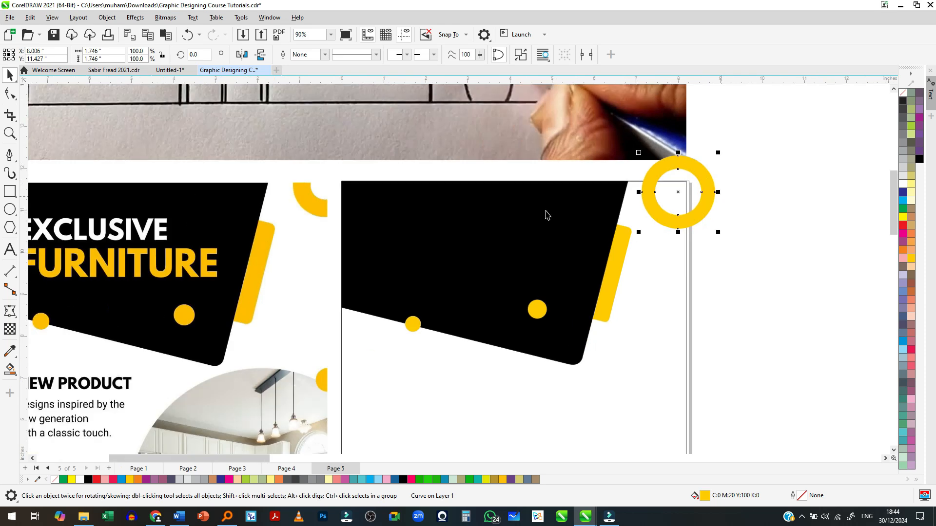
- Crop the yellow ring to the page's top and right edges, leaving only the part inside the page
left_click(10, 115)
scroll(656, 183, "up", 2)
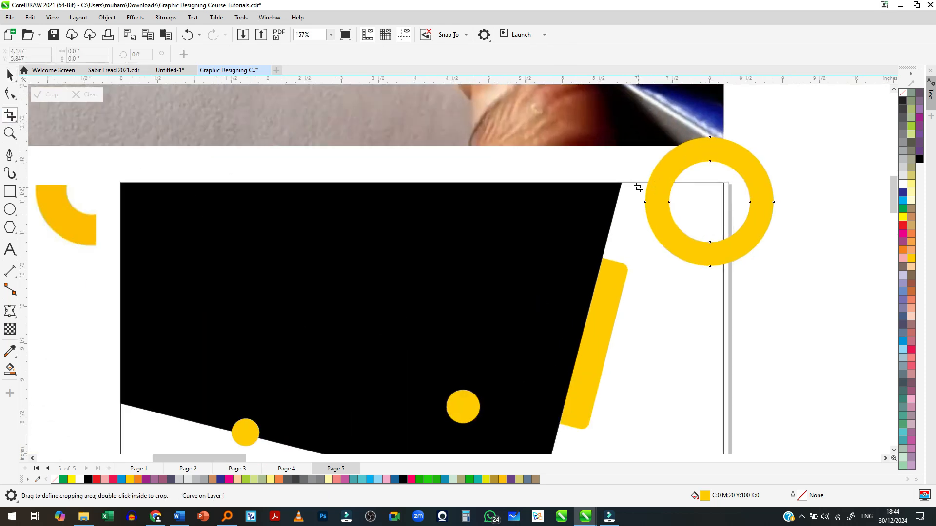
left_click_drag(648, 190, 725, 290)
double_click(715, 266)
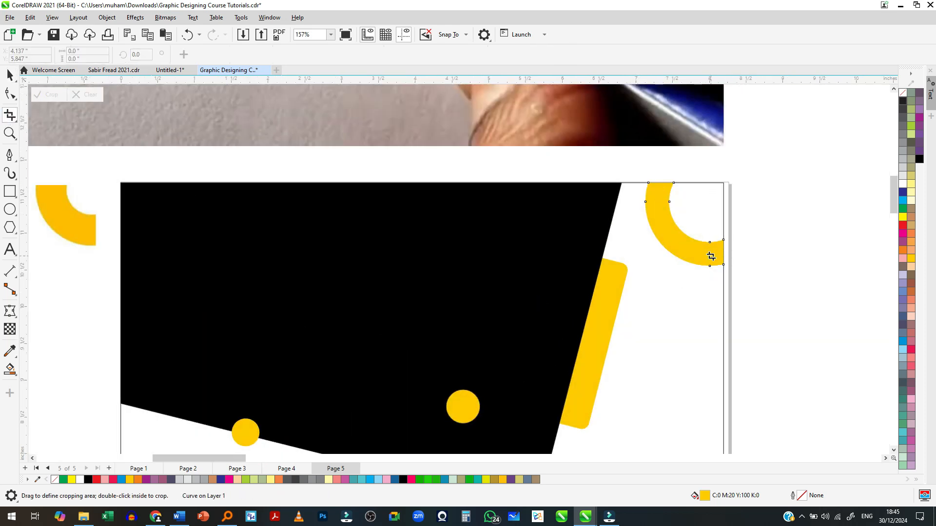
scroll(734, 164, "down", 2)
key("space")
left_click(823, 225)
- Draw a circle about 6.83 inches across below the header, extending past the page's right edge, for the photo area
scroll(789, 163, "down", 2)
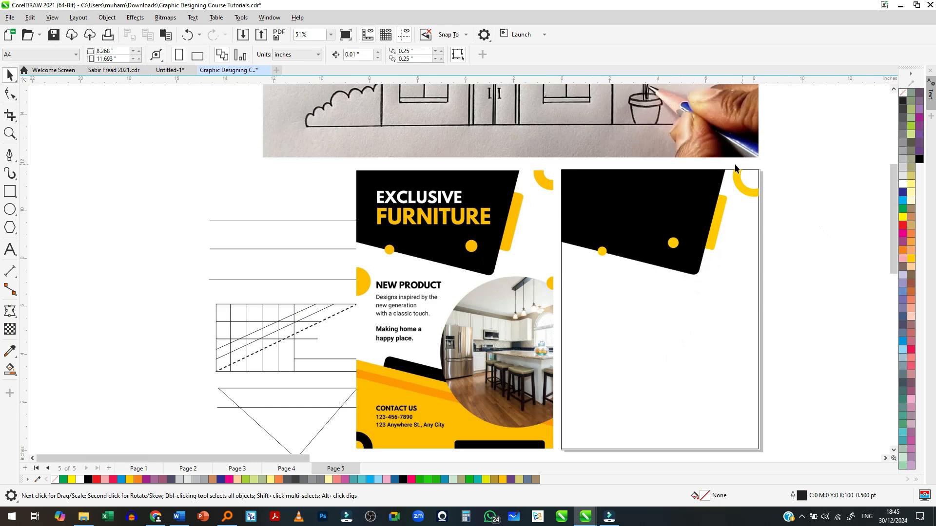
scroll(649, 182, "down", 1)
scroll(699, 233, "up", 2)
scroll(501, 223, "down", 2)
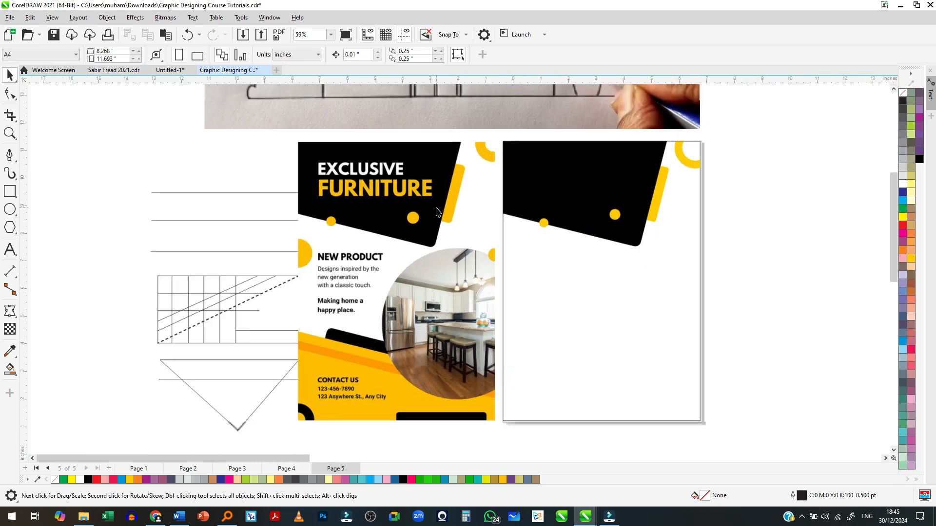
scroll(244, 244, "up", 1)
left_click(9, 209)
left_click_drag(743, 227, 579, 382)
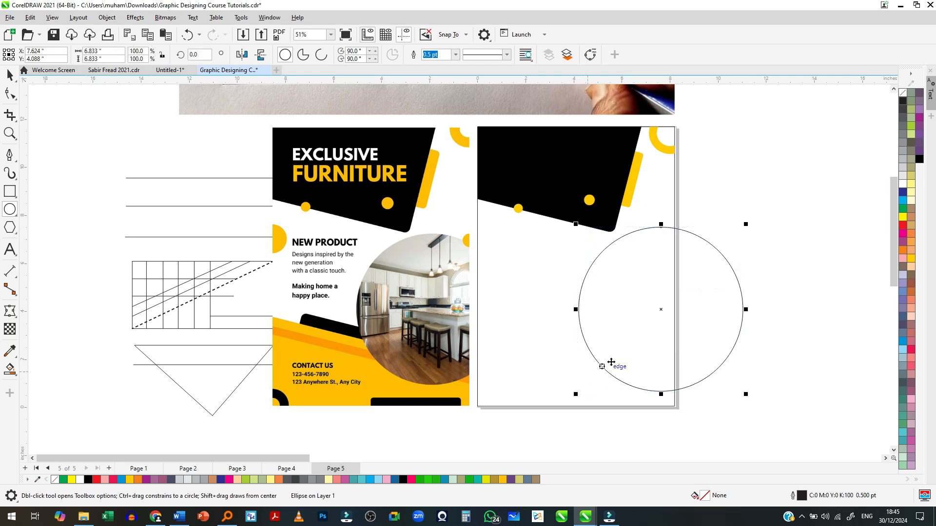
key("space")
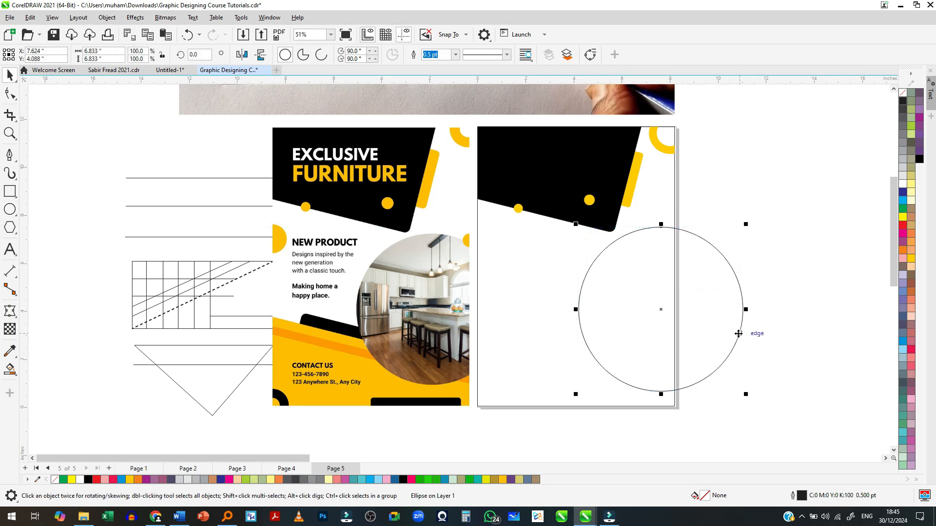
- Crop the large circle at the page's right edge and deselect it
left_click(10, 115)
left_click_drag(675, 220, 546, 398)
double_click(607, 351)
key("space")
left_click(738, 304)
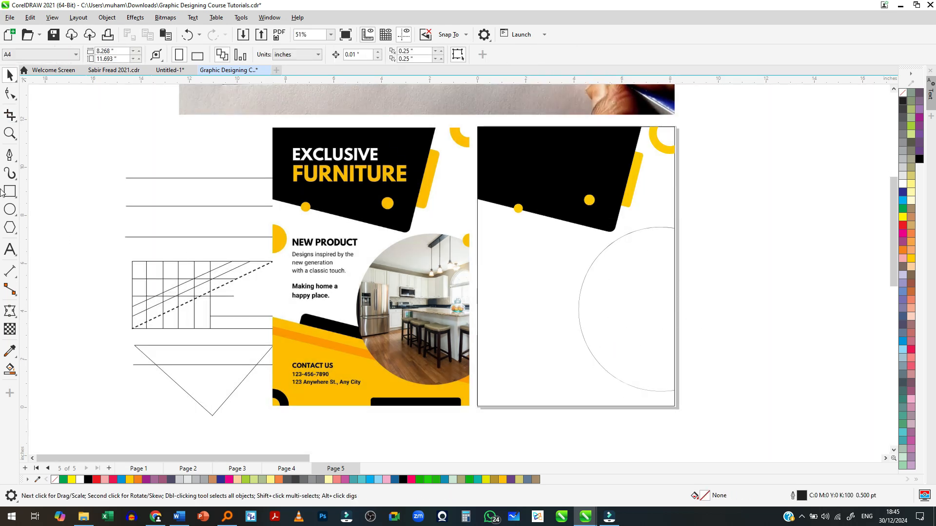
left_click(9, 209)
left_click_drag(675, 223, 665, 236)
key("space")
scroll(665, 236, "up", 2)
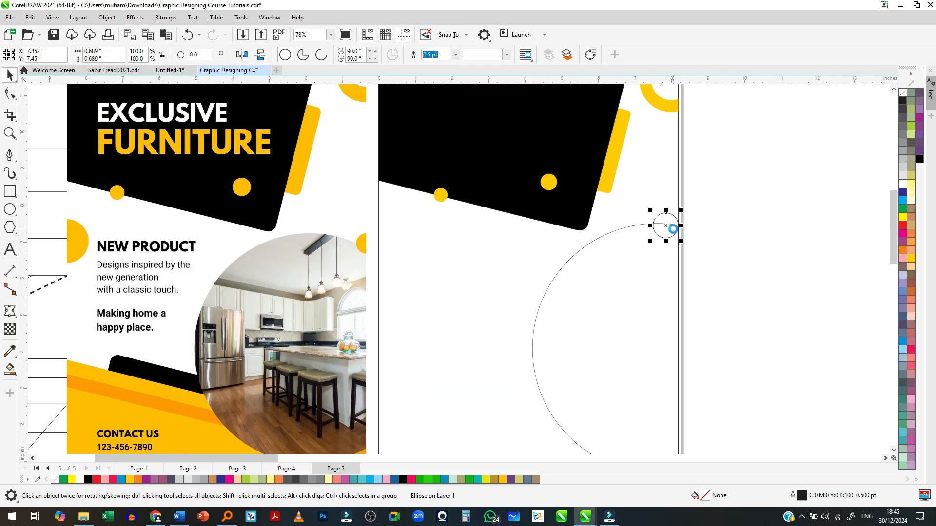
key("Delete")
- Place a copy of the header's yellow circle, about 0.665 inches across, atop the large circle and crop it at the page's right edge
left_click_drag(547, 185, 639, 257)
scroll(678, 223, "up", 4)
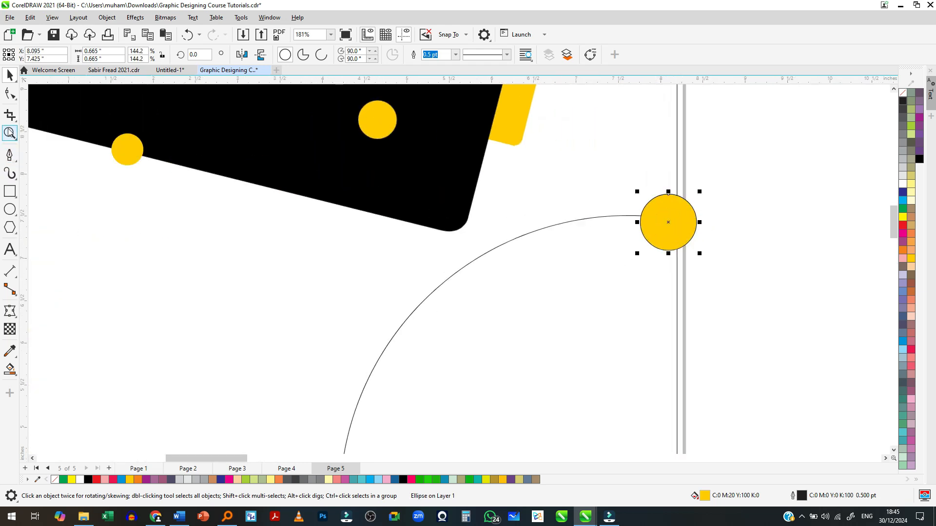
left_click(10, 116)
left_click_drag(677, 184, 619, 267)
double_click(660, 222)
key("space")
- Set the cropped yellow circle and the black shape behind it to no outline
right_click(903, 93)
left_click(900, 101)
scroll(776, 151, "down", 2)
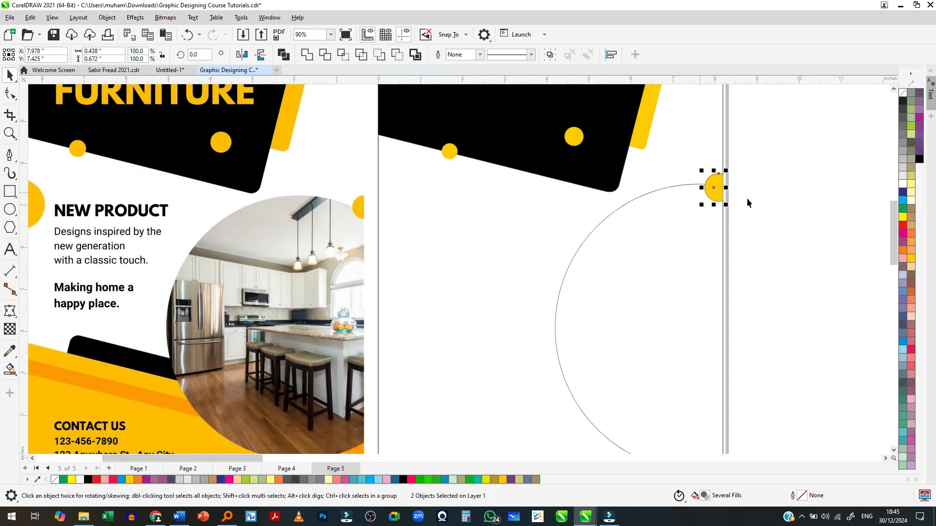
left_click(715, 189)
right_click(903, 93)
left_click(897, 100)
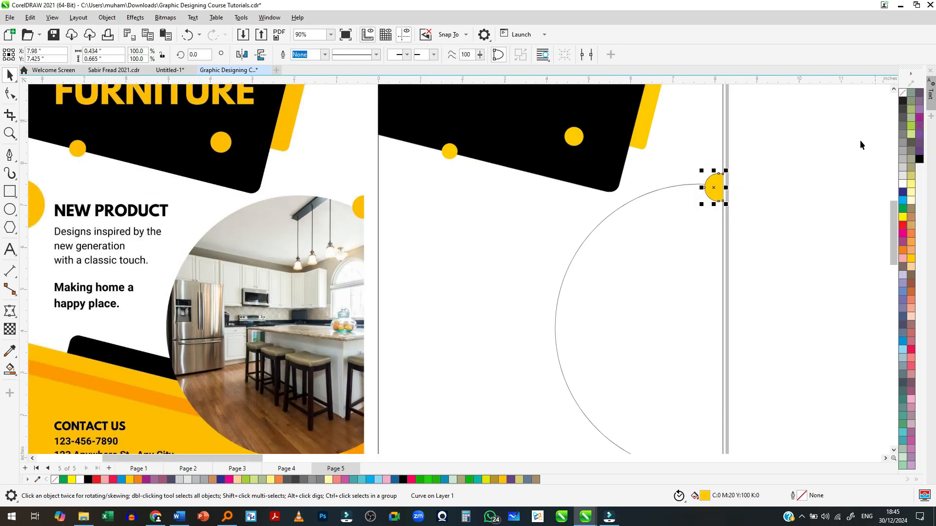
left_click(860, 145)
- Delete the separate black outline shape around the cropped yellow circle
left_click(713, 191)
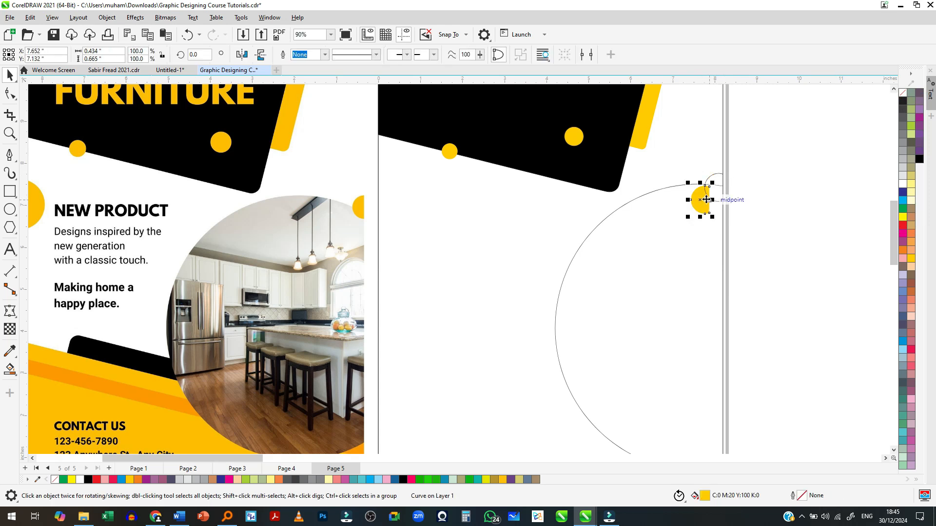
scroll(721, 189, "up", 2)
scroll(724, 188, "up", 3)
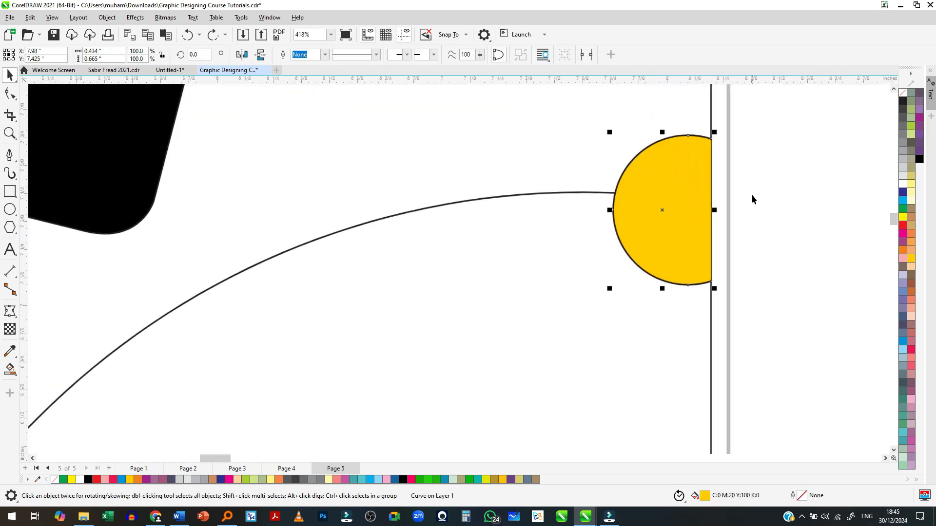
left_click(738, 150)
left_click(698, 136)
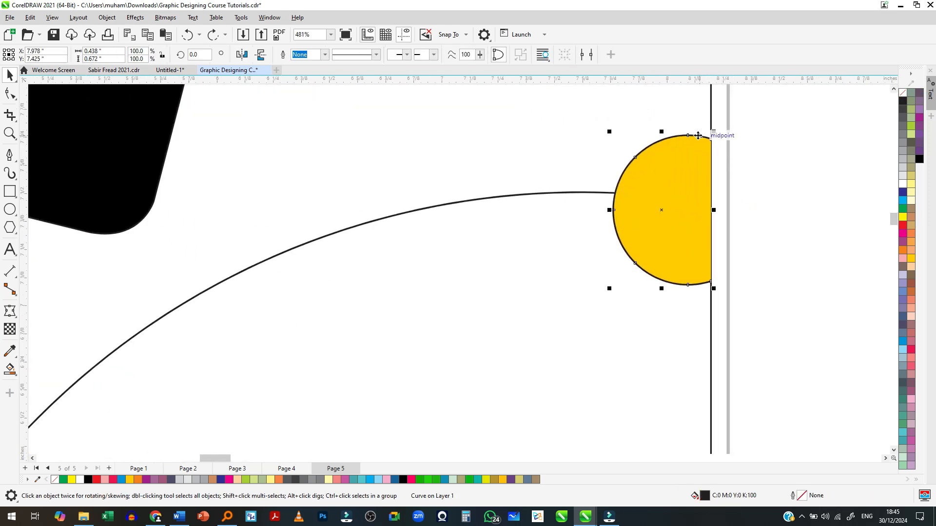
left_click(700, 136)
scroll(722, 156, "down", 6)
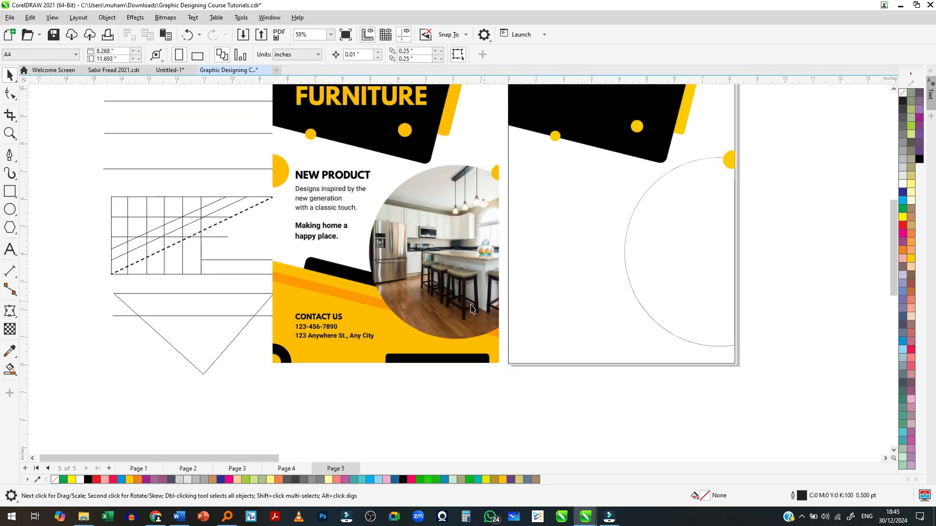
- Draw a rectangle about 8.2 by 3.28 inches across the bottom of the page and convert it to curves
left_click(10, 191)
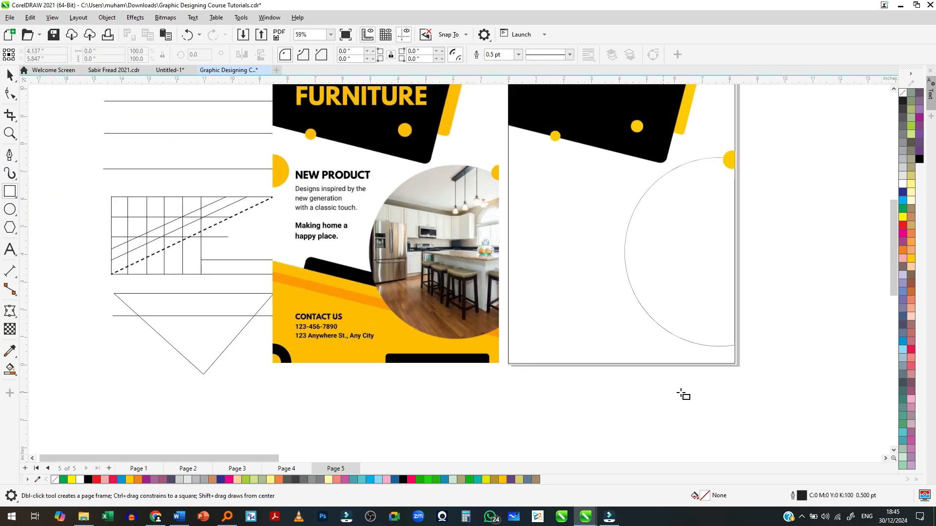
left_click_drag(736, 364, 508, 273)
left_click(10, 95)
key("ctrl+q")
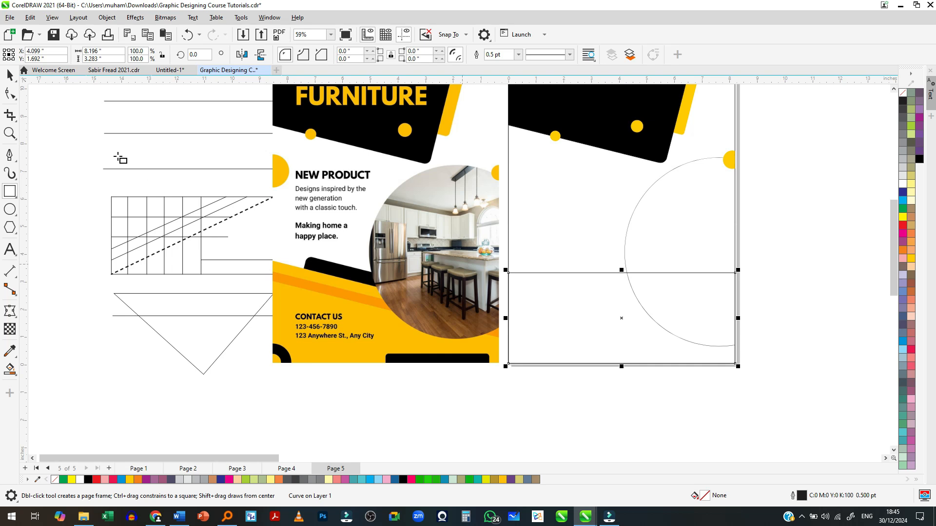
- Lower the upper-right node of the bottom shape so its top edge slopes down across the page
left_click(13, 100)
left_click_drag(735, 276, 736, 318)
key("space")
scroll(702, 325, "up", 1)
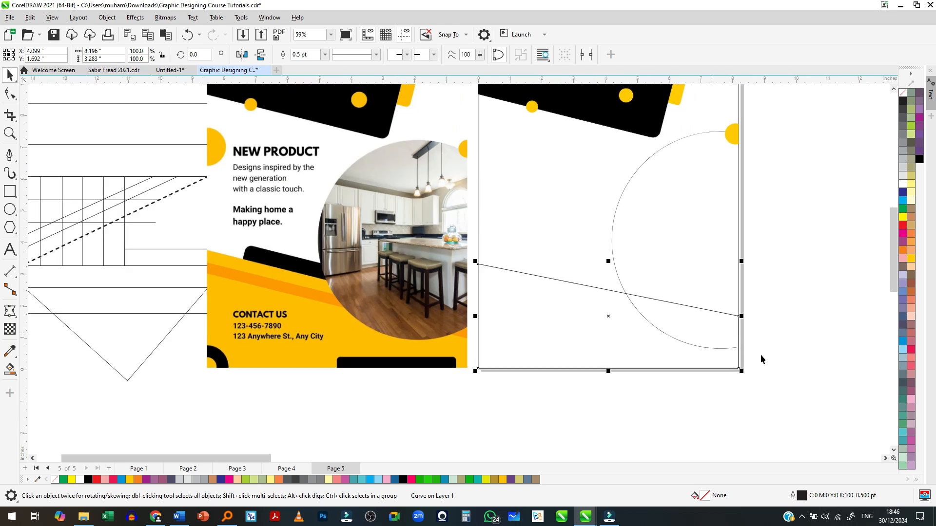
- Draw a narrow rectangle about 8.2 by 0.53 inches across the page over the bottom shape's slanted edge
scroll(770, 360, "up", 1)
left_click(6, 191)
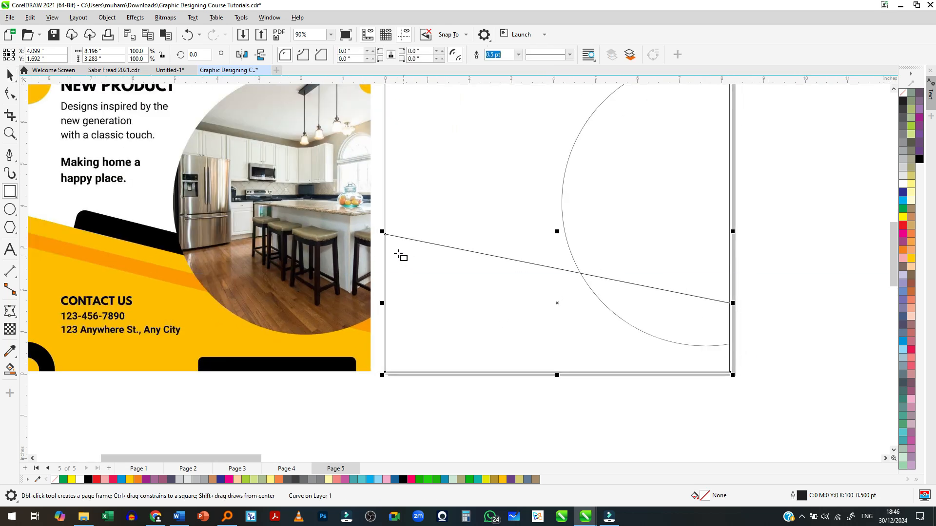
left_click_drag(385, 251, 730, 274)
key("space")
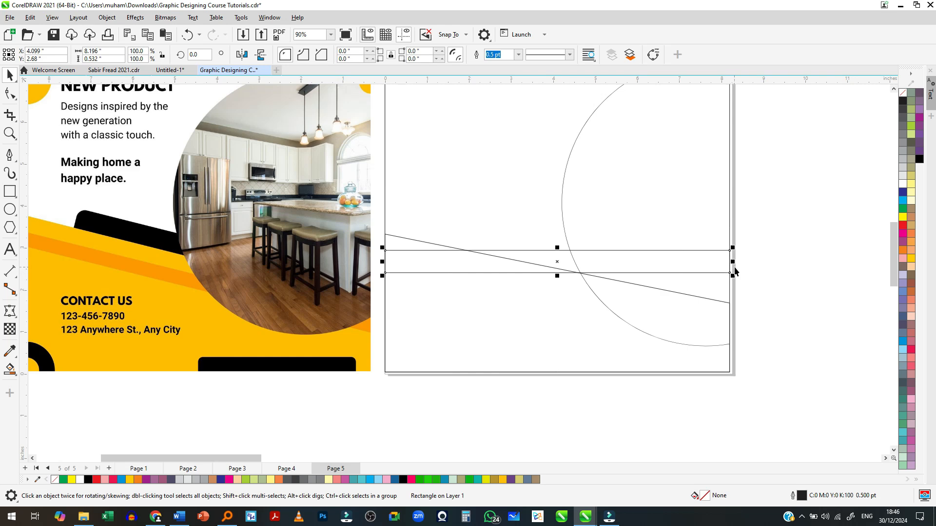
- Convert the narrow rectangle to curves and skew it downward to run parallel just below the bottom shape's slanted edge
key("ctrl+q")
left_click(720, 262)
left_click_drag(732, 261, 727, 336)
scroll(649, 335, "down", 1)
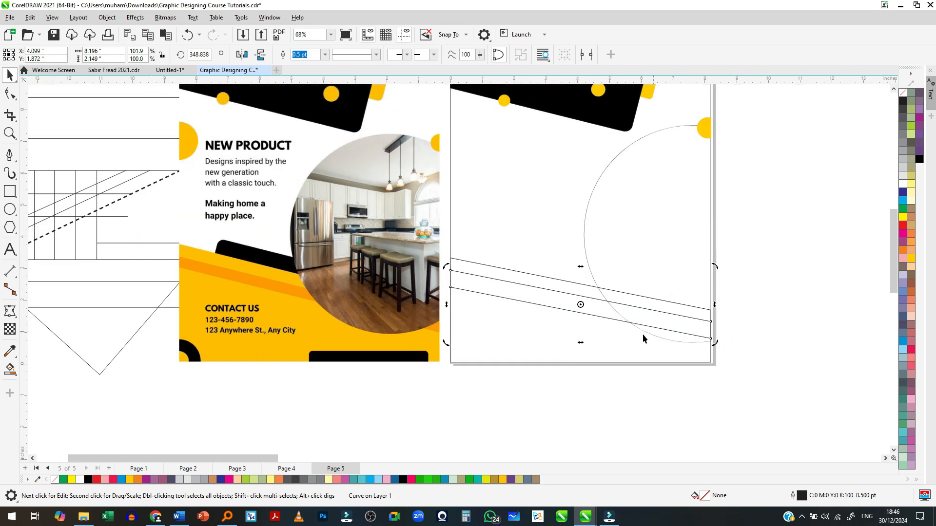
- Fill the bottom shape yellow and the slanted band across it orange
key("F6")
key("space")
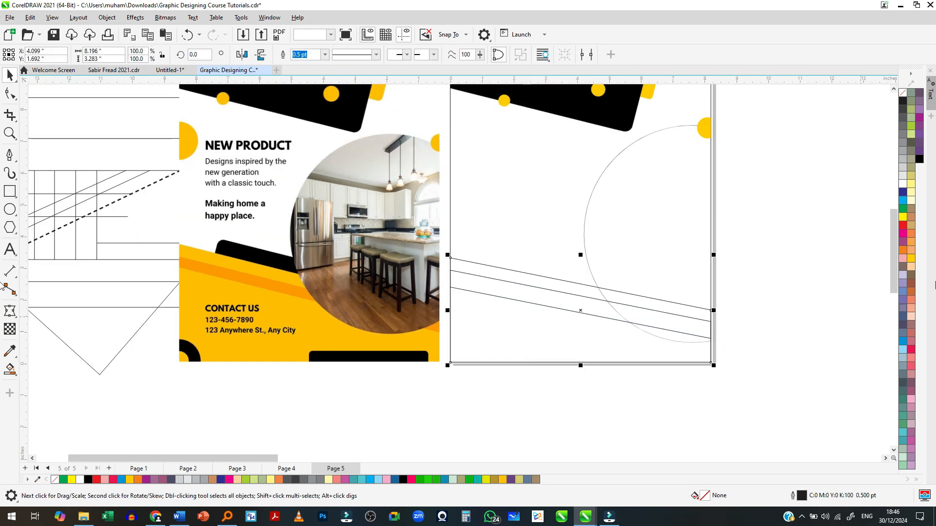
left_click(911, 259)
left_click(579, 301)
left_click(911, 235)
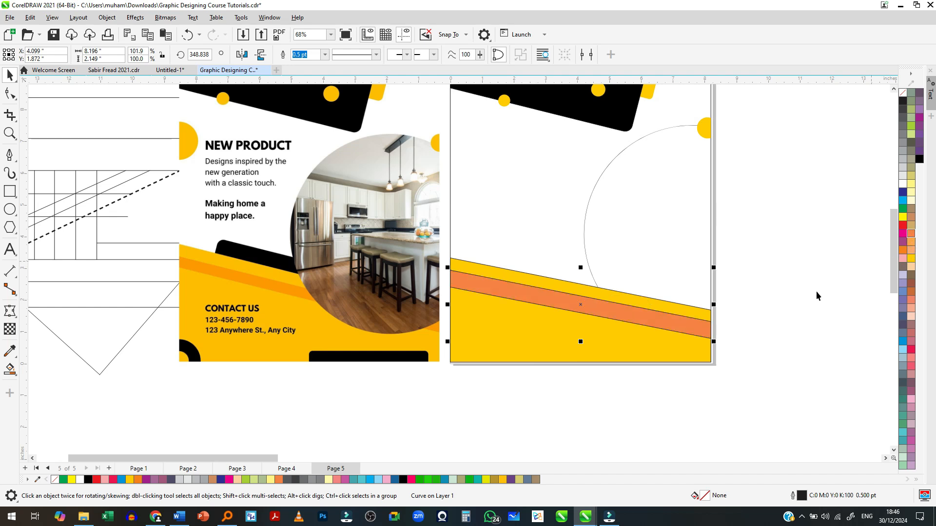
- Remove the outlines from the slanted orange band and the yellow bottom shape
right_click(905, 94)
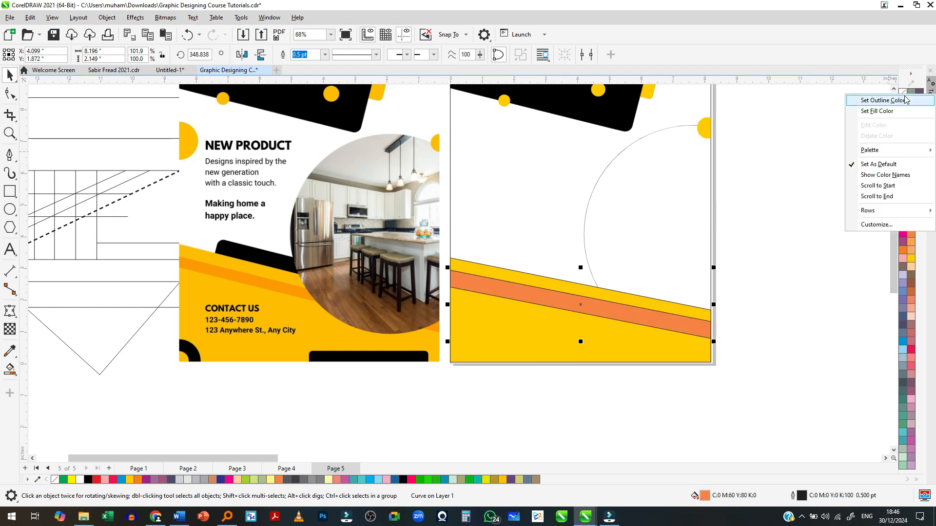
left_click(906, 99)
left_click(490, 341)
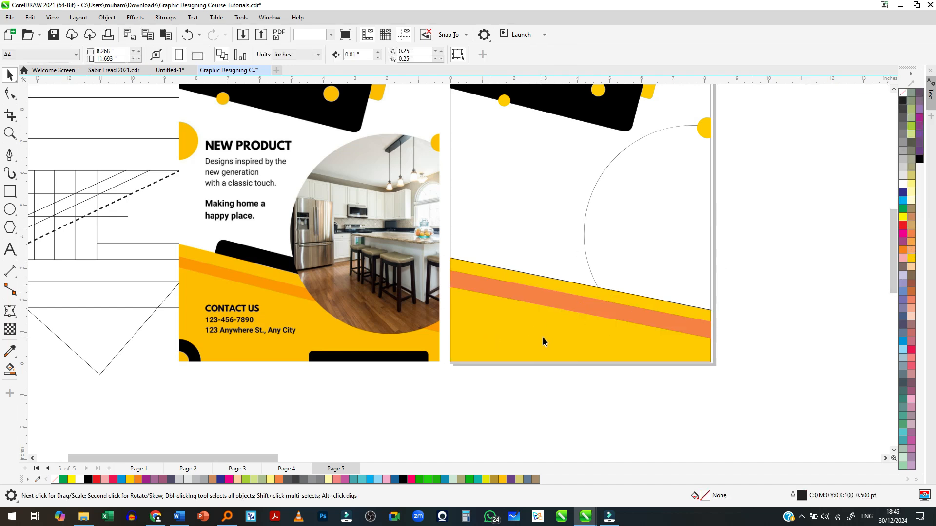
right_click(904, 94)
left_click(882, 101)
left_click(626, 250)
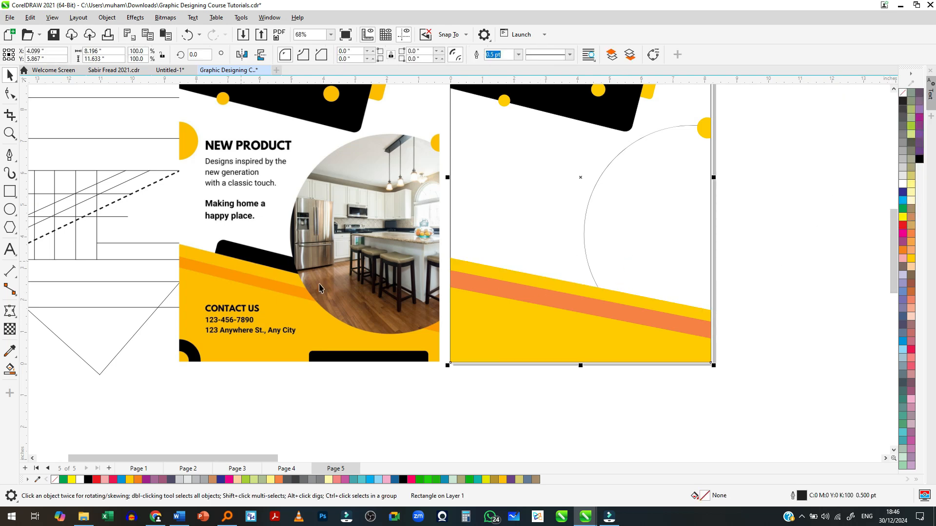
left_click(524, 421)
- Duplicate the header's slanted yellow bar onto the footer, set the copy's rotation to 0 degrees and fill it black
scroll(521, 415, "down", 1)
scroll(536, 309, "up", 1)
left_click_drag(633, 112, 533, 361)
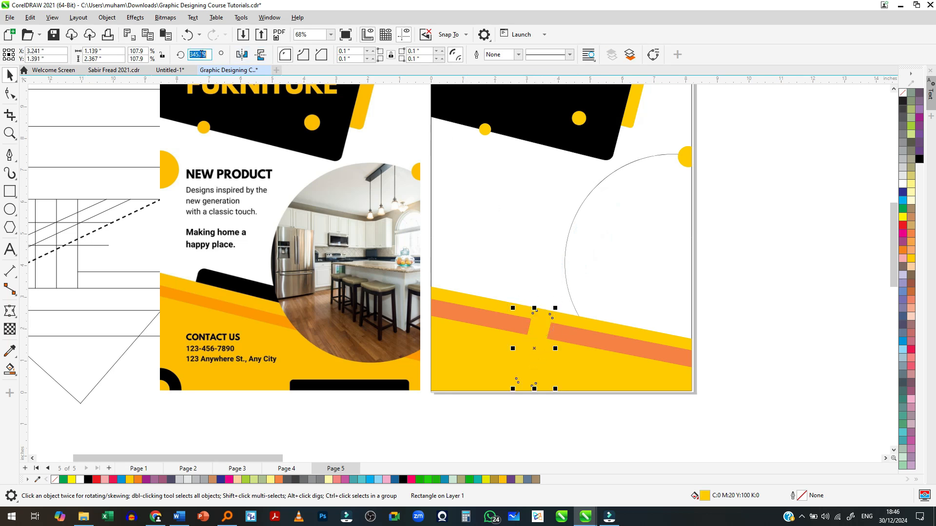
type("0")
key("Return")
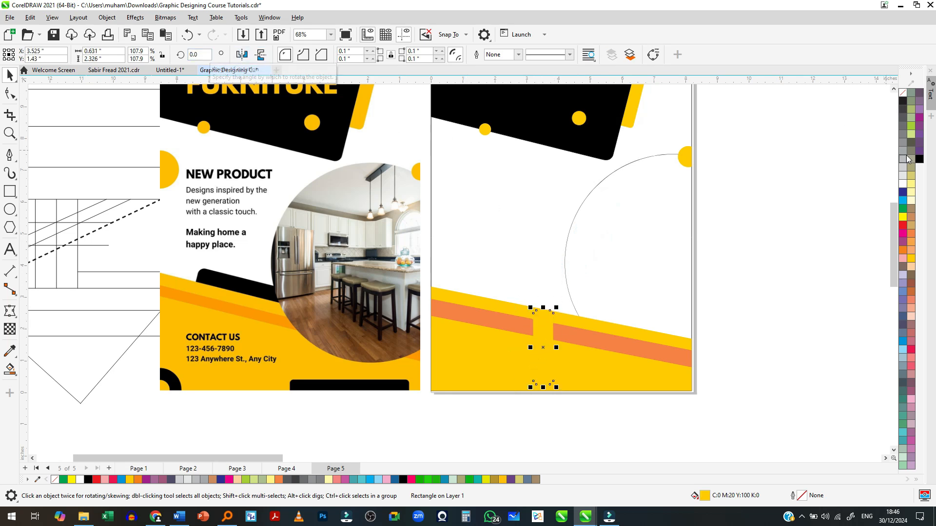
left_click(919, 158)
- Rotate the black bar to 270 degrees so it lies horizontally and move it over the page's bottom edge
left_click(551, 340)
left_click_drag(559, 307, 546, 393)
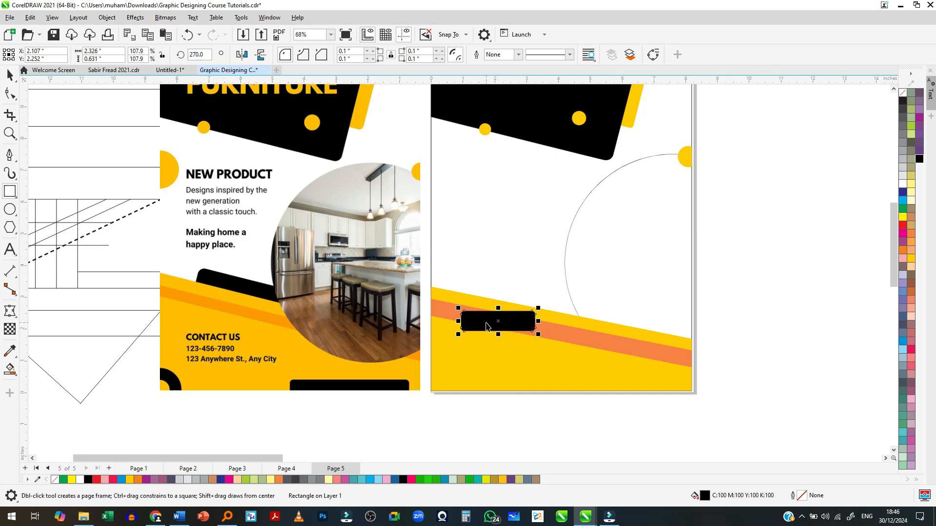
left_click_drag(475, 324, 570, 394)
left_click(637, 398)
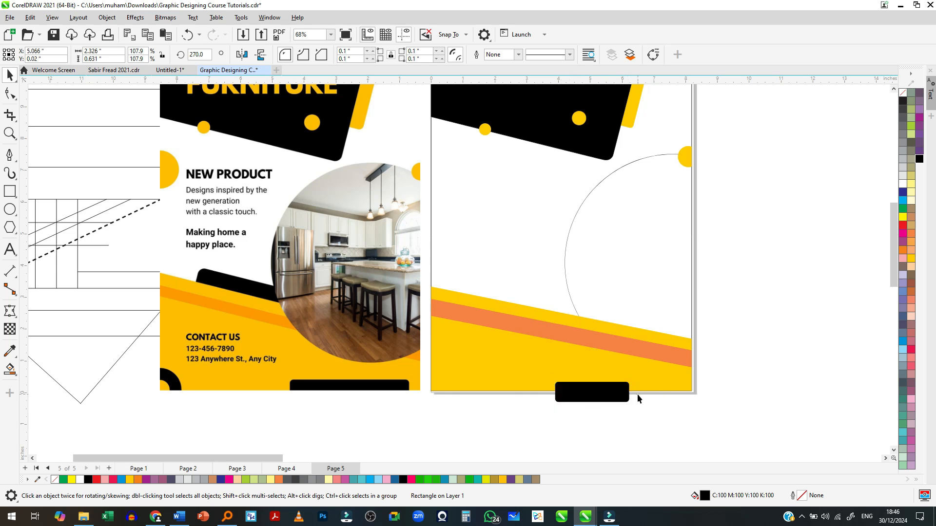
- Stretch the black bar to about 4 inches wide and trim its height to about 0.29 inches, ending at the page's bottom edge
left_click_drag(632, 392, 687, 394)
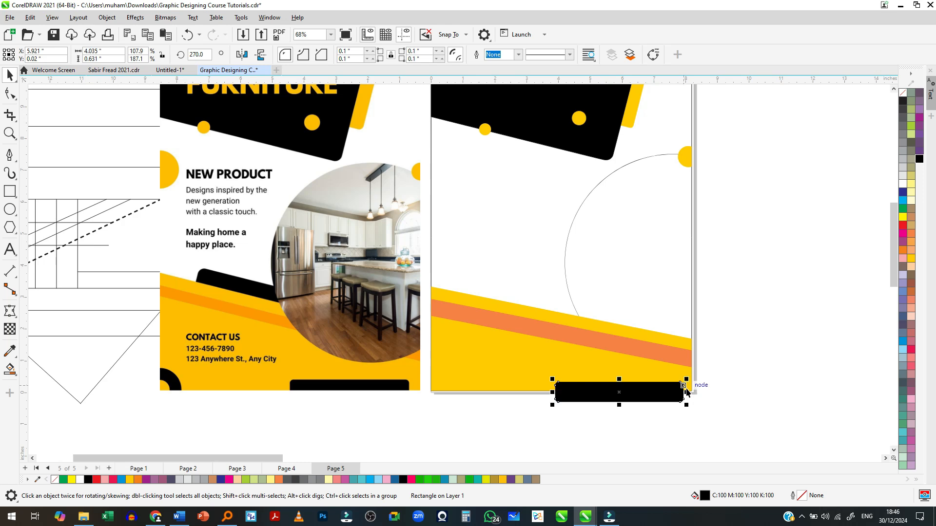
scroll(688, 396, "up", 3)
scroll(662, 423, "up", 1)
left_click_drag(513, 411, 513, 385)
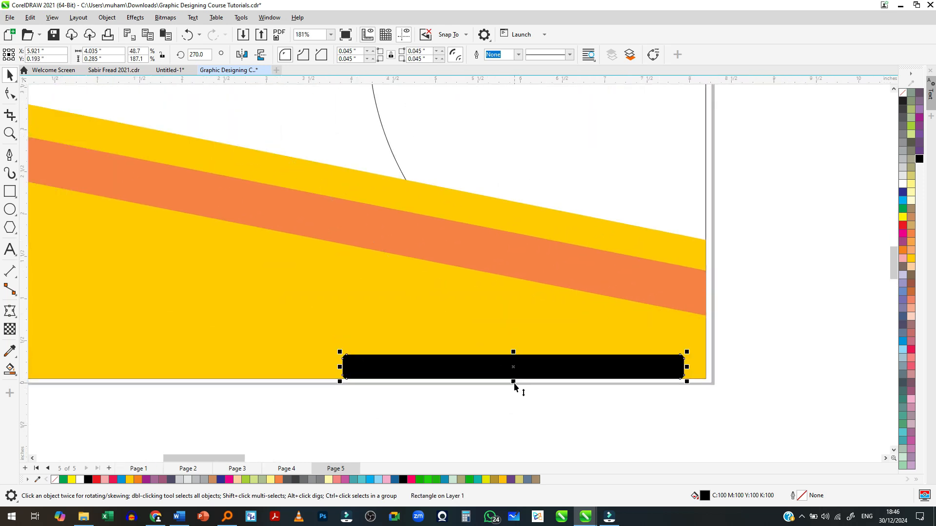
scroll(514, 386, "up", 3)
- Square off the black bar's two lower corners while keeping its upper corners rounded
left_click(10, 93)
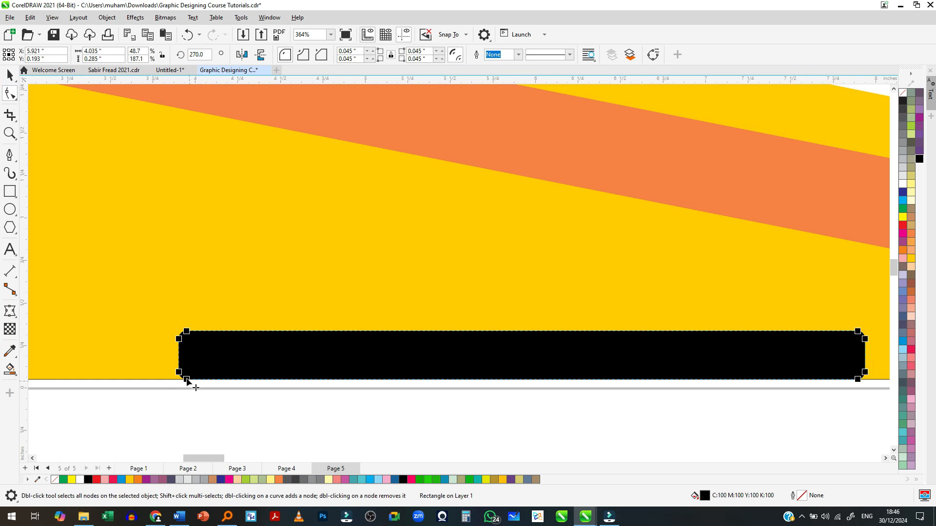
left_click_drag(179, 373, 178, 382)
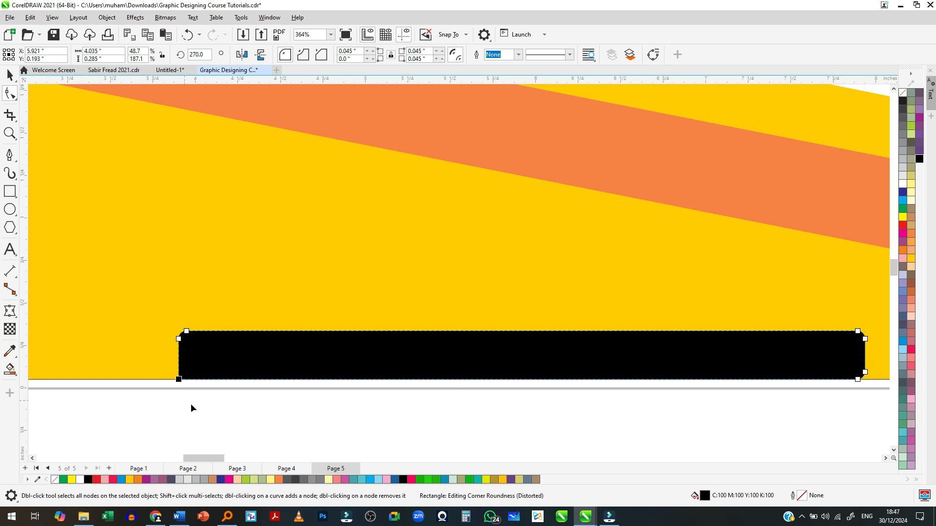
left_click_drag(859, 381, 869, 389)
scroll(798, 411, "down", 3)
key("space")
left_click(783, 415)
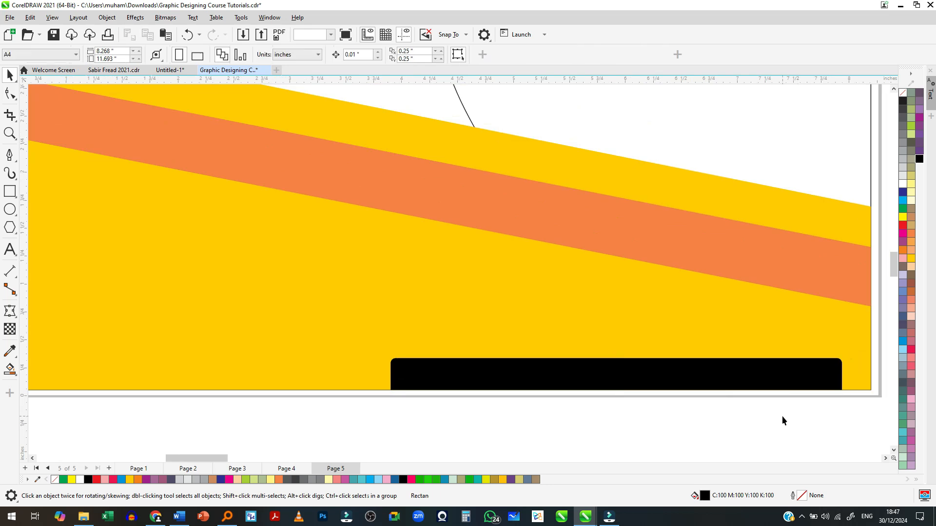
- Duplicate the yellow ring segment from the page's upper-right corner into its lower-left corner and fill the copy black
scroll(783, 414, "down", 7)
scroll(615, 407, "down", 3)
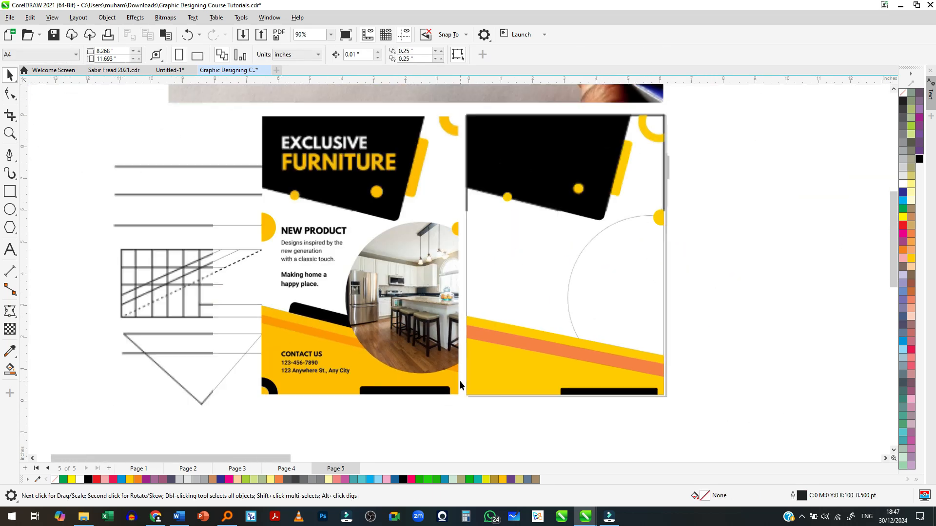
left_click_drag(651, 143, 484, 393)
scroll(485, 409, "up", 3)
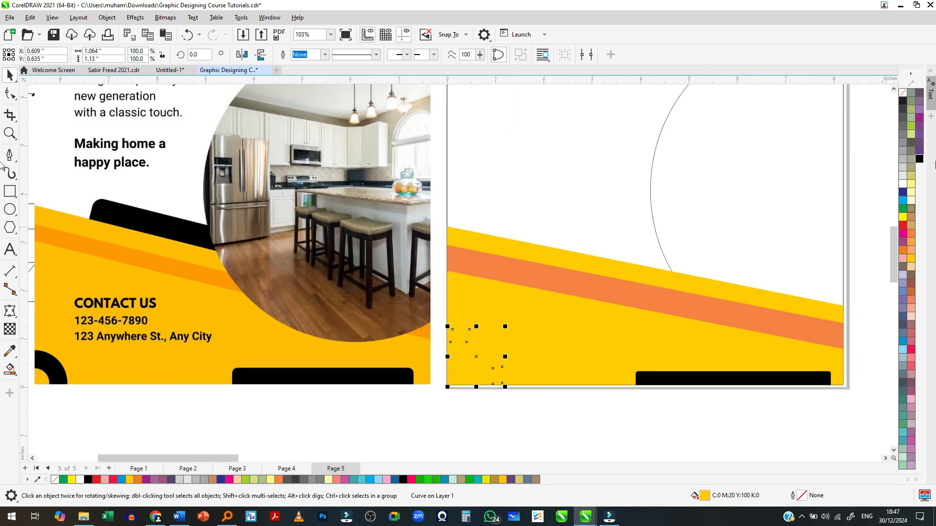
left_click(919, 159)
scroll(502, 365, "up", 2)
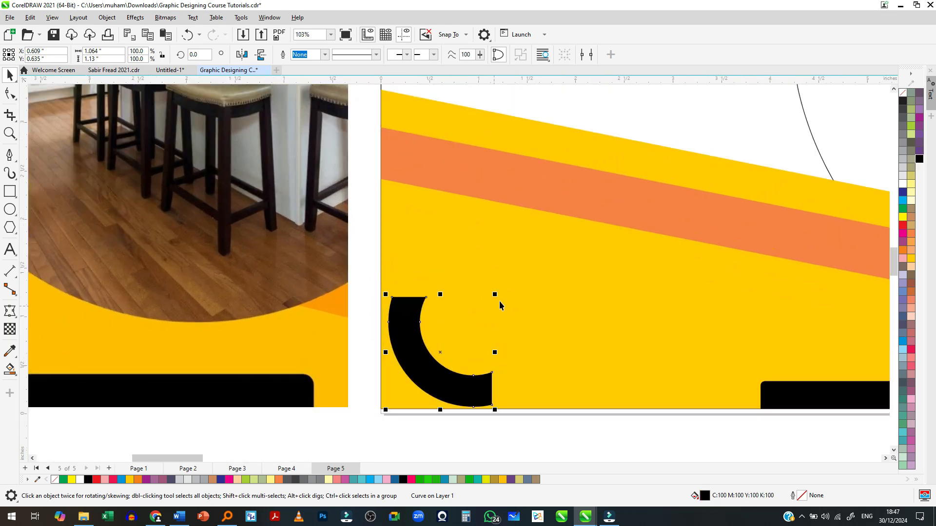
- Mirror the black ring segment horizontally and vertically and align its cut ends with the page's left and bottom edges
left_click(242, 54)
left_click(261, 54)
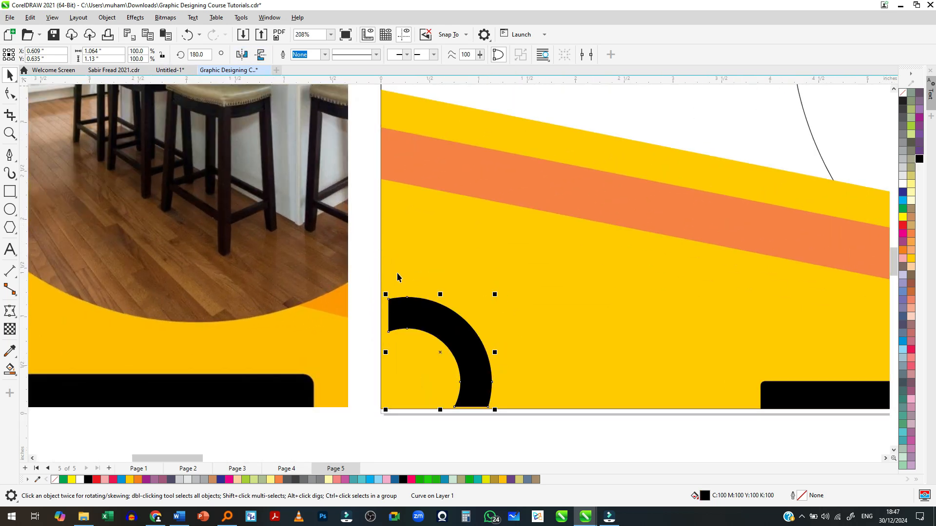
left_click_drag(439, 326, 435, 326)
scroll(439, 342, "up", 2)
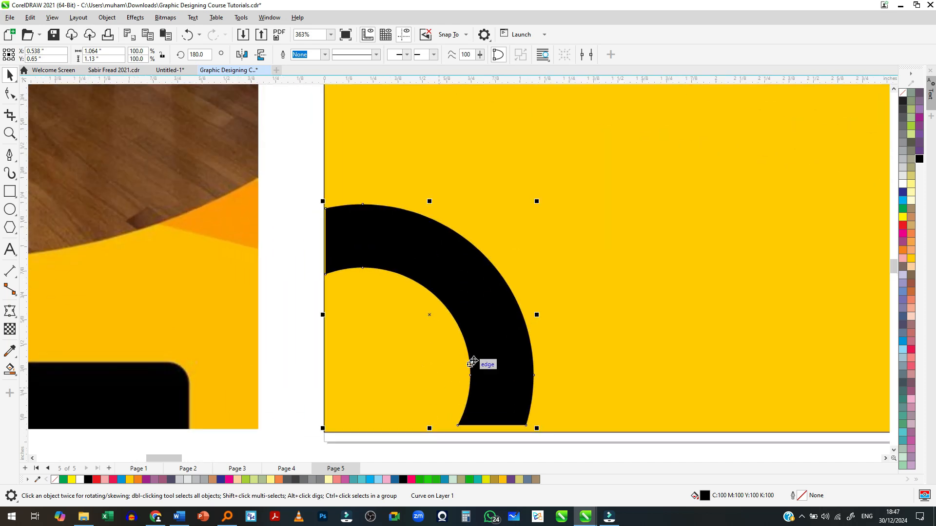
left_click_drag(484, 359, 484, 363)
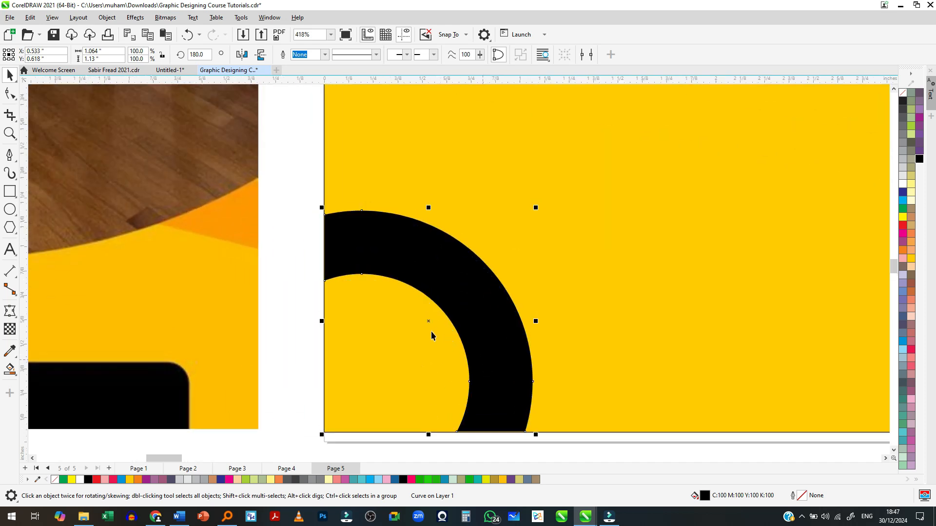
scroll(419, 343, "down", 6)
left_click(340, 397)
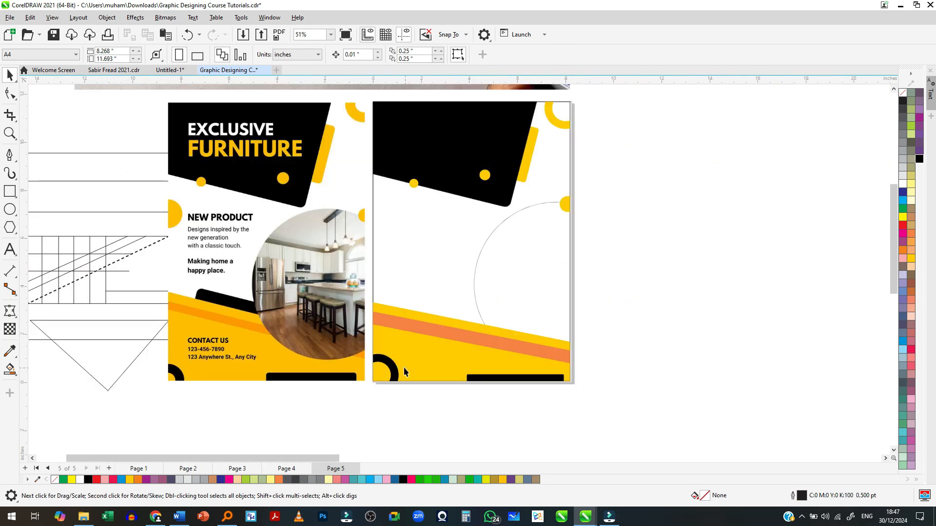
- Scale down the black ring segment, keeping it in the page's lower-left corner
left_click(404, 368)
scroll(404, 368, "up", 2)
left_click_drag(408, 330, 392, 359)
left_click(344, 424)
scroll(343, 424, "down", 1)
right_click(343, 428)
left_click(668, 297)
- Bring the large photo circle outline in front of the footer shapes
scroll(633, 301, "down", 2)
left_click(619, 299)
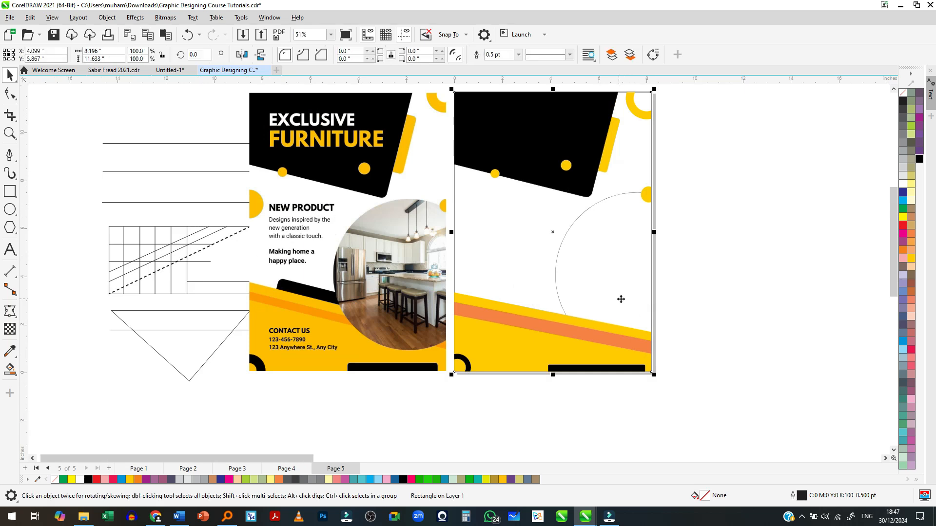
left_click(612, 199)
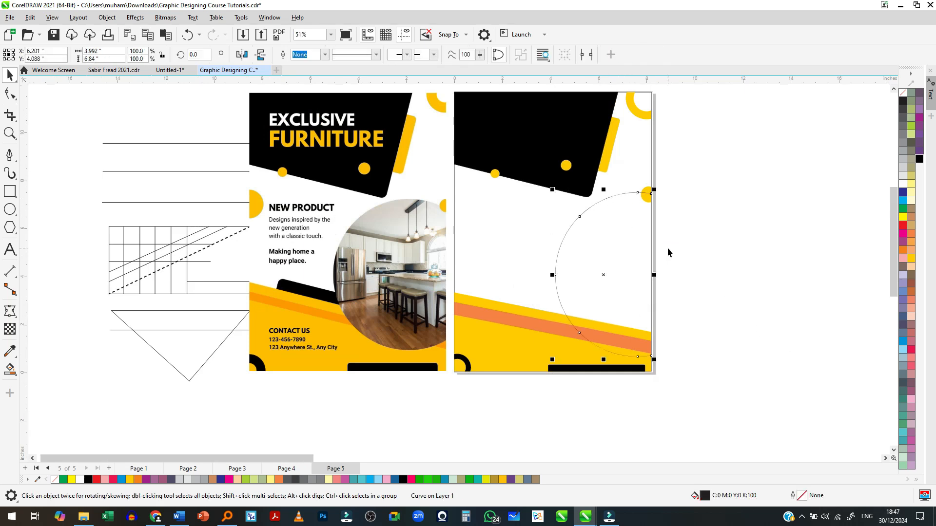
left_click(688, 270)
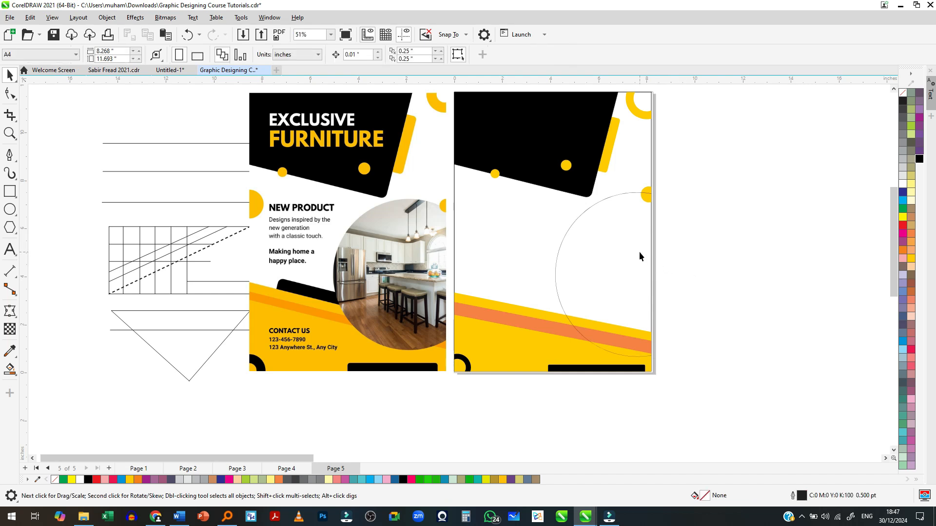
- Compare the rebuilt poster with the reference poster beside it
scroll(490, 250, "down", 1)
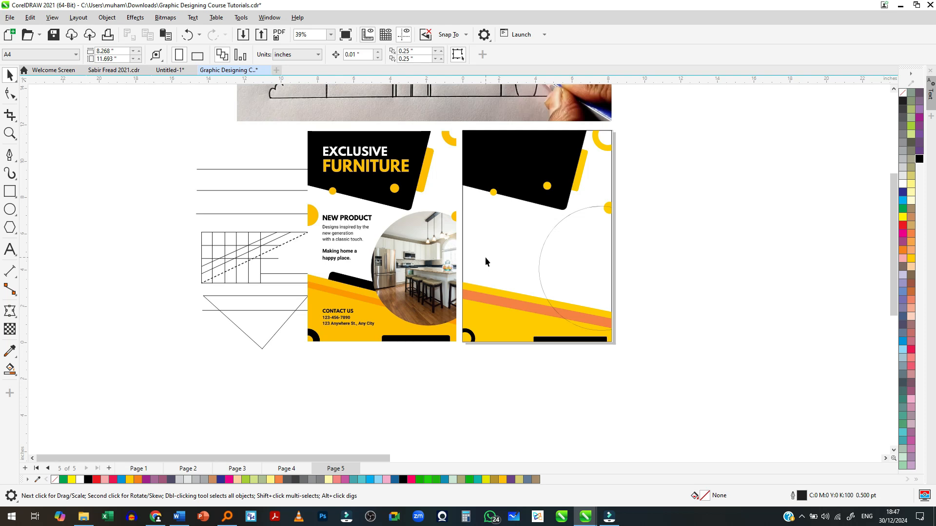
scroll(543, 290, "up", 2)
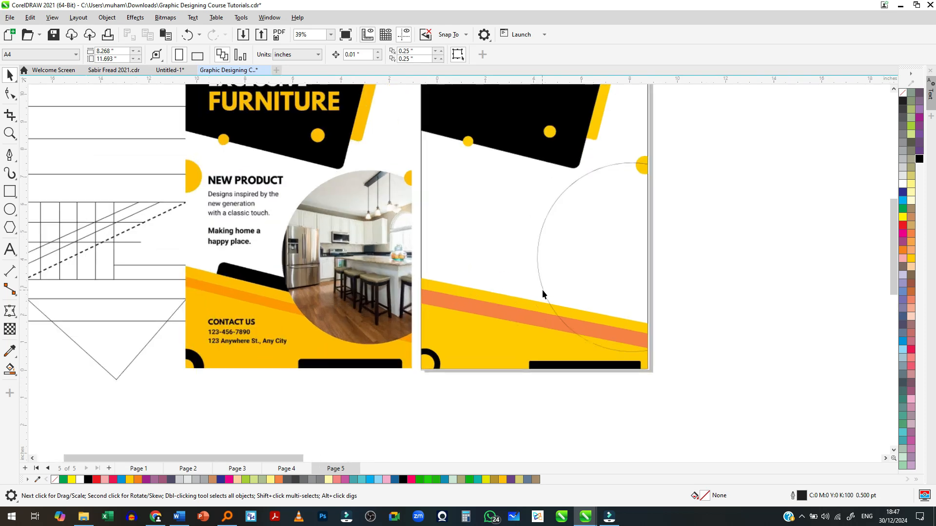
scroll(574, 273, "down", 1)
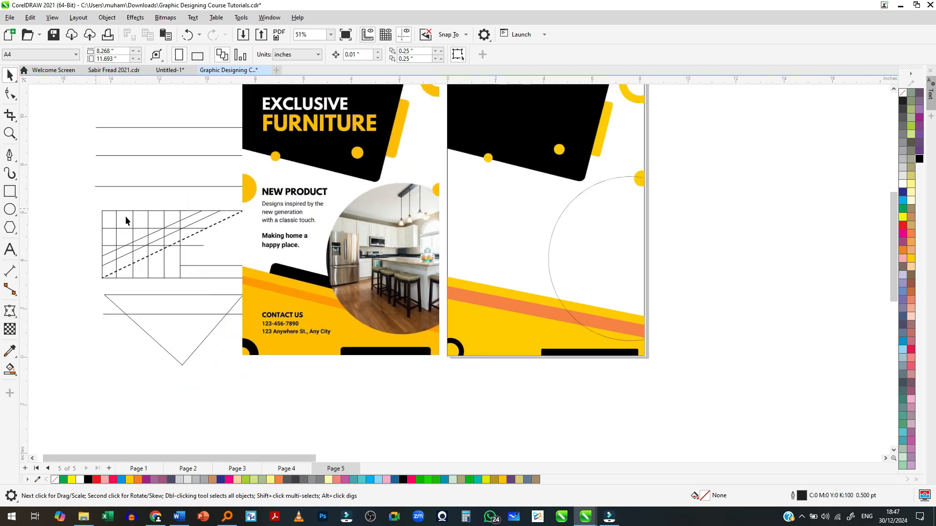
scroll(501, 189, "down", 1)
scroll(555, 179, "up", 2)
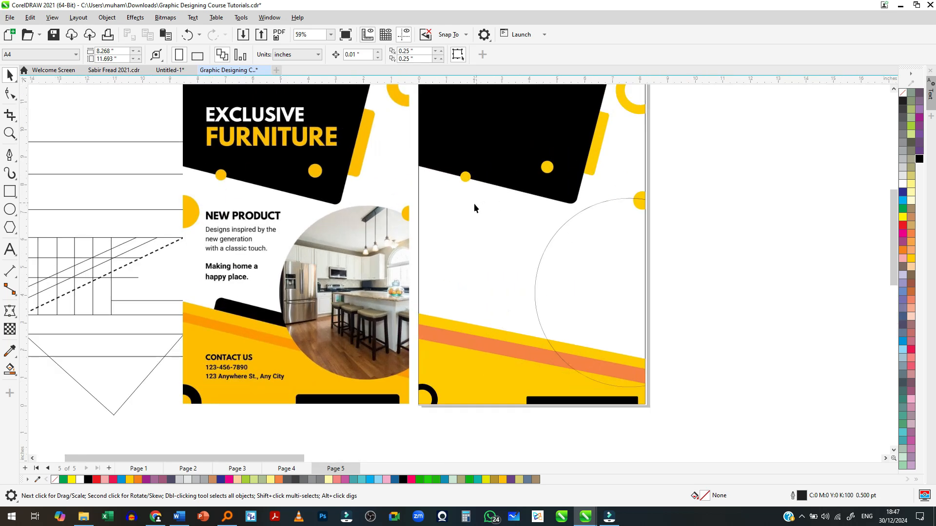
scroll(510, 133, "down", 2)
scroll(507, 174, "up", 2)
scroll(498, 192, "down", 1)
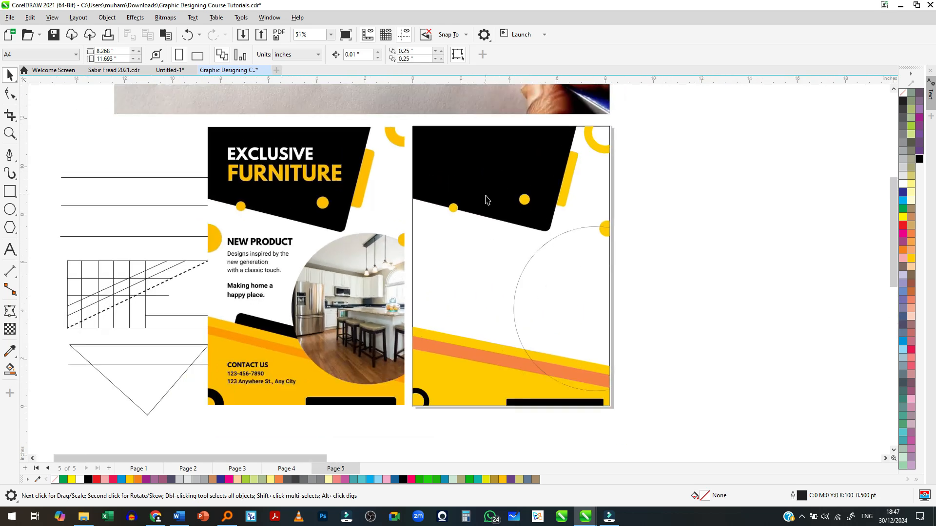
scroll(525, 236, "down", 2)
scroll(514, 263, "up", 1)
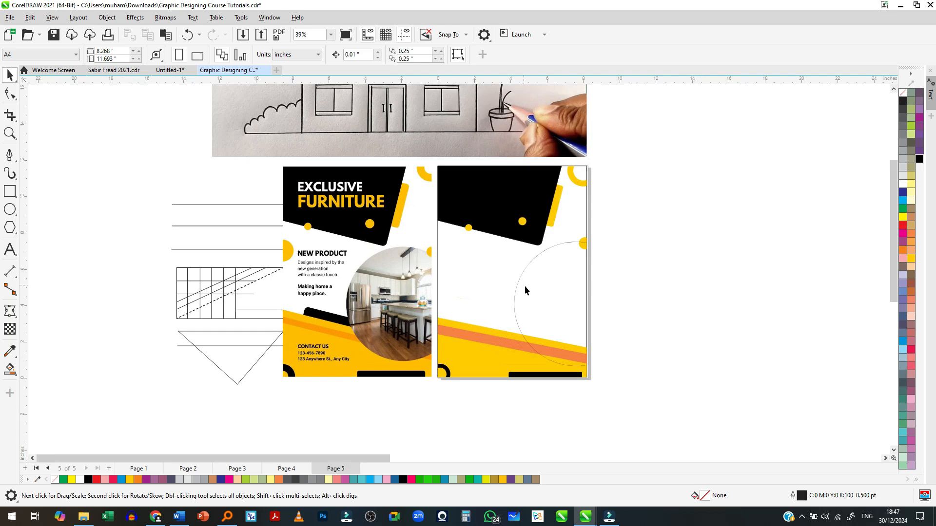
scroll(532, 288, "up", 1)
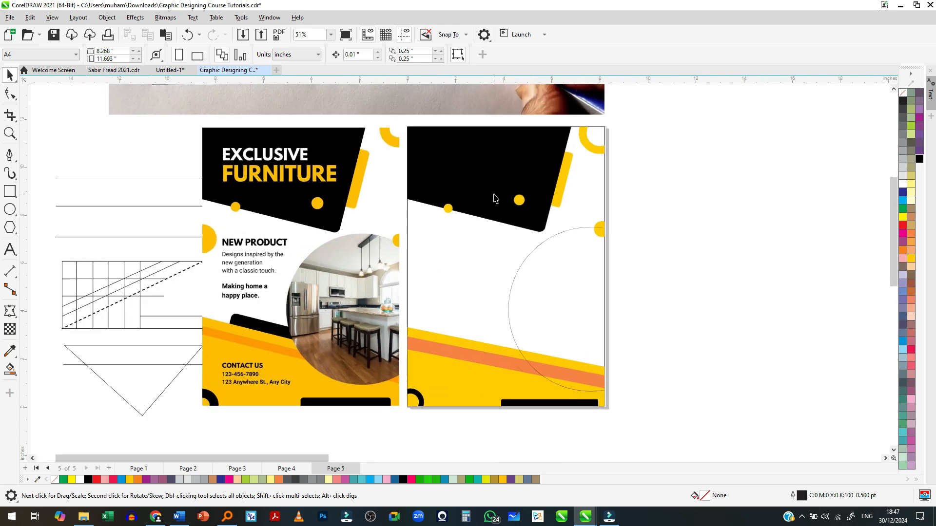
- Bring the yellow partial circle at the page's right edge in front of the photo circle outline
left_click(599, 228)
scroll(600, 228, "up", 5)
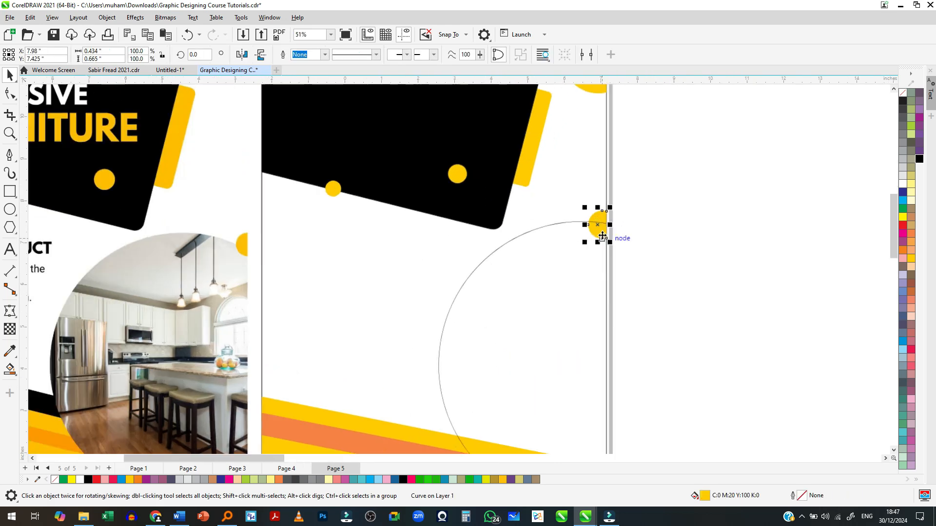
scroll(592, 219, "up", 2)
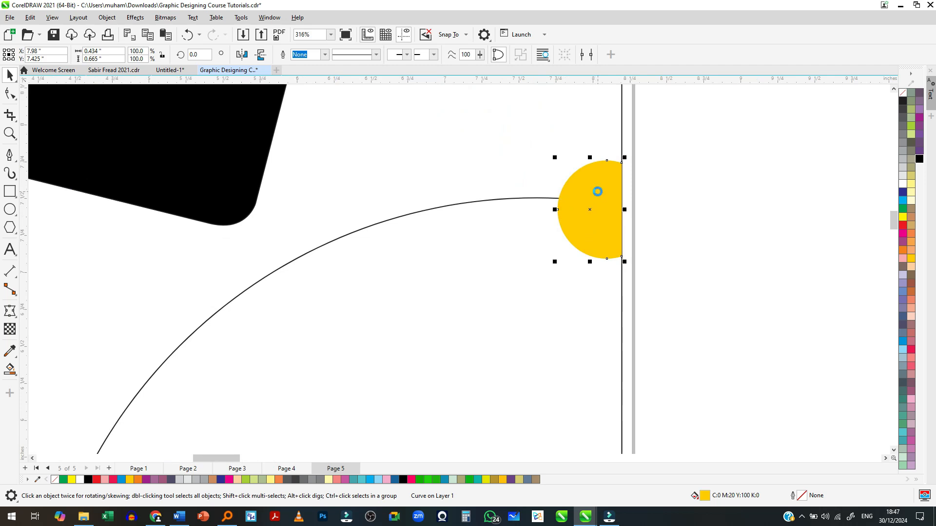
scroll(610, 210, "down", 3)
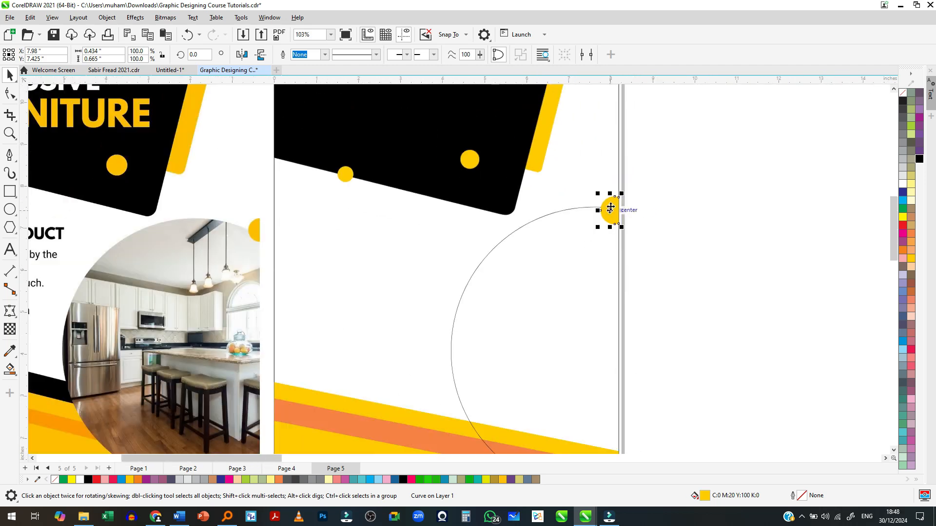
scroll(611, 209, "down", 2)
left_click(668, 251)
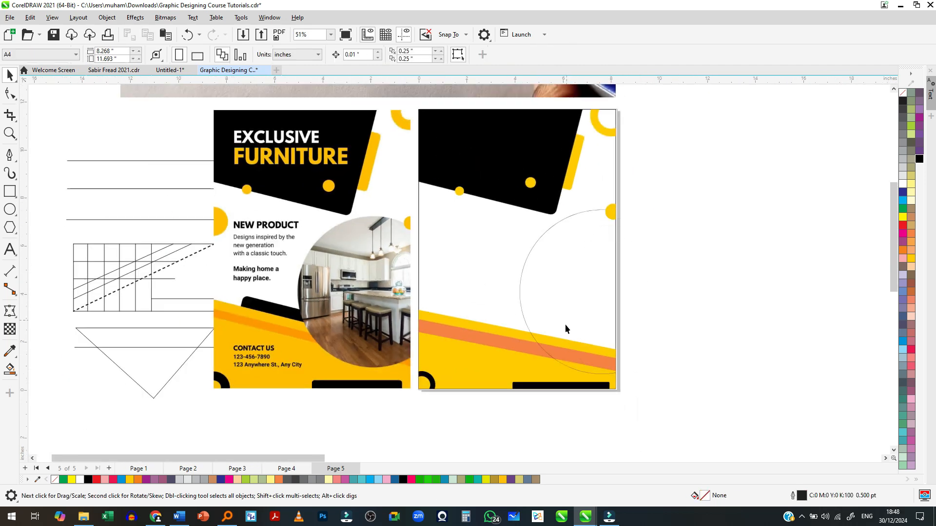
left_click(531, 279)
left_click(523, 277)
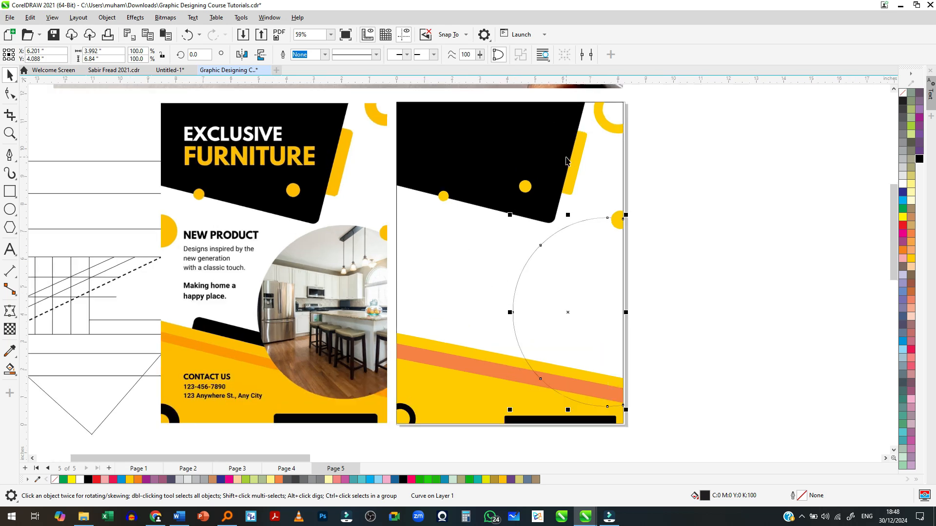
left_click(639, 224)
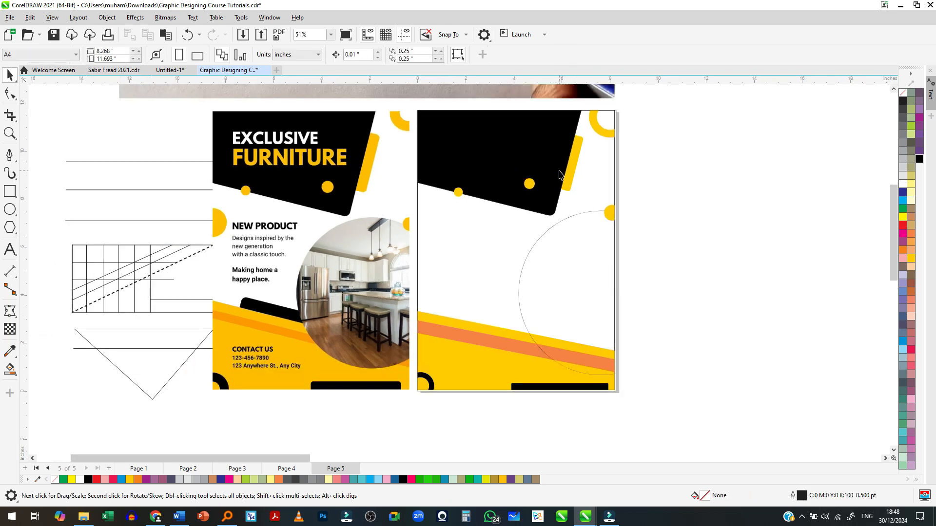
- Examine the reference poster's headline, text blocks and photo against the rebuilt shapes on the page beside it
scroll(559, 175, "up", 1)
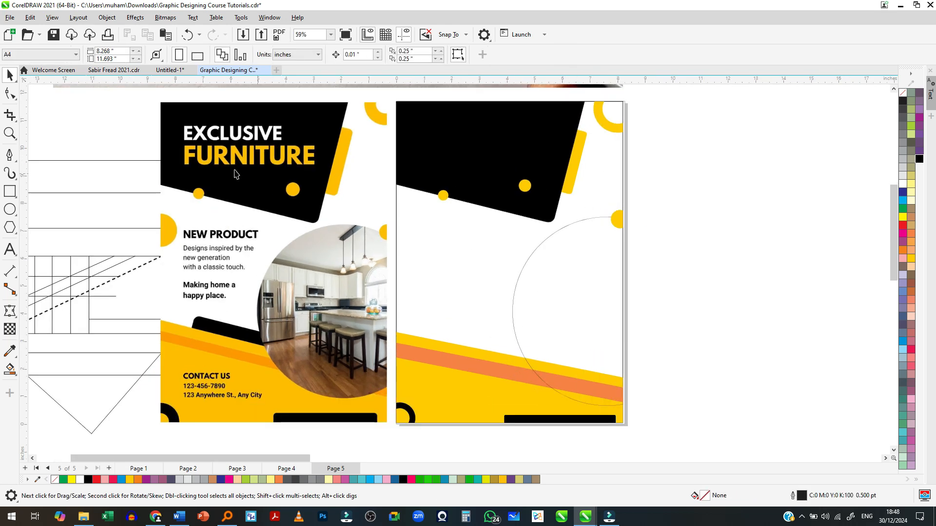
scroll(190, 178, "up", 1)
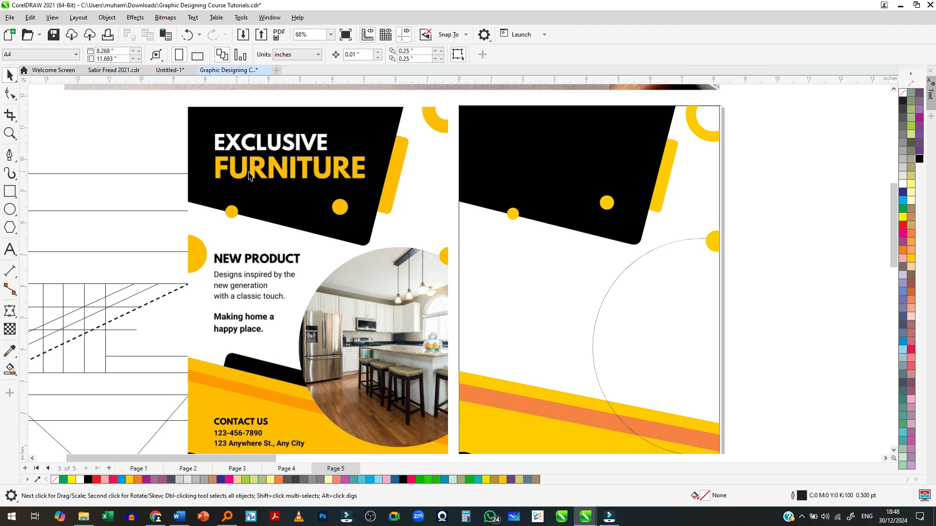
scroll(252, 174, "down", 1)
scroll(257, 198, "down", 1)
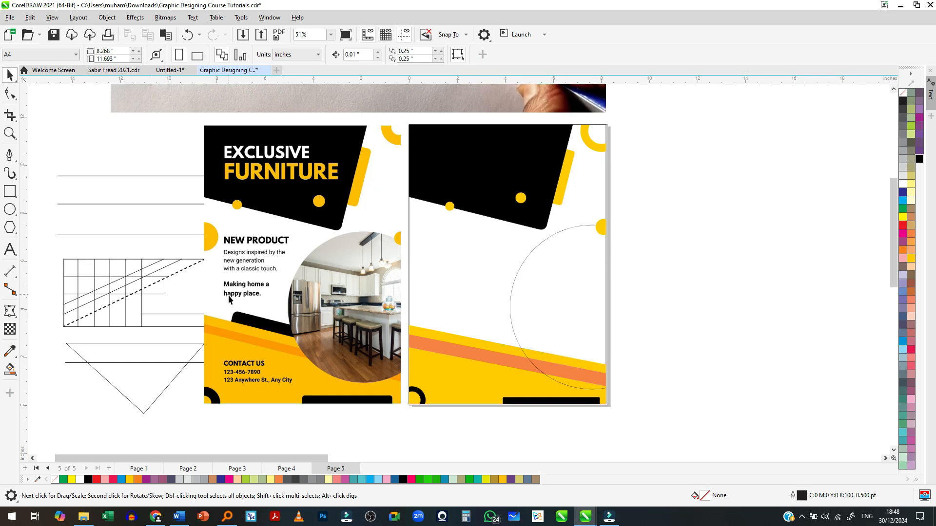
scroll(161, 311, "up", 1)
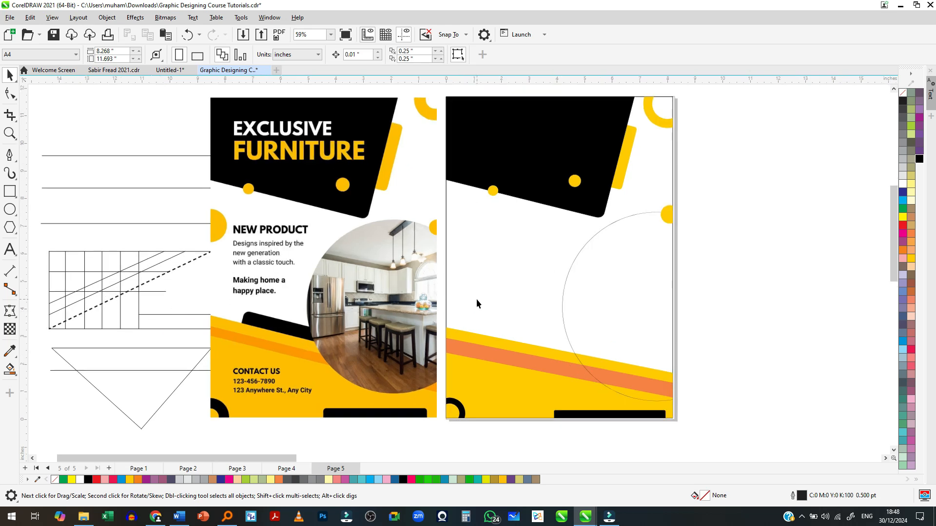
scroll(382, 285, "down", 1)
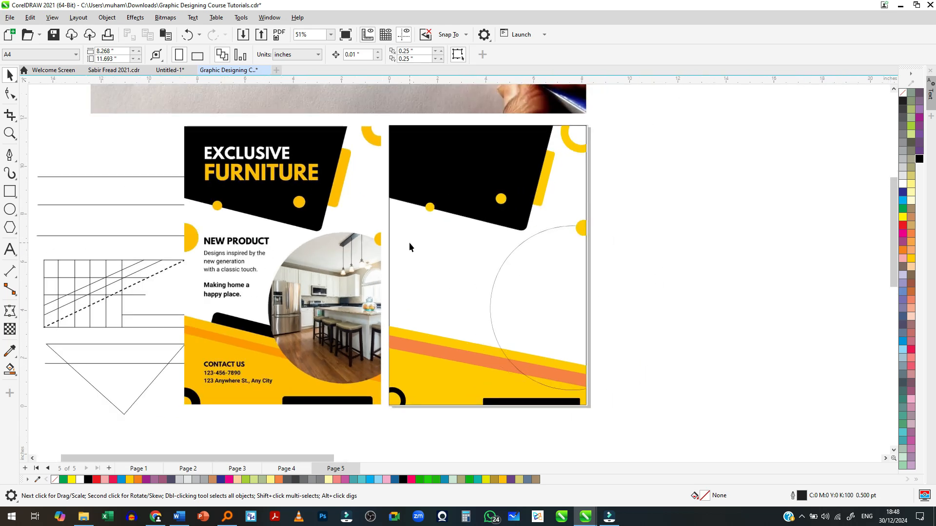
- Bring the yellow graphic design services flyer image into the drawing beside the page and enlarge it to about 9.07 inches wide
key("alt+Tab")
left_click_drag(146, 100, 730, 304)
key("alt+Tab")
scroll(407, 257, "down", 2)
scroll(788, 314, "up", 2)
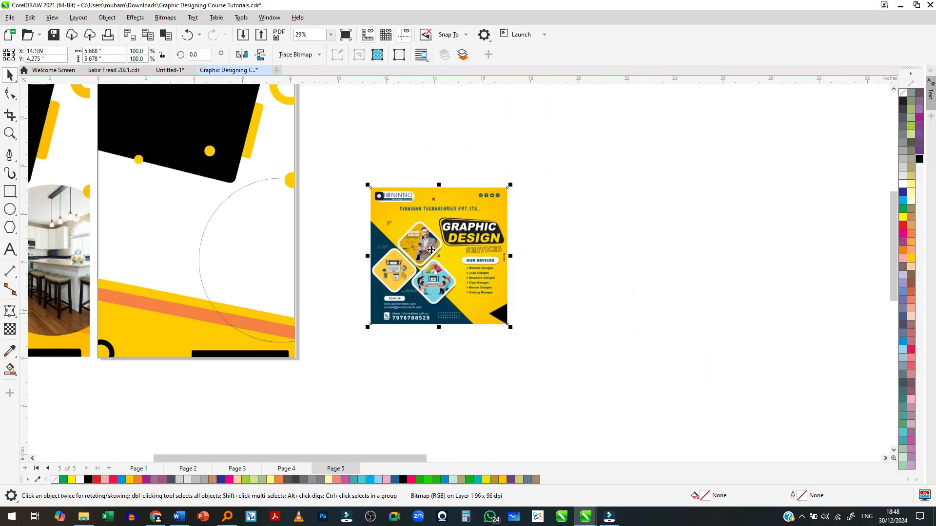
scroll(366, 225, "up", 2)
left_click_drag(556, 360, 576, 348)
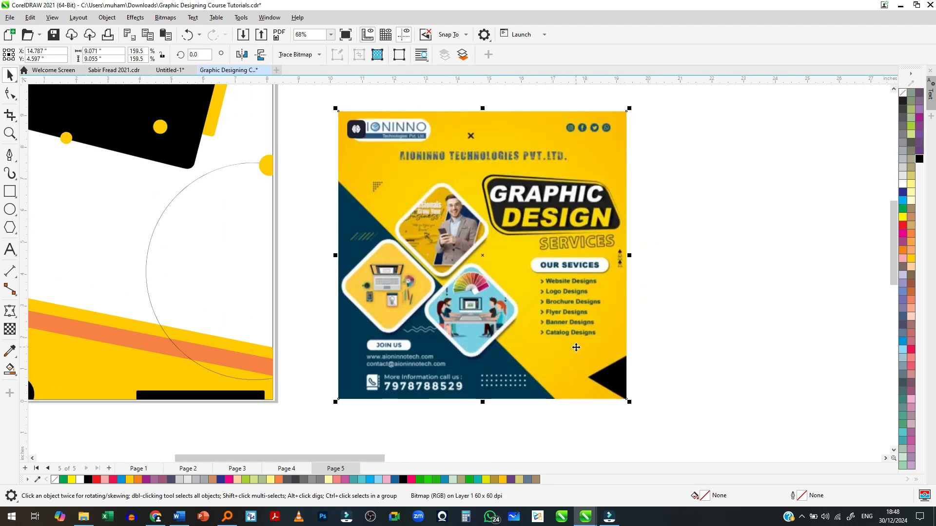
- Examine the flyer's diamond photo frames, headline badge, services list and background shapes up close
scroll(383, 255, "up", 2)
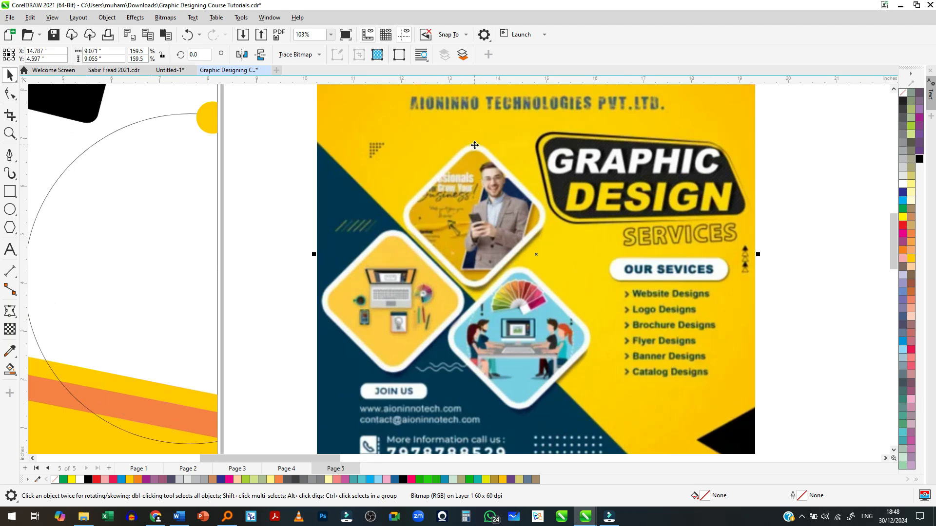
scroll(344, 254, "down", 1)
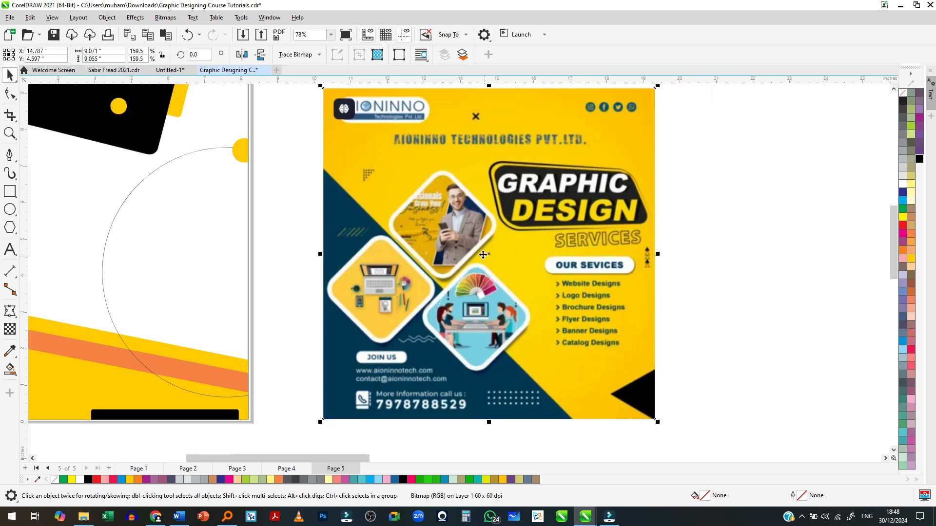
scroll(475, 180, "down", 1)
scroll(467, 161, "up", 1)
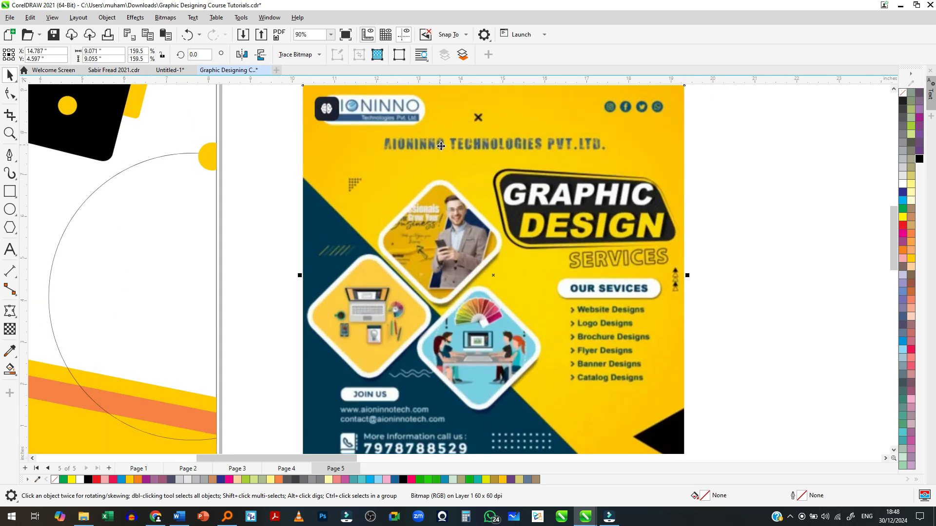
scroll(436, 151, "down", 1)
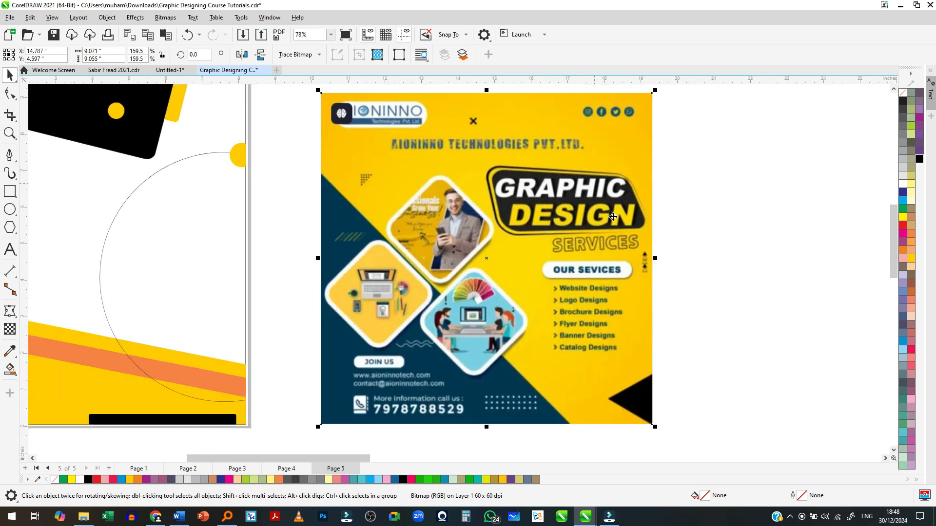